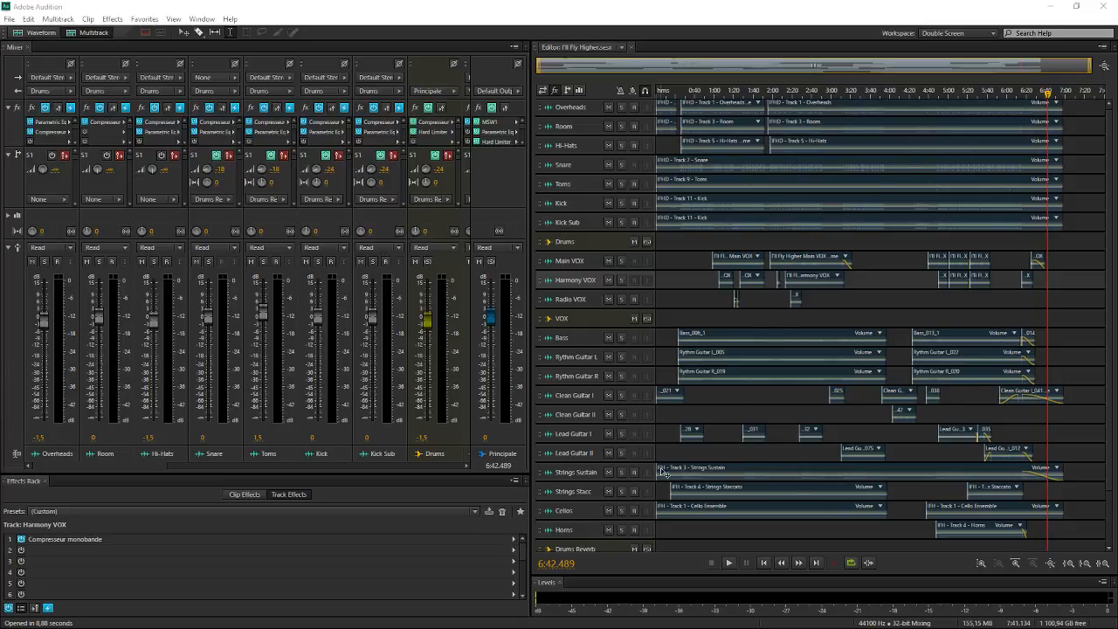
Look over the drum and vocal tracks of the multitrack session at enlarged track heights
{"action": "scroll", "coordinate": [788, 262], "scroll_direction": "up", "scroll_amount": 1}
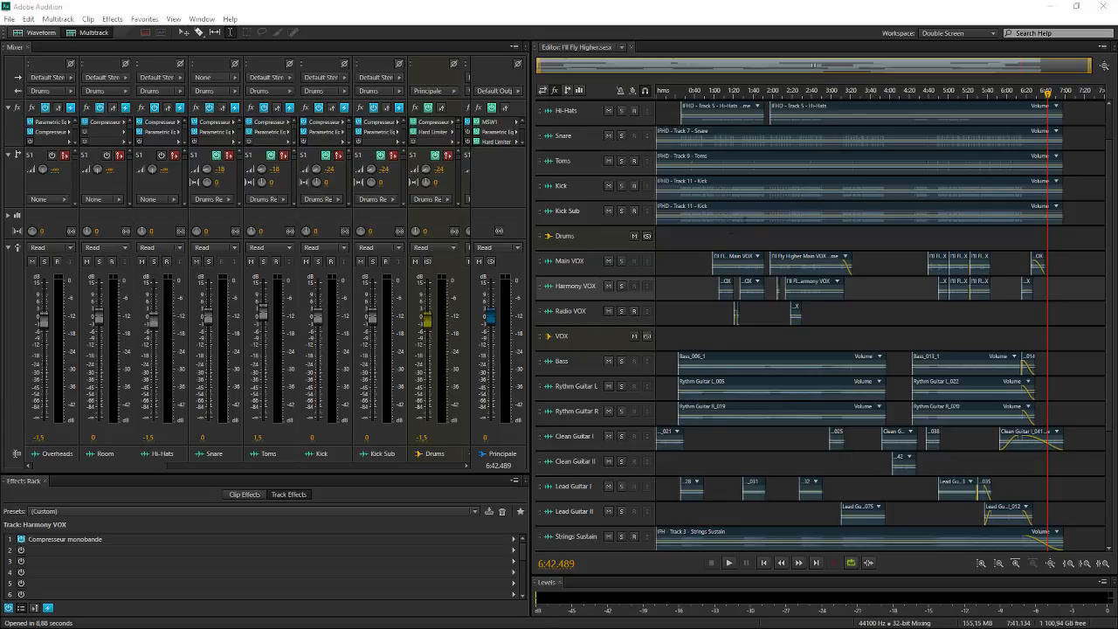
{"action": "scroll", "coordinate": [760, 387], "scroll_direction": "up", "scroll_amount": 2}
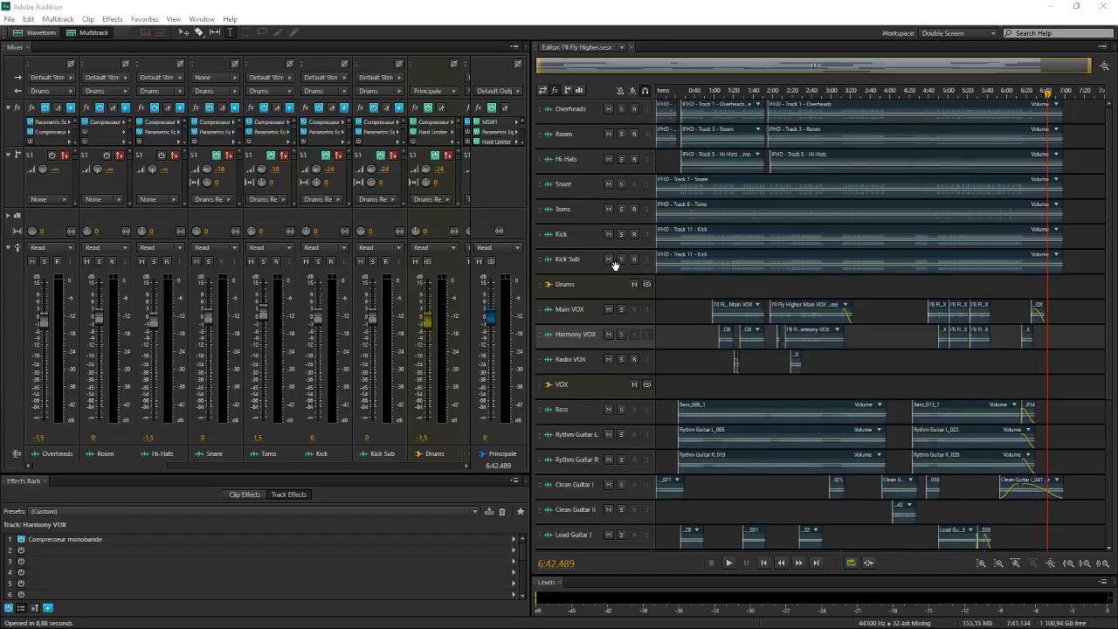
{"action": "scroll", "coordinate": [616, 266], "scroll_direction": "up", "scroll_amount": 1}
{"action": "scroll", "coordinate": [782, 248], "scroll_direction": "up", "scroll_amount": 1}
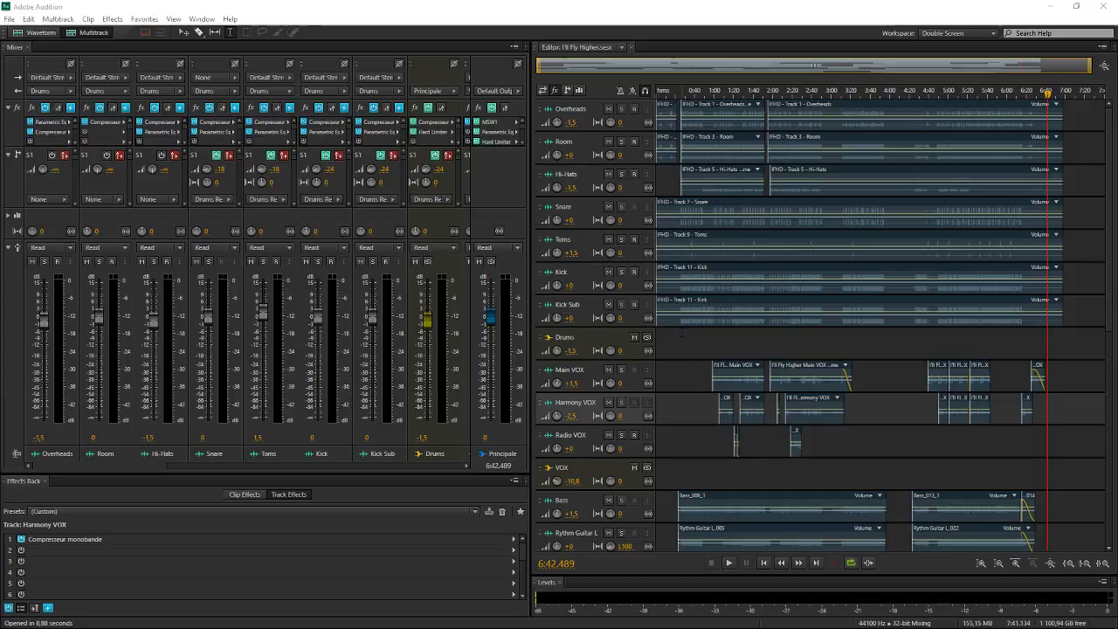
{"action": "scroll", "coordinate": [600, 220], "scroll_direction": "up", "scroll_amount": 1}
{"action": "scroll", "coordinate": [758, 230], "scroll_direction": "up", "scroll_amount": 1}
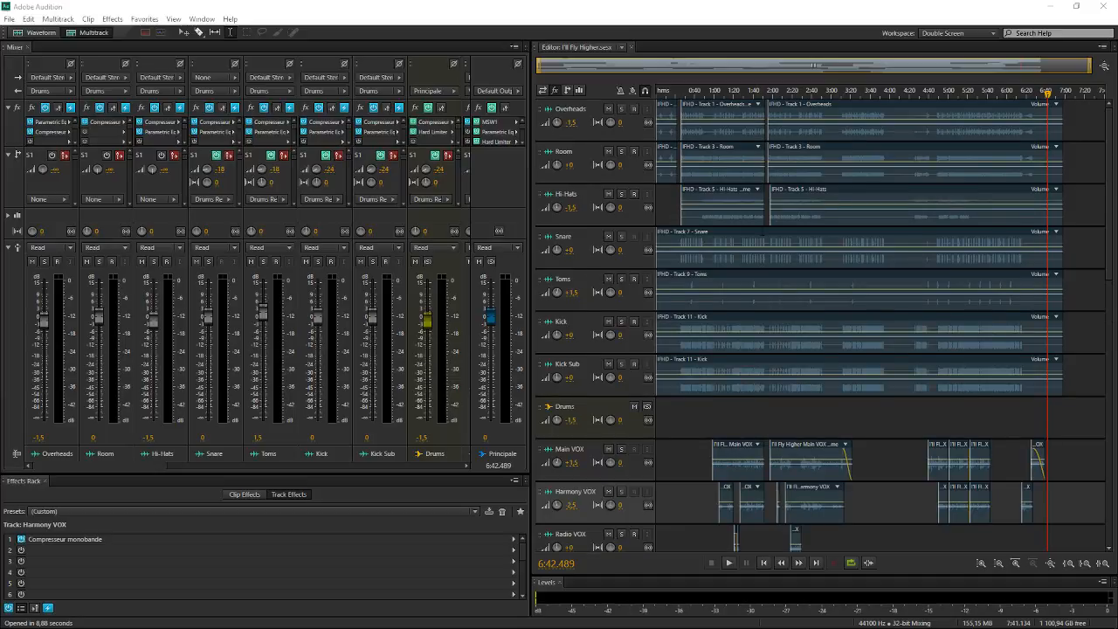
{"action": "scroll", "coordinate": [584, 187], "scroll_direction": "down", "scroll_amount": 1}
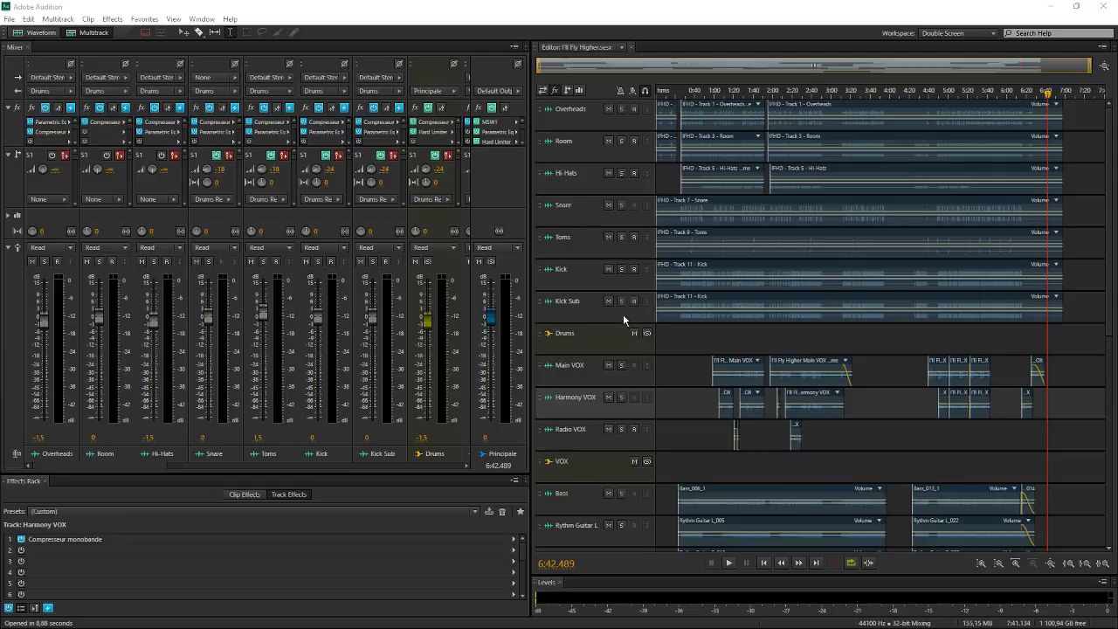
Show the effects racks of the Drums bus, the Drums Reverb bus and the Principale track one after another
{"action": "left_click", "coordinate": [590, 337]}
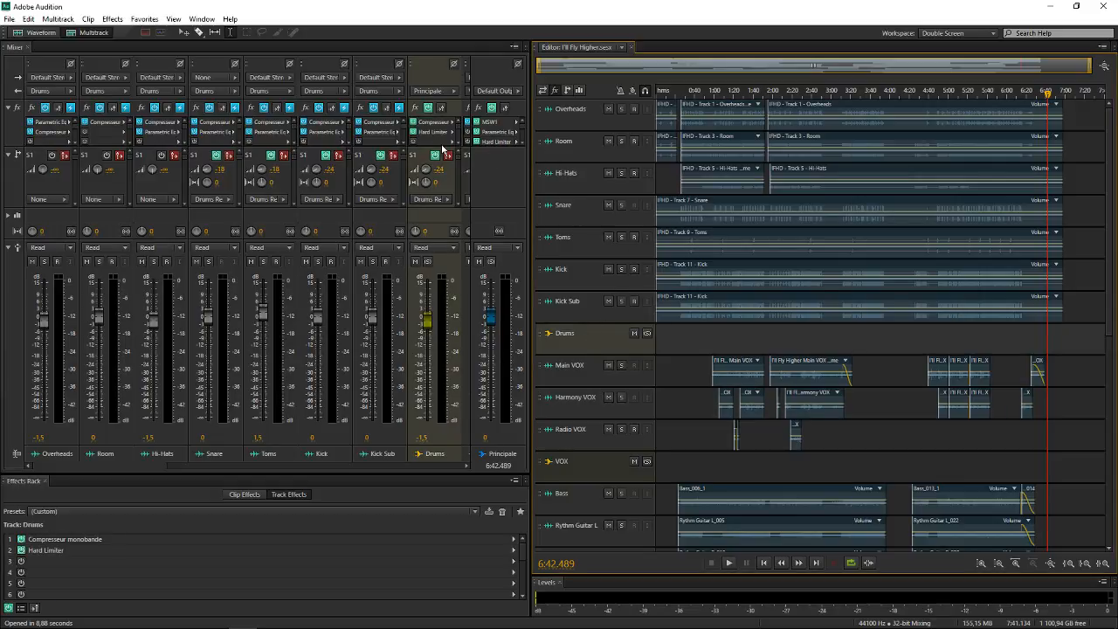
{"action": "scroll", "coordinate": [750, 318], "scroll_direction": "down", "scroll_amount": 10}
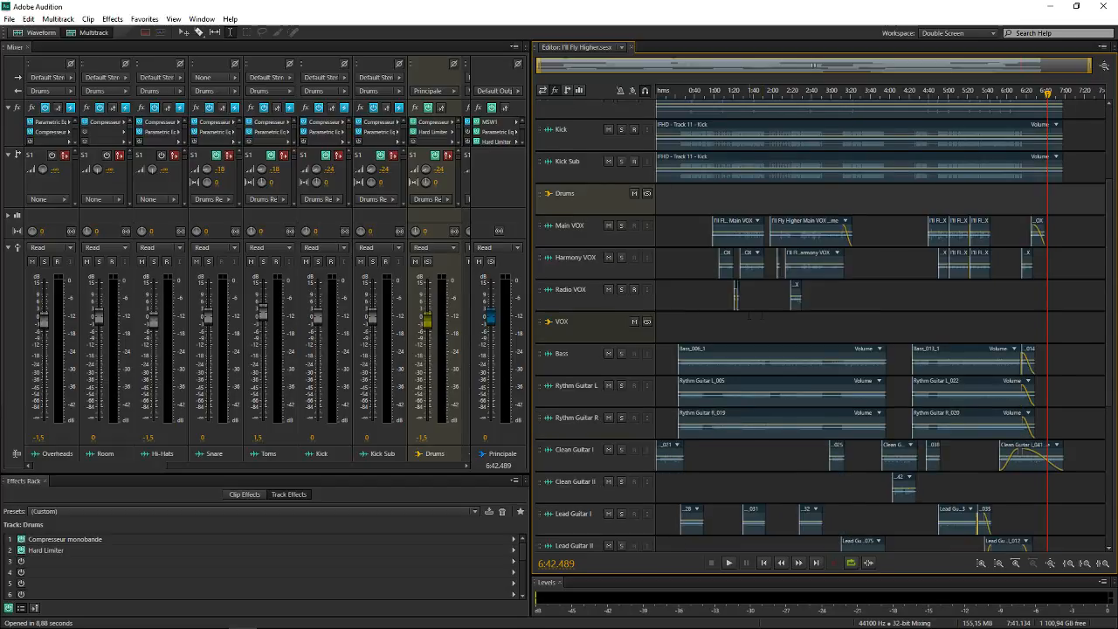
{"action": "left_click", "coordinate": [601, 441]}
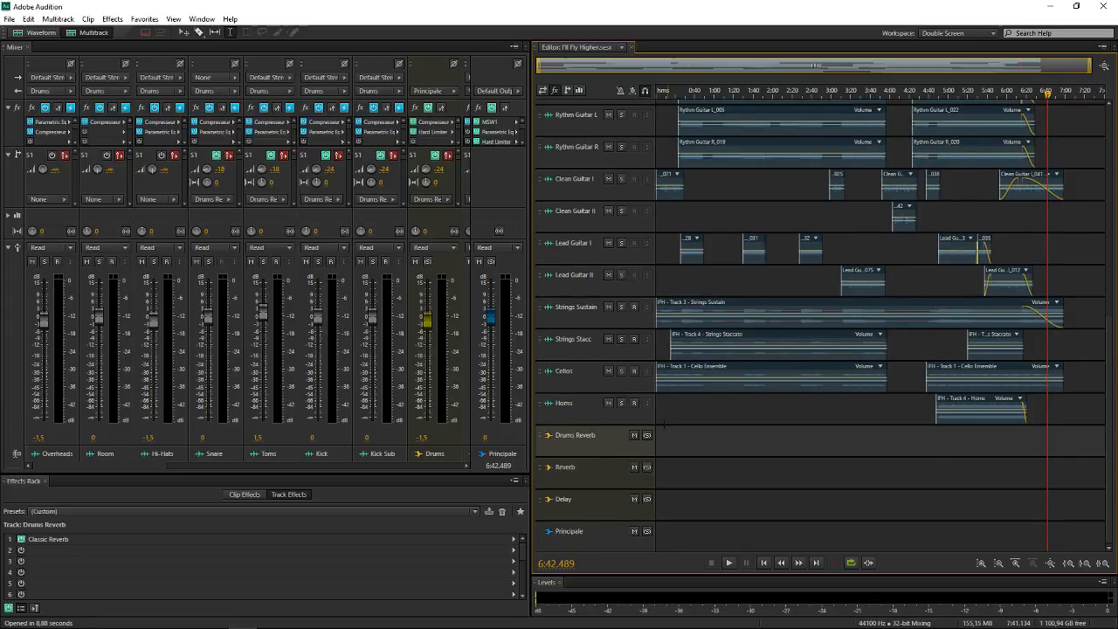
{"action": "left_click", "coordinate": [585, 538]}
{"action": "scroll", "coordinate": [848, 368], "scroll_direction": "up", "scroll_amount": 11}
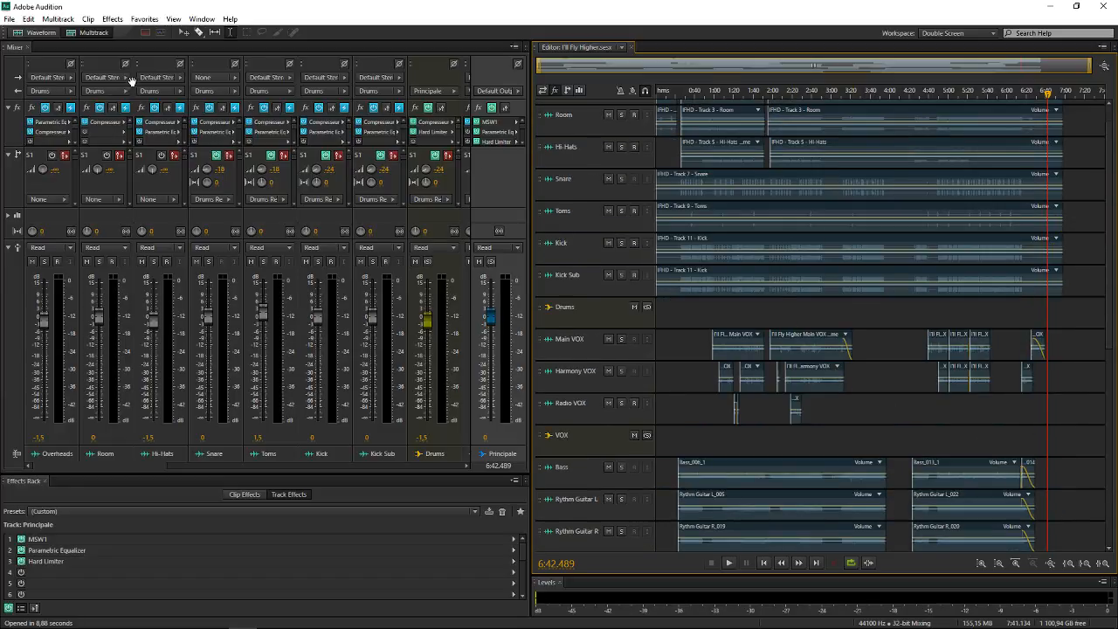
{"action": "scroll", "coordinate": [659, 271], "scroll_direction": "up", "scroll_amount": 1}
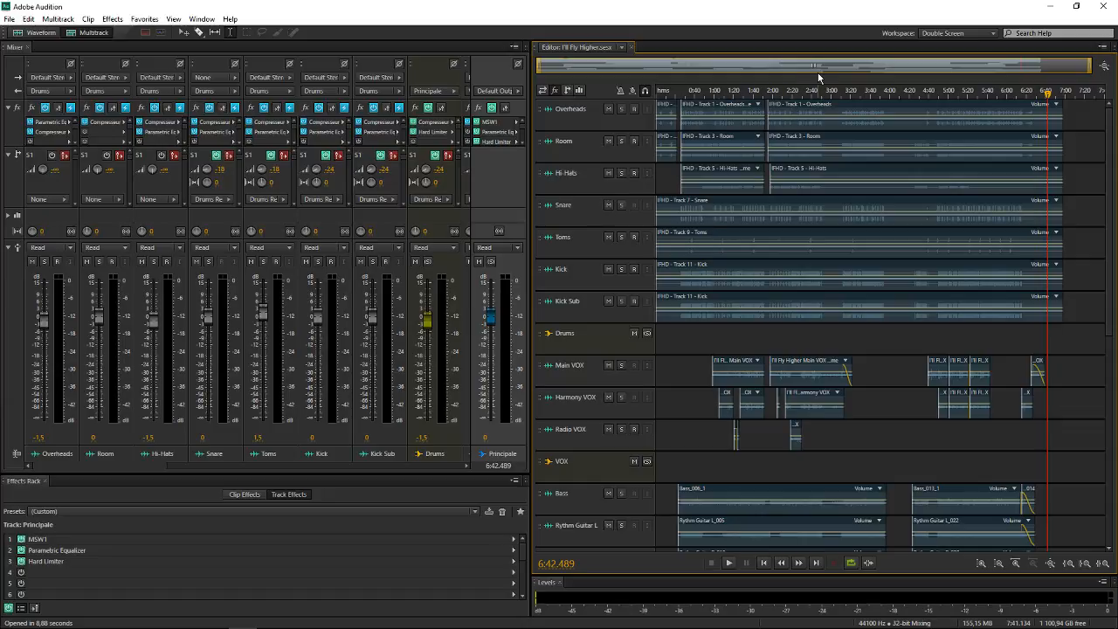
Zoom the timeline to roughly the first four minutes, widen the track headers and enlarge the tracks to reveal their volume and pan controls
{"action": "scroll", "coordinate": [818, 70], "scroll_direction": "up", "scroll_amount": 2}
{"action": "left_click_drag", "start_coordinate": [818, 68], "coordinate": [504, 70]}
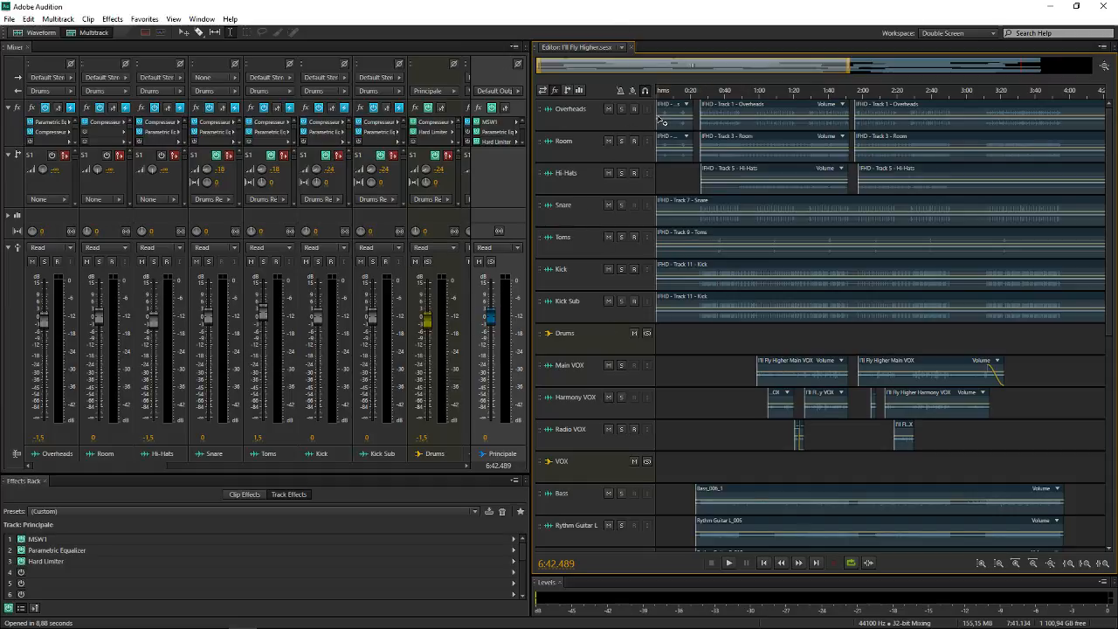
{"action": "left_click_drag", "start_coordinate": [656, 117], "coordinate": [721, 116]}
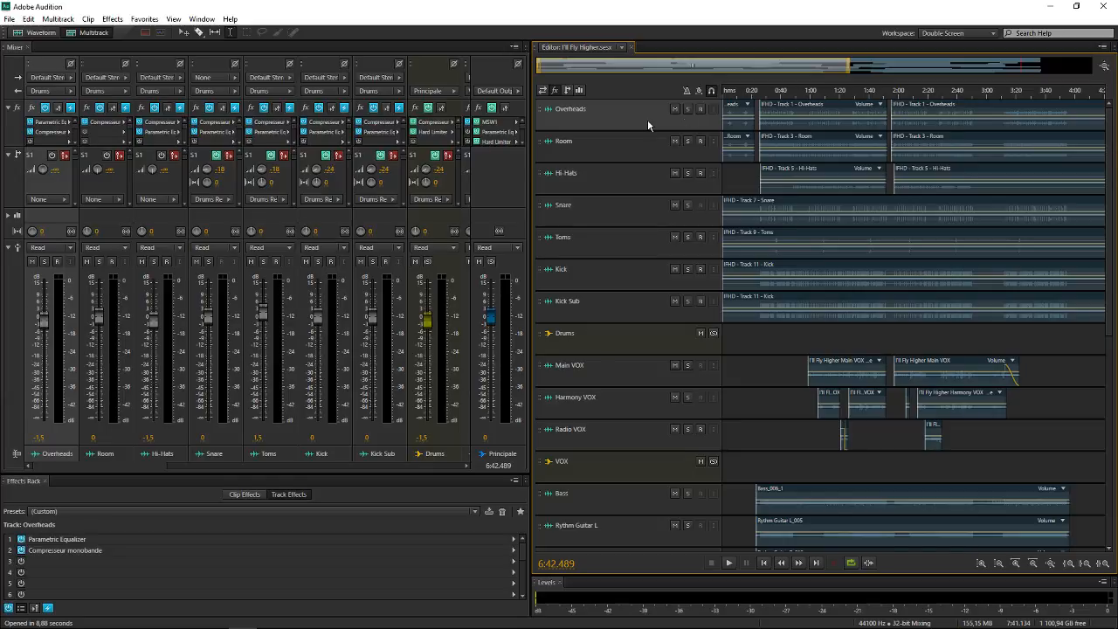
{"action": "scroll", "coordinate": [643, 119], "scroll_direction": "up", "scroll_amount": 1}
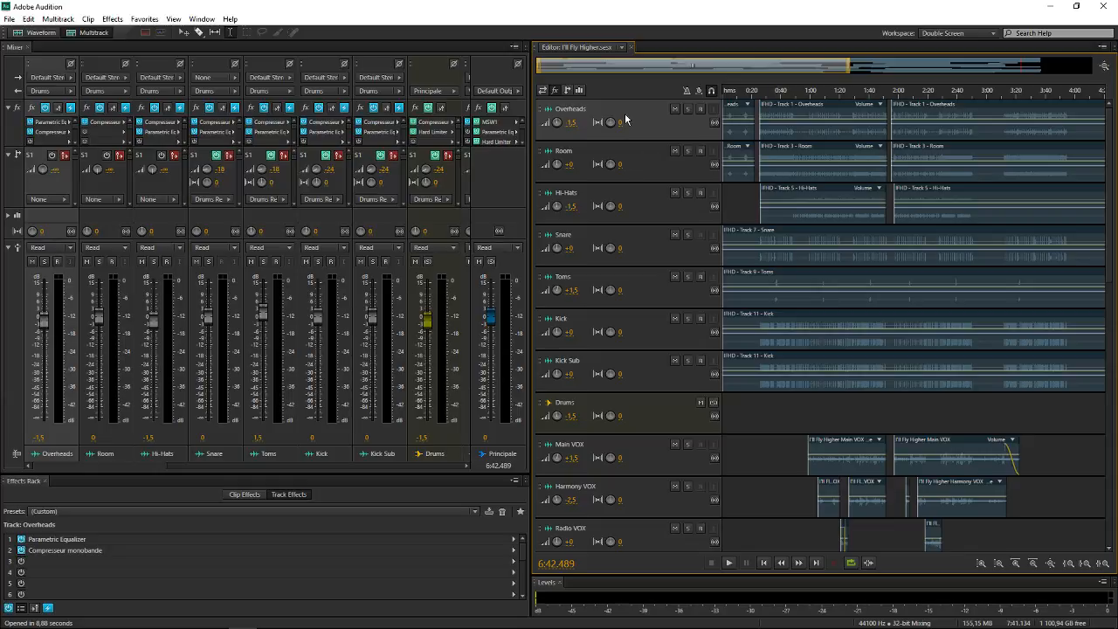
Look through the session from the drum tracks to the Principale track, showing the Drums bus's effects rack along the way
{"action": "scroll", "coordinate": [798, 320], "scroll_direction": "down", "scroll_amount": 5}
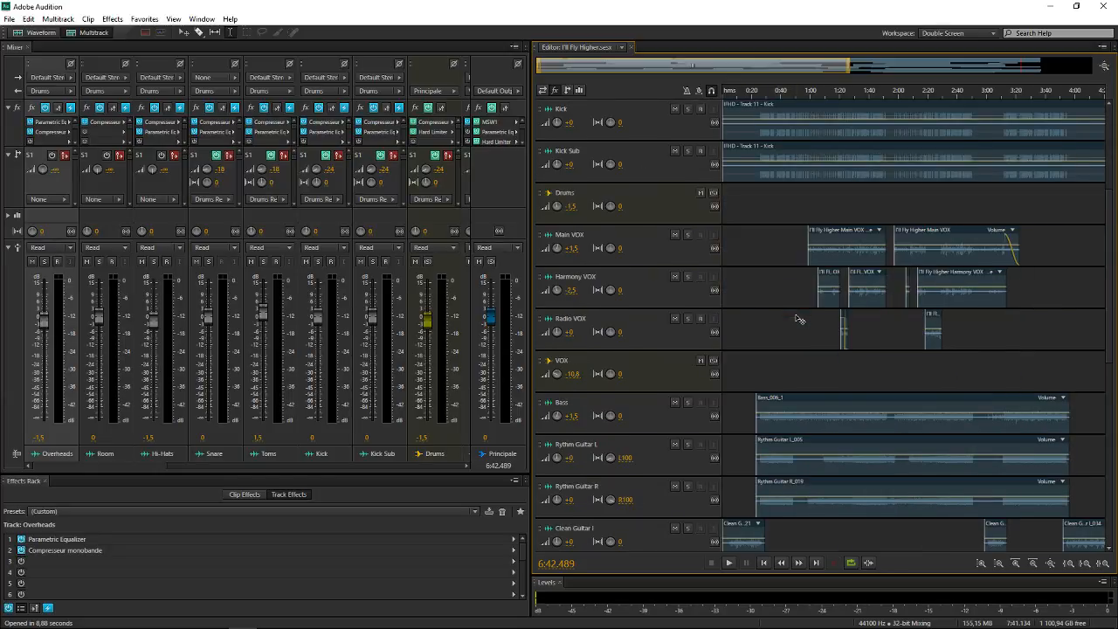
{"action": "scroll", "coordinate": [797, 319], "scroll_direction": "down", "scroll_amount": 10}
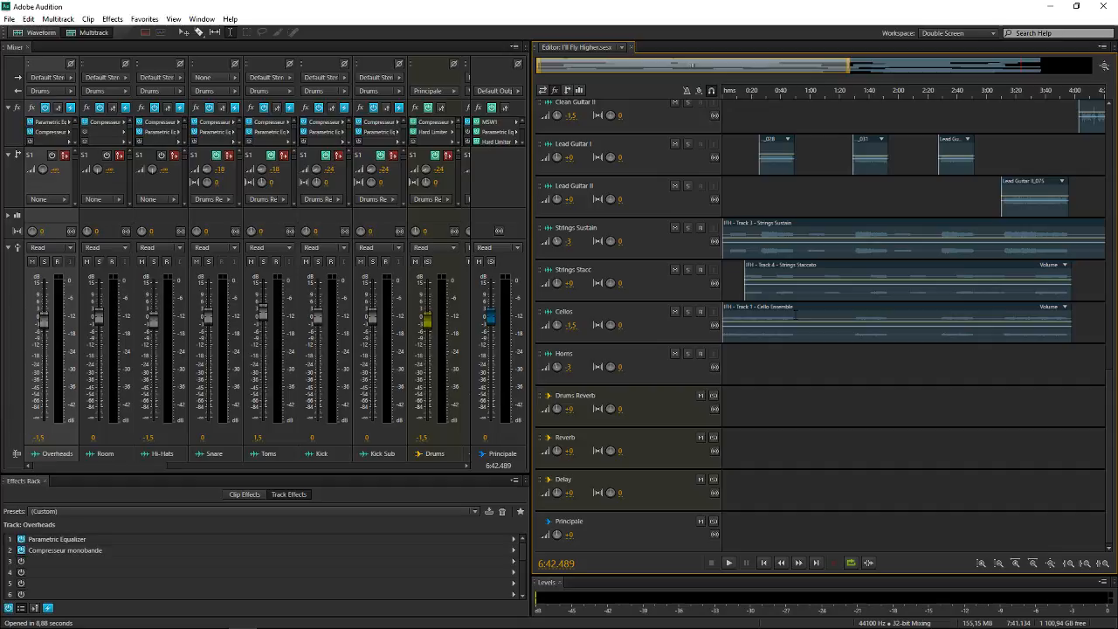
{"action": "scroll", "coordinate": [755, 432], "scroll_direction": "up", "scroll_amount": 10}
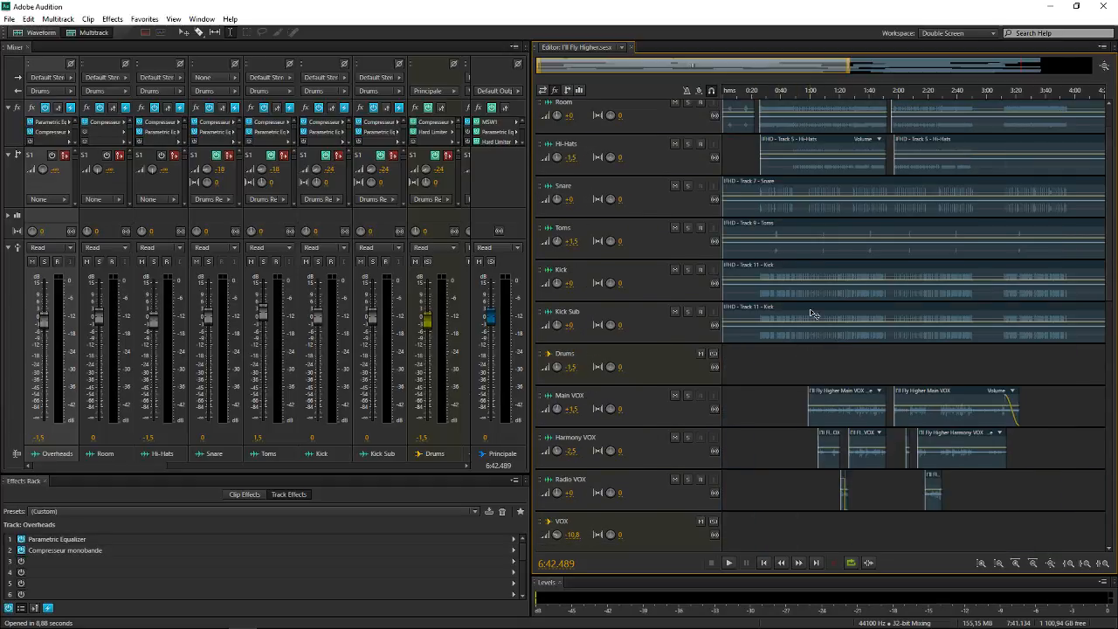
{"action": "scroll", "coordinate": [755, 370], "scroll_direction": "down", "scroll_amount": 10}
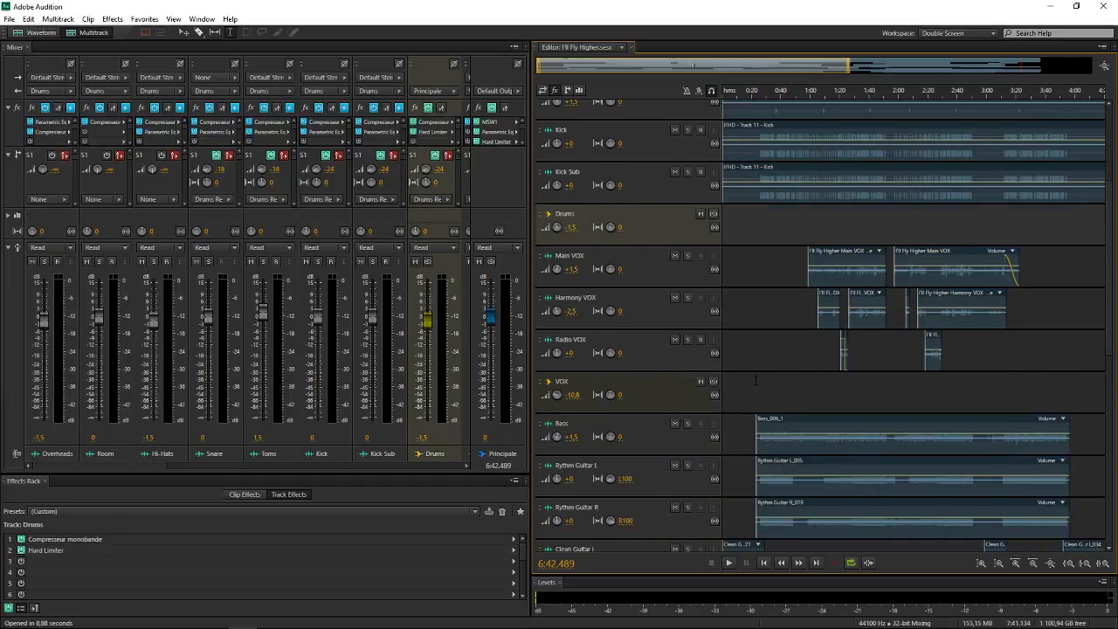
{"action": "scroll", "coordinate": [755, 370], "scroll_direction": "up", "scroll_amount": 10}
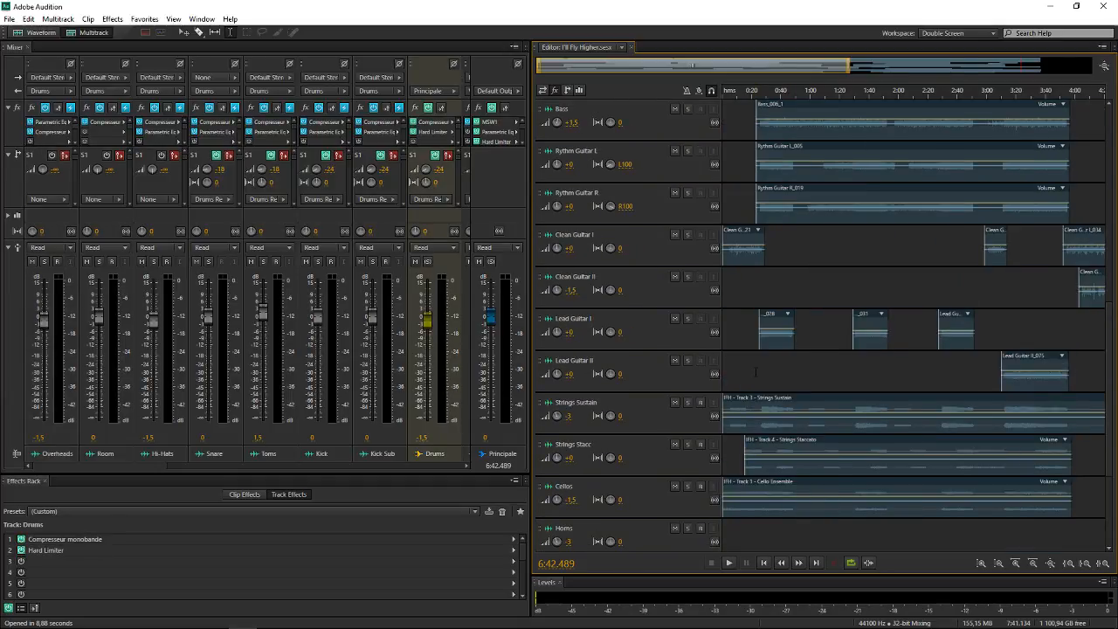
{"action": "scroll", "coordinate": [756, 370], "scroll_direction": "up", "scroll_amount": 1}
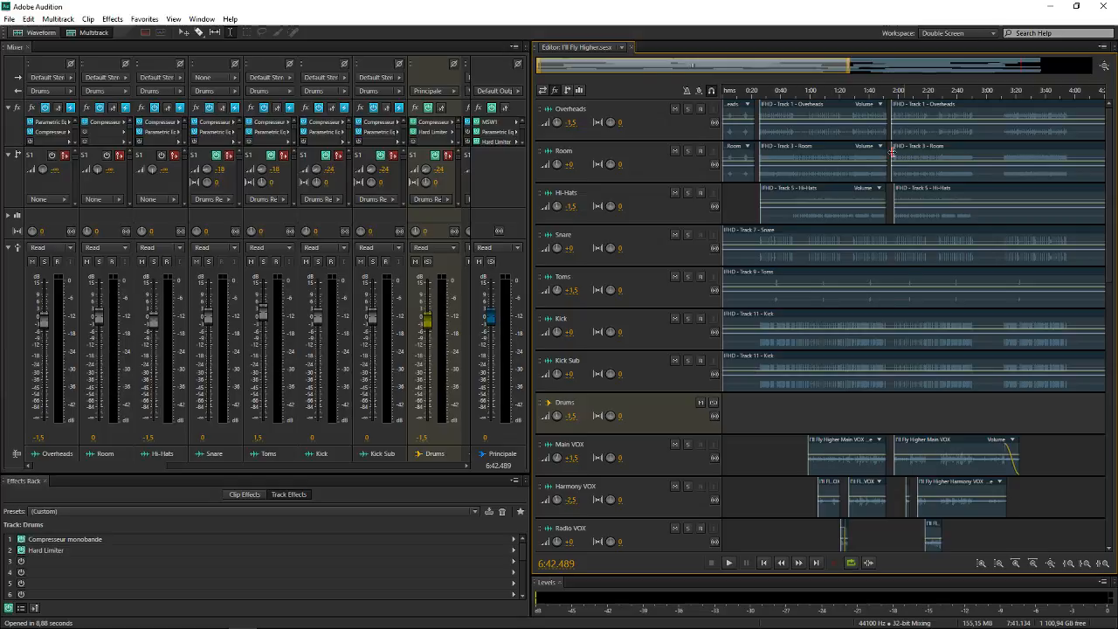
Show the Overheads track's effects rack and examine the track headers at expanded and compact heights
{"action": "left_click", "coordinate": [645, 123]}
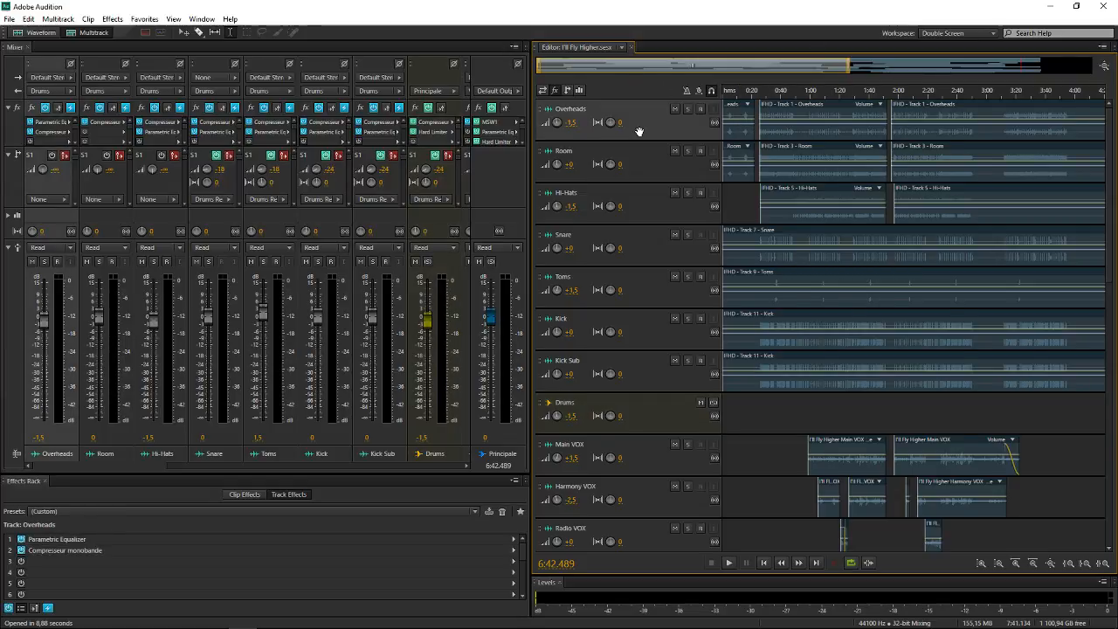
{"action": "scroll", "coordinate": [640, 131], "scroll_direction": "up", "scroll_amount": 3}
{"action": "scroll", "coordinate": [802, 164], "scroll_direction": "up", "scroll_amount": 2}
{"action": "scroll", "coordinate": [629, 135], "scroll_direction": "down", "scroll_amount": 2}
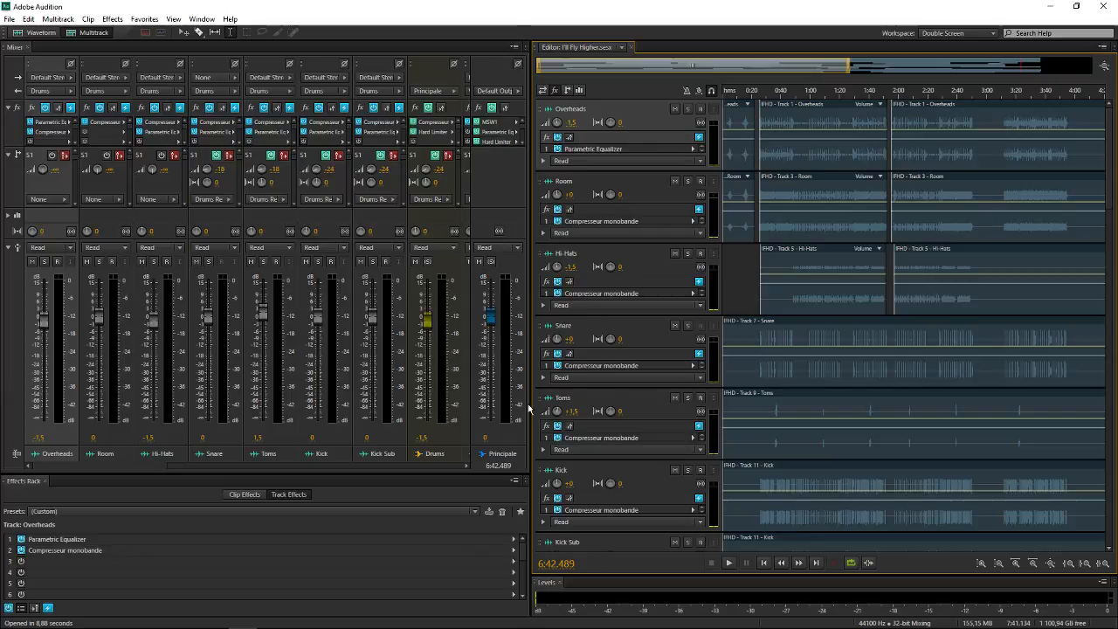
{"action": "scroll", "coordinate": [608, 335], "scroll_direction": "down", "scroll_amount": 2}
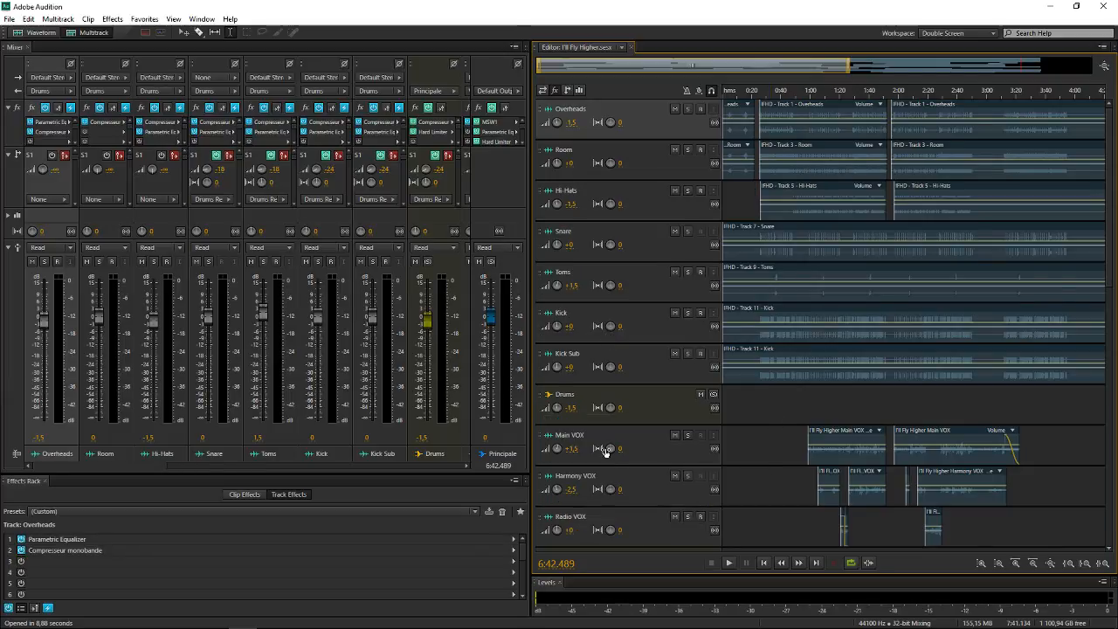
{"action": "scroll", "coordinate": [605, 448], "scroll_direction": "down", "scroll_amount": 1}
{"action": "scroll", "coordinate": [607, 397], "scroll_direction": "down", "scroll_amount": 1}
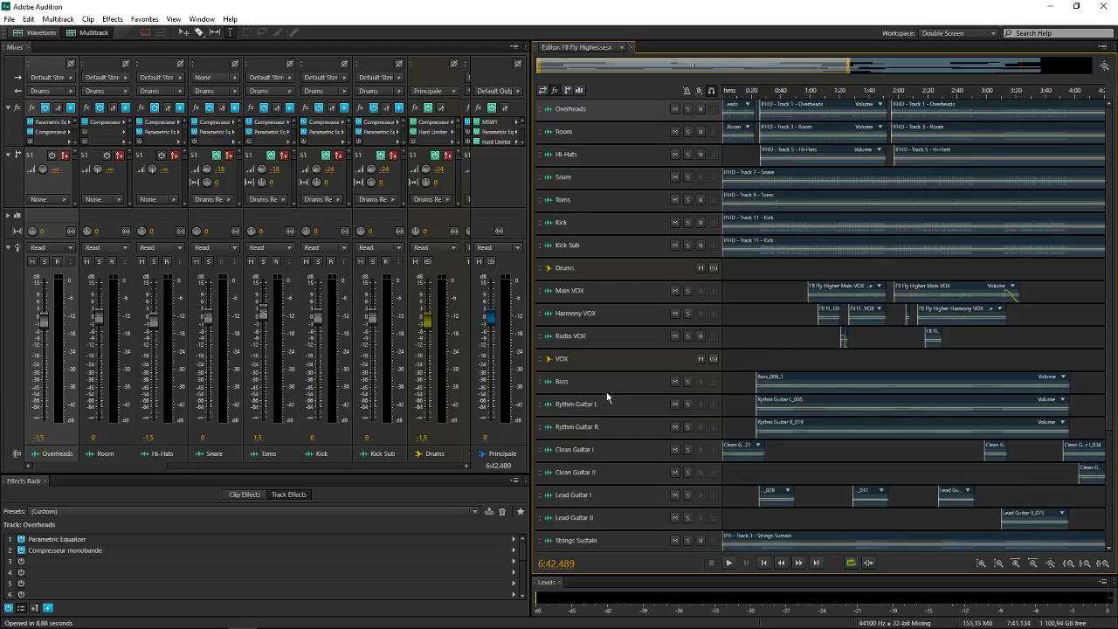
Compare the effects racks of the Drums and VOX buses by selecting each in turn
{"action": "scroll", "coordinate": [656, 409], "scroll_direction": "up", "scroll_amount": 2}
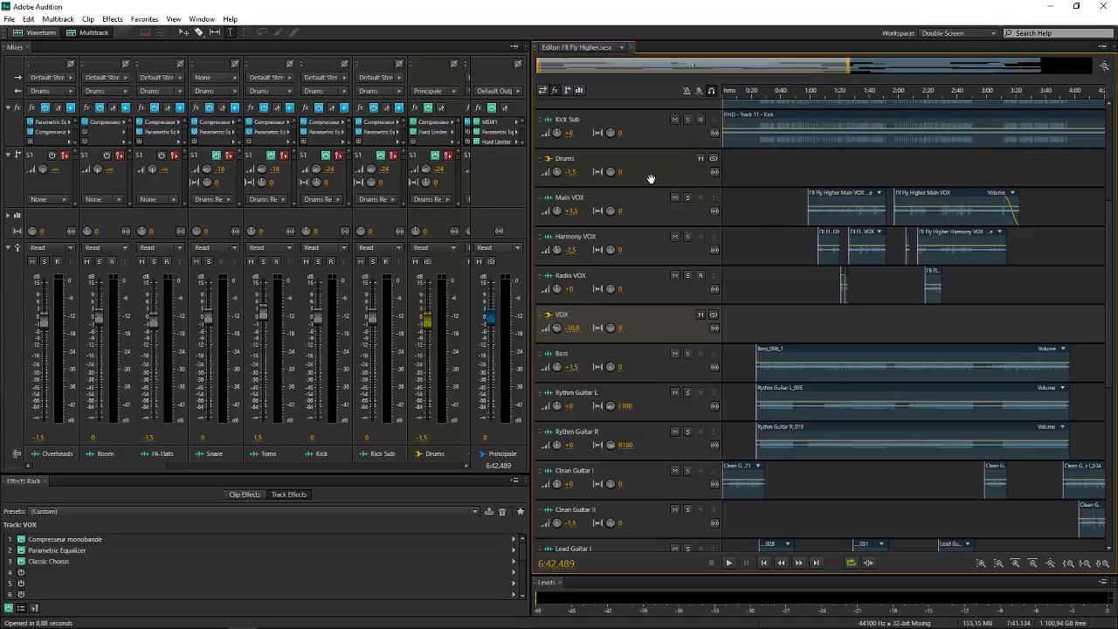
{"action": "left_click", "coordinate": [650, 179]}
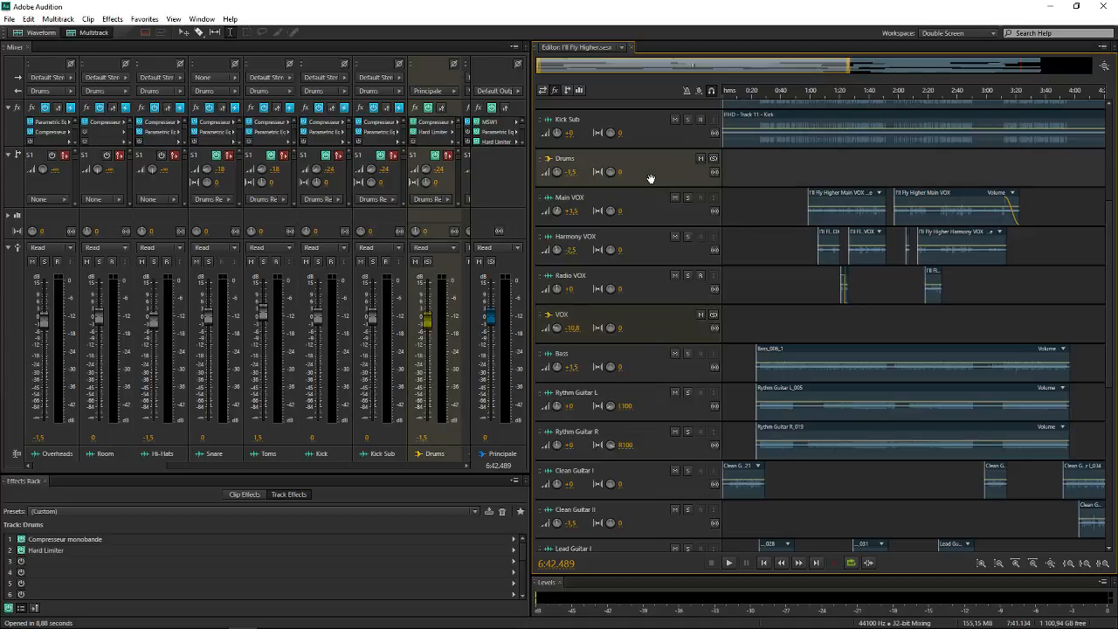
{"action": "left_click", "coordinate": [634, 308]}
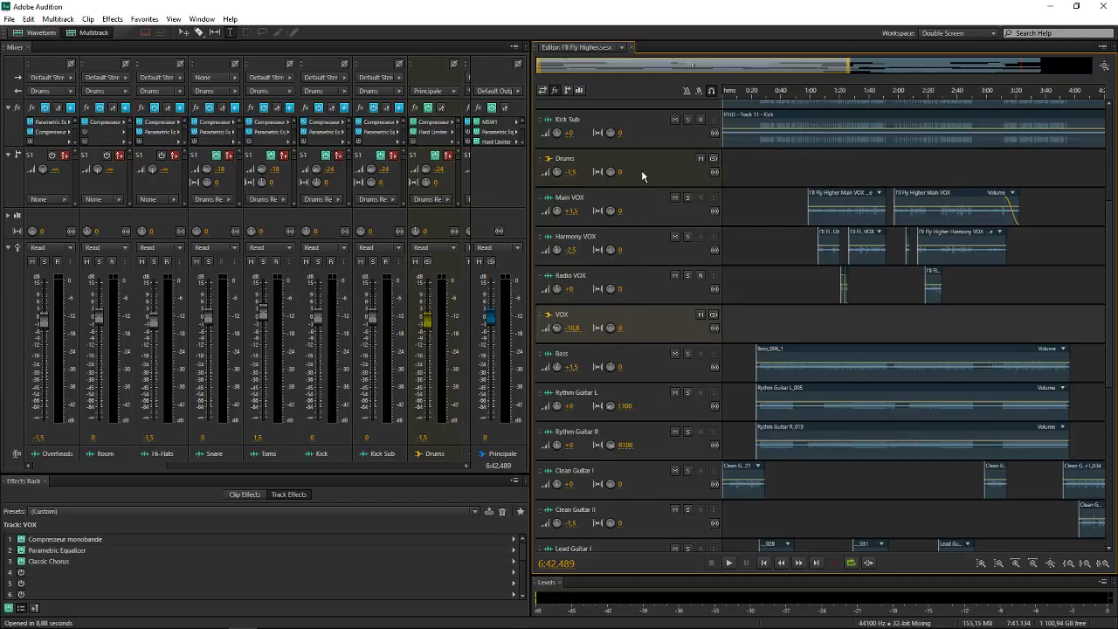
{"action": "left_click", "coordinate": [641, 169]}
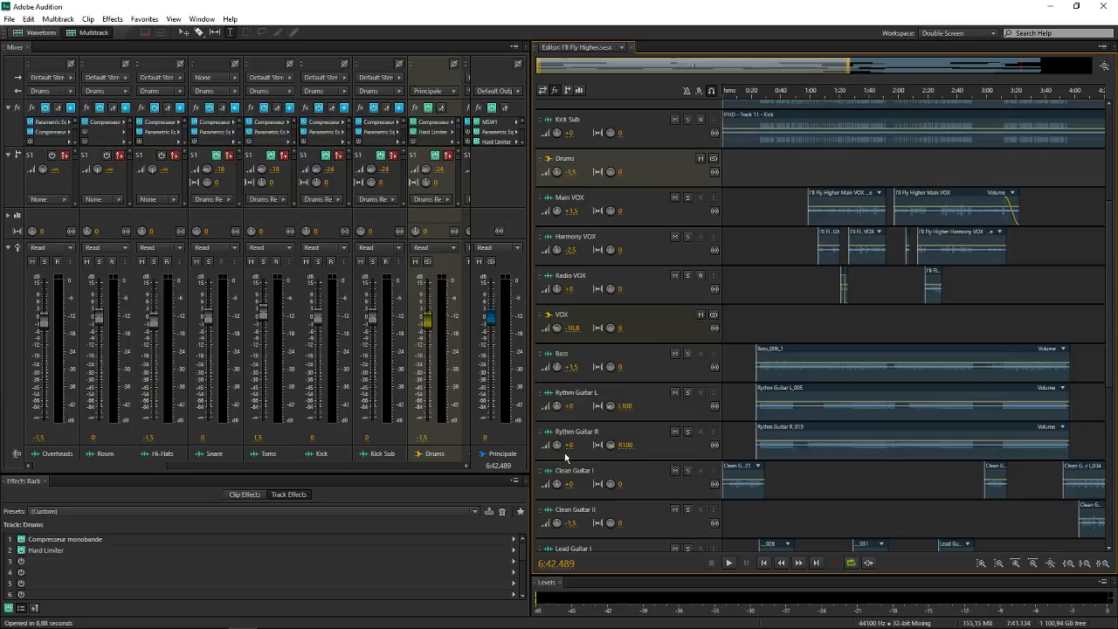
Review the drum tracks above the Drums bus and show the Principale track's effects rack
{"action": "scroll", "coordinate": [641, 329], "scroll_direction": "up", "scroll_amount": 5}
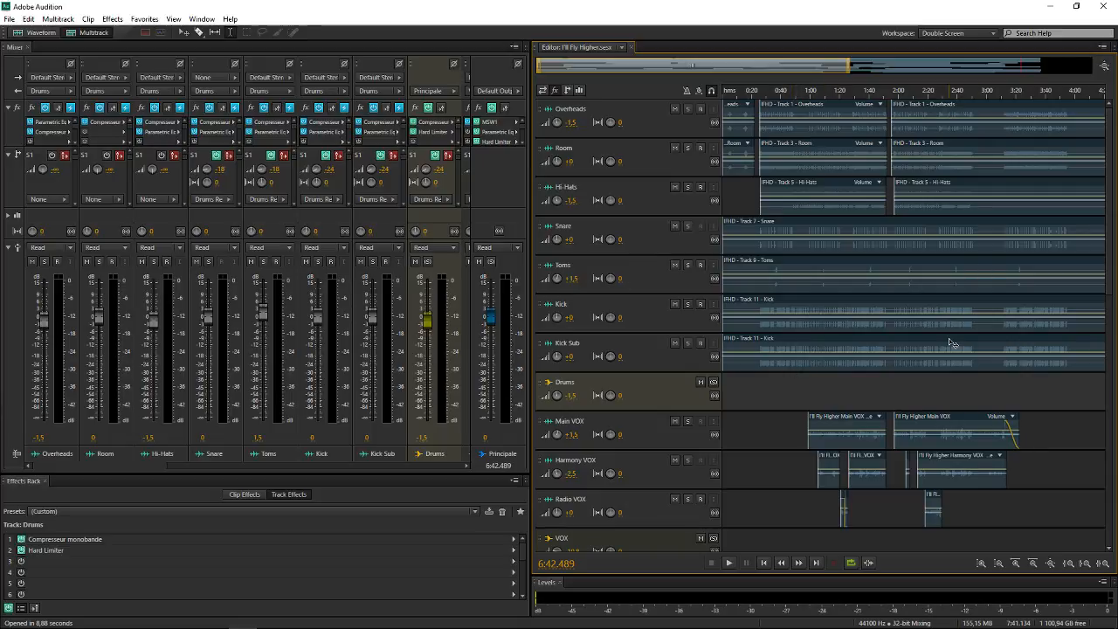
{"action": "scroll", "coordinate": [641, 311], "scroll_direction": "up", "scroll_amount": 1}
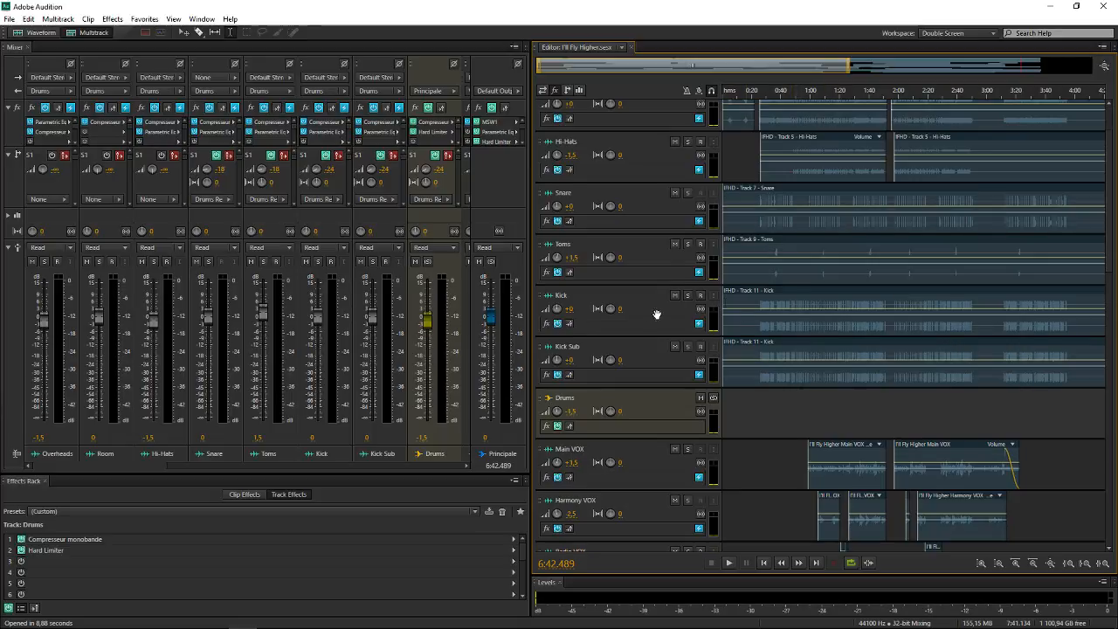
{"action": "scroll", "coordinate": [657, 316], "scroll_direction": "down", "scroll_amount": 1}
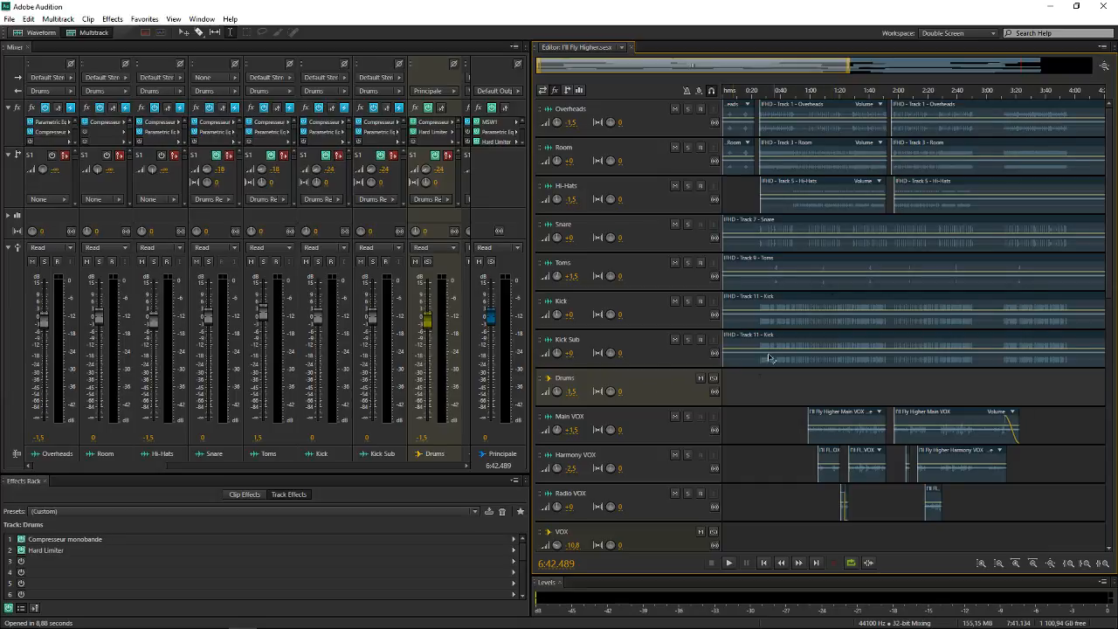
{"action": "scroll", "coordinate": [825, 367], "scroll_direction": "down", "scroll_amount": 10}
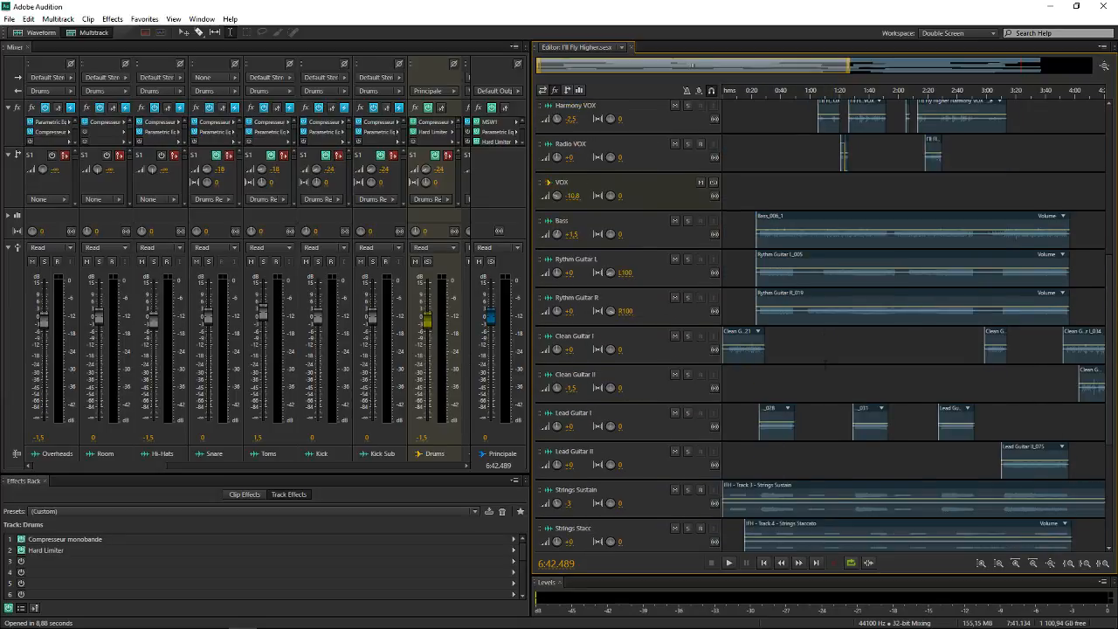
{"action": "left_click", "coordinate": [623, 529]}
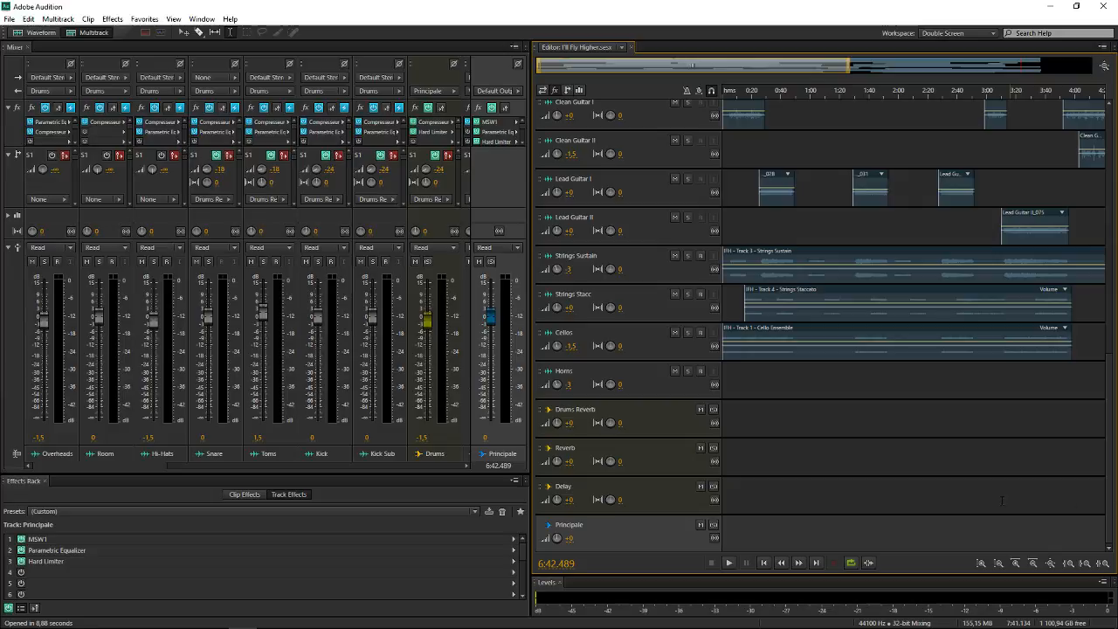
Return to the drum section and show the effects rack of the Drums bus again
{"action": "scroll", "coordinate": [852, 423], "scroll_direction": "up", "scroll_amount": 9}
{"action": "scroll", "coordinate": [852, 423], "scroll_direction": "up", "scroll_amount": 5}
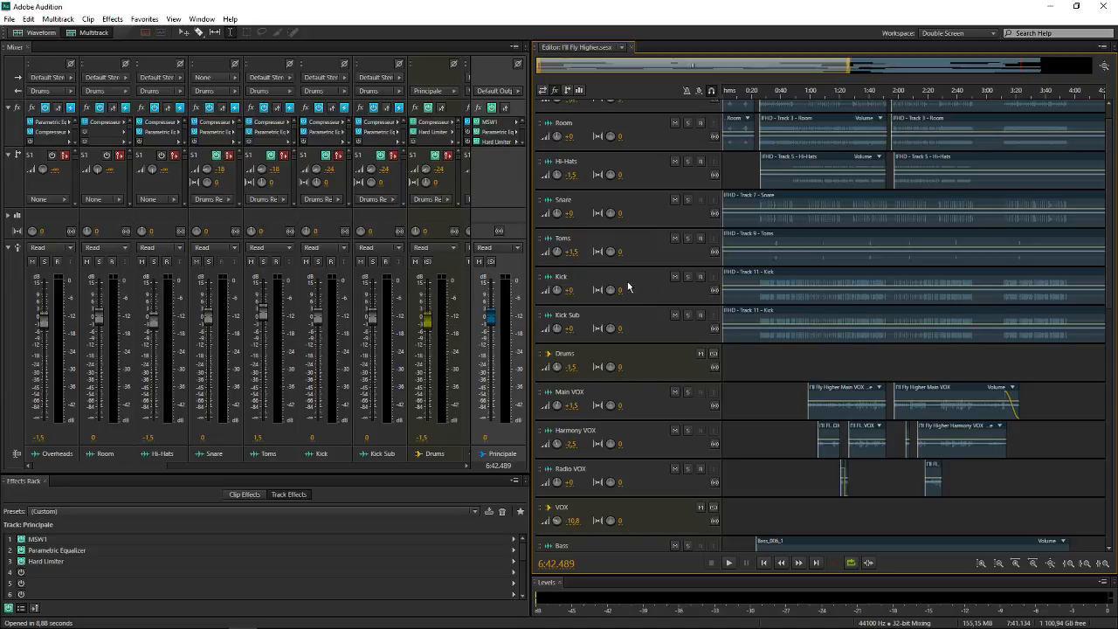
{"action": "left_click", "coordinate": [640, 361]}
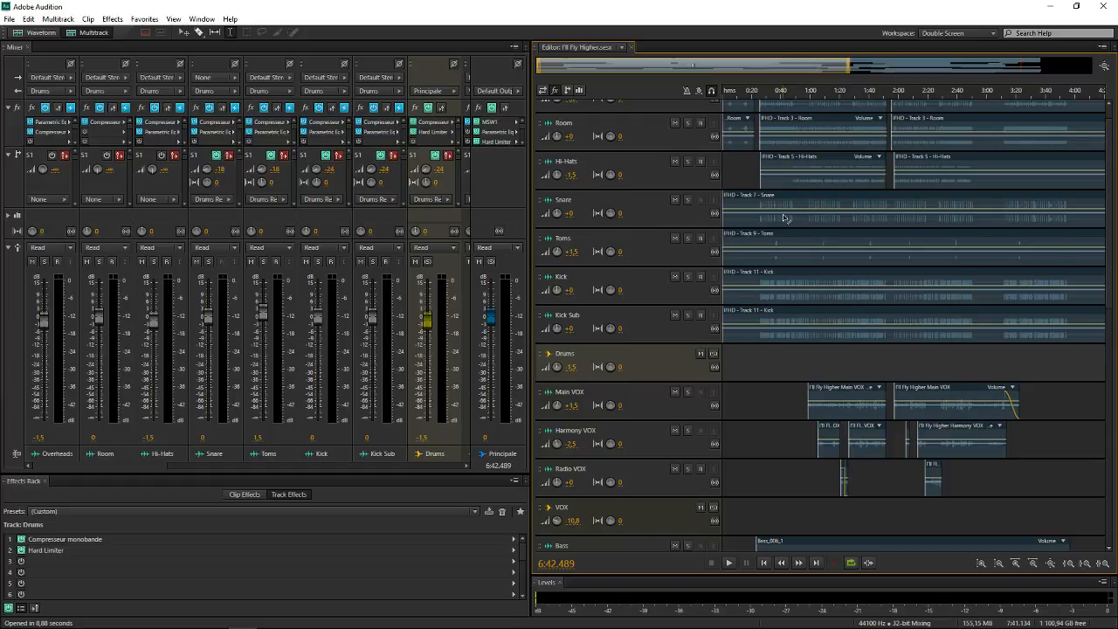
{"action": "scroll", "coordinate": [784, 218], "scroll_direction": "down", "scroll_amount": 5}
{"action": "scroll", "coordinate": [784, 215], "scroll_direction": "up", "scroll_amount": 5}
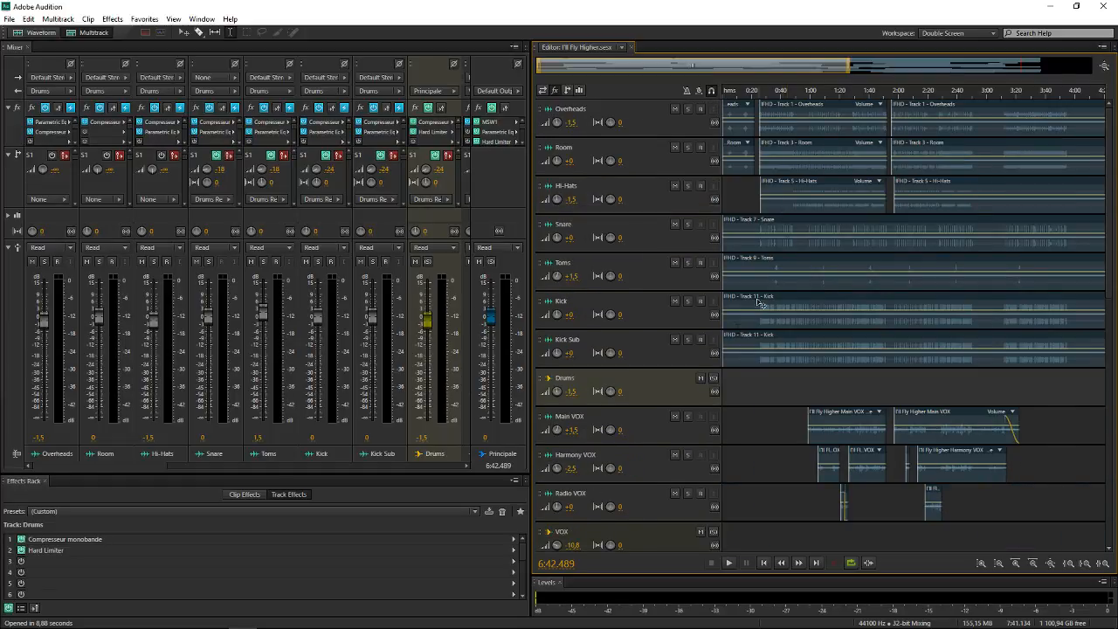
Review the whole track list from Overheads down to Principale at compact and expanded track heights
{"action": "scroll", "coordinate": [863, 304], "scroll_direction": "down", "scroll_amount": 6}
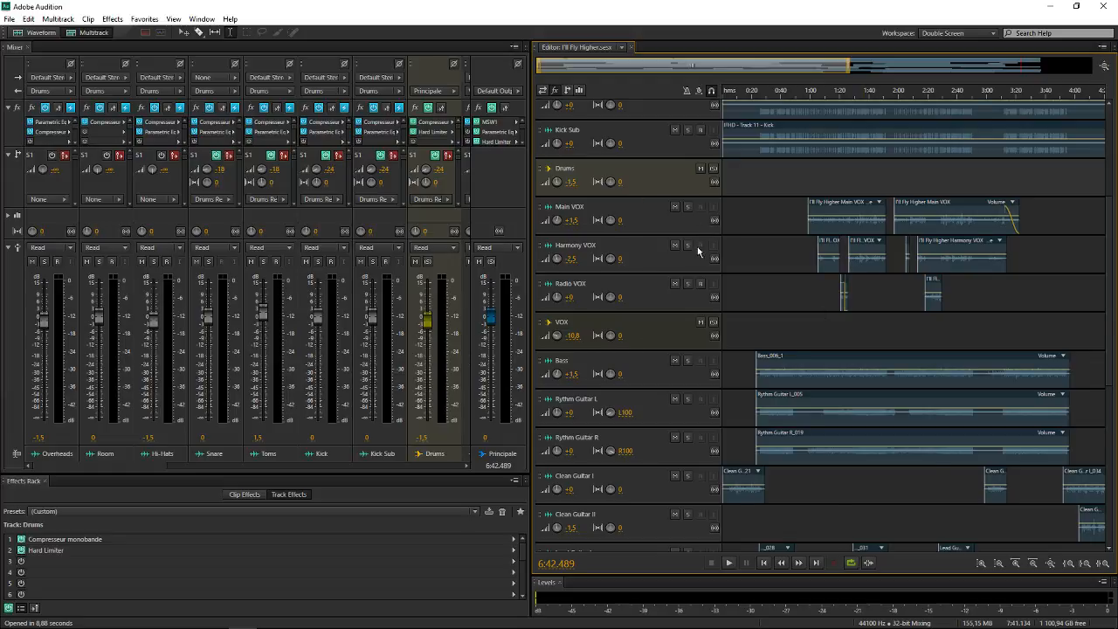
{"action": "scroll", "coordinate": [697, 246], "scroll_direction": "down", "scroll_amount": 4}
{"action": "scroll", "coordinate": [697, 249], "scroll_direction": "down", "scroll_amount": 2}
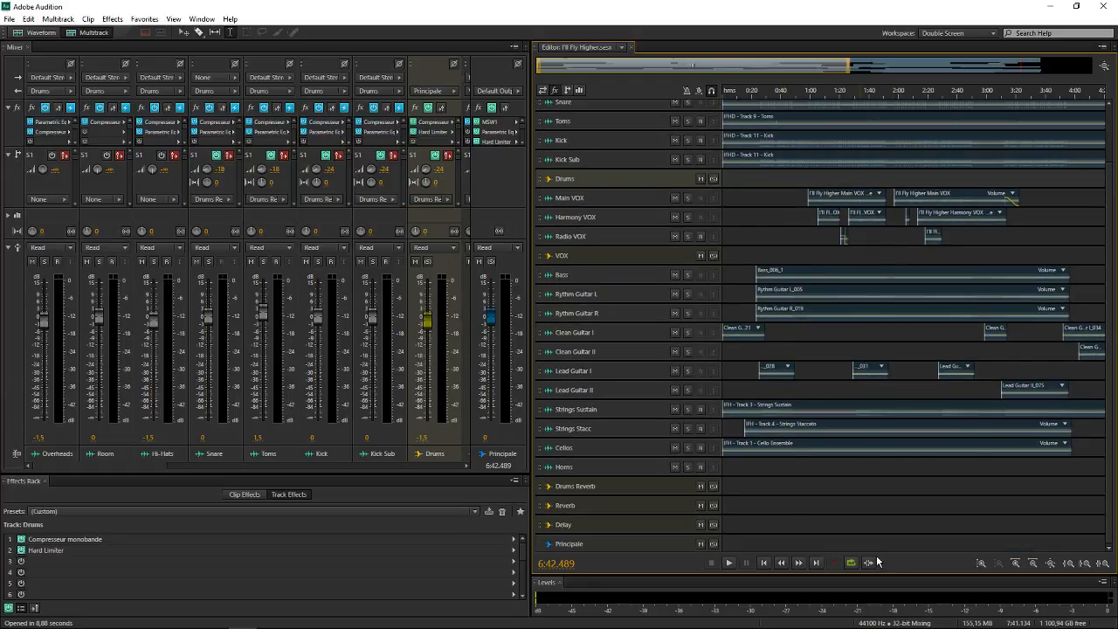
{"action": "scroll", "coordinate": [791, 321], "scroll_direction": "up", "scroll_amount": 4}
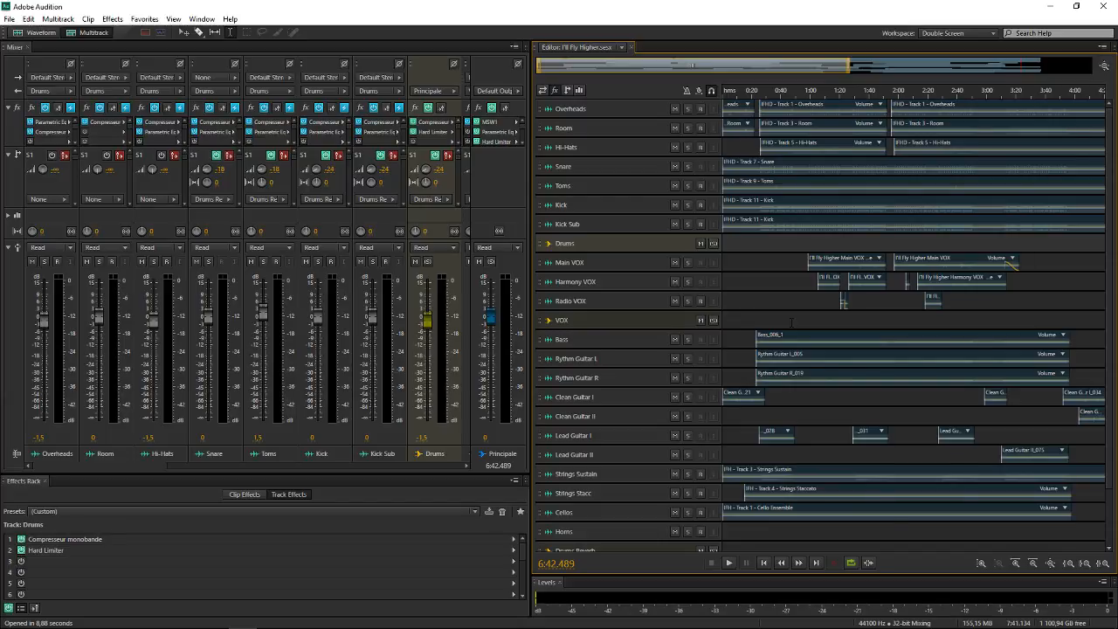
{"action": "scroll", "coordinate": [598, 242], "scroll_direction": "up", "scroll_amount": 4}
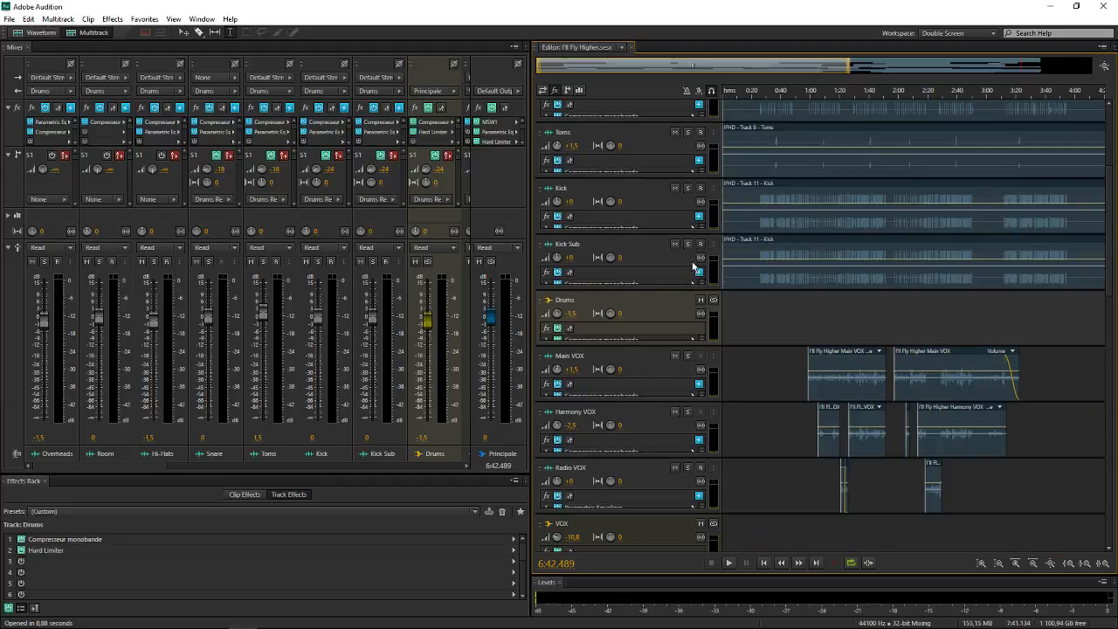
{"action": "scroll", "coordinate": [673, 208], "scroll_direction": "down", "scroll_amount": 4}
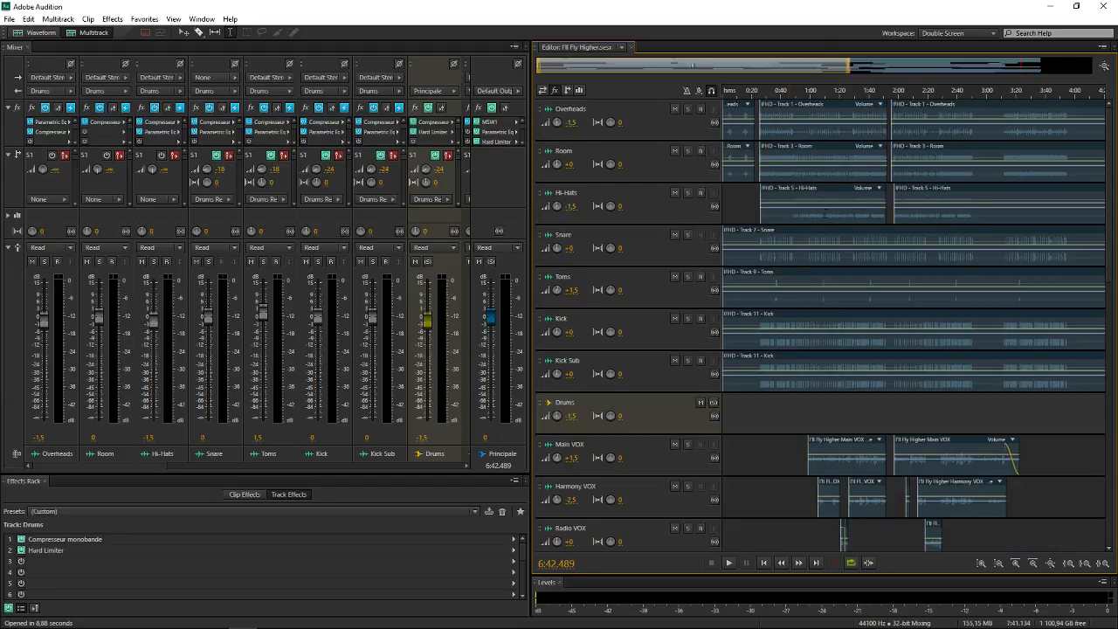
{"action": "scroll", "coordinate": [668, 251], "scroll_direction": "down", "scroll_amount": 3}
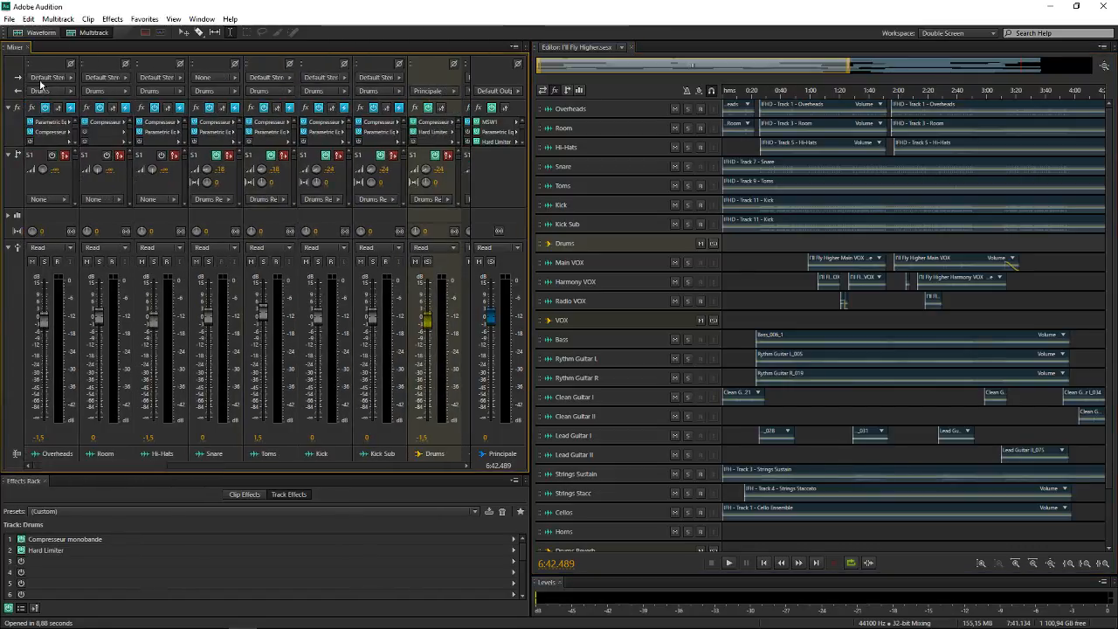
Set the Overheads track's input to mono [01M] Focusrite USB 1 and its output to Principale
{"action": "left_click", "coordinate": [54, 77]}
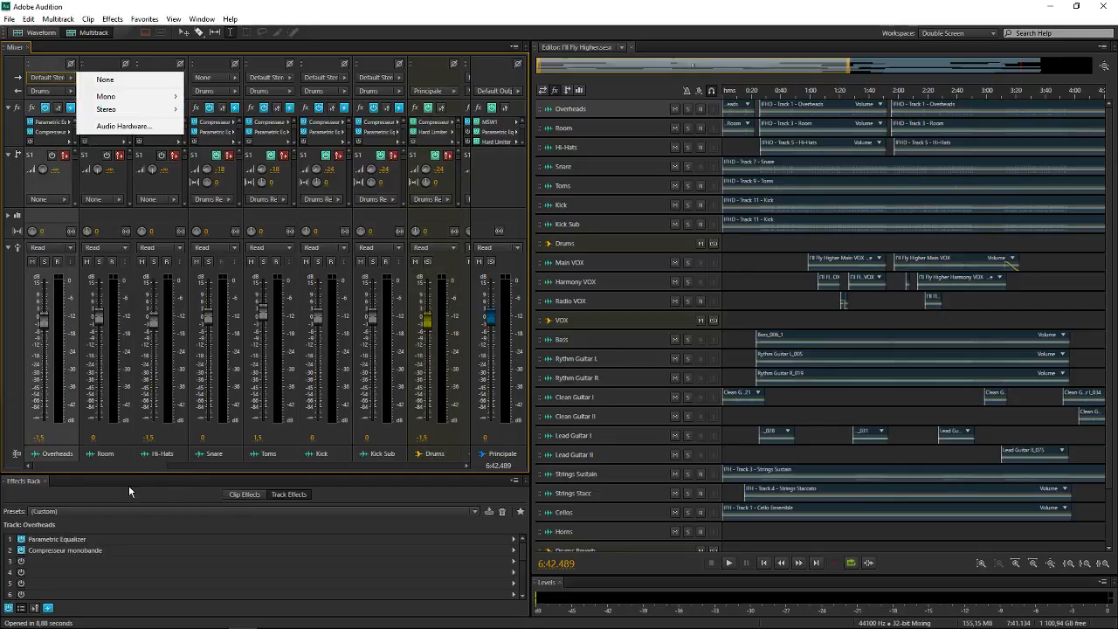
{"action": "mouse_move", "coordinate": [148, 98]}
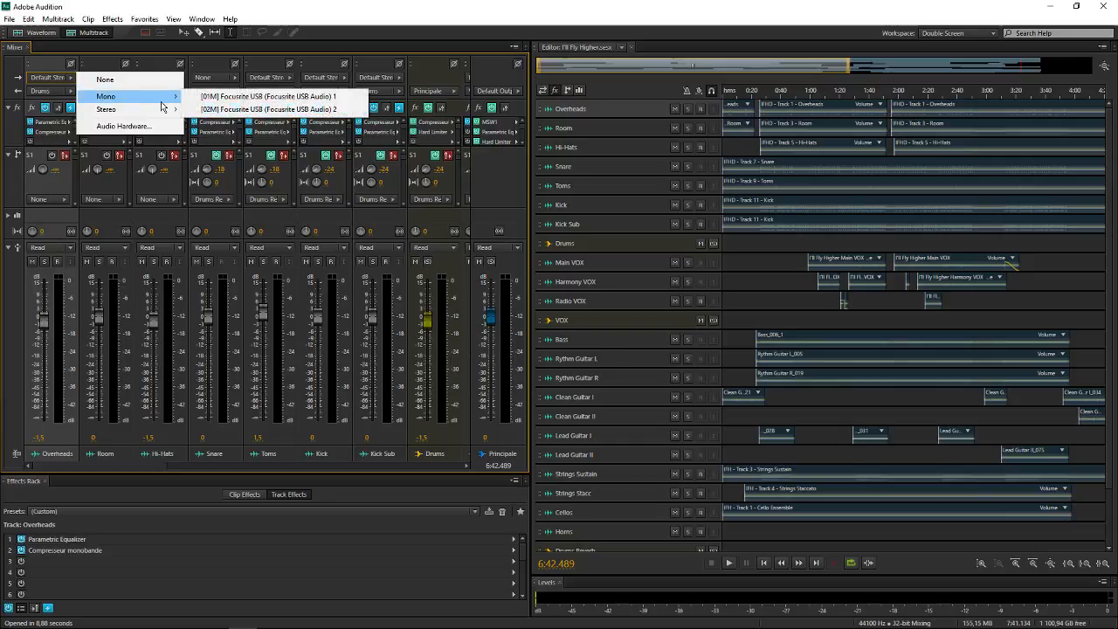
{"action": "left_click", "coordinate": [244, 101]}
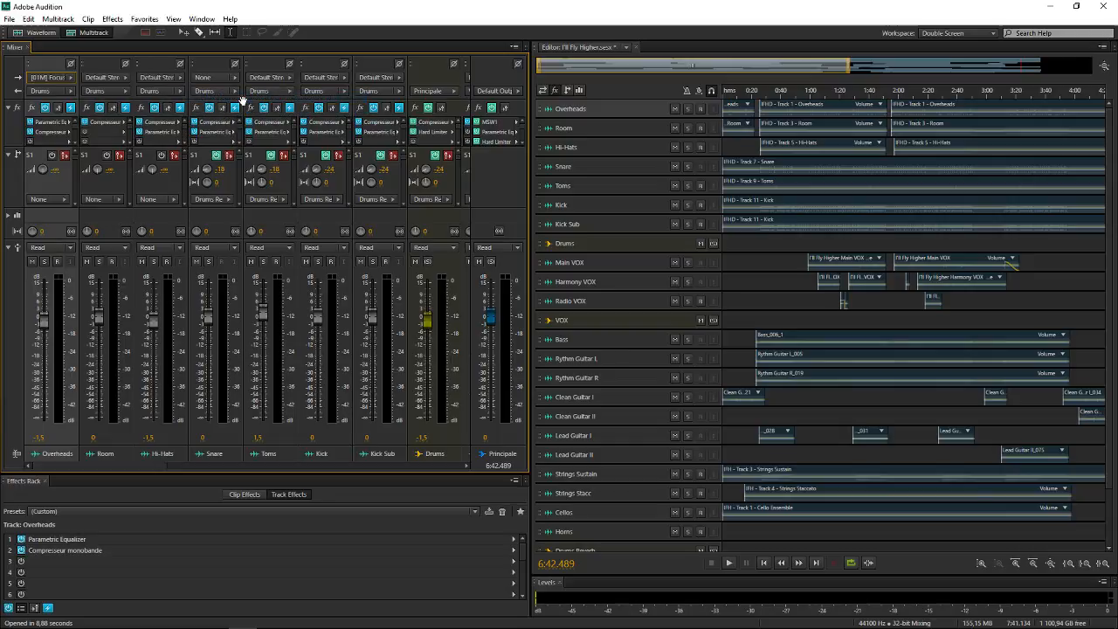
{"action": "left_click", "coordinate": [38, 92]}
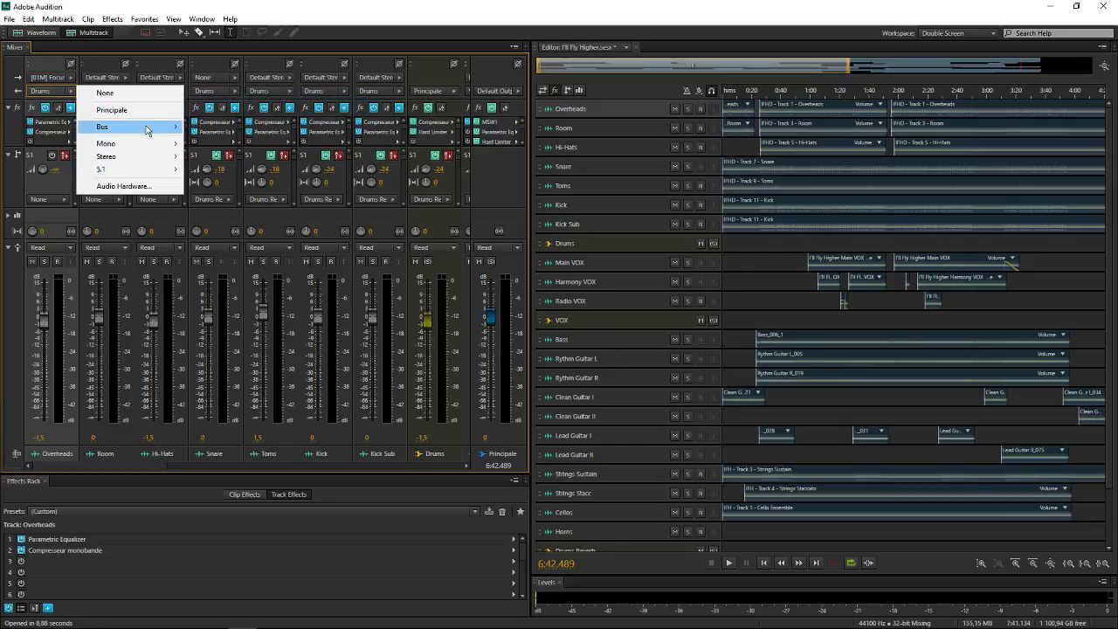
{"action": "left_click", "coordinate": [149, 111]}
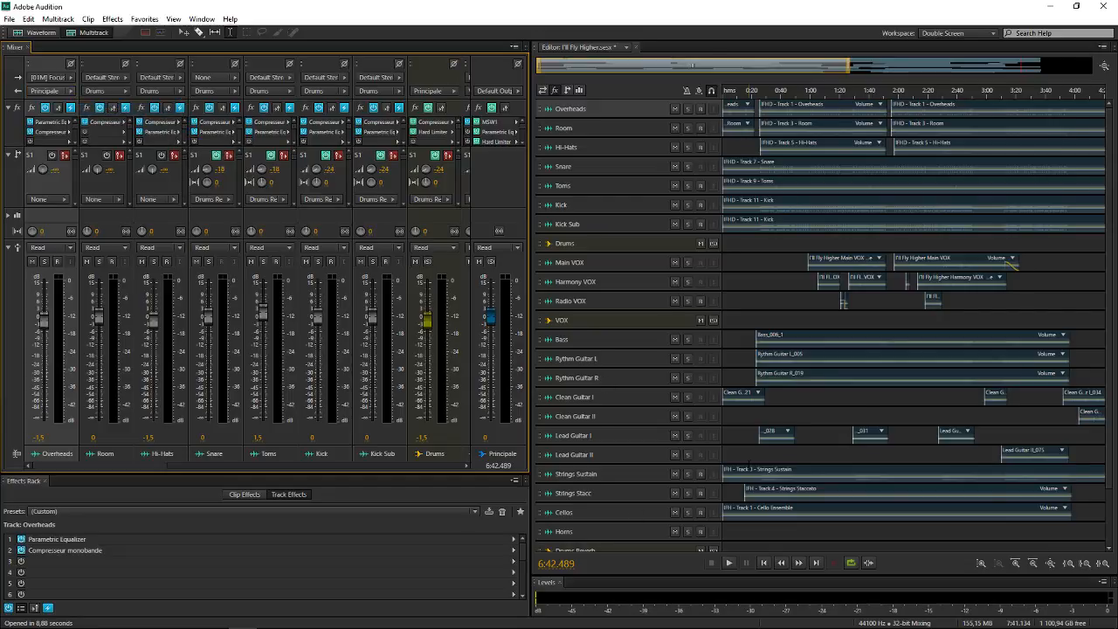
Rename the Principale track as Master
{"action": "scroll", "coordinate": [595, 508], "scroll_direction": "down", "scroll_amount": 3}
{"action": "left_click", "coordinate": [581, 543]}
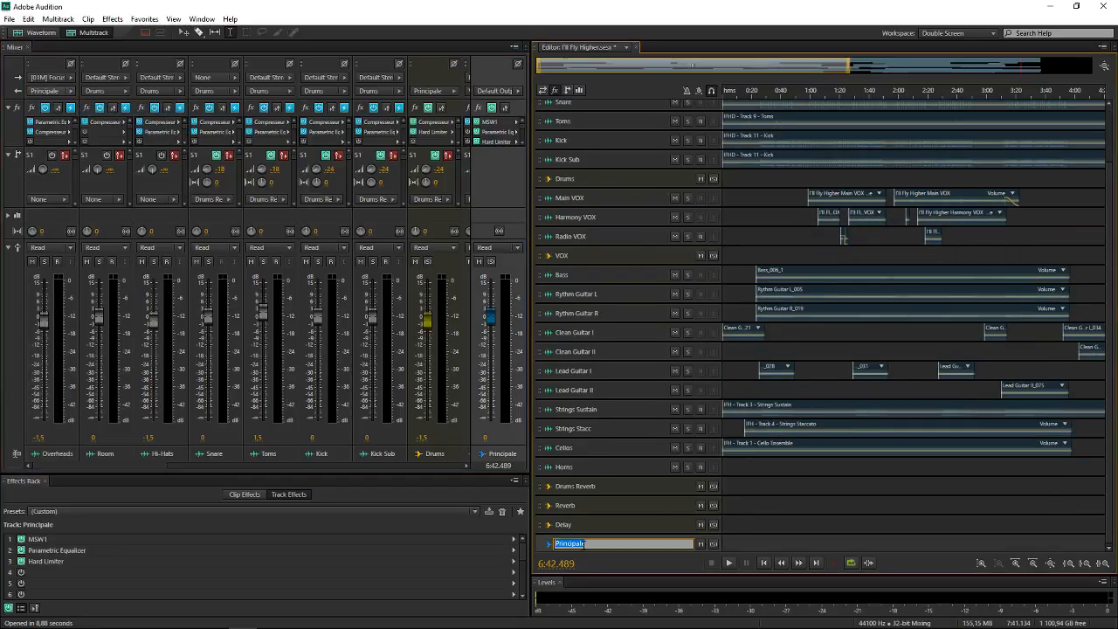
{"action": "type", "text": "Master"}
{"action": "key", "text": "Return"}
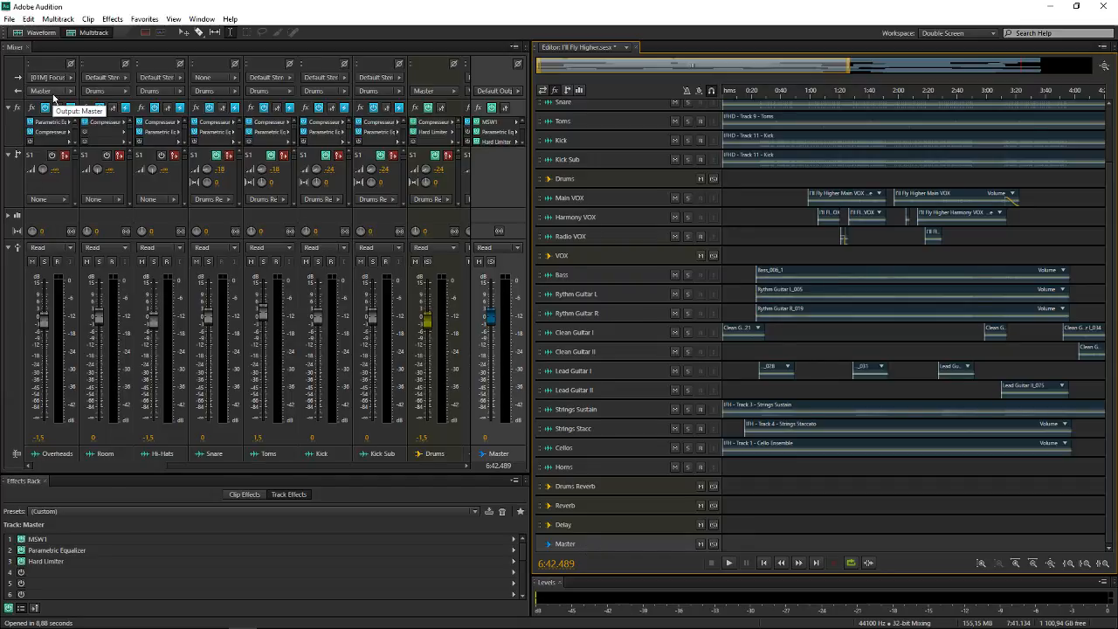
Set the Overheads track's input to None and route its output to the Drums bus
{"action": "scroll", "coordinate": [591, 355], "scroll_direction": "up", "scroll_amount": 2}
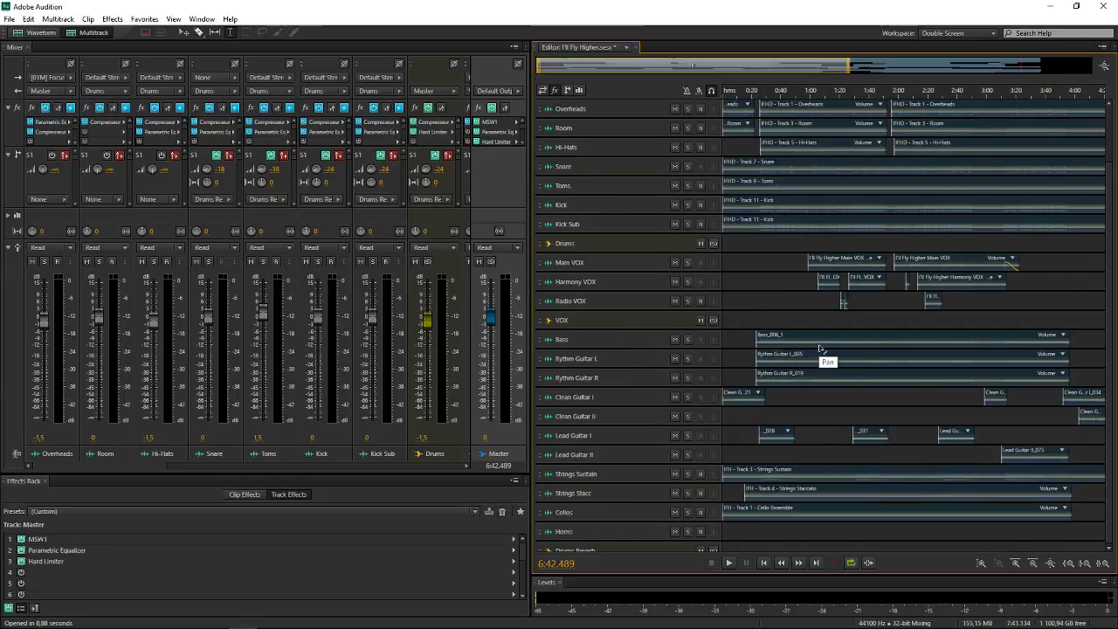
{"action": "left_click", "coordinate": [52, 80]}
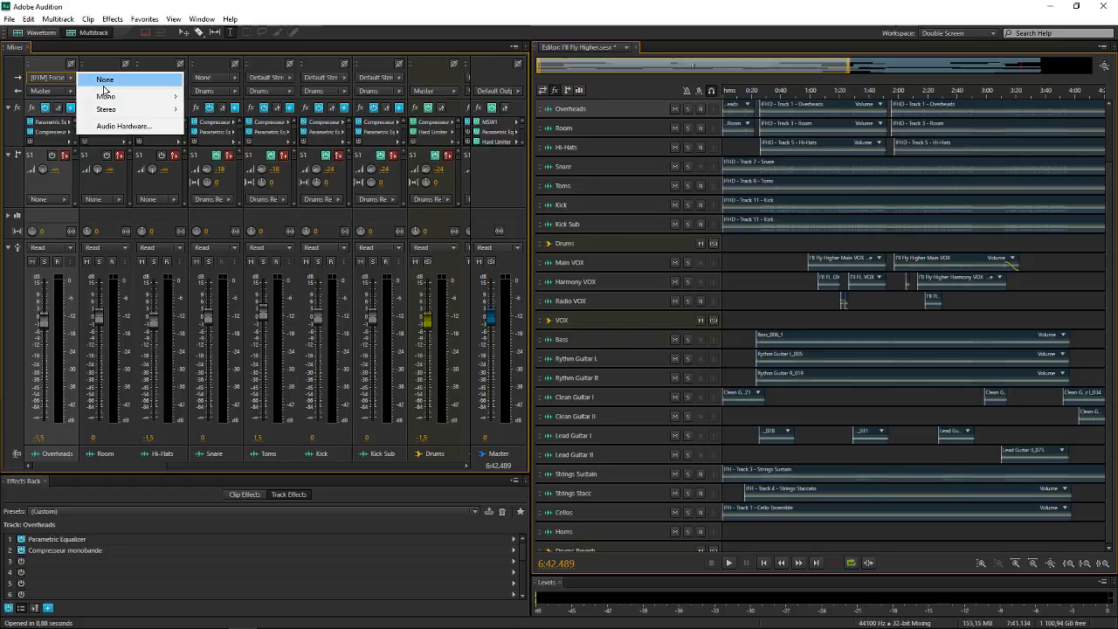
{"action": "left_click", "coordinate": [105, 80]}
{"action": "left_click", "coordinate": [59, 92]}
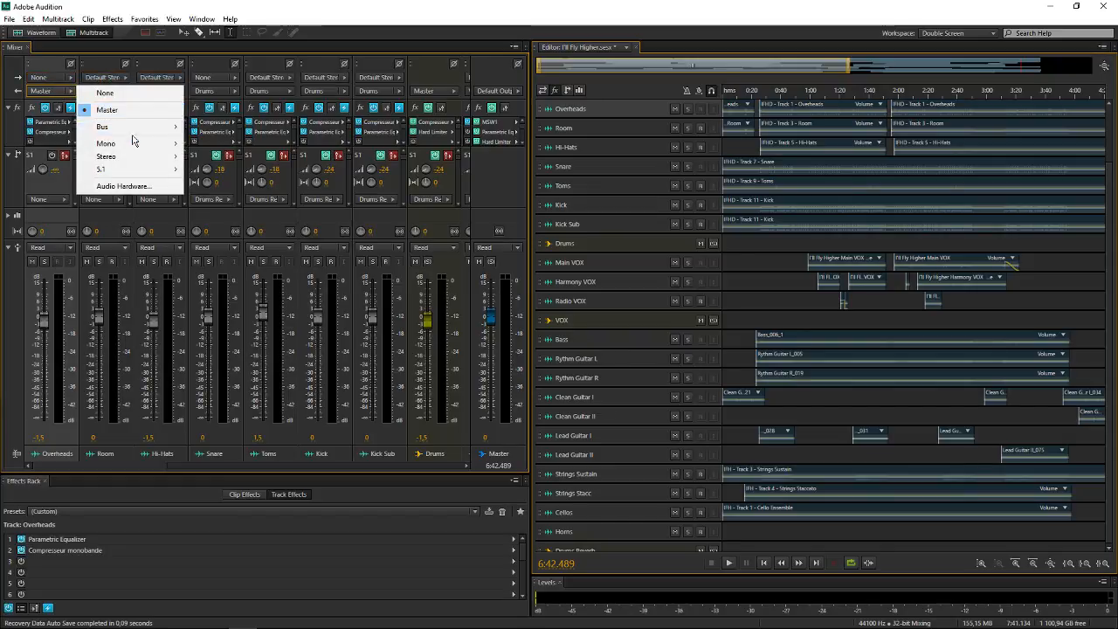
{"action": "mouse_move", "coordinate": [152, 127]}
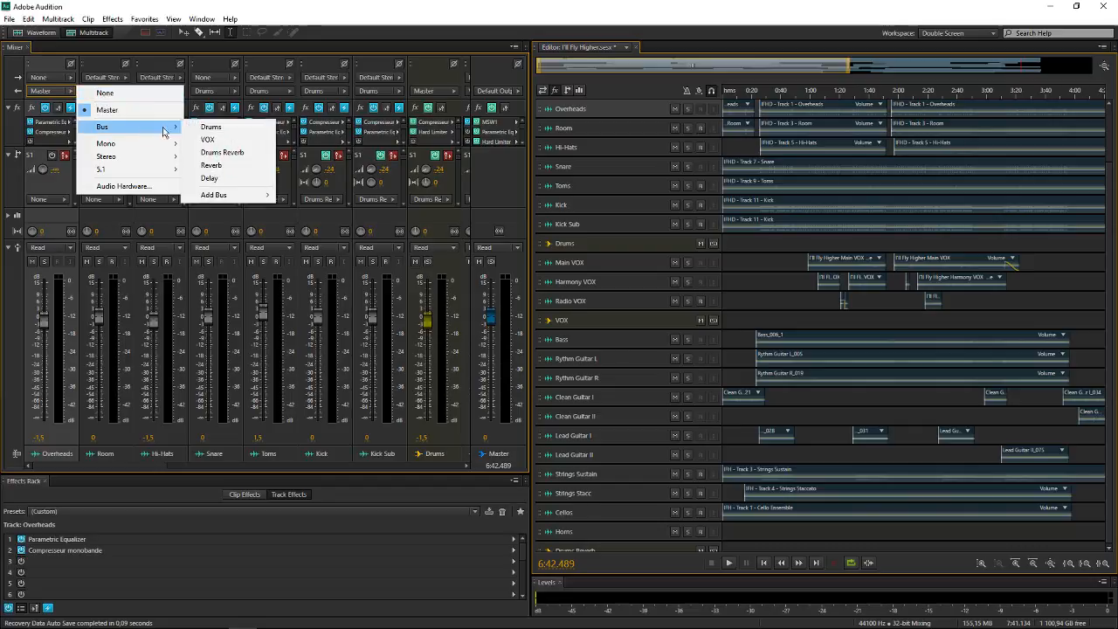
{"action": "left_click", "coordinate": [213, 127]}
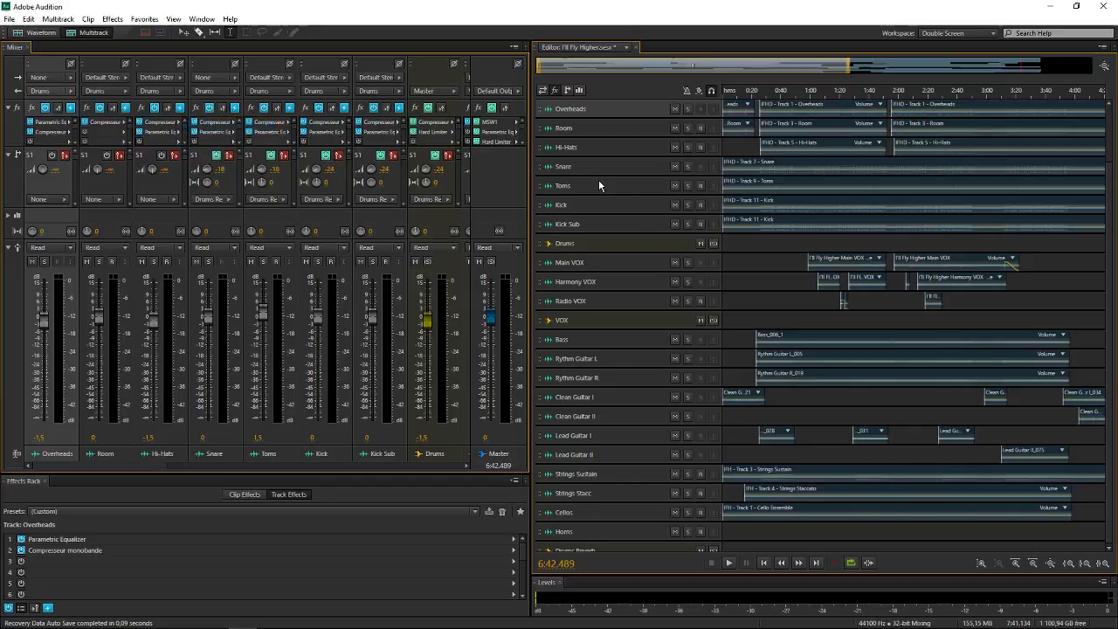
Show the whole song in the timeline, select the Drums bus, and review the tracks down to Master
{"action": "left_click", "coordinate": [752, 263]}
{"action": "scroll", "coordinate": [632, 216], "scroll_direction": "up", "scroll_amount": 1}
{"action": "scroll", "coordinate": [852, 158], "scroll_direction": "up", "scroll_amount": 2}
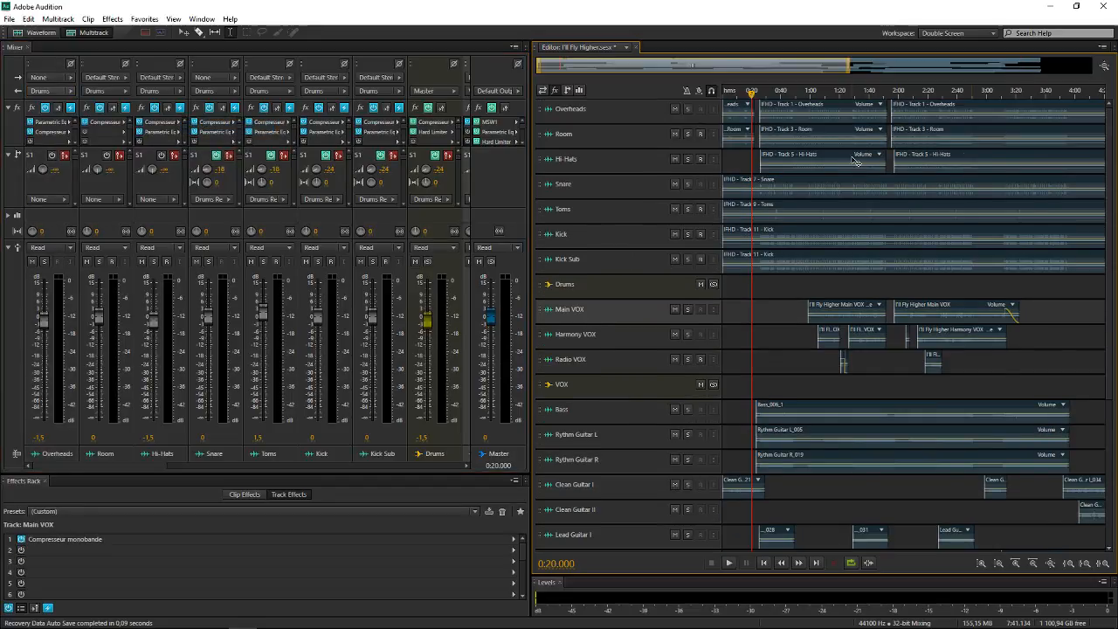
{"action": "scroll", "coordinate": [744, 69], "scroll_direction": "down", "scroll_amount": 2}
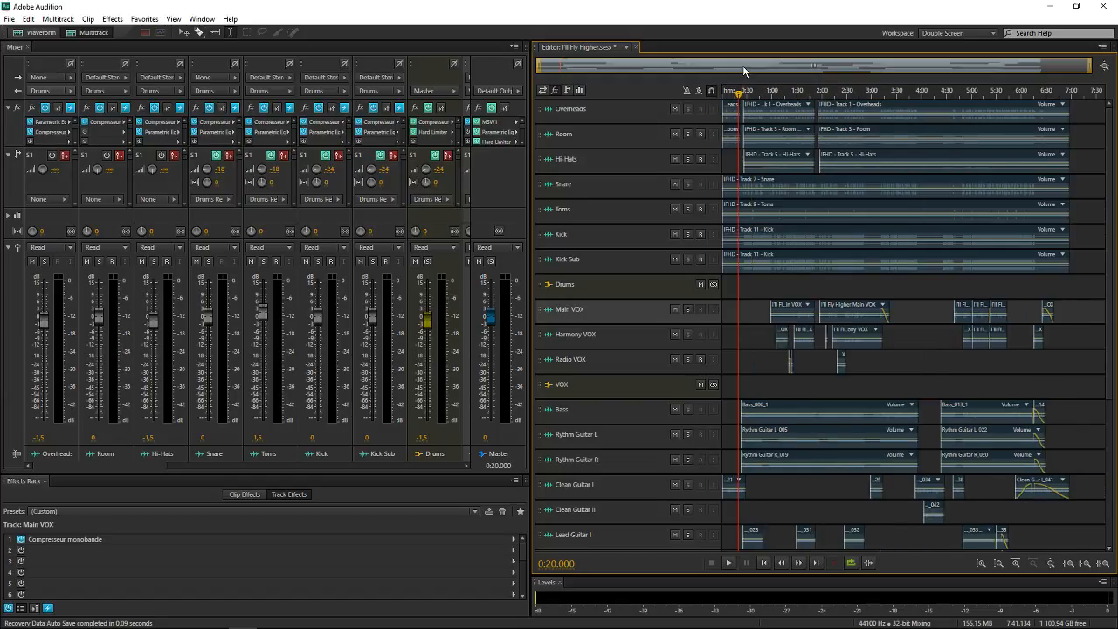
{"action": "left_click", "coordinate": [782, 284]}
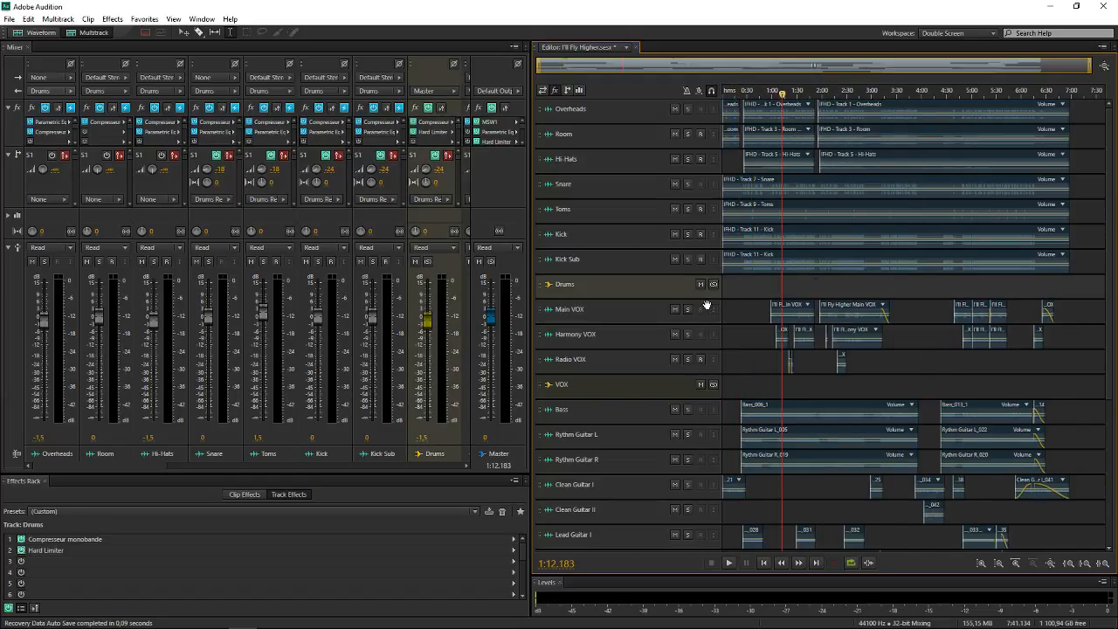
{"action": "scroll", "coordinate": [722, 299], "scroll_direction": "down", "scroll_amount": 1}
{"action": "scroll", "coordinate": [859, 400], "scroll_direction": "down", "scroll_amount": 3}
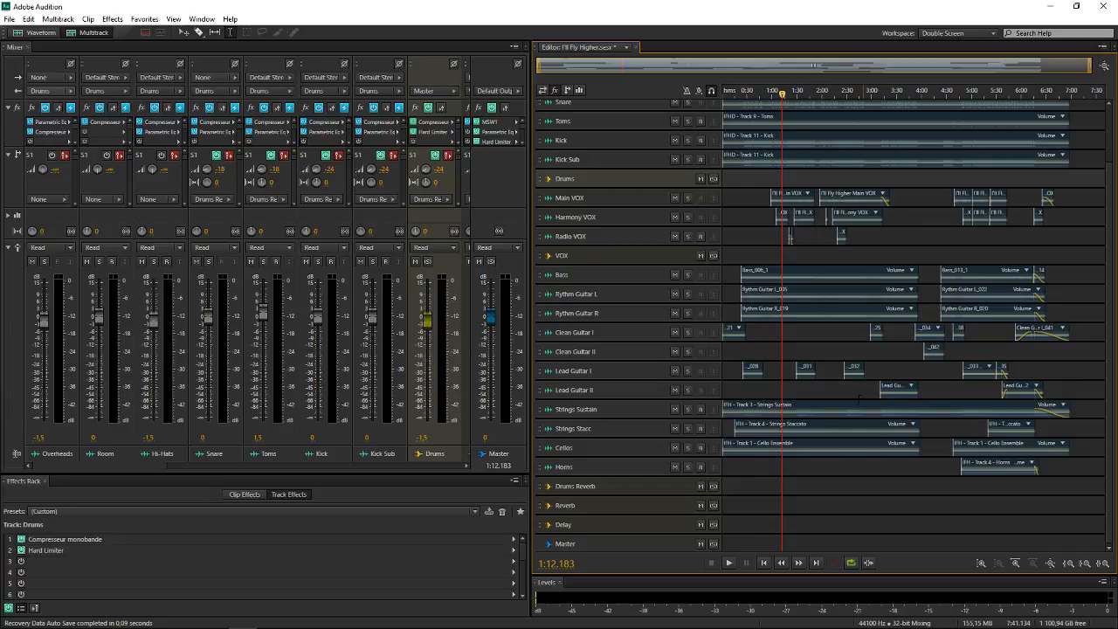
{"action": "scroll", "coordinate": [801, 330], "scroll_direction": "up", "scroll_amount": 3}
{"action": "scroll", "coordinate": [728, 259], "scroll_direction": "up", "scroll_amount": 1}
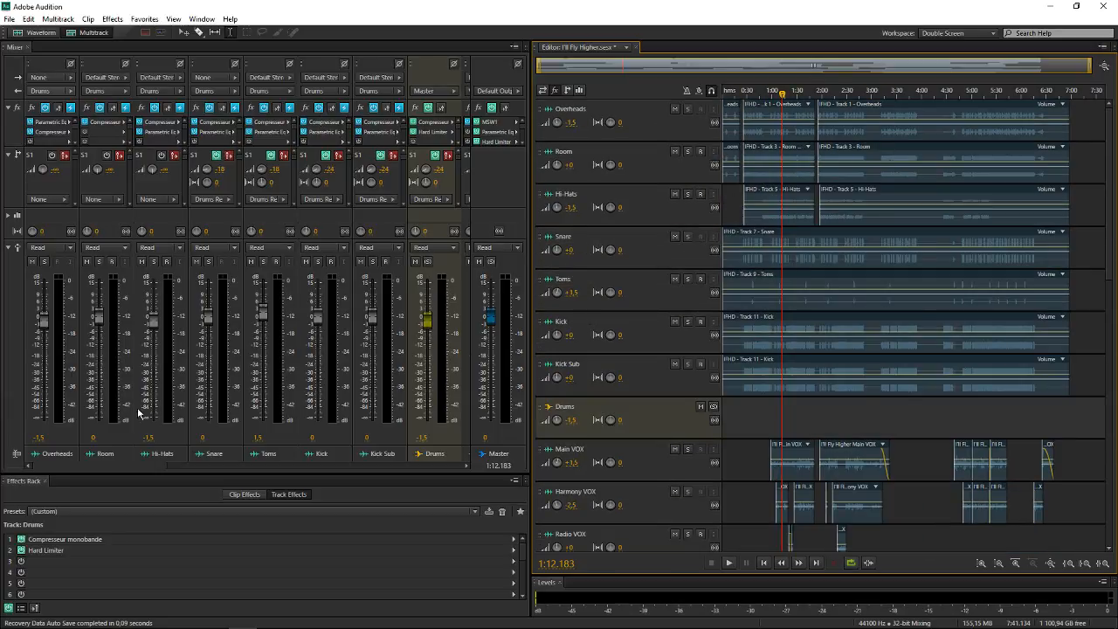
Set the input of the Rythm Guitar L track to mono [01M] Focusrite USB 1
{"action": "left_click_drag", "start_coordinate": [119, 466], "coordinate": [288, 465]}
{"action": "left_click", "coordinate": [221, 218]}
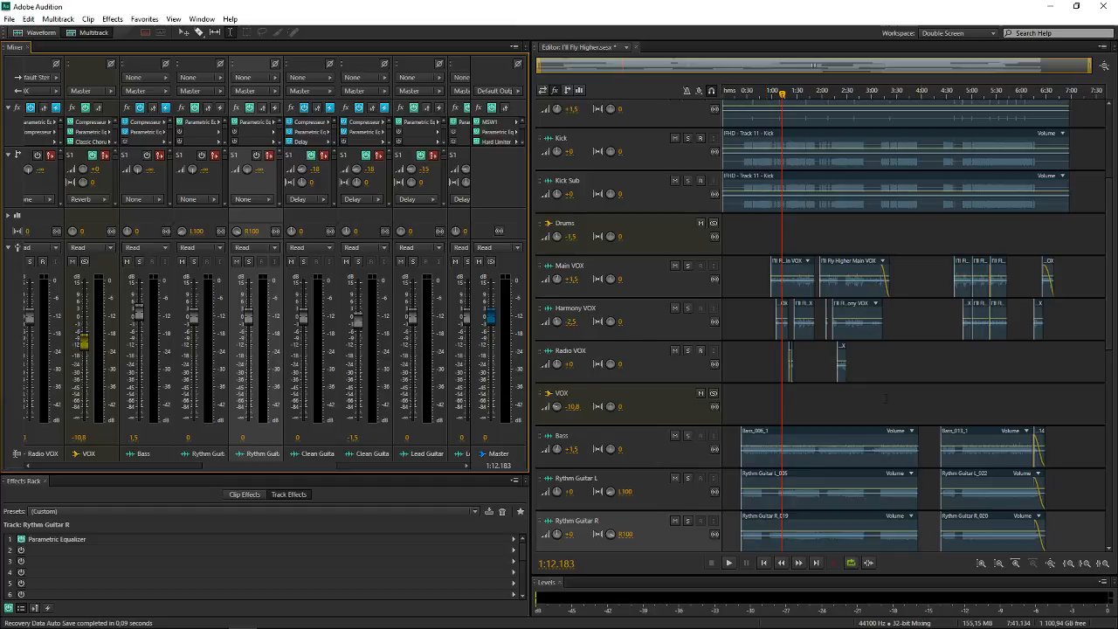
{"action": "scroll", "coordinate": [666, 280], "scroll_direction": "down", "scroll_amount": 2}
{"action": "scroll", "coordinate": [664, 277], "scroll_direction": "up", "scroll_amount": 2}
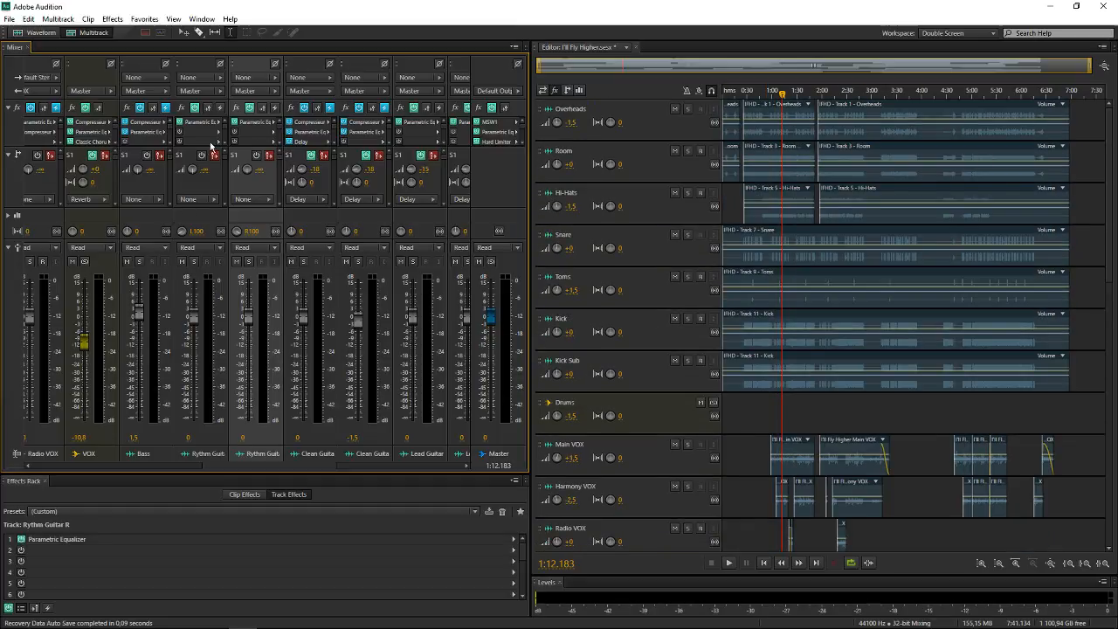
{"action": "left_click", "coordinate": [214, 78]}
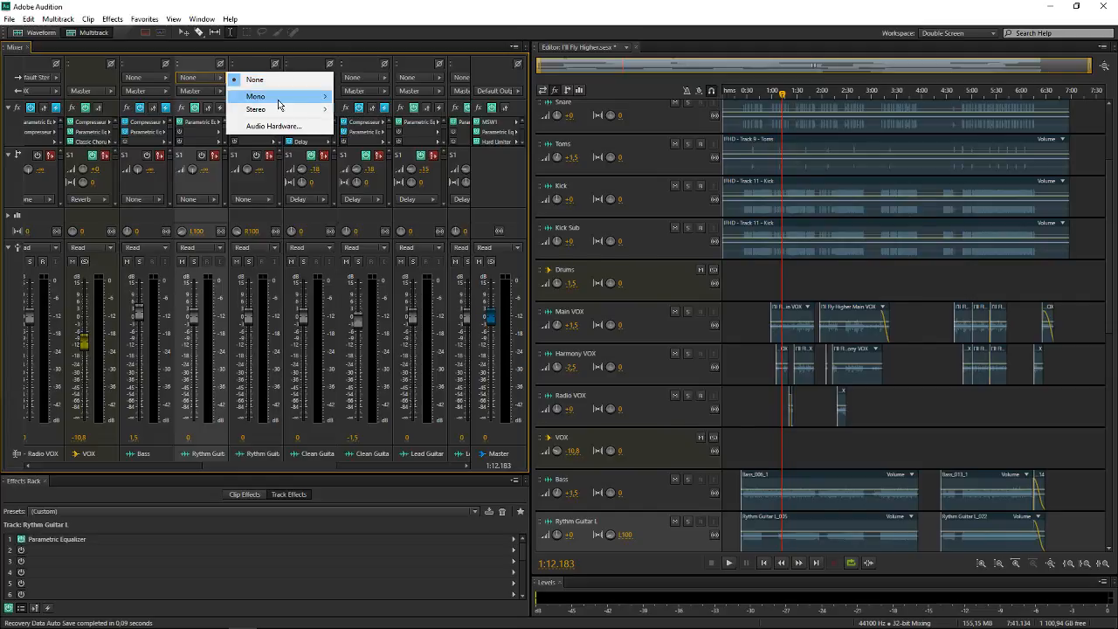
{"action": "mouse_move", "coordinate": [297, 97]}
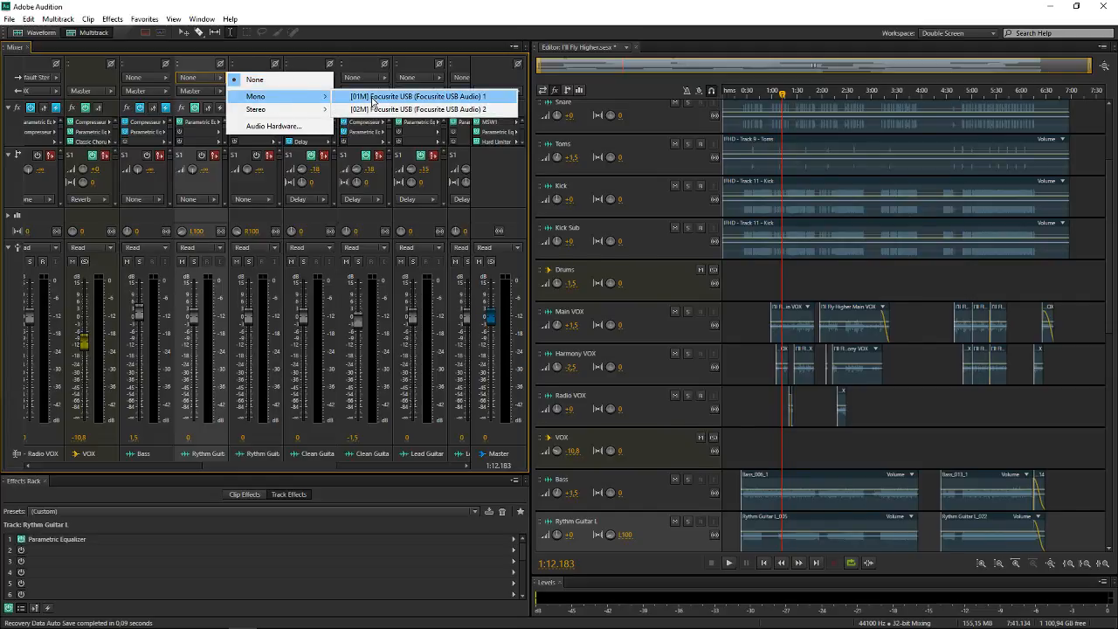
{"action": "left_click", "coordinate": [373, 98]}
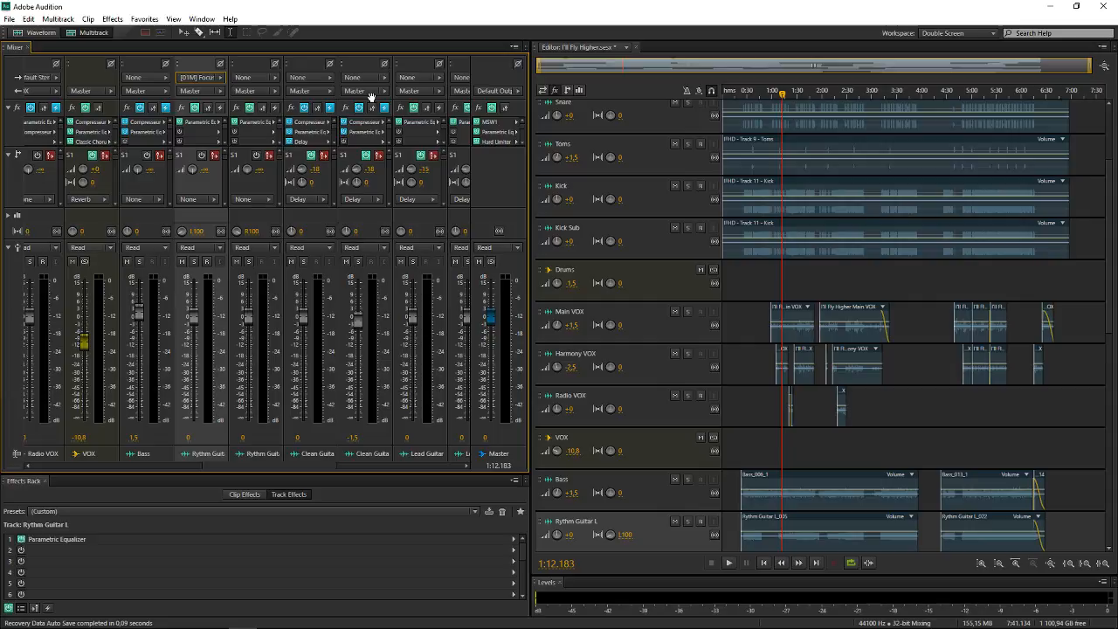
Switch the Rythm Guitar L track's input to mono [02M] Focusrite USB 2
{"action": "left_click", "coordinate": [215, 81]}
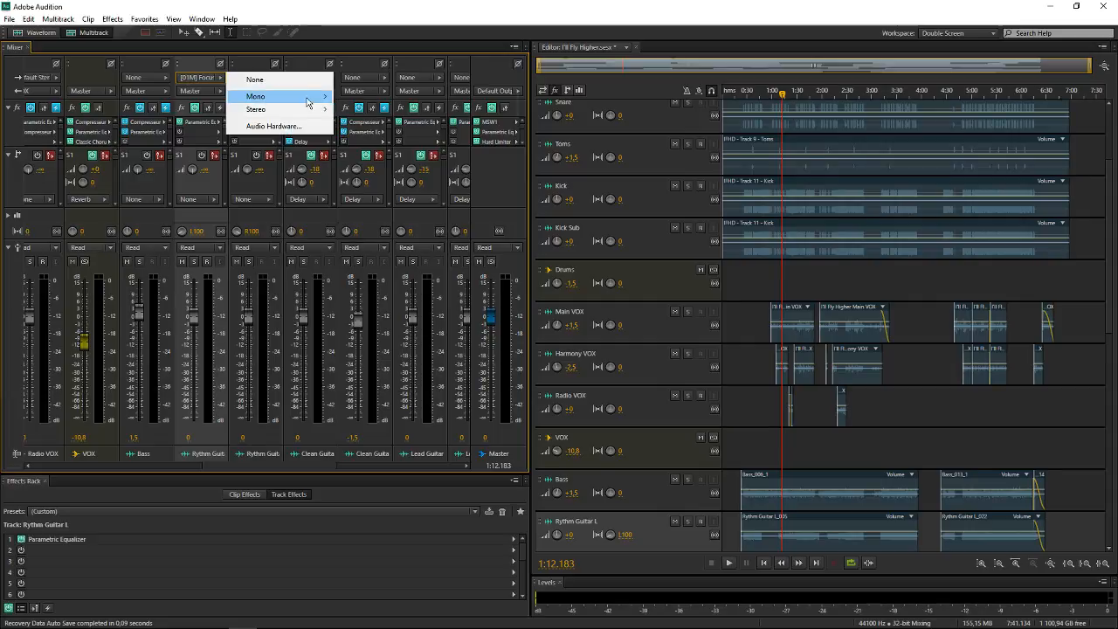
{"action": "mouse_move", "coordinate": [307, 98]}
{"action": "left_click", "coordinate": [364, 109]}
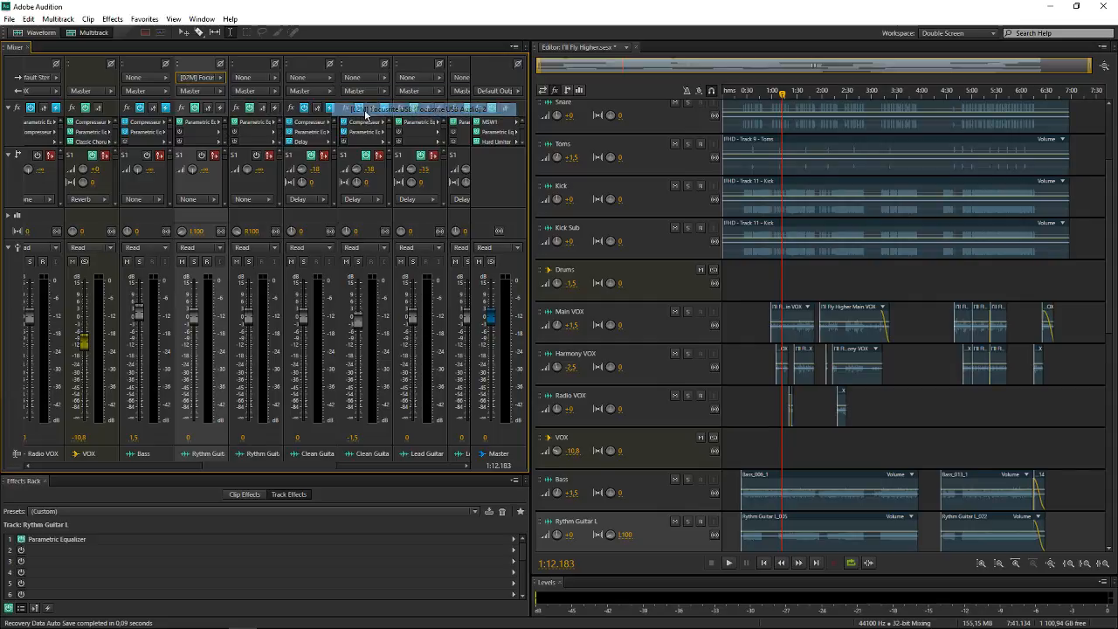
Check the Rythm Guitar L input signal by arming the track for recording and disarming it, twice
{"action": "left_click", "coordinate": [206, 261]}
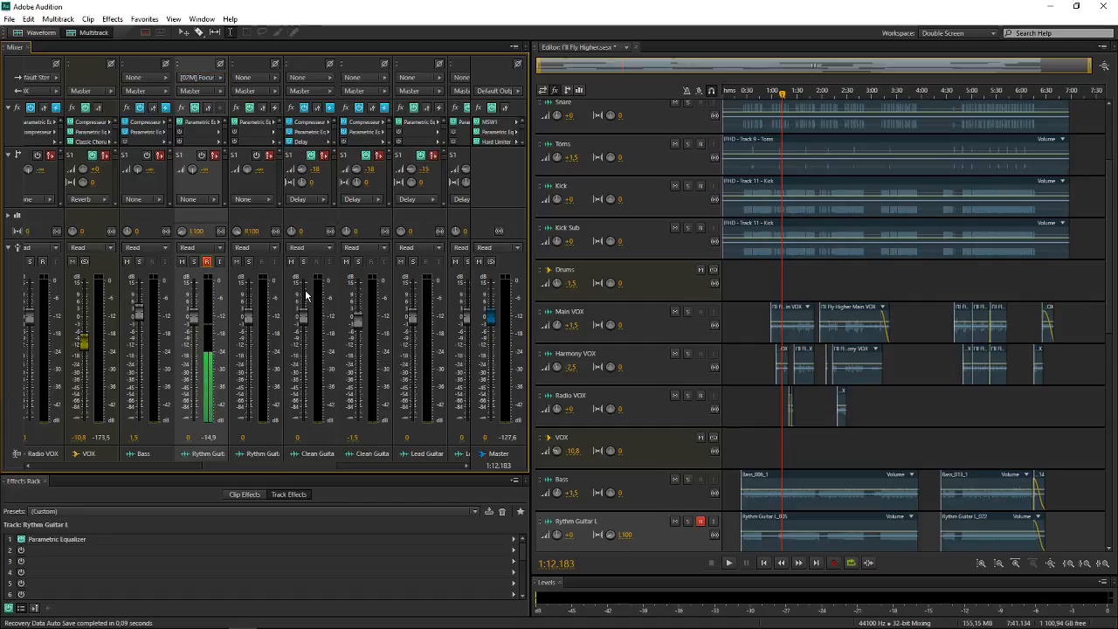
{"action": "left_click", "coordinate": [207, 262]}
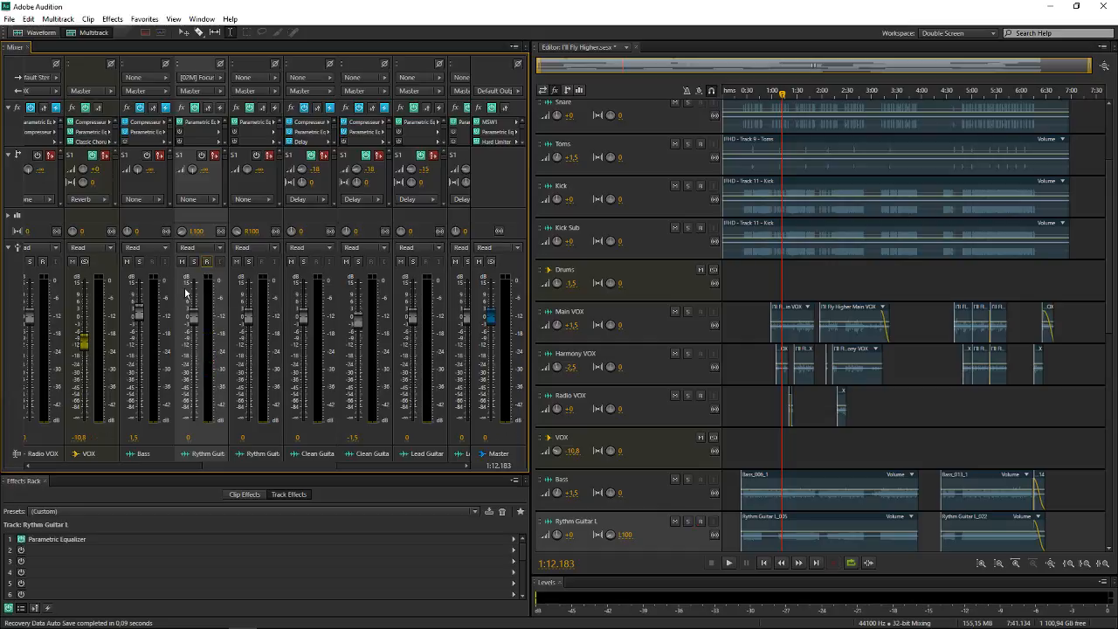
{"action": "left_click", "coordinate": [208, 261]}
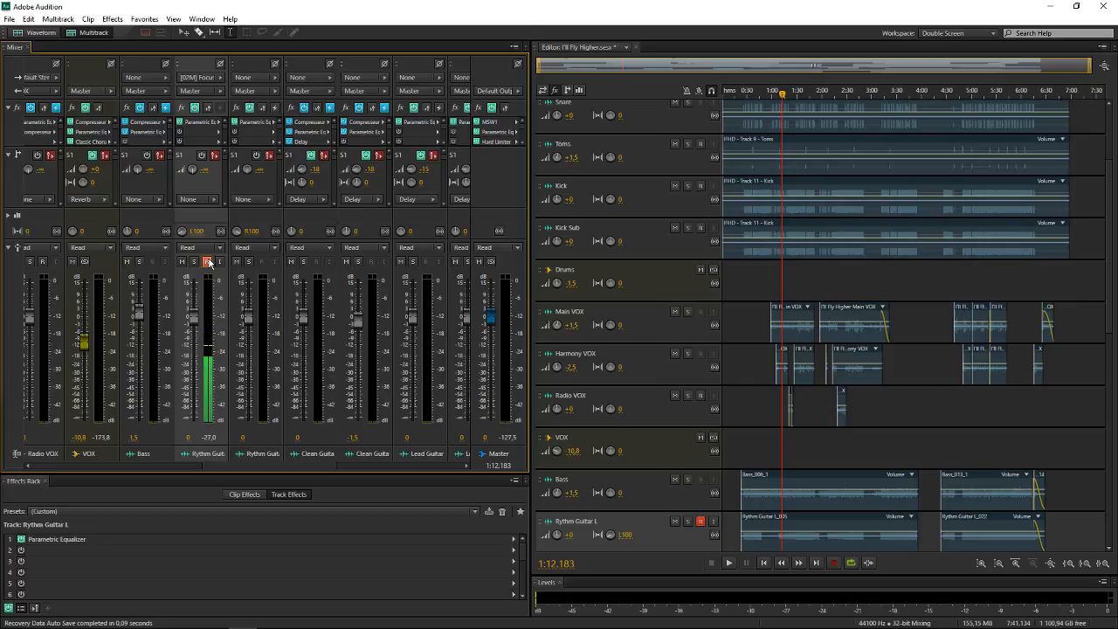
{"action": "left_click", "coordinate": [207, 261]}
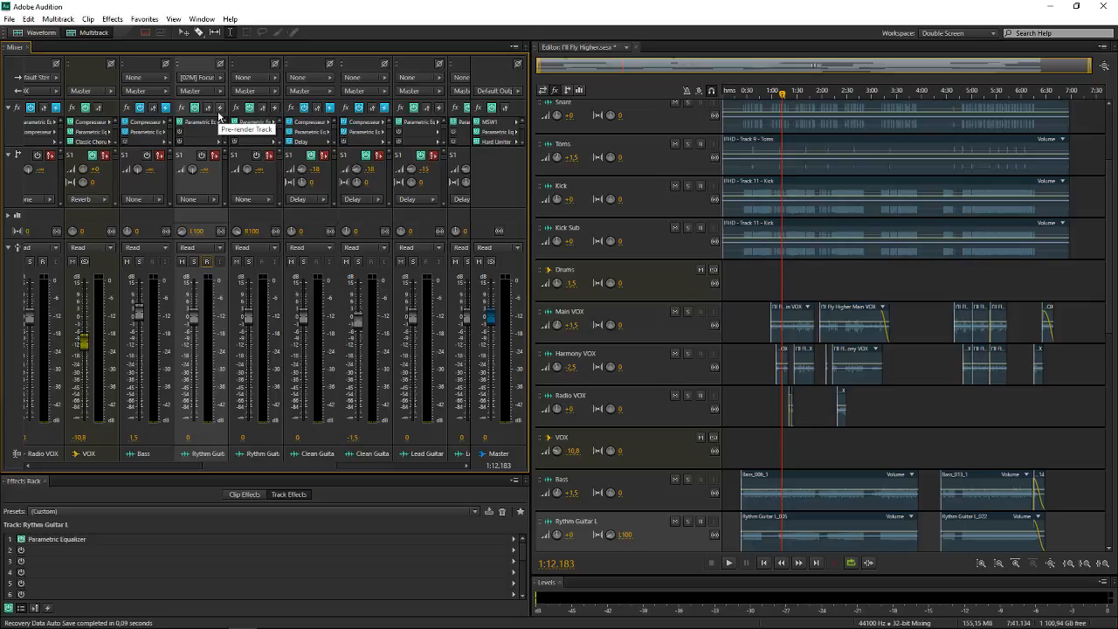
Set the Rythm Guitar L track's input to mono [01M] Focusrite USB 1 and its output to Master
{"action": "left_click", "coordinate": [208, 79]}
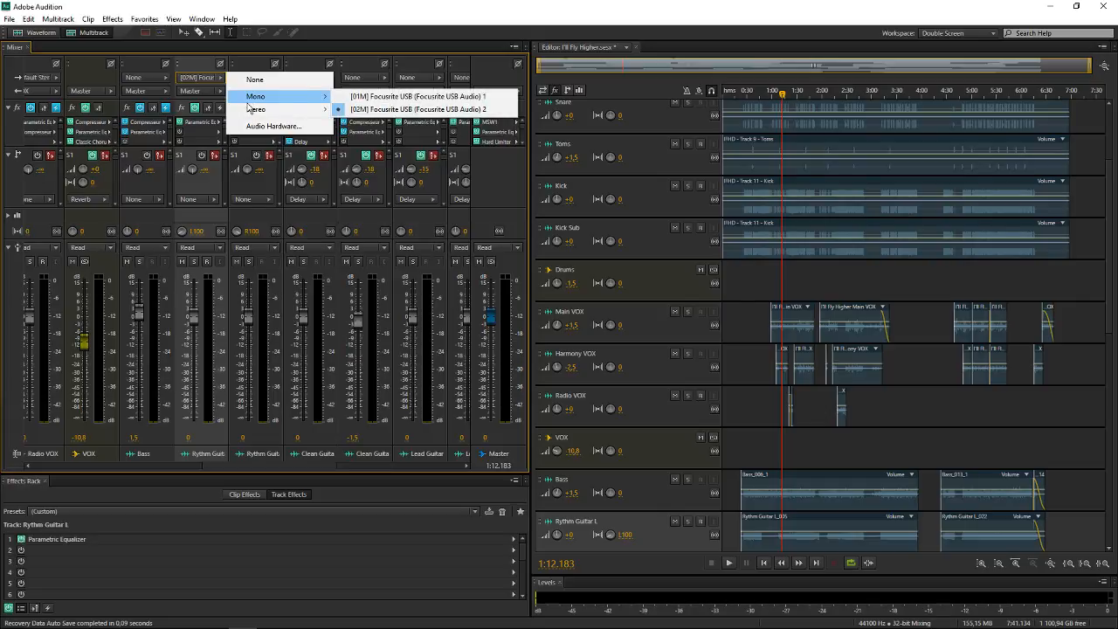
{"action": "left_click", "coordinate": [410, 97]}
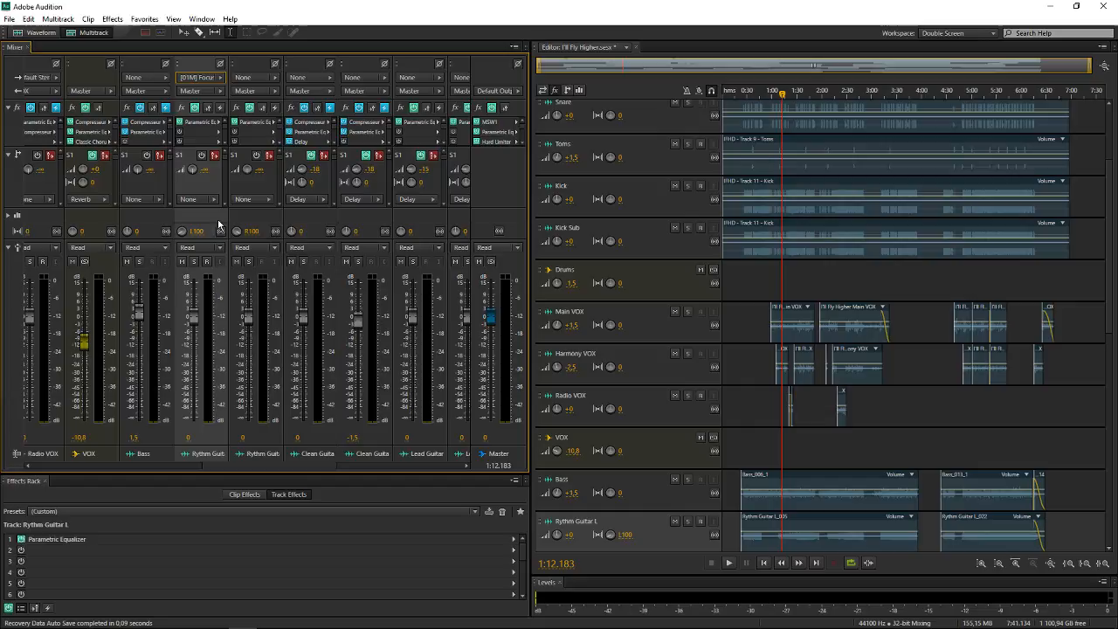
{"action": "left_click", "coordinate": [206, 93]}
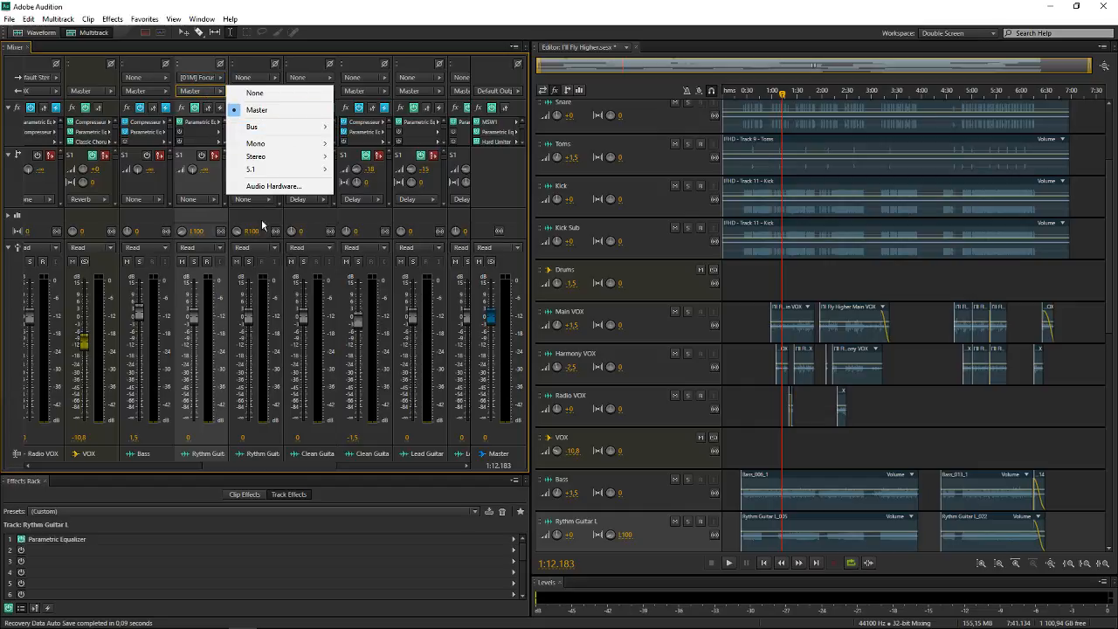
{"action": "left_click", "coordinate": [294, 110]}
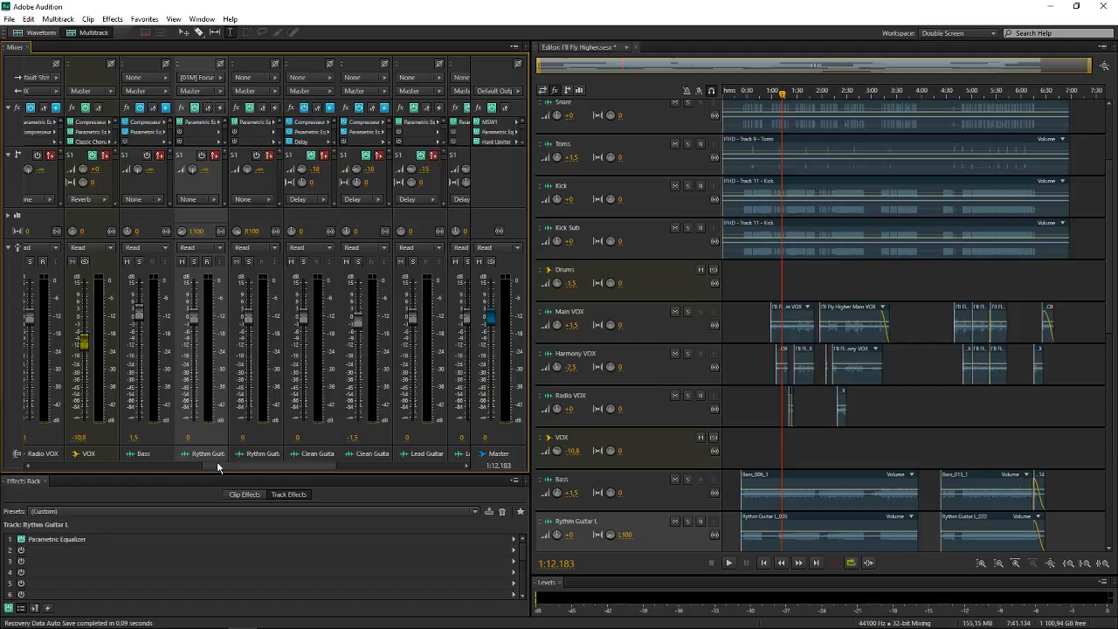
{"action": "left_click_drag", "start_coordinate": [218, 467], "coordinate": [230, 469]}
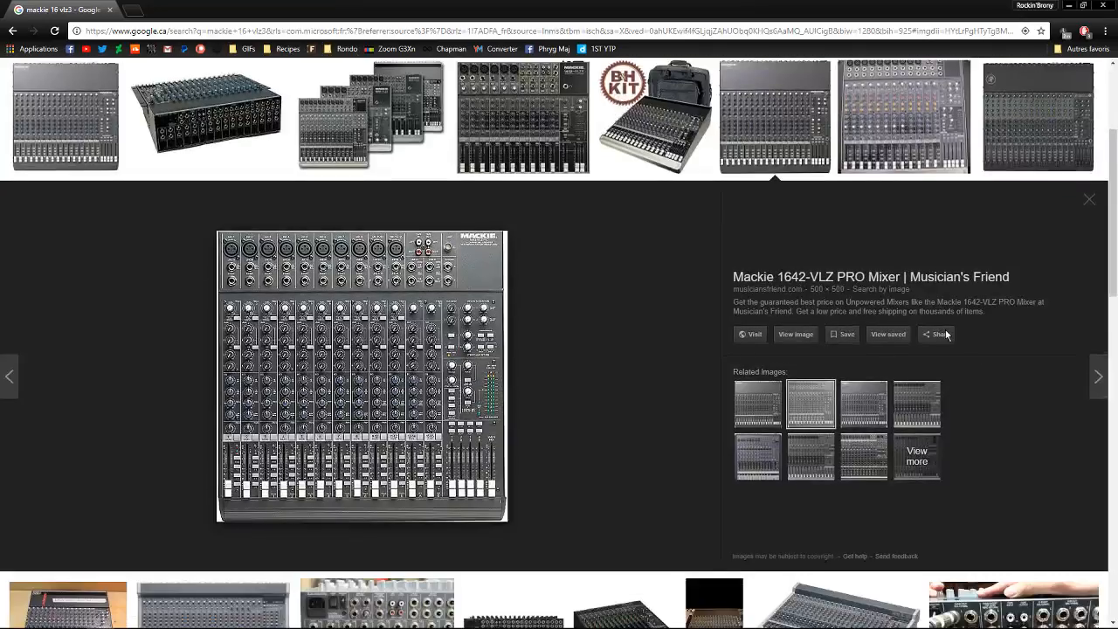
Browse the related Mackie mixer pictures in the browser and open the full-size image of the CFX16MKII
{"action": "left_click", "coordinate": [797, 334]}
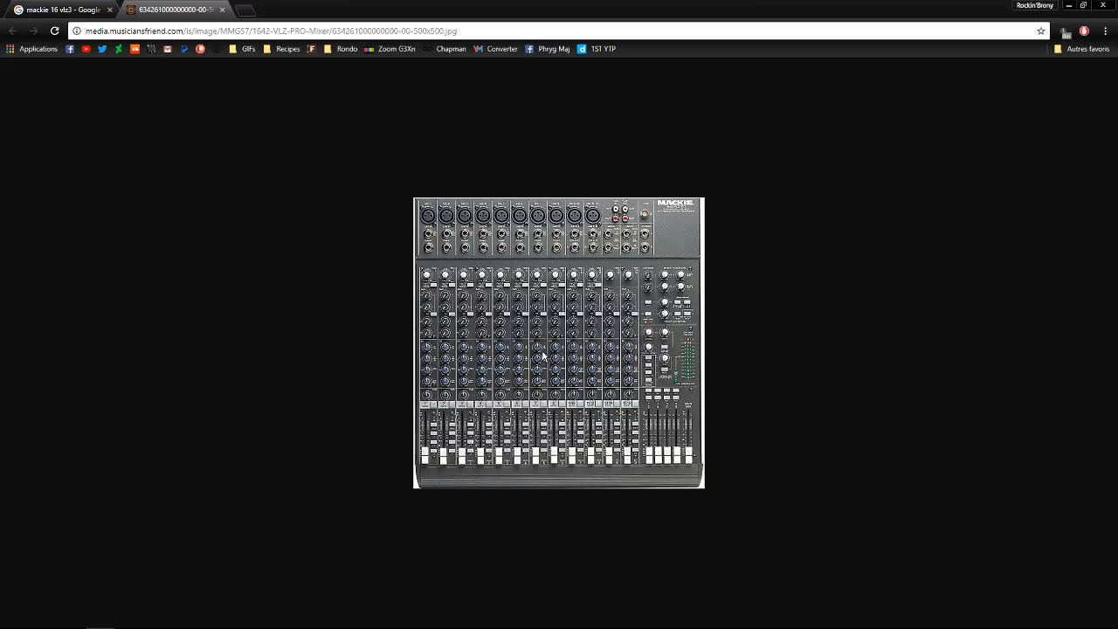
{"action": "left_click", "coordinate": [93, 8]}
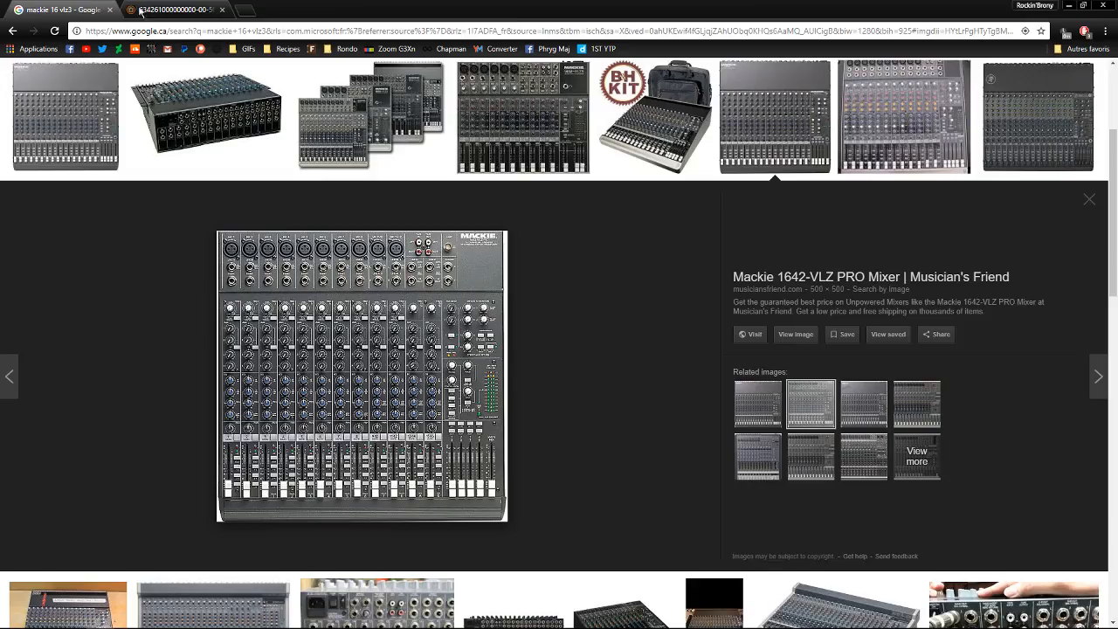
{"action": "left_click", "coordinate": [846, 423]}
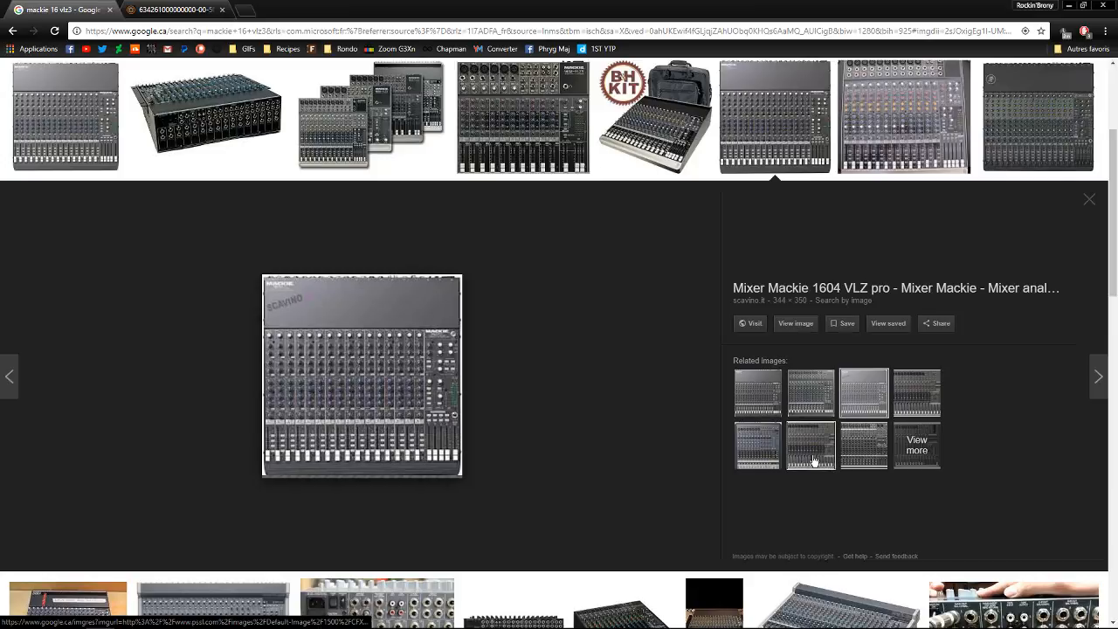
{"action": "left_click", "coordinate": [770, 463]}
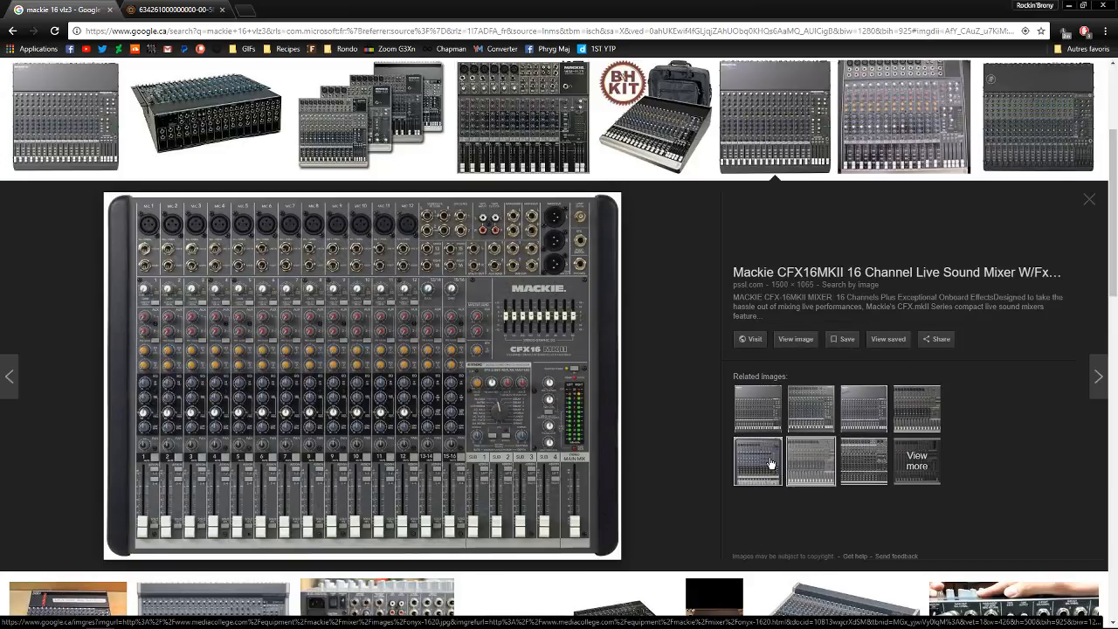
{"action": "left_click", "coordinate": [799, 340]}
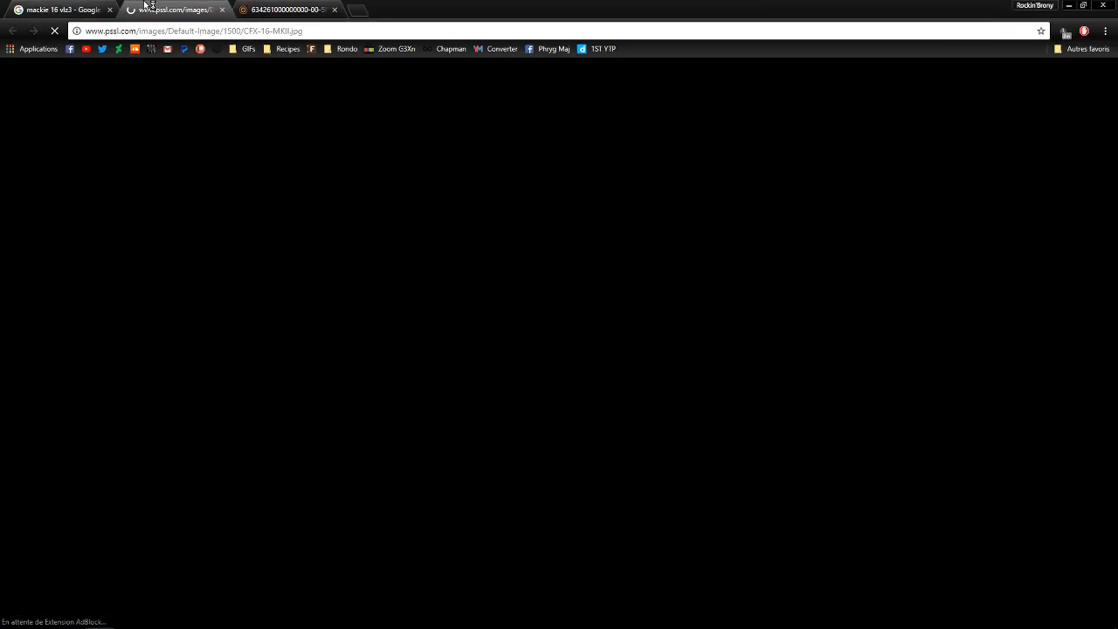
Close the other two browser tabs and place the mixer picture's window so the Audition mixer is visible beside it
{"action": "left_click", "coordinate": [335, 10]}
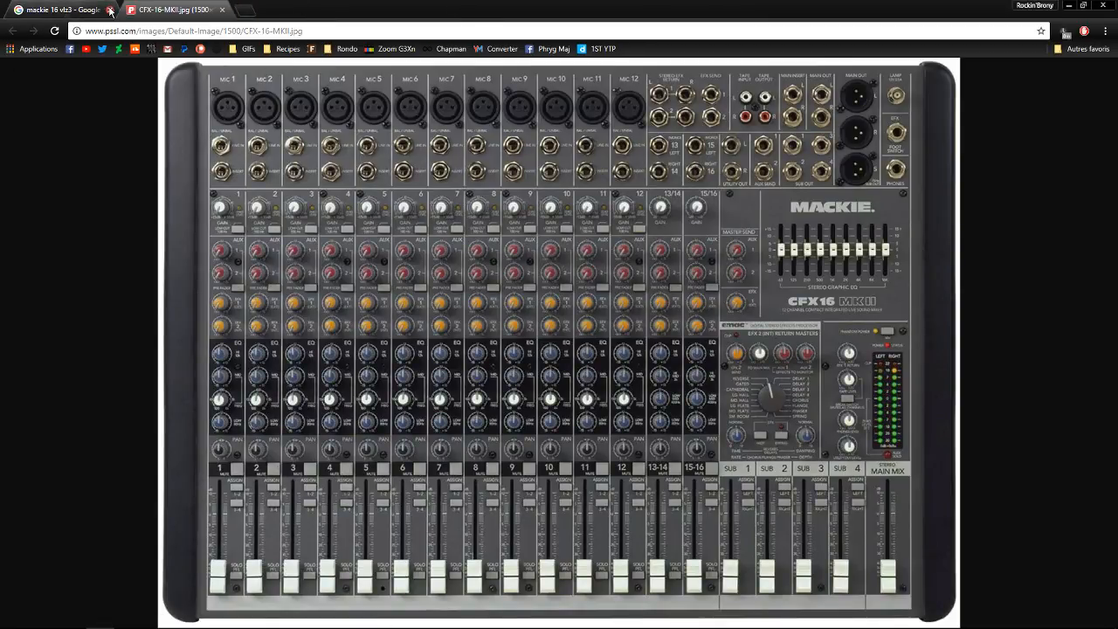
{"action": "left_click", "coordinate": [110, 10]}
{"action": "left_click_drag", "start_coordinate": [232, 15], "coordinate": [657, 25]}
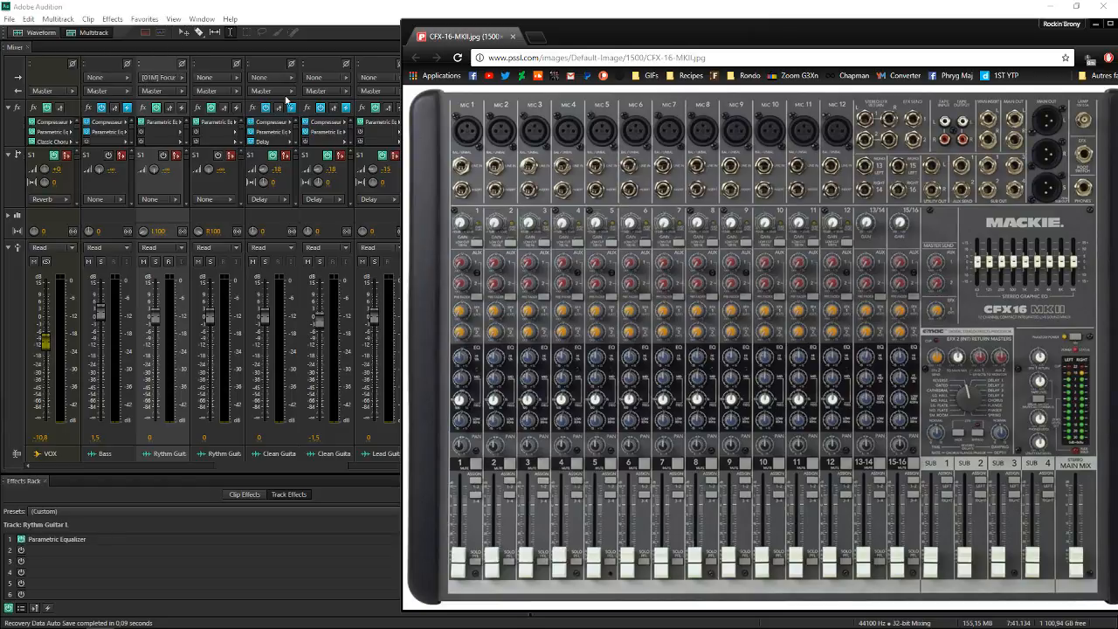
Compare the Rythm Guitar L input selector in Audition with the Mackie console picture, then close the picture's window
{"action": "left_click", "coordinate": [168, 77]}
{"action": "left_click", "coordinate": [167, 77]}
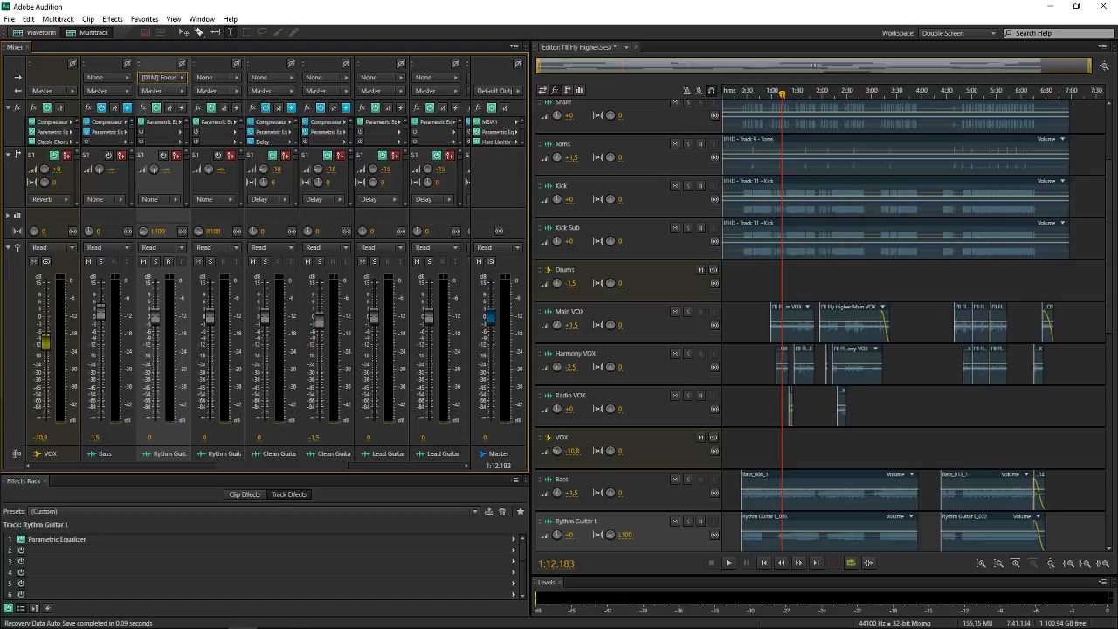
{"action": "mouse_move", "coordinate": [231, 620]}
{"action": "left_click", "coordinate": [101, 617]}
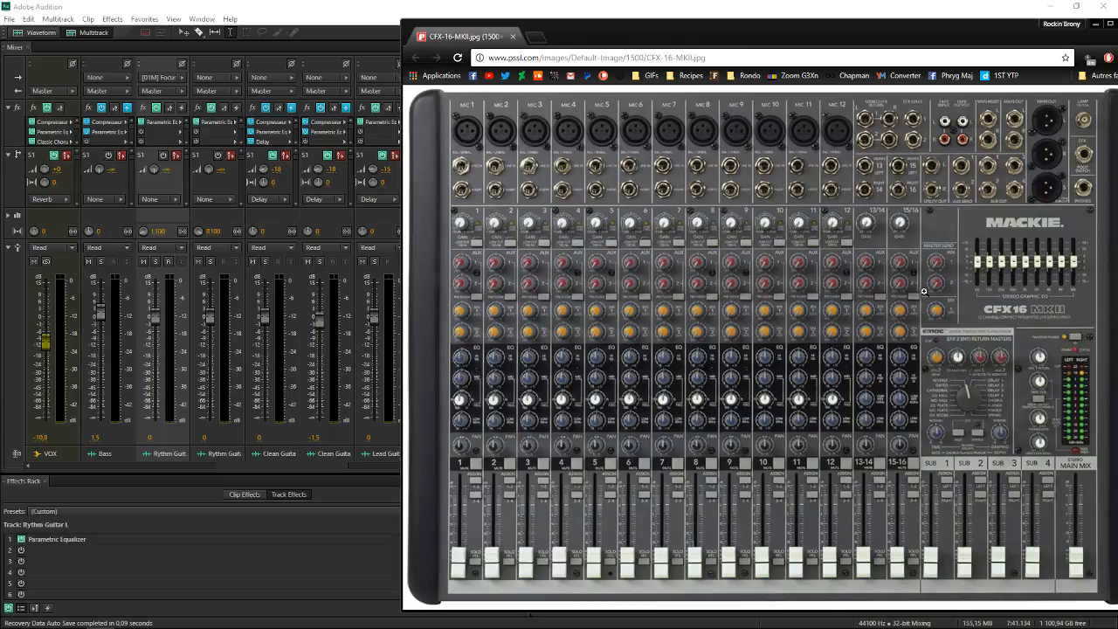
{"action": "left_click_drag", "start_coordinate": [1027, 38], "coordinate": [923, 38]}
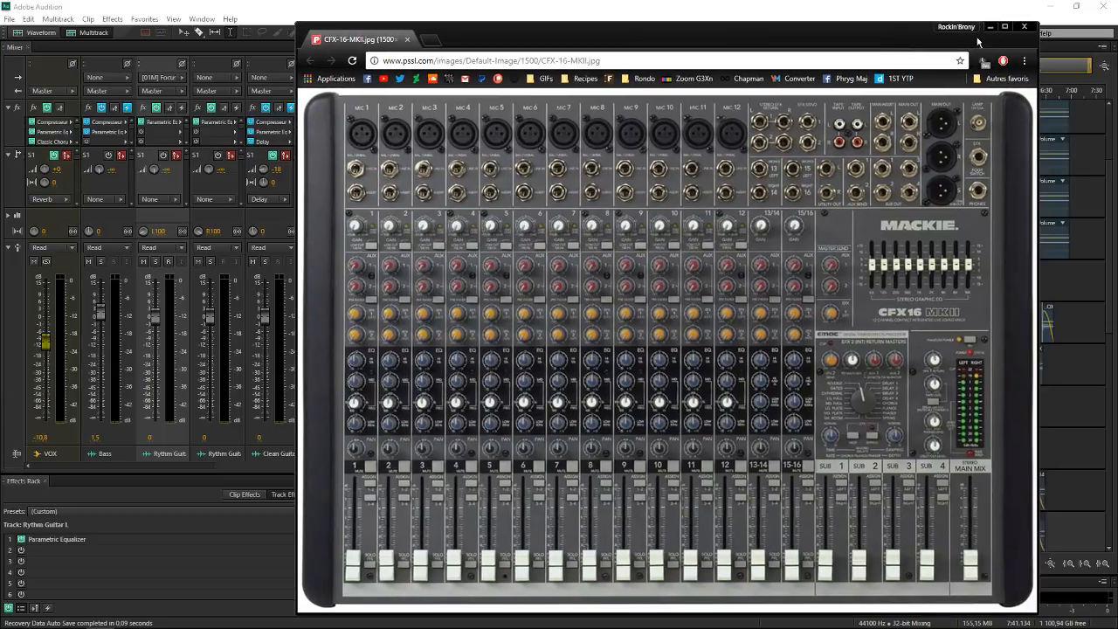
{"action": "left_click", "coordinate": [1021, 25]}
Examine the bus choices for the Rythm Guitar L track's output without changing it, and select the Drums bus
{"action": "left_click", "coordinate": [154, 91]}
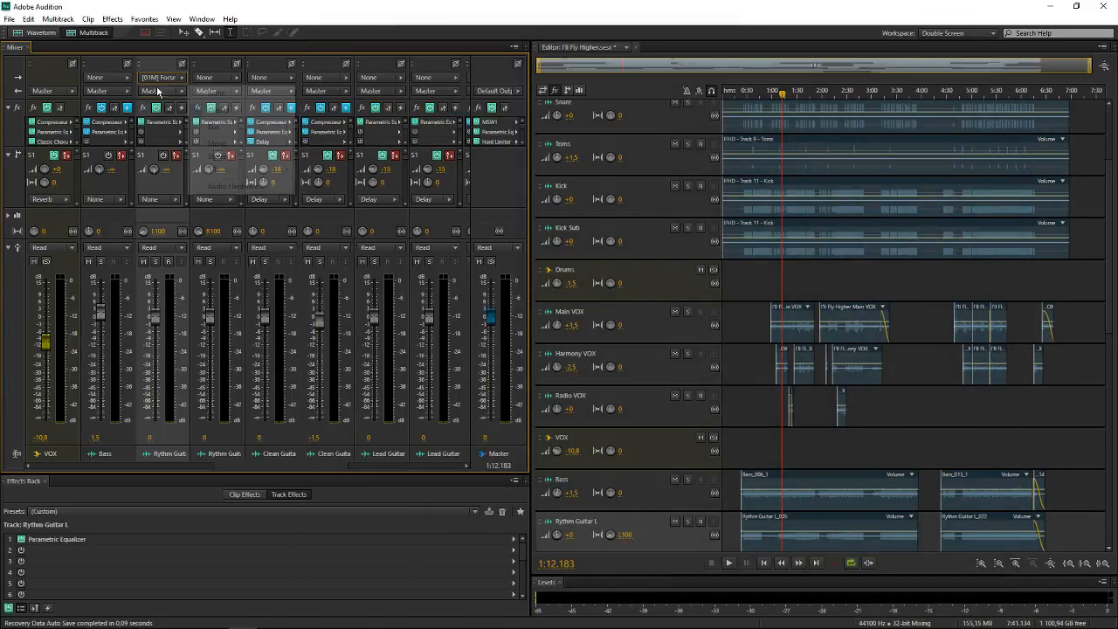
{"action": "mouse_move", "coordinate": [233, 129]}
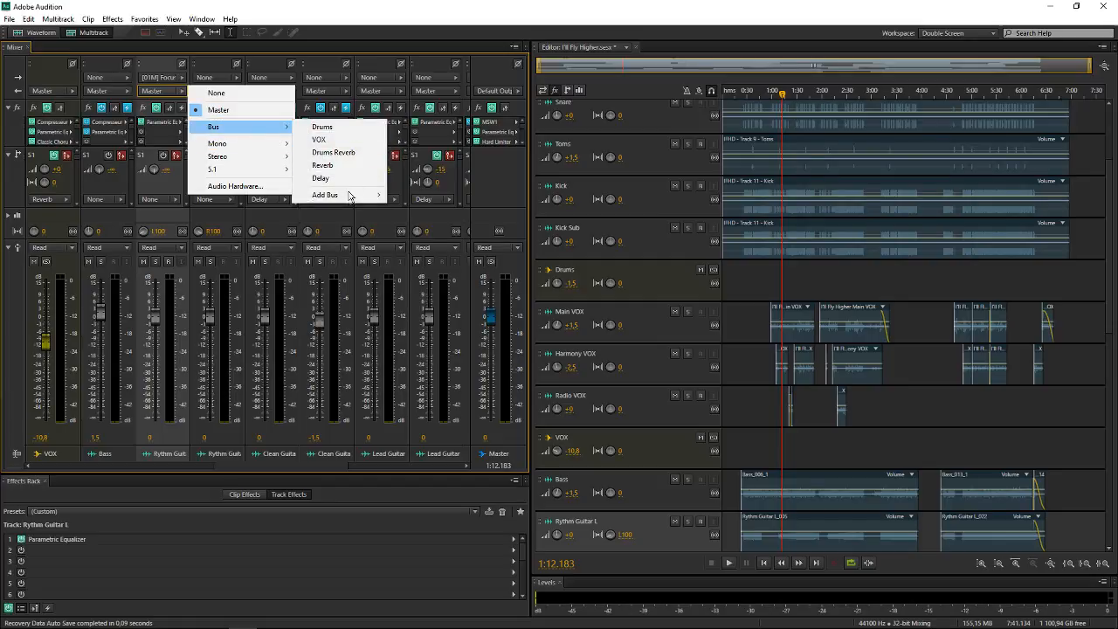
{"action": "left_click", "coordinate": [644, 266]}
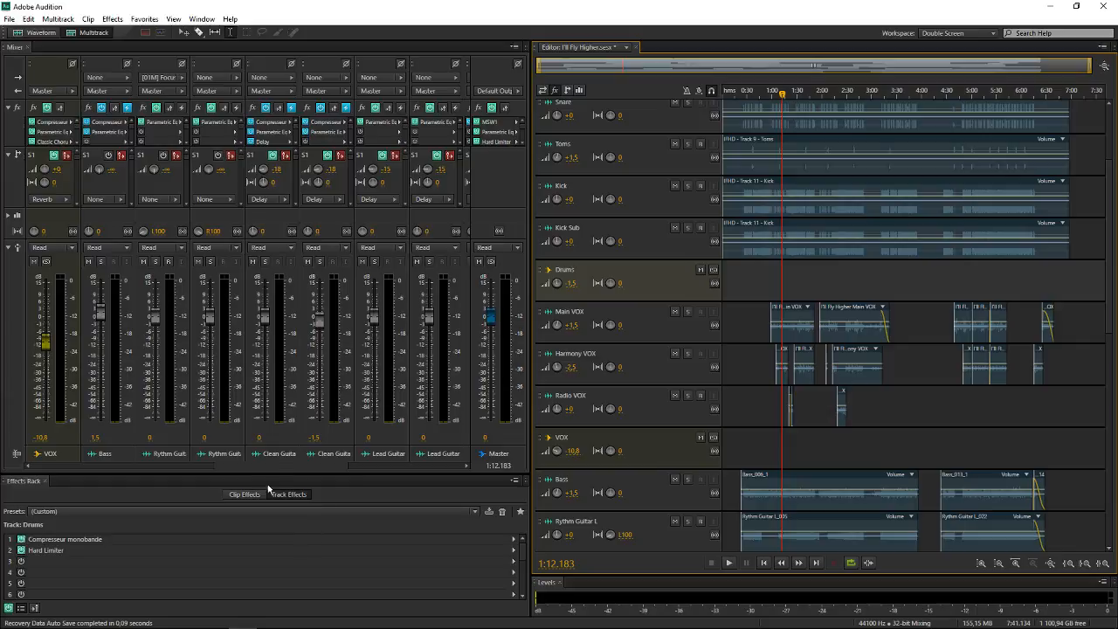
Make the Mixer panel slightly narrower and compare the Drums bus with the Master track by selecting them alternately
{"action": "left_click_drag", "start_coordinate": [277, 464], "coordinate": [169, 476]}
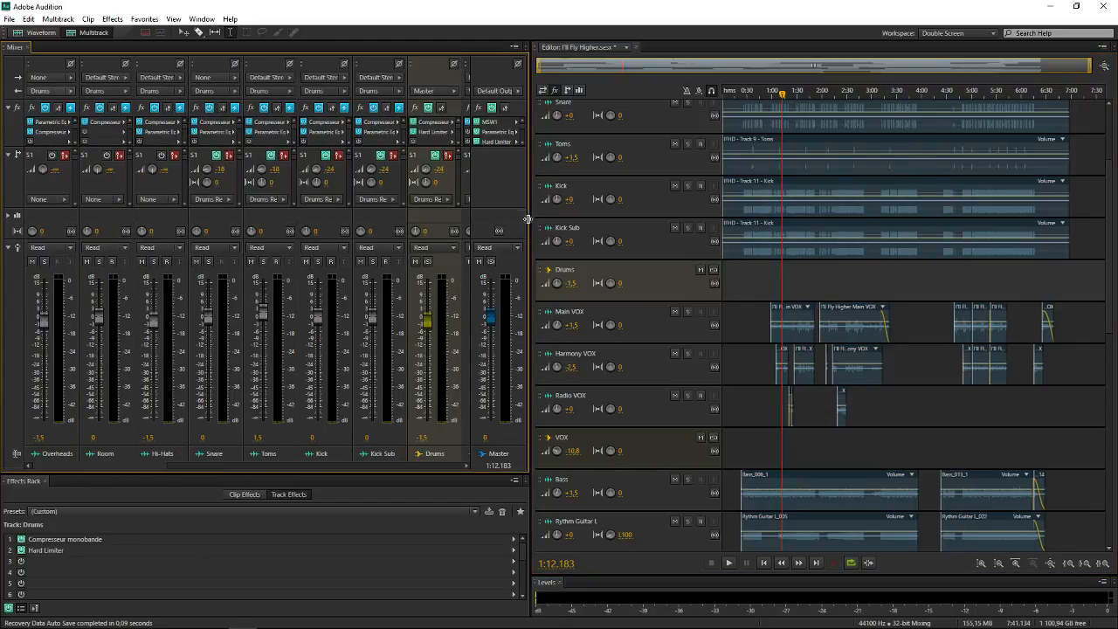
{"action": "left_click_drag", "start_coordinate": [527, 219], "coordinate": [518, 220]}
{"action": "left_click", "coordinate": [474, 219]}
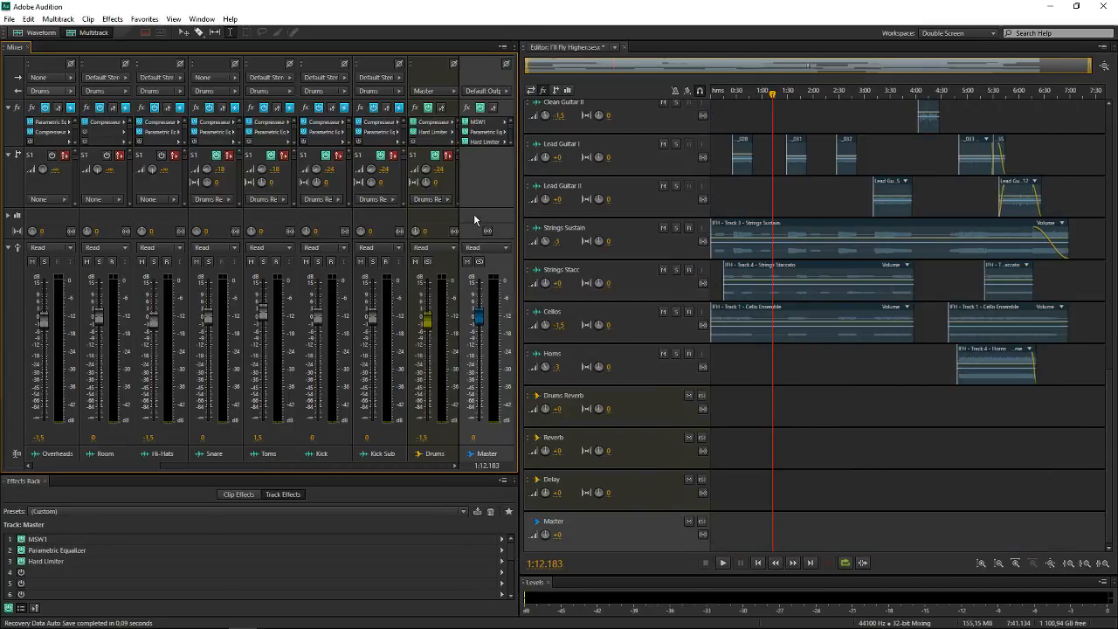
{"action": "key", "text": "Up"}
{"action": "left_click", "coordinate": [426, 219]}
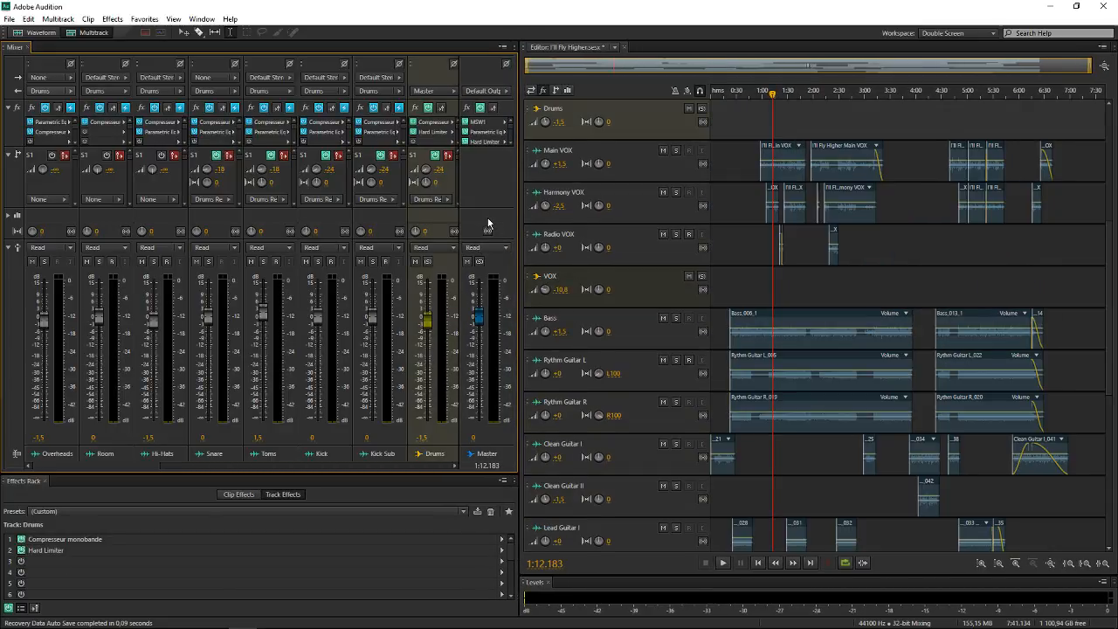
{"action": "left_click", "coordinate": [486, 221]}
{"action": "left_click", "coordinate": [437, 216]}
{"action": "left_click", "coordinate": [493, 217]}
{"action": "left_click", "coordinate": [443, 216]}
{"action": "left_click", "coordinate": [490, 217]}
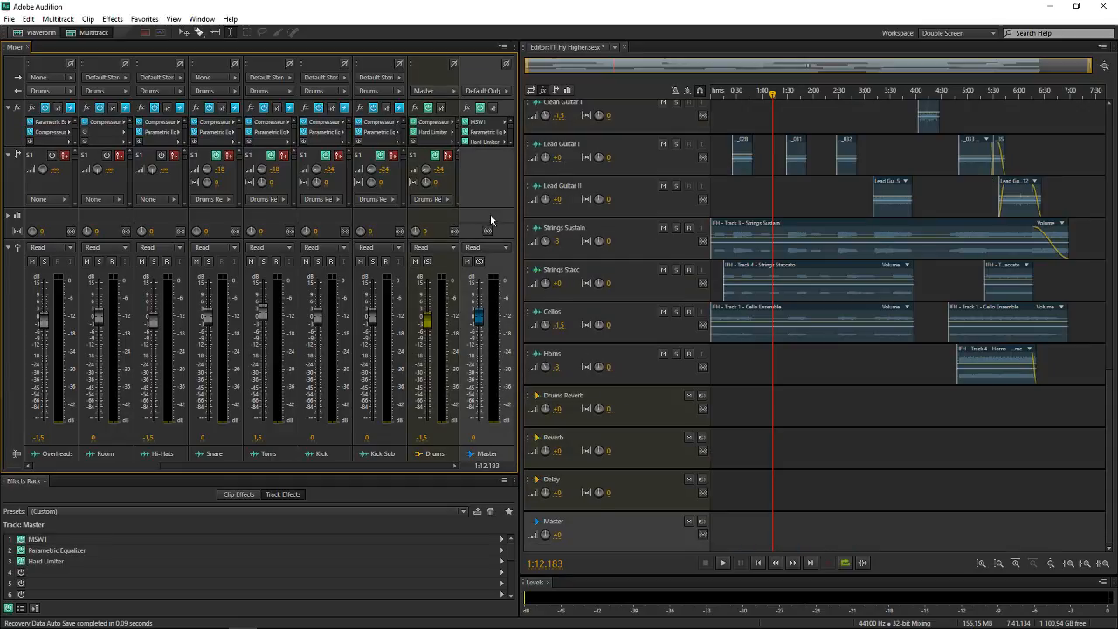
{"action": "left_click", "coordinate": [444, 230]}
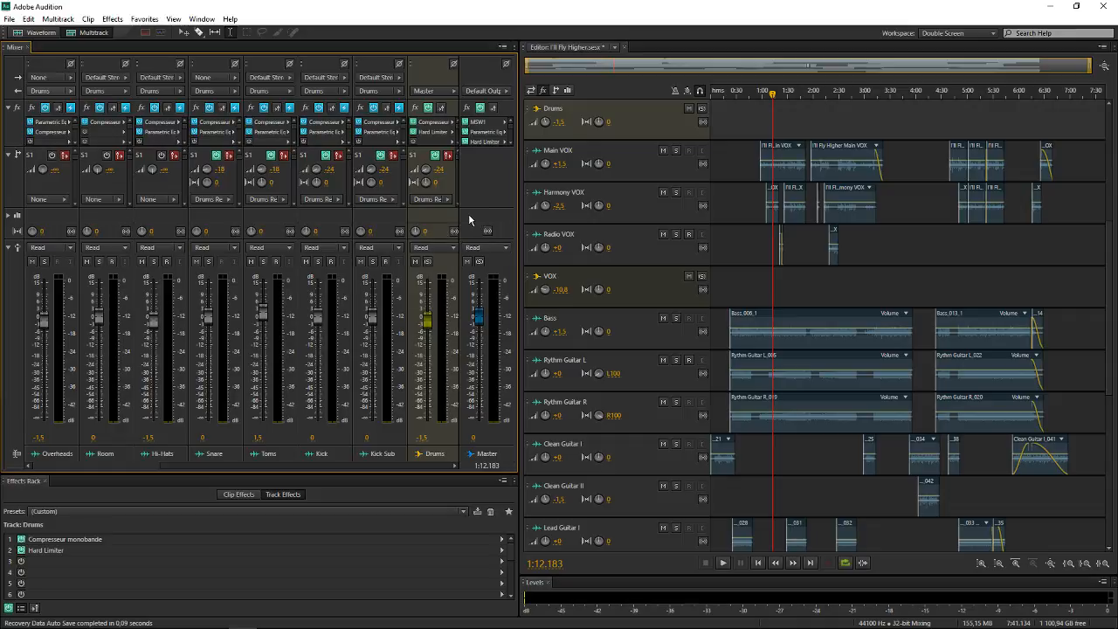
Review the drum tracks feeding the Drums bus in the timeline, selecting the Master track and the Drums bus again
{"action": "scroll", "coordinate": [784, 229], "scroll_direction": "up", "scroll_amount": 1}
{"action": "scroll", "coordinate": [537, 250], "scroll_direction": "up", "scroll_amount": 3}
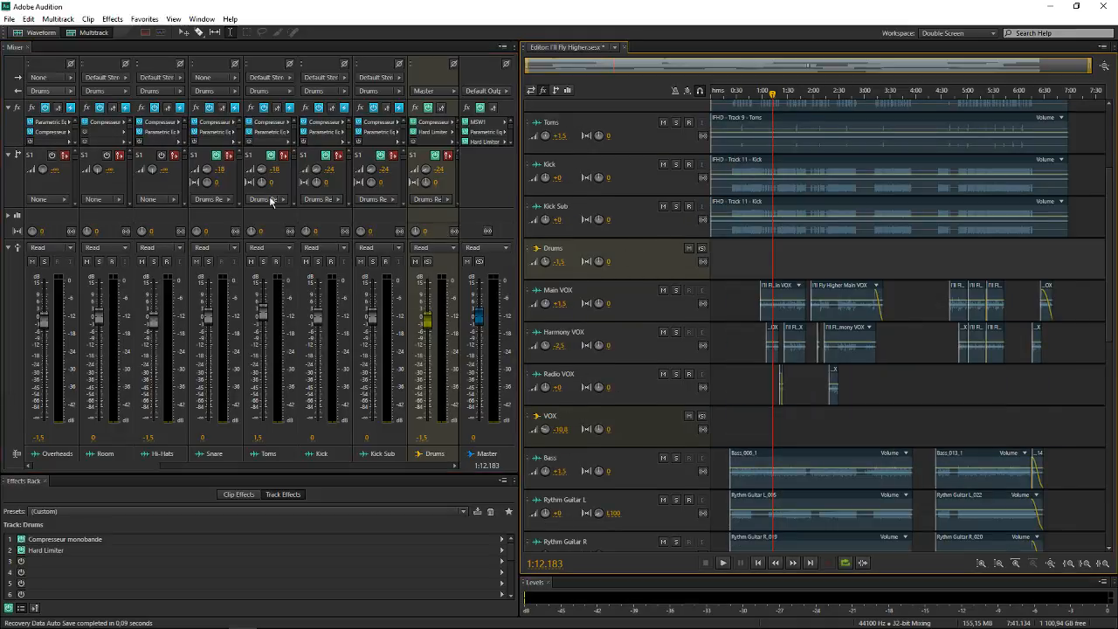
{"action": "left_click", "coordinate": [485, 182]}
{"action": "left_click", "coordinate": [441, 221]}
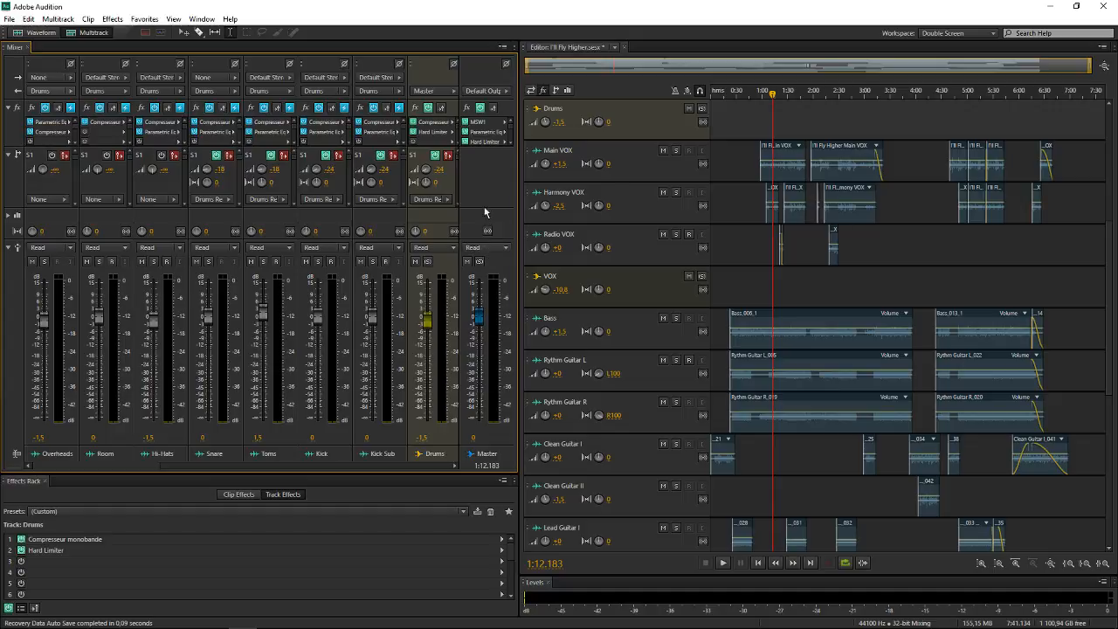
{"action": "scroll", "coordinate": [740, 181], "scroll_direction": "up", "scroll_amount": 2}
{"action": "scroll", "coordinate": [818, 325], "scroll_direction": "up", "scroll_amount": 2}
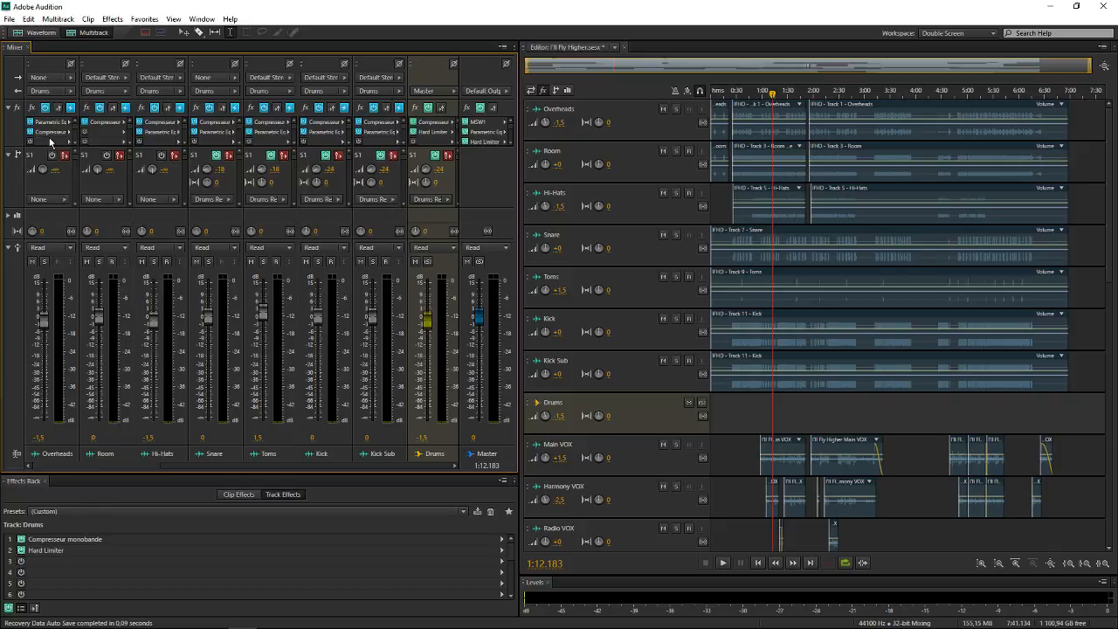
Route the outputs of the Kick Sub, Kick and Toms tracks directly to Master
{"action": "left_click", "coordinate": [369, 91]}
{"action": "left_click", "coordinate": [453, 111]}
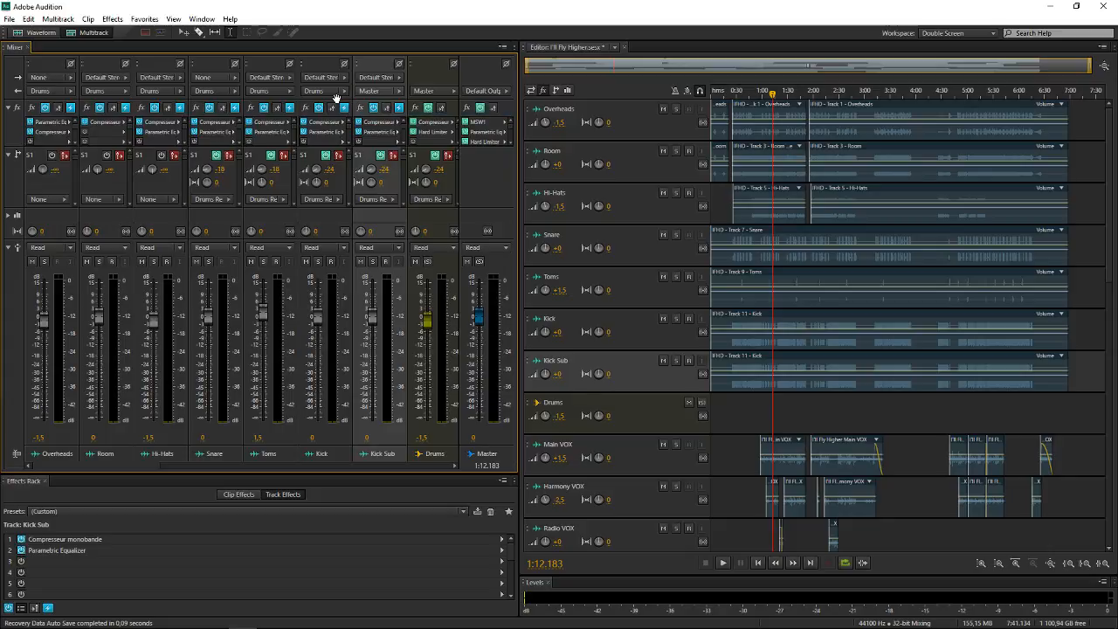
{"action": "left_click", "coordinate": [331, 90]}
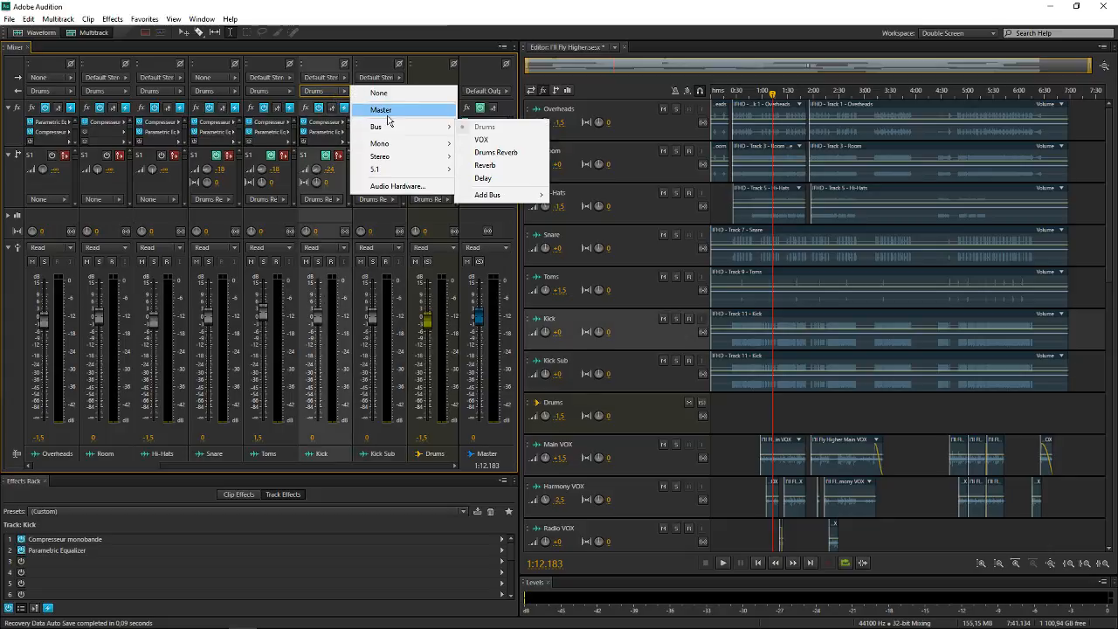
{"action": "left_click", "coordinate": [389, 112]}
{"action": "left_click", "coordinate": [265, 93]}
{"action": "left_click", "coordinate": [321, 110]}
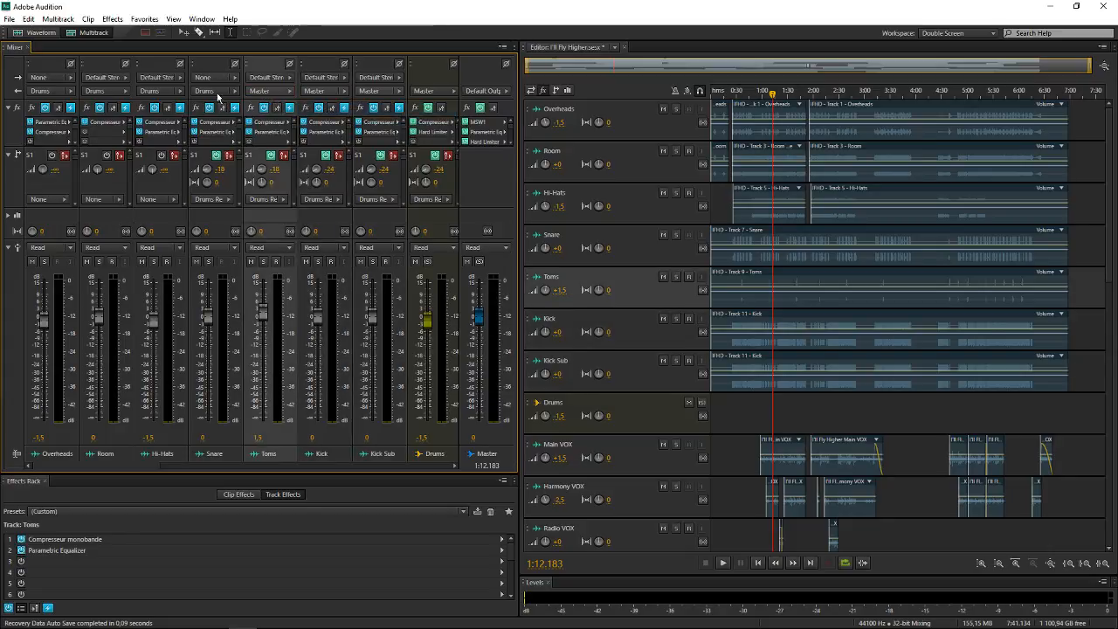
Route the outputs of the Snare, Hi-Hats, Room and Overheads tracks directly to Master
{"action": "left_click", "coordinate": [214, 91]}
{"action": "left_click", "coordinate": [266, 110]}
{"action": "left_click", "coordinate": [157, 91]}
{"action": "left_click", "coordinate": [235, 116]}
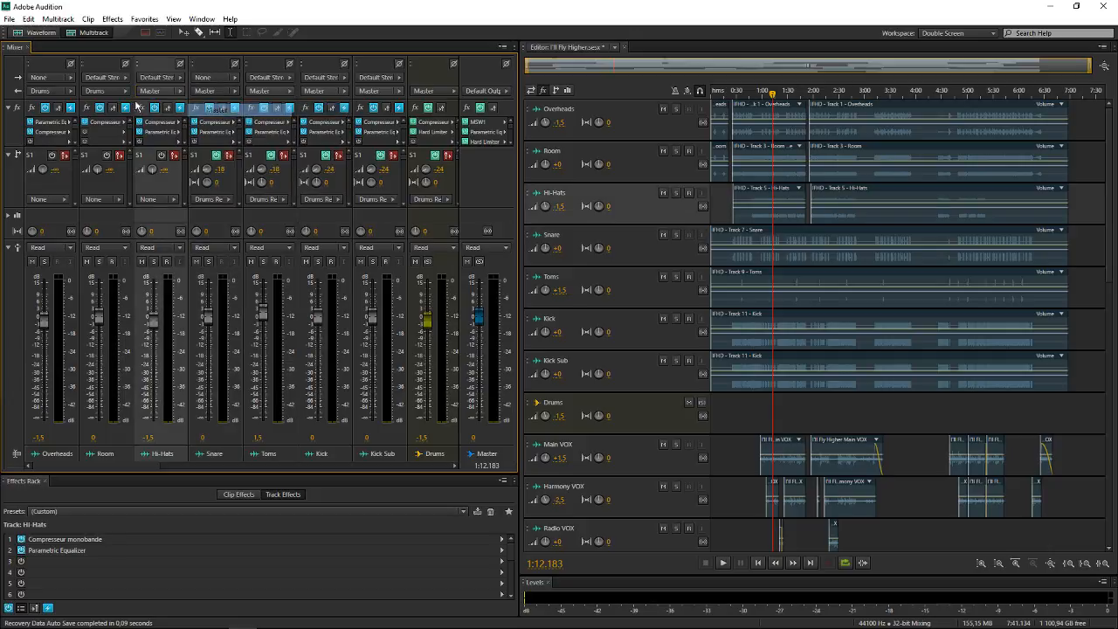
{"action": "left_click", "coordinate": [101, 90]}
{"action": "left_click", "coordinate": [177, 111]}
{"action": "left_click", "coordinate": [69, 91]}
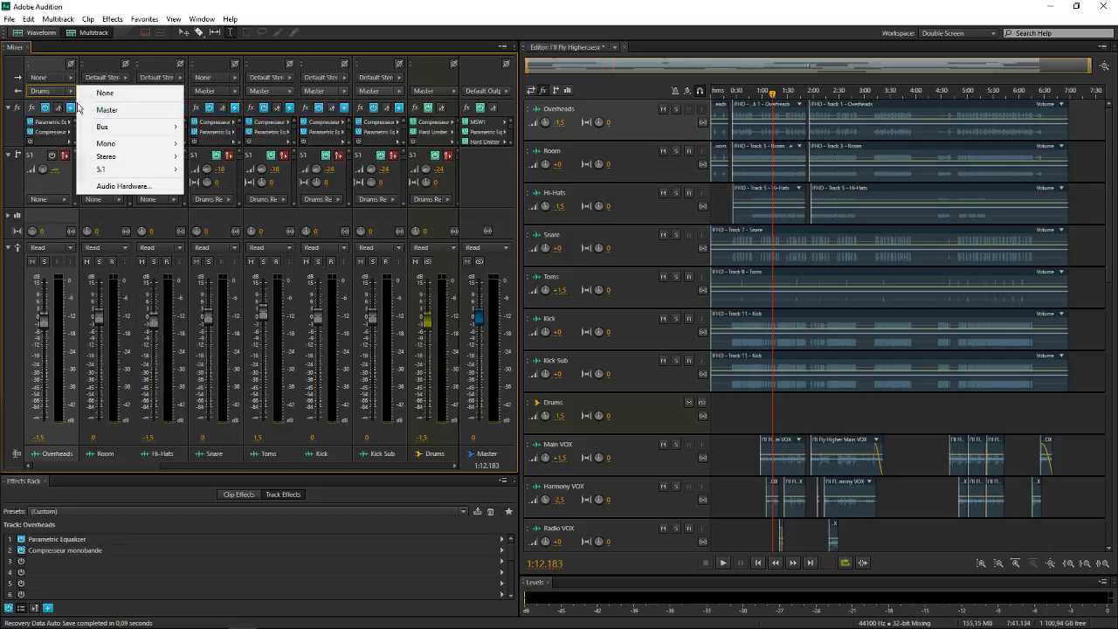
{"action": "left_click", "coordinate": [142, 115]}
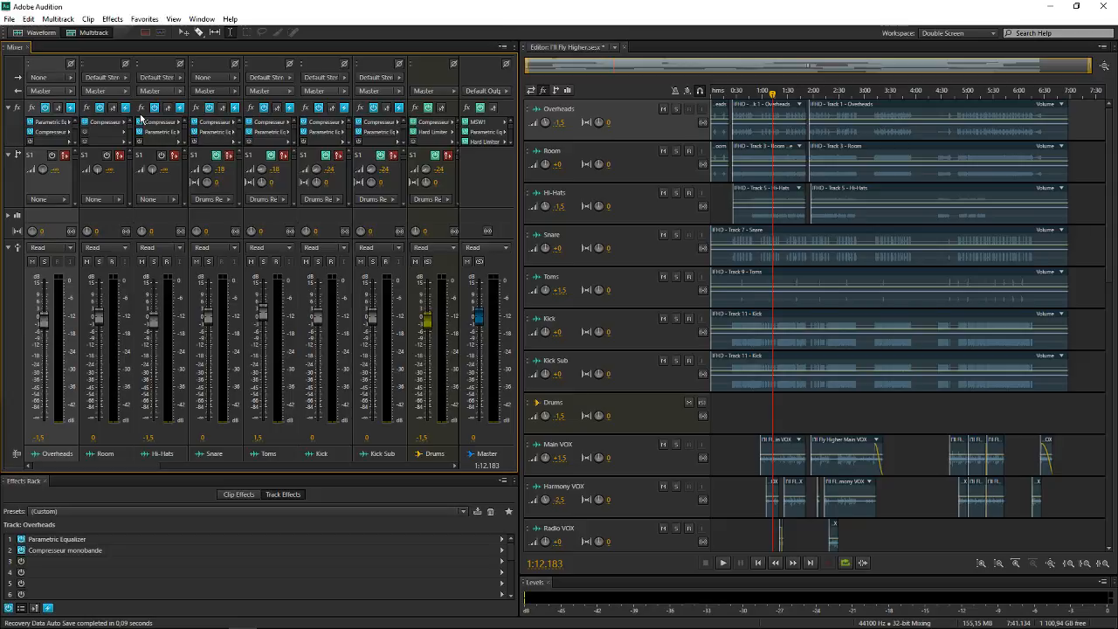
Solo all seven drum tracks, from Kick Sub through to Overheads, in the mixer
{"action": "left_click", "coordinate": [371, 261]}
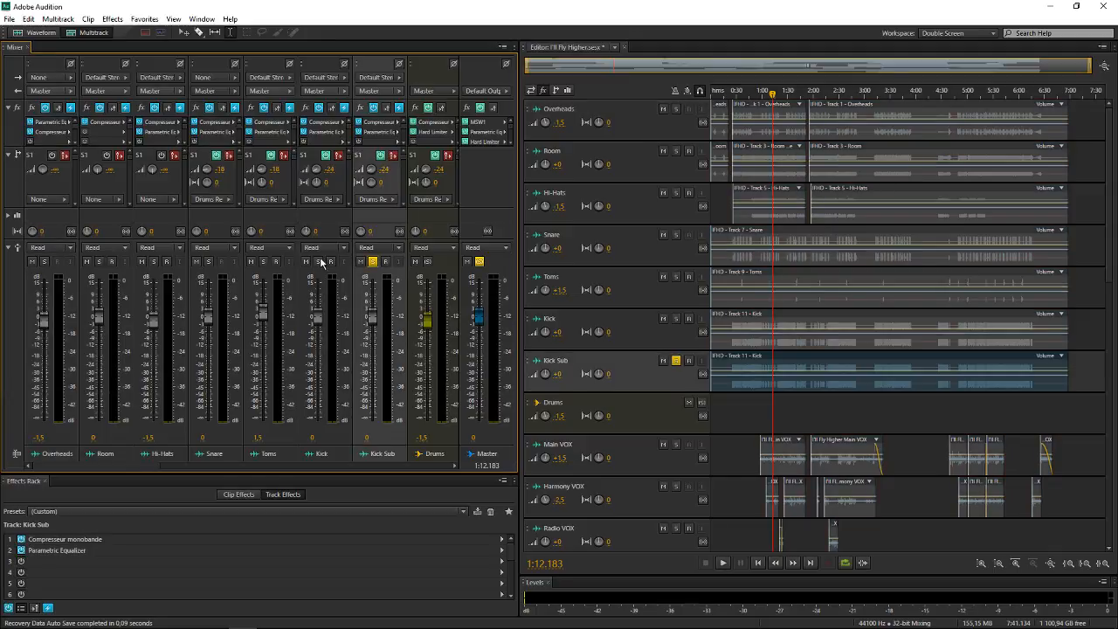
{"action": "left_click", "coordinate": [317, 261]}
{"action": "left_click", "coordinate": [262, 261]}
{"action": "left_click", "coordinate": [208, 261]}
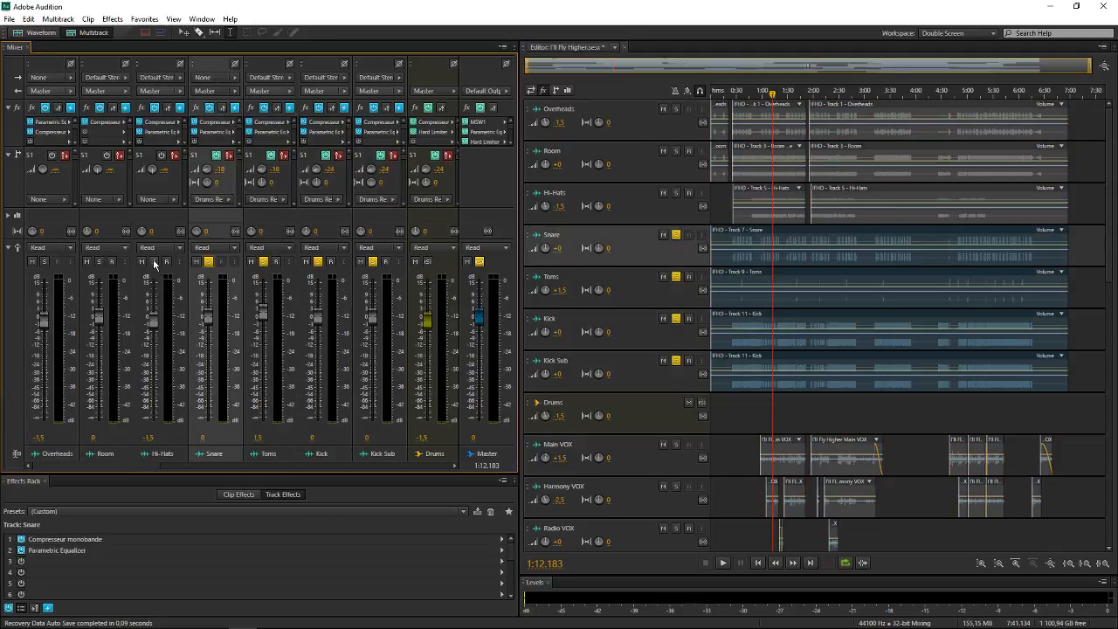
{"action": "left_click", "coordinate": [154, 261]}
{"action": "left_click", "coordinate": [100, 262]}
{"action": "left_click", "coordinate": [44, 261]}
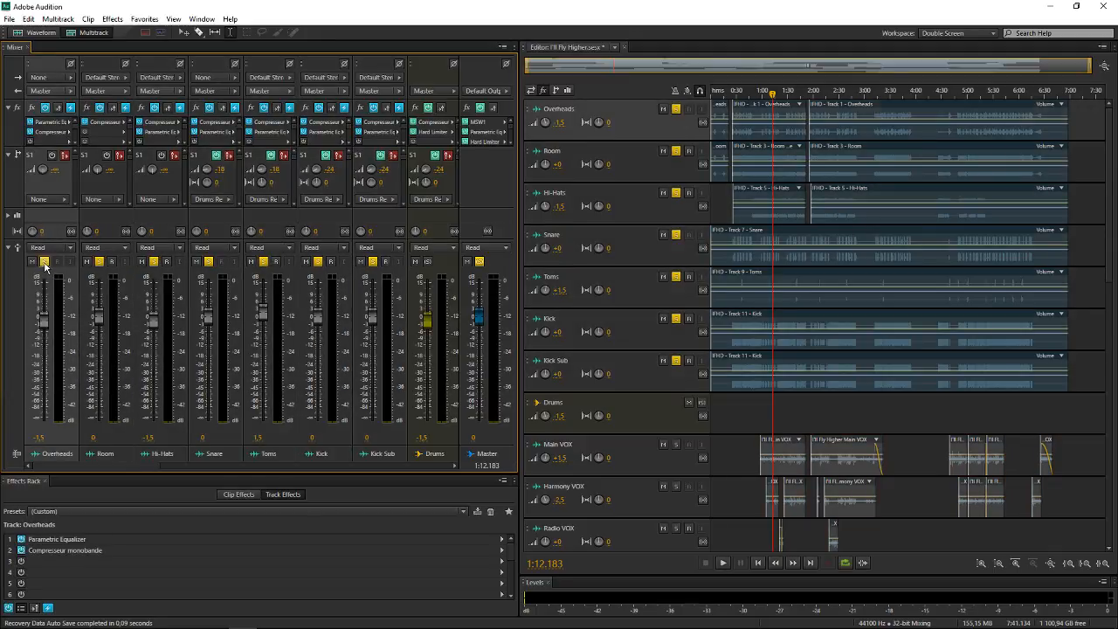
Play back the soloed drum tracks routed directly to Master and watch the Drums and Master level meters
{"action": "left_click", "coordinate": [773, 563]}
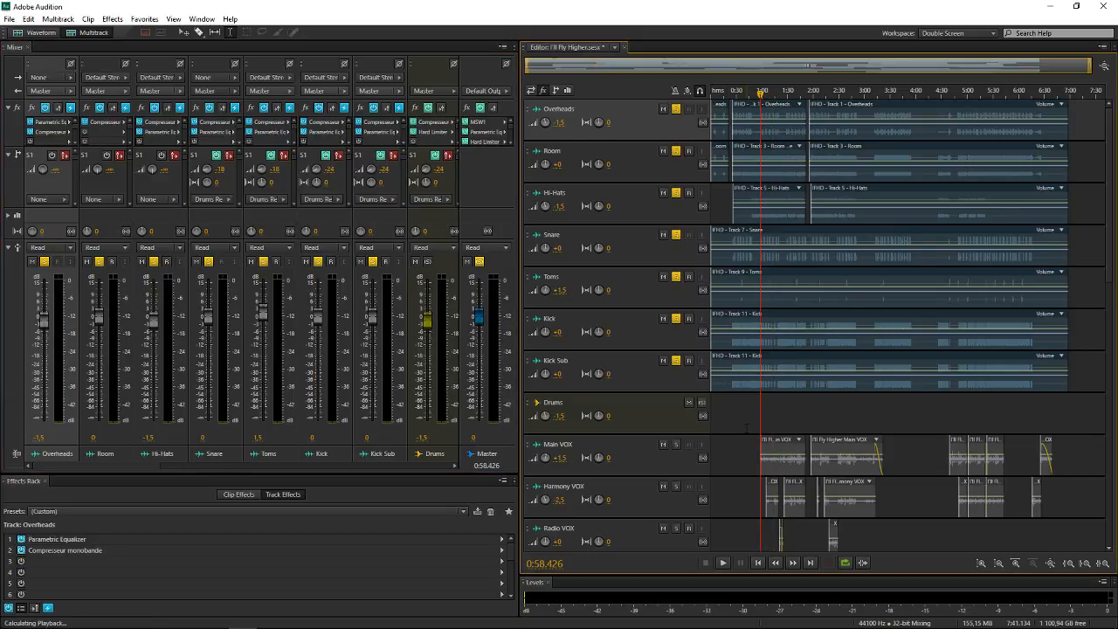
{"action": "scroll", "coordinate": [666, 336], "scroll_direction": "down", "scroll_amount": 1}
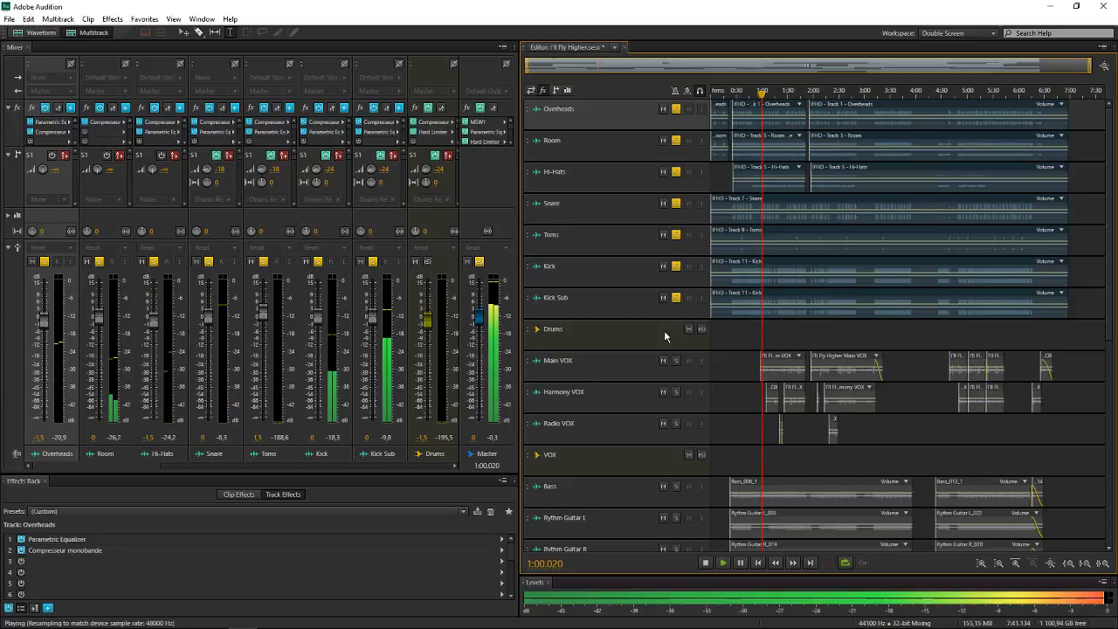
{"action": "mouse_move", "coordinate": [395, 617]}
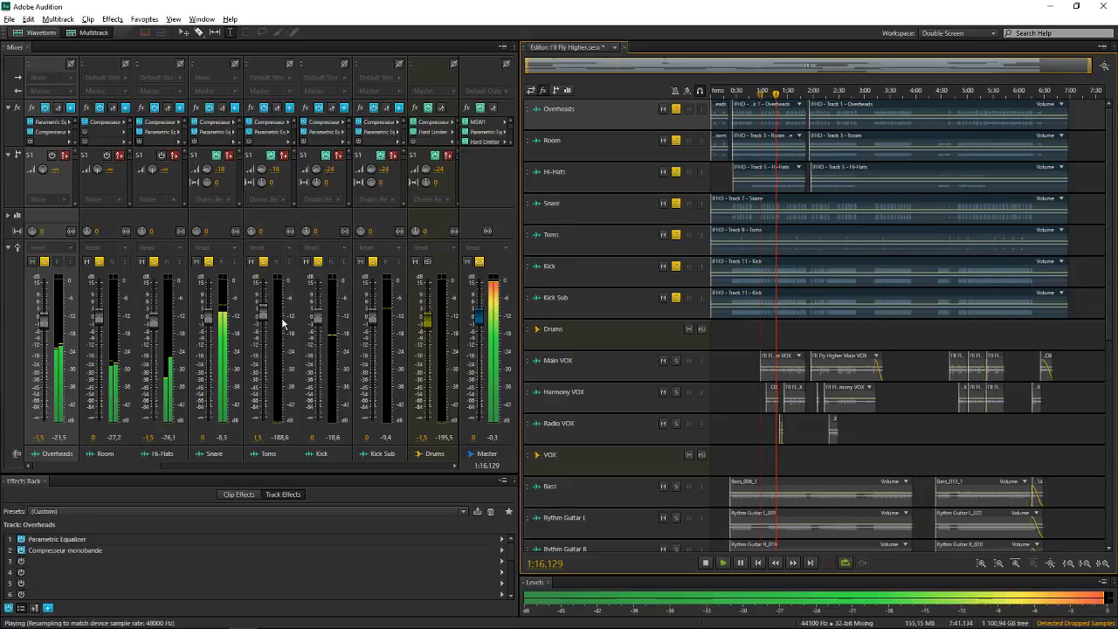
{"action": "key", "text": "space"}
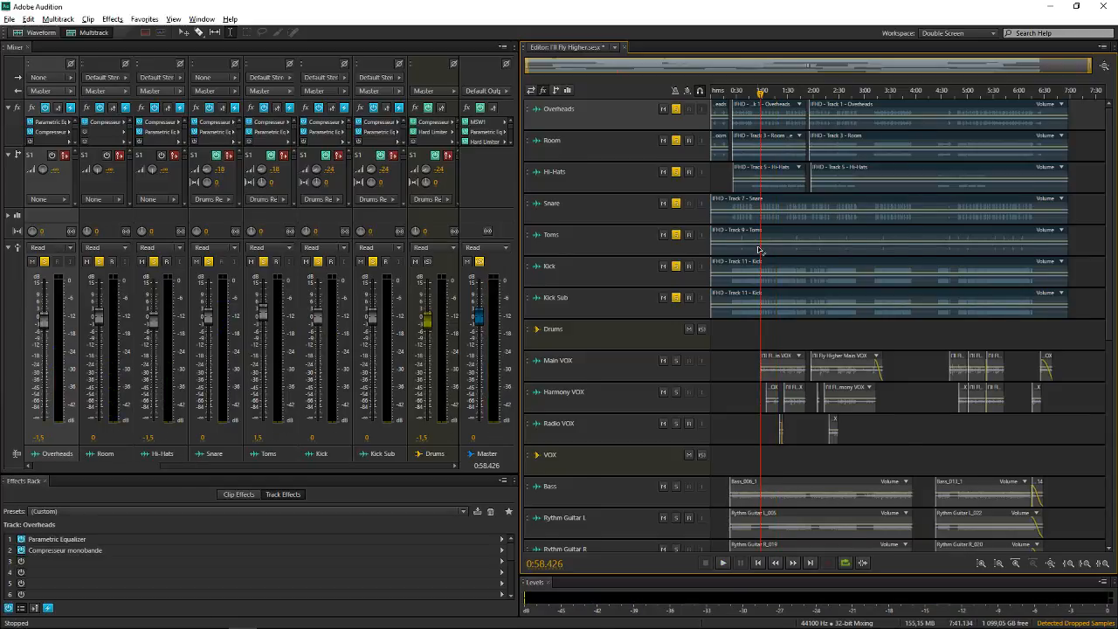
Select the Master track and the Drums bus, and briefly replay the drums to compare their level meters
{"action": "scroll", "coordinate": [758, 250], "scroll_direction": "up", "scroll_amount": 2}
{"action": "left_click", "coordinate": [497, 443]}
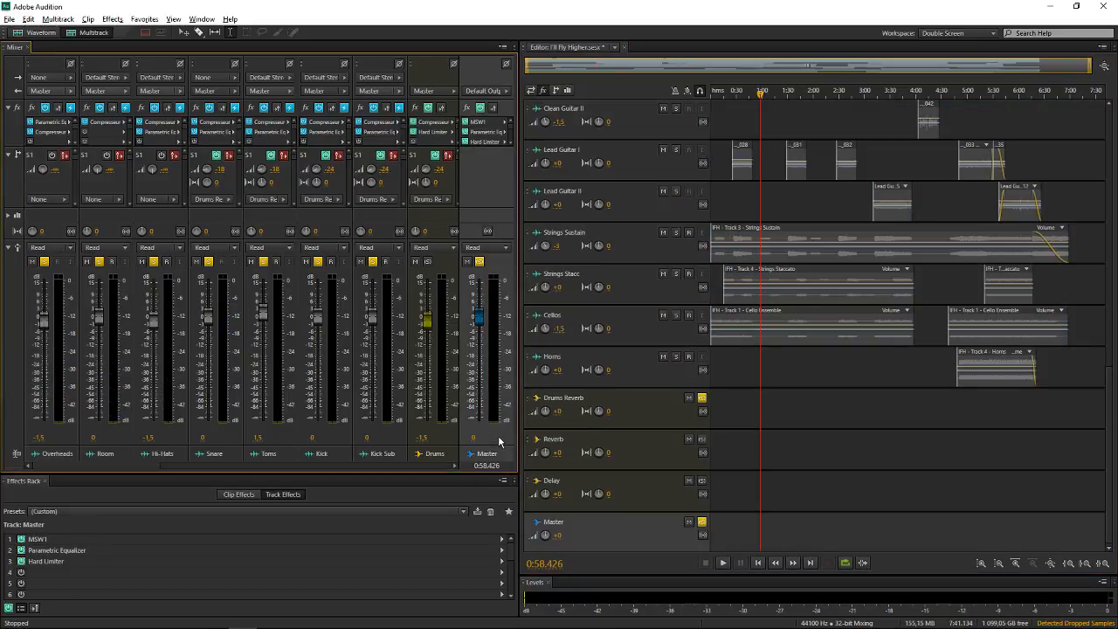
{"action": "left_click", "coordinate": [441, 445]}
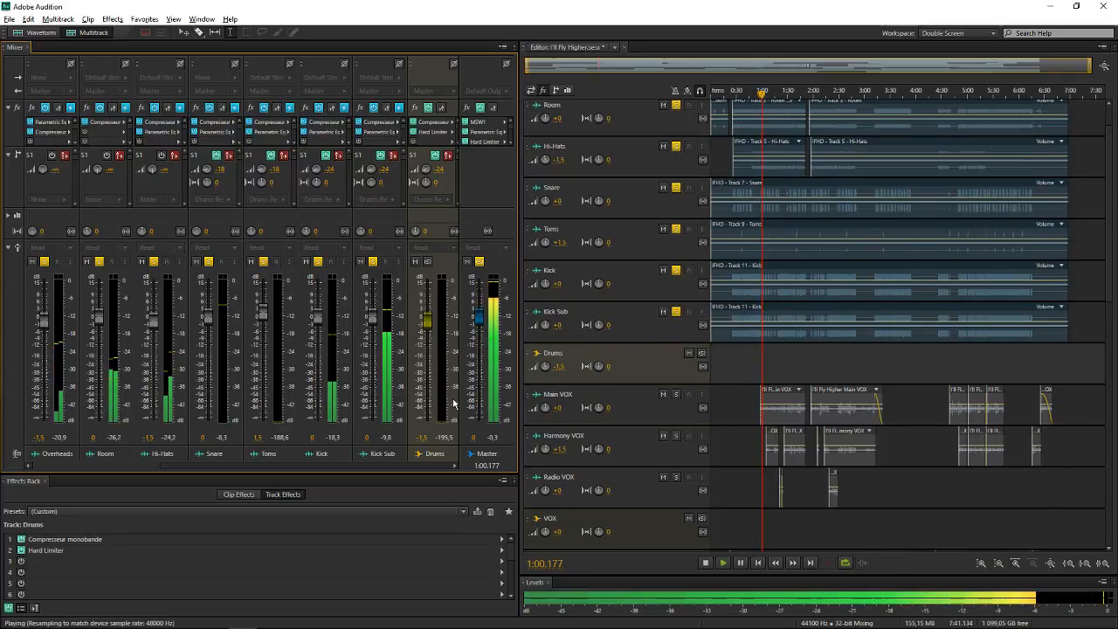
{"action": "key", "text": "space"}
Route the outputs of the Overheads, Room and Hi-Hats tracks to the Drums bus
{"action": "left_click", "coordinate": [40, 92]}
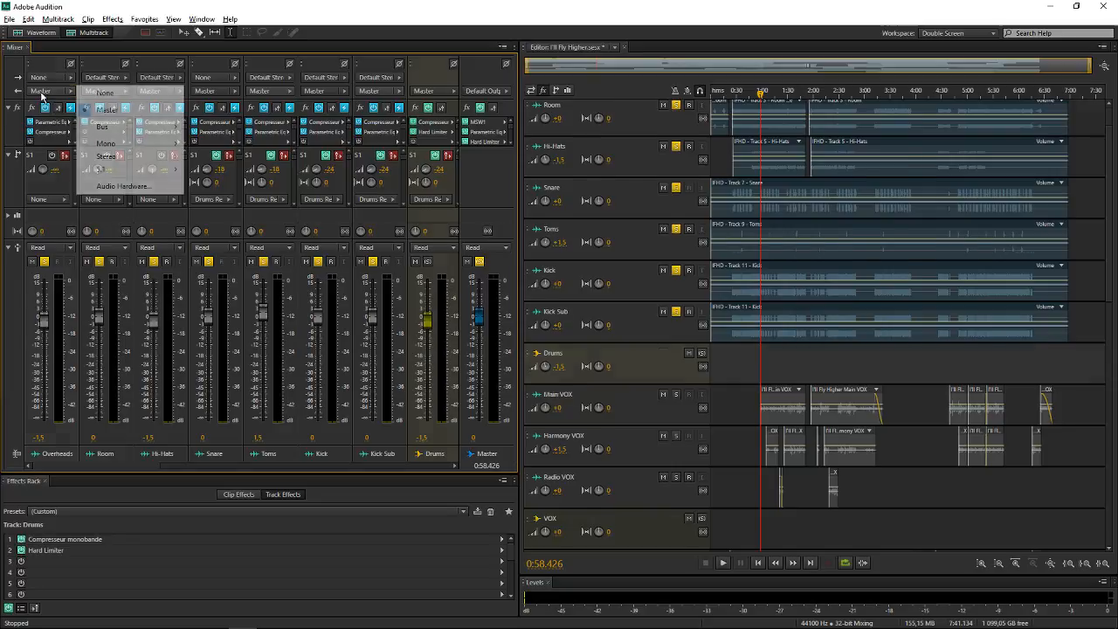
{"action": "mouse_move", "coordinate": [145, 125]}
{"action": "left_click", "coordinate": [191, 127]}
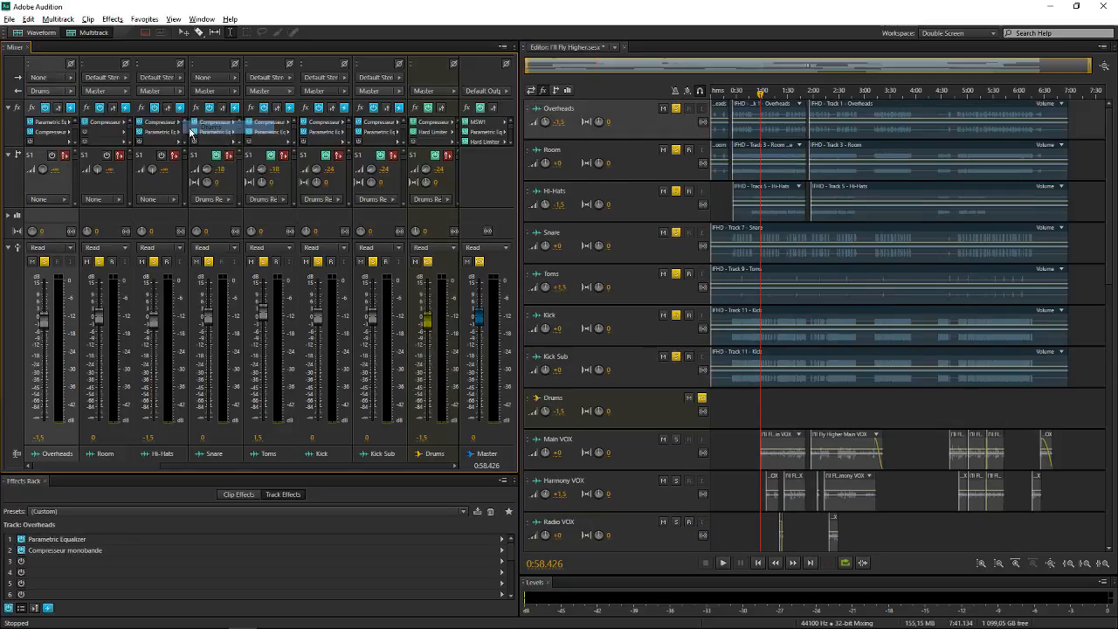
{"action": "left_click", "coordinate": [124, 95]}
{"action": "left_click", "coordinate": [158, 113]}
{"action": "left_click", "coordinate": [103, 91]}
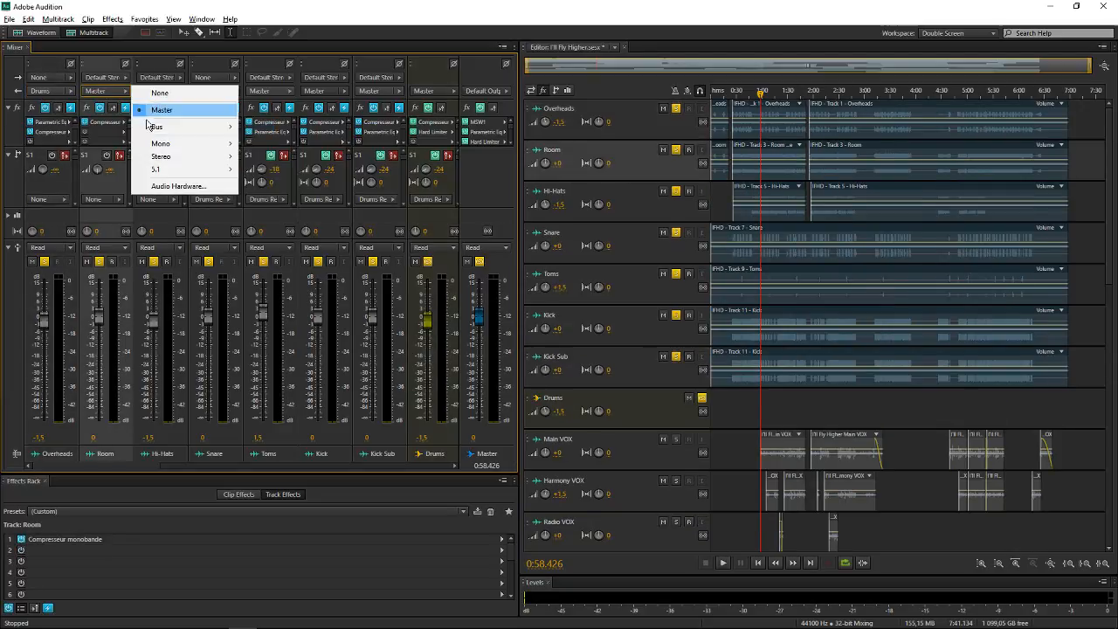
{"action": "mouse_move", "coordinate": [155, 127]}
{"action": "left_click", "coordinate": [258, 127]}
{"action": "left_click", "coordinate": [151, 91]}
{"action": "mouse_move", "coordinate": [259, 129]}
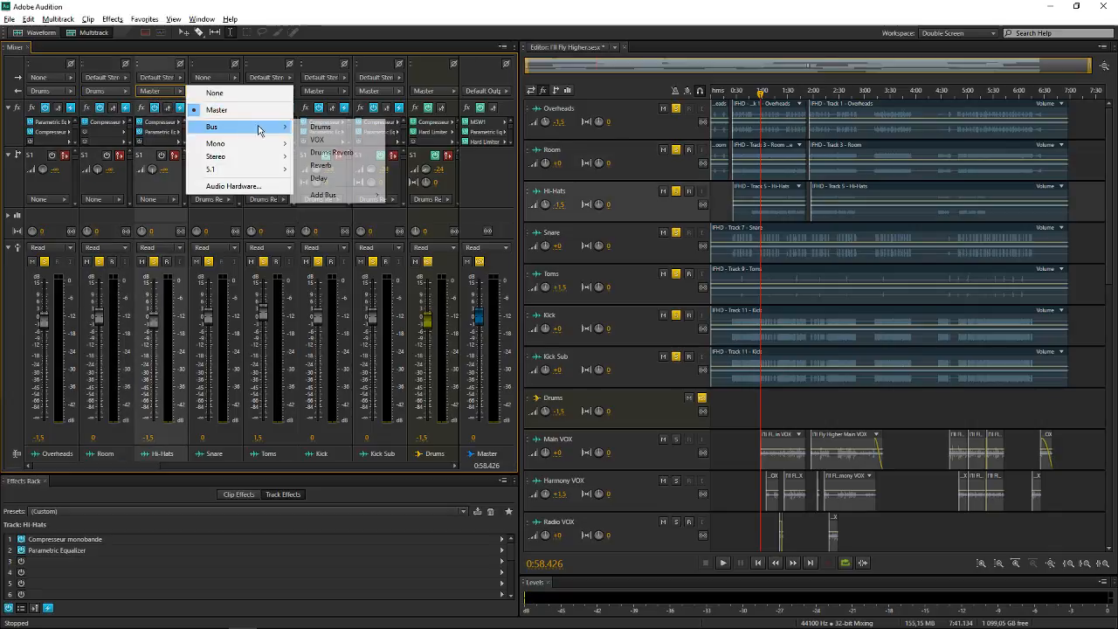
{"action": "left_click", "coordinate": [321, 127]}
Route the outputs of the Snare and Toms tracks to the Drums bus
{"action": "left_click", "coordinate": [215, 91]}
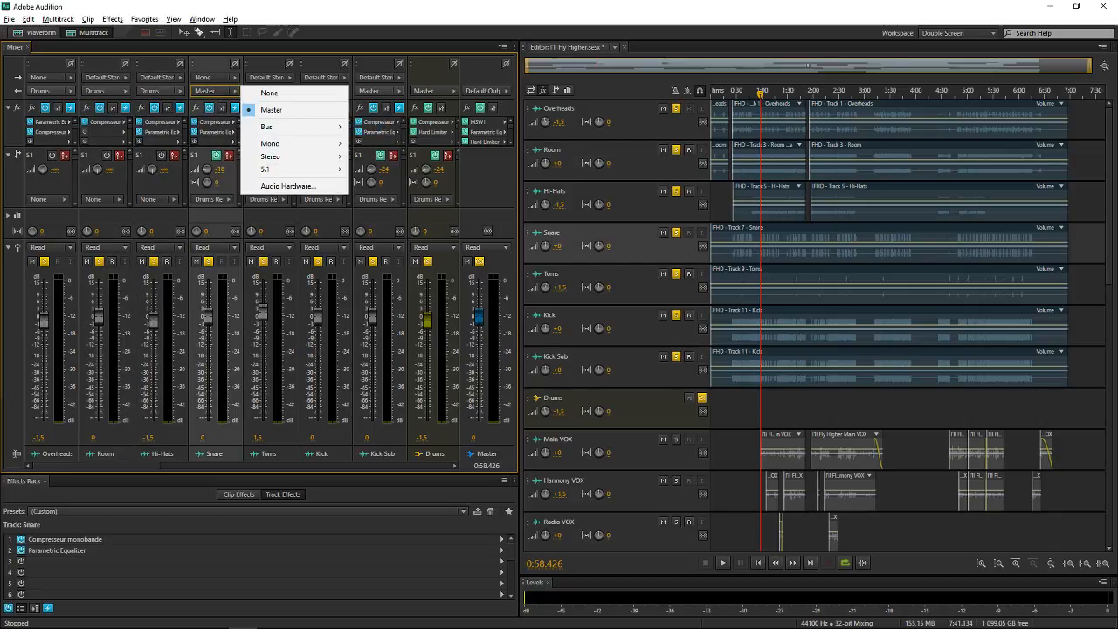
{"action": "left_click", "coordinate": [230, 177]}
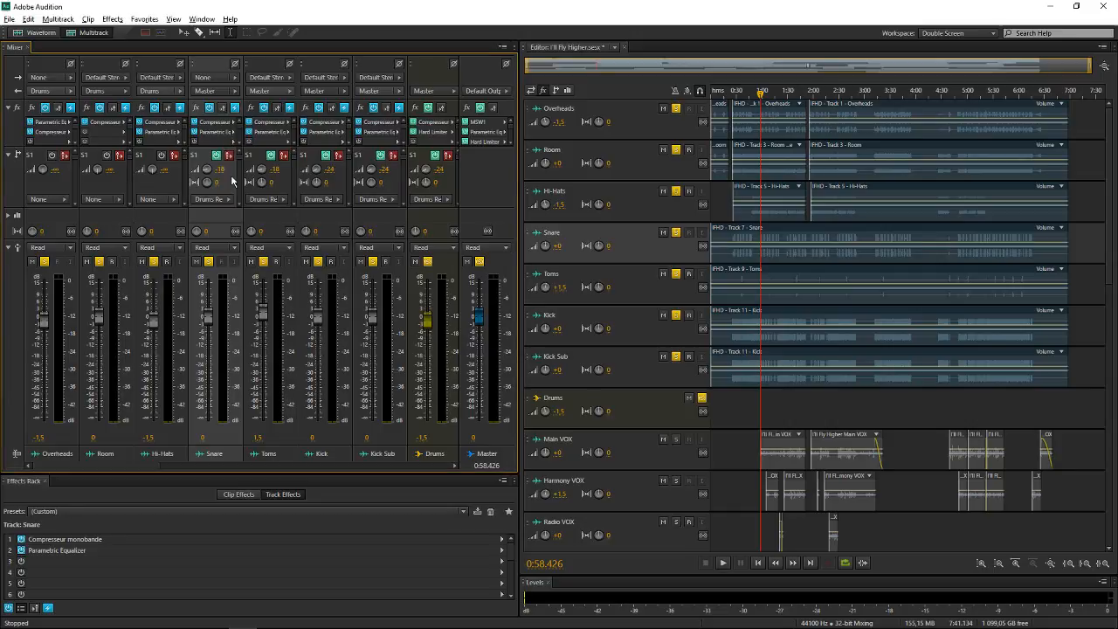
{"action": "left_click", "coordinate": [214, 91]}
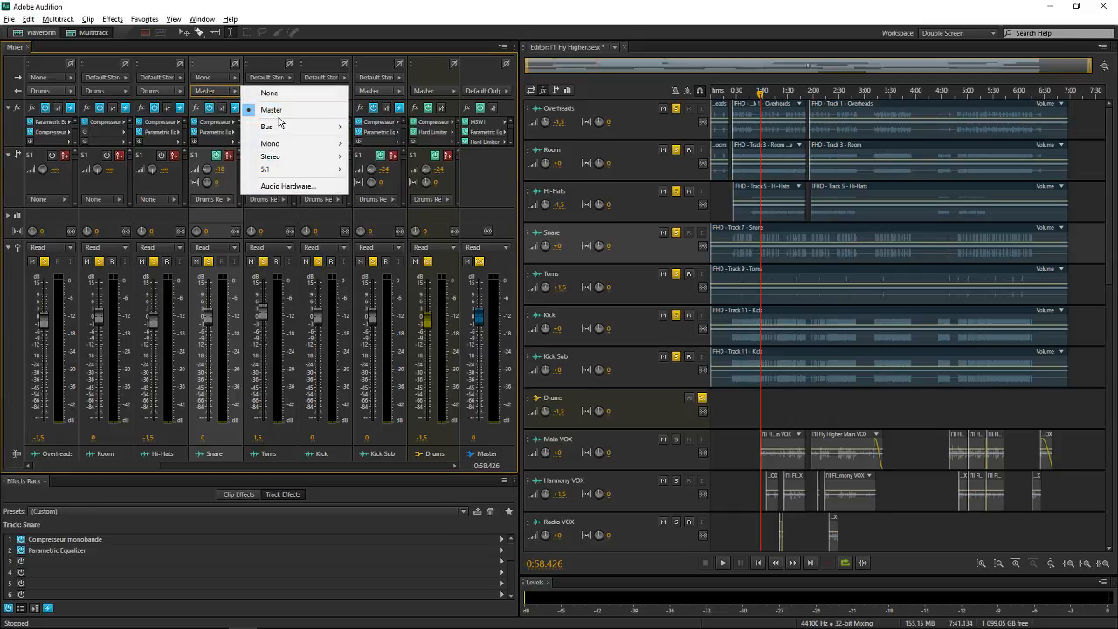
{"action": "left_click", "coordinate": [375, 127]}
{"action": "left_click", "coordinate": [270, 91]}
{"action": "left_click", "coordinate": [317, 111]}
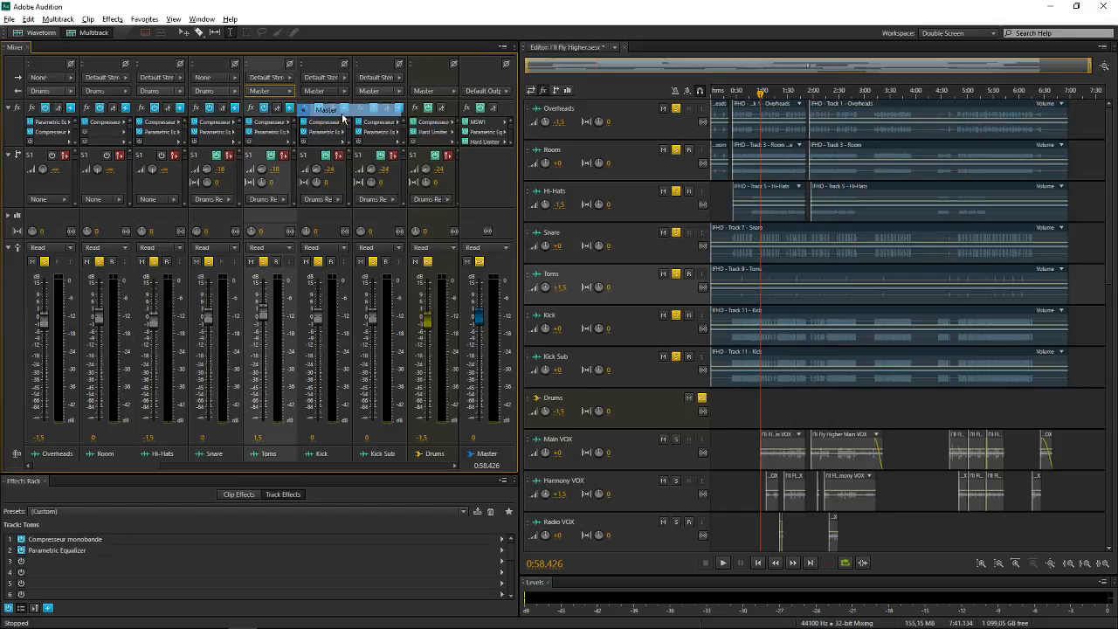
{"action": "left_click", "coordinate": [264, 92]}
{"action": "left_click", "coordinate": [423, 123]}
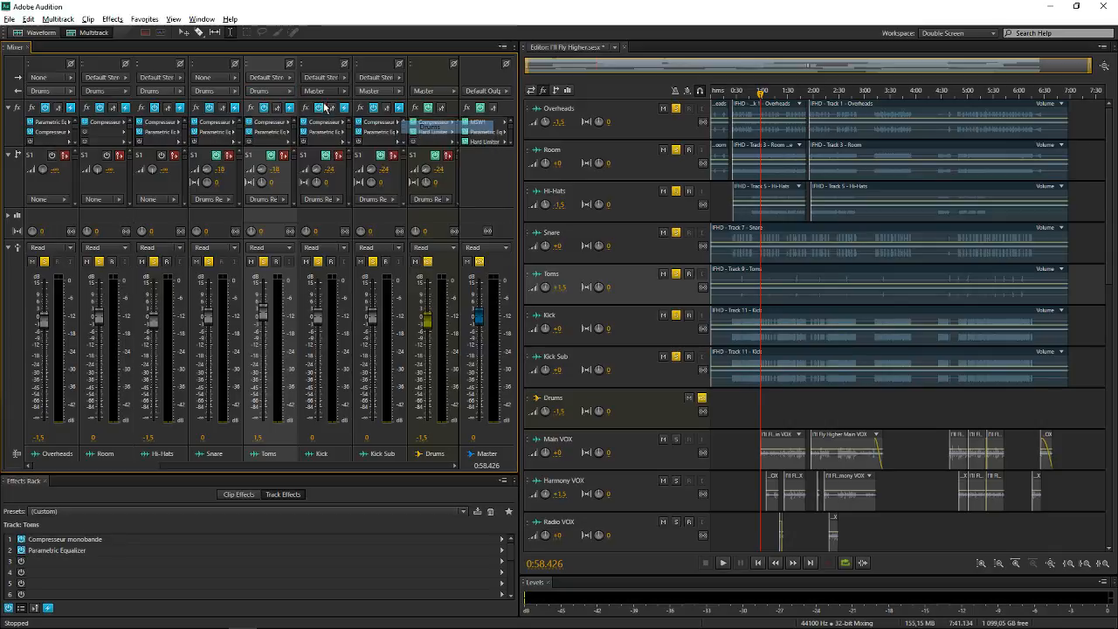
Route the outputs of the Kick and Kick Sub tracks to the Drums bus
{"action": "left_click", "coordinate": [316, 90]}
{"action": "mouse_move", "coordinate": [415, 133]}
{"action": "left_click", "coordinate": [485, 126]}
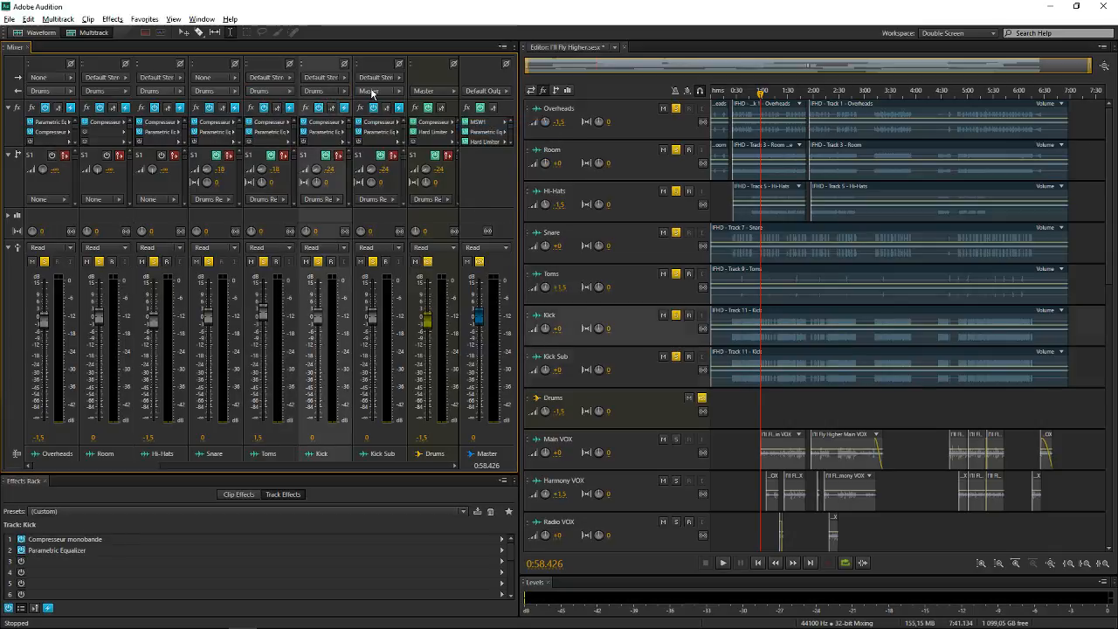
{"action": "left_click", "coordinate": [370, 91]}
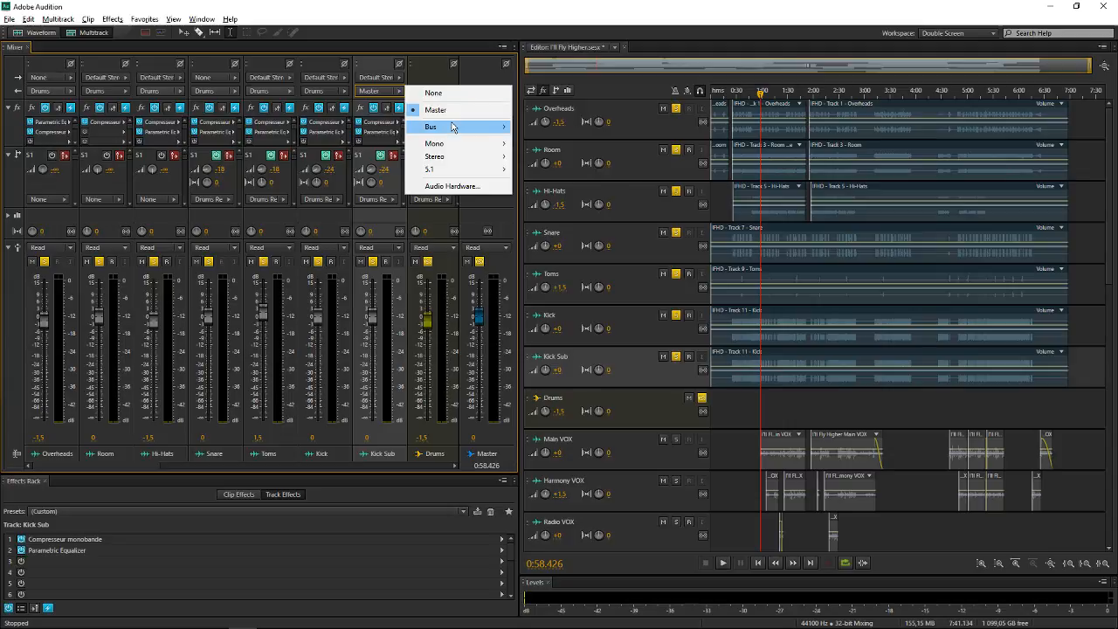
{"action": "mouse_move", "coordinate": [454, 128]}
{"action": "left_click", "coordinate": [541, 128]}
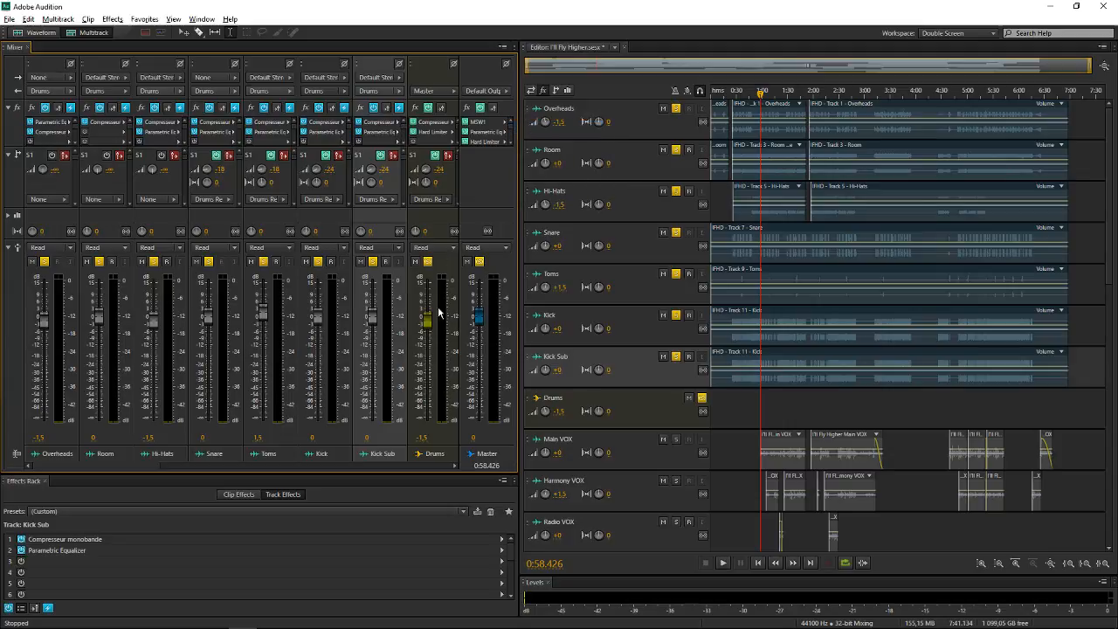
Select the Drums bus and play the session twice to check the signal flow through Drums into Master
{"action": "left_click", "coordinate": [443, 269]}
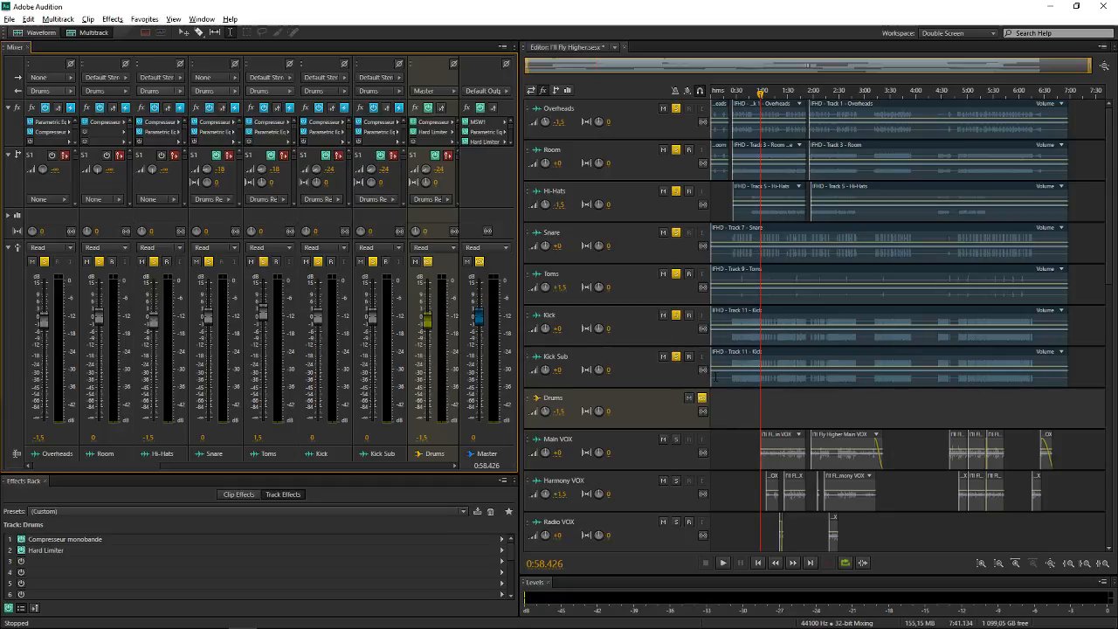
{"action": "key", "text": "space"}
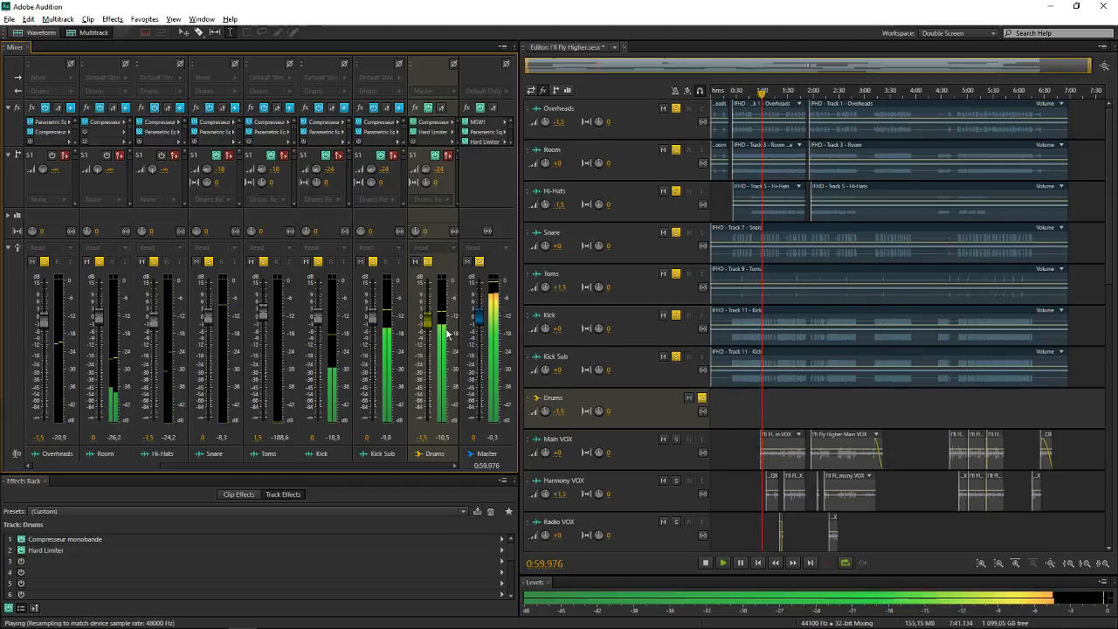
{"action": "key", "text": "space"}
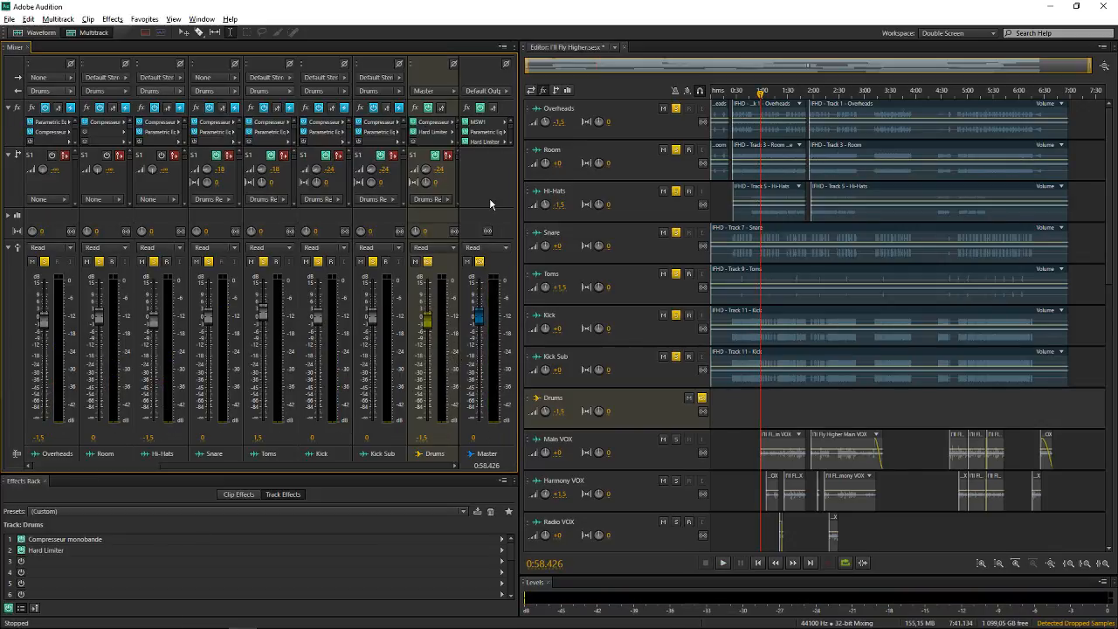
{"action": "key", "text": "space"}
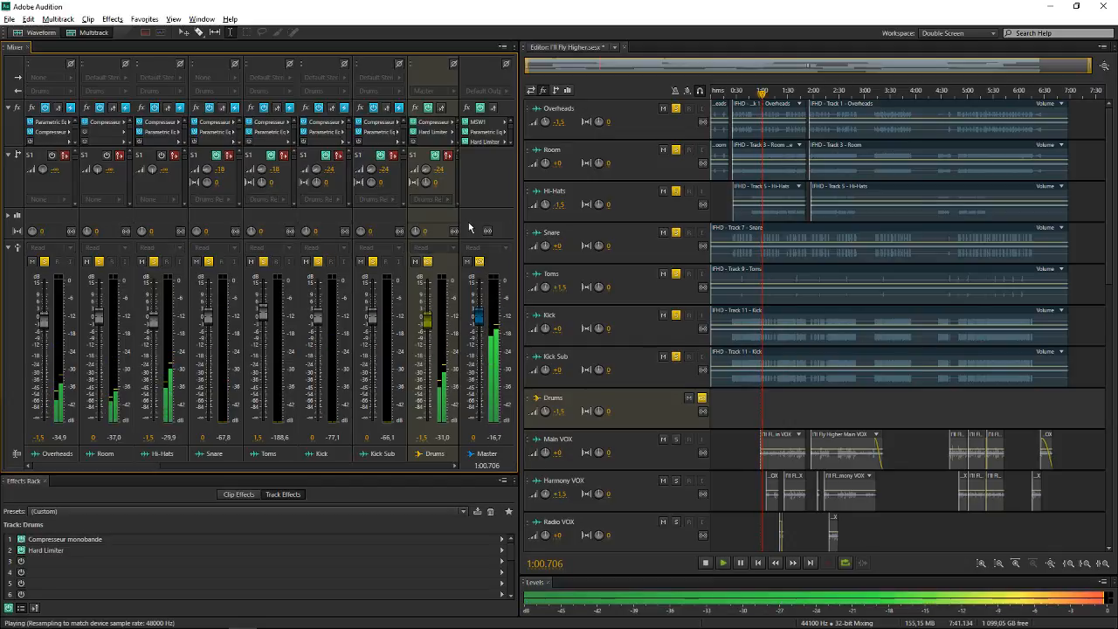
{"action": "key", "text": "space"}
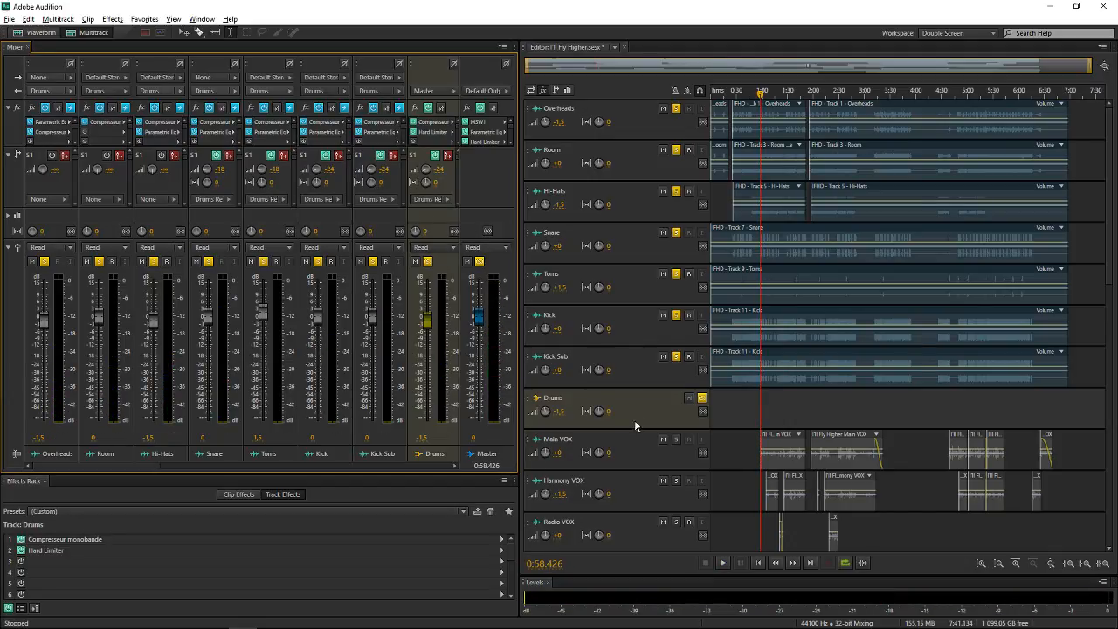
Mute the Drums bus, play the session briefly to check the signal reaching Master, and unmute the bus
{"action": "scroll", "coordinate": [152, 465], "scroll_direction": "right", "scroll_amount": 2}
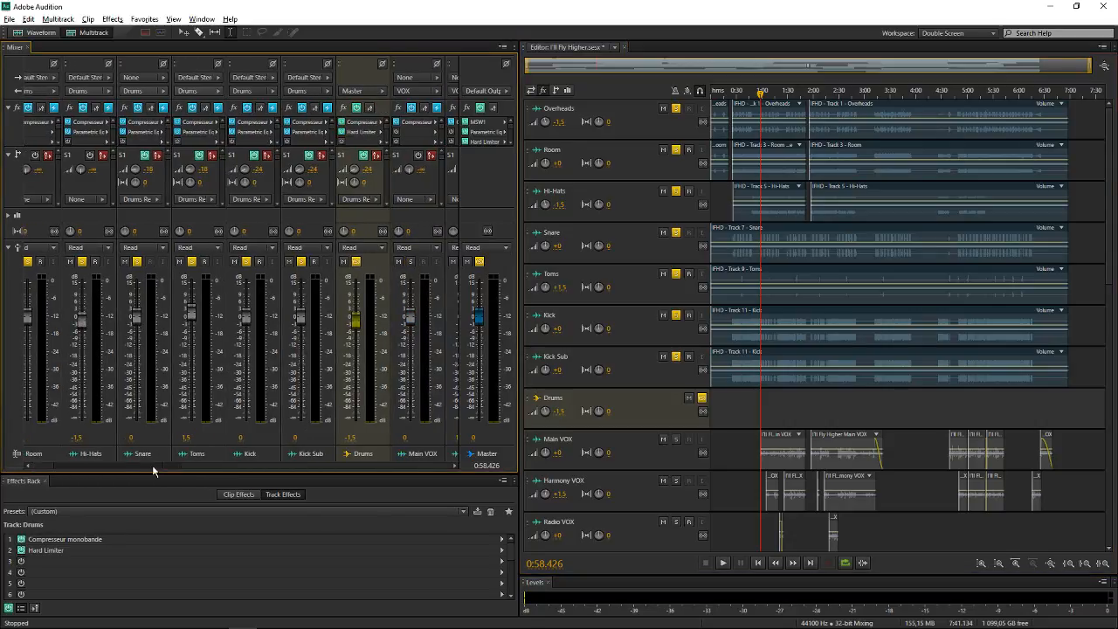
{"action": "scroll", "coordinate": [152, 465], "scroll_direction": "left", "scroll_amount": 2}
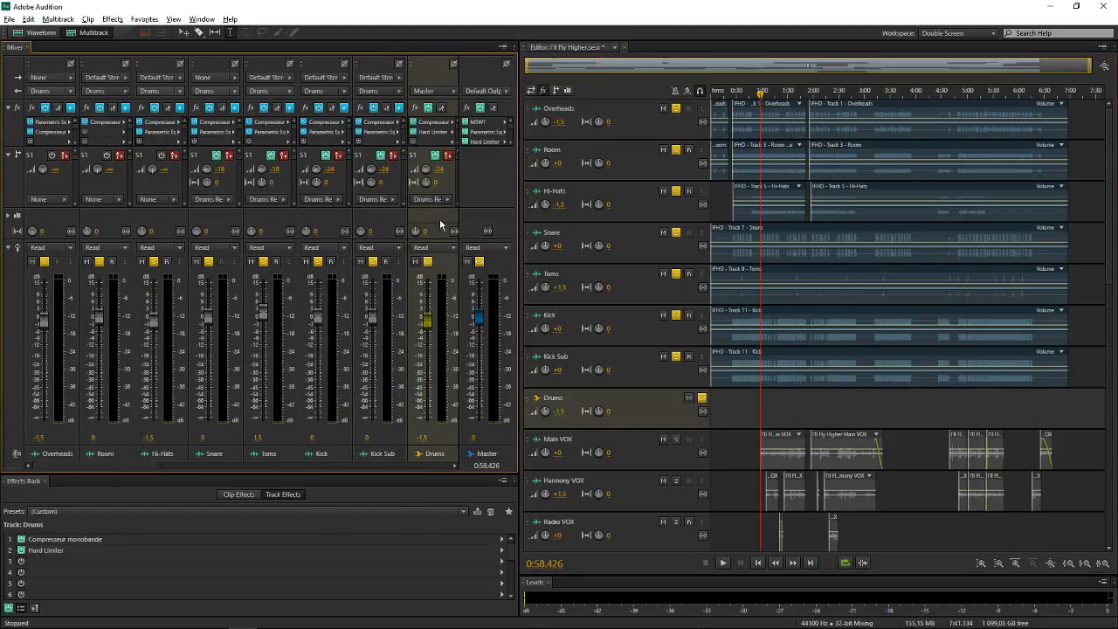
{"action": "left_click", "coordinate": [416, 261]}
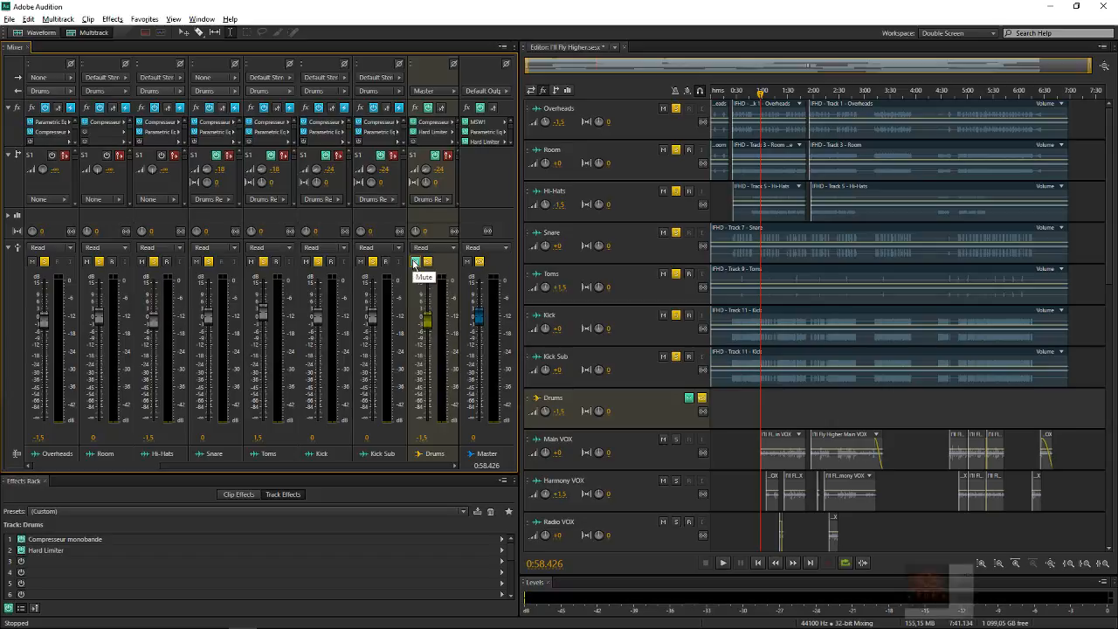
{"action": "key", "text": "space"}
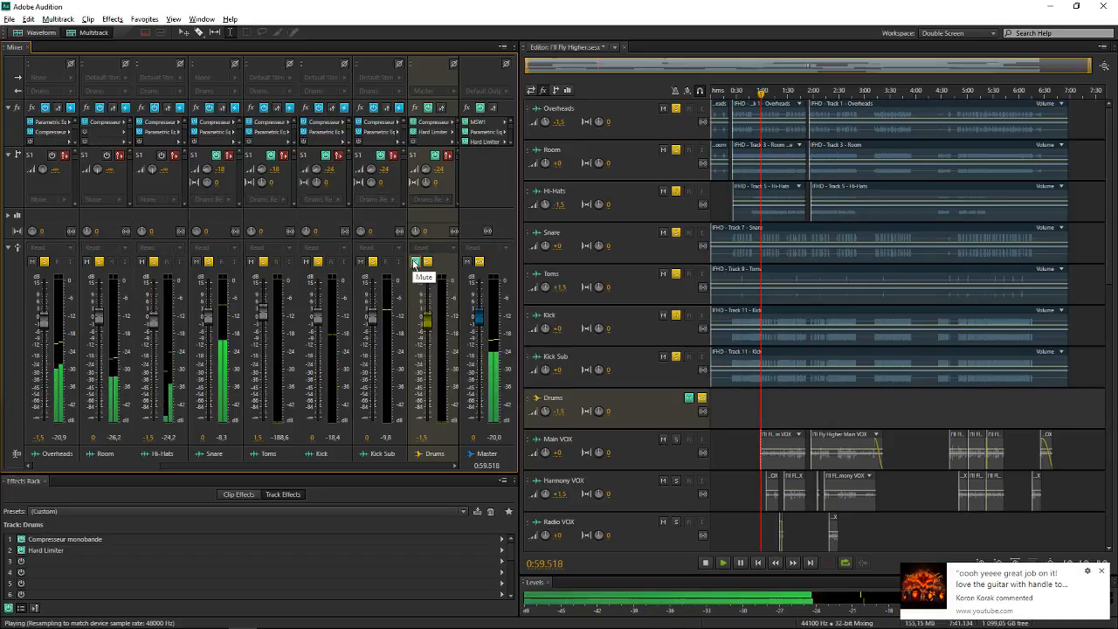
{"action": "key", "text": "space"}
{"action": "left_click", "coordinate": [415, 261]}
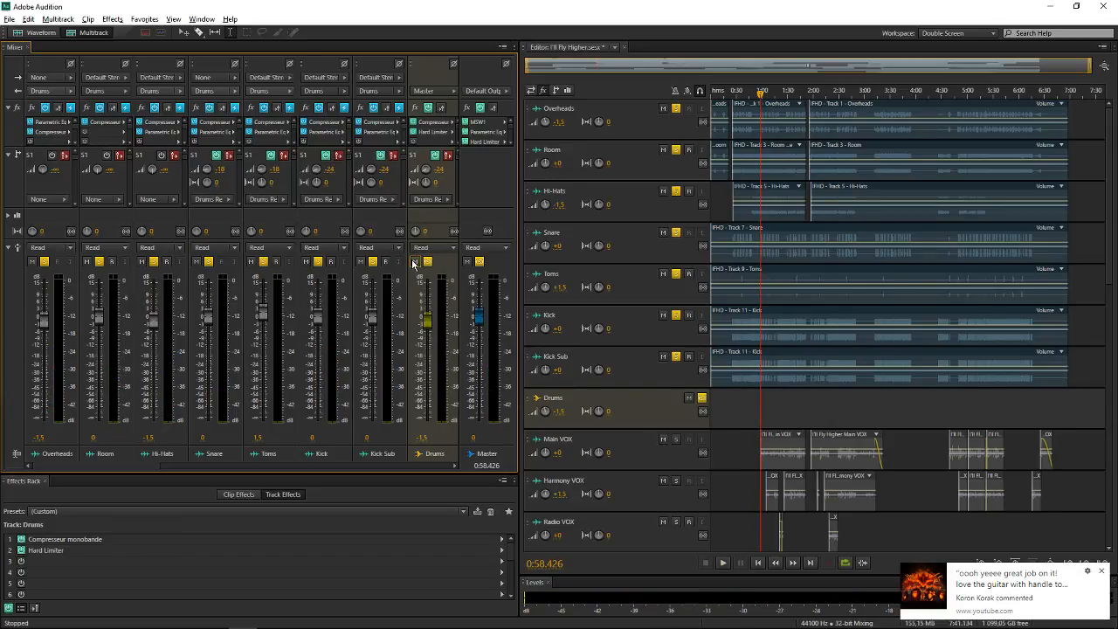
Widen the Mixer panel slightly and select the Kick Sub track and the Drums bus to compare their channel strips
{"action": "left_click", "coordinate": [478, 195]}
{"action": "left_click", "coordinate": [444, 219]}
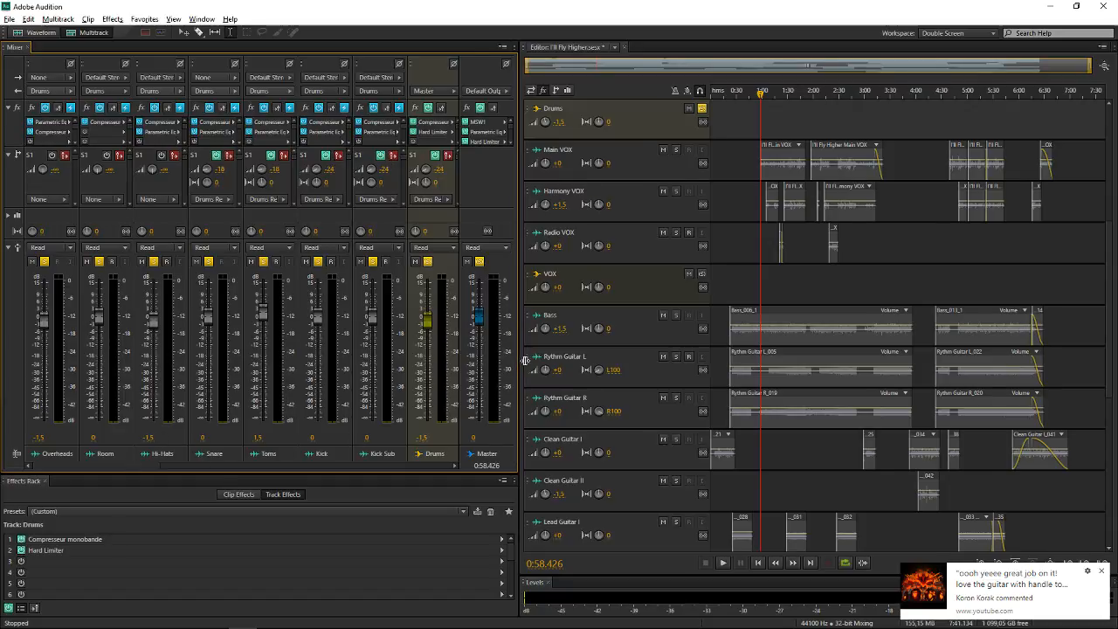
{"action": "left_click_drag", "start_coordinate": [522, 363], "coordinate": [533, 364]}
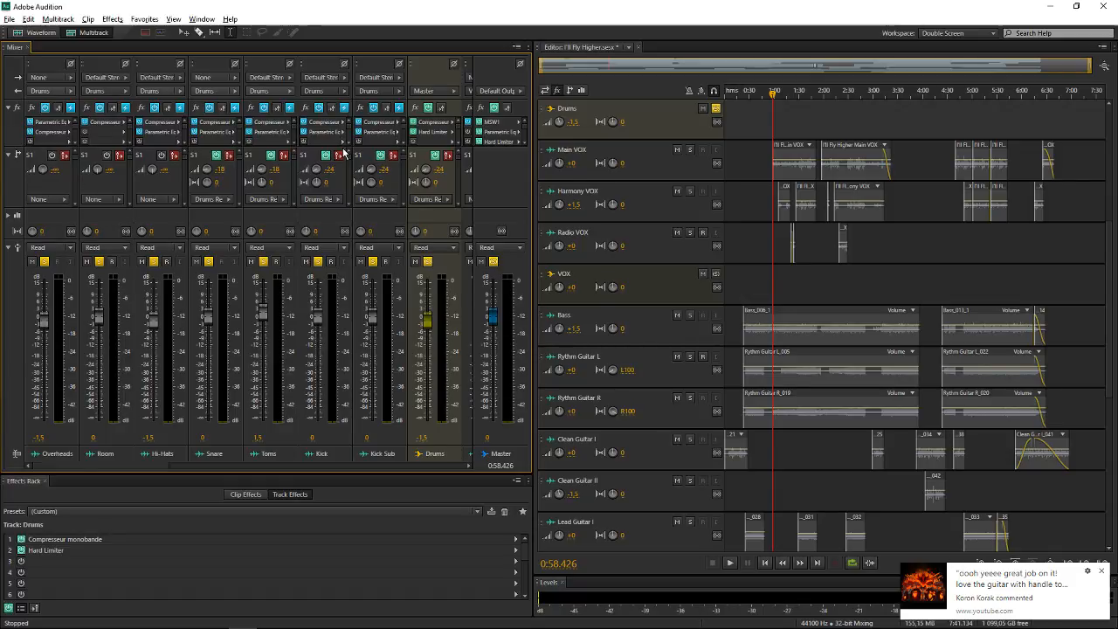
{"action": "left_click", "coordinate": [369, 214]}
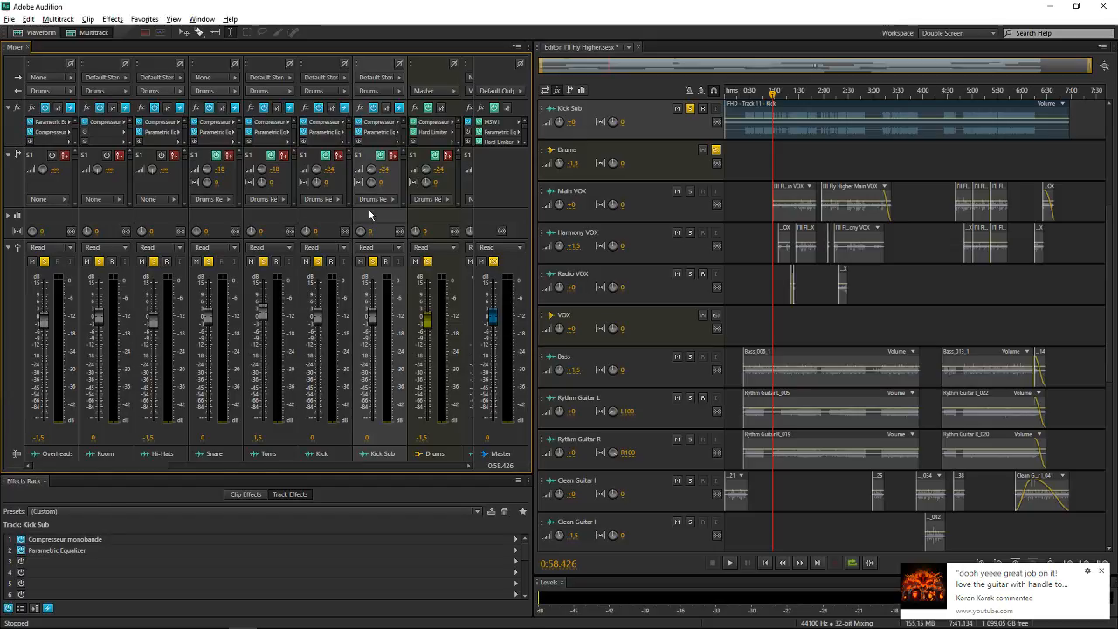
{"action": "left_click", "coordinate": [447, 220]}
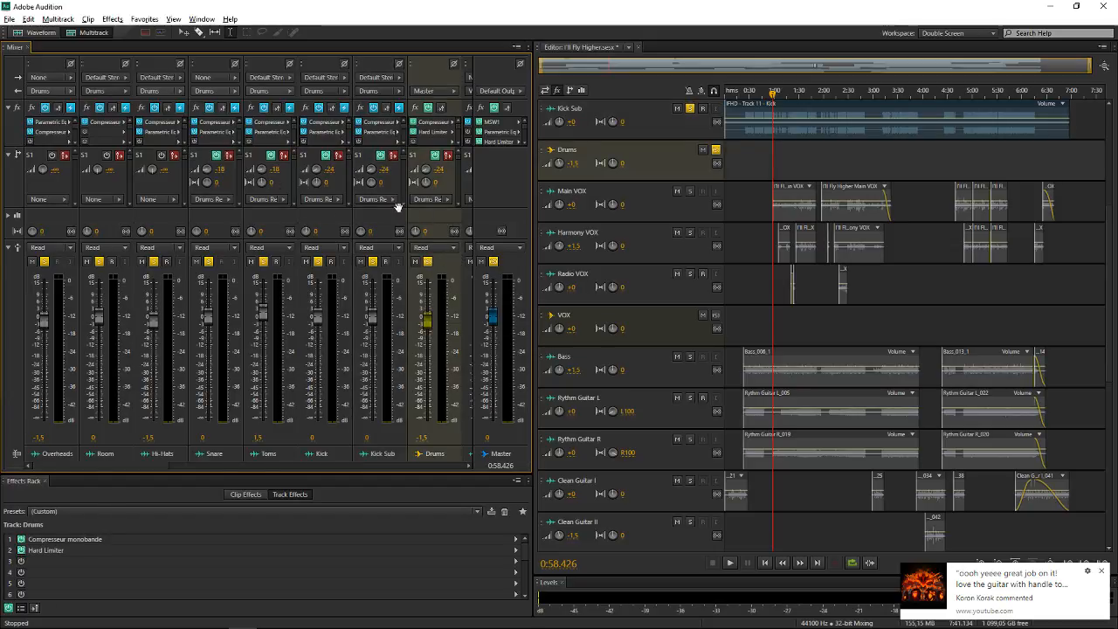
Examine the output routing options of the Overheads track in the Mixer, including the available buses
{"action": "left_click", "coordinate": [62, 90]}
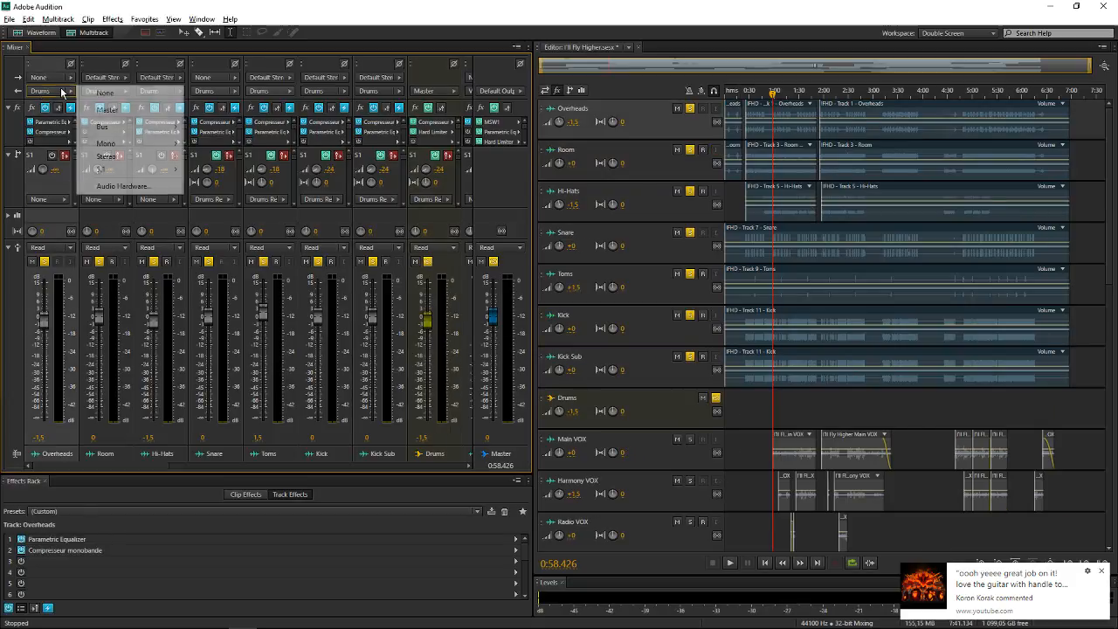
{"action": "left_click", "coordinate": [63, 191]}
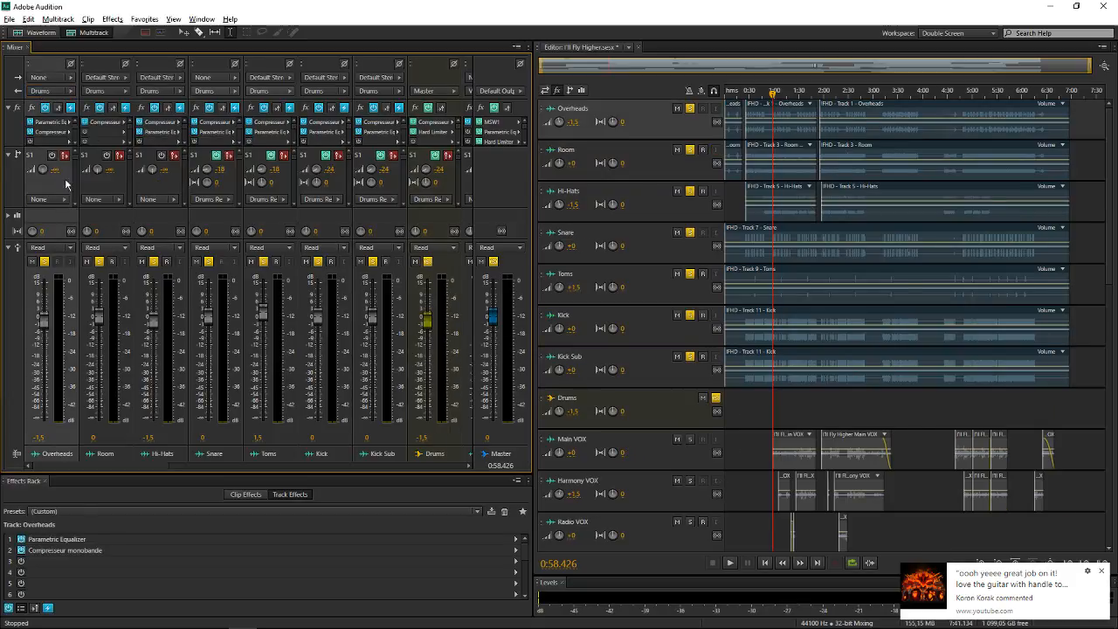
{"action": "left_click", "coordinate": [61, 94]}
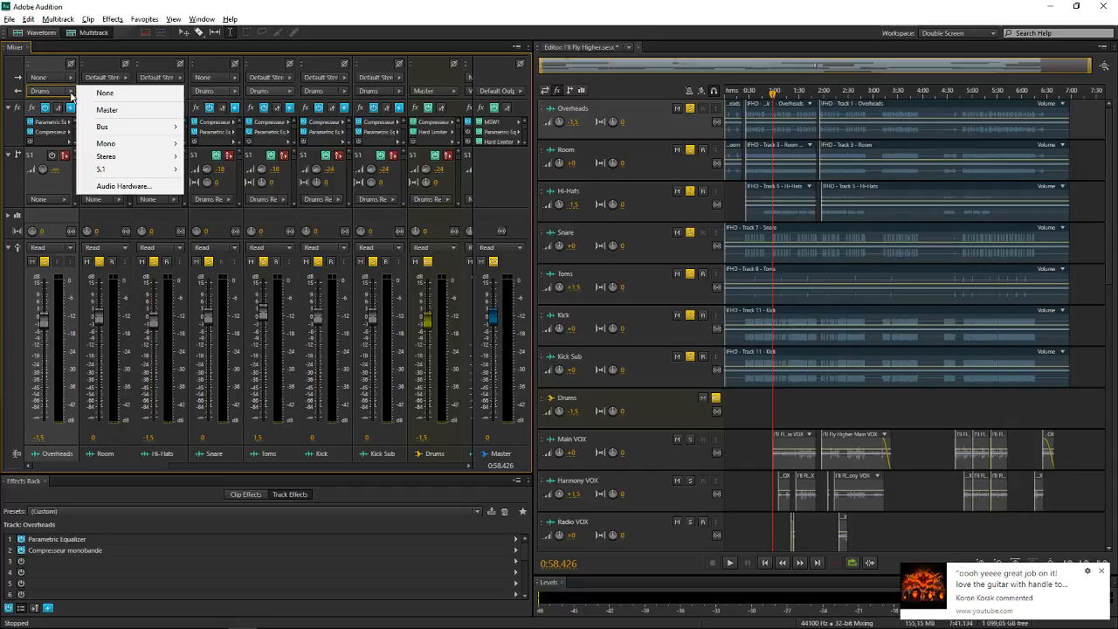
{"action": "mouse_move", "coordinate": [114, 133]}
Select the Drums bus and check the settings of its Compresseur monobande and Hard Limiter effects
{"action": "left_click", "coordinate": [438, 224]}
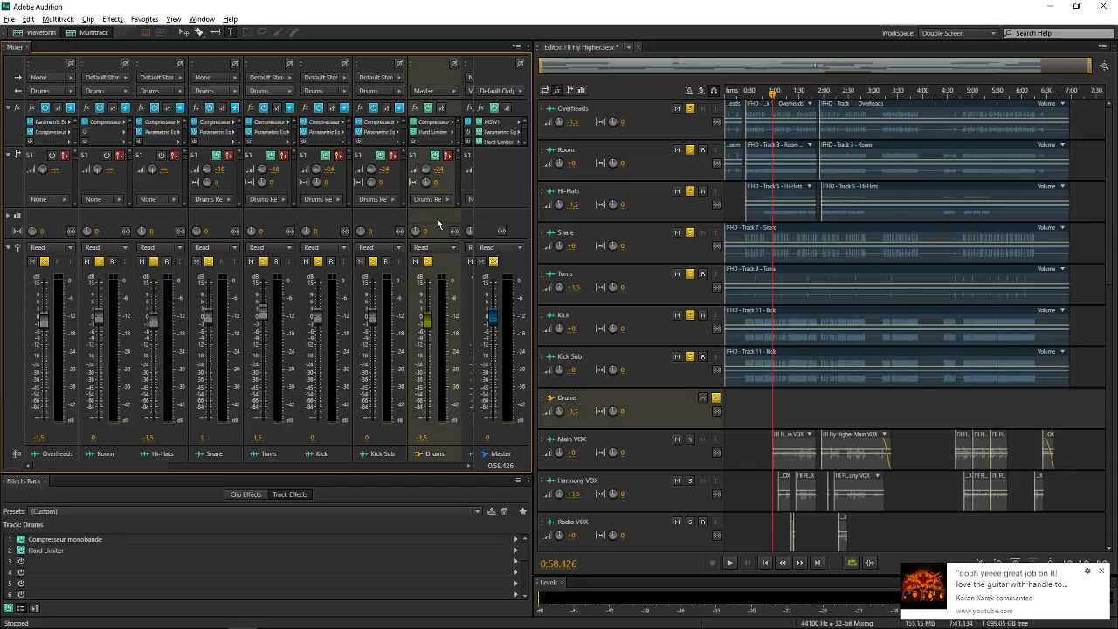
{"action": "double_click", "coordinate": [422, 124]}
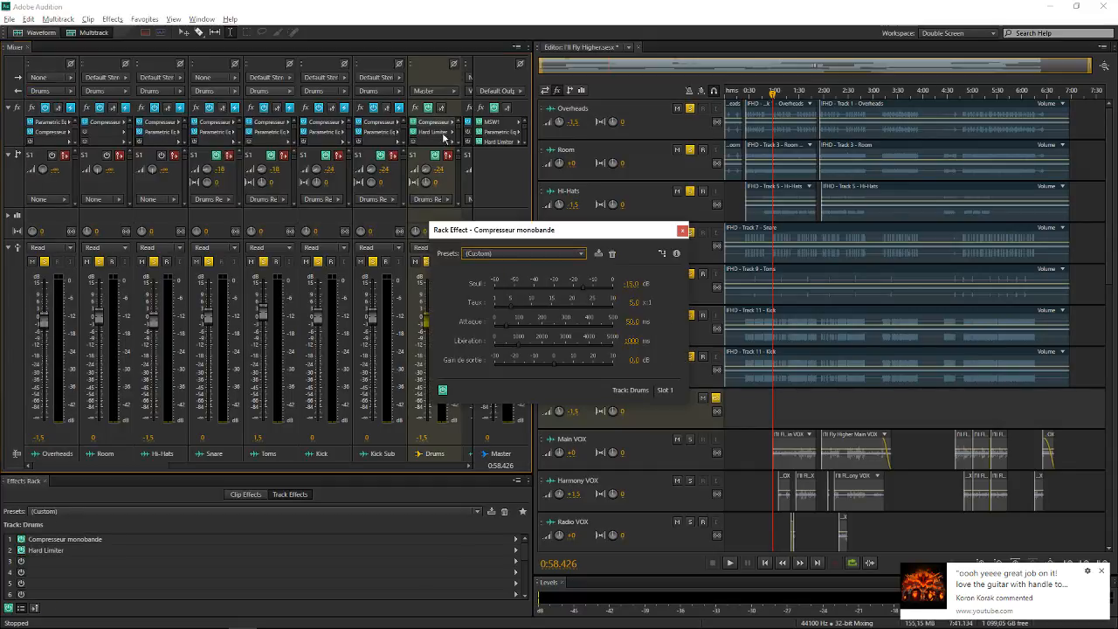
{"action": "left_click", "coordinate": [683, 230]}
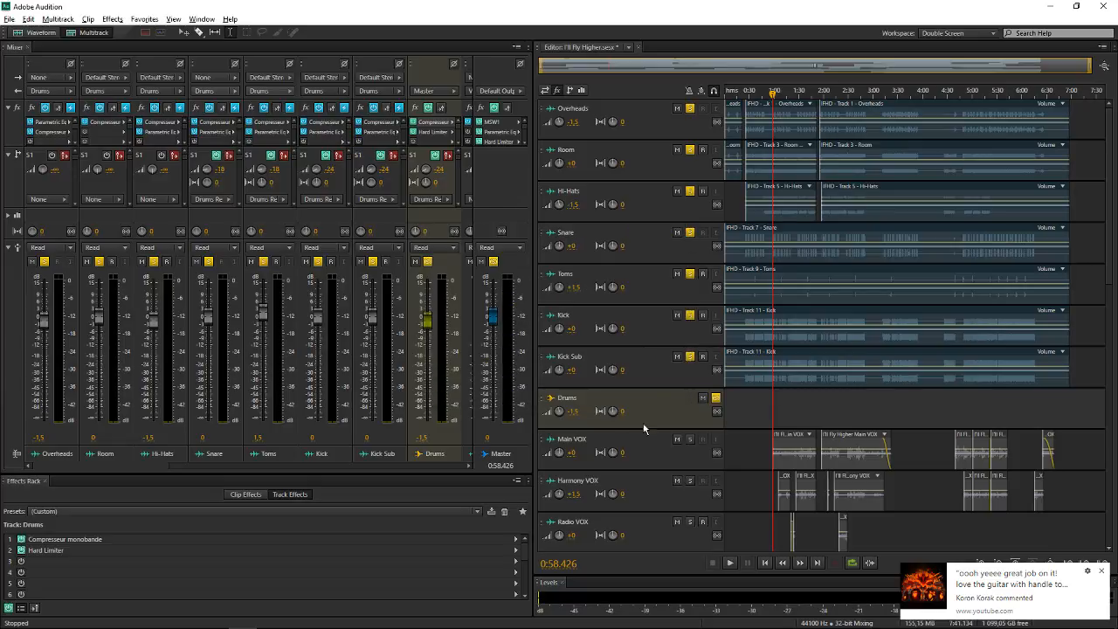
{"action": "scroll", "coordinate": [664, 399], "scroll_direction": "up", "scroll_amount": 2}
{"action": "scroll", "coordinate": [789, 386], "scroll_direction": "down", "scroll_amount": 1}
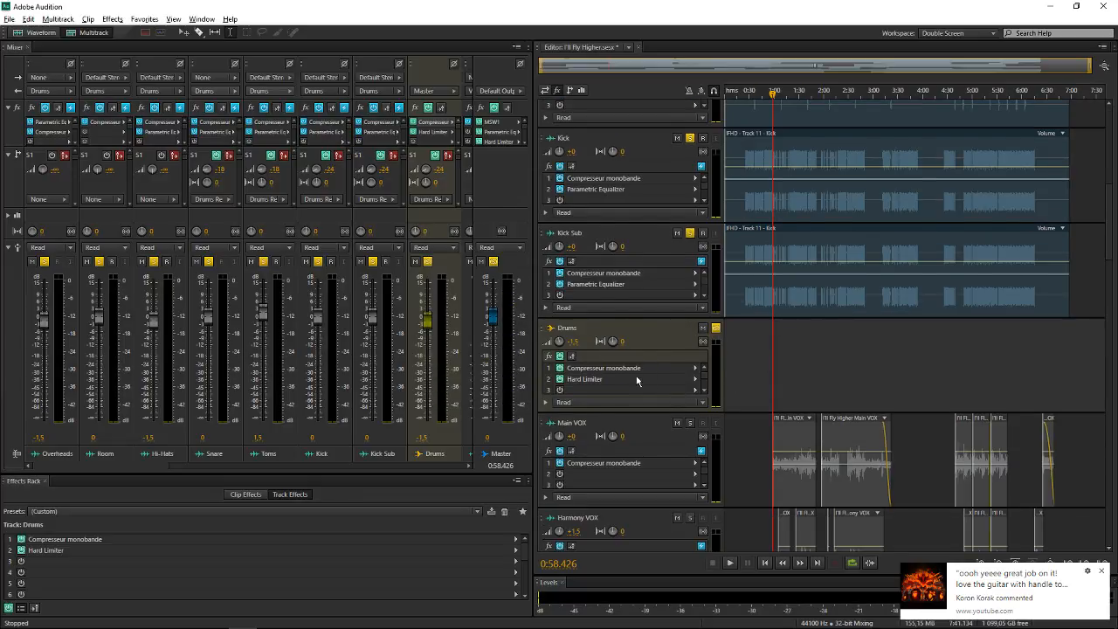
{"action": "double_click", "coordinate": [638, 378]}
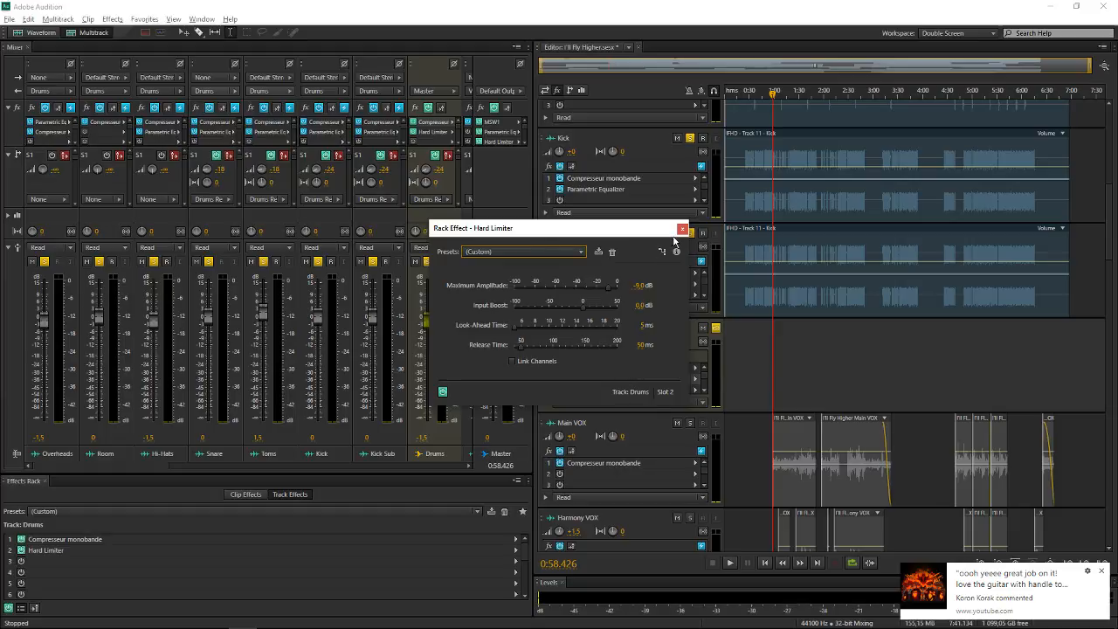
{"action": "left_click", "coordinate": [679, 232]}
{"action": "scroll", "coordinate": [623, 258], "scroll_direction": "down", "scroll_amount": 2}
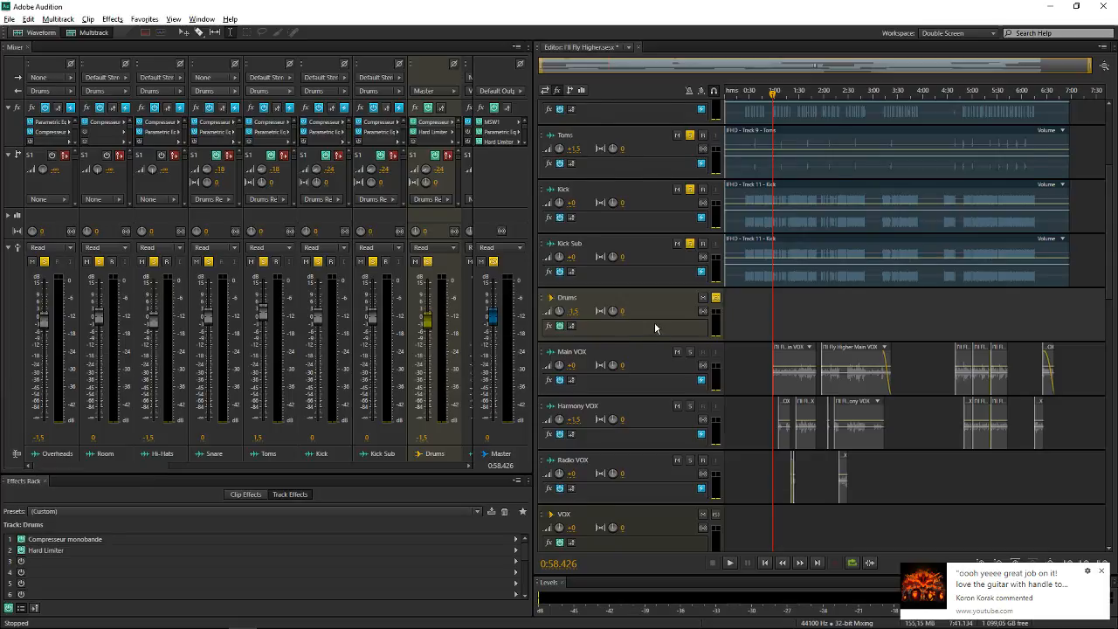
{"action": "scroll", "coordinate": [654, 321], "scroll_direction": "down", "scroll_amount": 2}
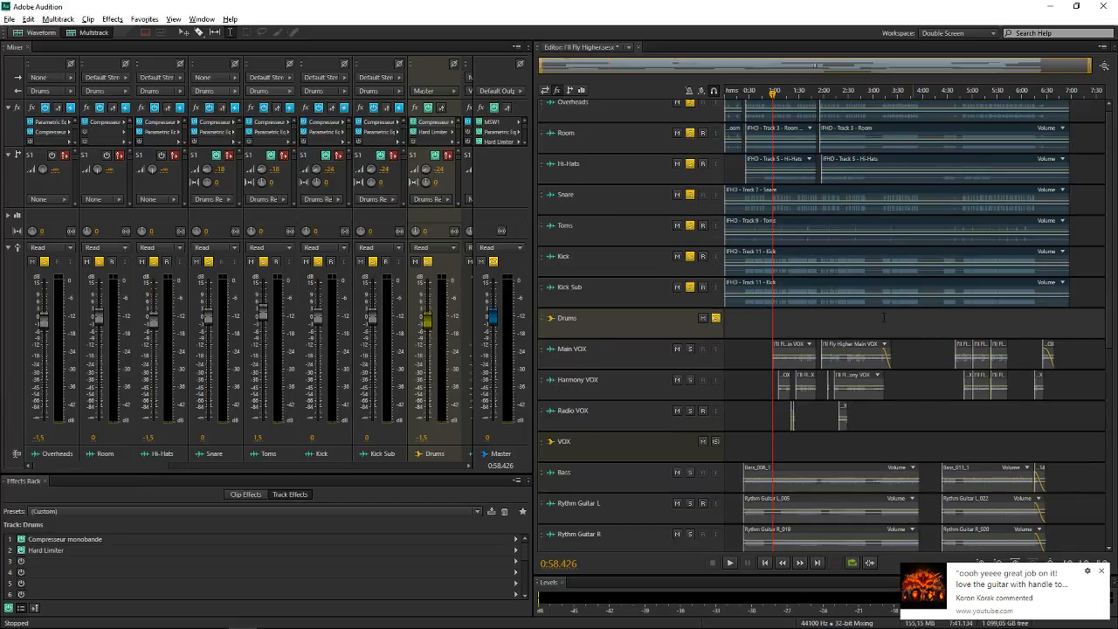
Select the VOX bus, bring its channel strip into view in the Mixer and play the session briefly
{"action": "left_click", "coordinate": [629, 448]}
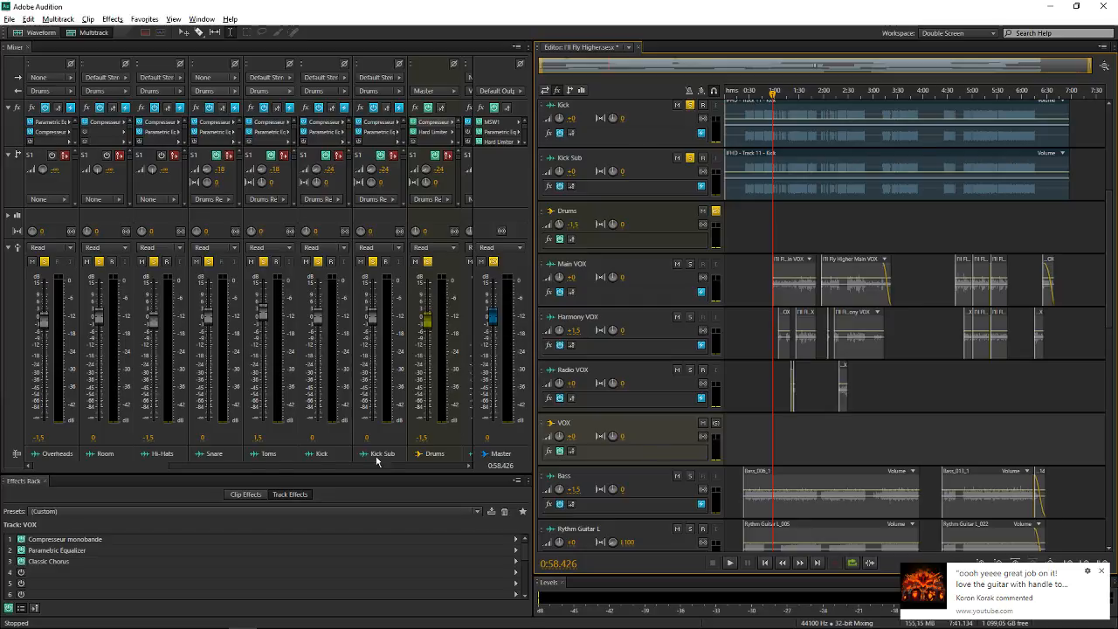
{"action": "left_click_drag", "start_coordinate": [159, 465], "coordinate": [233, 465]}
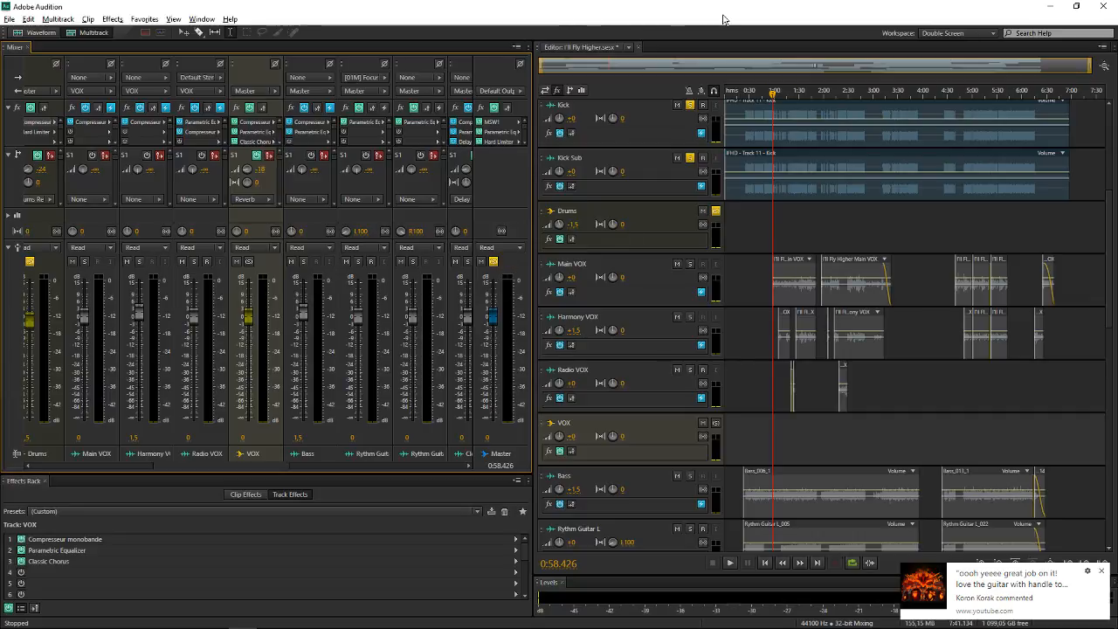
{"action": "key", "text": "space"}
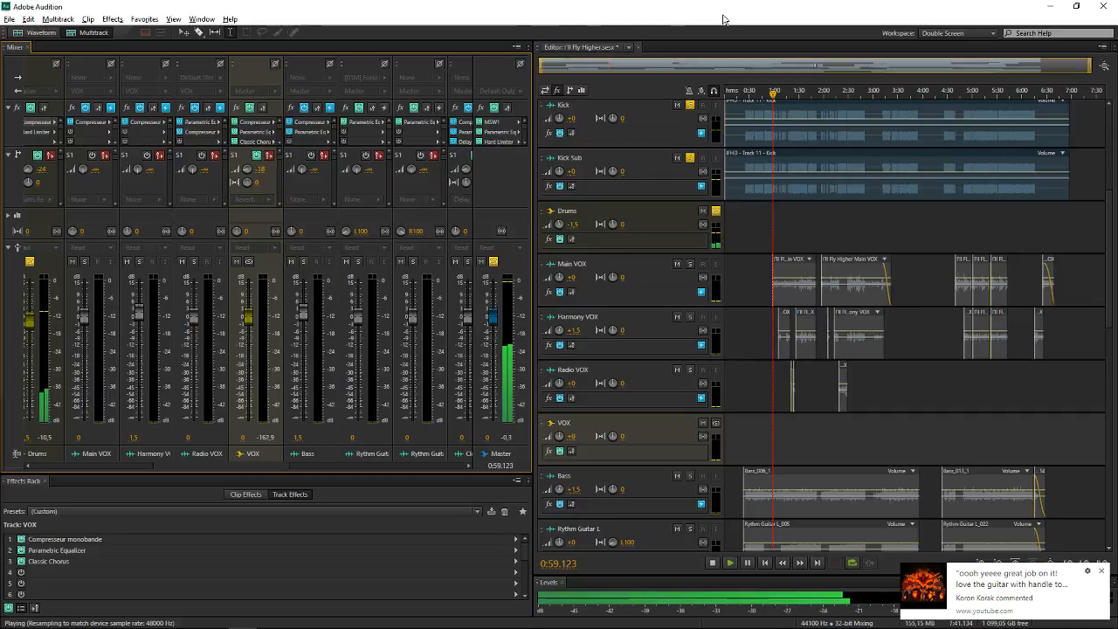
{"action": "key", "text": "space"}
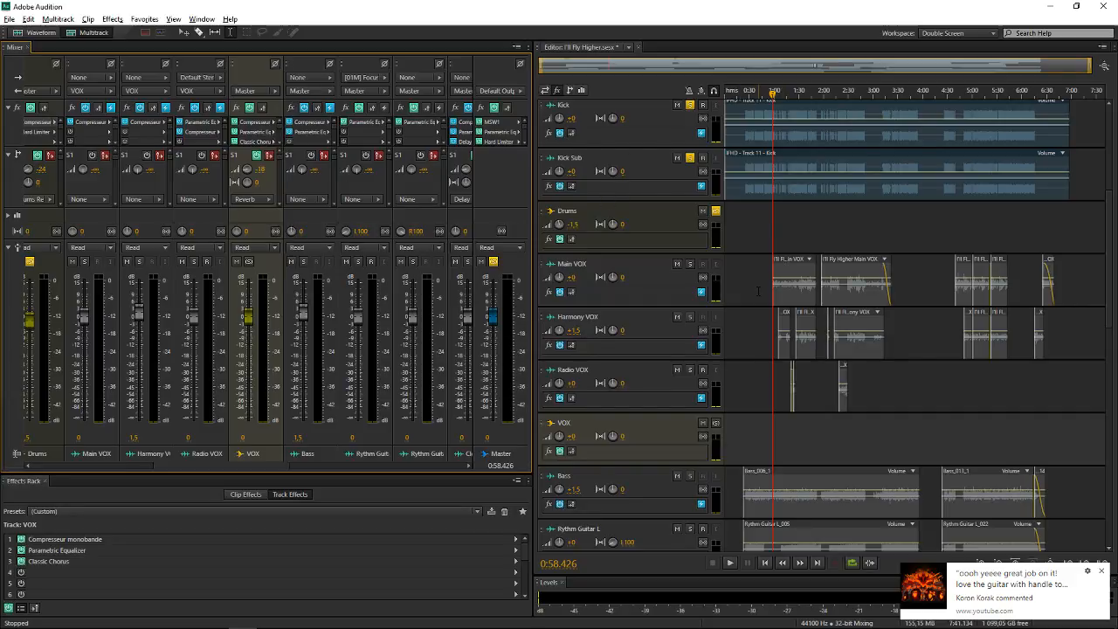
Select the Master track and the Drums Reverb, Reverb and Delay buses in the Editor to identify them
{"action": "scroll", "coordinate": [758, 291], "scroll_direction": "down", "scroll_amount": 3}
{"action": "scroll", "coordinate": [758, 291], "scroll_direction": "up", "scroll_amount": 3}
{"action": "left_click", "coordinate": [496, 202]}
{"action": "left_click", "coordinate": [629, 369]}
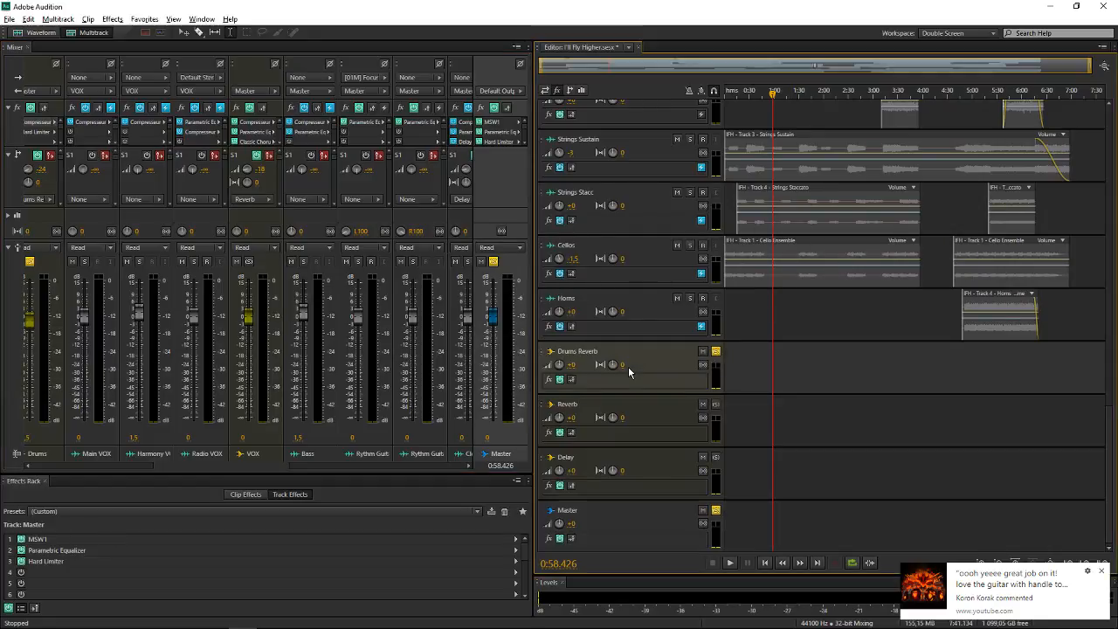
{"action": "left_click", "coordinate": [667, 424]}
{"action": "left_click", "coordinate": [647, 476]}
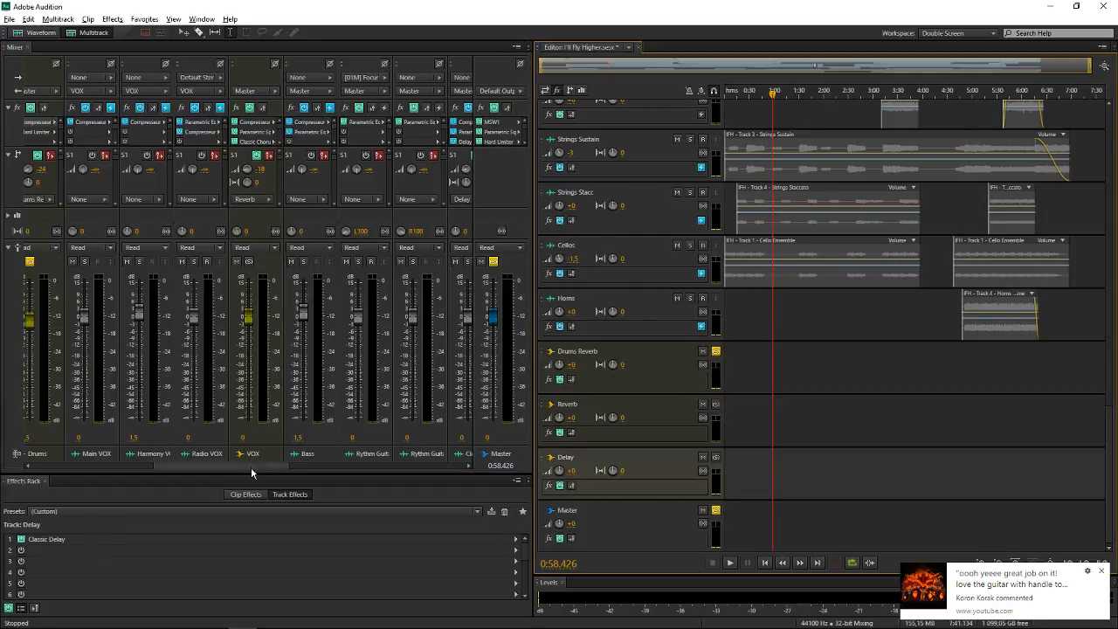
Compare the Mixer channel strips of the Drums Reverb, Reverb and Delay buses with those of the drum and vocal tracks
{"action": "left_click_drag", "start_coordinate": [251, 466], "coordinate": [463, 462]}
{"action": "left_click", "coordinate": [337, 222]}
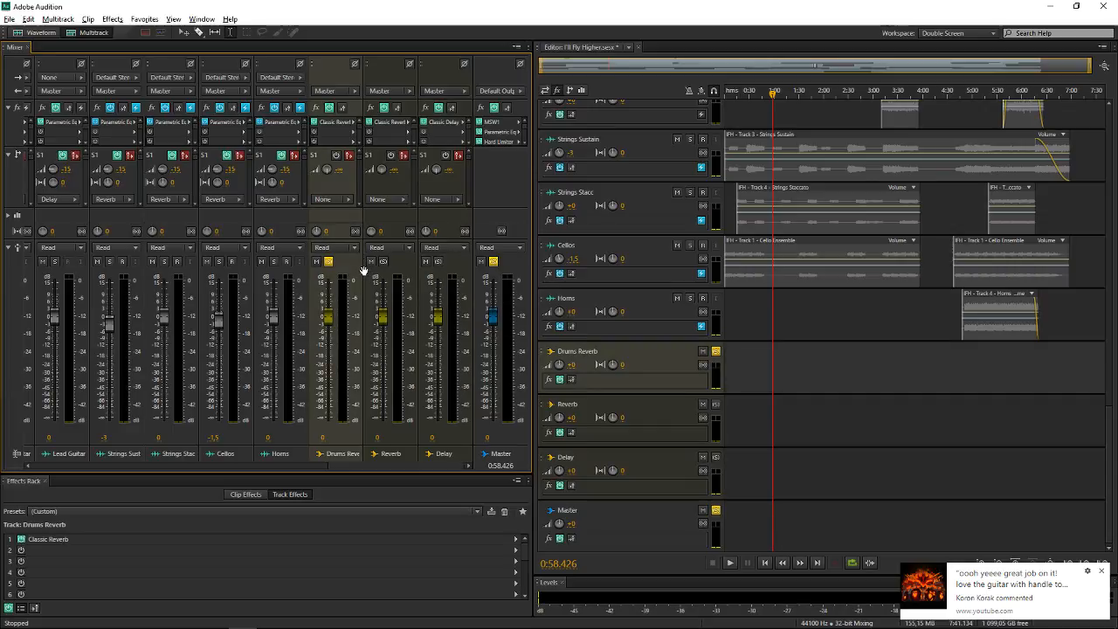
{"action": "left_click", "coordinate": [403, 230]}
{"action": "left_click", "coordinate": [467, 217]}
{"action": "left_click", "coordinate": [394, 217]}
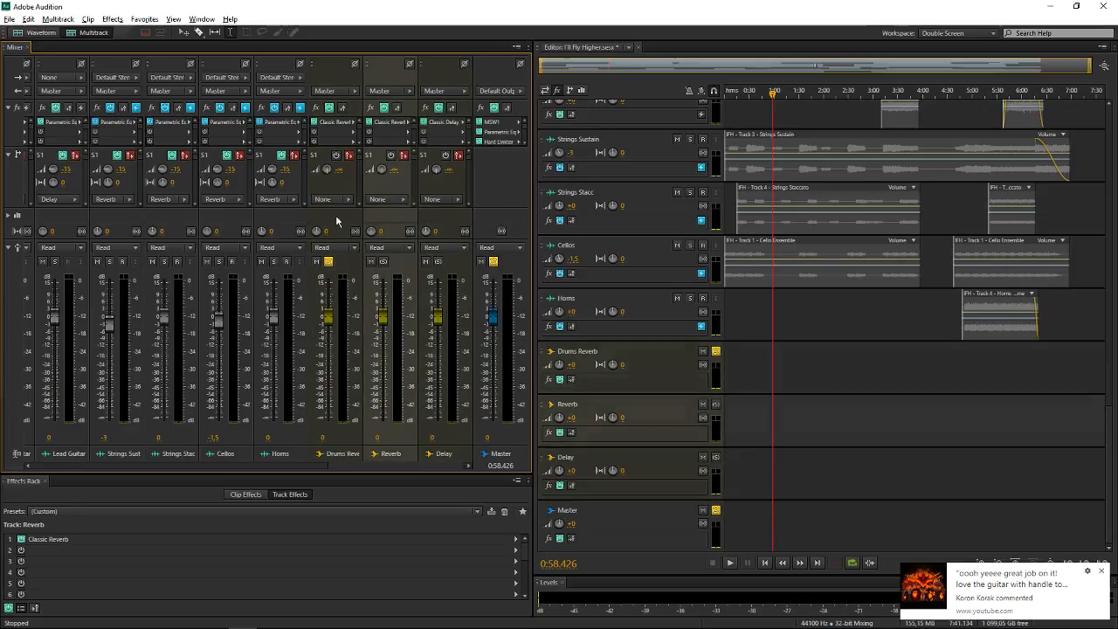
{"action": "left_click", "coordinate": [448, 222]}
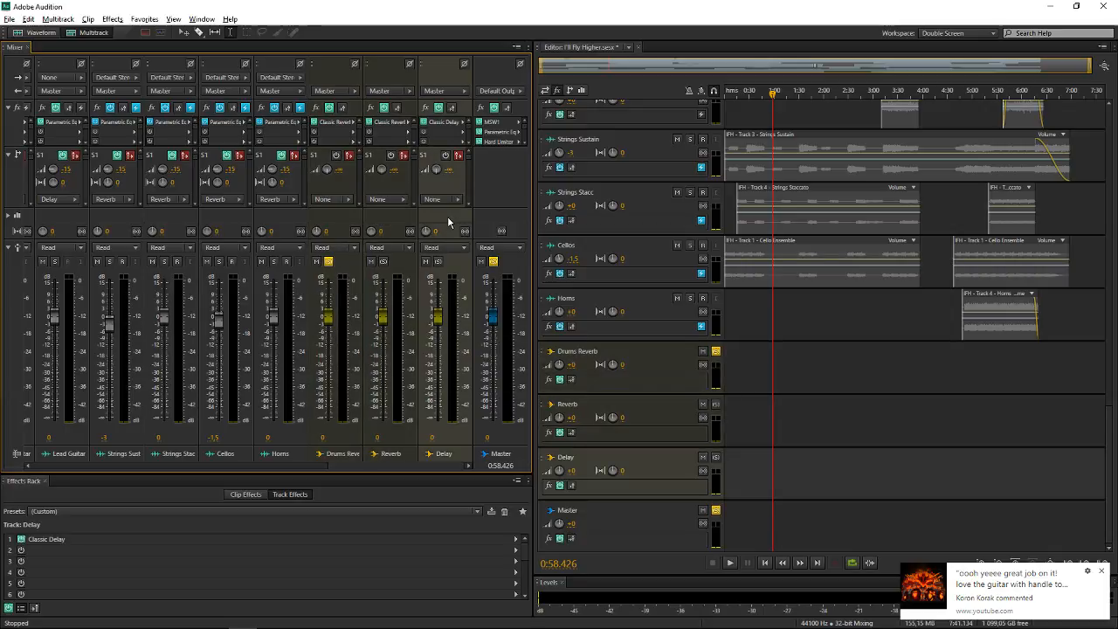
{"action": "left_click", "coordinate": [358, 218]}
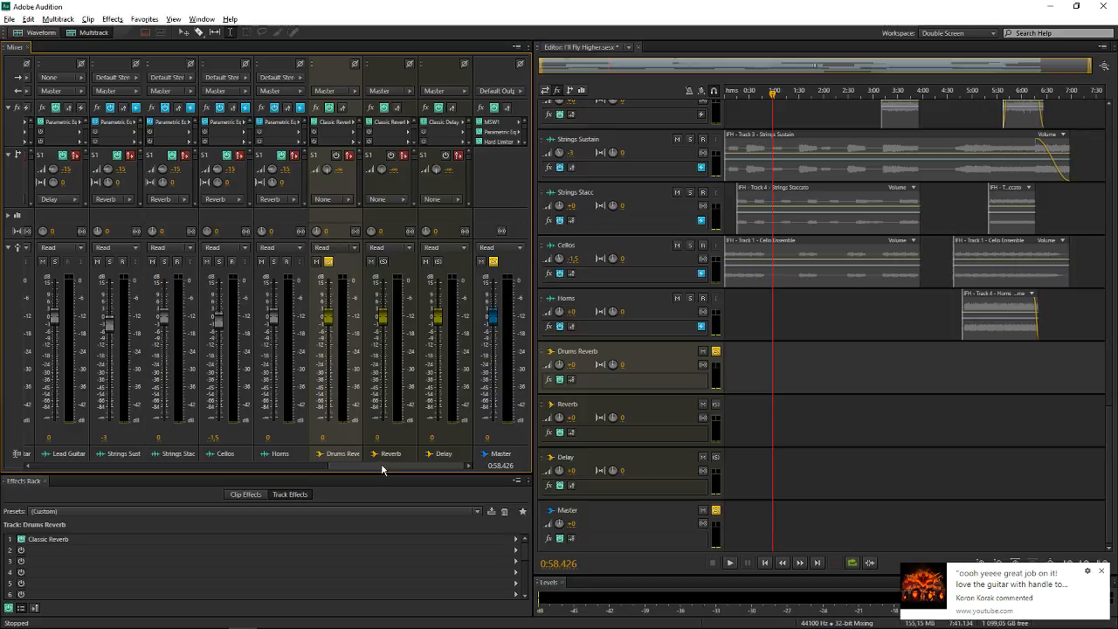
{"action": "scroll", "coordinate": [379, 464], "scroll_direction": "left", "scroll_amount": 3}
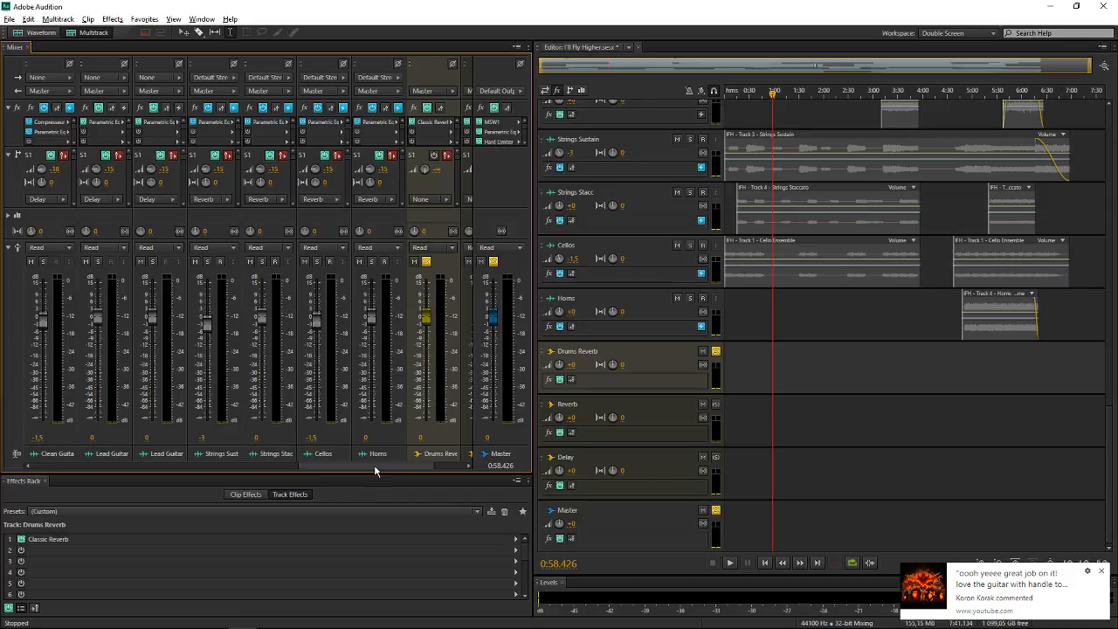
{"action": "left_click_drag", "start_coordinate": [375, 471], "coordinate": [58, 468]}
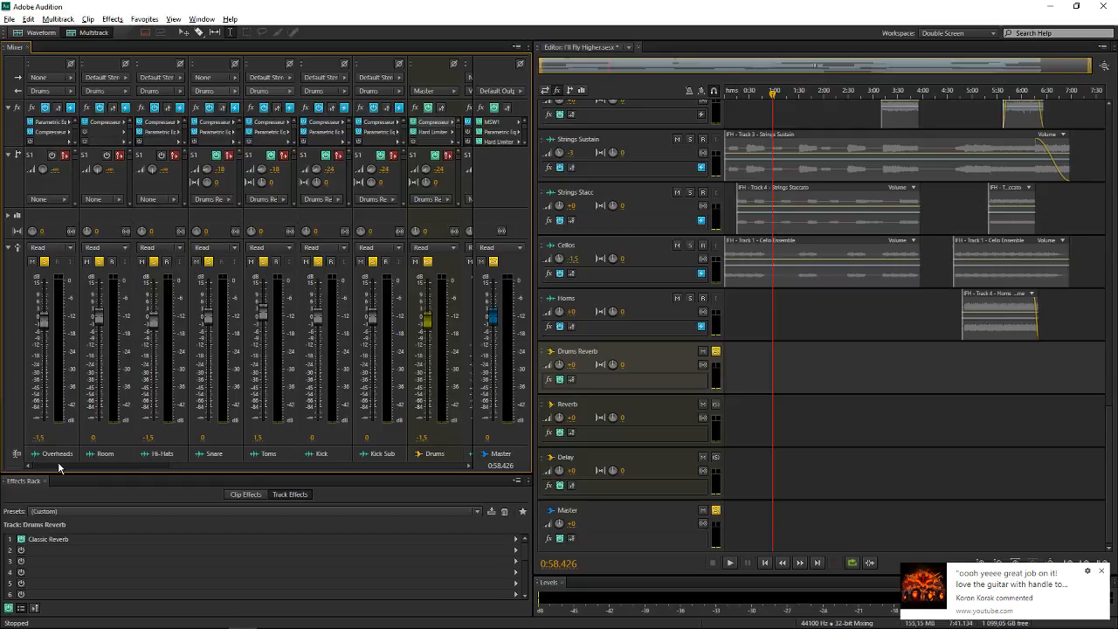
{"action": "left_click_drag", "start_coordinate": [135, 468], "coordinate": [181, 462]}
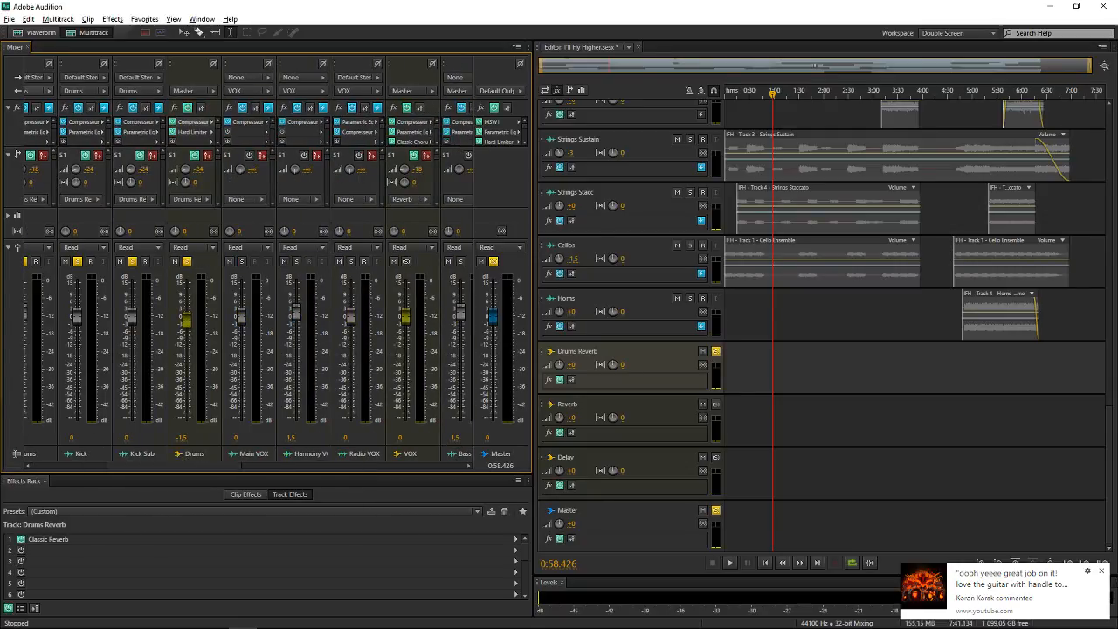
Switch to the browser's Mackie CFX16 MKII photo, examine its aux and master send knobs up close, and close the window
{"action": "mouse_move", "coordinate": [105, 627]}
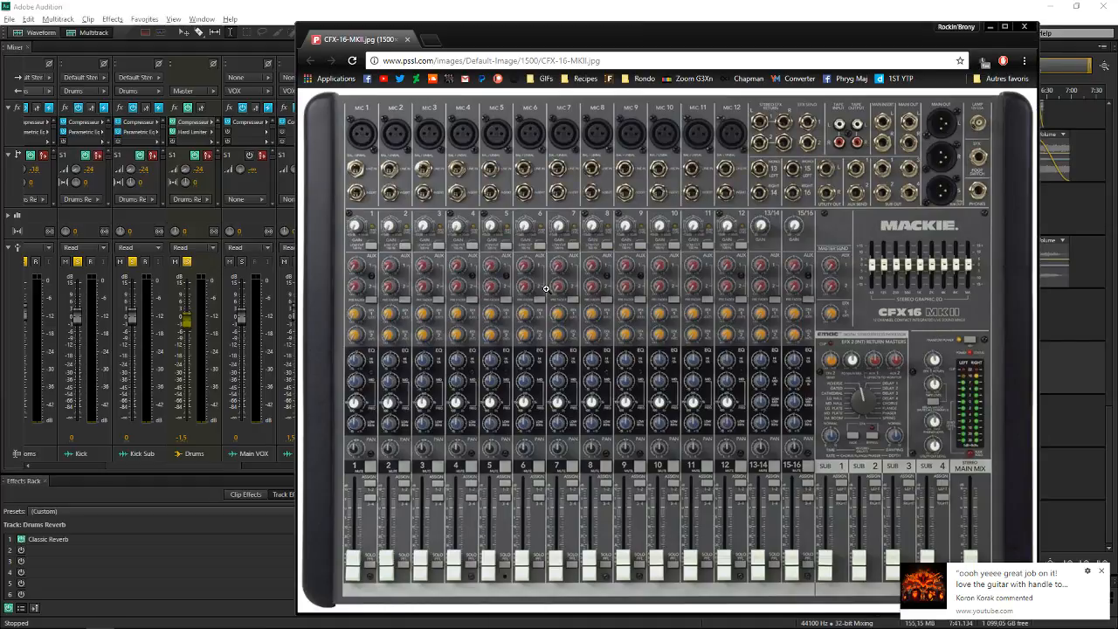
{"action": "left_click", "coordinate": [525, 266]}
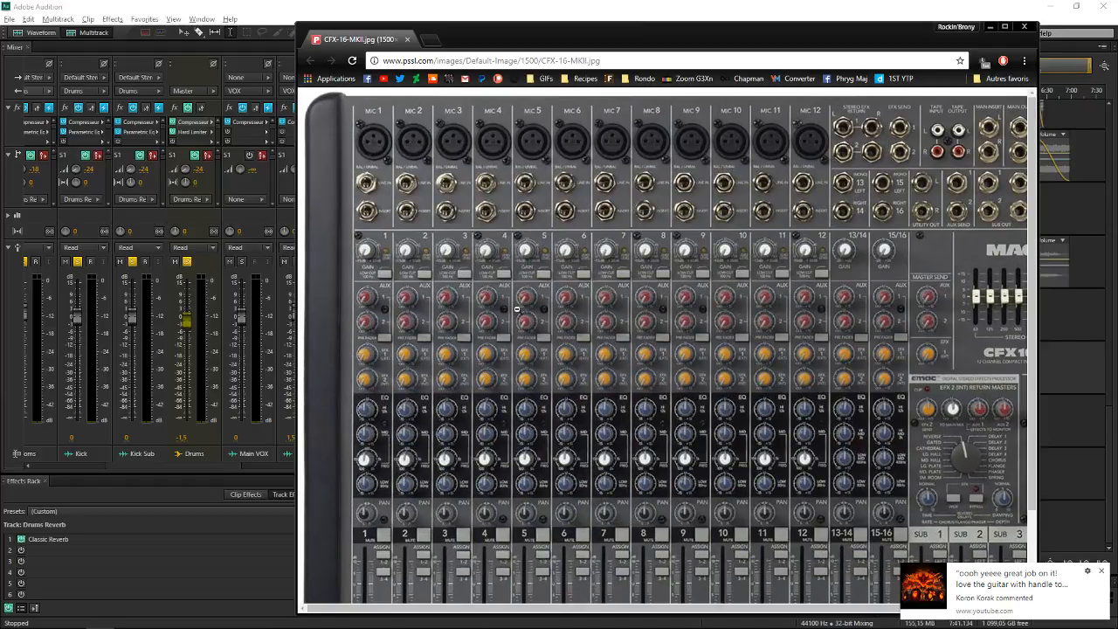
{"action": "scroll", "coordinate": [385, 298], "scroll_direction": "up", "scroll_amount": 3, "text": "ctrl"}
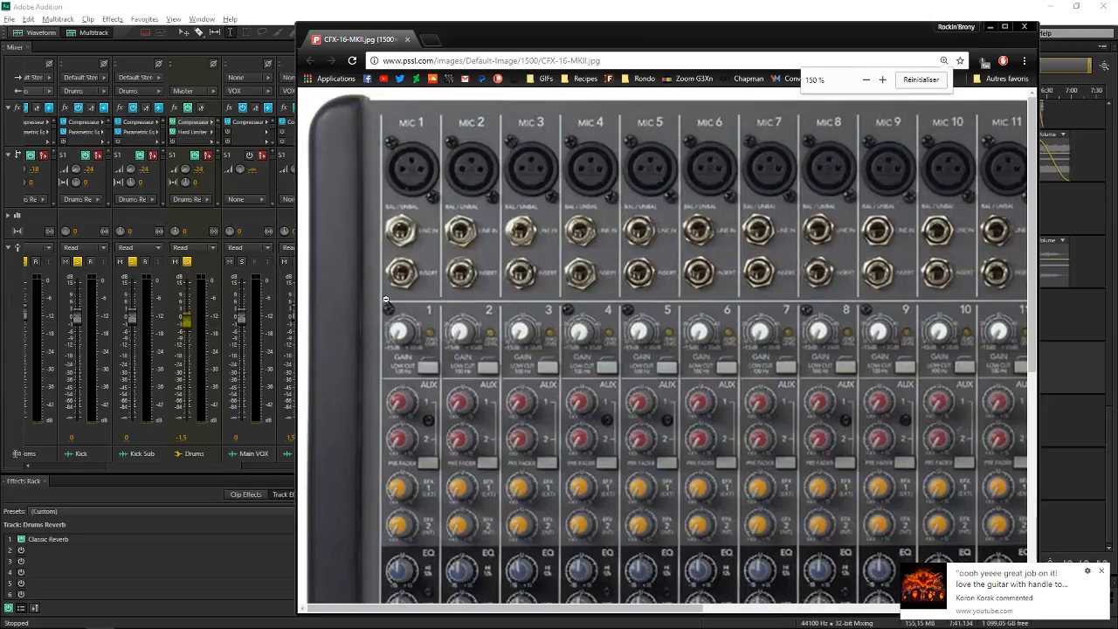
{"action": "scroll", "coordinate": [393, 254], "scroll_direction": "down", "scroll_amount": 3}
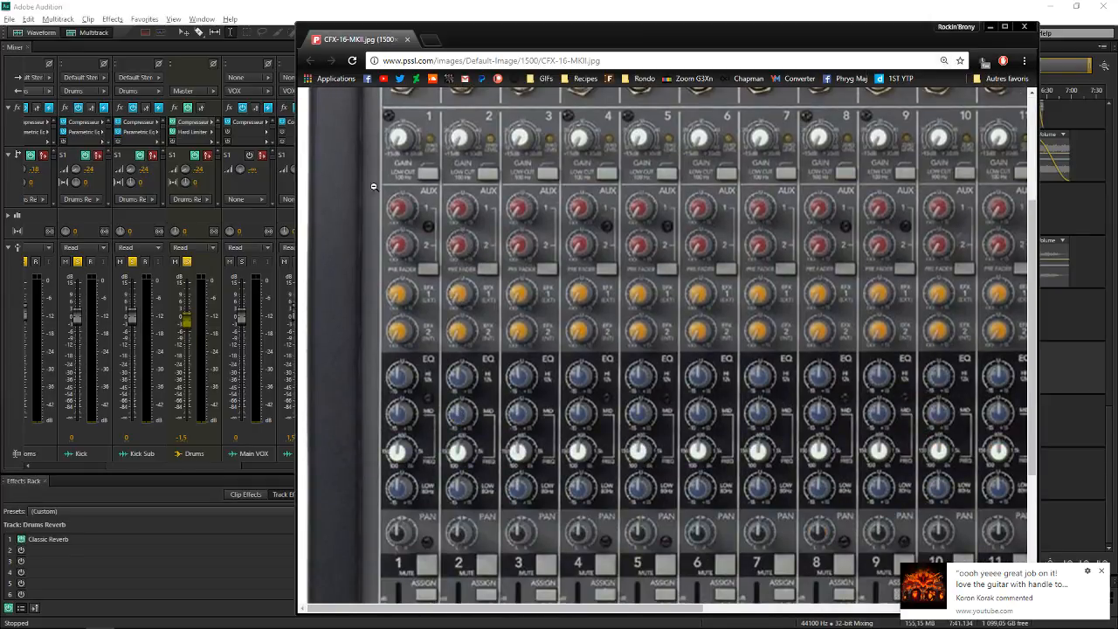
{"action": "left_click_drag", "start_coordinate": [404, 603], "coordinate": [727, 601]}
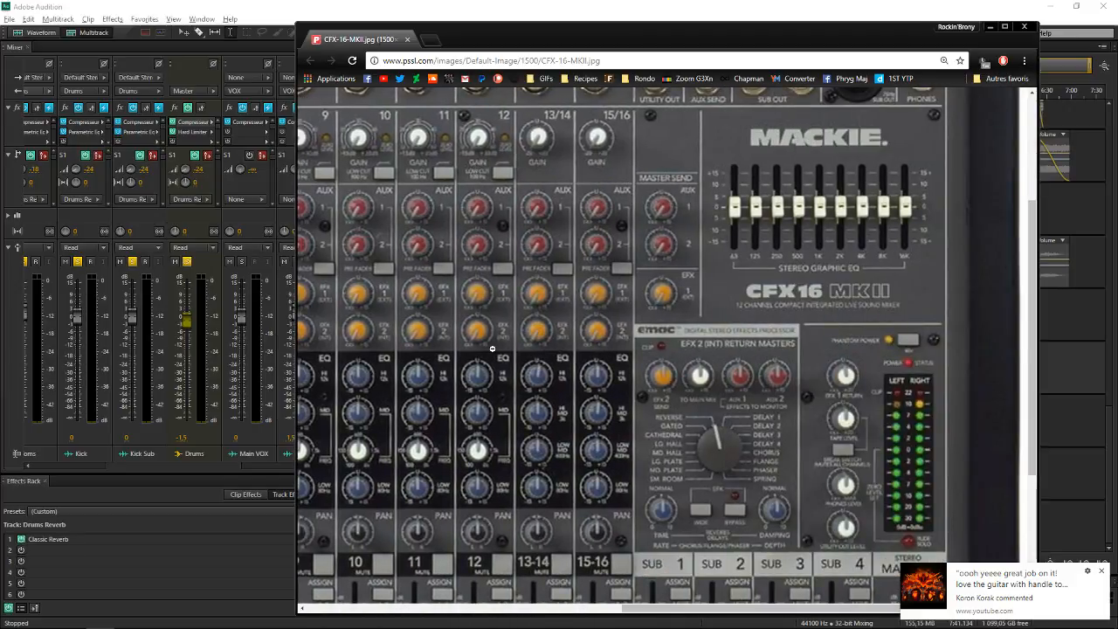
{"action": "left_click_drag", "start_coordinate": [636, 607], "coordinate": [574, 607]}
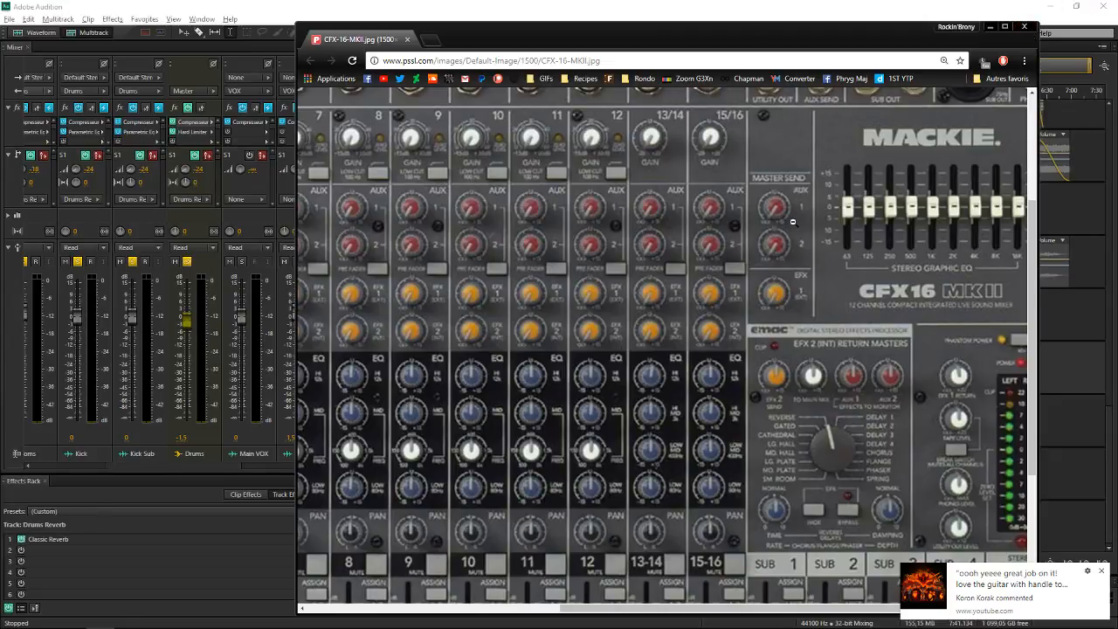
{"action": "left_click", "coordinate": [1023, 27]}
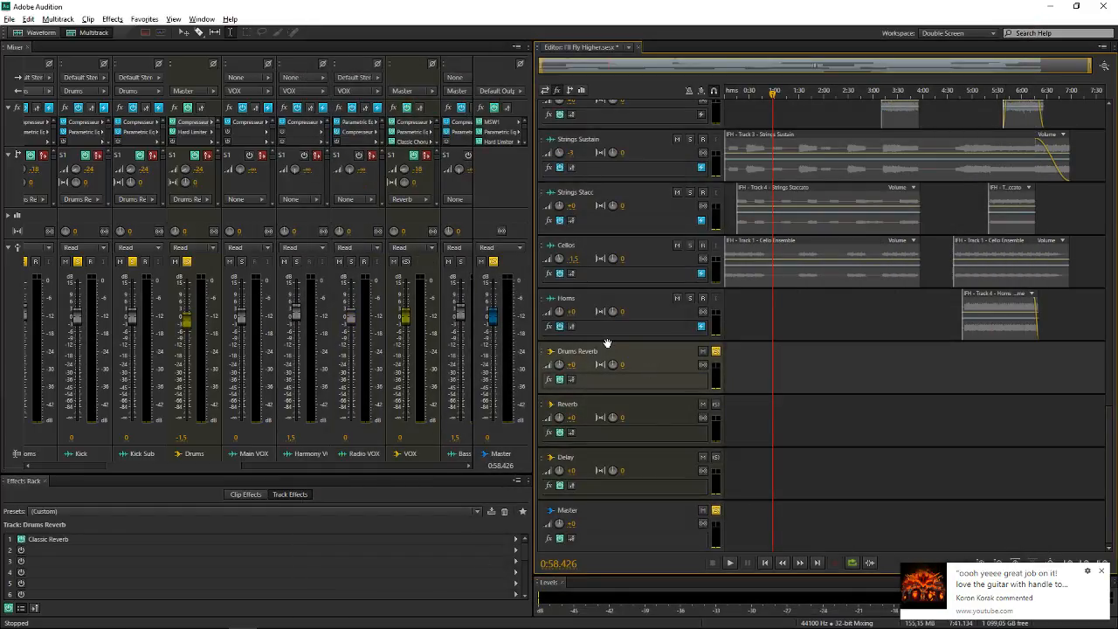
Select the Horns track in the Mixer and step up through the preceding tracks to Bass to review their sends
{"action": "mouse_move", "coordinate": [199, 467]}
{"action": "left_mouse_down"}
{"action": "mouse_move", "coordinate": [334, 468]}
{"action": "mouse_move", "coordinate": [210, 467]}
{"action": "left_mouse_up"}
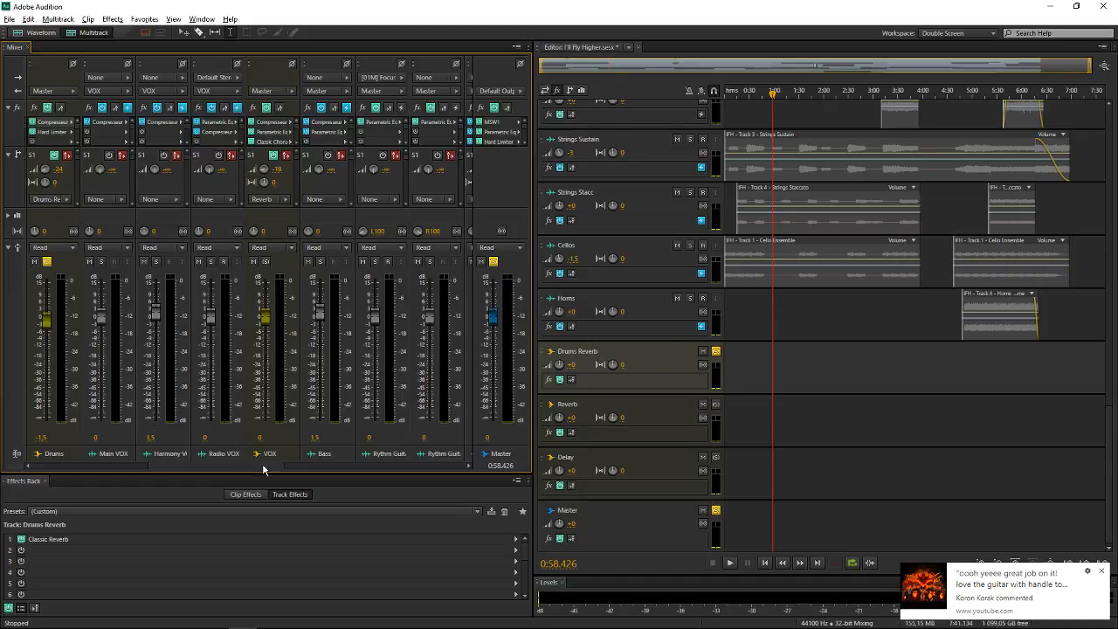
{"action": "left_click_drag", "start_coordinate": [233, 466], "coordinate": [390, 447]}
{"action": "left_click", "coordinate": [384, 220]}
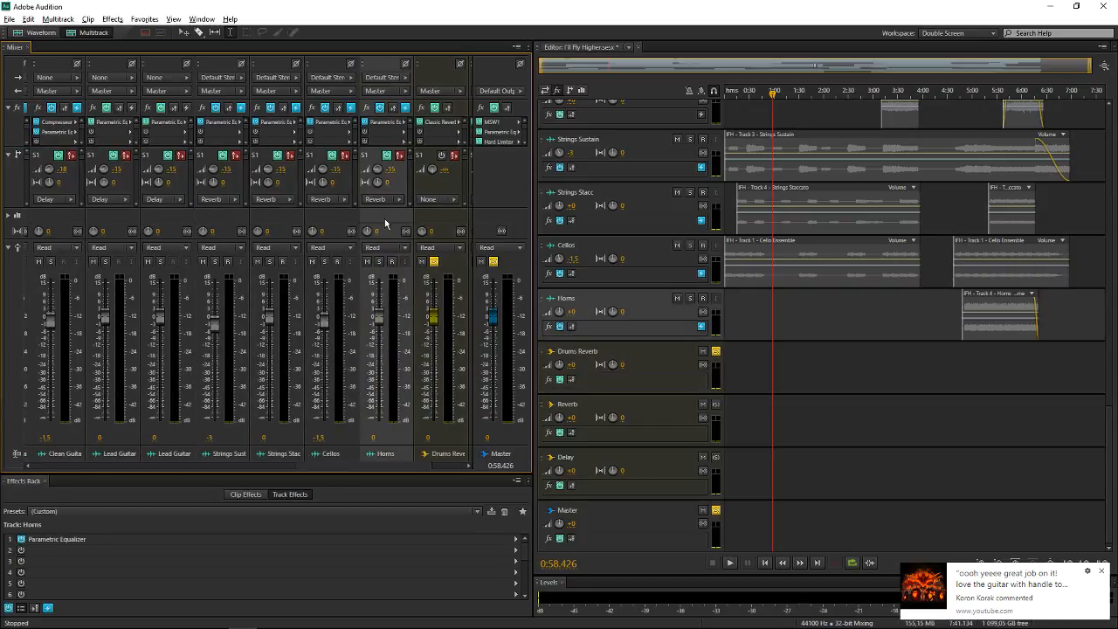
{"action": "key", "text": "Up"}
{"action": "key", "text": "Up"}
{"action": "key", "text": "Up"}
{"action": "left_click", "coordinate": [377, 223]}
{"action": "key", "text": "Up"}
{"action": "key", "text": "Up"}
{"action": "key", "text": "Up"}
{"action": "key", "text": "Up"}
{"action": "key", "text": "Up"}
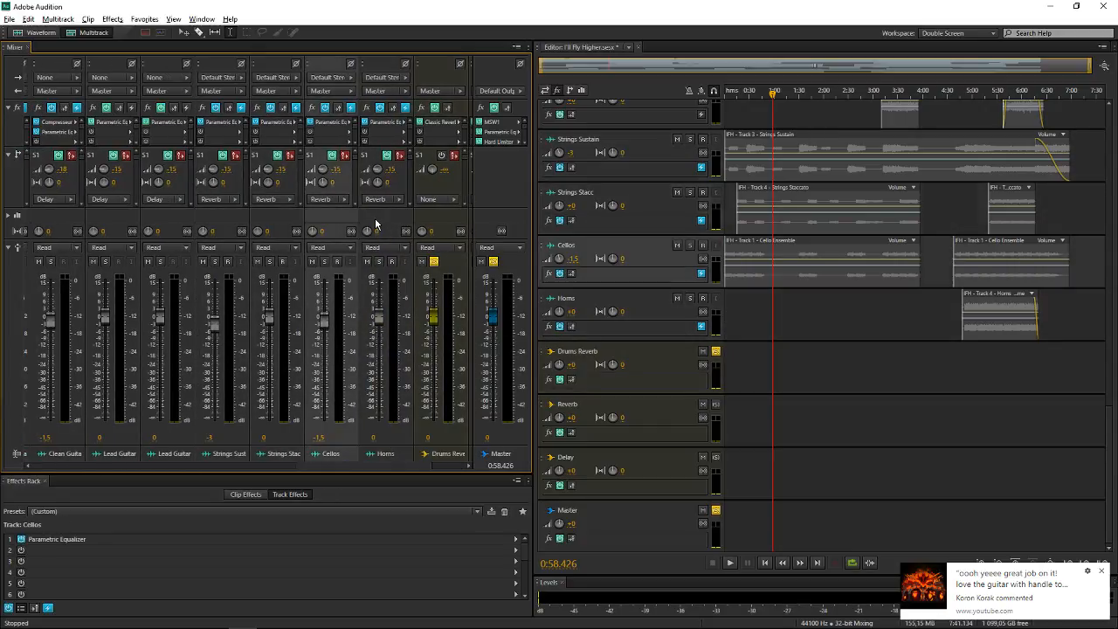
{"action": "key", "text": "Up"}
{"action": "key", "text": "Up"}
{"action": "key", "text": "Up"}
{"action": "key", "text": "Up"}
{"action": "key", "text": "Up"}
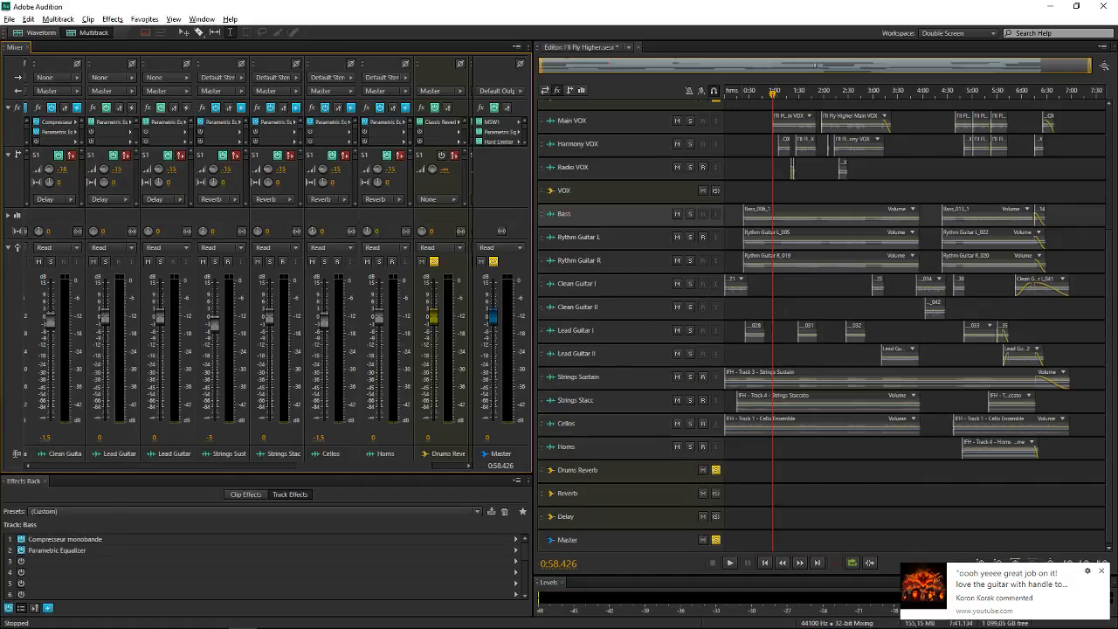
{"action": "scroll", "coordinate": [630, 328], "scroll_direction": "up", "scroll_amount": 2}
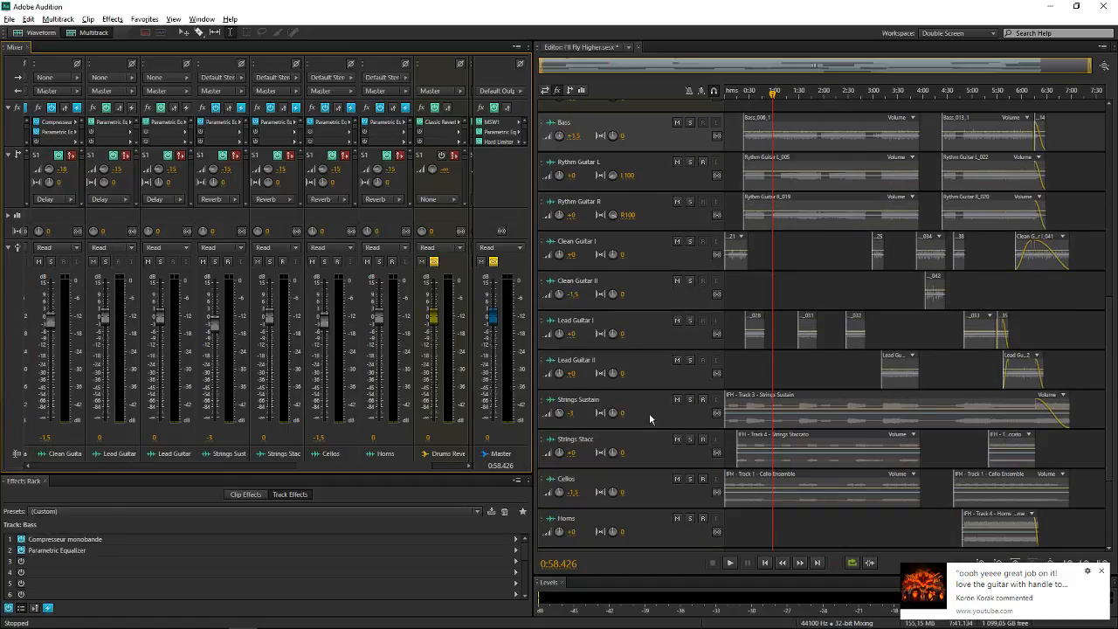
Open the Reverb bus's Classic Reverb effect in the Mixer to inspect its settings, and close it
{"action": "left_click_drag", "start_coordinate": [387, 466], "coordinate": [464, 465]}
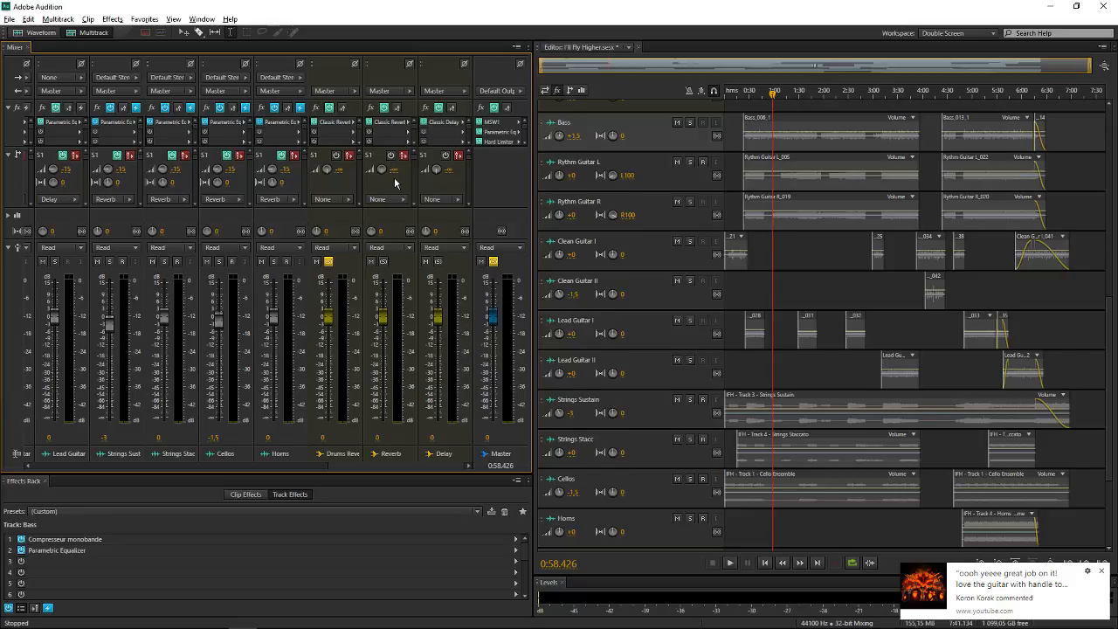
{"action": "left_click", "coordinate": [395, 179]}
{"action": "double_click", "coordinate": [393, 122]}
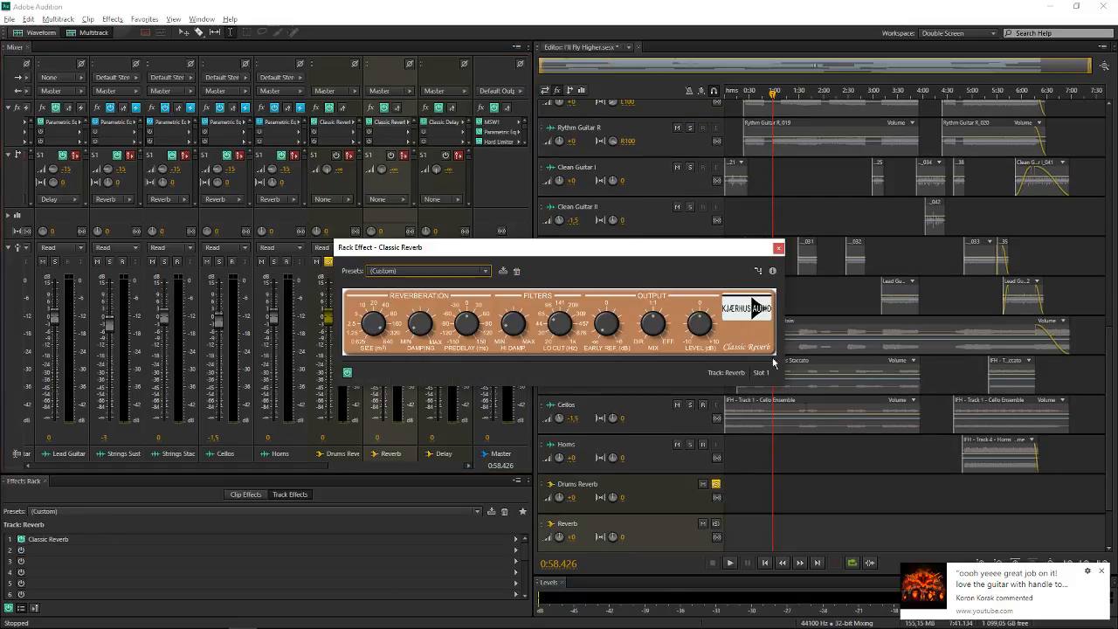
{"action": "left_click", "coordinate": [778, 247]}
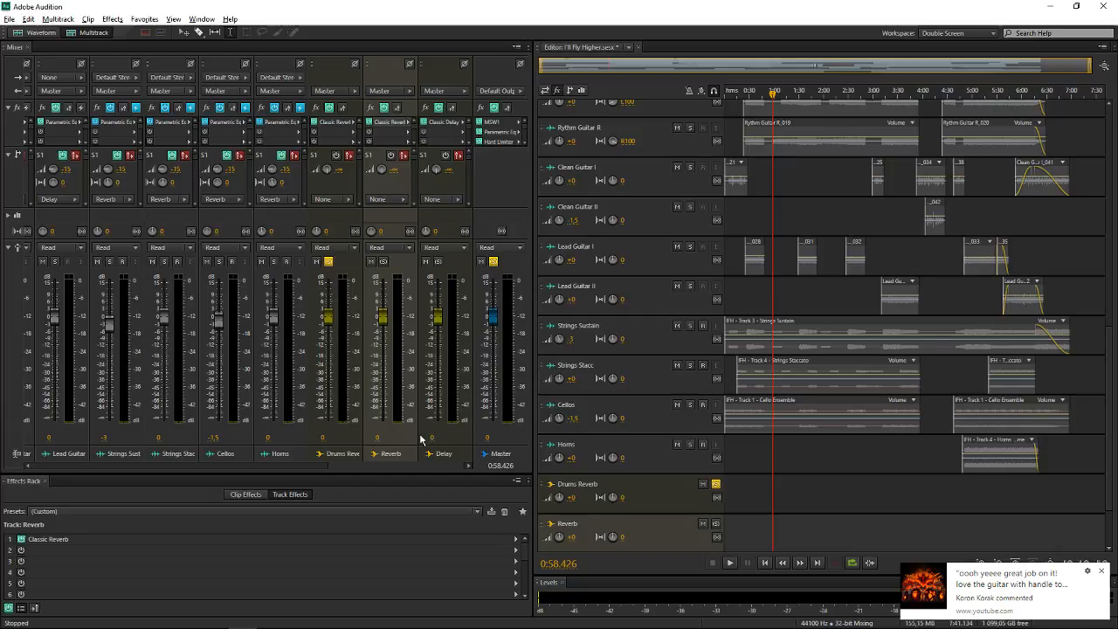
Select the Drums Reverb, Reverb and Delay buses one after another in the Mixer to identify them
{"action": "left_click", "coordinate": [341, 443]}
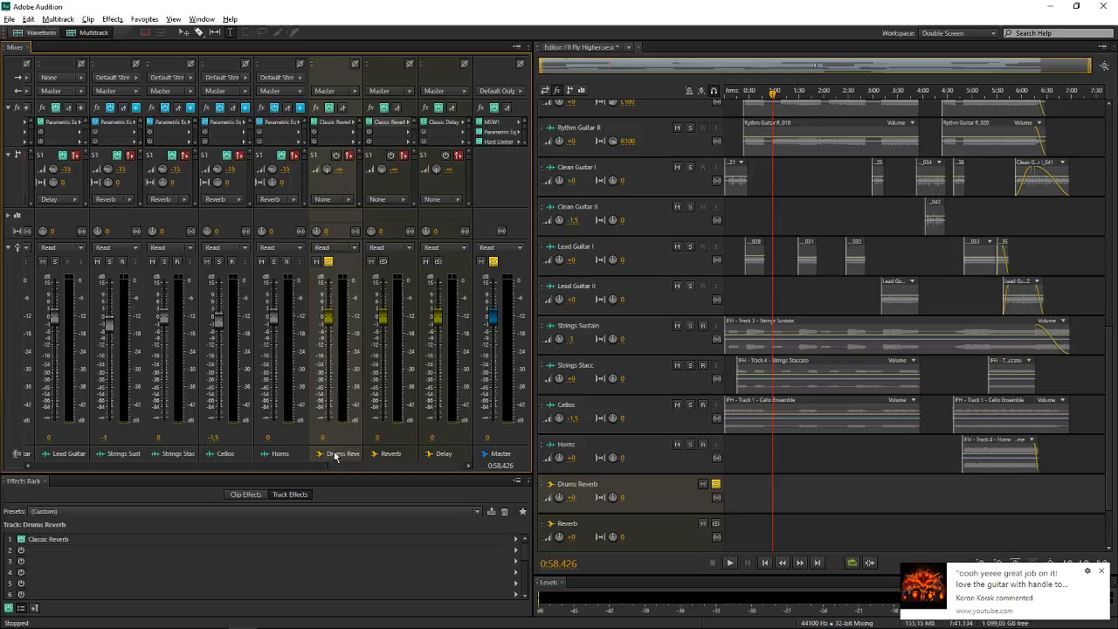
{"action": "left_click", "coordinate": [411, 430]}
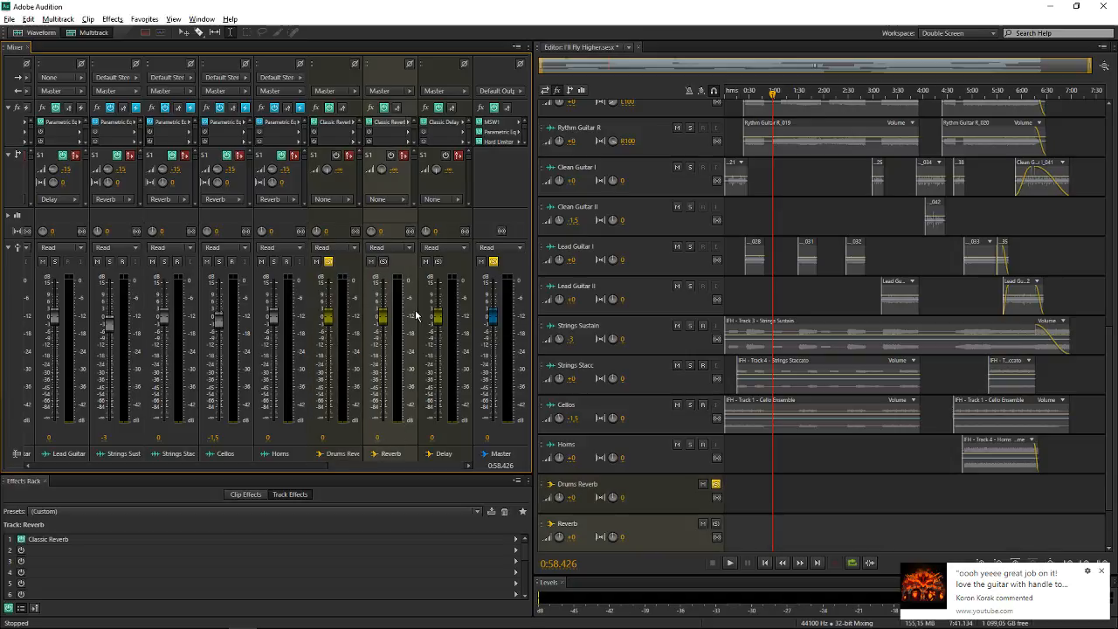
{"action": "left_click", "coordinate": [463, 439]}
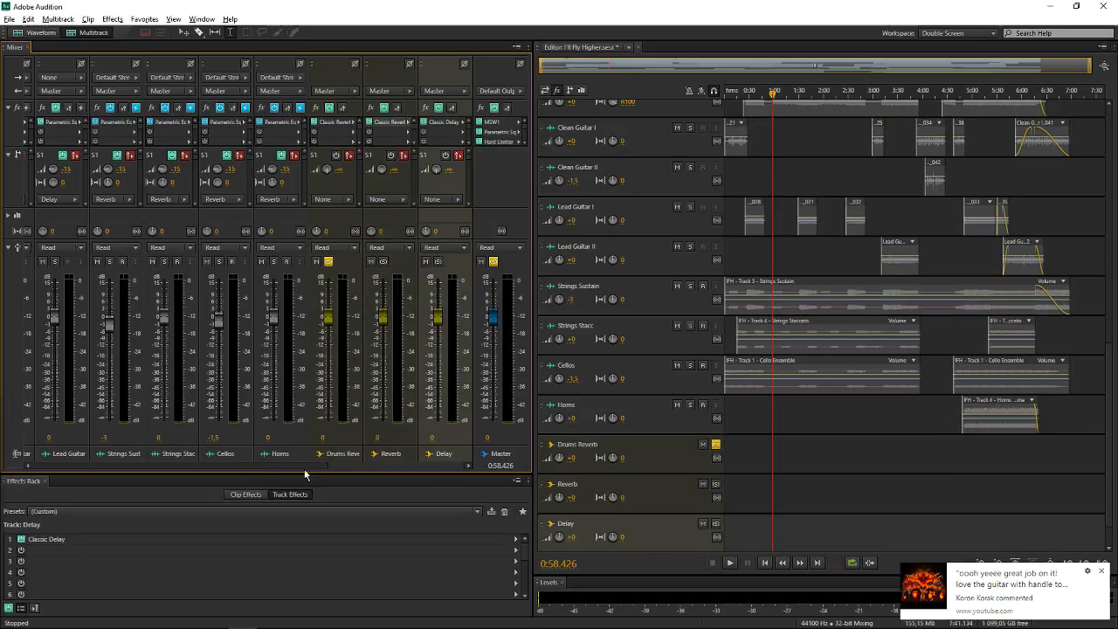
Set both the Reverb and Delay sends of the VOX bus to None in the Mixer
{"action": "mouse_move", "coordinate": [341, 467]}
{"action": "left_mouse_down"}
{"action": "mouse_move", "coordinate": [261, 468]}
{"action": "mouse_move", "coordinate": [303, 441]}
{"action": "mouse_move", "coordinate": [349, 462]}
{"action": "left_mouse_up"}
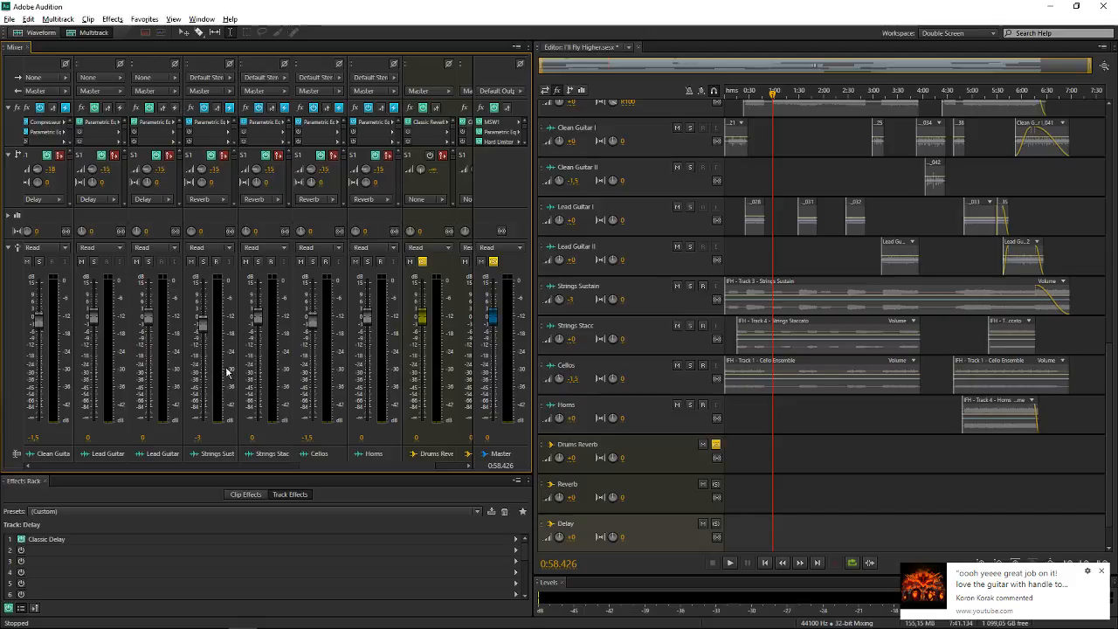
{"action": "left_click_drag", "start_coordinate": [310, 467], "coordinate": [154, 443]}
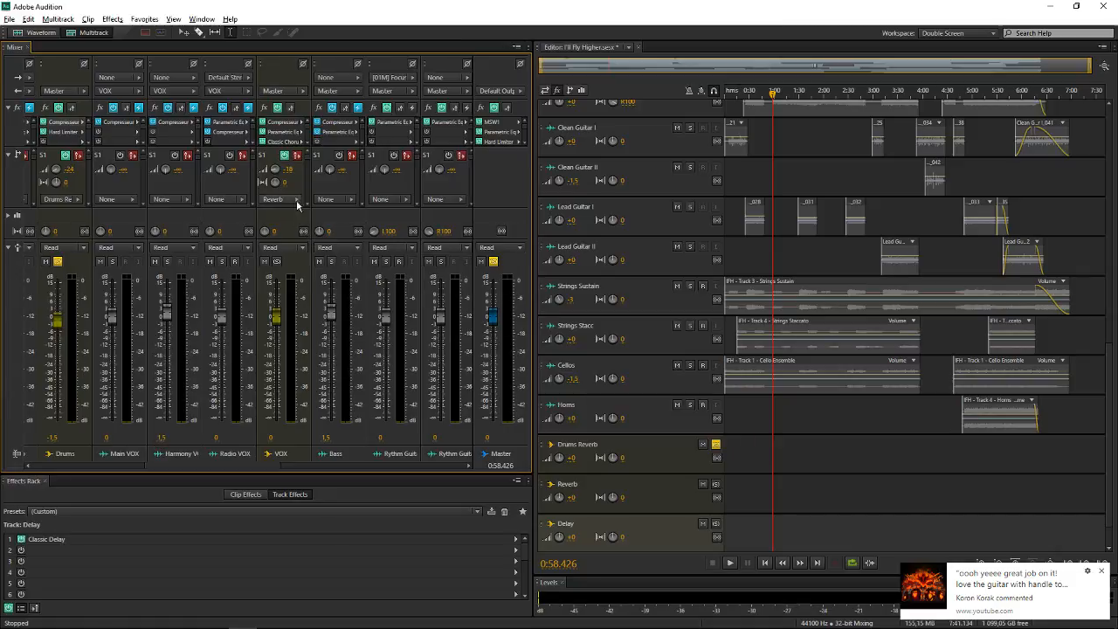
{"action": "left_click", "coordinate": [307, 206]}
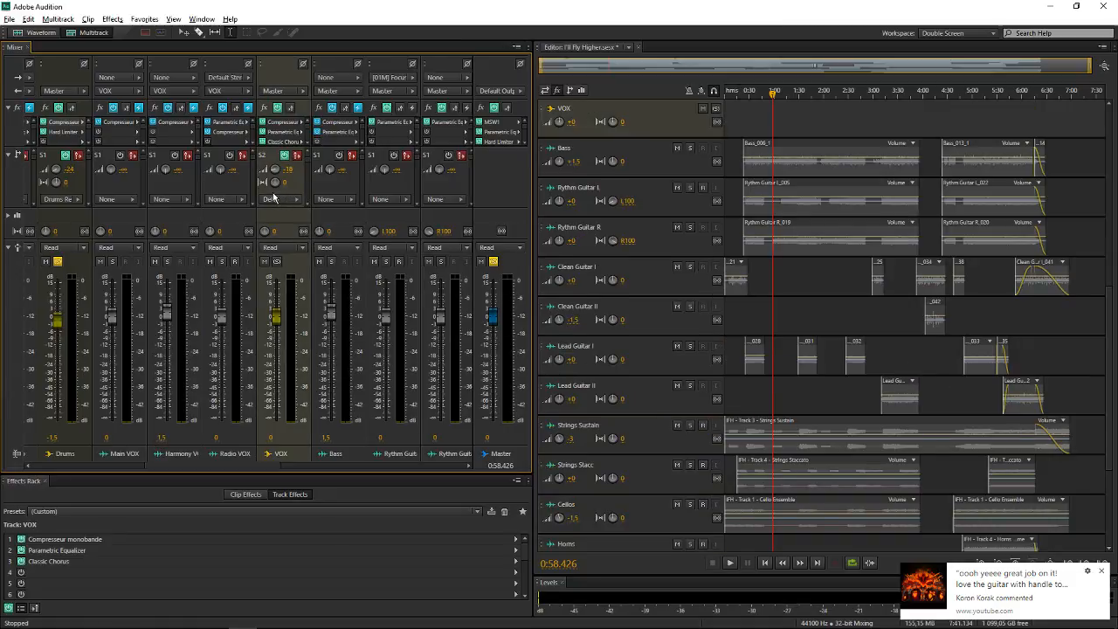
{"action": "left_click", "coordinate": [302, 197]}
{"action": "left_click", "coordinate": [311, 200]}
{"action": "left_click", "coordinate": [307, 154]}
{"action": "left_click", "coordinate": [274, 199]}
{"action": "left_click", "coordinate": [315, 202]}
Route the VOX bus's output to the Reverb bus instead of Master
{"action": "left_click", "coordinate": [282, 92]}
{"action": "mouse_move", "coordinate": [344, 128]}
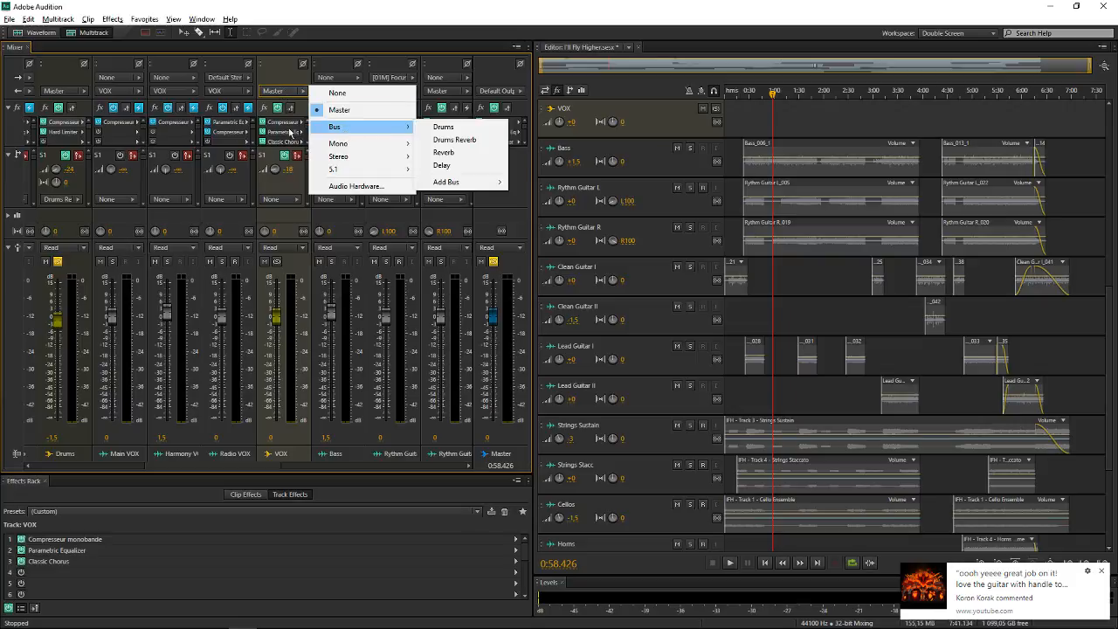
{"action": "left_click", "coordinate": [281, 89]}
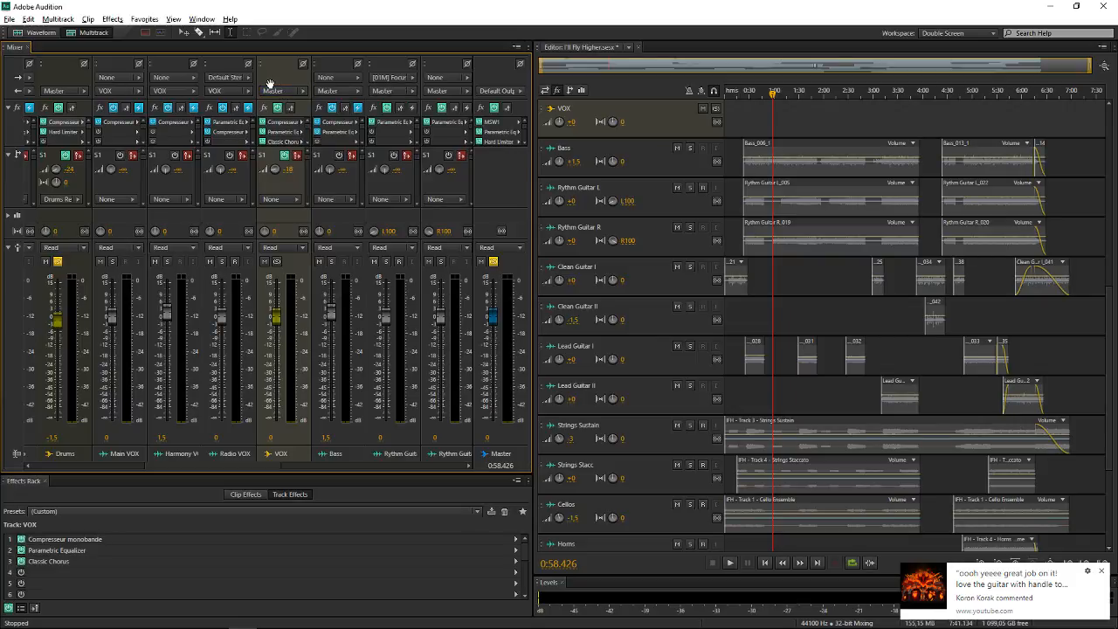
{"action": "left_click", "coordinate": [280, 91]}
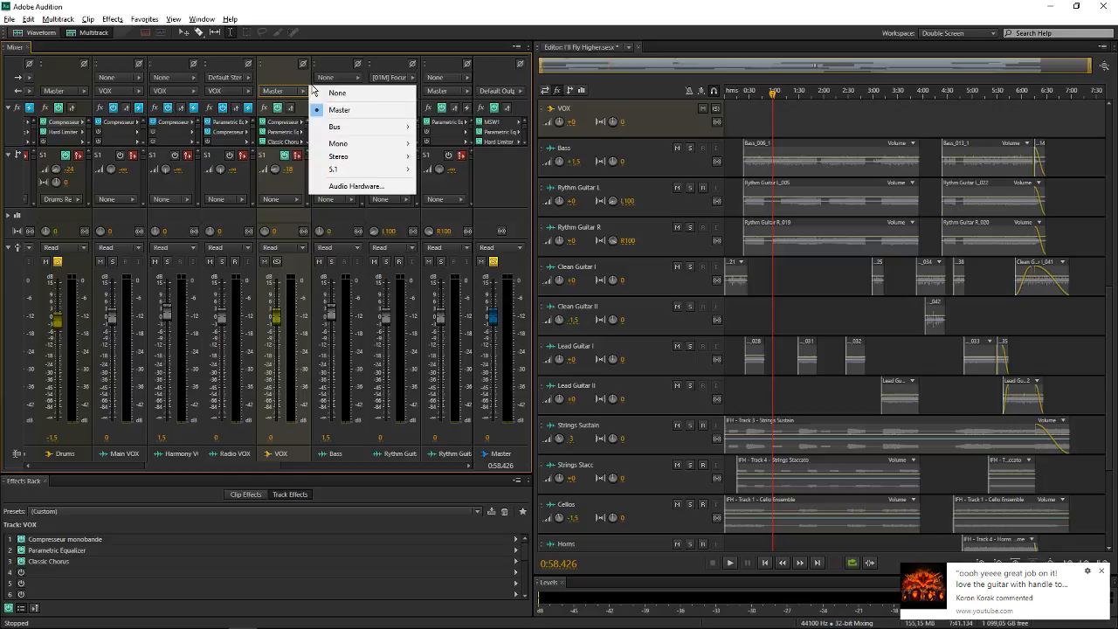
{"action": "mouse_move", "coordinate": [362, 131]}
{"action": "left_click", "coordinate": [472, 154]}
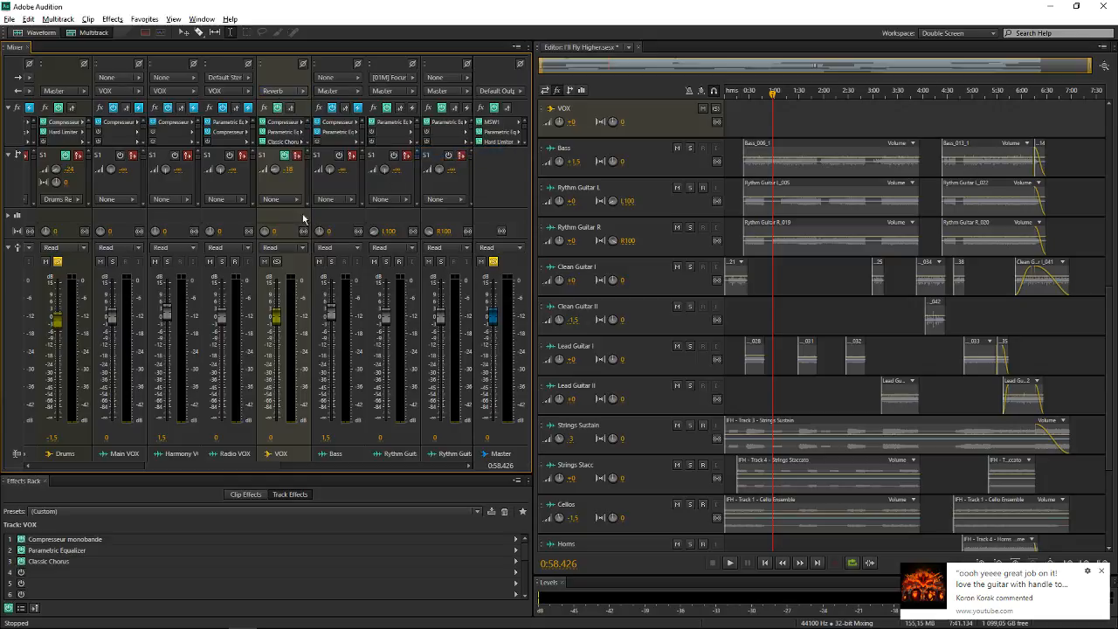
Solo the VOX bus and turn off solo on the Drums bus
{"action": "left_click", "coordinate": [276, 261]}
{"action": "scroll", "coordinate": [699, 235], "scroll_direction": "up", "scroll_amount": 8}
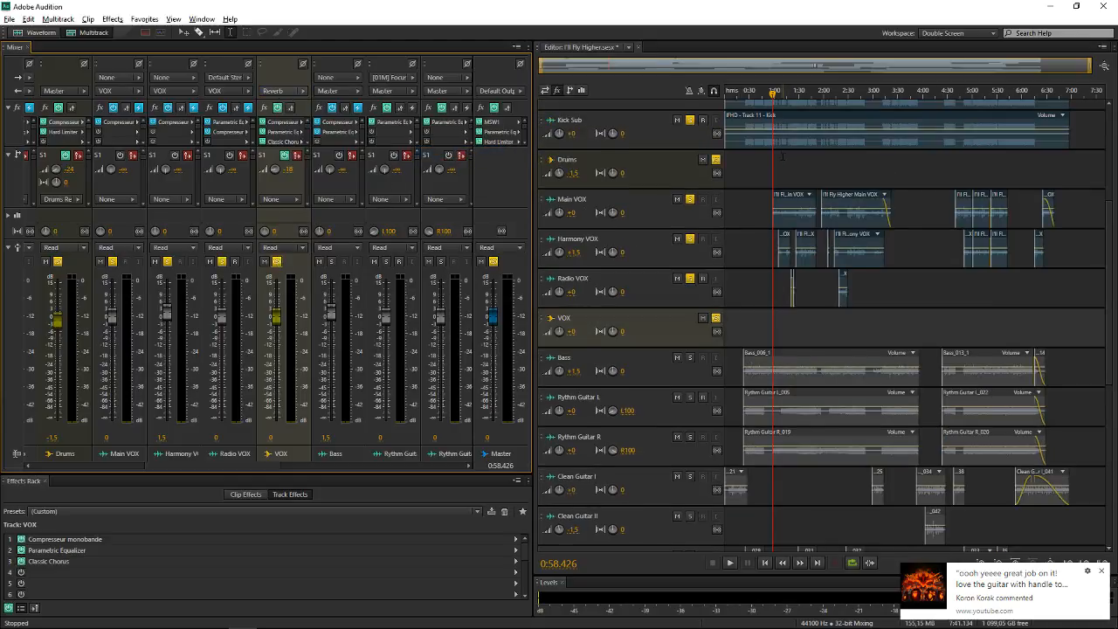
{"action": "left_click", "coordinate": [716, 230]}
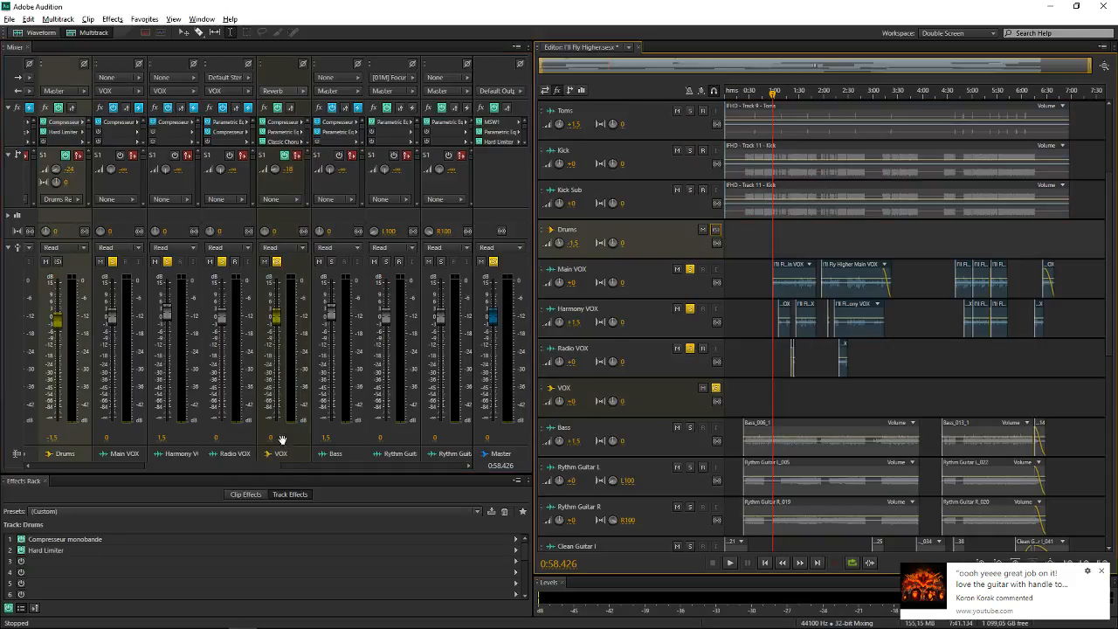
Play the soloed vocals and check the signal level on the Reverb bus's meter in the Mixer
{"action": "left_click_drag", "start_coordinate": [261, 465], "coordinate": [266, 462]}
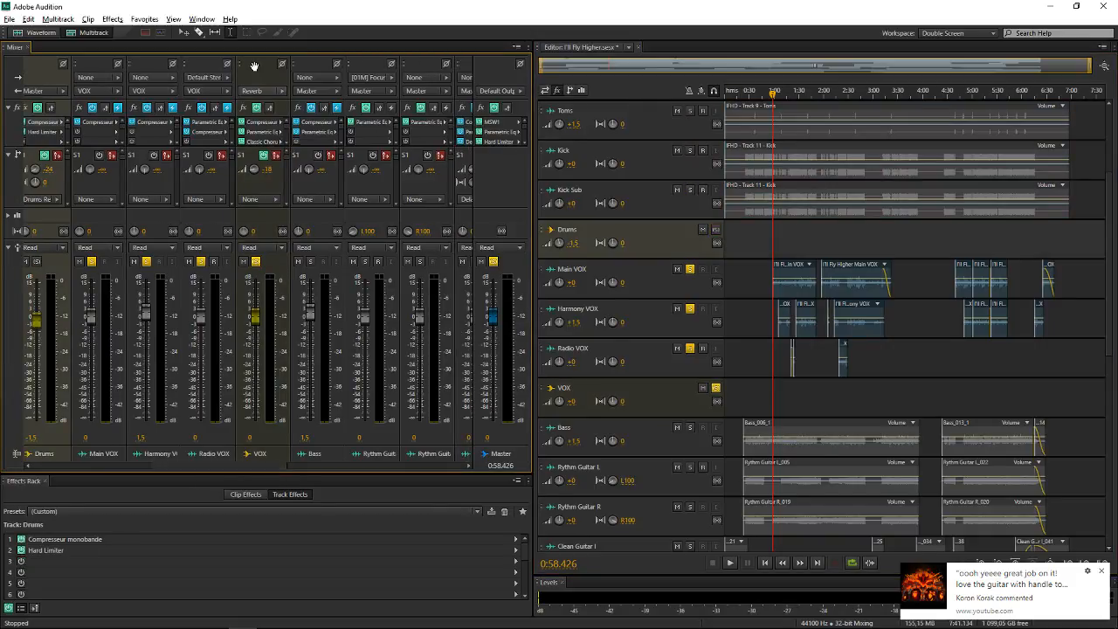
{"action": "left_click", "coordinate": [759, 341]}
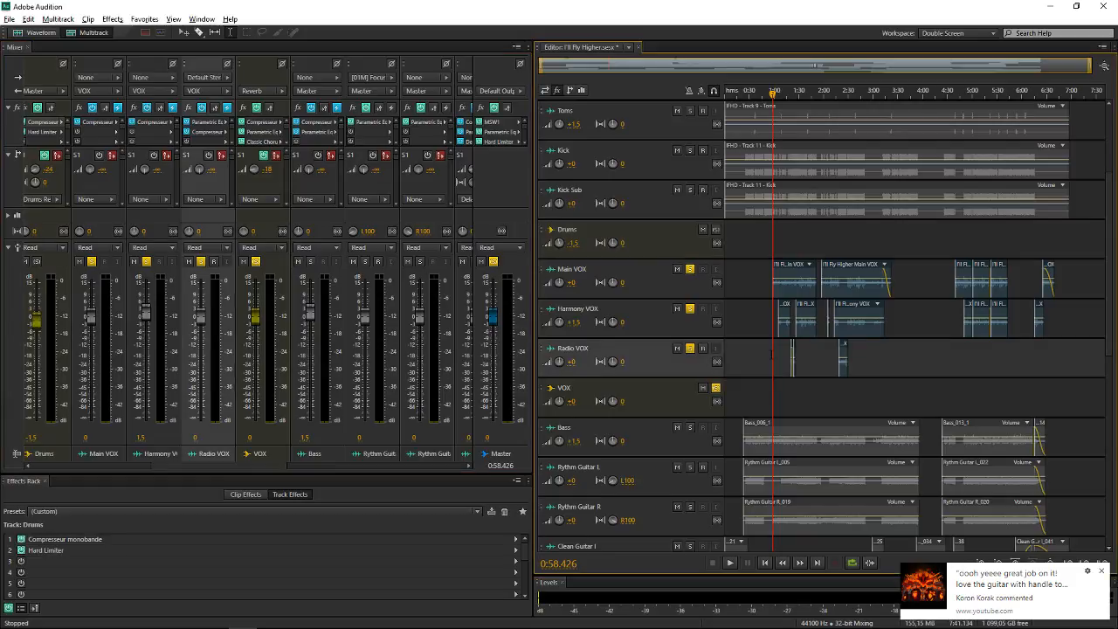
{"action": "key", "text": "space"}
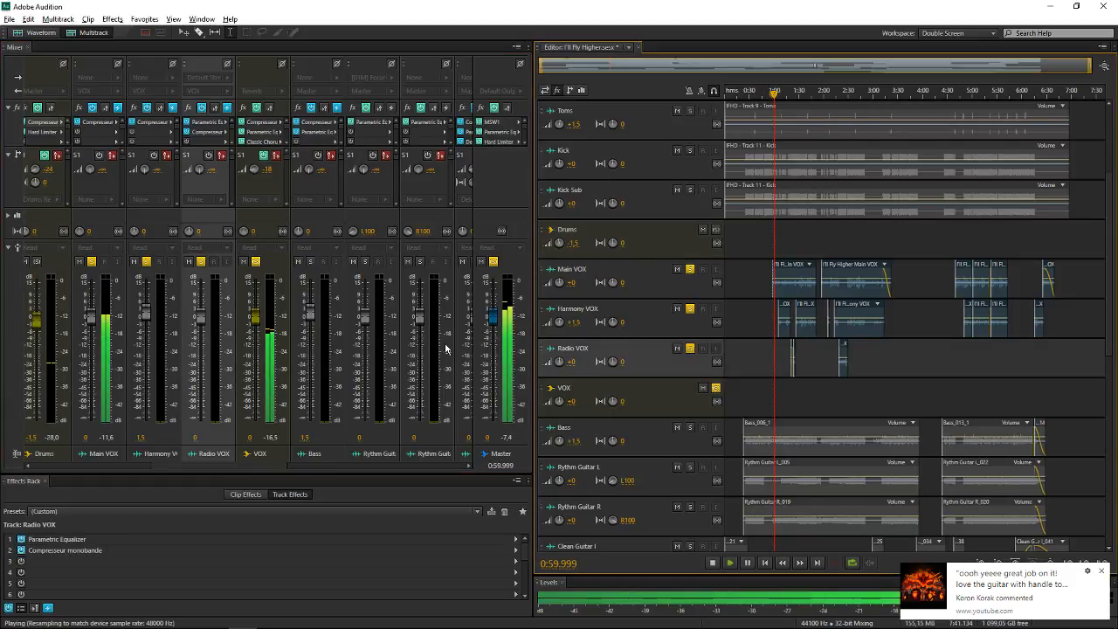
{"action": "left_click", "coordinate": [454, 463]}
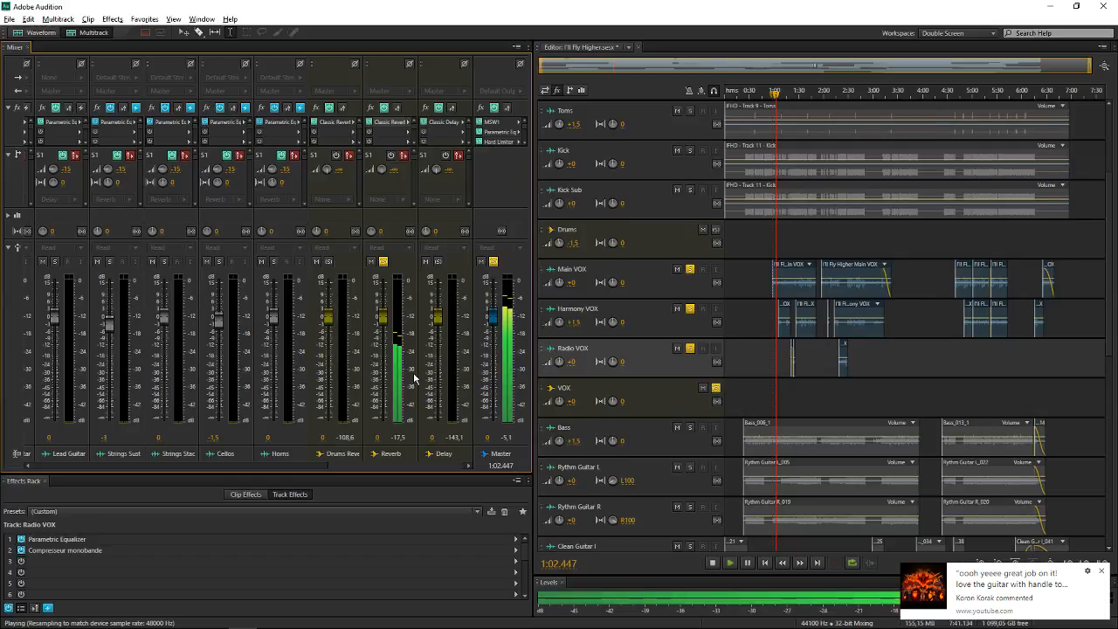
Pull the Reverb bus fader down to -∞ during playback, return it to 0, and open the bus's Classic Reverb effect
{"action": "left_click_drag", "start_coordinate": [382, 316], "coordinate": [387, 410]}
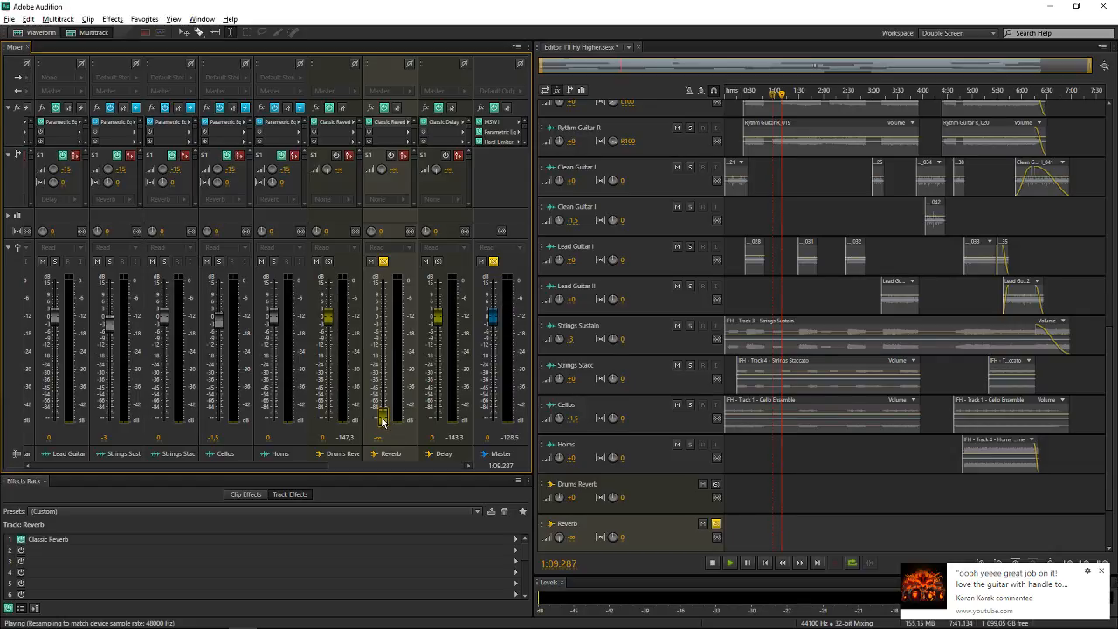
{"action": "left_click_drag", "start_coordinate": [381, 419], "coordinate": [382, 319]}
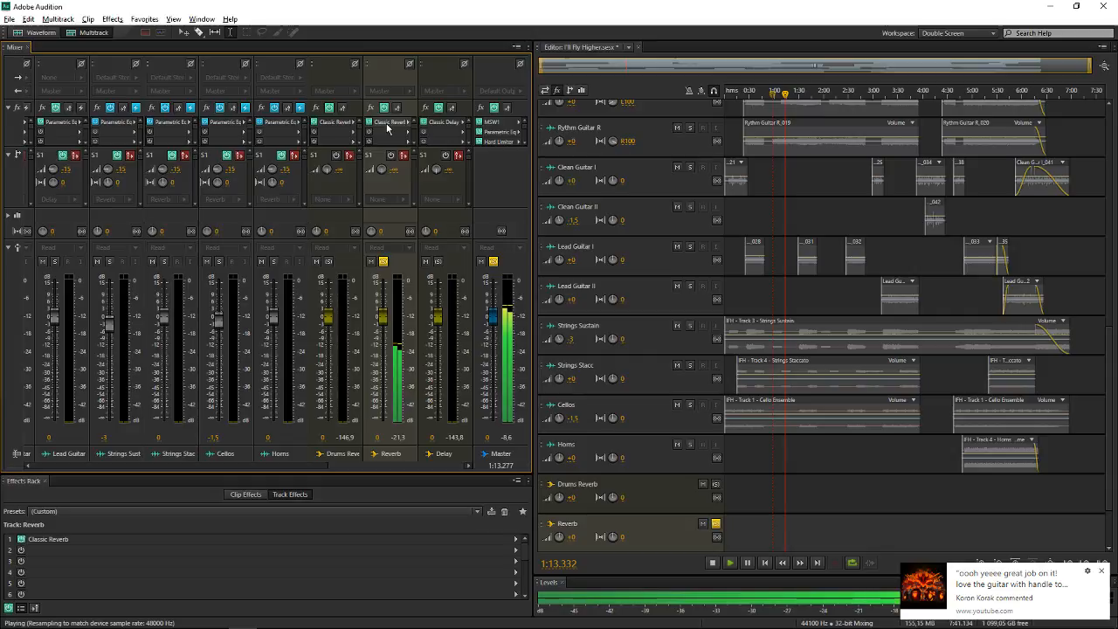
{"action": "double_click", "coordinate": [388, 121]}
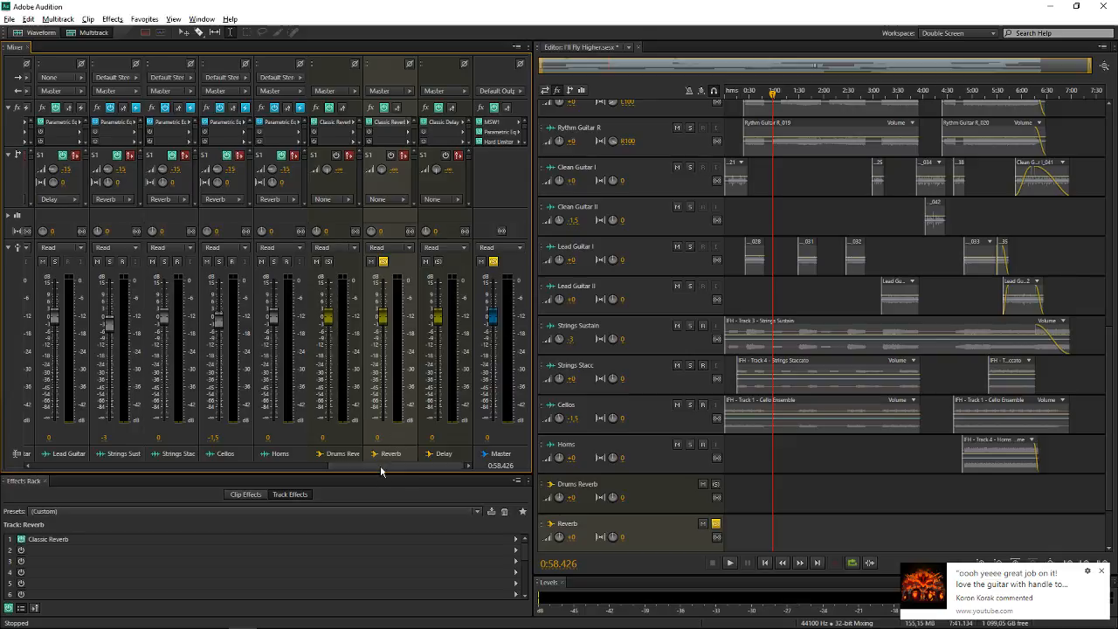
Route the VOX bus's output back to Master
{"action": "left_click_drag", "start_coordinate": [380, 472], "coordinate": [235, 463]}
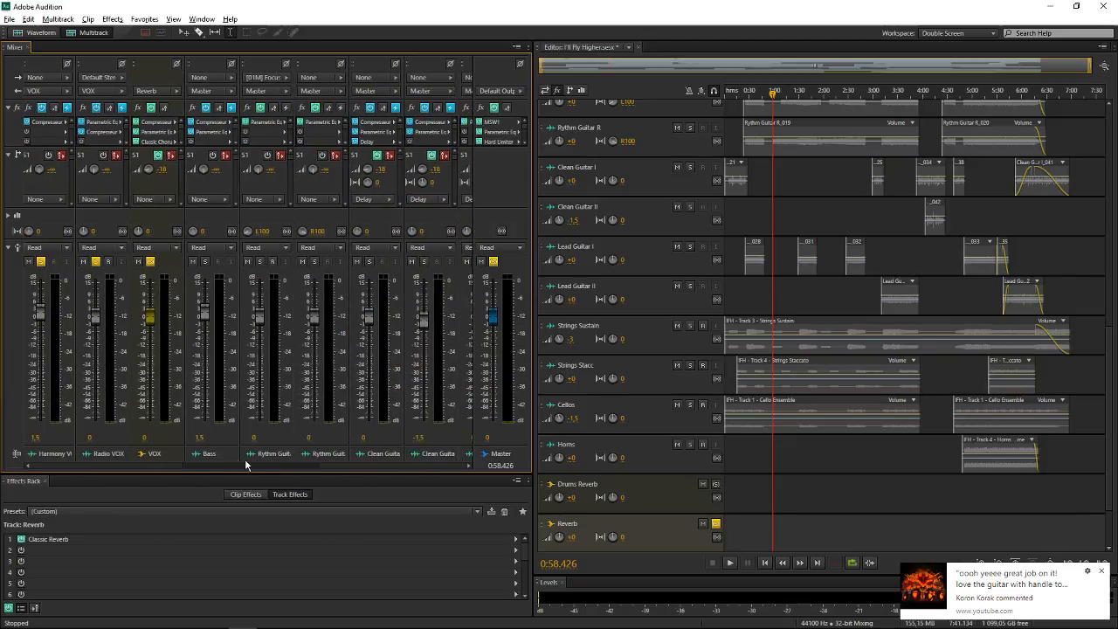
{"action": "scroll", "coordinate": [249, 462], "scroll_direction": "left", "scroll_amount": 5}
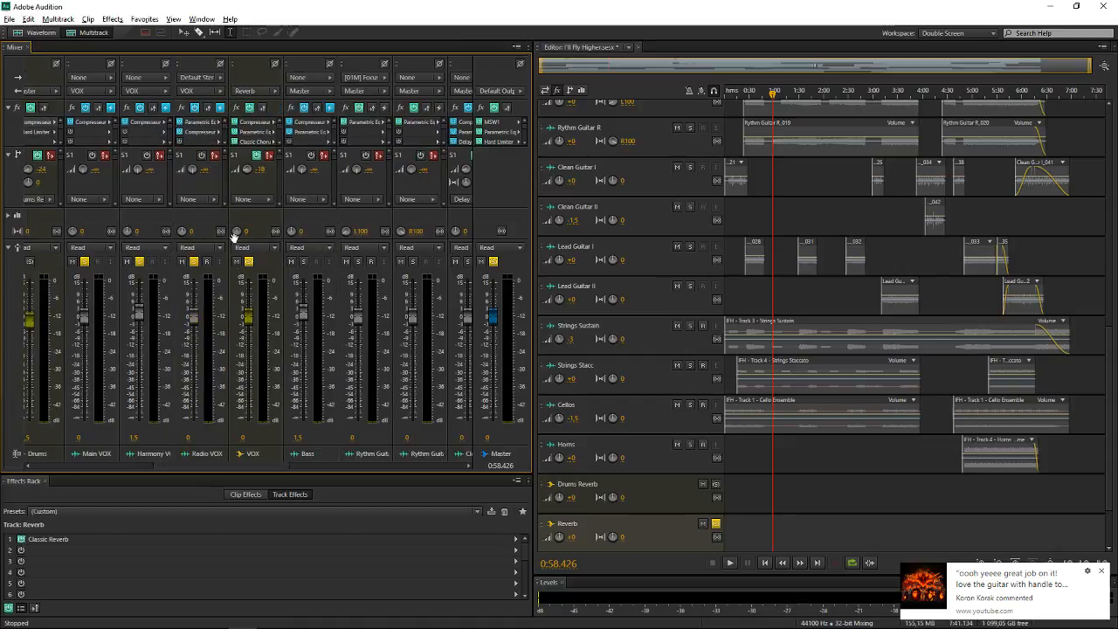
{"action": "left_click", "coordinate": [262, 93]}
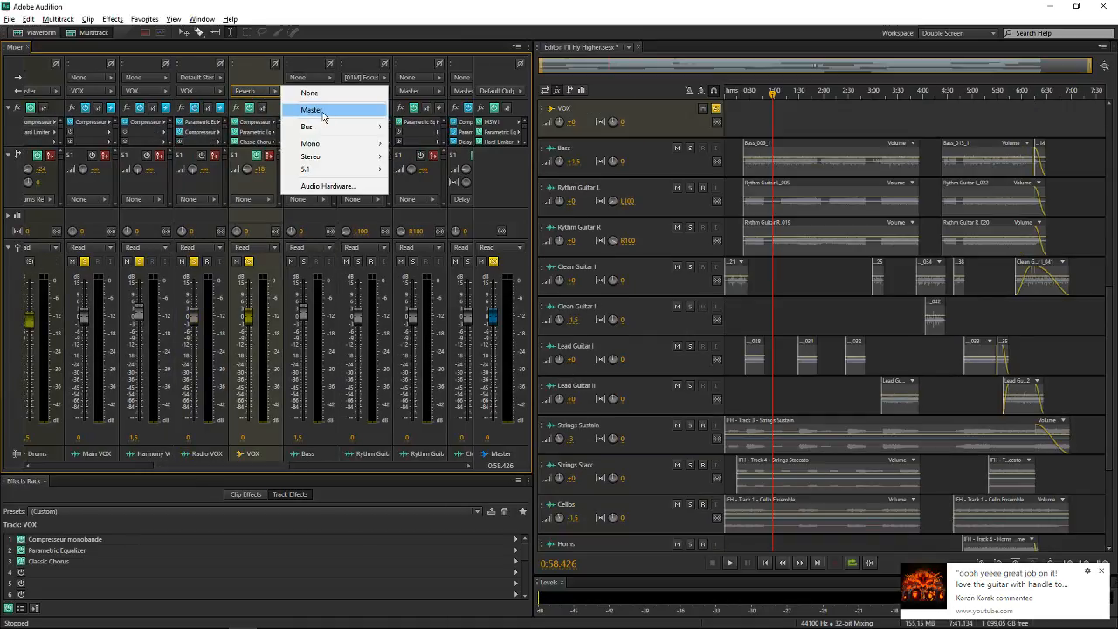
{"action": "left_click", "coordinate": [323, 111]}
Assign the VOX bus's first send to Reverb and its second send to Delay
{"action": "left_click", "coordinate": [266, 199]}
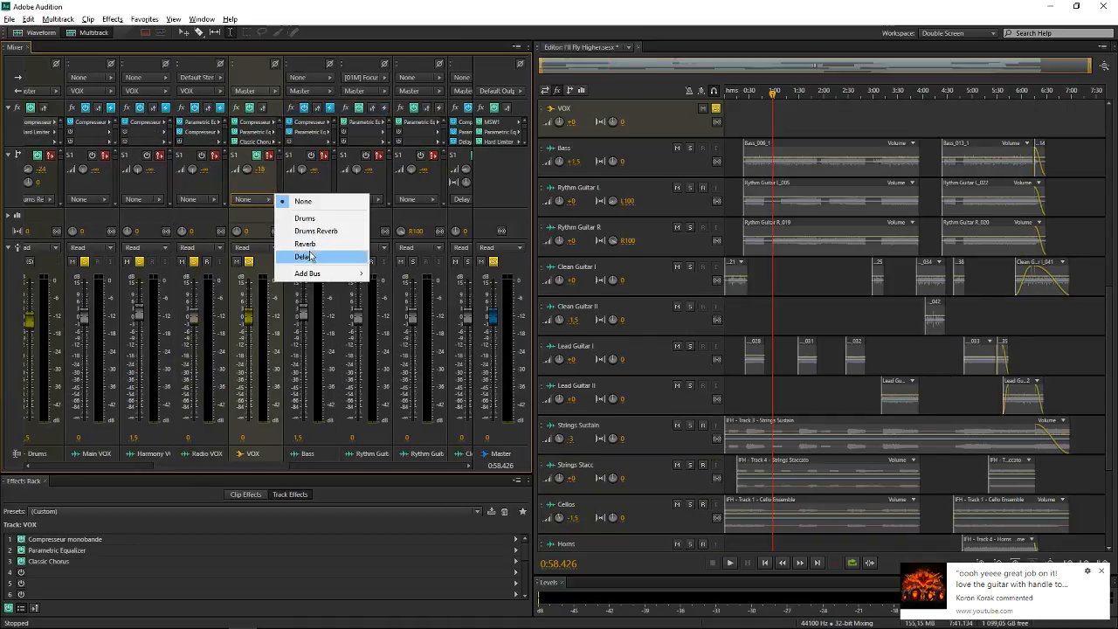
{"action": "left_click", "coordinate": [308, 245]}
{"action": "scroll", "coordinate": [274, 202], "scroll_direction": "down", "scroll_amount": 1}
{"action": "left_click", "coordinate": [256, 202]}
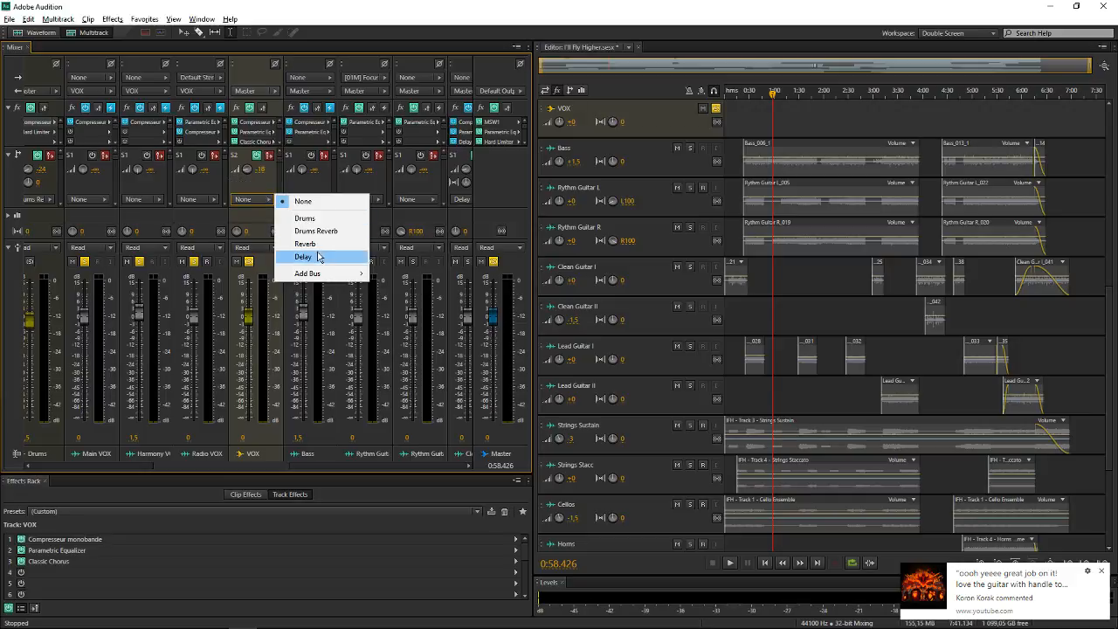
{"action": "left_click", "coordinate": [305, 244]}
{"action": "left_click", "coordinate": [261, 200]}
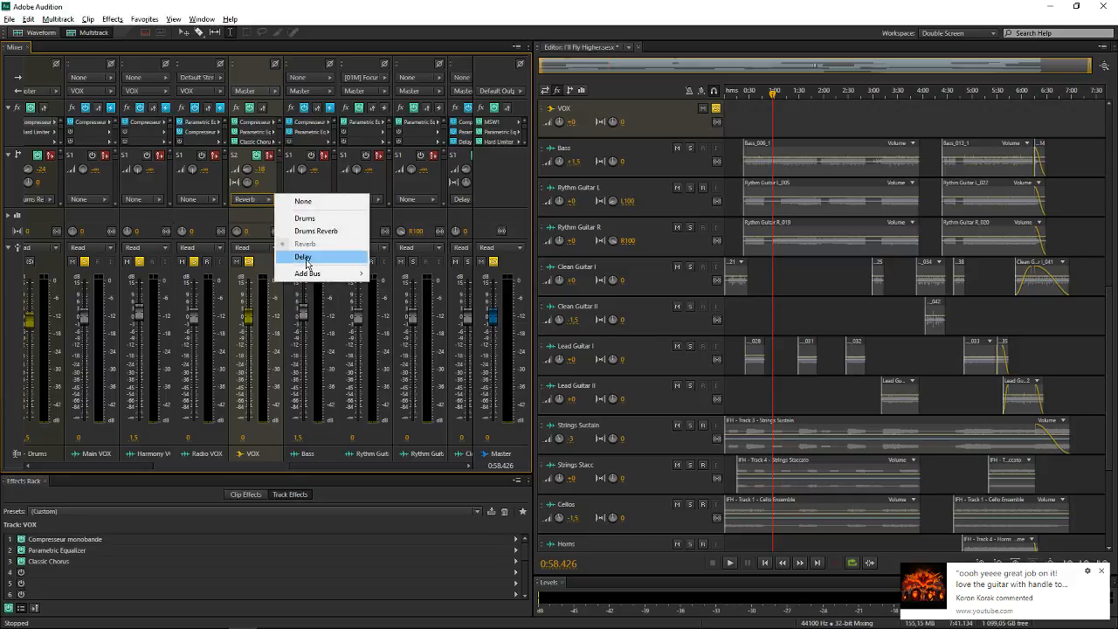
{"action": "left_click", "coordinate": [307, 262]}
Play the soloed vocals to hear the VOX bus with its sends, compare the Mixer meters, and stop playback
{"action": "scroll", "coordinate": [258, 157], "scroll_direction": "up", "scroll_amount": 1}
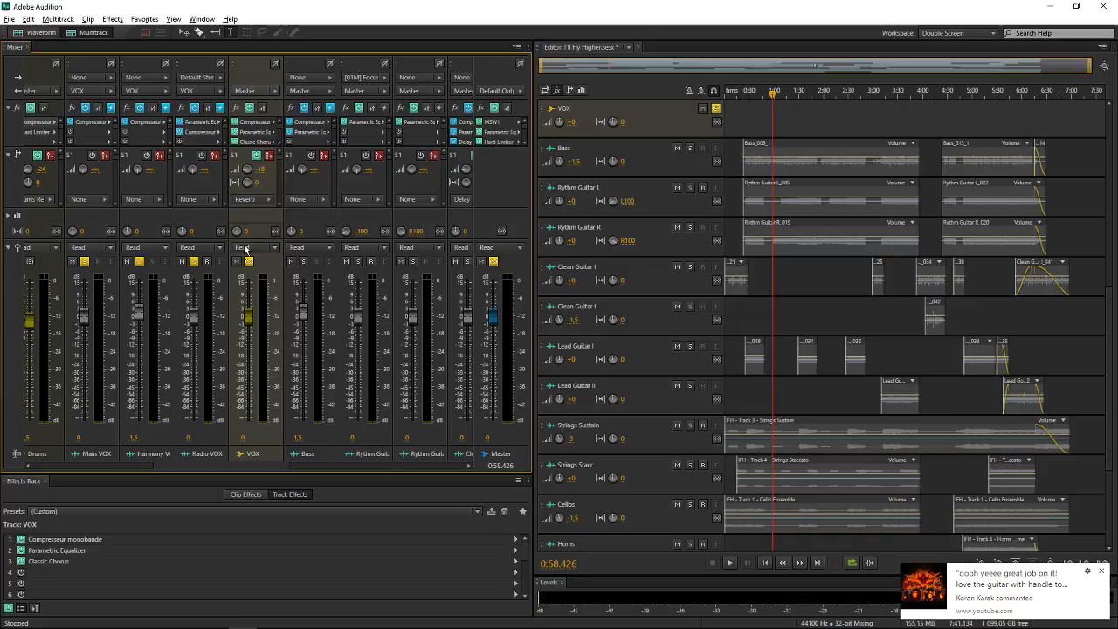
{"action": "scroll", "coordinate": [712, 204], "scroll_direction": "up", "scroll_amount": 5}
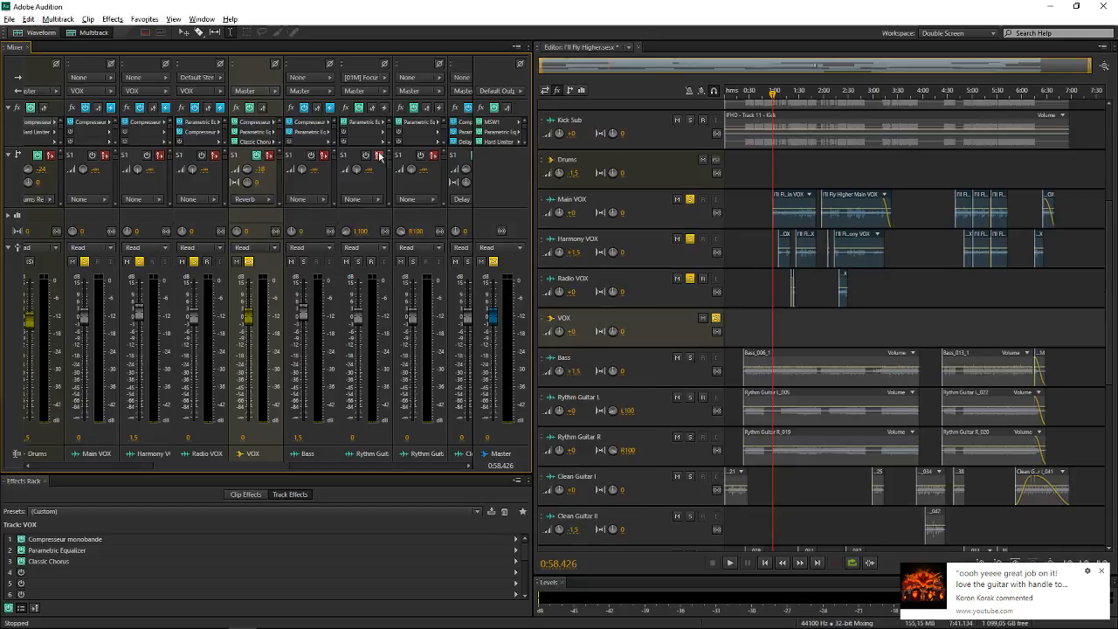
{"action": "key", "text": "space"}
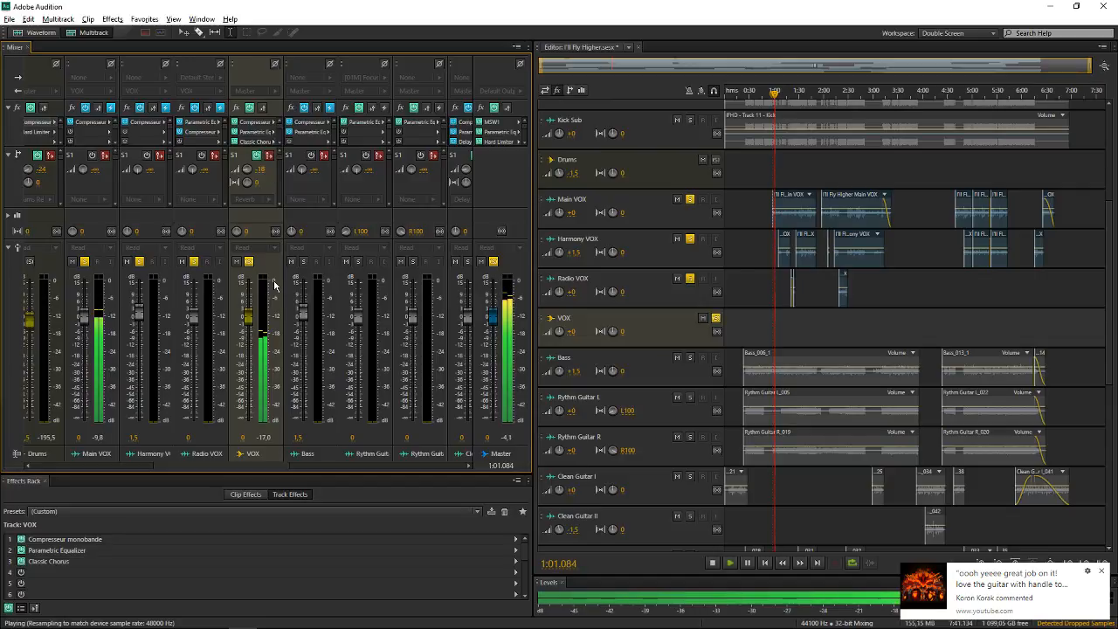
{"action": "left_click_drag", "start_coordinate": [327, 460], "coordinate": [200, 426]}
{"action": "key", "text": "space"}
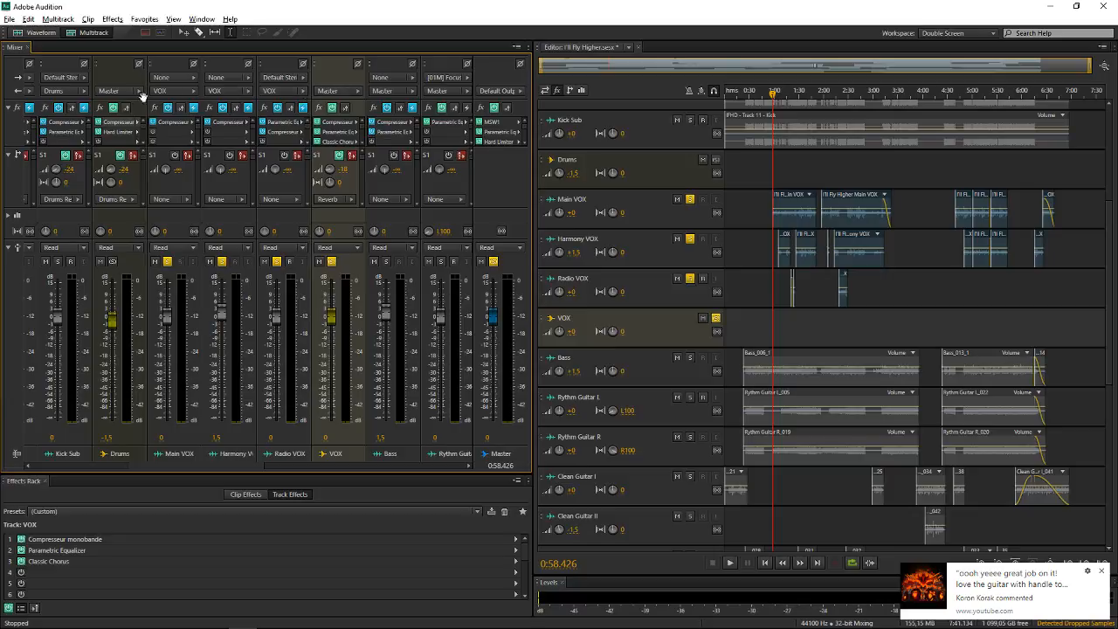
Review the VOX bus's available output destinations, including the Mono hardware outputs, without changing the Master routing
{"action": "left_click", "coordinate": [354, 92]}
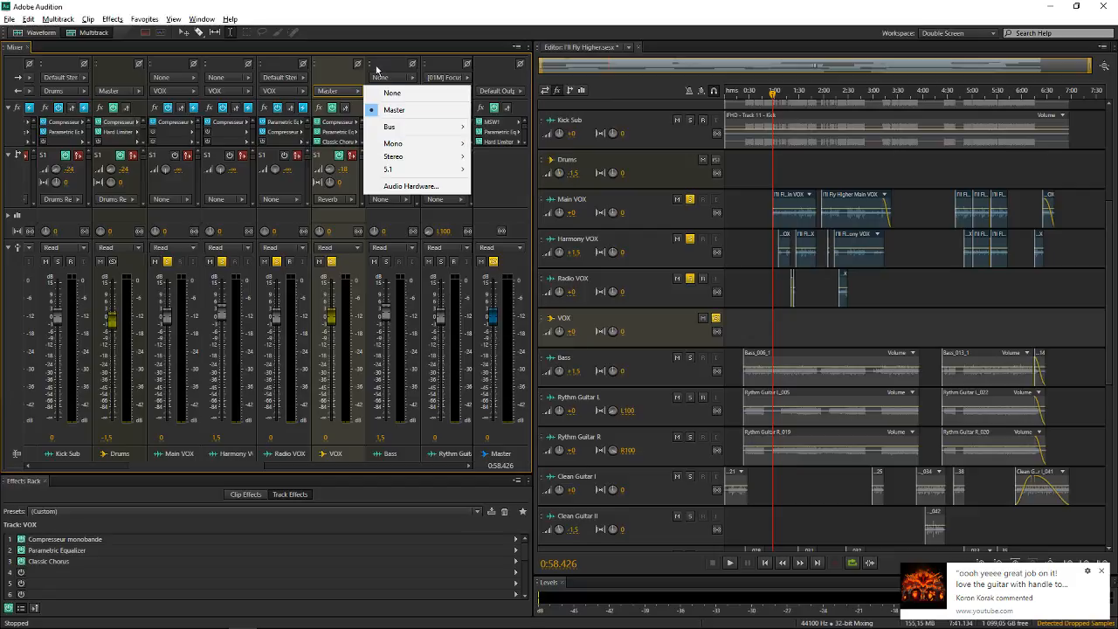
{"action": "mouse_move", "coordinate": [412, 133]}
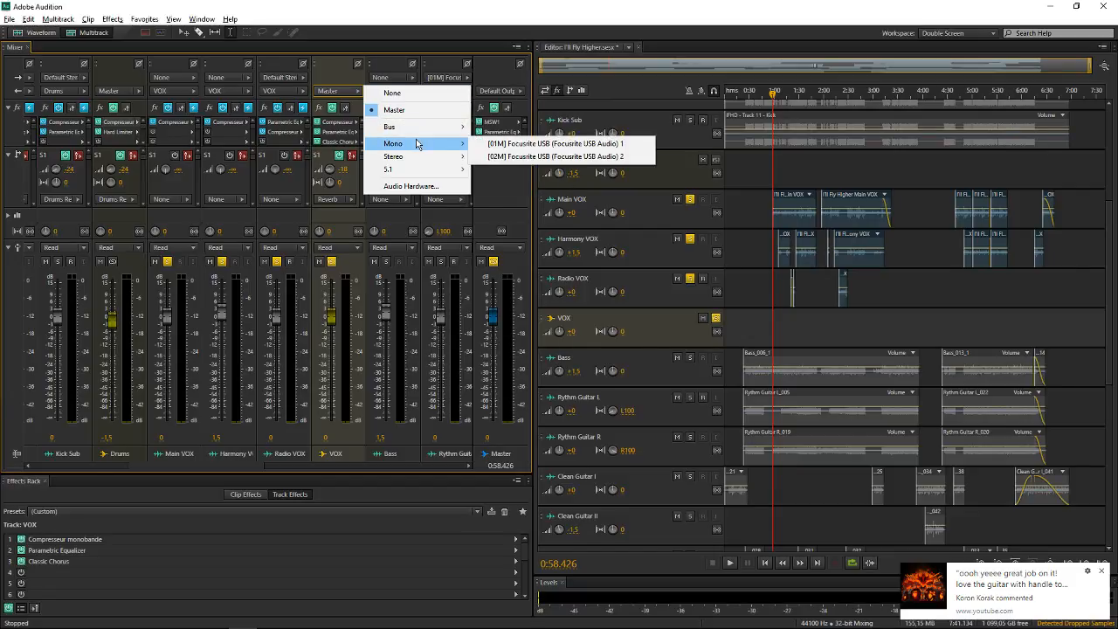
{"action": "left_click", "coordinate": [341, 214]}
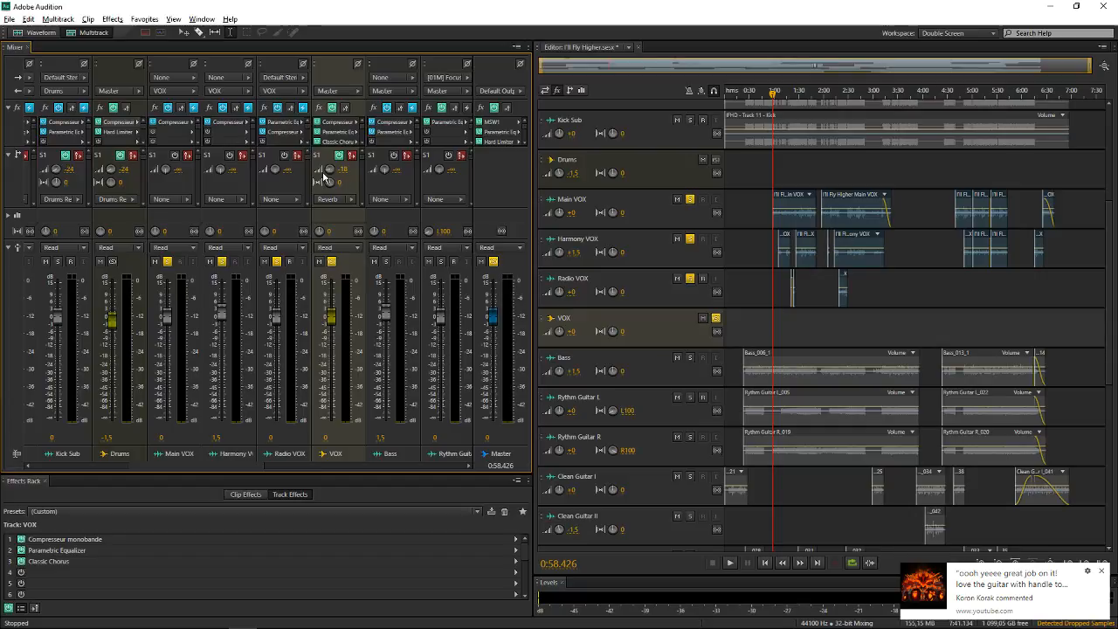
Play the soloed vocals briefly to check the VOX bus's Reverb send level, and stop playback
{"action": "mouse_move", "coordinate": [330, 173]}
{"action": "key", "text": "space"}
{"action": "key", "text": "space"}
Expand the VOX bus's automation lane and delete its Send 1 Level keyframes near 6:15
{"action": "scroll", "coordinate": [602, 230], "scroll_direction": "up", "scroll_amount": 2}
{"action": "scroll", "coordinate": [594, 218], "scroll_direction": "up", "scroll_amount": 2}
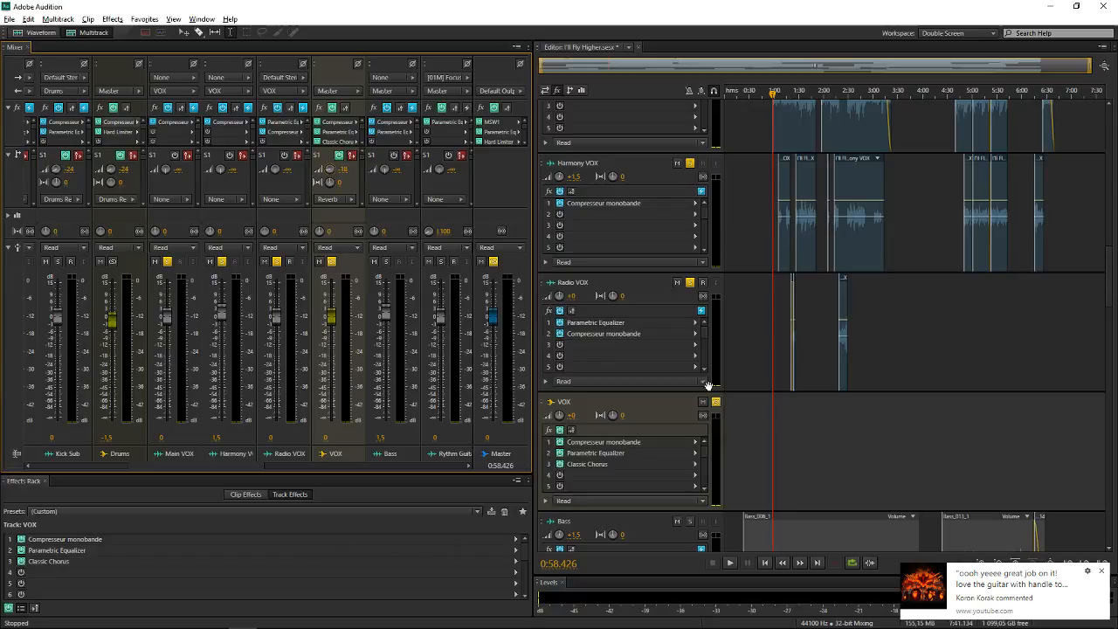
{"action": "left_click", "coordinate": [545, 500]}
{"action": "scroll", "coordinate": [873, 393], "scroll_direction": "down", "scroll_amount": 2}
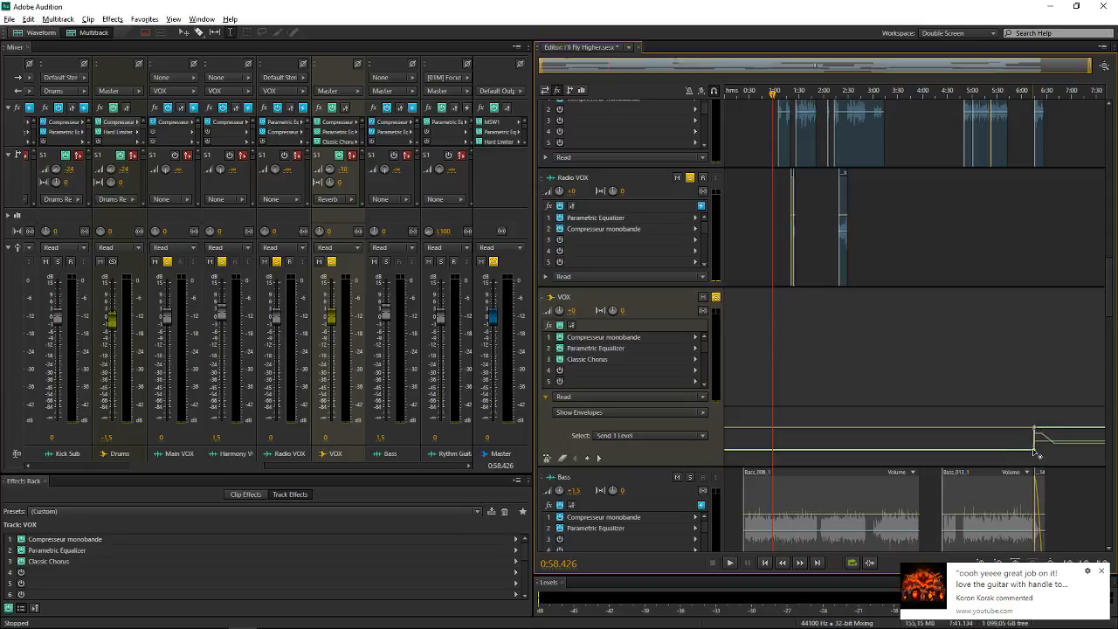
{"action": "right_click", "coordinate": [1036, 450]}
{"action": "left_click", "coordinate": [1030, 499]}
{"action": "right_click", "coordinate": [1033, 451]}
{"action": "left_click", "coordinate": [1037, 486]}
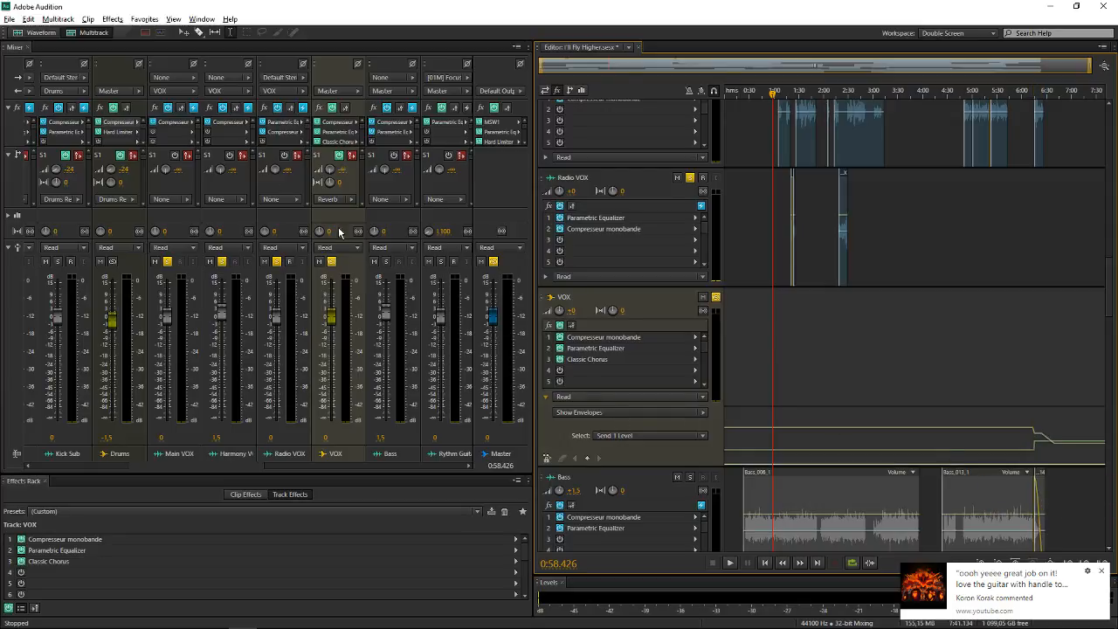
Play the soloed vocals with the VOX bus's Reverb send raised to 0 dB, and stop playback
{"action": "scroll", "coordinate": [648, 238], "scroll_direction": "down", "scroll_amount": 5}
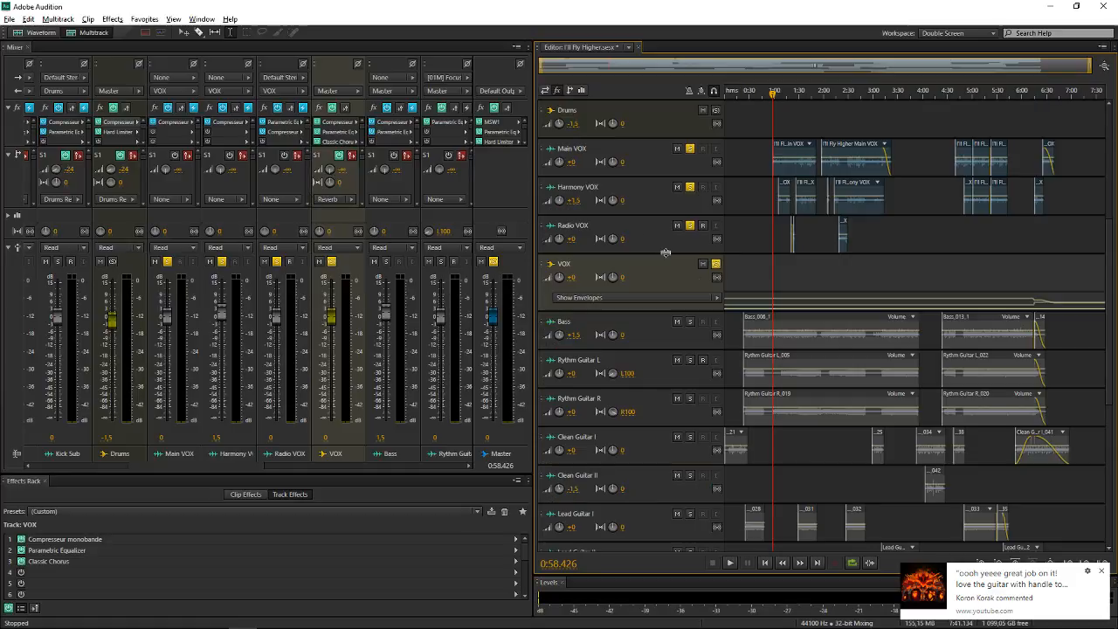
{"action": "scroll", "coordinate": [666, 253], "scroll_direction": "up", "scroll_amount": 3}
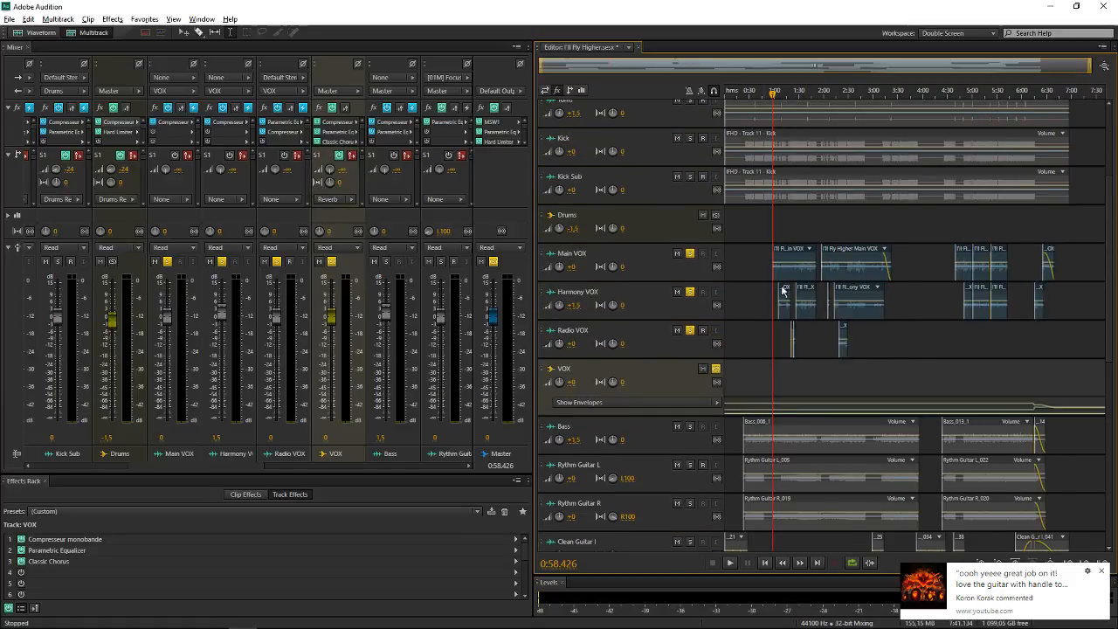
{"action": "key", "text": "space"}
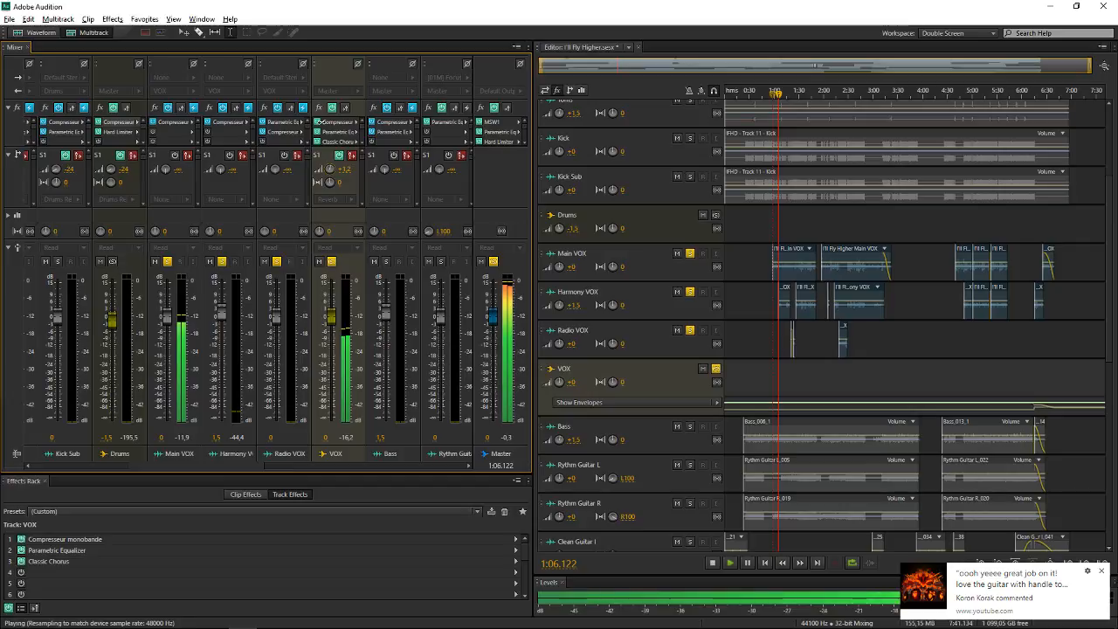
{"action": "key", "text": "space"}
Review the buses available as the VOX bus's output and examine the Drums Reverb, Reverb and Delay channels in the Mixer
{"action": "left_click", "coordinate": [343, 91]}
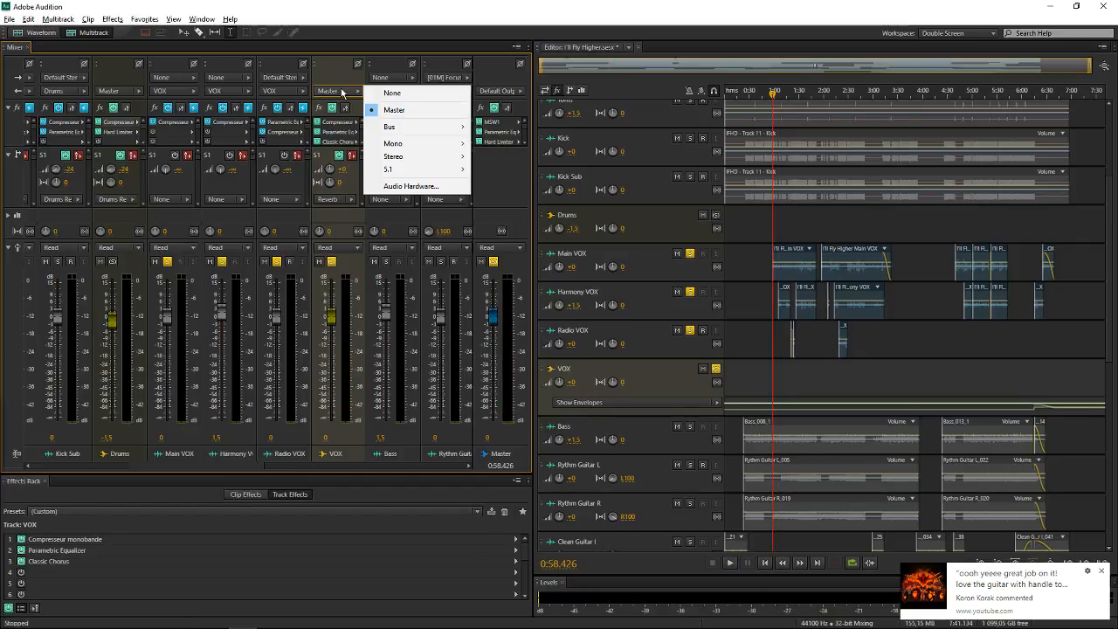
{"action": "mouse_move", "coordinate": [440, 133]}
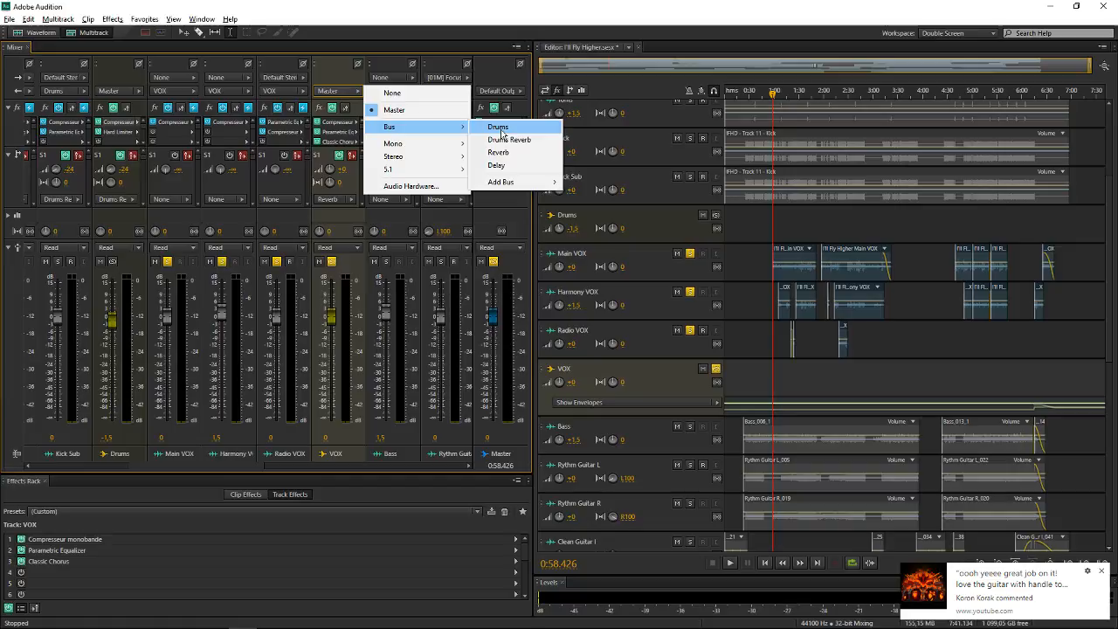
{"action": "left_click", "coordinate": [381, 222]}
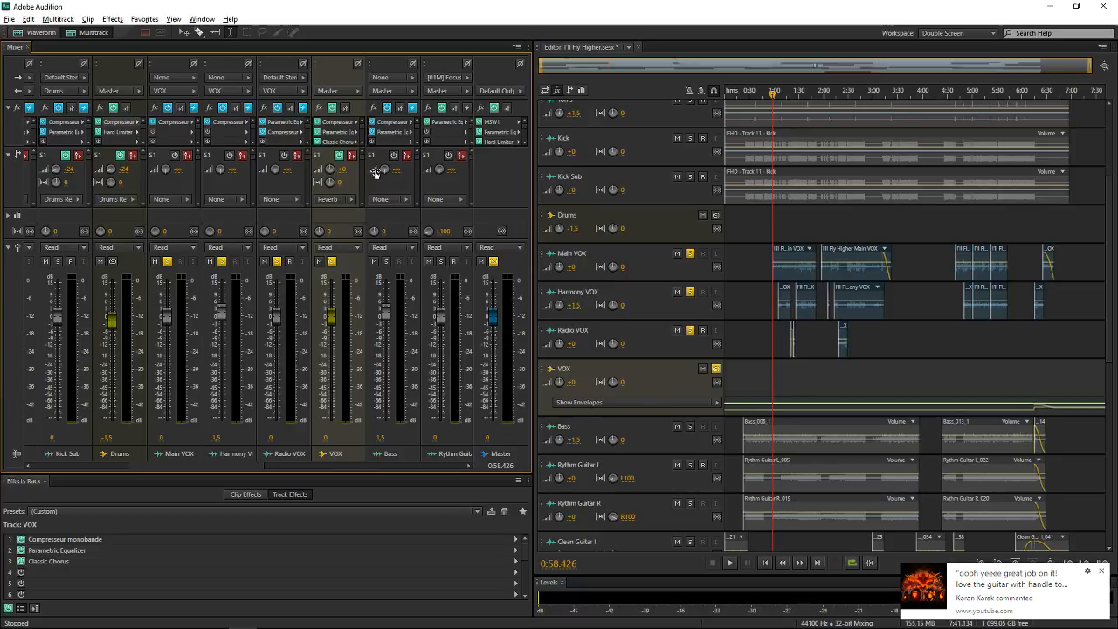
{"action": "left_click_drag", "start_coordinate": [248, 466], "coordinate": [442, 295]}
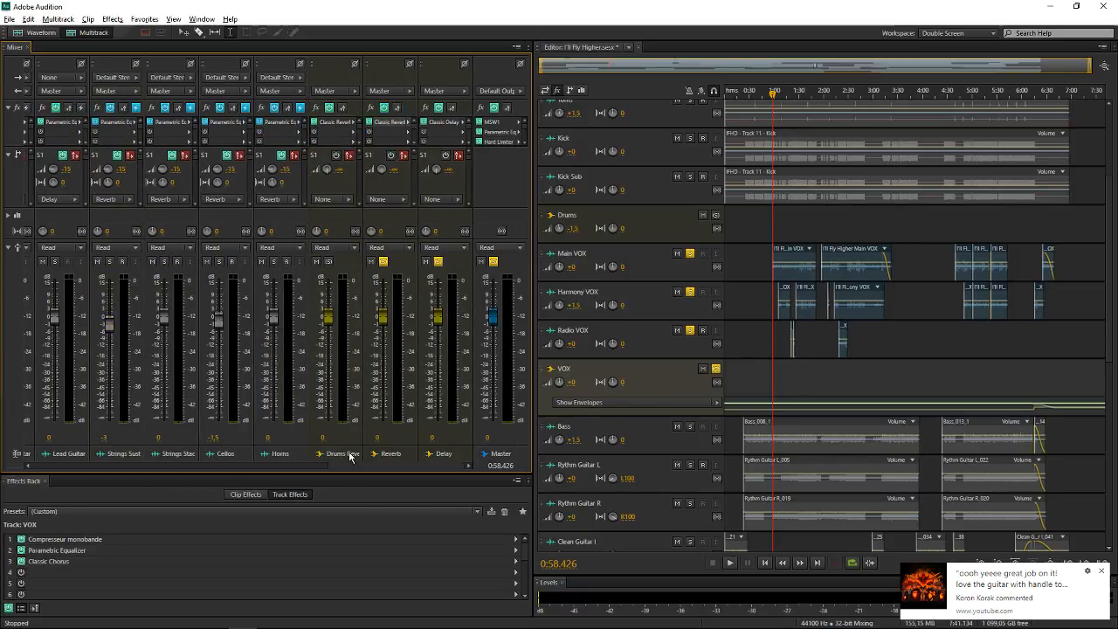
{"action": "left_click_drag", "start_coordinate": [315, 466], "coordinate": [133, 463]}
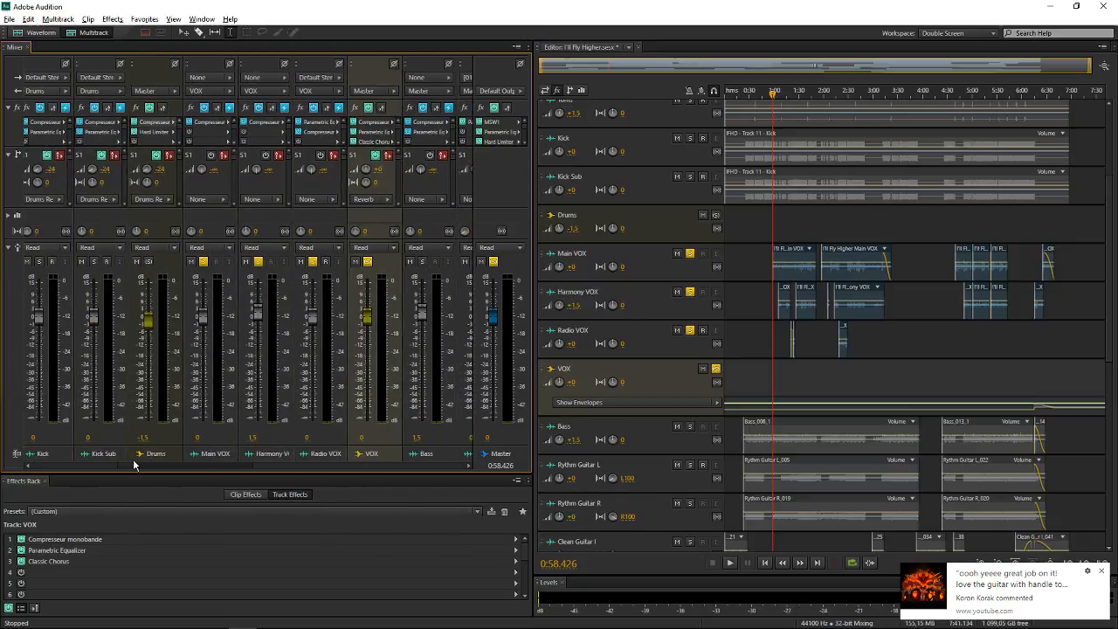
Play the soloed vocals while raising the VOX bus's Reverb send from silence, stop playback, and turn the send fully down
{"action": "key", "text": "space"}
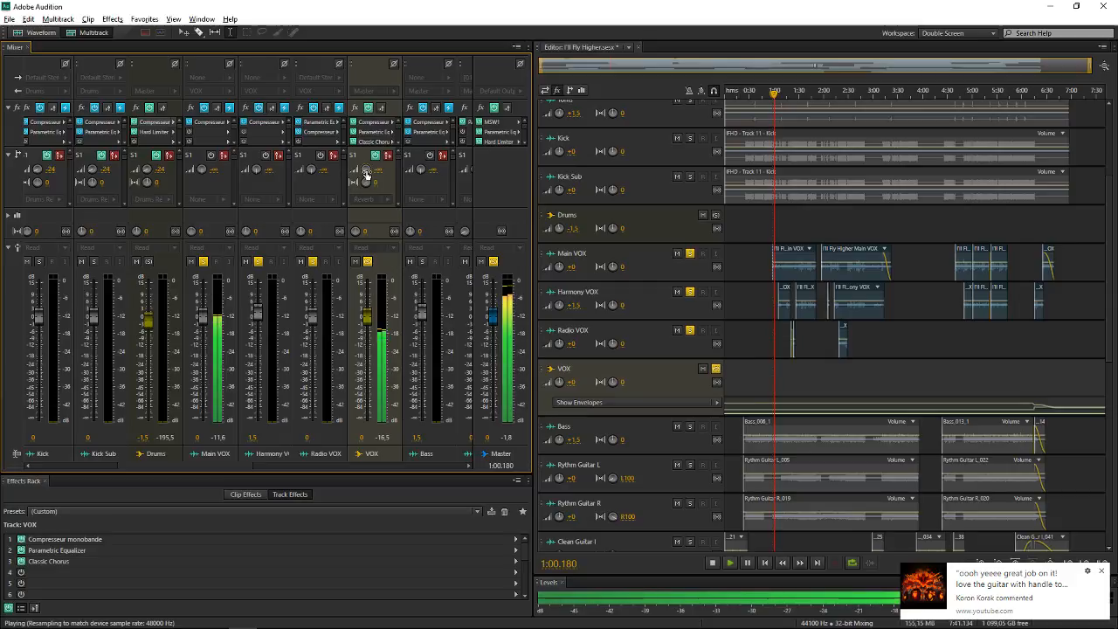
{"action": "left_click_drag", "start_coordinate": [366, 170], "coordinate": [384, 169]}
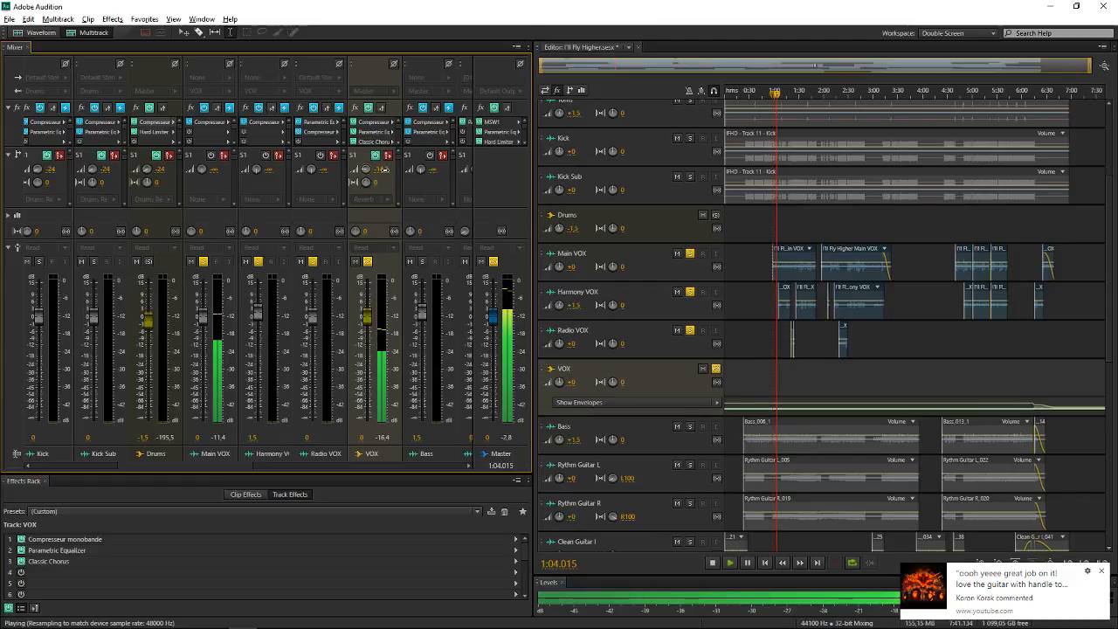
{"action": "key", "text": "space"}
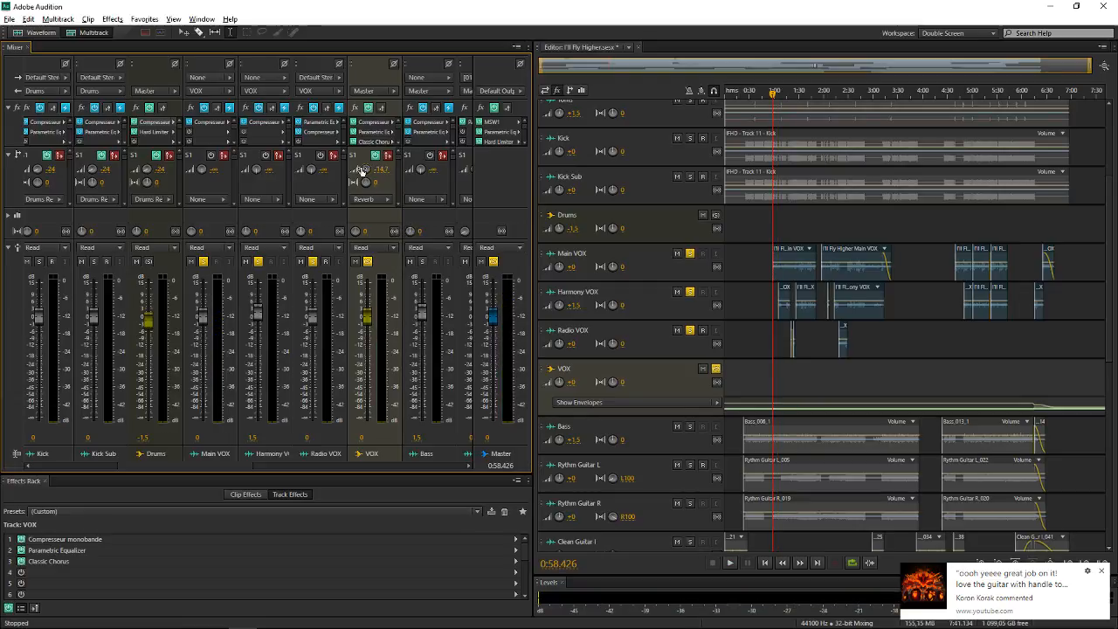
{"action": "left_click_drag", "start_coordinate": [363, 168], "coordinate": [337, 168]}
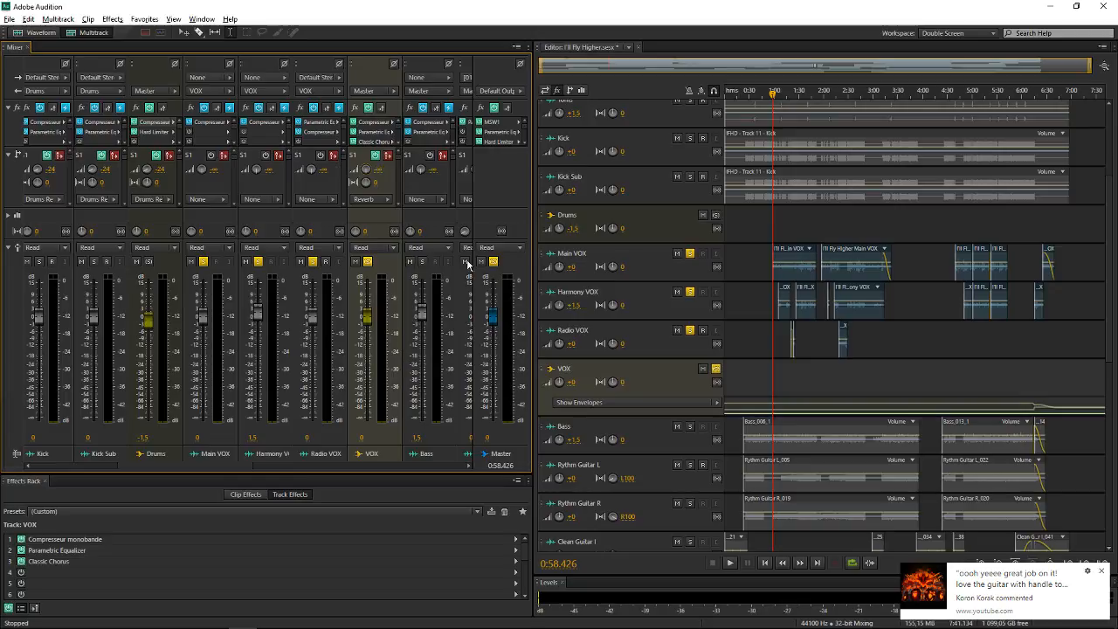
Enlarge the VOX bus's track to examine its Send 1 Level envelope and the list of parameters that can be automated
{"action": "scroll", "coordinate": [568, 374], "scroll_direction": "up", "scroll_amount": 4}
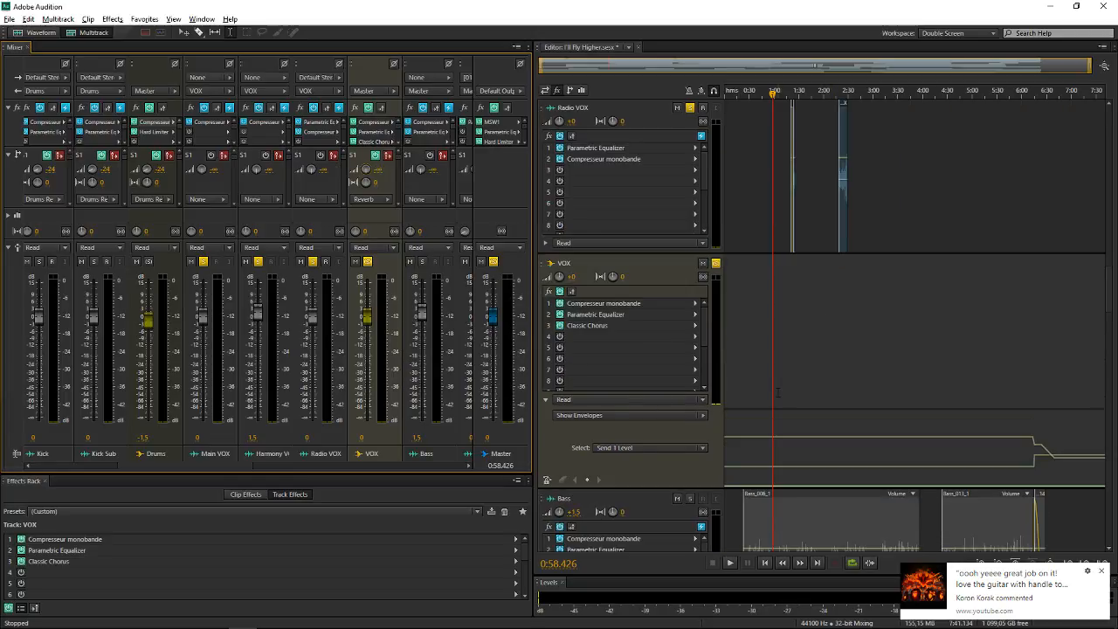
{"action": "scroll", "coordinate": [782, 378], "scroll_direction": "down", "scroll_amount": 2}
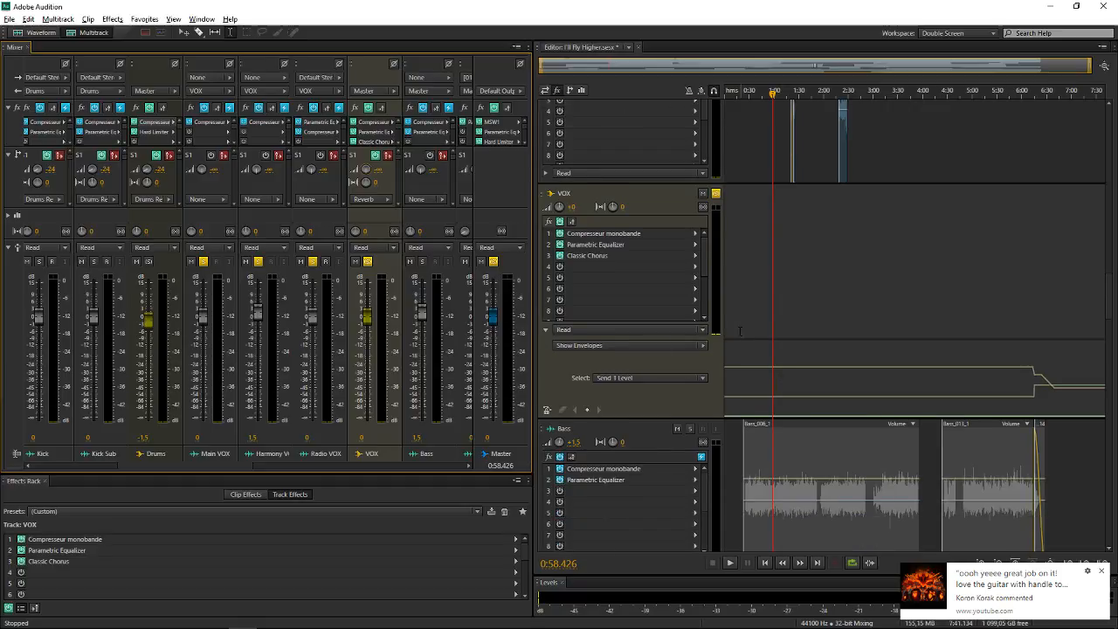
{"action": "scroll", "coordinate": [767, 333], "scroll_direction": "up", "scroll_amount": 1}
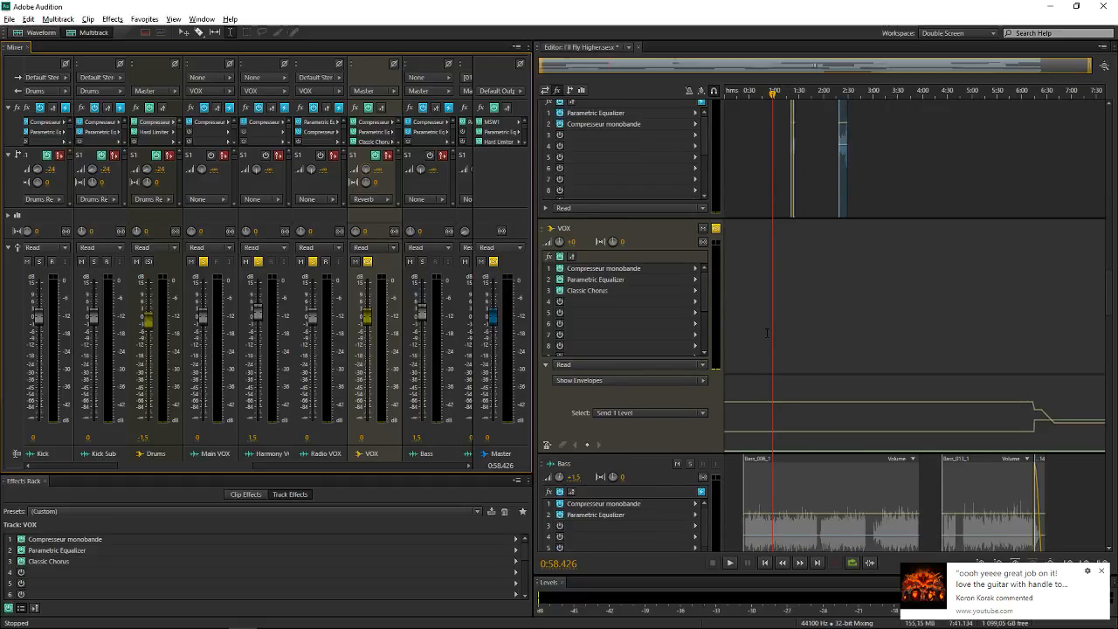
{"action": "scroll", "coordinate": [601, 414], "scroll_direction": "up", "scroll_amount": 2}
{"action": "scroll", "coordinate": [838, 393], "scroll_direction": "down", "scroll_amount": 2}
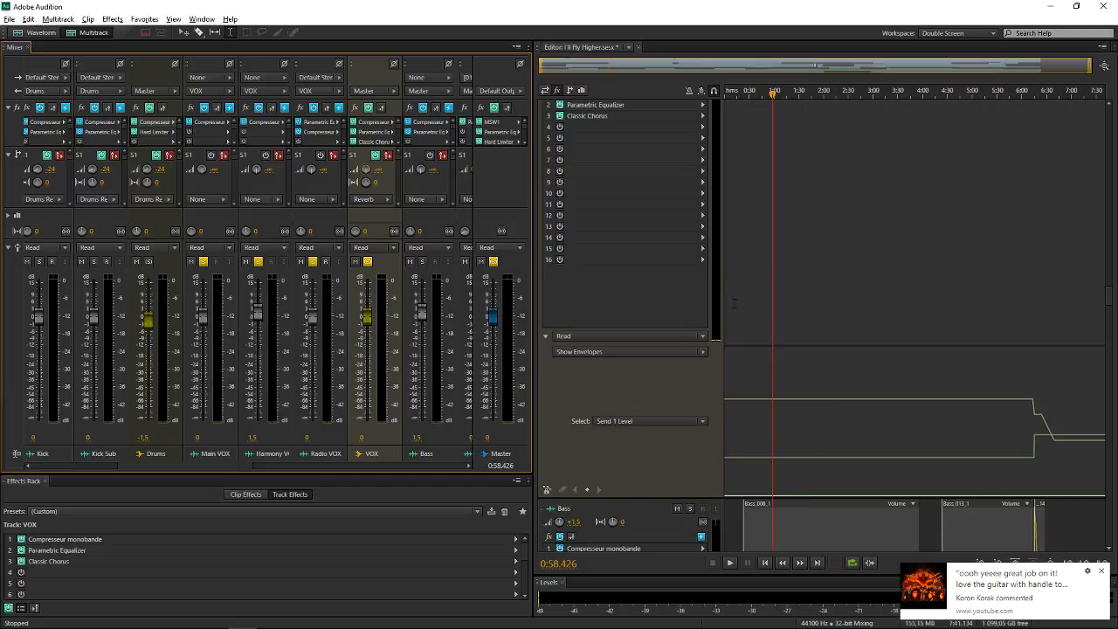
{"action": "scroll", "coordinate": [779, 275], "scroll_direction": "up", "scroll_amount": 2}
{"action": "scroll", "coordinate": [823, 390], "scroll_direction": "down", "scroll_amount": 3}
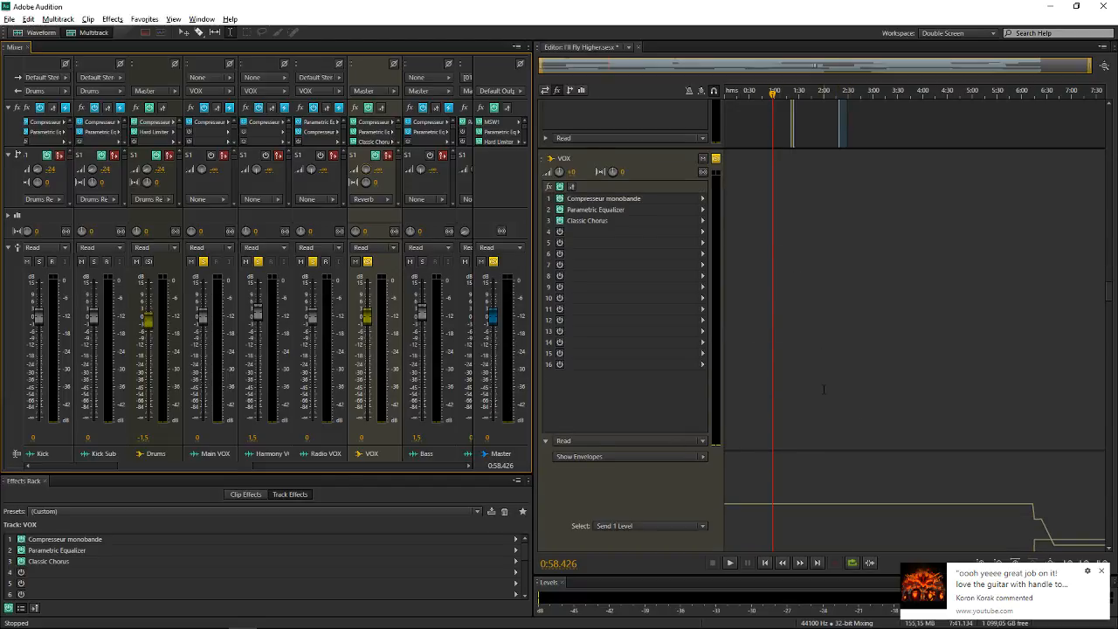
{"action": "left_click", "coordinate": [676, 389]}
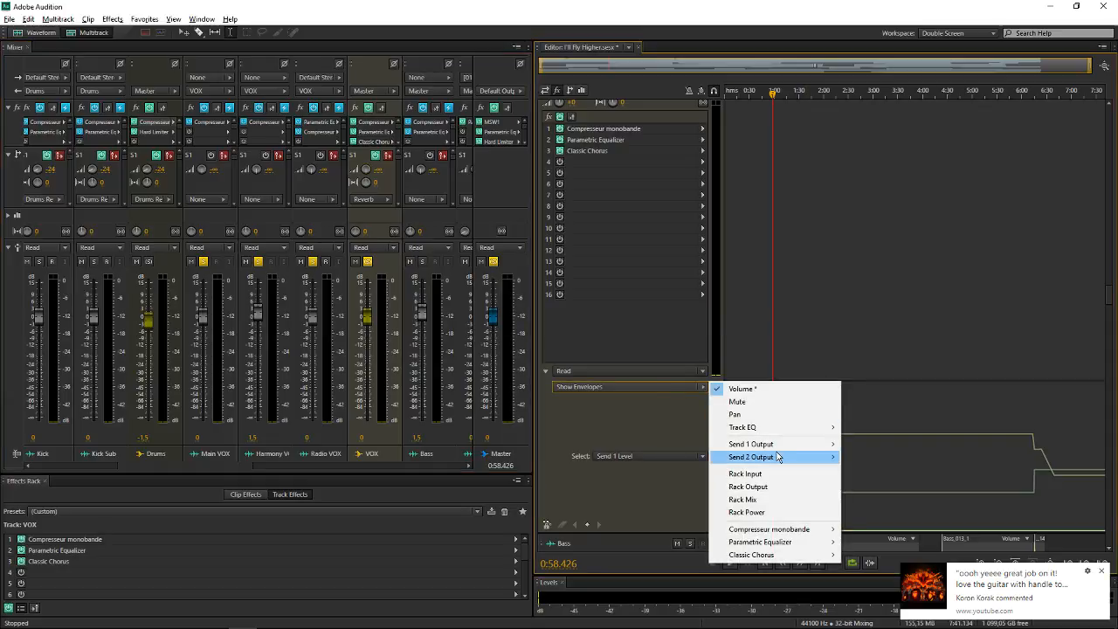
{"action": "left_click", "coordinate": [645, 432]}
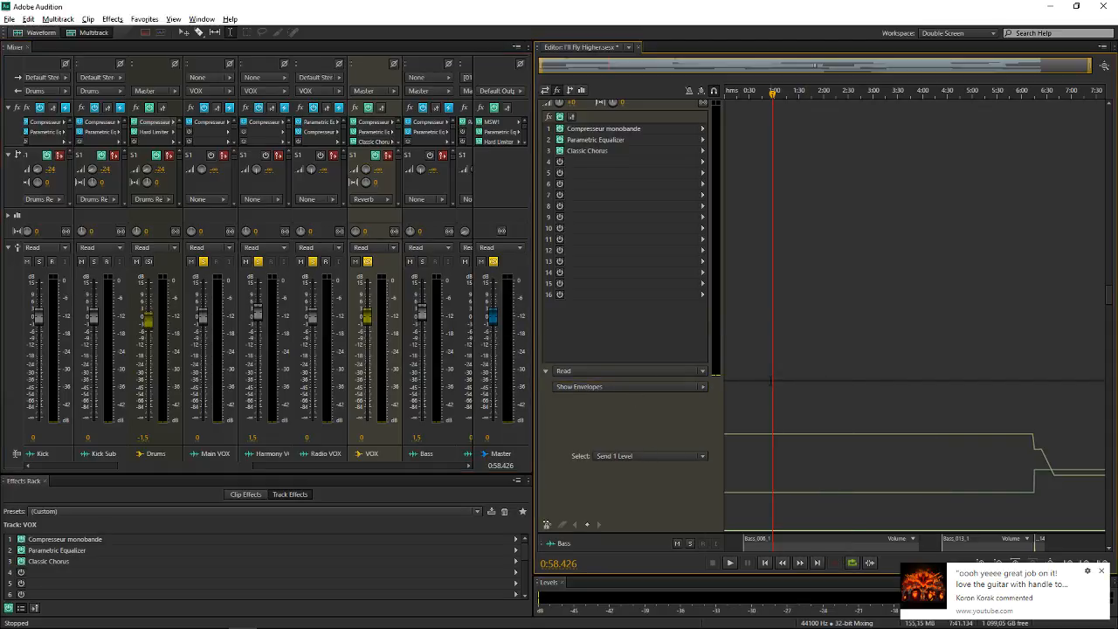
{"action": "scroll", "coordinate": [777, 406], "scroll_direction": "down", "scroll_amount": 3}
{"action": "mouse_move", "coordinate": [772, 389]}
{"action": "left_mouse_down"}
{"action": "mouse_move", "coordinate": [773, 325]}
{"action": "mouse_move", "coordinate": [776, 395]}
{"action": "left_mouse_up"}
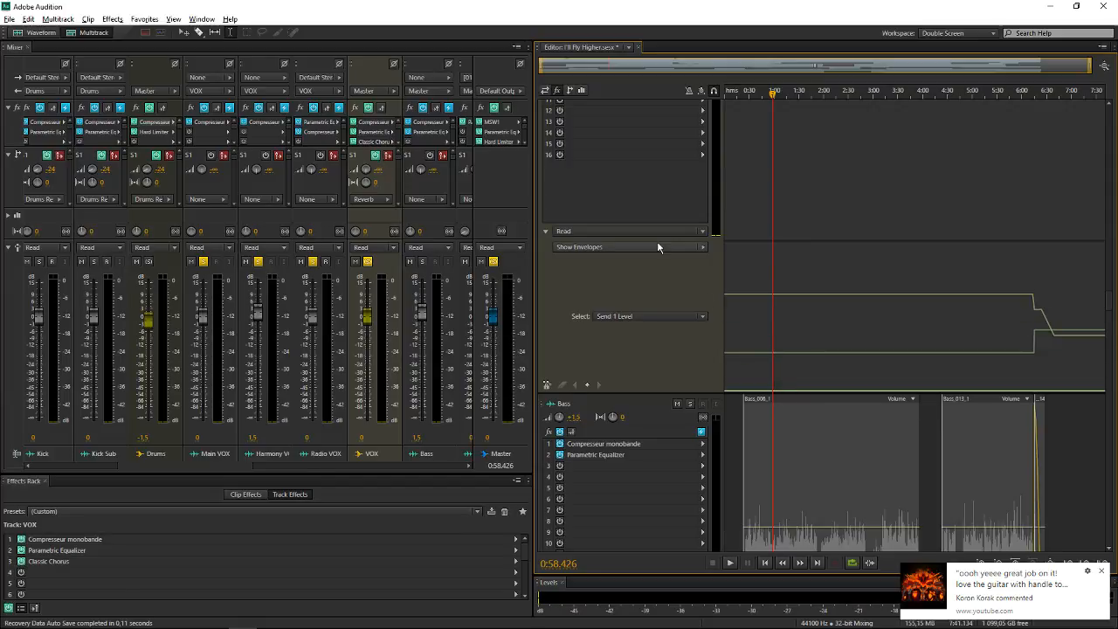
{"action": "scroll", "coordinate": [755, 366], "scroll_direction": "up", "scroll_amount": 10}
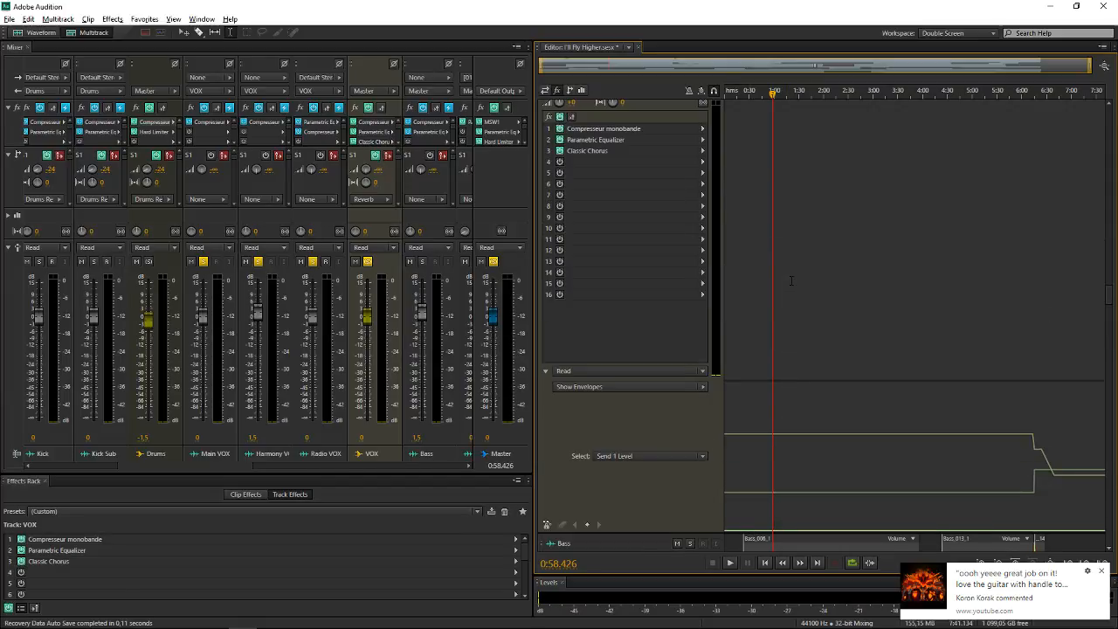
{"action": "scroll", "coordinate": [765, 332], "scroll_direction": "up", "scroll_amount": 5}
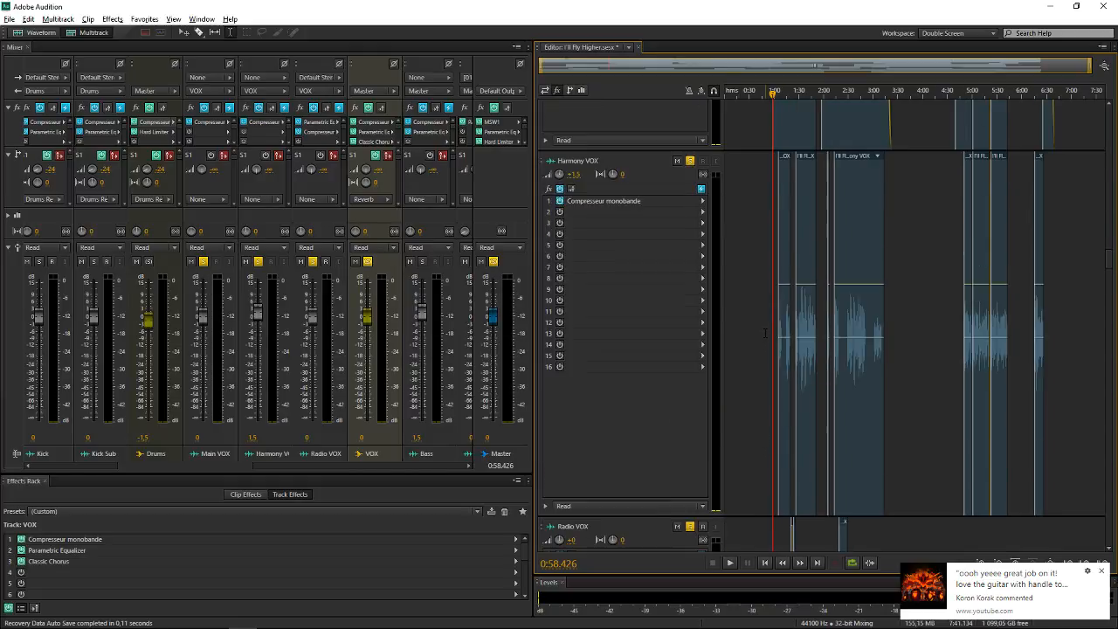
Play the soloed vocals to hear them without the Reverb send, stop, and get a closer view of the timeline around 1:00
{"action": "key", "text": "space"}
{"action": "scroll", "coordinate": [765, 332], "scroll_direction": "down", "scroll_amount": 5}
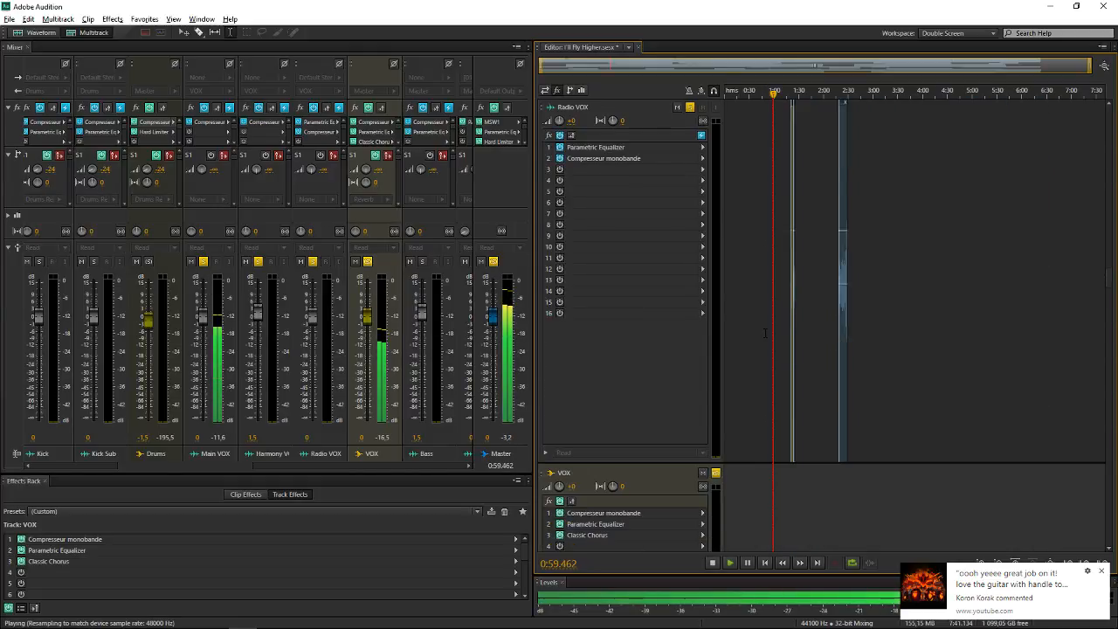
{"action": "scroll", "coordinate": [765, 332], "scroll_direction": "down", "scroll_amount": 3}
{"action": "scroll", "coordinate": [765, 332], "scroll_direction": "down", "scroll_amount": 3}
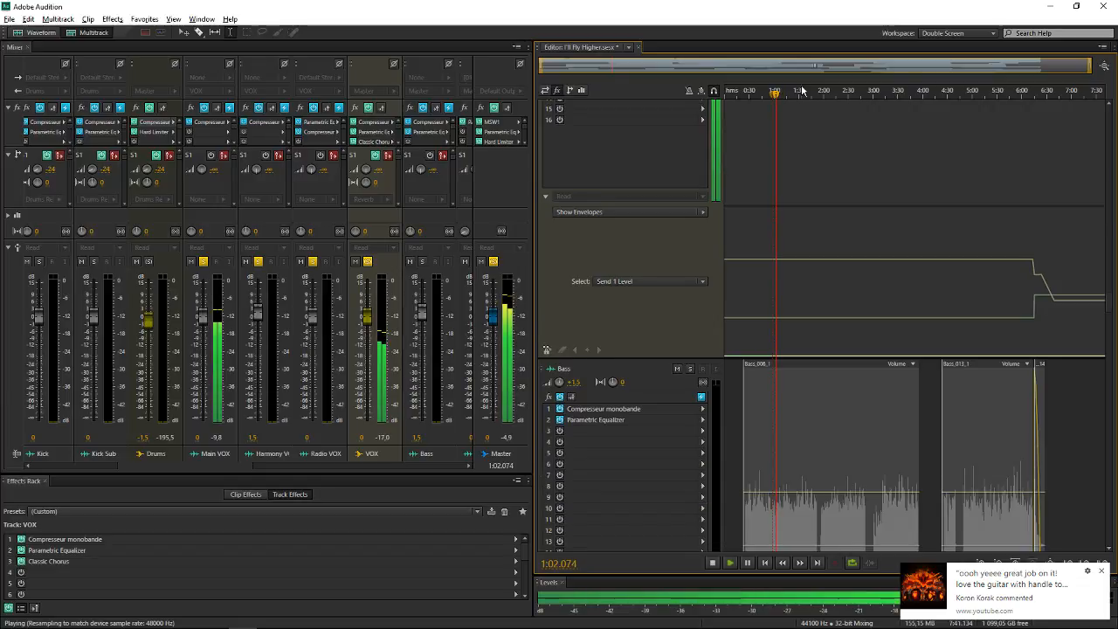
{"action": "scroll", "coordinate": [802, 90], "scroll_direction": "up", "scroll_amount": 5}
{"action": "key", "text": "space"}
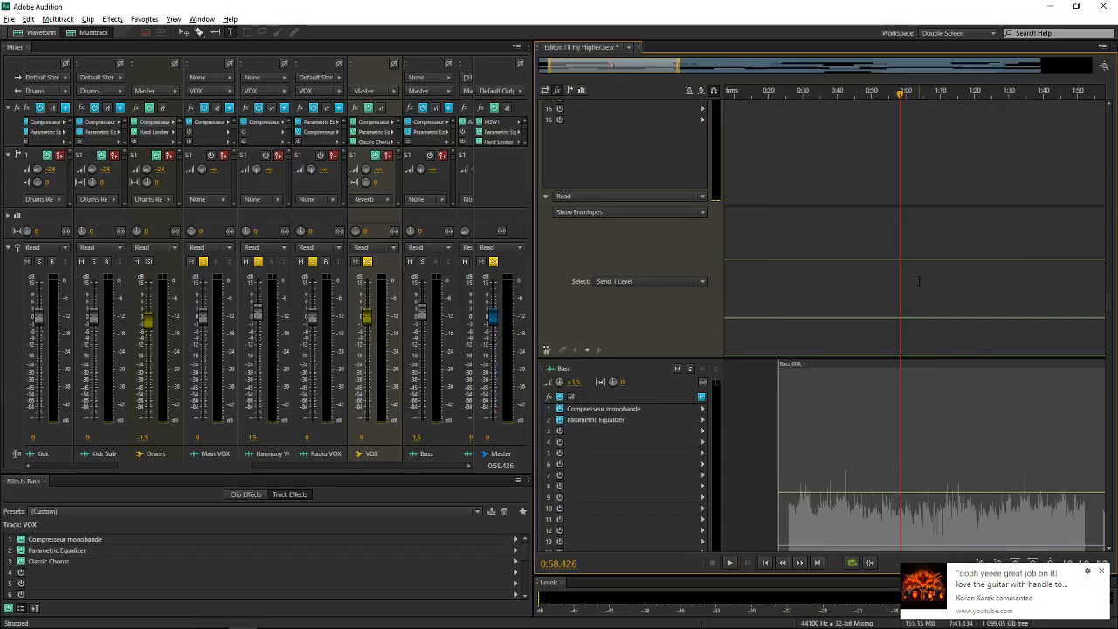
Add two Send 1 Level keyframes to the VOX bus near 1:05 and raise the second one to -16.3 dB
{"action": "left_click", "coordinate": [922, 356]}
{"action": "left_click", "coordinate": [921, 355]}
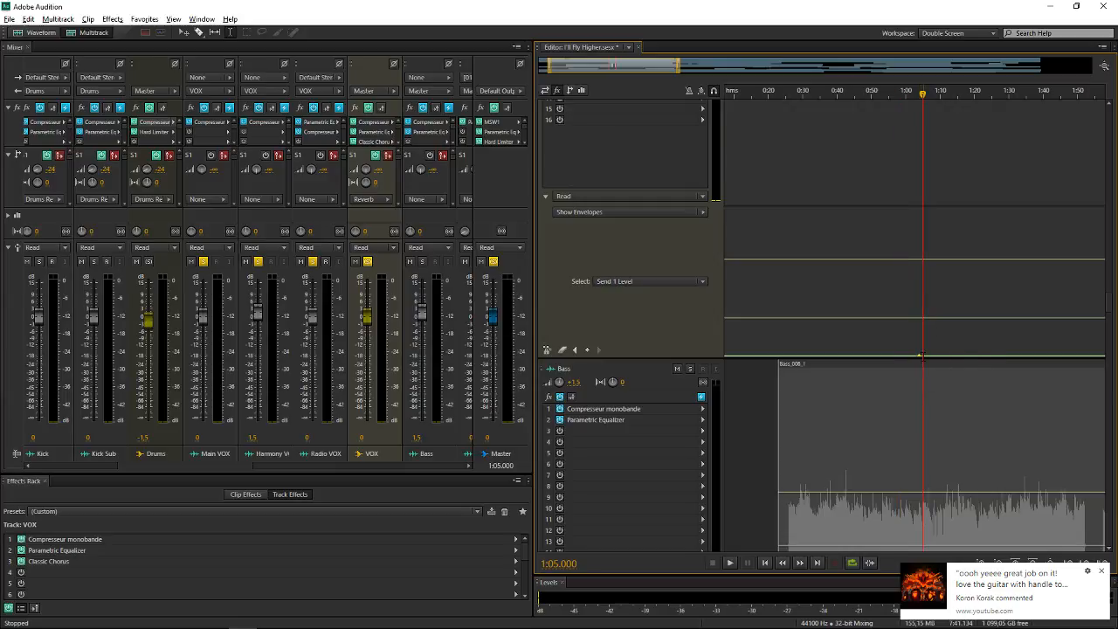
{"action": "left_click_drag", "start_coordinate": [923, 357], "coordinate": [923, 314]}
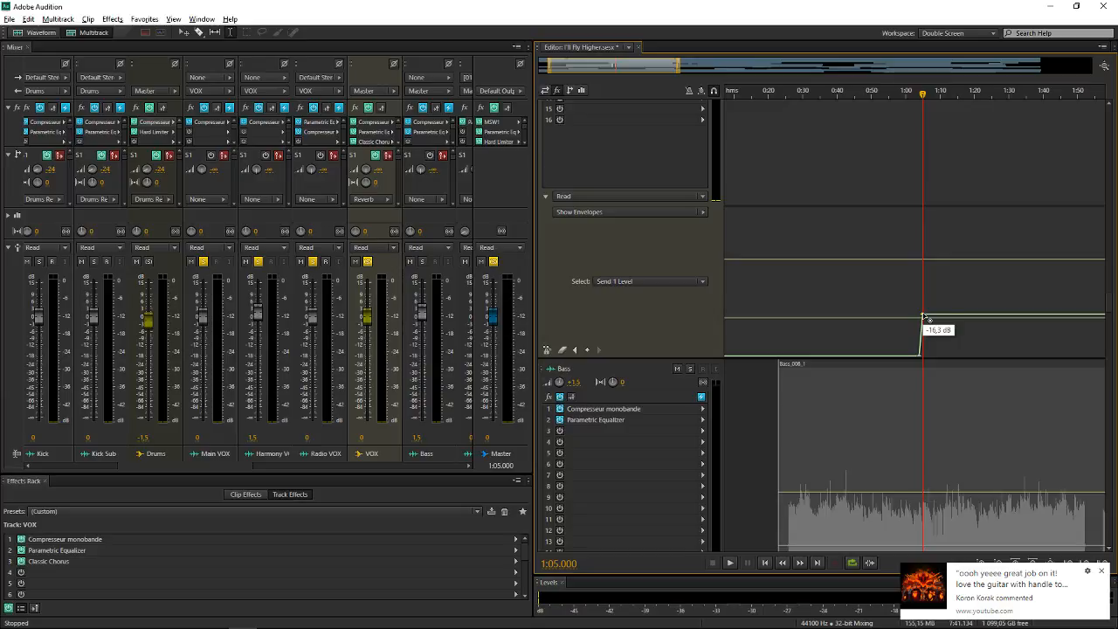
Play the vocals from 0:58.426 to hear the automated Reverb send come in at 1:05, and stop playback
{"action": "left_click", "coordinate": [898, 291]}
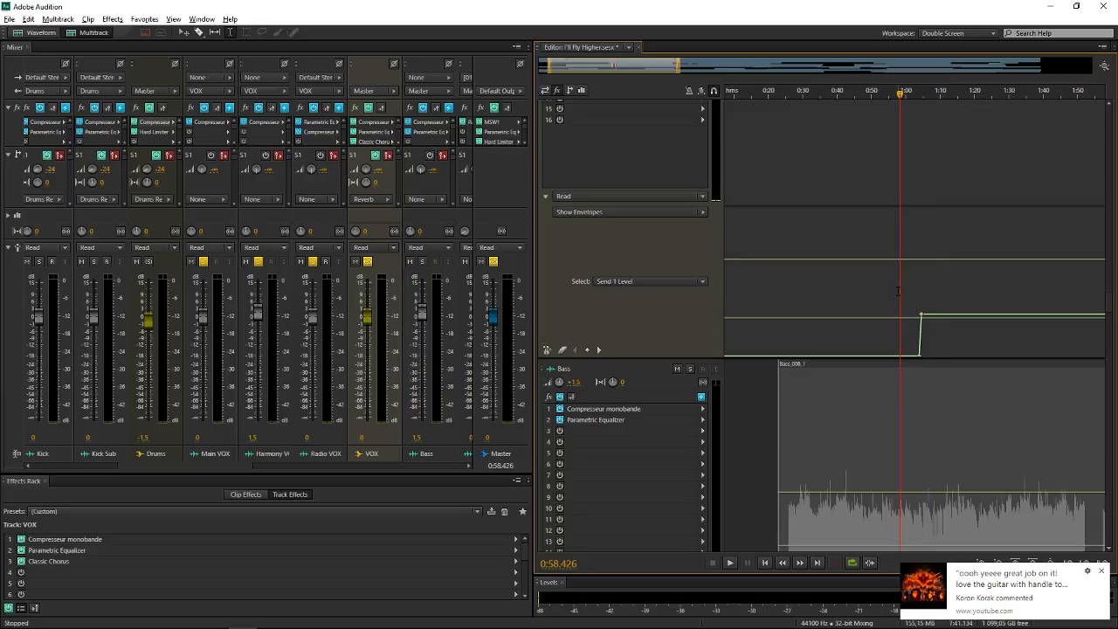
{"action": "key", "text": "space"}
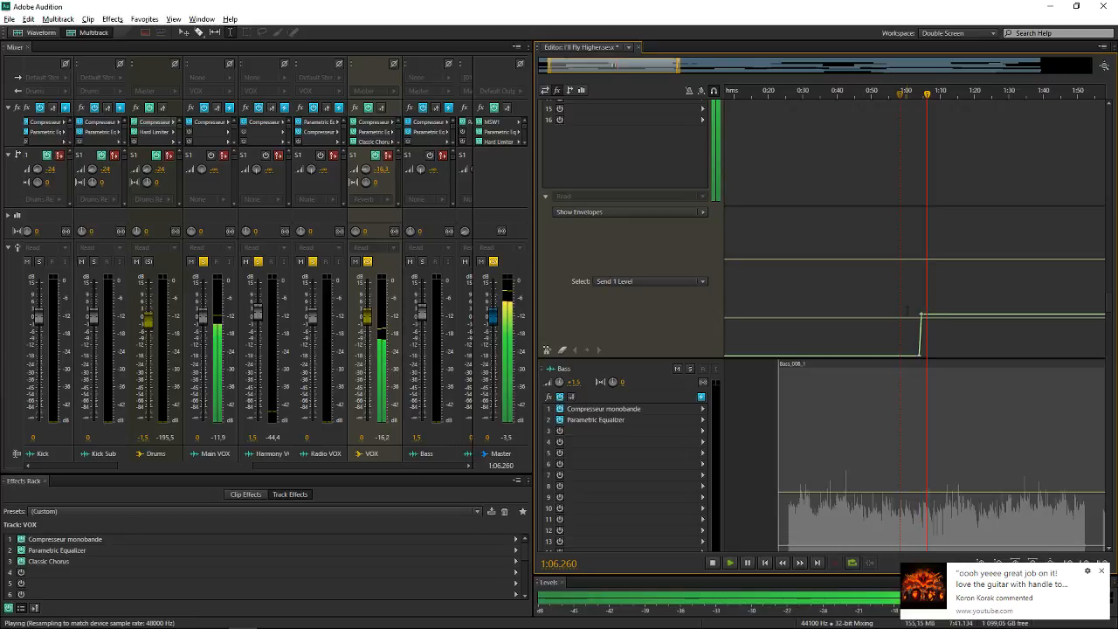
{"action": "mouse_move", "coordinate": [922, 318]}
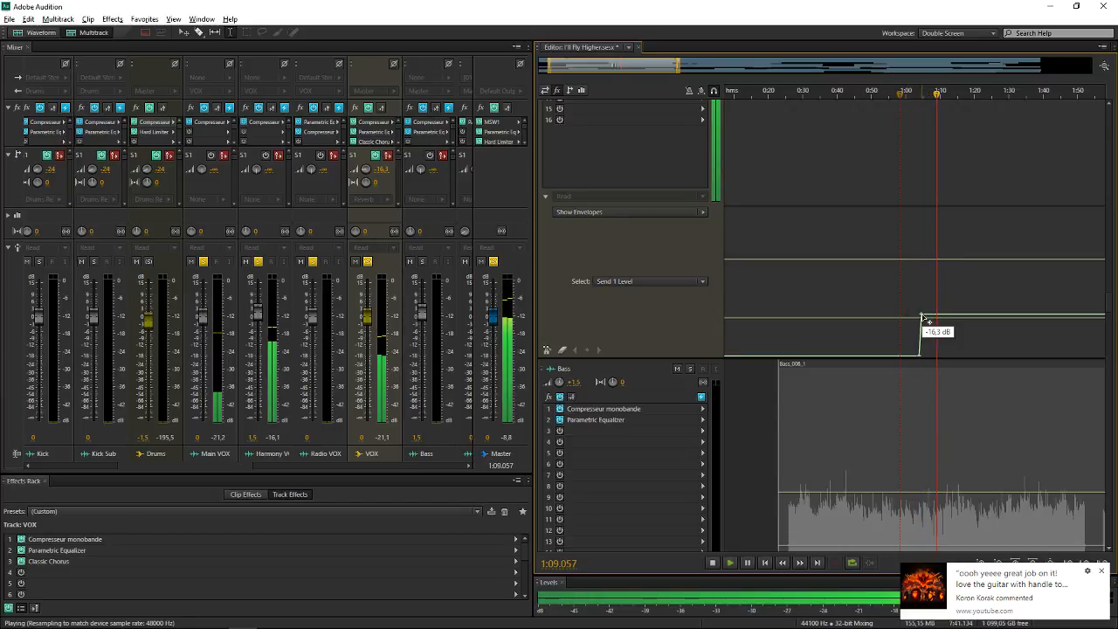
{"action": "key", "text": "space"}
Delete the Send 1 Level keyframes near 1:05 from the VOX bus and check the bus's output routing options
{"action": "right_click", "coordinate": [922, 316]}
{"action": "left_click", "coordinate": [928, 351]}
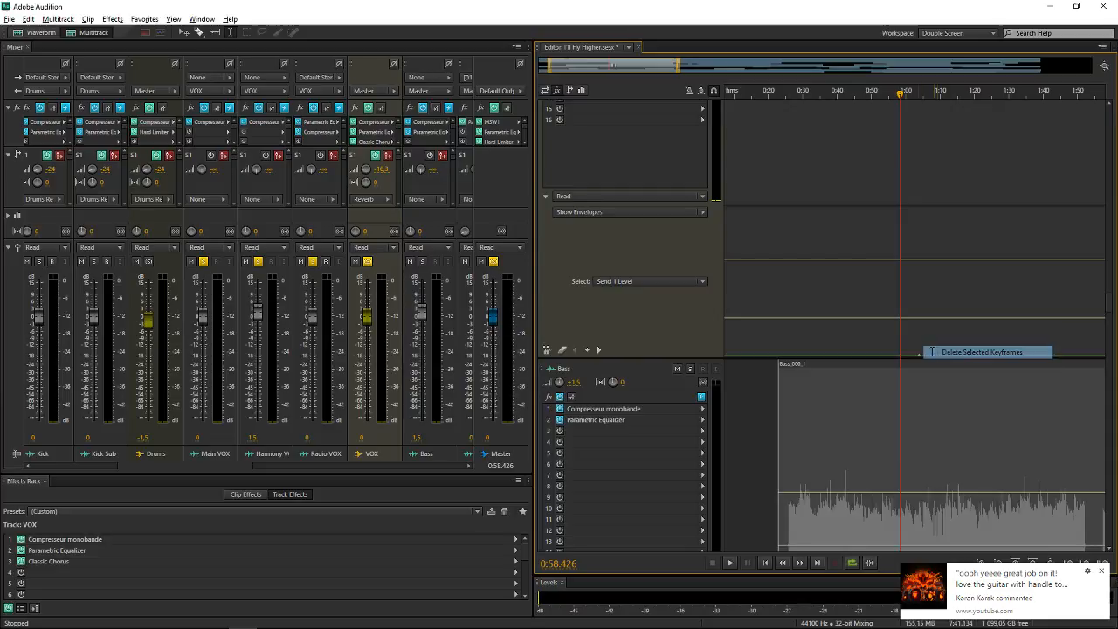
{"action": "right_click", "coordinate": [919, 356]}
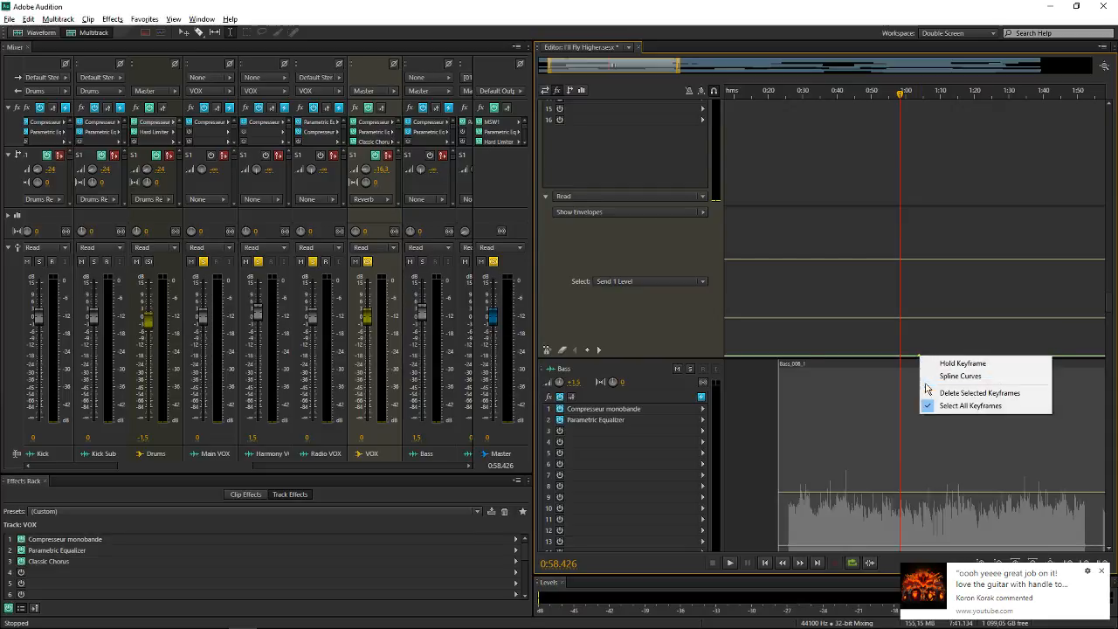
{"action": "left_click", "coordinate": [927, 392]}
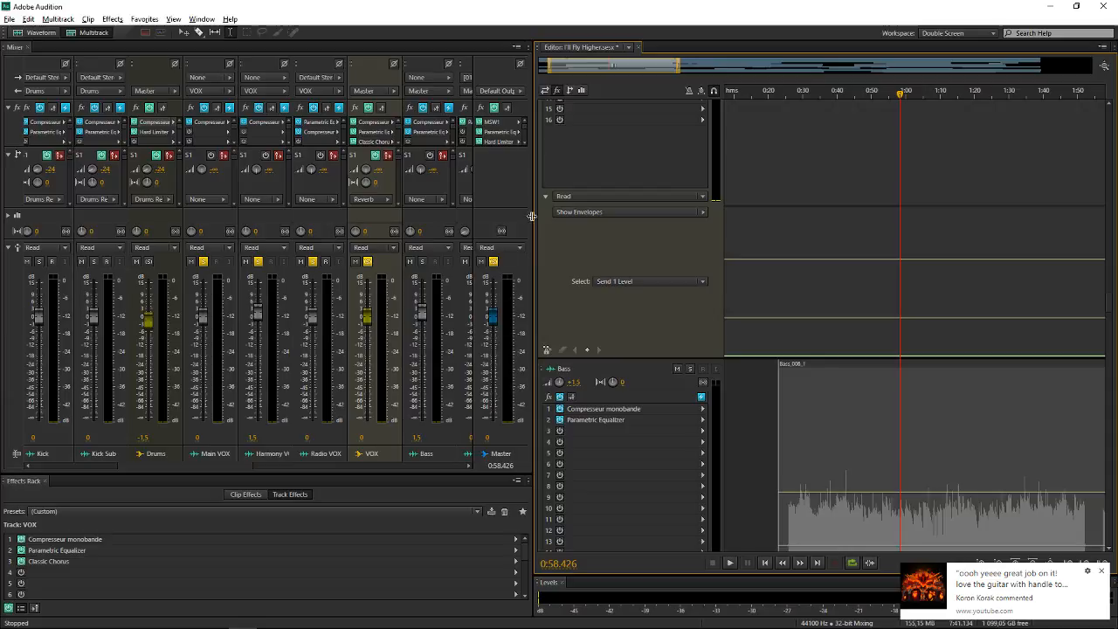
{"action": "left_click", "coordinate": [376, 91]}
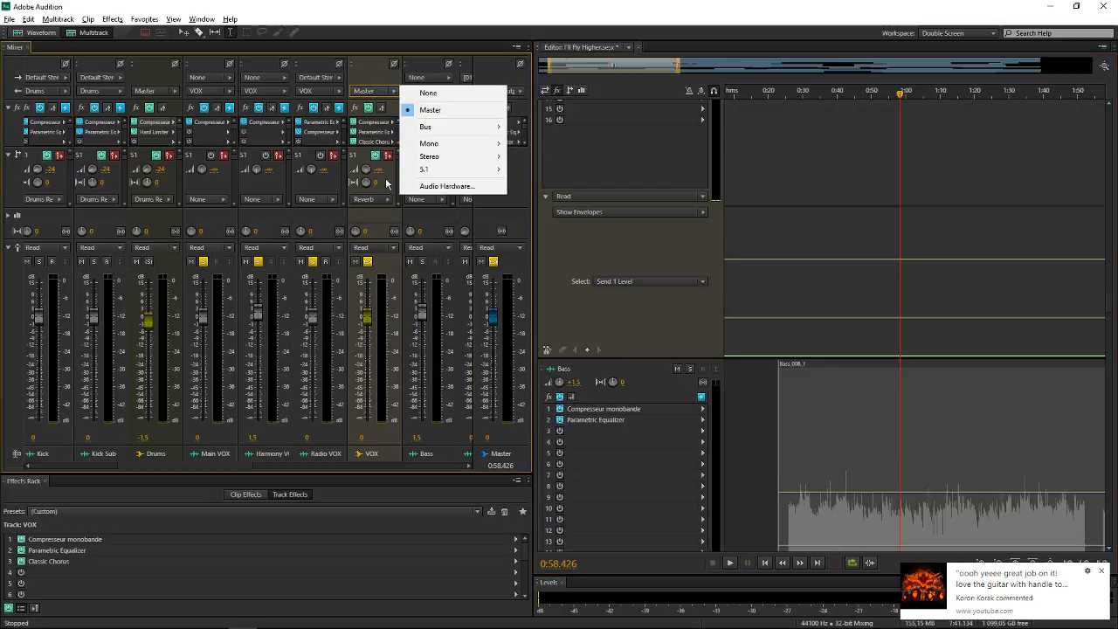
{"action": "left_click", "coordinate": [385, 224]}
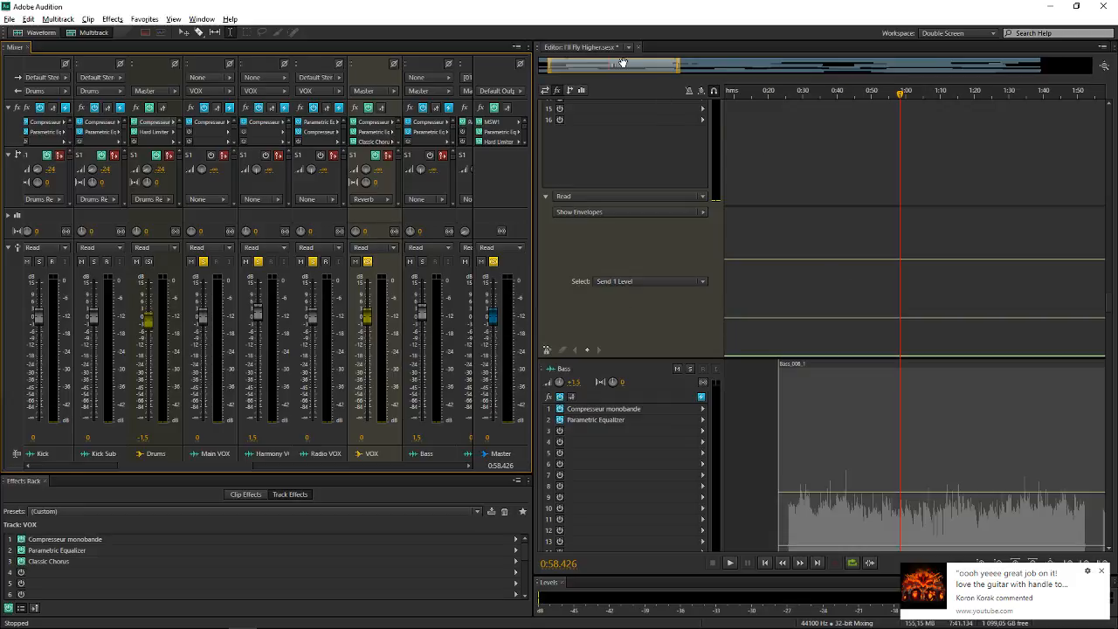
Select the VOX bus's Volume envelope near its changes around 6:15 and play the session from 6:10.000 to hear the automation
{"action": "scroll", "coordinate": [622, 63], "scroll_direction": "down", "scroll_amount": 3}
{"action": "scroll", "coordinate": [977, 97], "scroll_direction": "down", "scroll_amount": 2}
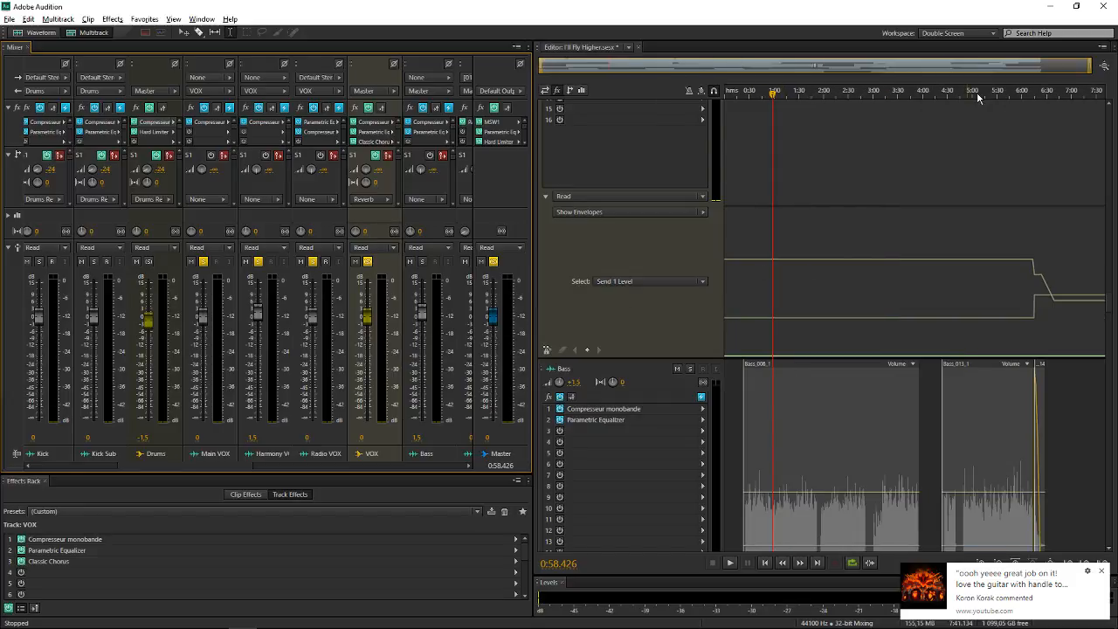
{"action": "left_click", "coordinate": [803, 233]}
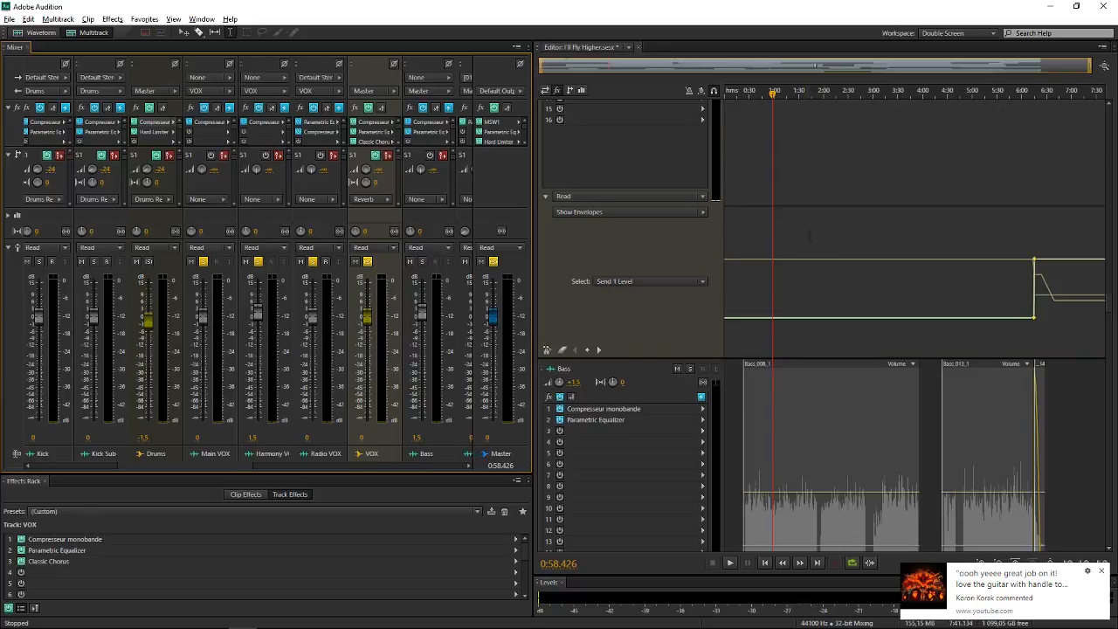
{"action": "left_click", "coordinate": [1016, 233]}
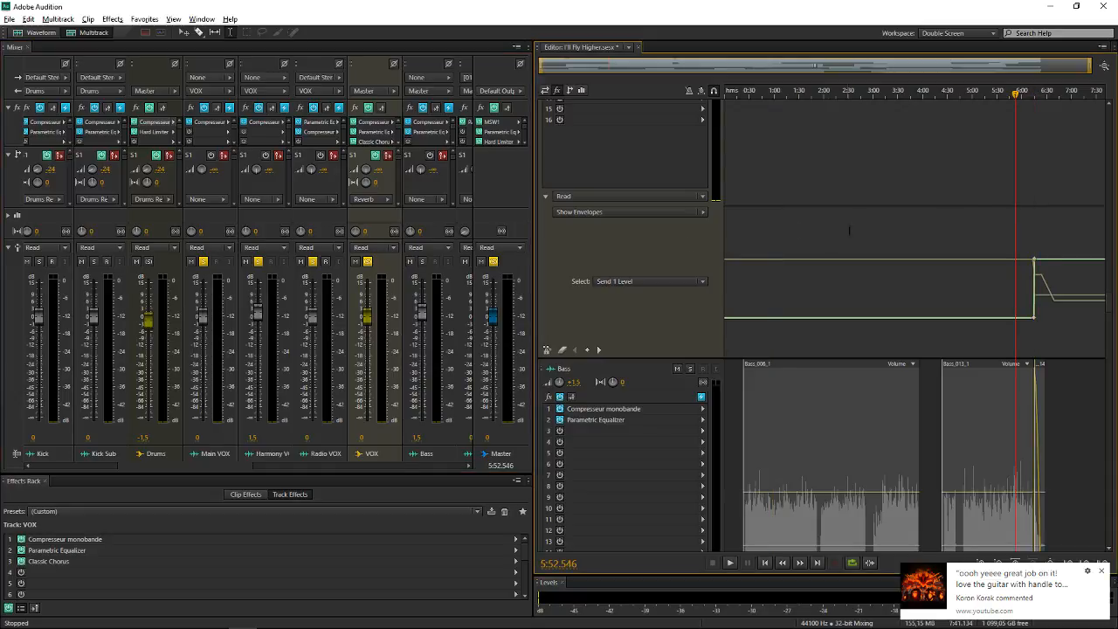
{"action": "scroll", "coordinate": [1025, 65], "scroll_direction": "up", "scroll_amount": 4}
{"action": "left_click_drag", "start_coordinate": [1010, 68], "coordinate": [1062, 70]}
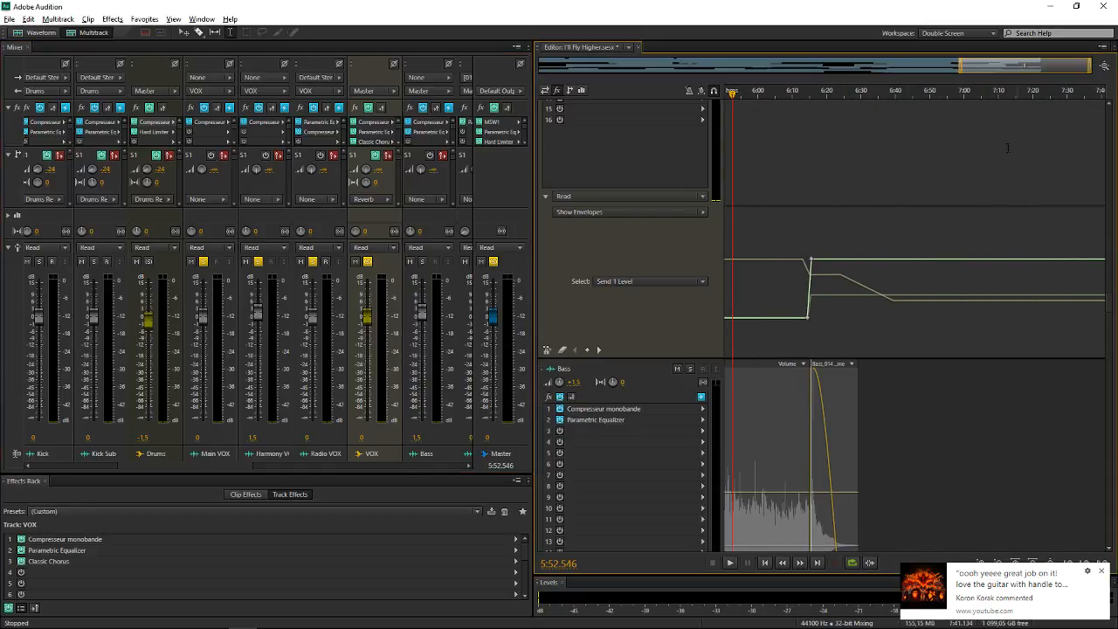
{"action": "left_click", "coordinate": [766, 261]}
{"action": "scroll", "coordinate": [654, 177], "scroll_direction": "up", "scroll_amount": 3}
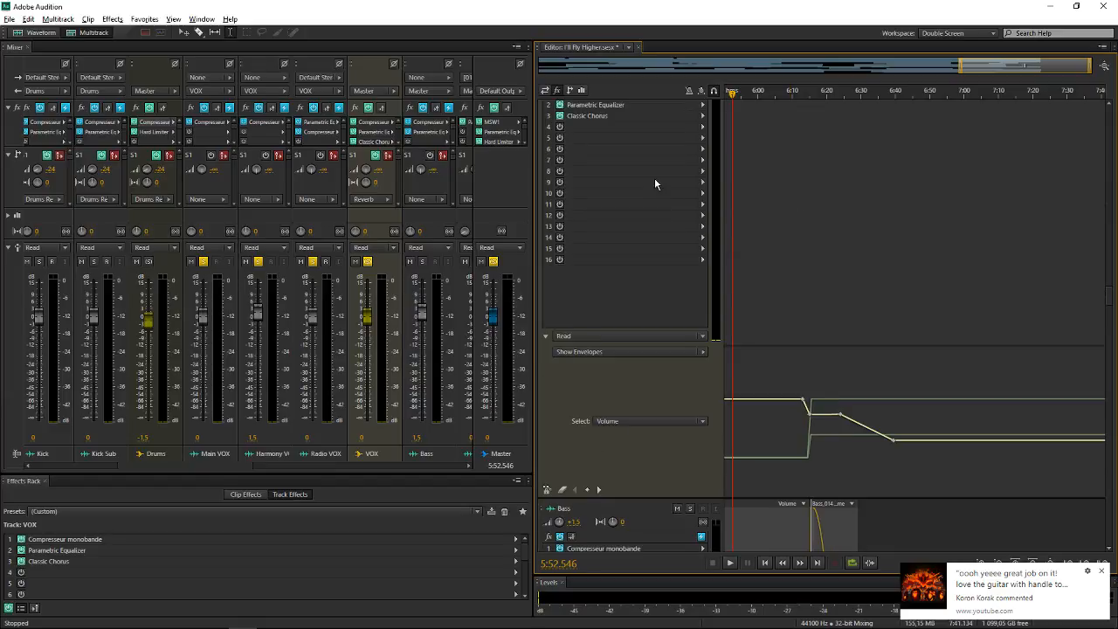
{"action": "left_click", "coordinate": [791, 376]}
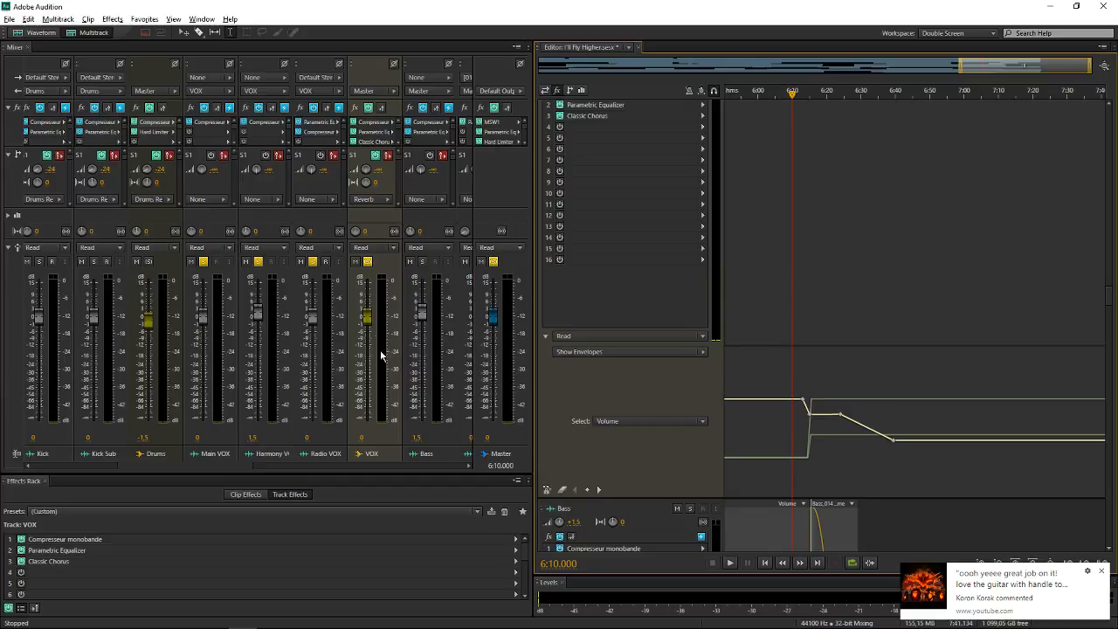
{"action": "key", "text": "space"}
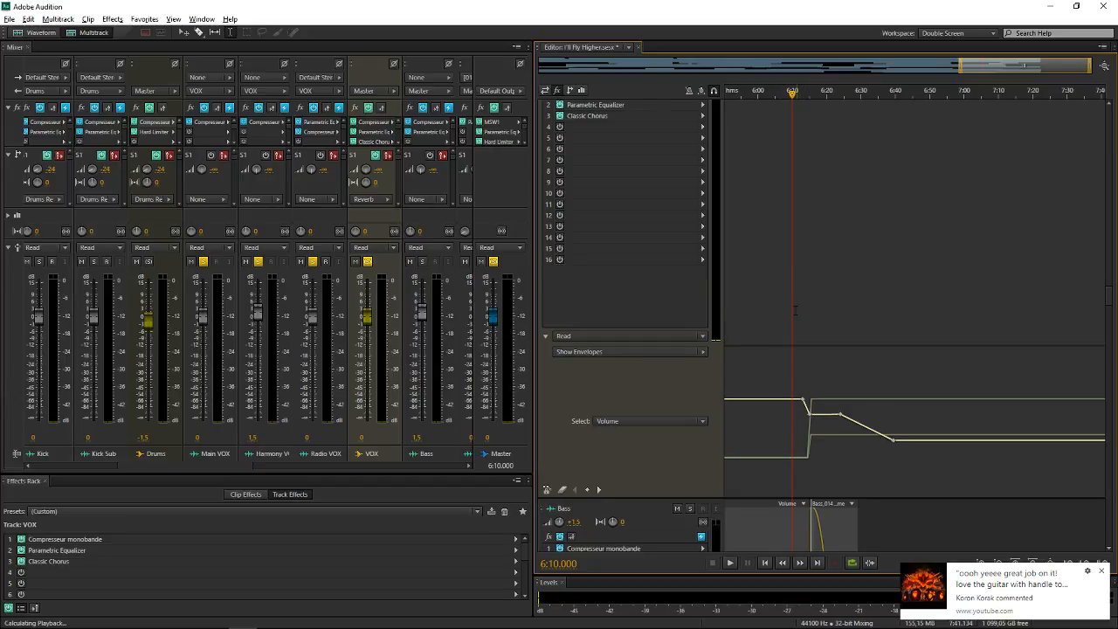
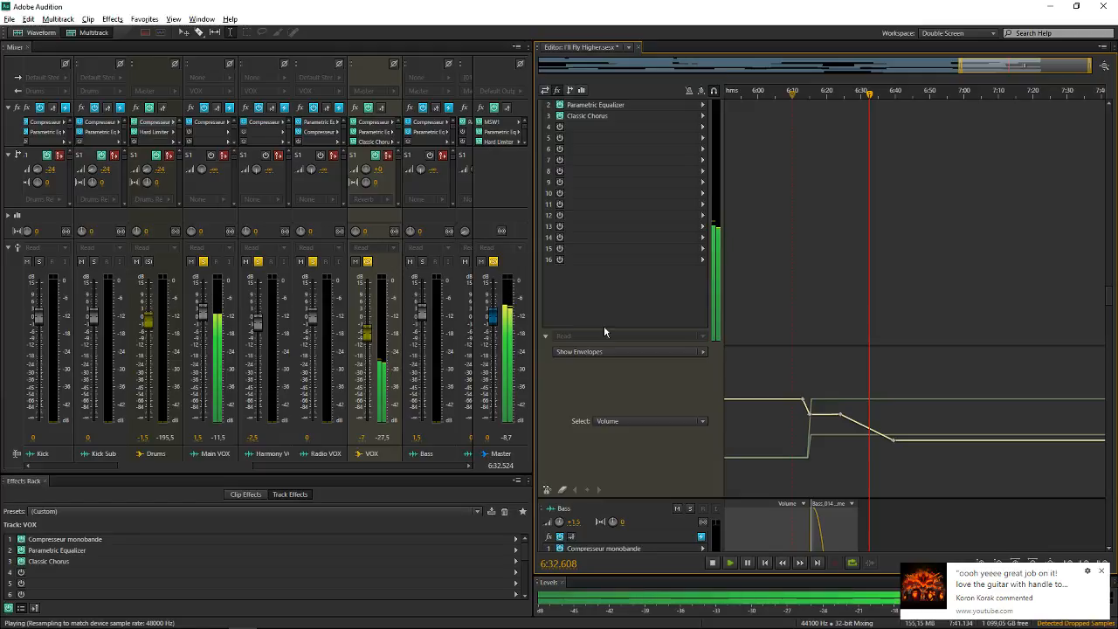
Stop playback, return to the start of the vocals, and play the session briefly from 0:58.426
{"action": "key", "text": "space"}
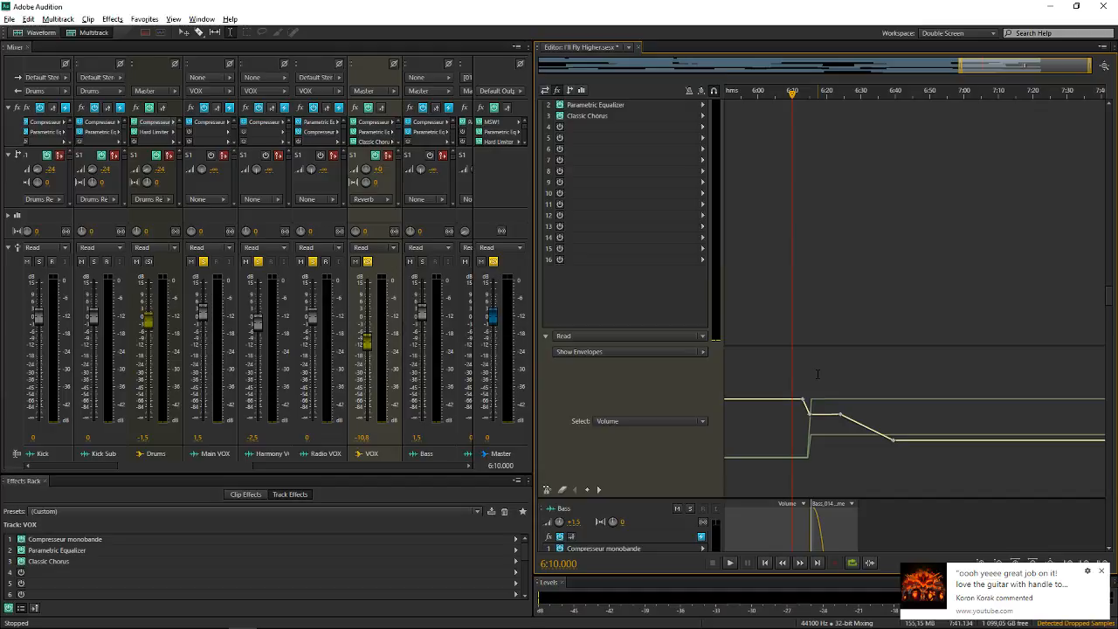
{"action": "left_click_drag", "start_coordinate": [992, 68], "coordinate": [786, 71]}
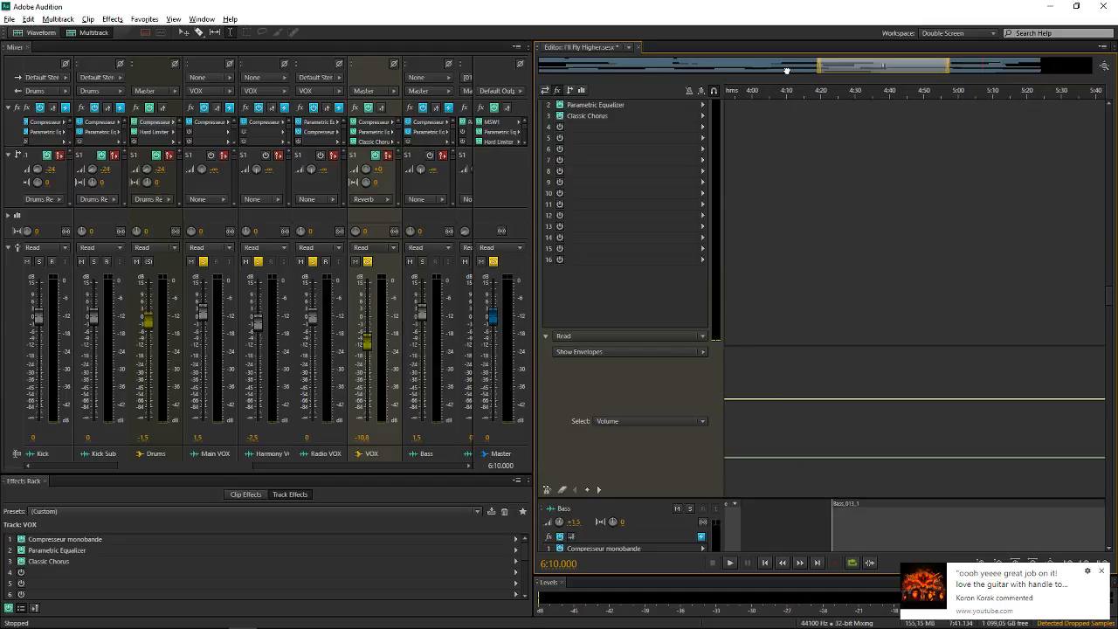
{"action": "left_click_drag", "start_coordinate": [787, 70], "coordinate": [582, 81]}
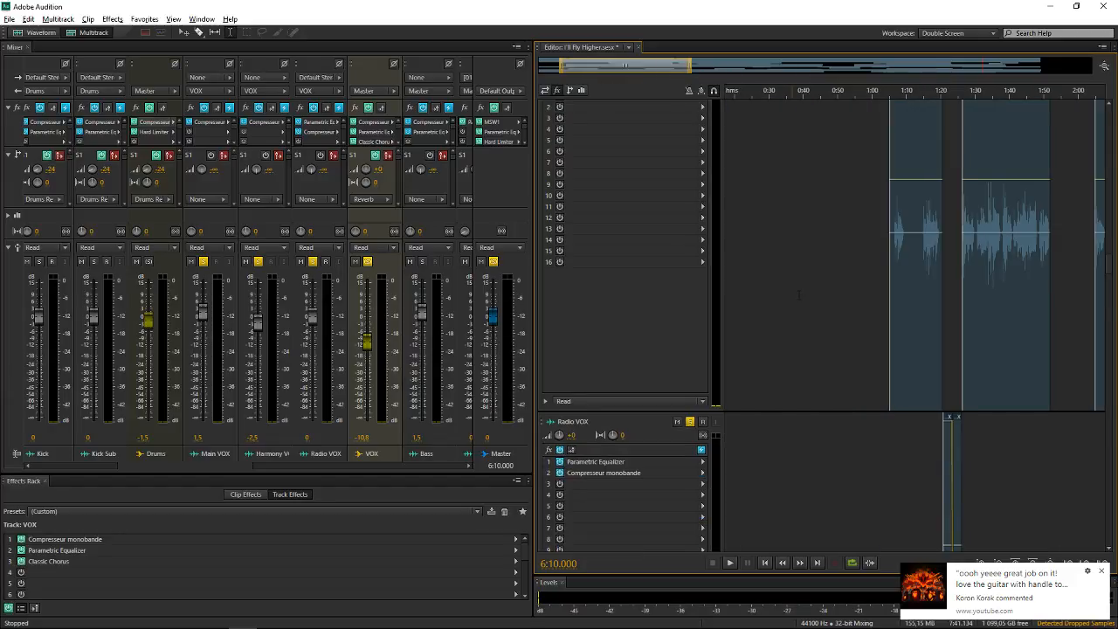
{"action": "left_click", "coordinate": [895, 441]}
{"action": "scroll", "coordinate": [903, 440], "scroll_direction": "up", "scroll_amount": 5}
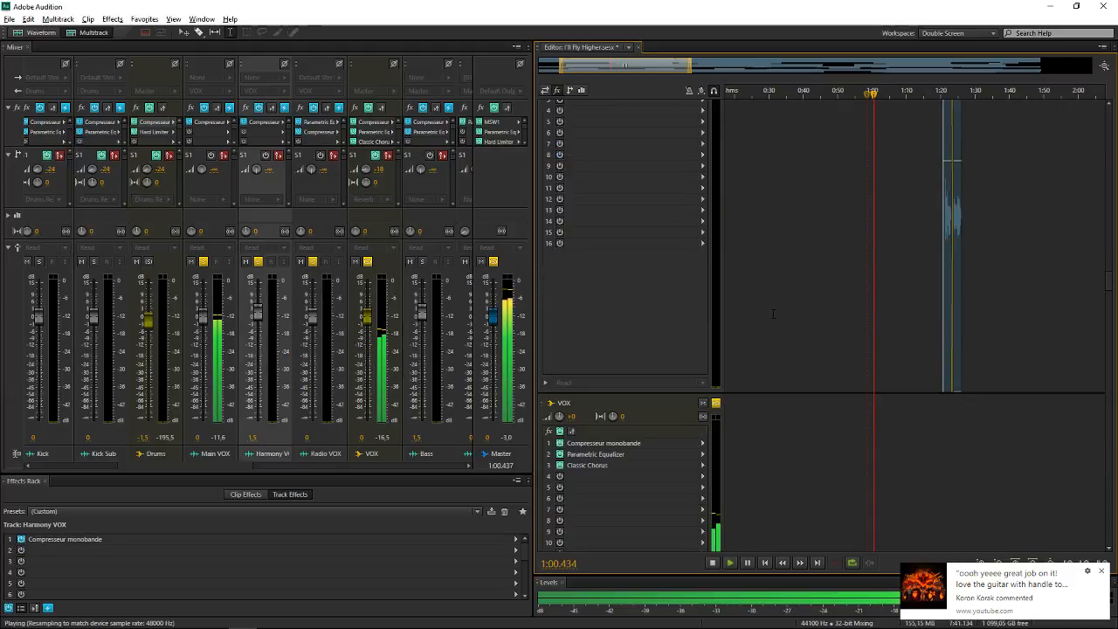
{"action": "key", "text": "space"}
Shrink the track heights and collapse the VOX bus's automation lane in the track list
{"action": "scroll", "coordinate": [672, 65], "scroll_direction": "down", "scroll_amount": 2}
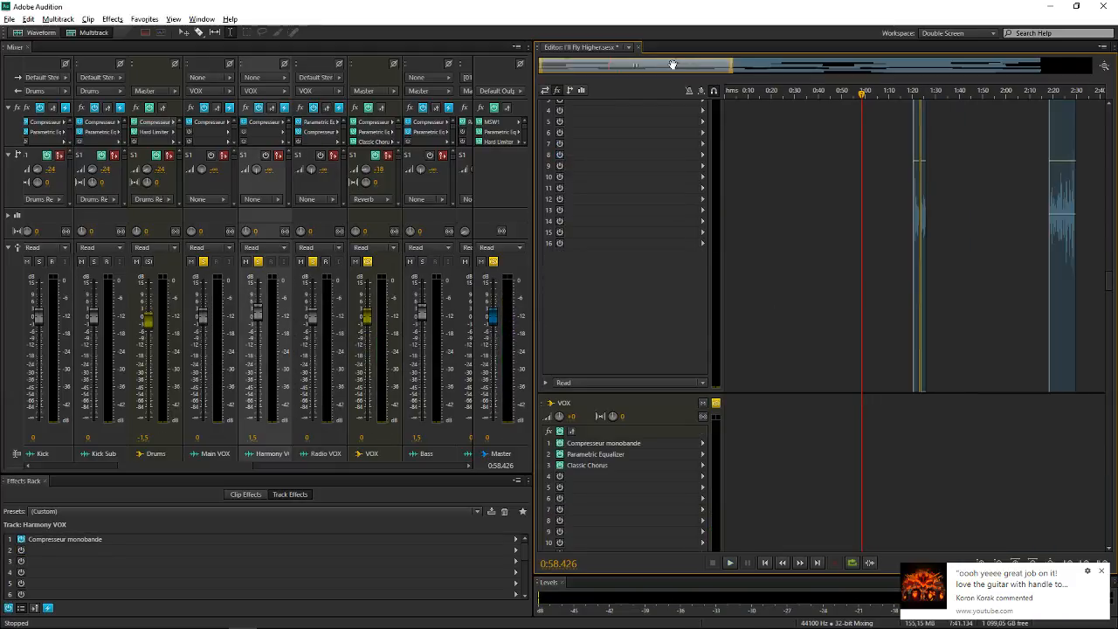
{"action": "scroll", "coordinate": [673, 64], "scroll_direction": "down", "scroll_amount": 2}
{"action": "scroll", "coordinate": [644, 310], "scroll_direction": "down", "scroll_amount": 5}
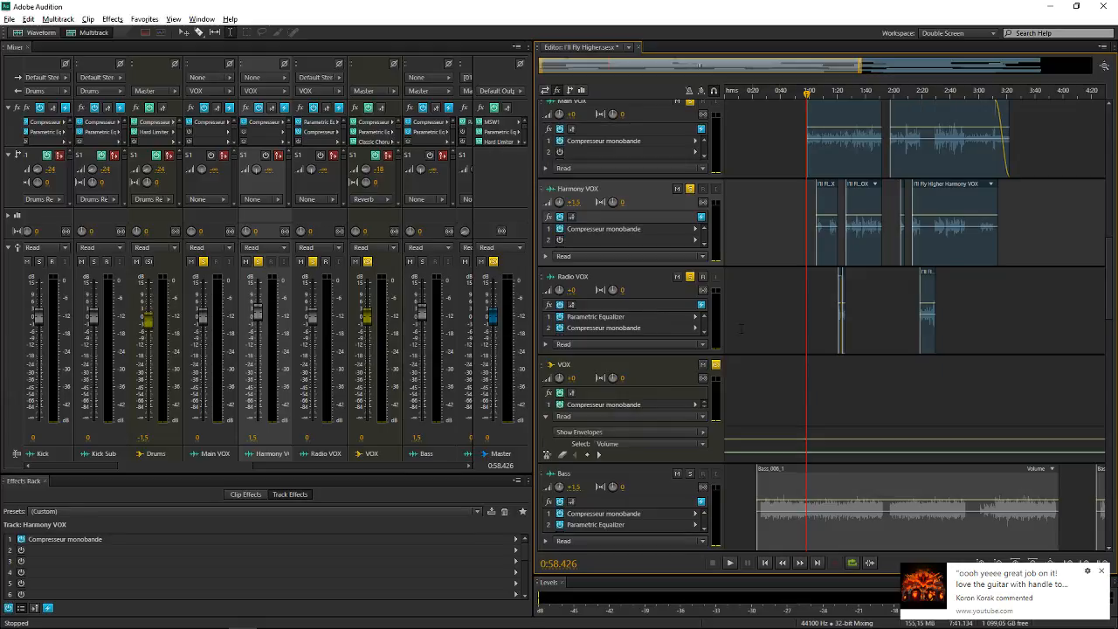
{"action": "left_click", "coordinate": [544, 416]}
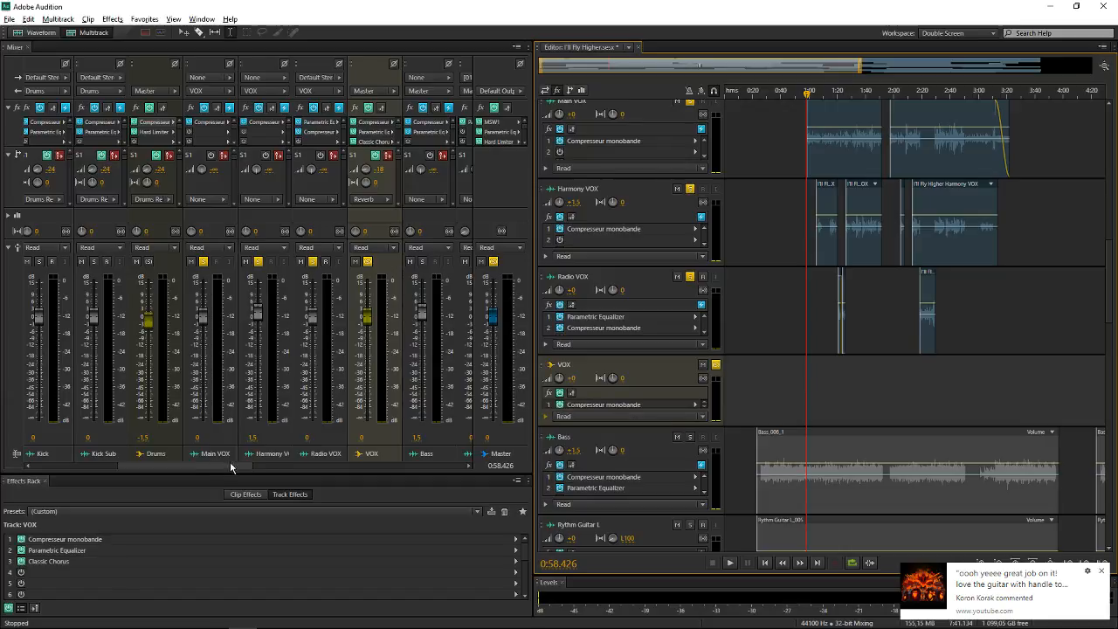
Check which buses the VOX bus's output can be routed to, keeping the output on Master
{"action": "scroll", "coordinate": [230, 468], "scroll_direction": "right", "scroll_amount": 3}
{"action": "left_click", "coordinate": [304, 91]}
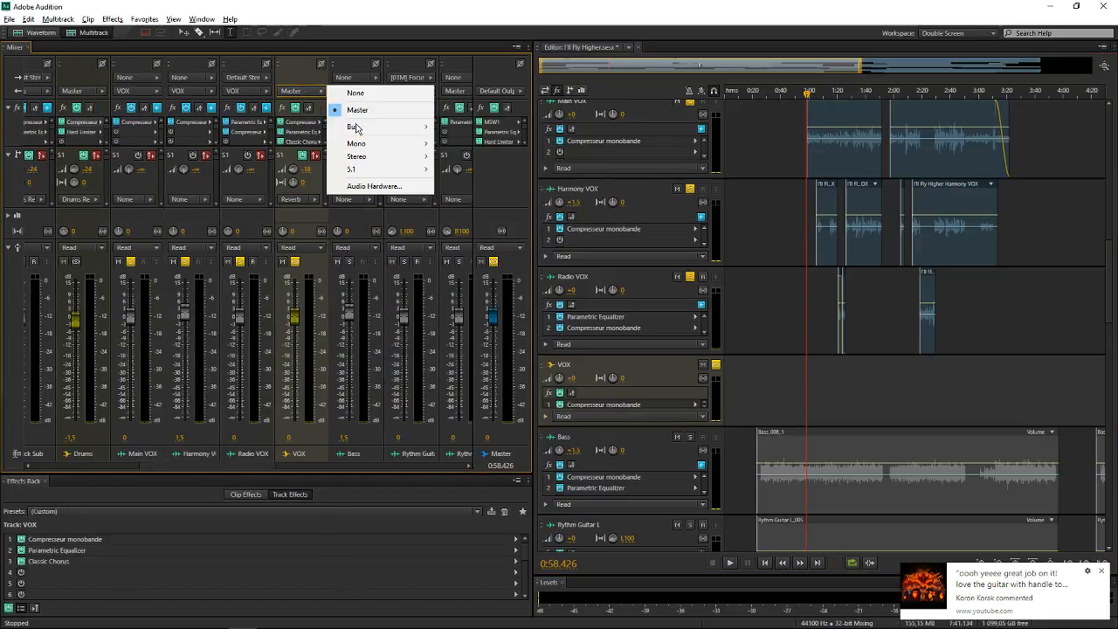
{"action": "mouse_move", "coordinate": [361, 128]}
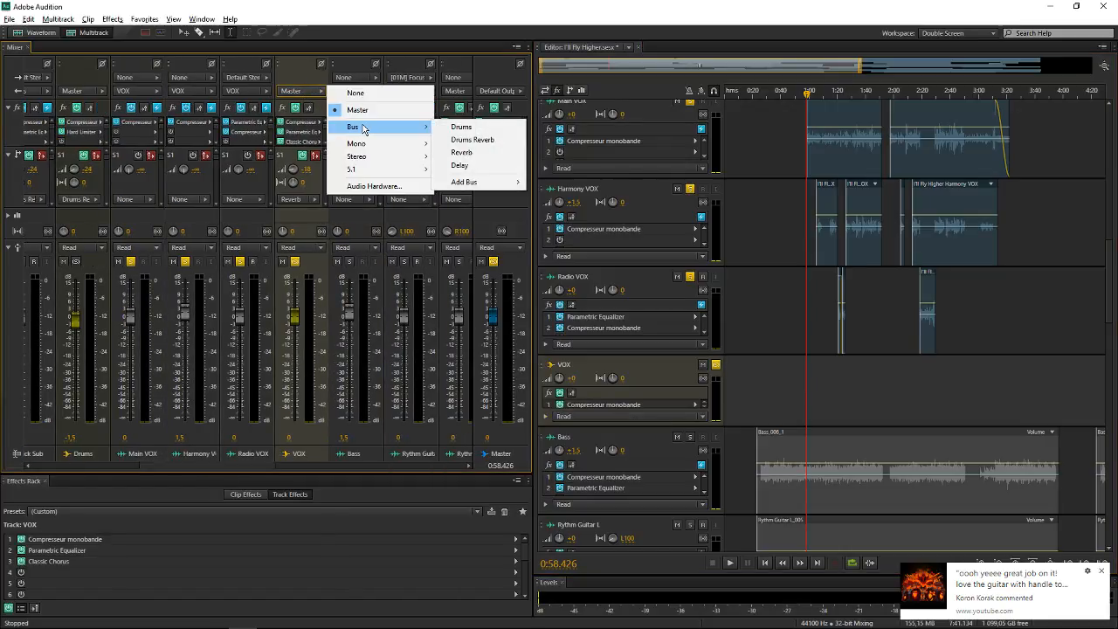
{"action": "left_click", "coordinate": [661, 392]}
Open the Classic Reverb effect on the Reverb bus, examine its output Mix control, and close the effect window
{"action": "left_click_drag", "start_coordinate": [260, 466], "coordinate": [541, 476]}
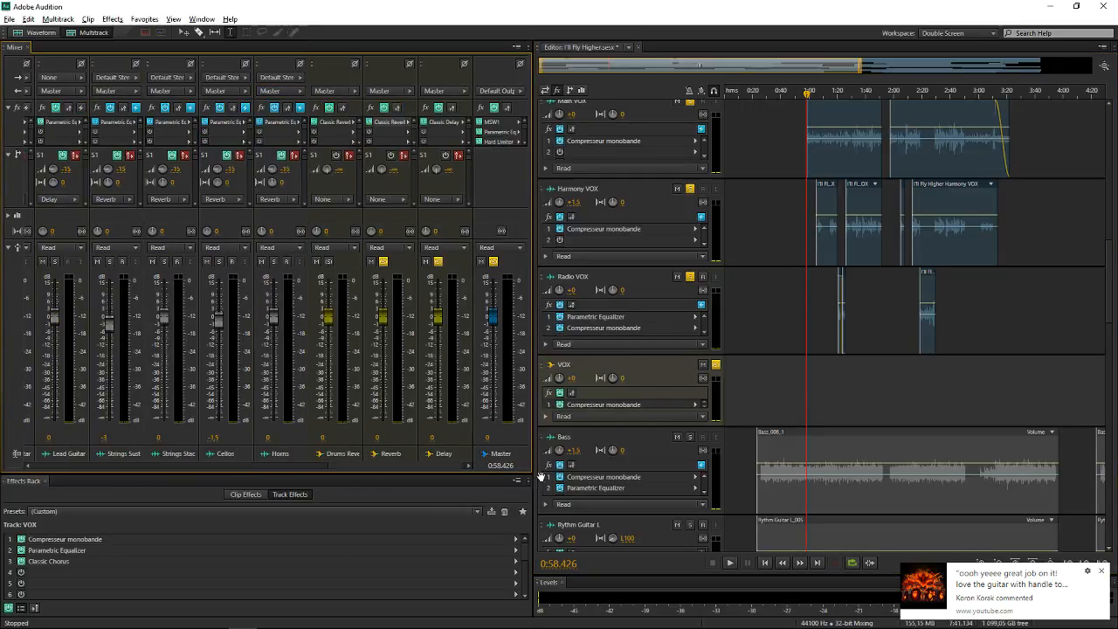
{"action": "left_click", "coordinate": [385, 125]}
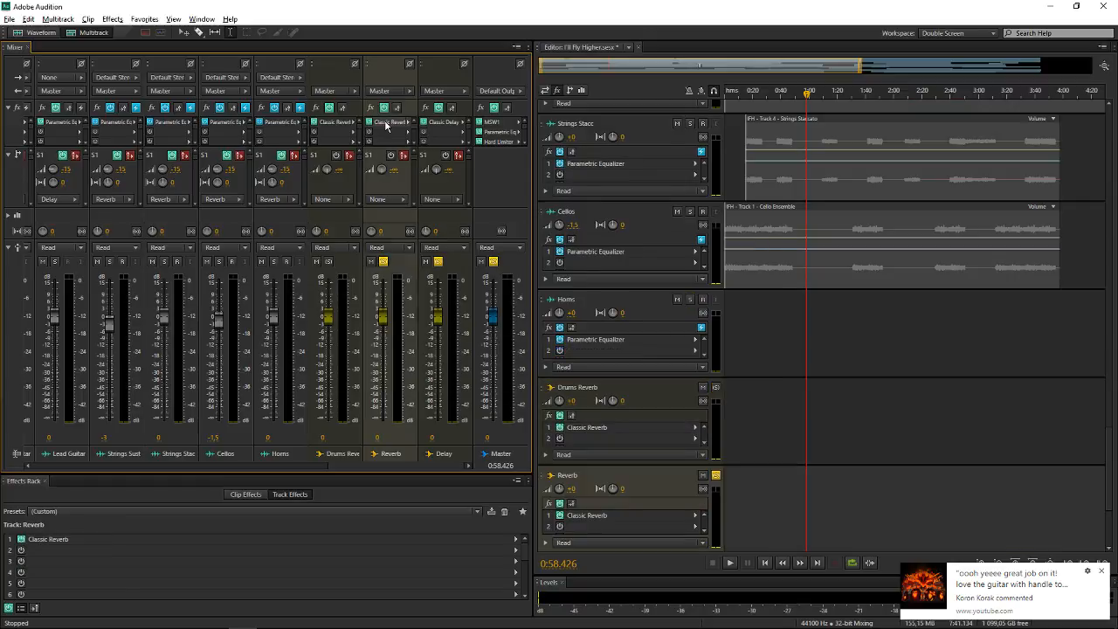
{"action": "double_click", "coordinate": [385, 124]}
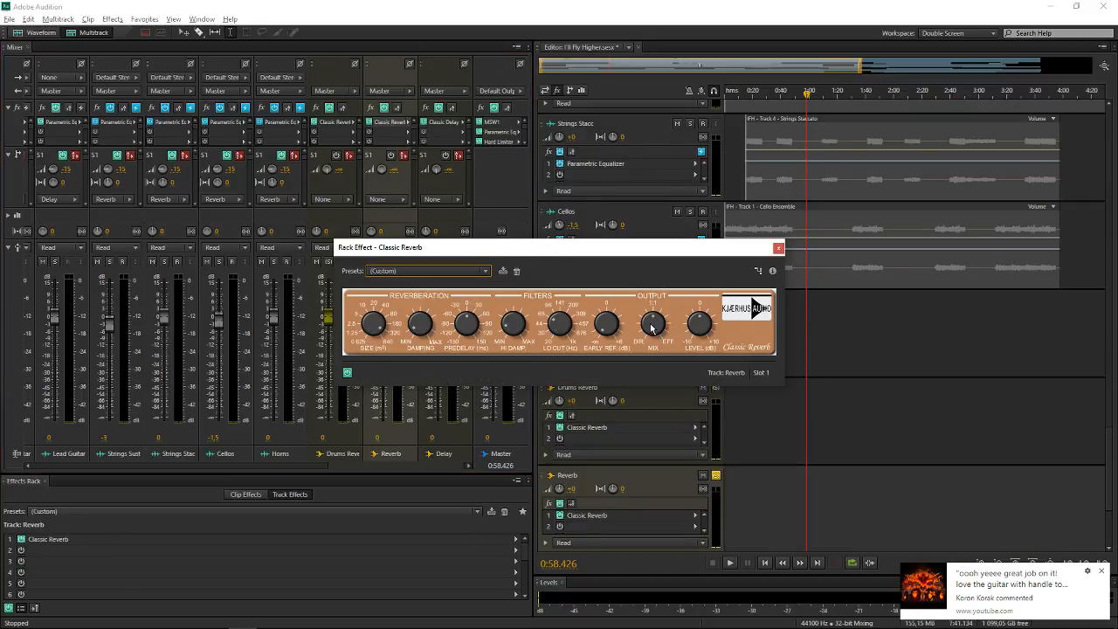
{"action": "mouse_move", "coordinate": [653, 333]}
{"action": "left_mouse_down"}
{"action": "mouse_move", "coordinate": [667, 291]}
{"action": "mouse_move", "coordinate": [648, 323]}
{"action": "left_mouse_up"}
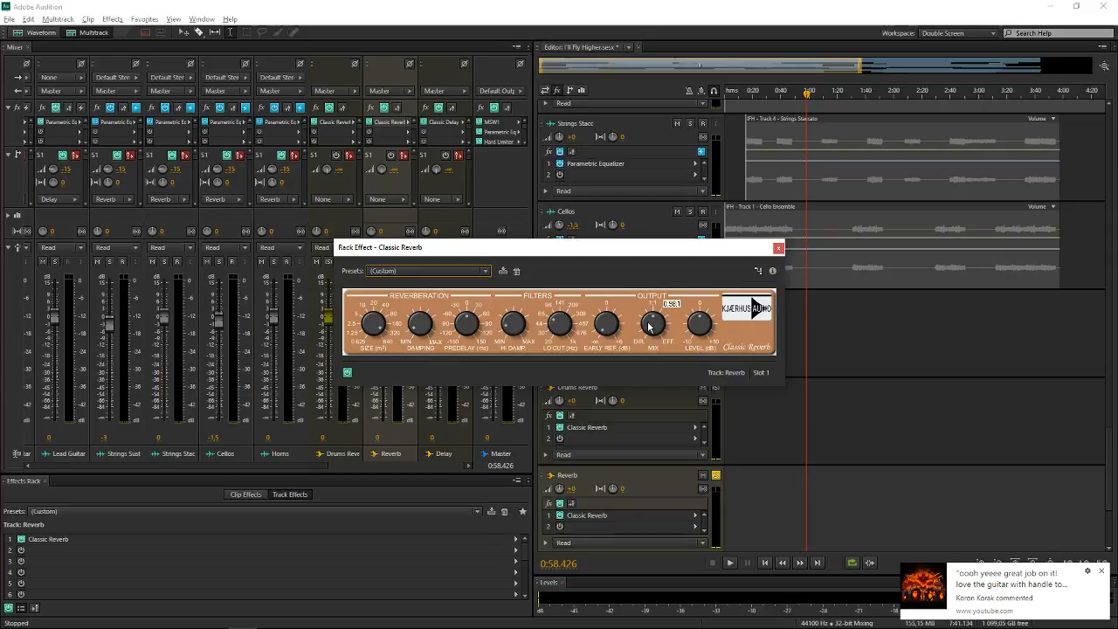
{"action": "left_click", "coordinate": [778, 247]}
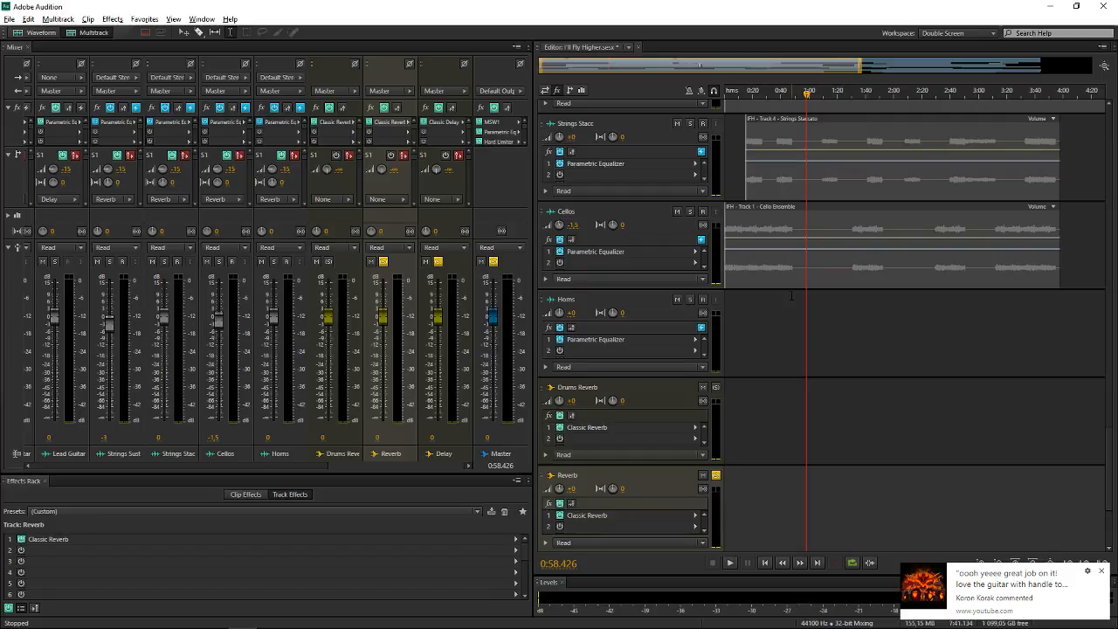
Select the Delay bus and the Reverb bus in the track list, and fit the whole session in a compact track view
{"action": "scroll", "coordinate": [791, 296], "scroll_direction": "up", "scroll_amount": 1}
{"action": "scroll", "coordinate": [791, 296], "scroll_direction": "down", "scroll_amount": 6}
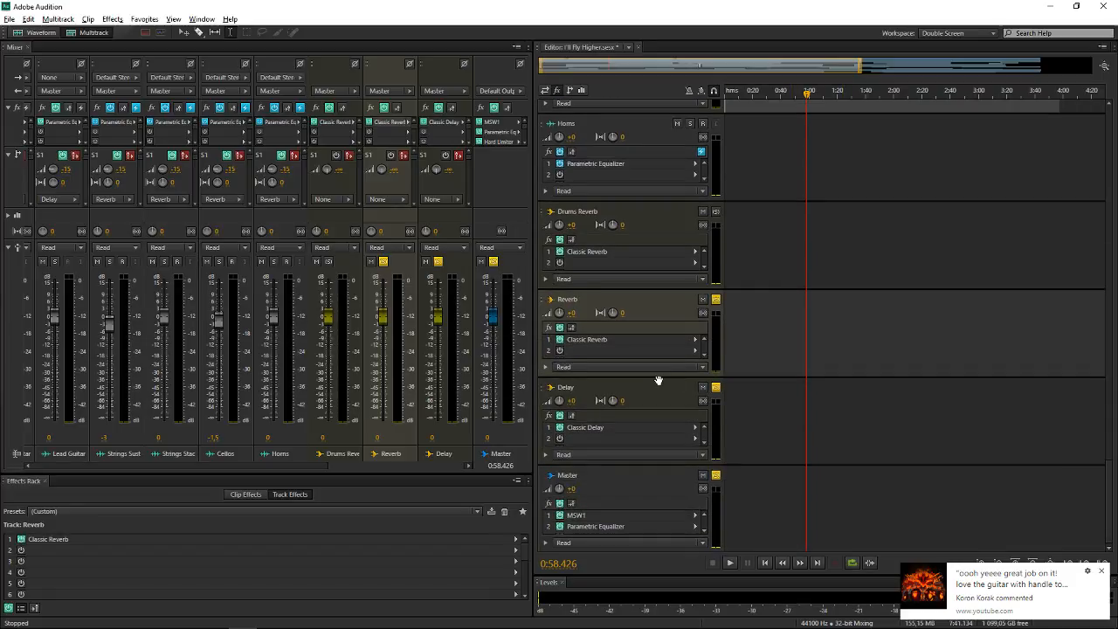
{"action": "left_click", "coordinate": [676, 390]}
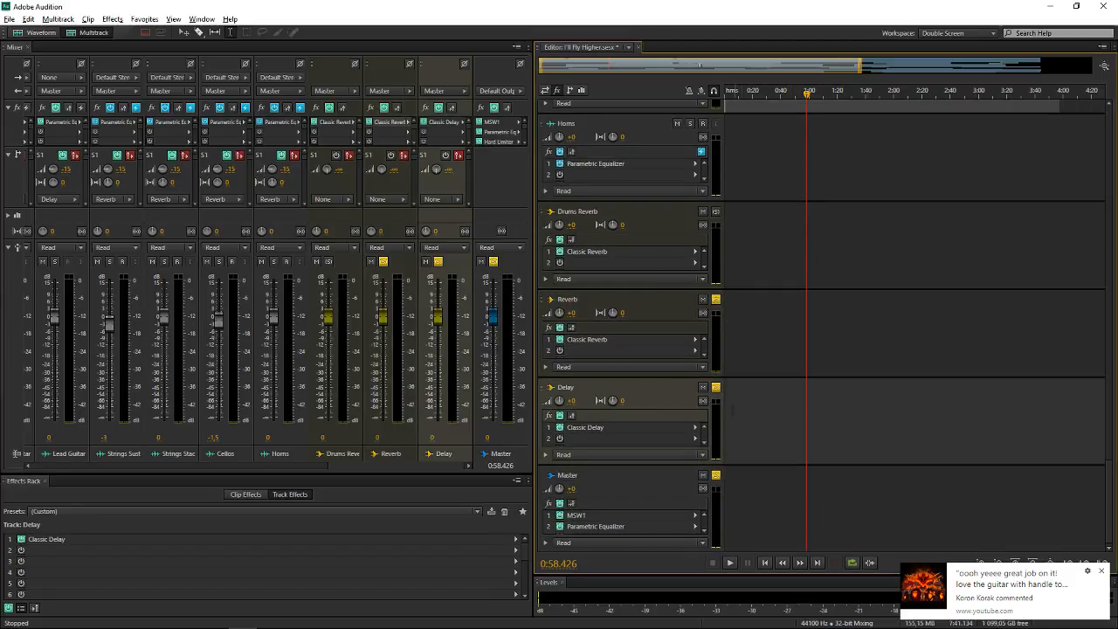
{"action": "left_click", "coordinate": [647, 308]}
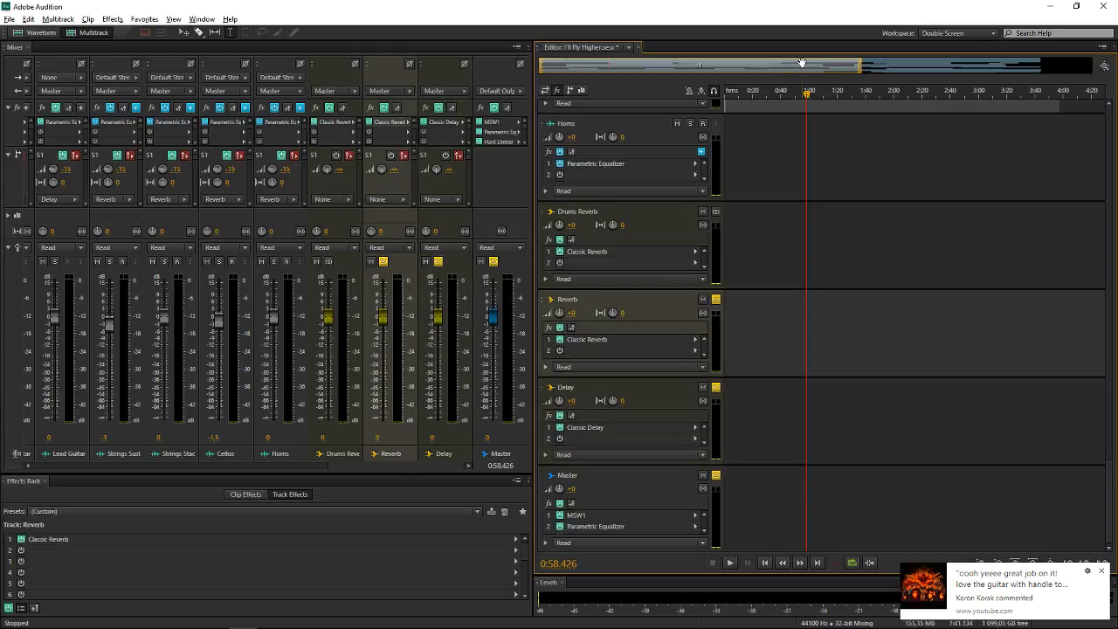
{"action": "scroll", "coordinate": [801, 63], "scroll_direction": "down", "scroll_amount": 3}
{"action": "scroll", "coordinate": [597, 350], "scroll_direction": "down", "scroll_amount": 4}
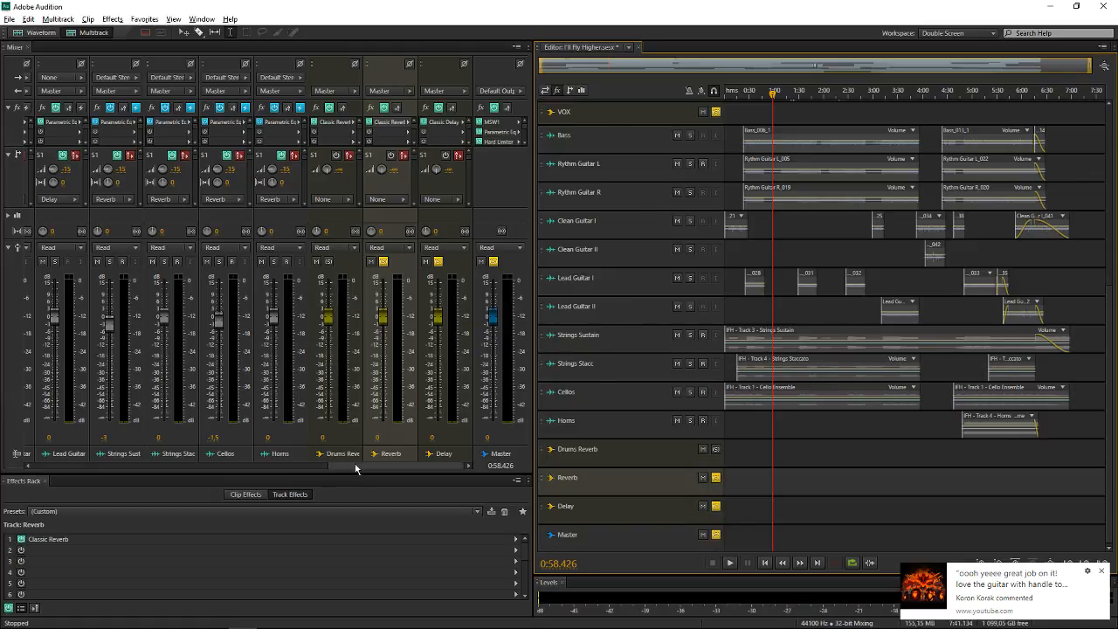
Review the drum tracks' sends in the mixer, and reopen the Reverb bus's Classic Reverb to check its Mix control again
{"action": "left_click_drag", "start_coordinate": [356, 467], "coordinate": [49, 458]}
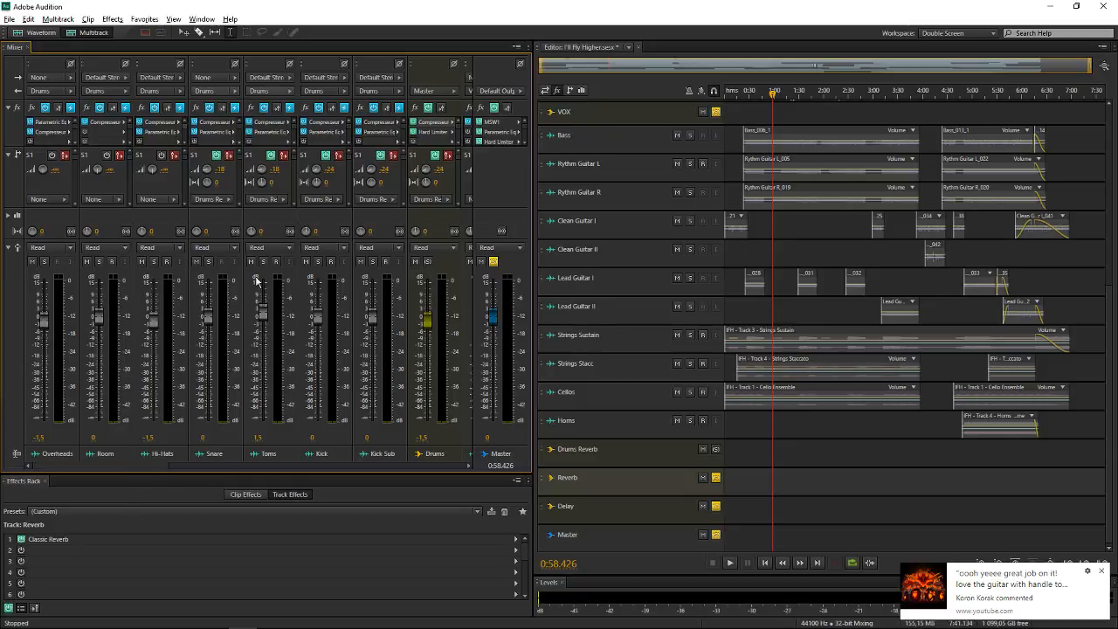
{"action": "left_click_drag", "start_coordinate": [143, 464], "coordinate": [407, 205]}
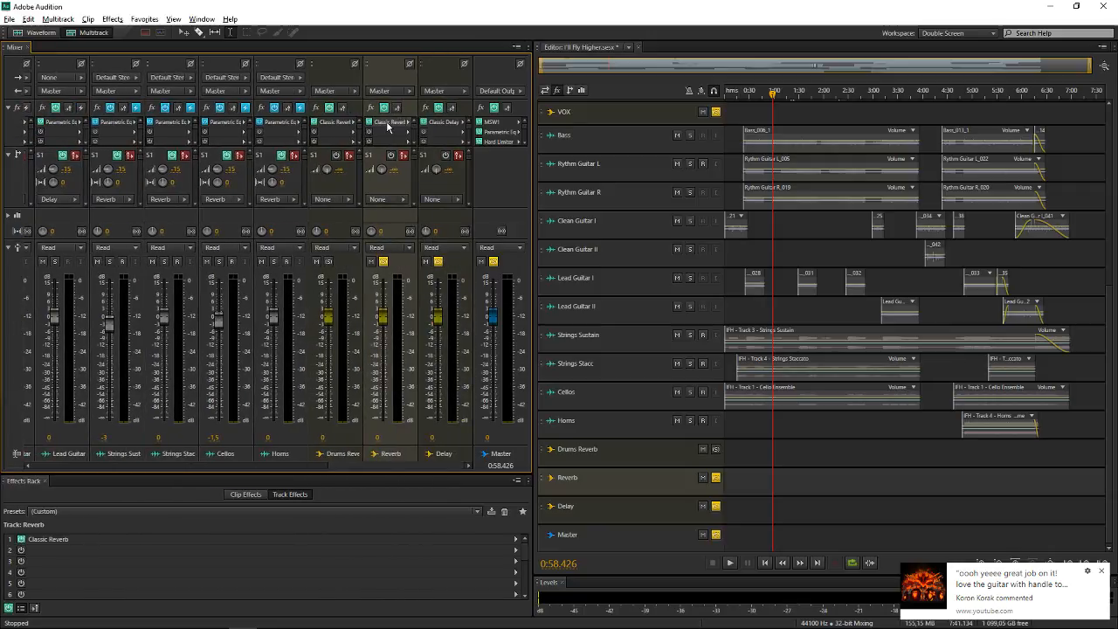
{"action": "double_click", "coordinate": [387, 123]}
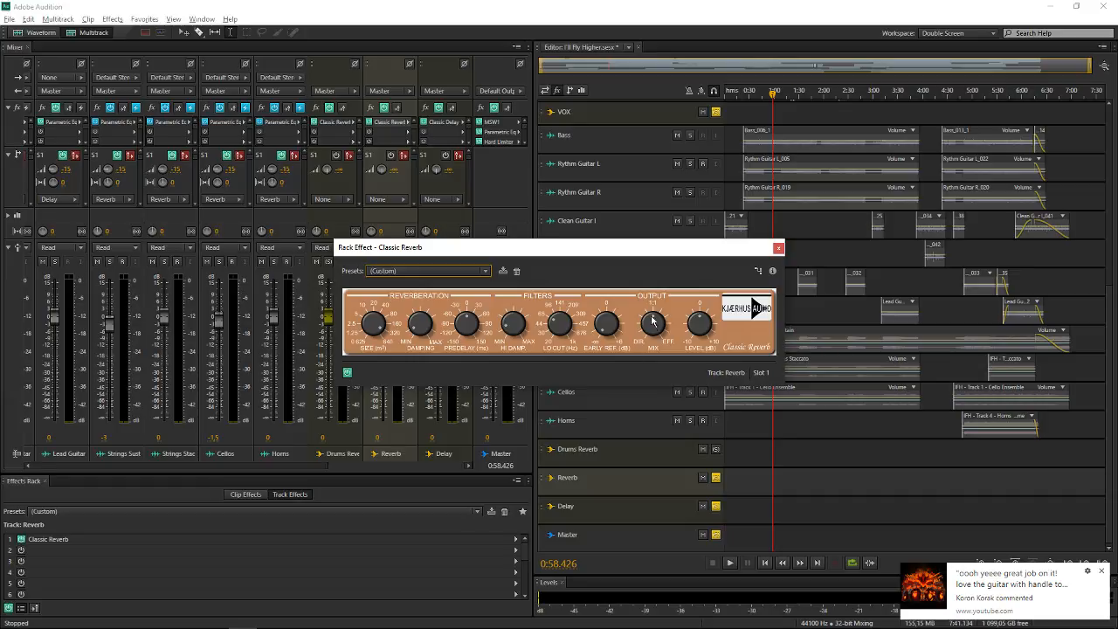
{"action": "left_click_drag", "start_coordinate": [626, 323], "coordinate": [629, 321]}
{"action": "left_click", "coordinate": [778, 248]}
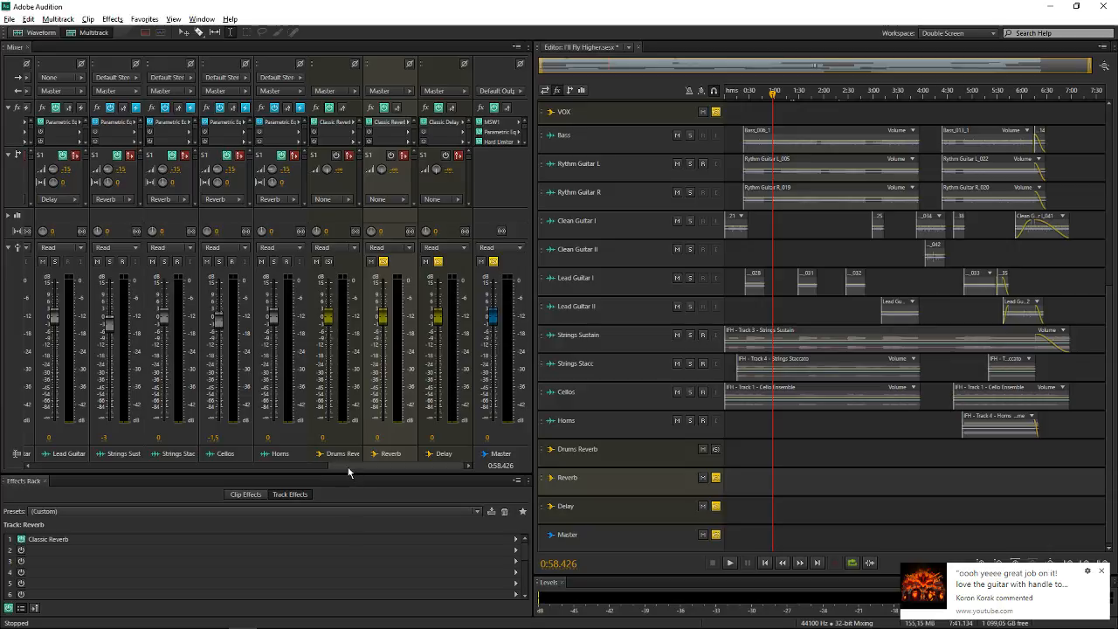
Look at the Send 1 destination options of the Hi-Hats track and keep the send on None
{"action": "left_click_drag", "start_coordinate": [347, 467], "coordinate": [43, 465]}
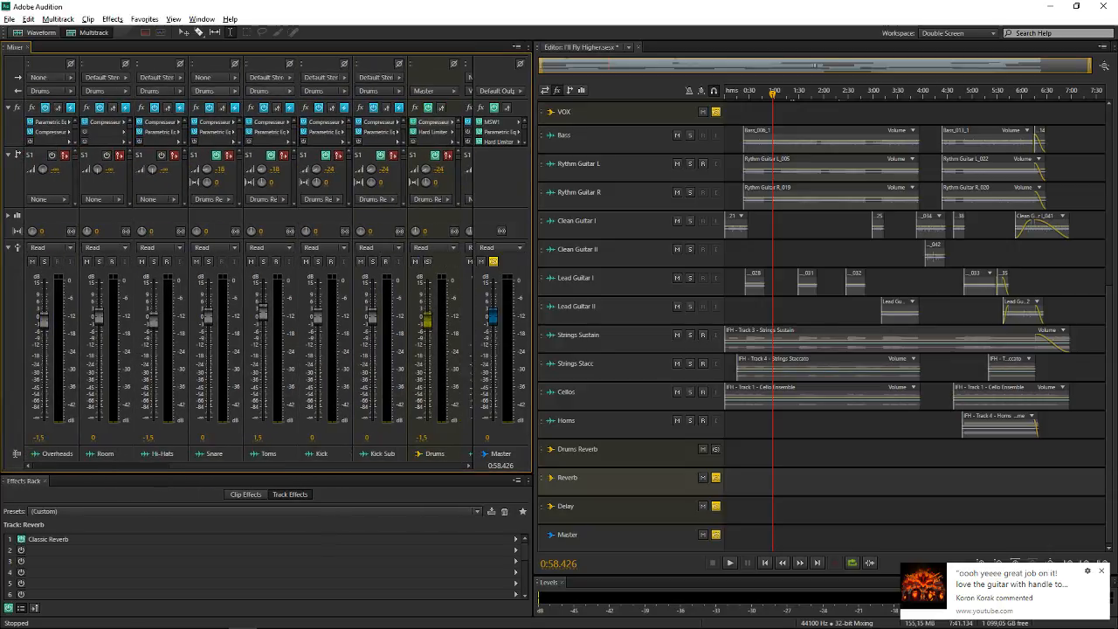
{"action": "left_click", "coordinate": [148, 200]}
{"action": "left_click", "coordinate": [166, 219]}
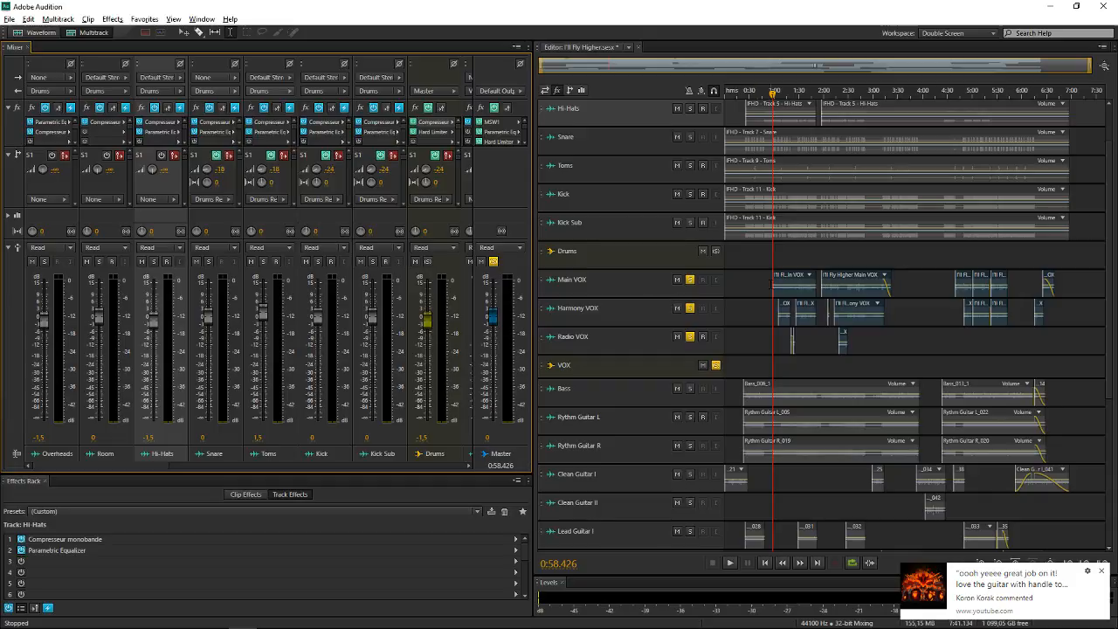
Review the Drums Reverb sends by selecting the Drums bus and the Kick Sub, Kick, Toms and Snare tracks in turn
{"action": "scroll", "coordinate": [626, 285], "scroll_direction": "up", "scroll_amount": 2}
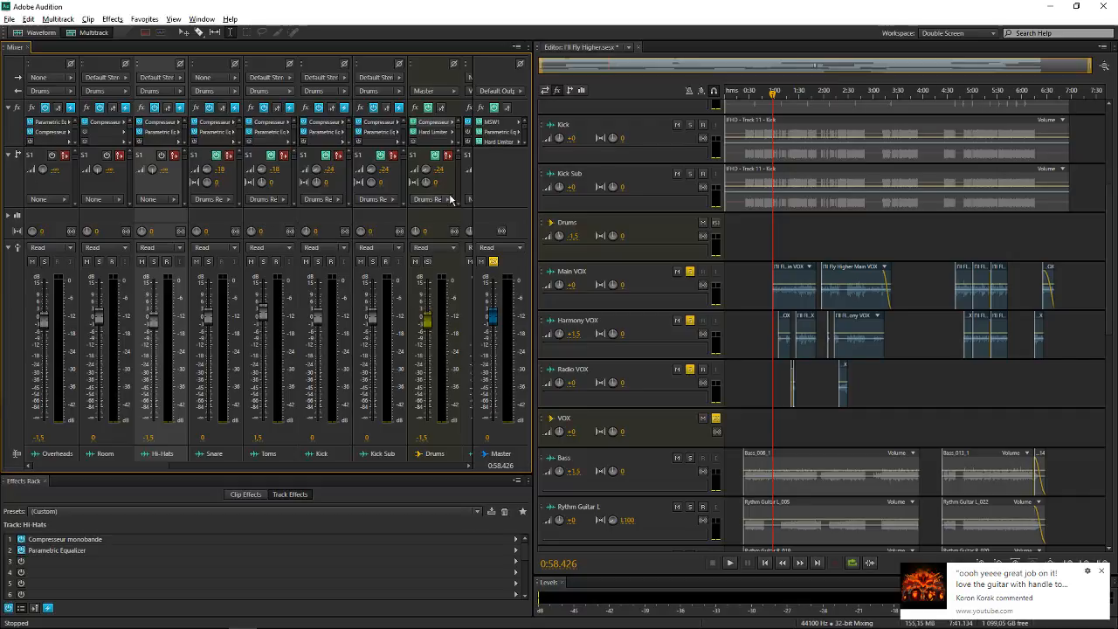
{"action": "left_click", "coordinate": [438, 221]}
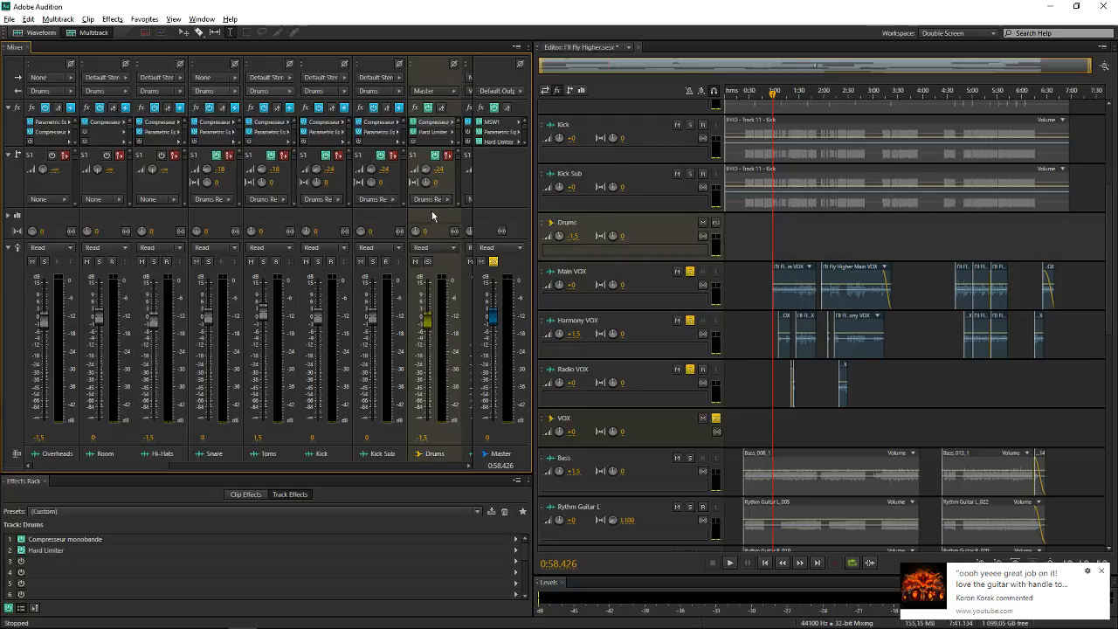
{"action": "left_click", "coordinate": [375, 219]}
{"action": "left_click", "coordinate": [320, 221]}
{"action": "left_click", "coordinate": [265, 224]}
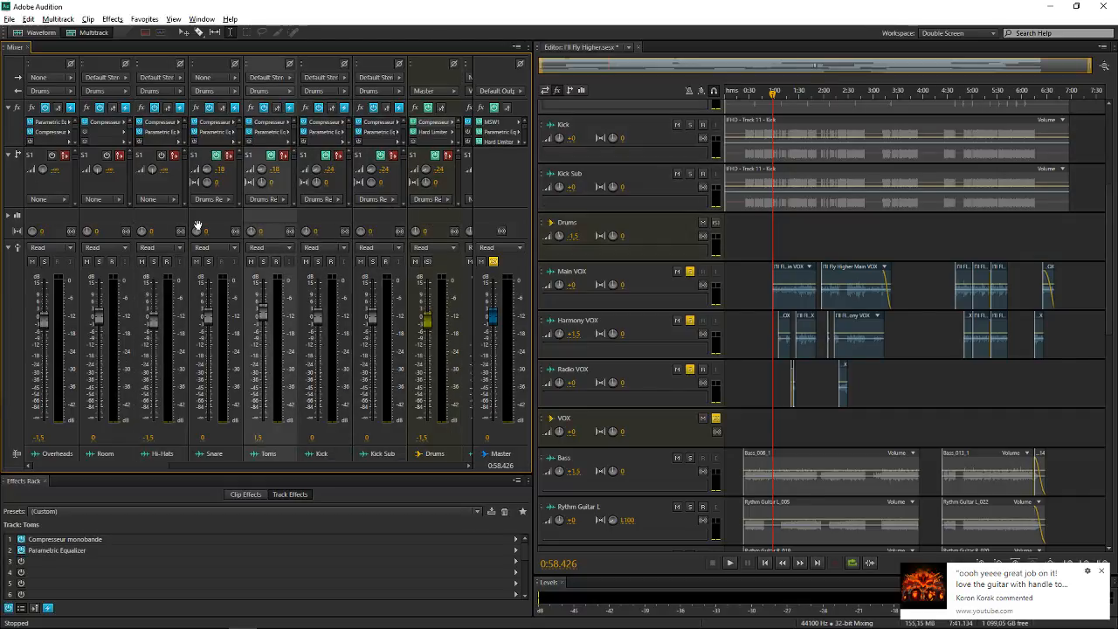
{"action": "left_click", "coordinate": [197, 224]}
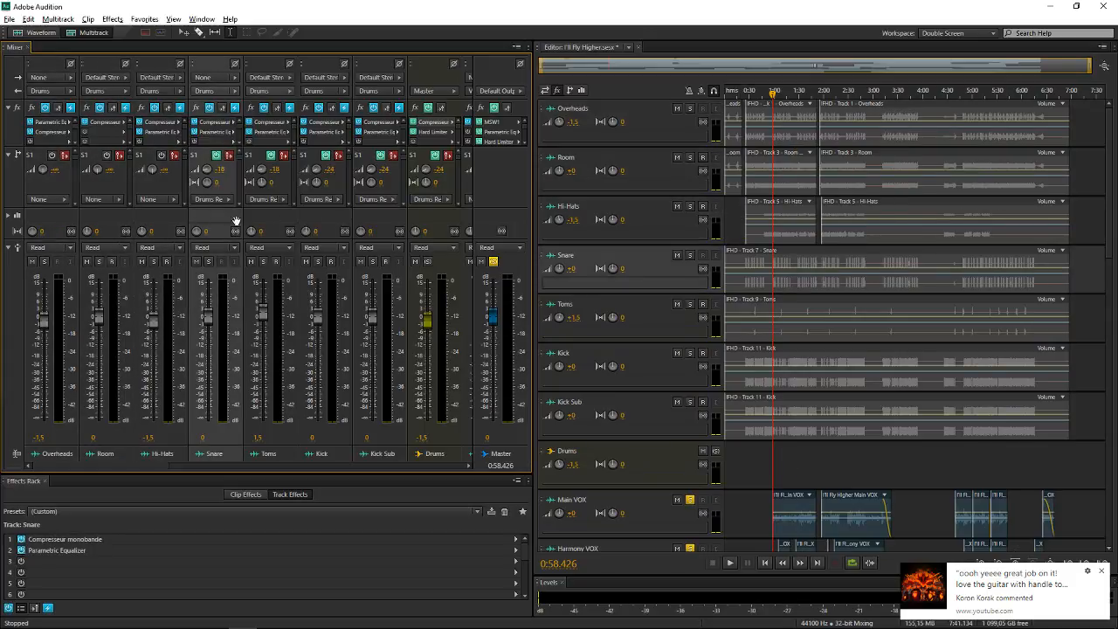
Solo the Drums bus and switch off Send 1 on the Snare, Toms, Kick and Kick Sub tracks
{"action": "left_click", "coordinate": [428, 261]}
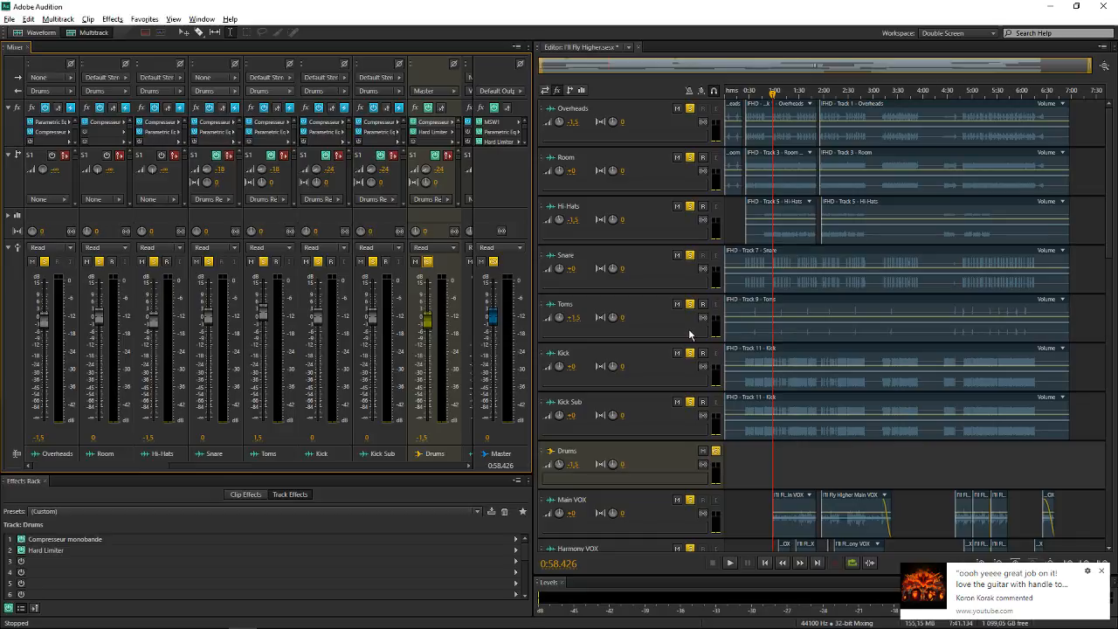
{"action": "scroll", "coordinate": [690, 333], "scroll_direction": "down", "scroll_amount": 3}
{"action": "left_click", "coordinate": [736, 312]}
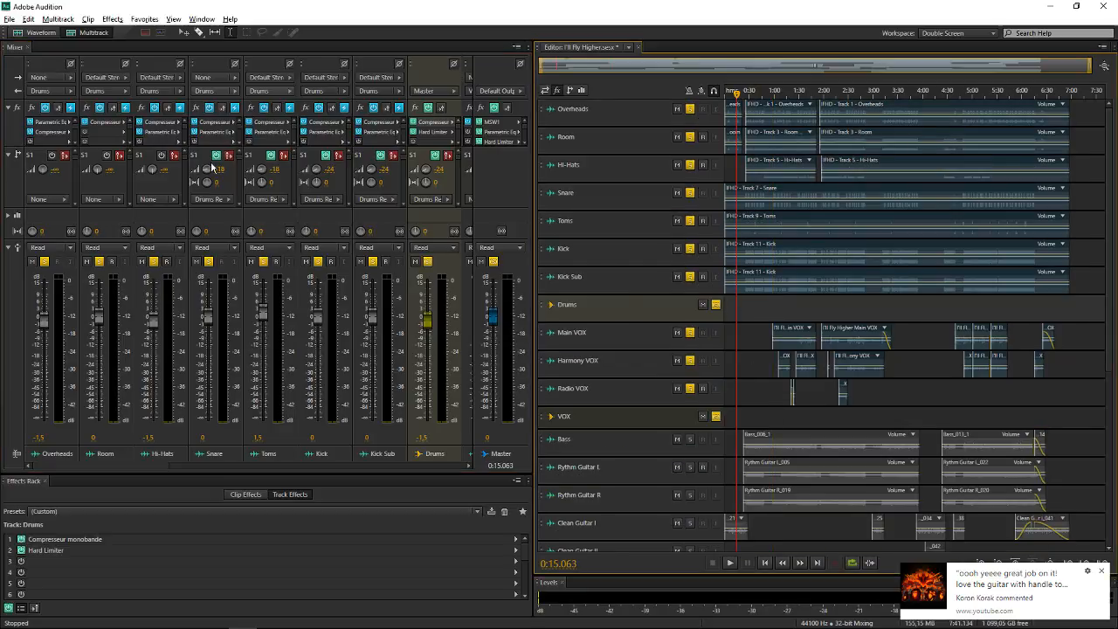
{"action": "left_click", "coordinate": [219, 158]}
{"action": "left_click", "coordinate": [265, 159]}
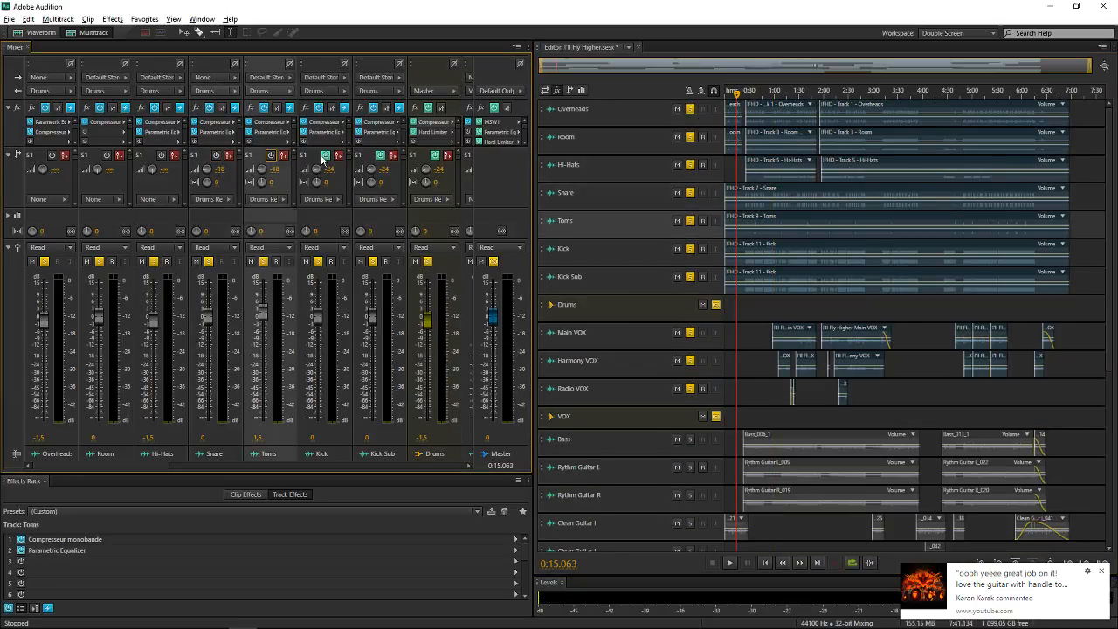
{"action": "left_click", "coordinate": [325, 159]}
{"action": "left_click", "coordinate": [382, 159]}
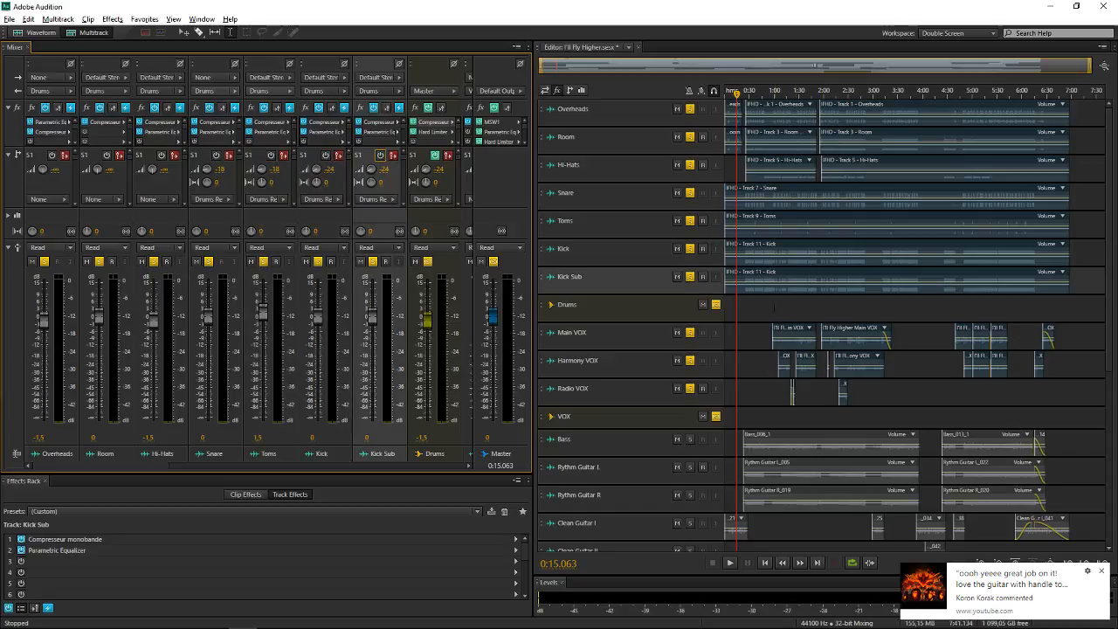
Play the soloed drums briefly from 0:25.197, stop playback, and switch off Send 1 on the Drums bus
{"action": "left_click", "coordinate": [744, 311]}
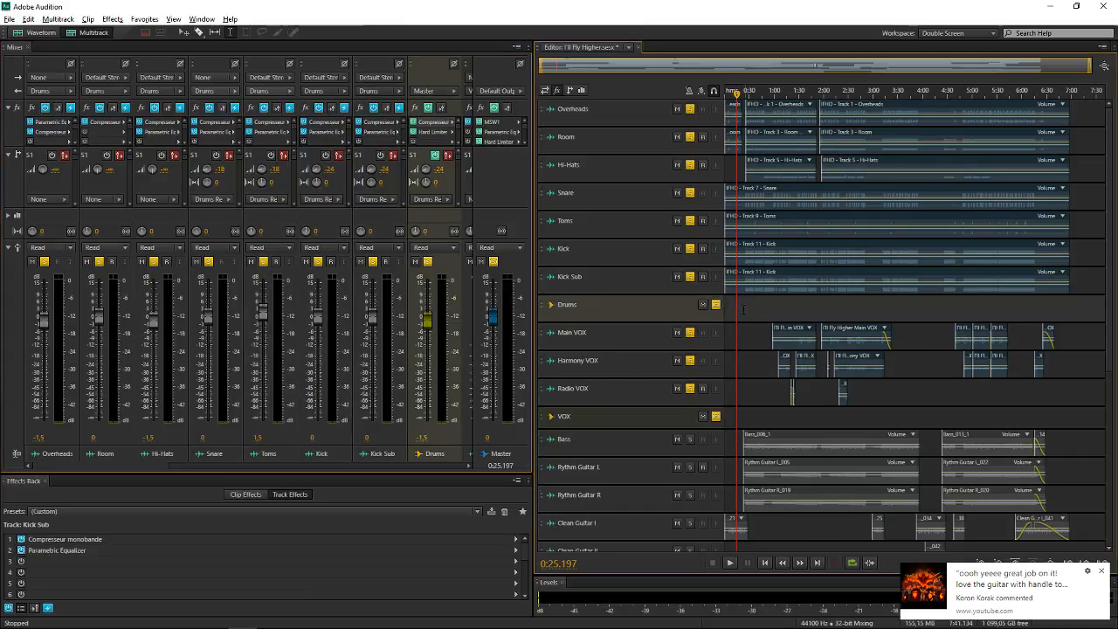
{"action": "key", "text": "space"}
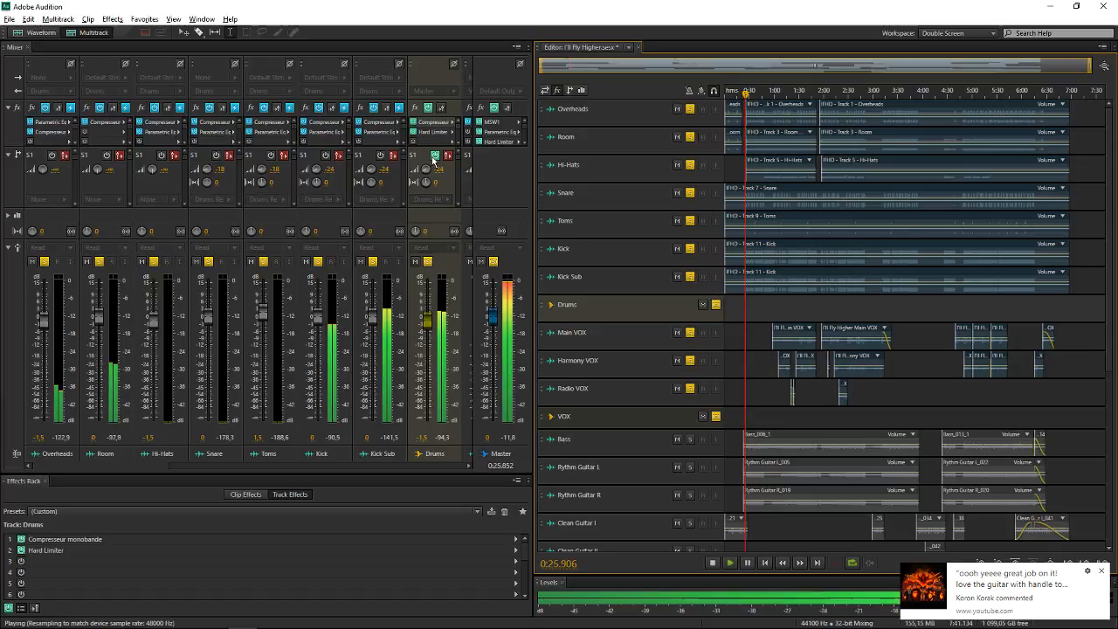
{"action": "key", "text": "space"}
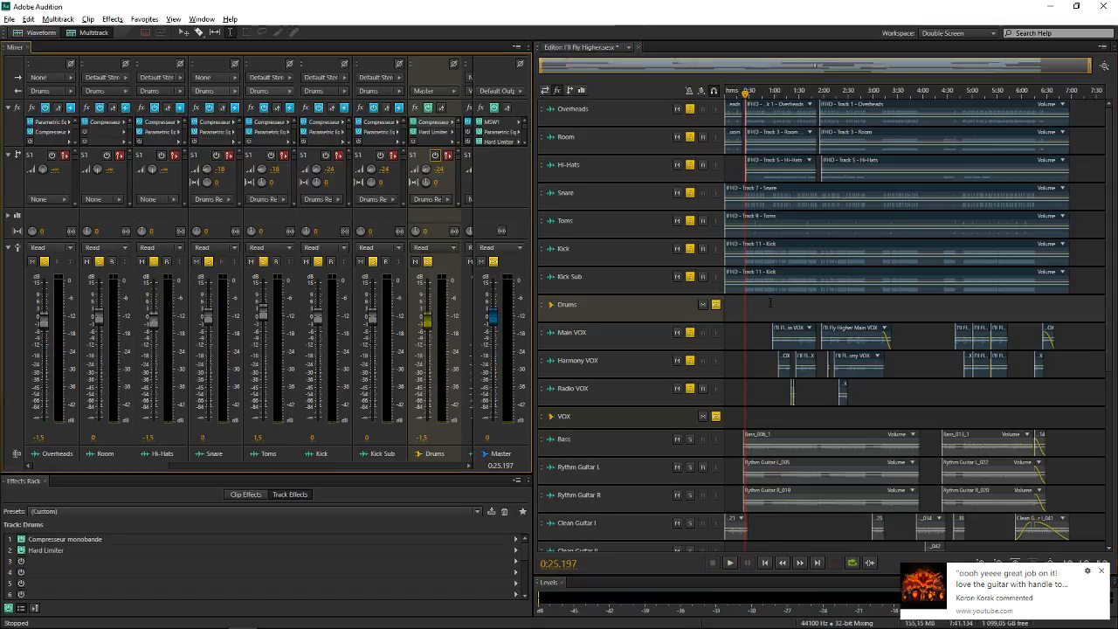
Unsolo the VOX bus, leaving only the drums soloed, and play them briefly from 1:00.000 without their reverb sends
{"action": "left_click", "coordinate": [772, 303]}
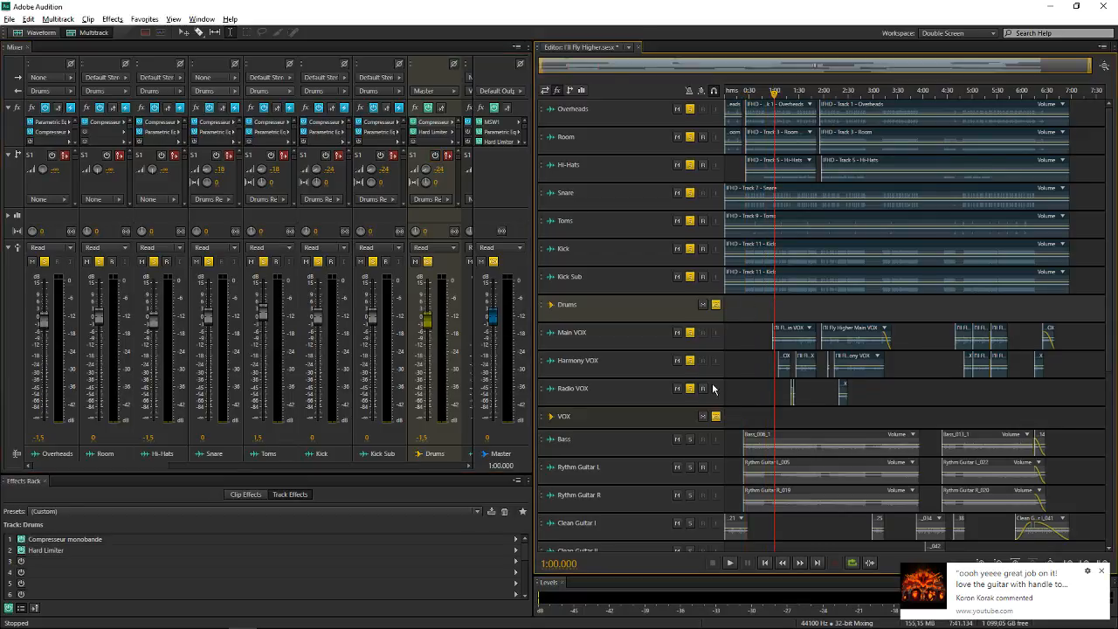
{"action": "left_click", "coordinate": [718, 416]}
{"action": "key", "text": "space"}
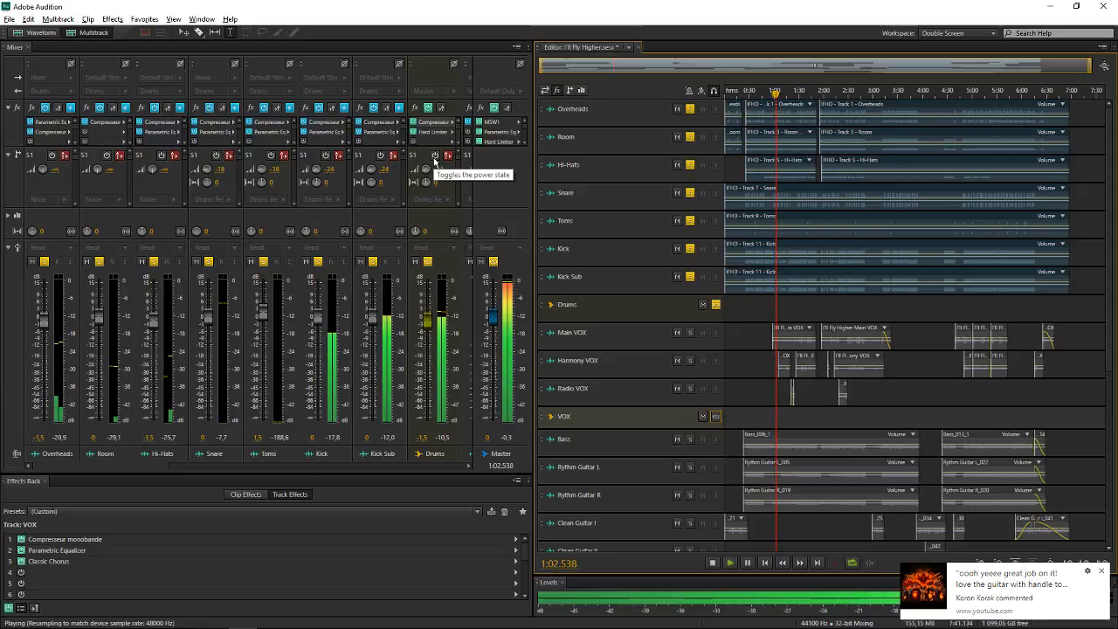
{"action": "key", "text": "space"}
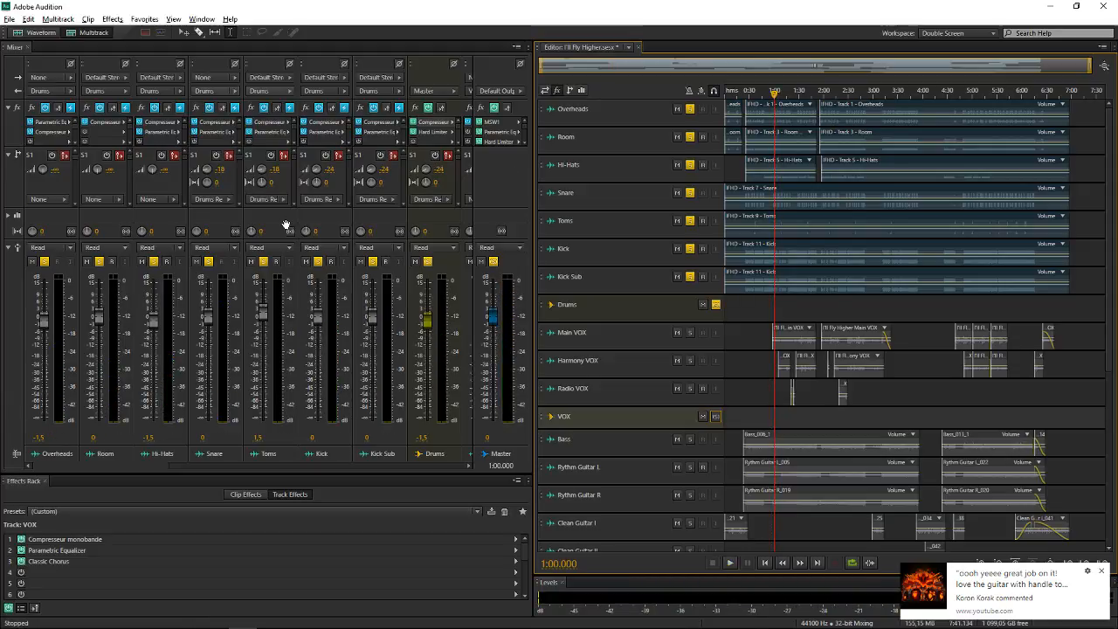
Replay the soloed drums from 1:00.000 and briefly lower the Room track's fader to about -6 dB before stopping playback
{"action": "left_click", "coordinate": [101, 253]}
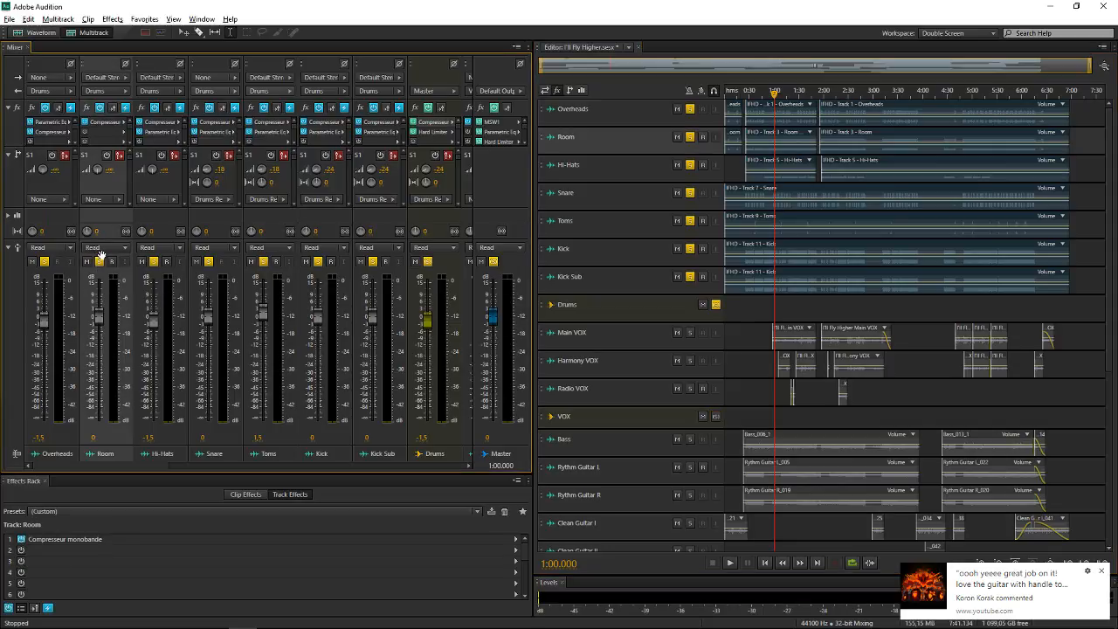
{"action": "key", "text": "space"}
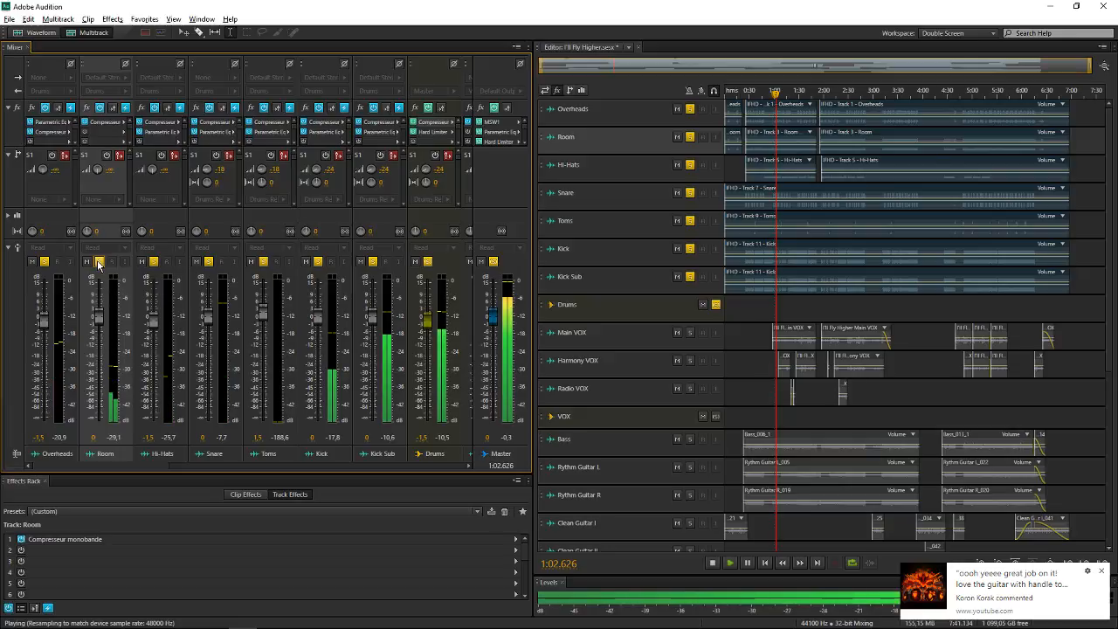
{"action": "key", "text": "space"}
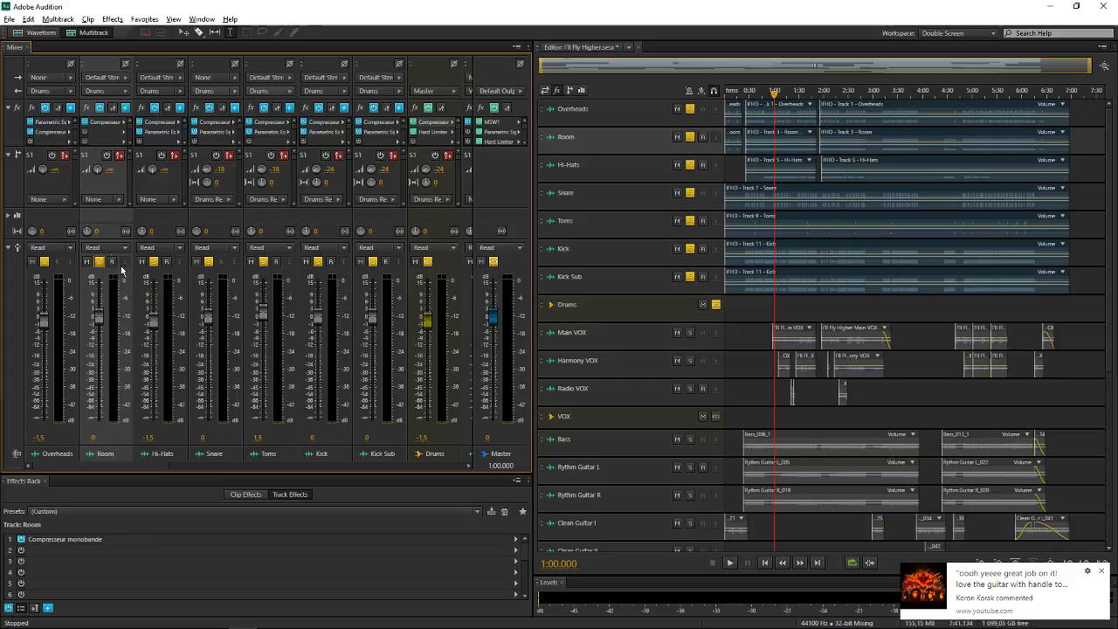
{"action": "key", "text": "space"}
{"action": "mouse_move", "coordinate": [100, 316]}
{"action": "left_mouse_down"}
{"action": "mouse_move", "coordinate": [100, 357]}
{"action": "mouse_move", "coordinate": [107, 330]}
{"action": "left_mouse_up"}
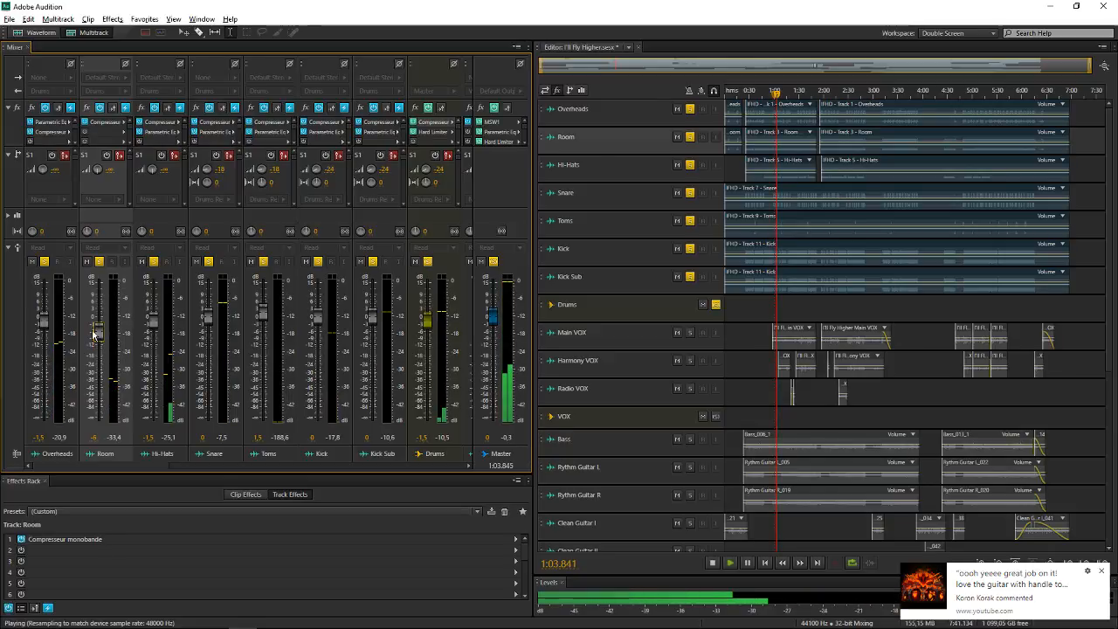
{"action": "key", "text": "space"}
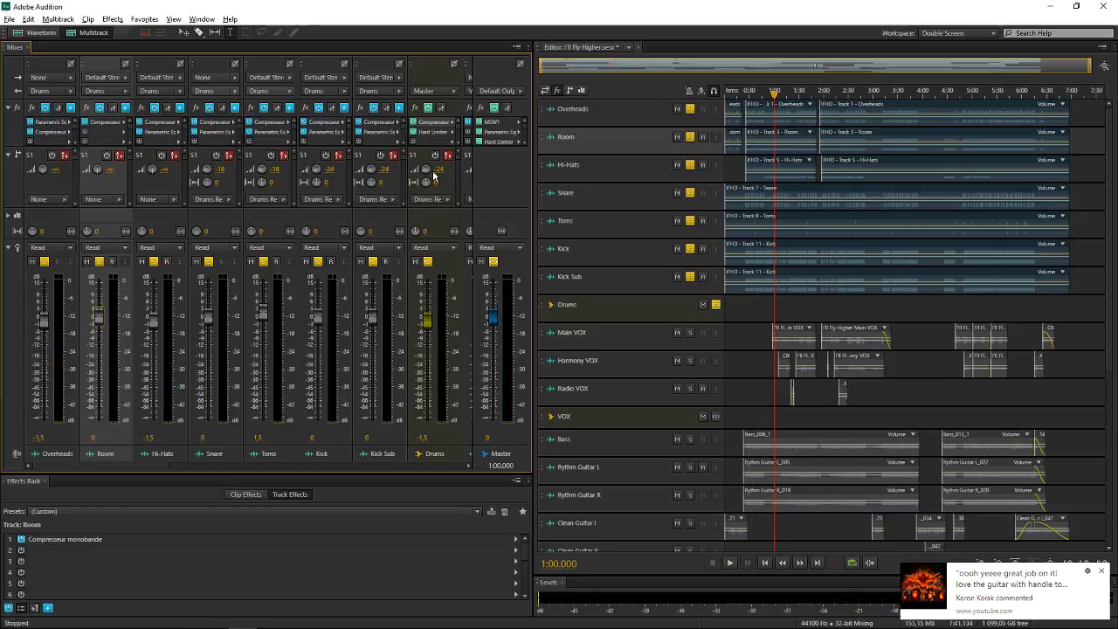
Switch on Send 1 on the Drums bus alone, play the drums from 1:00.000, and switch that send off again
{"action": "left_click", "coordinate": [434, 156]}
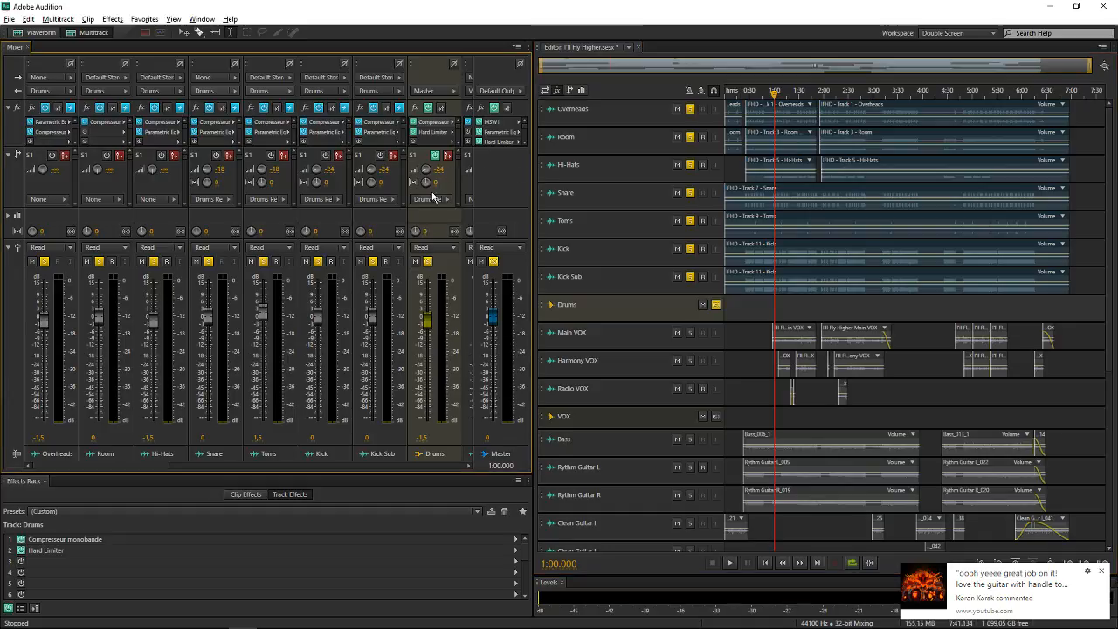
{"action": "left_click", "coordinate": [227, 224]}
{"action": "left_click", "coordinate": [284, 223]}
{"action": "left_click", "coordinate": [332, 221]}
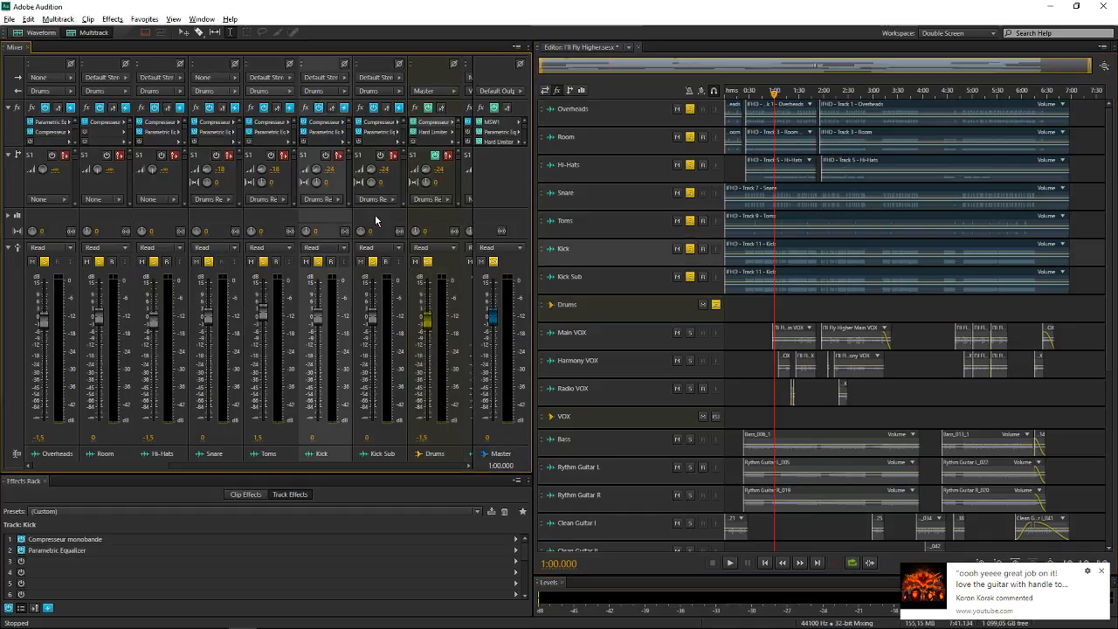
{"action": "left_click", "coordinate": [374, 214]}
{"action": "left_click", "coordinate": [437, 222]}
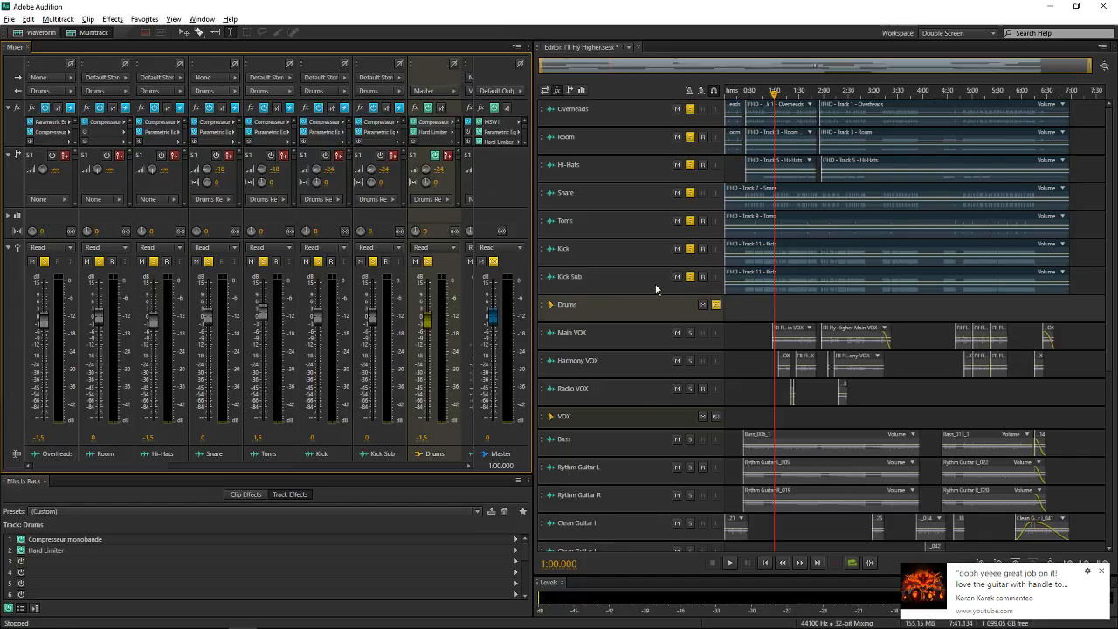
{"action": "key", "text": "space"}
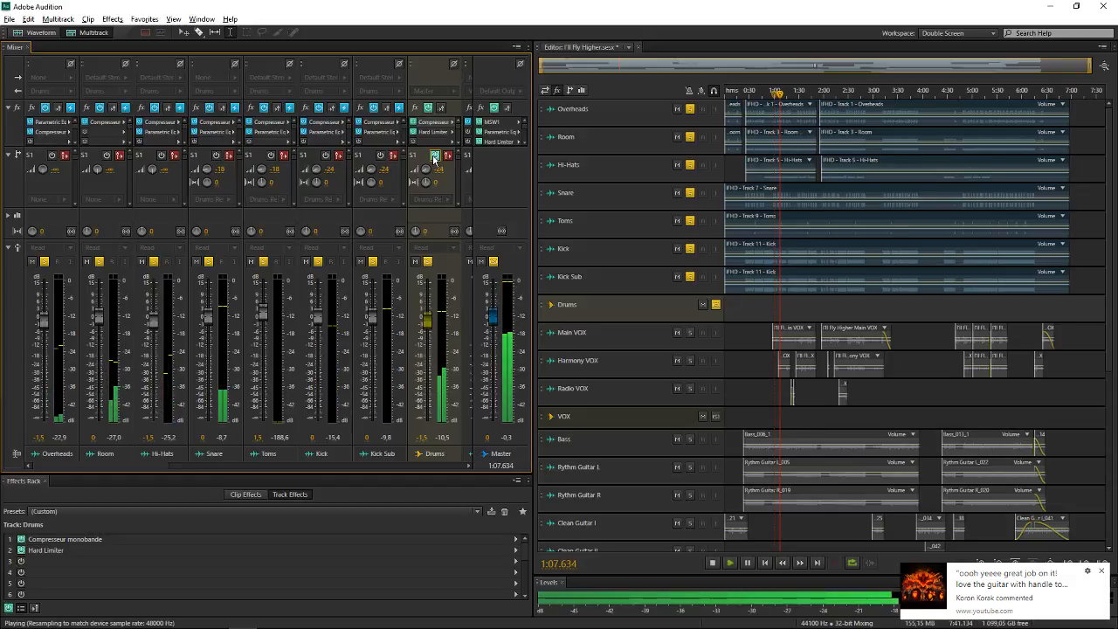
{"action": "key", "text": "space"}
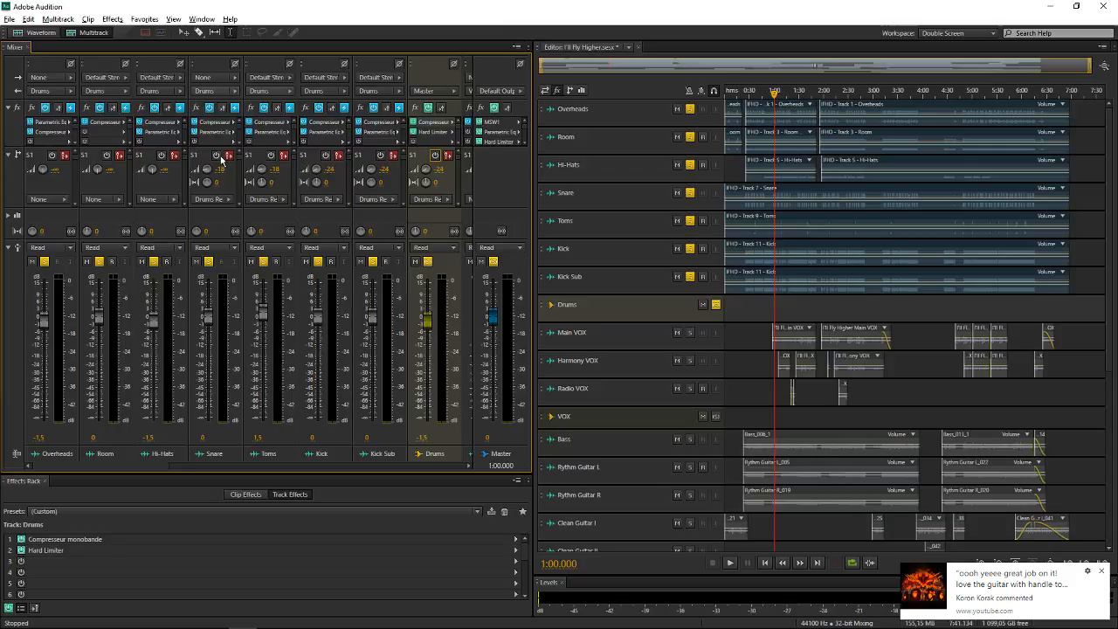
Switch on Send 1 on the Snare, Toms, Kick and Kick Sub tracks and play the drums from 1:00.000
{"action": "left_click", "coordinate": [215, 155]}
{"action": "left_click", "coordinate": [271, 156]}
{"action": "left_click", "coordinate": [326, 155]}
{"action": "left_click", "coordinate": [381, 156]}
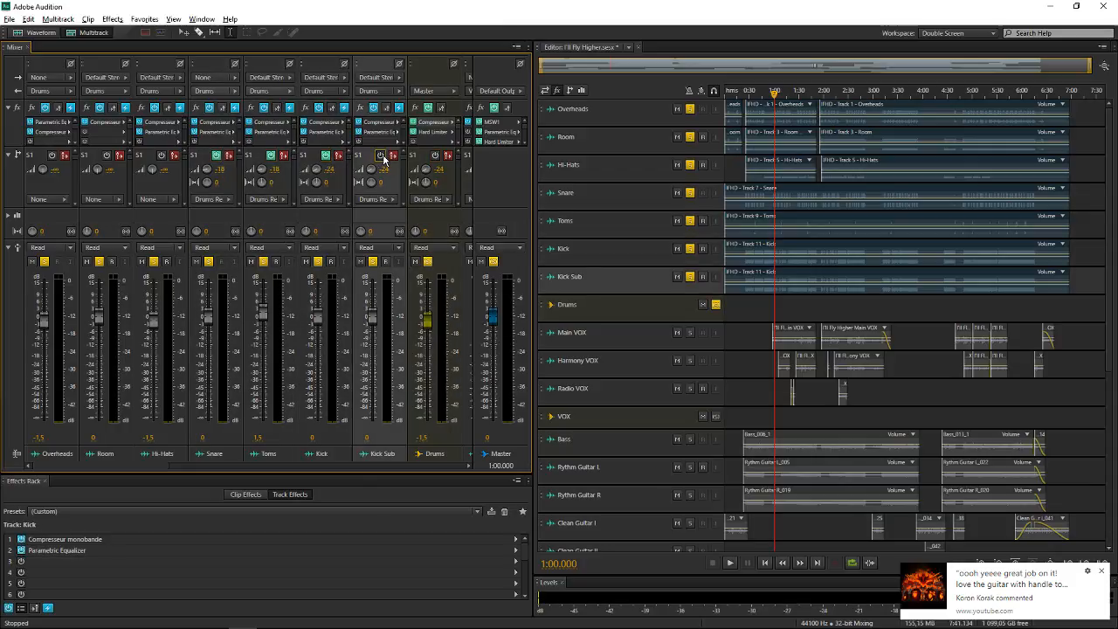
{"action": "left_click", "coordinate": [381, 155]}
{"action": "key", "text": "space"}
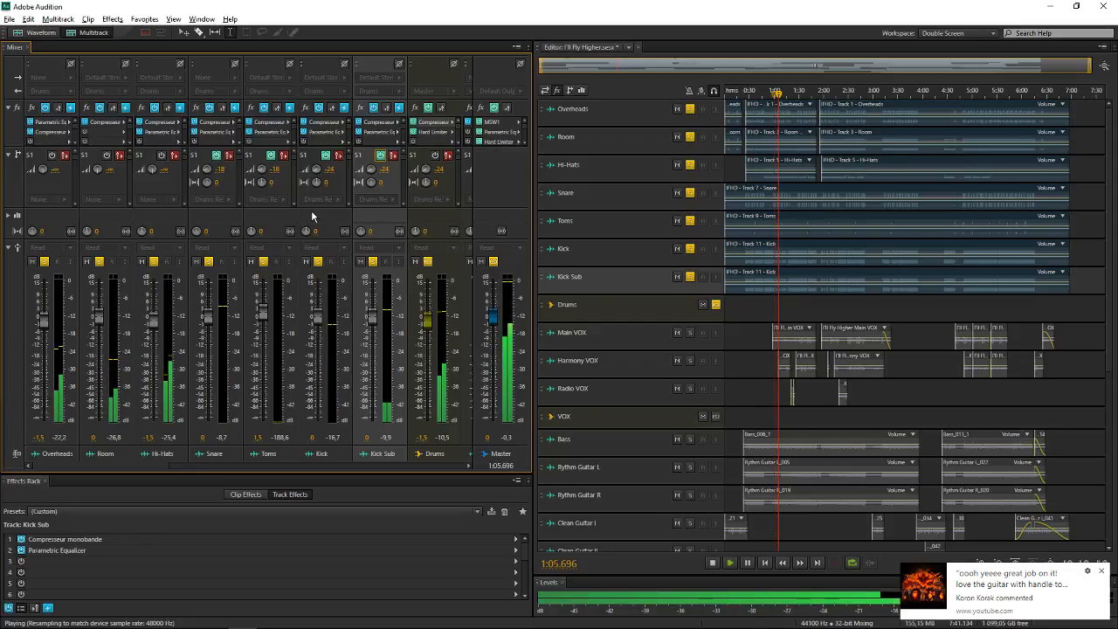
{"action": "key", "text": "space"}
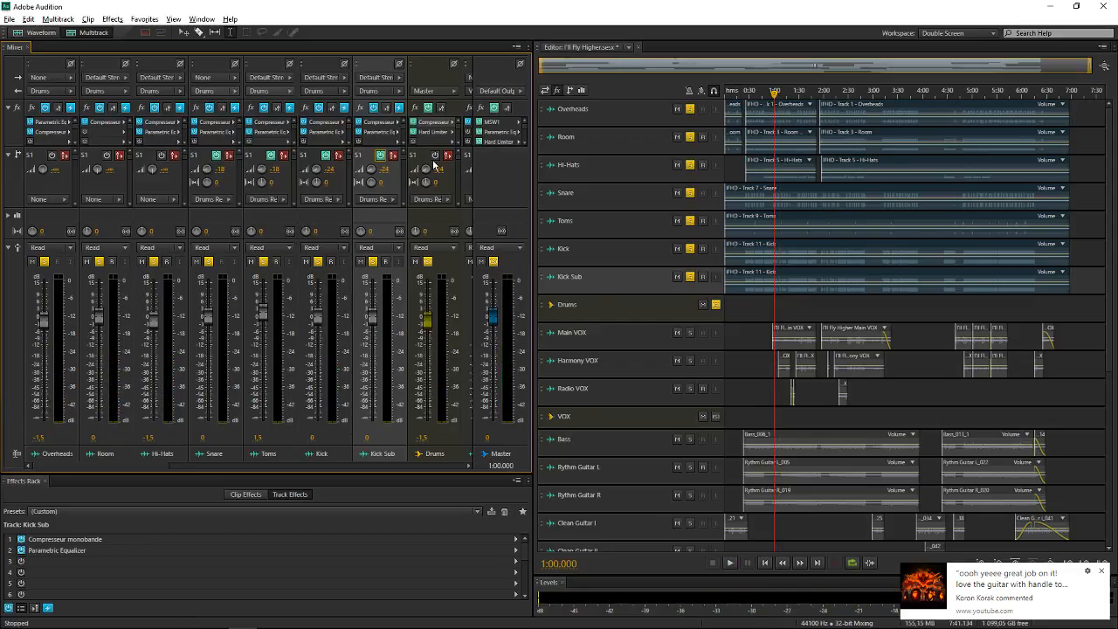
Switch on Send 1 on the Drums bus and play the drums, muting and unmuting the Drums Reverb bus to compare
{"action": "left_click", "coordinate": [436, 156]}
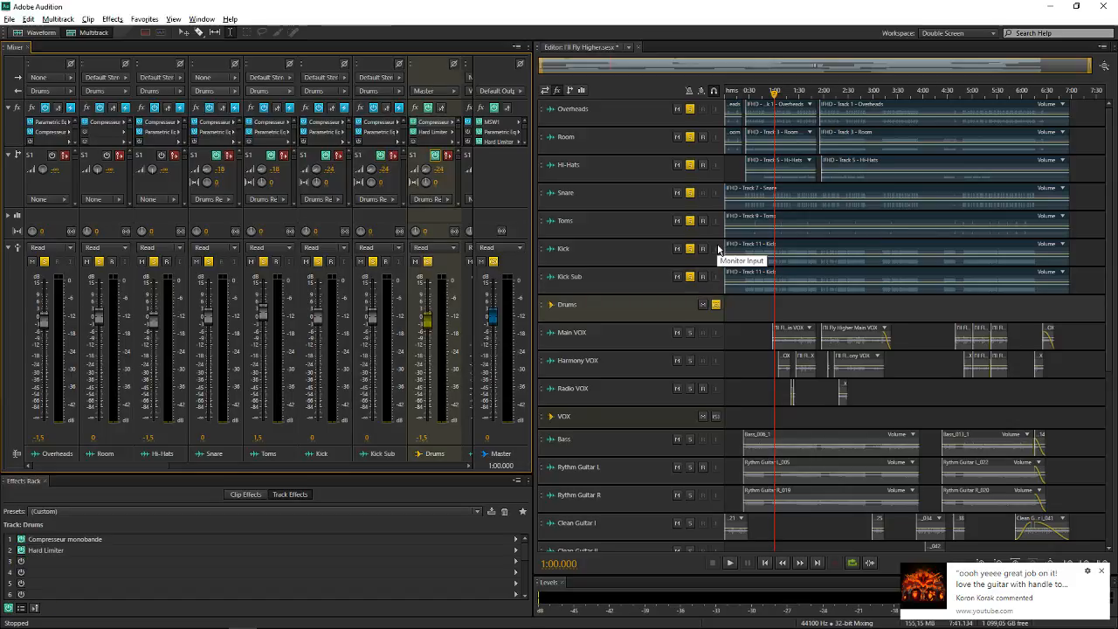
{"action": "key", "text": "space"}
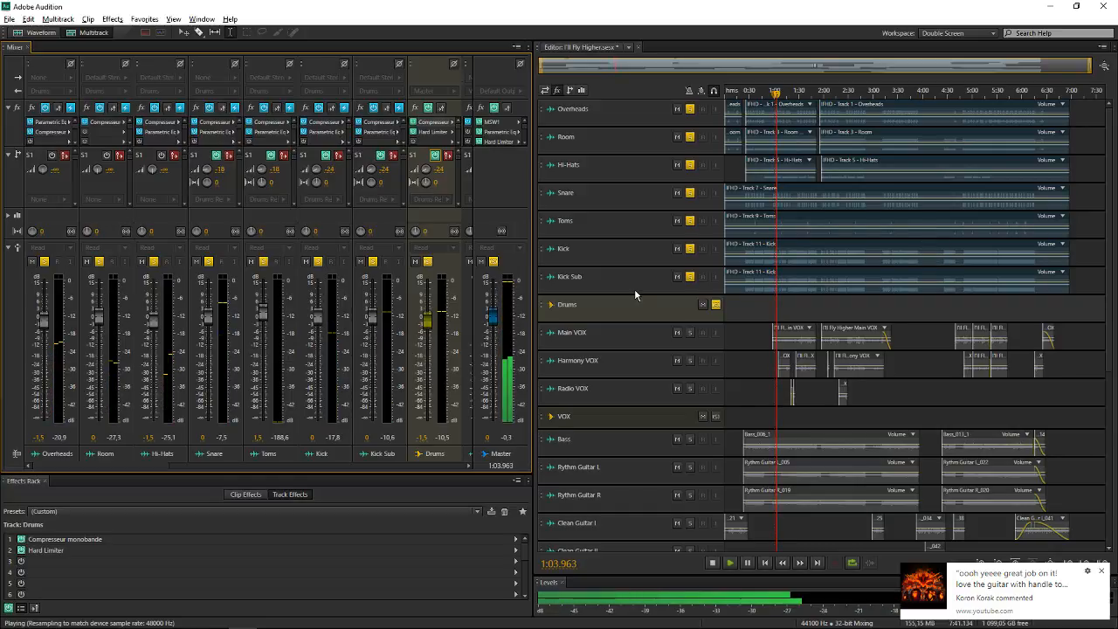
{"action": "scroll", "coordinate": [634, 295], "scroll_direction": "down", "scroll_amount": 4}
{"action": "left_click", "coordinate": [703, 487]}
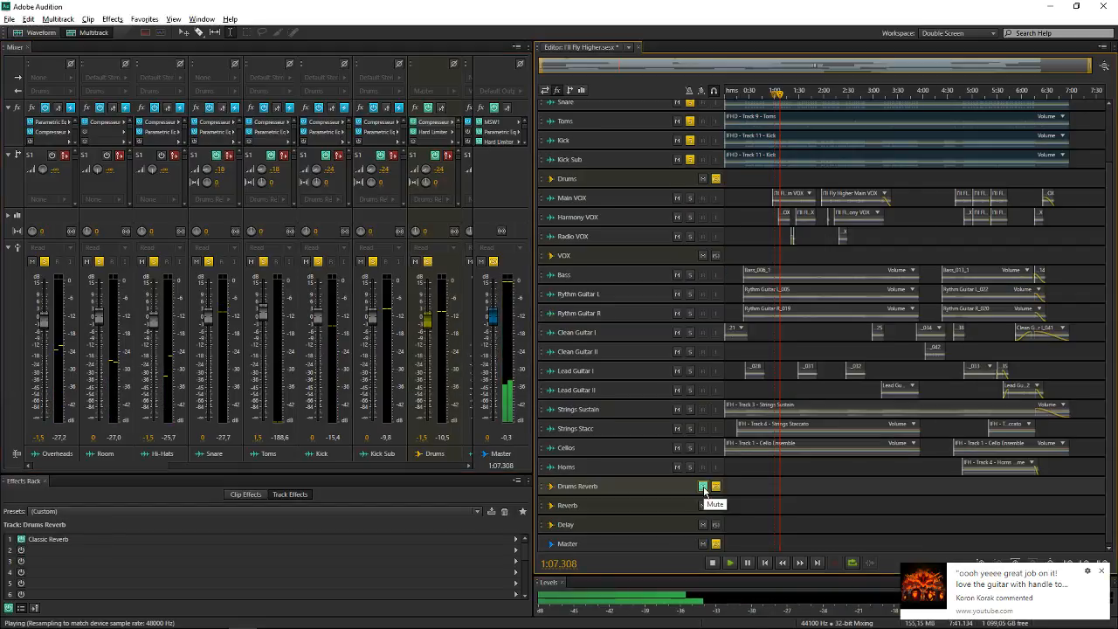
{"action": "left_click", "coordinate": [703, 487]}
{"action": "key", "text": "space"}
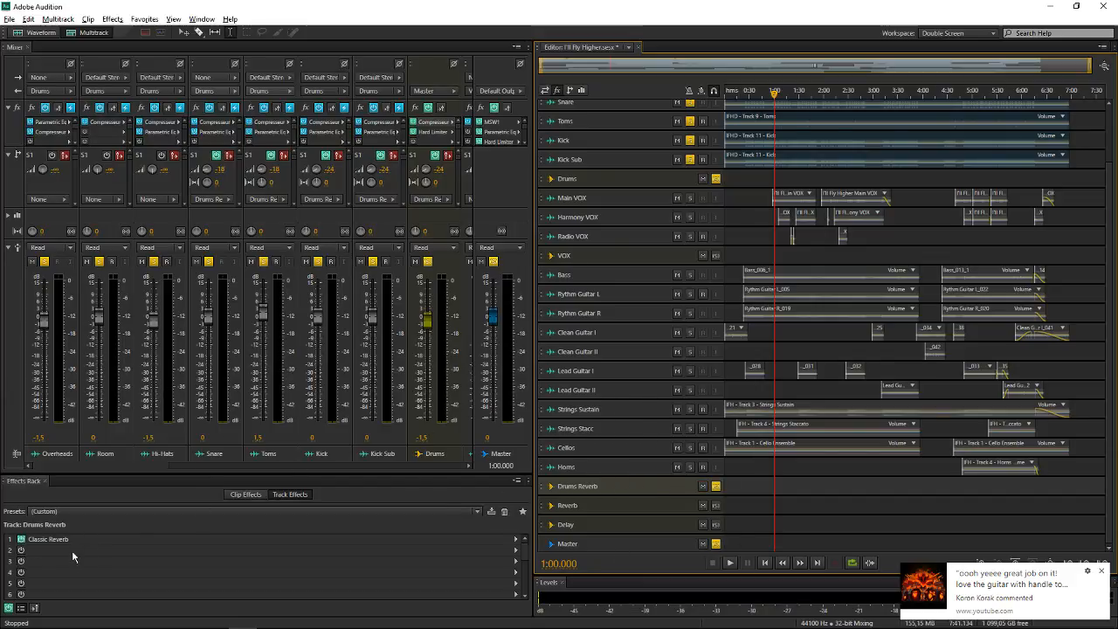
Inspect the Size and Mix settings of the Drums Reverb bus's Classic Reverb while the drums play, and close the effect
{"action": "double_click", "coordinate": [105, 538]}
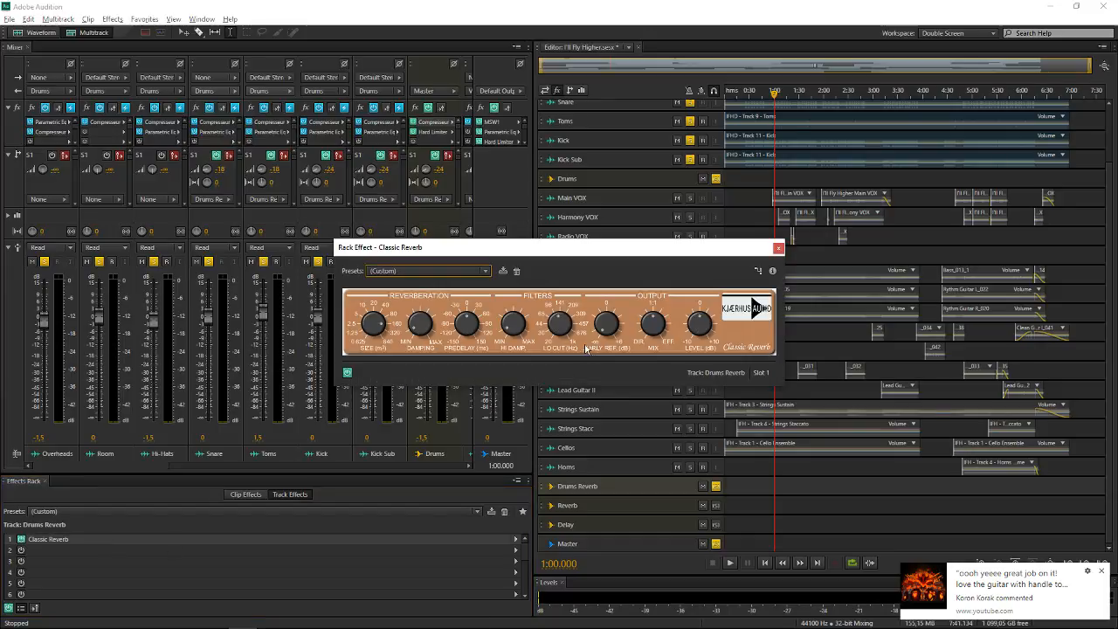
{"action": "key", "text": "space"}
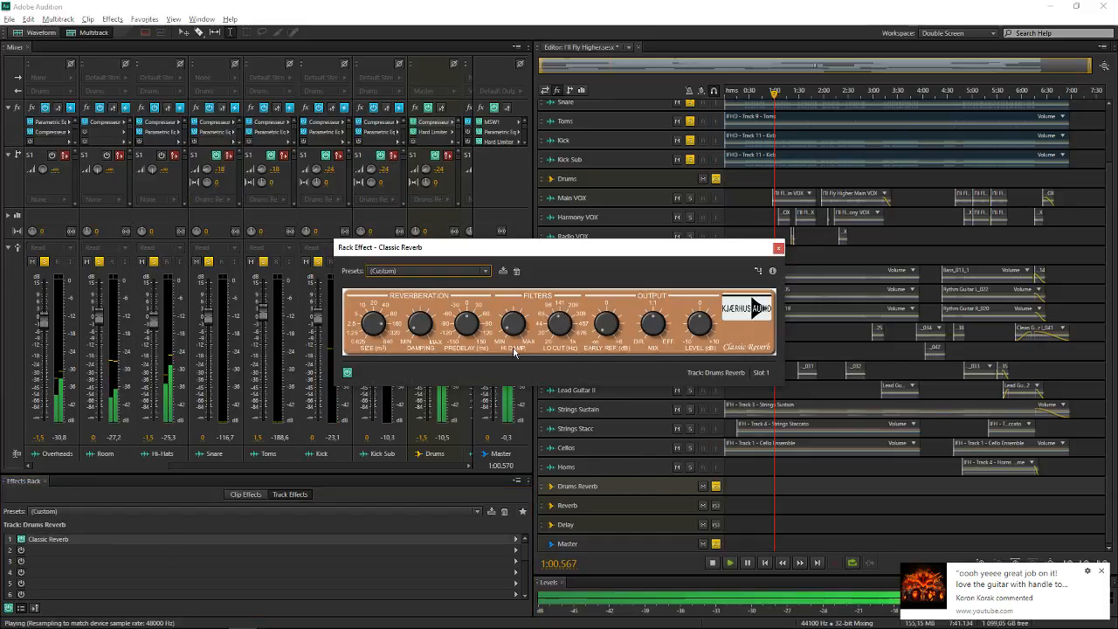
{"action": "mouse_move", "coordinate": [376, 327]}
{"action": "left_mouse_down"}
{"action": "mouse_move", "coordinate": [355, 399]}
{"action": "mouse_move", "coordinate": [373, 308]}
{"action": "mouse_move", "coordinate": [364, 320]}
{"action": "left_mouse_up"}
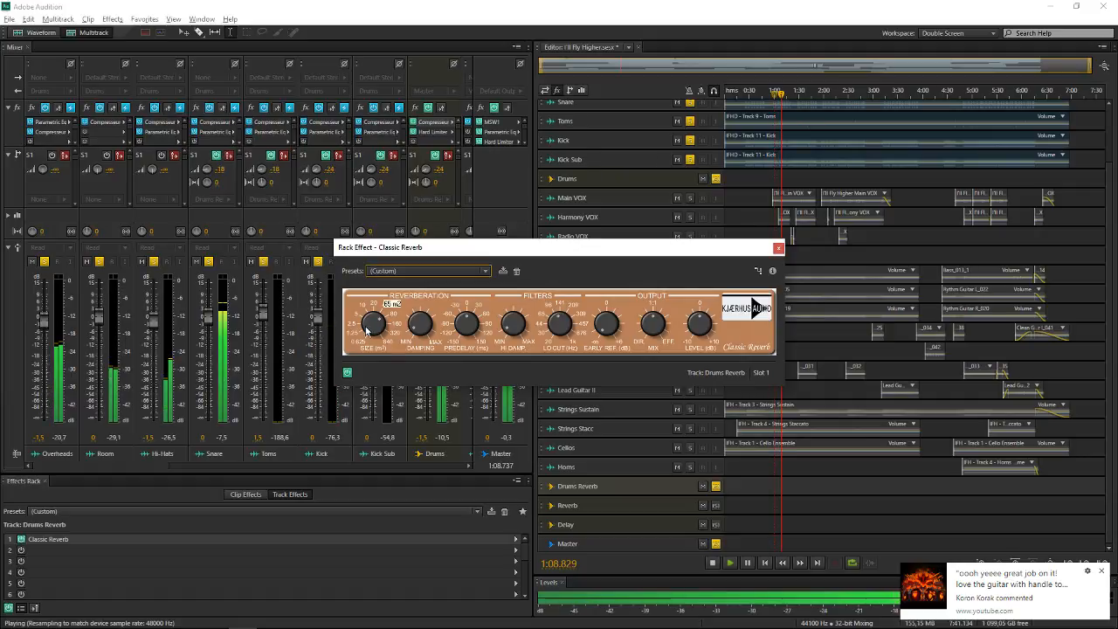
{"action": "left_click_drag", "start_coordinate": [366, 329], "coordinate": [367, 326]}
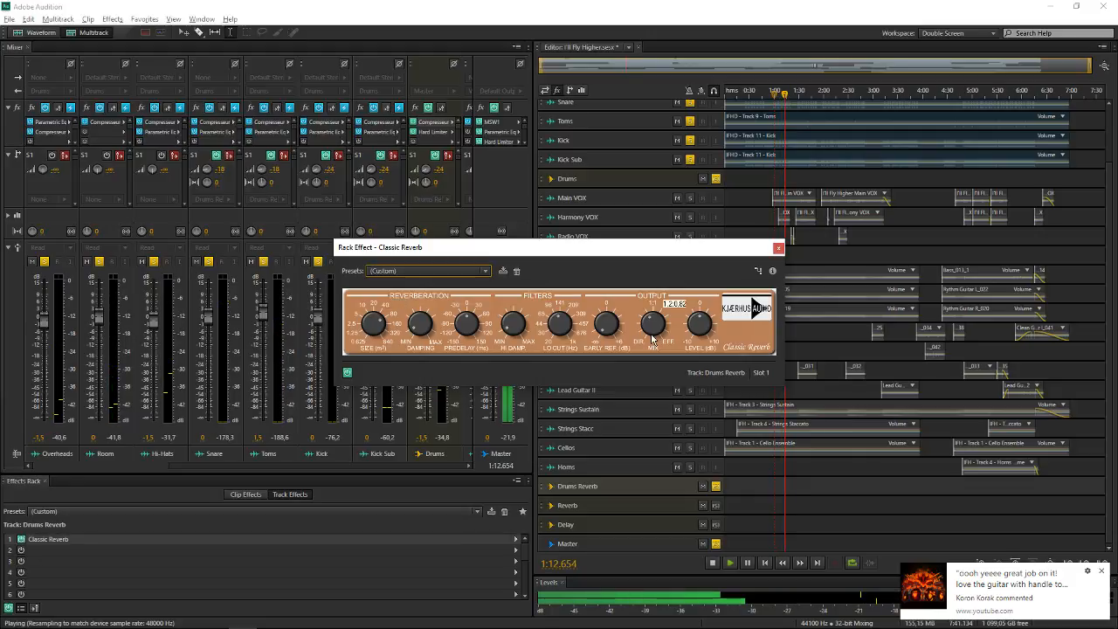
{"action": "mouse_move", "coordinate": [653, 326]}
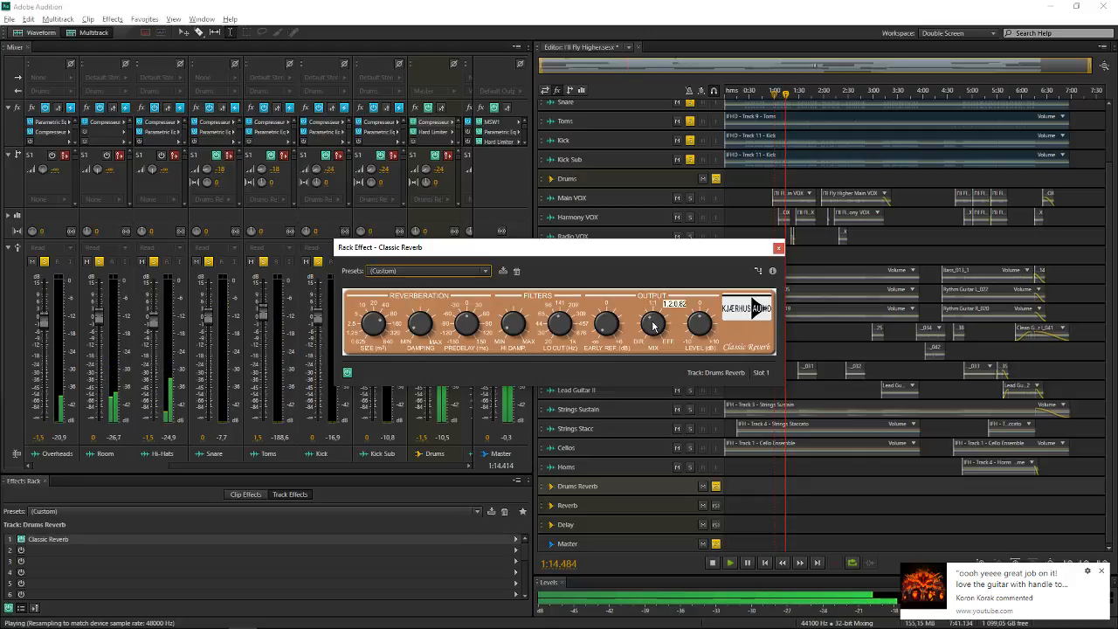
{"action": "key", "text": "space"}
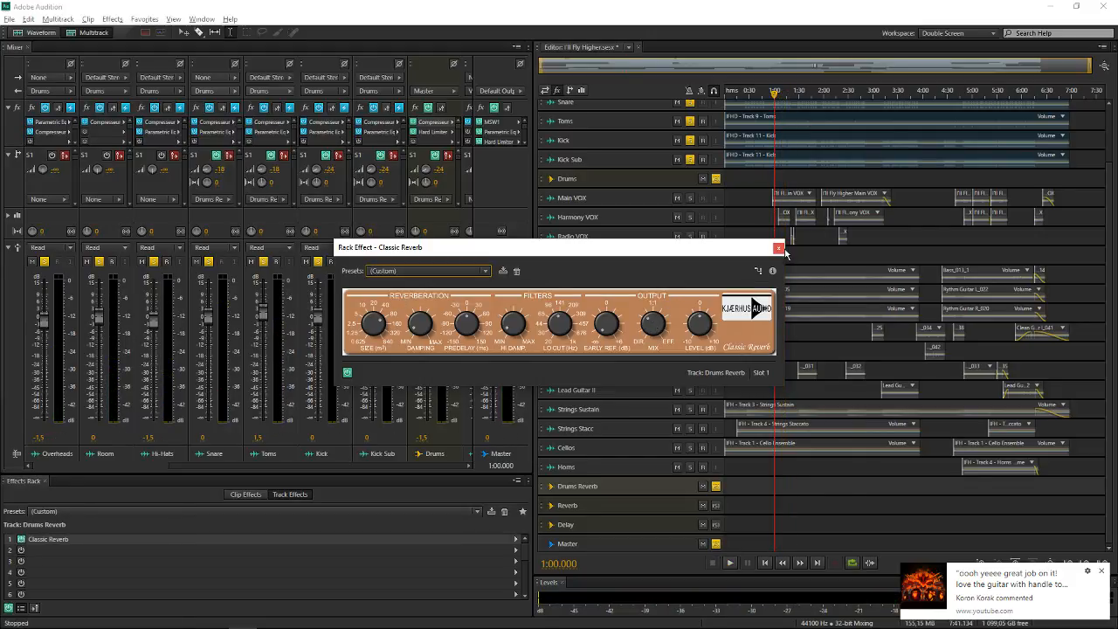
{"action": "left_click", "coordinate": [778, 247]}
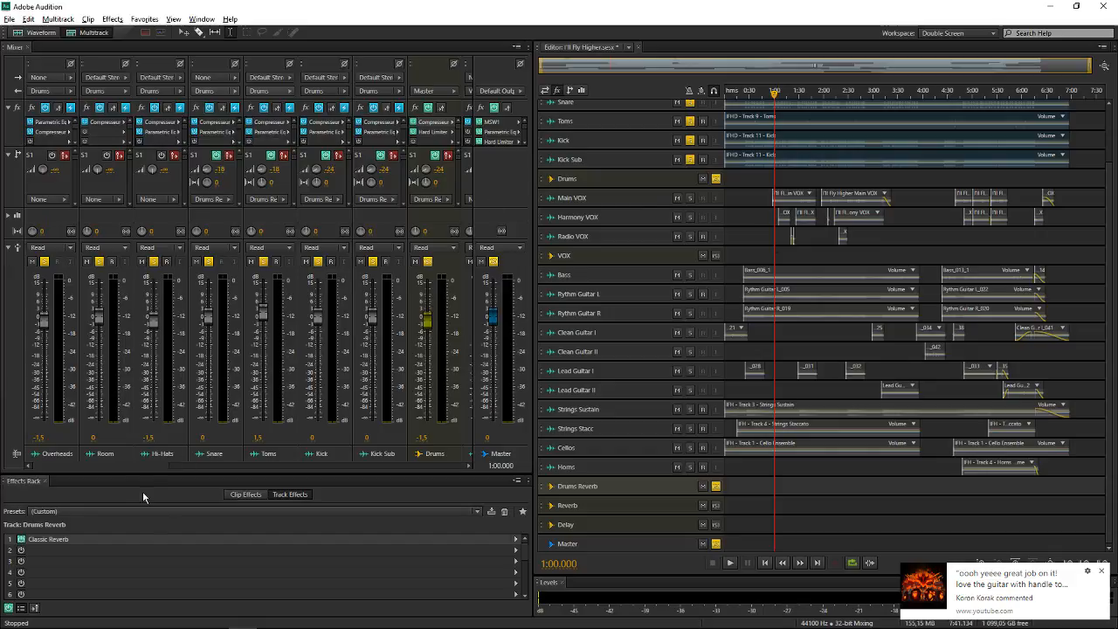
Clear the solo state of all tracks and buses, including Drums, VOX and Master
{"action": "left_click_drag", "start_coordinate": [155, 464], "coordinate": [266, 463]}
{"action": "left_click", "coordinate": [300, 260]}
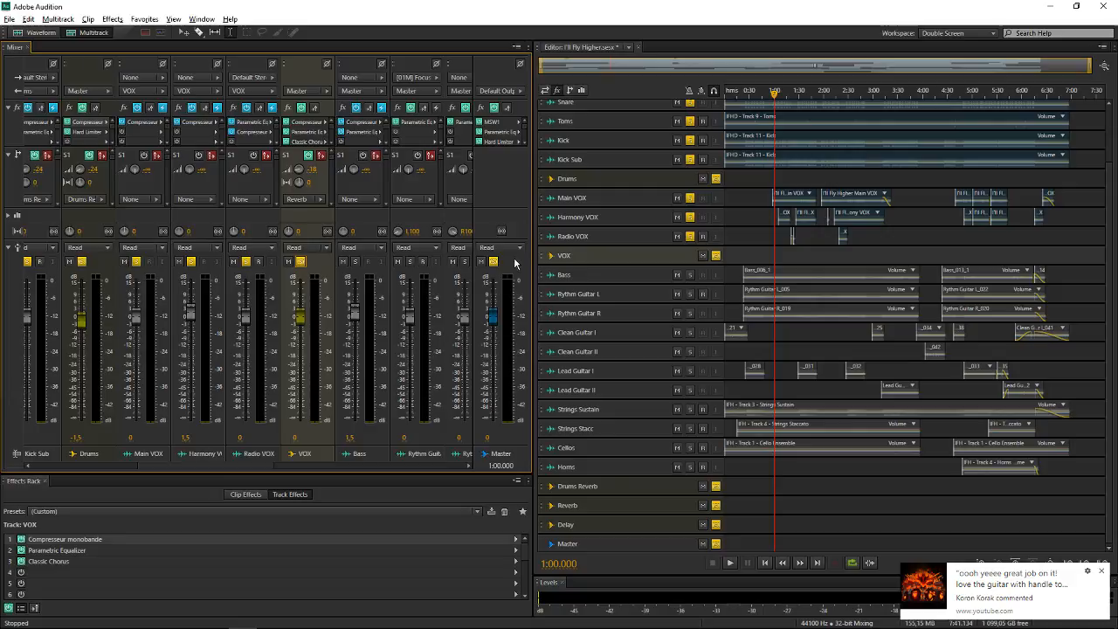
{"action": "left_click", "coordinate": [503, 262]}
{"action": "left_click", "coordinate": [300, 261]}
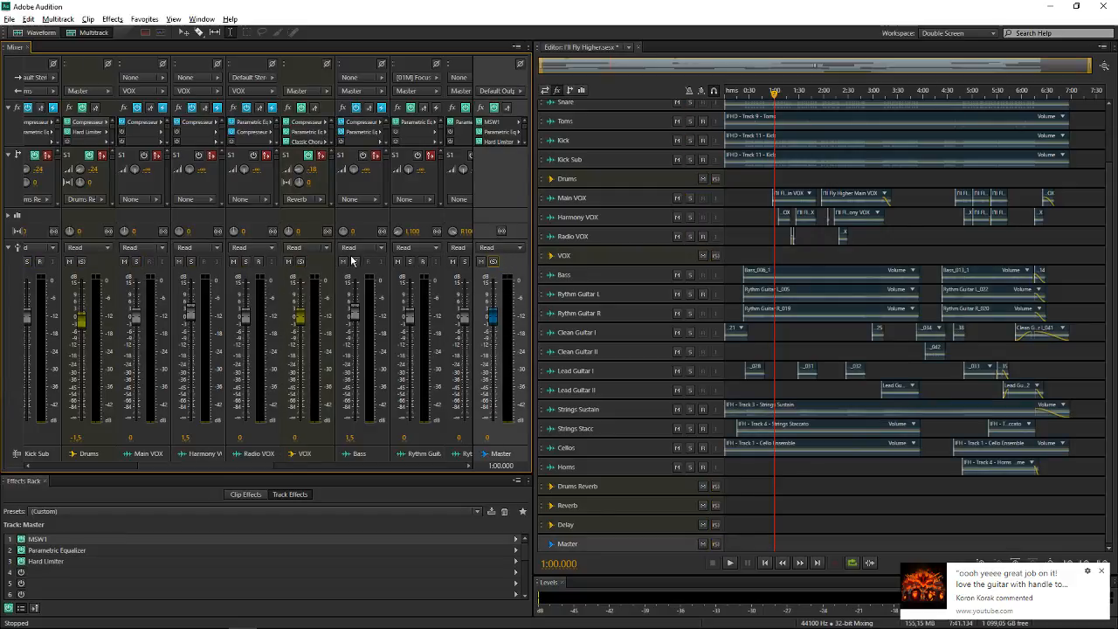
Solo the VOX bus and play it from 1:00.000, comparing it with its Send 1 off and back on
{"action": "left_click", "coordinate": [300, 262]}
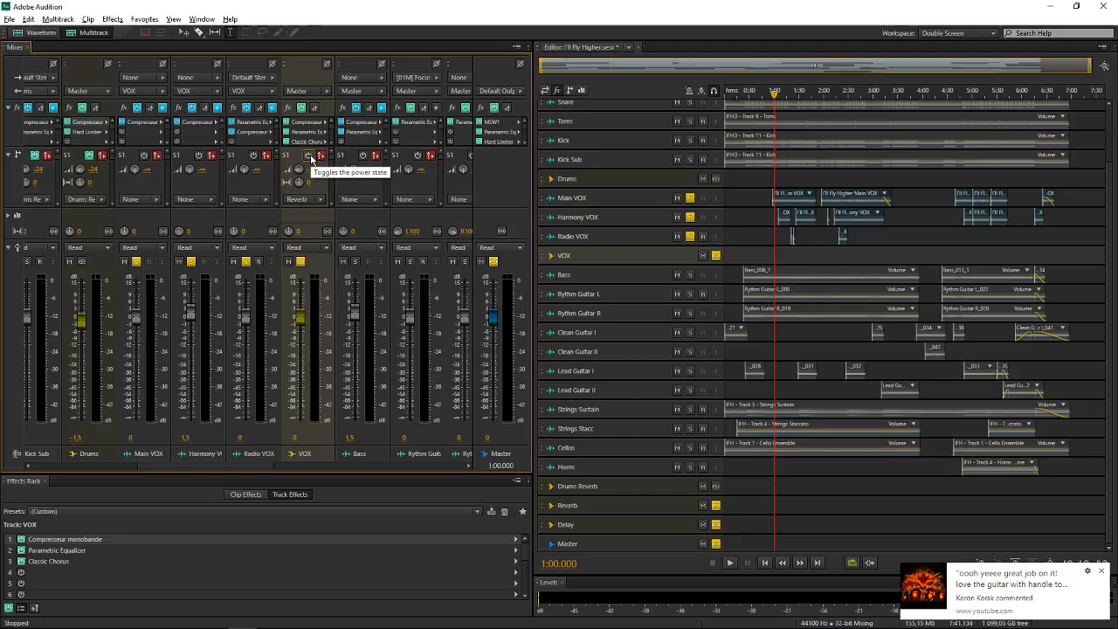
{"action": "key", "text": "space"}
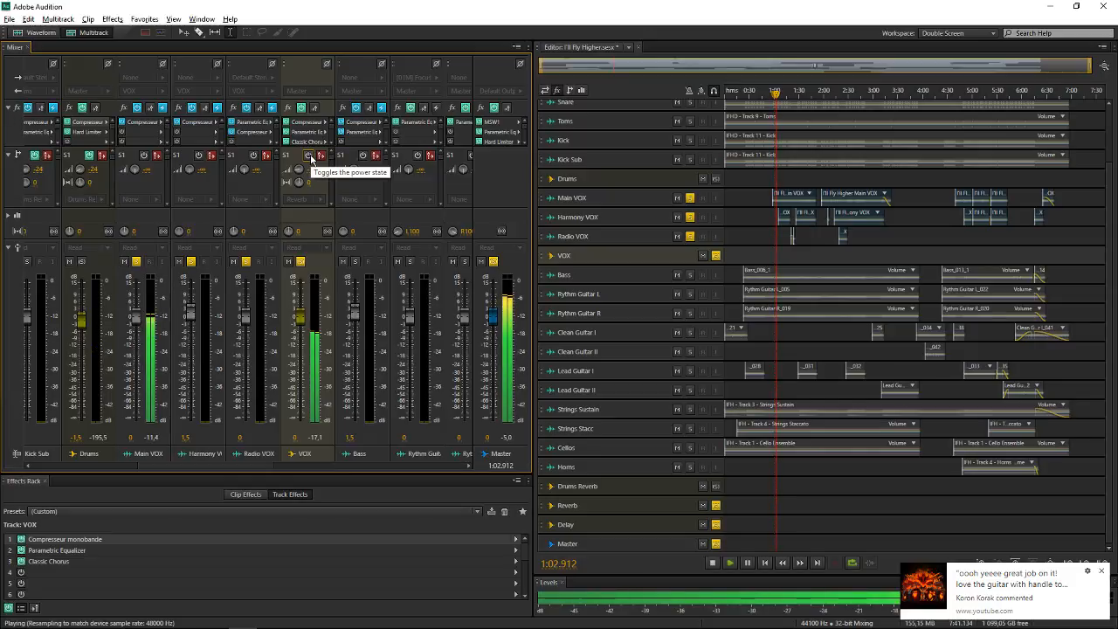
{"action": "left_click", "coordinate": [309, 155]}
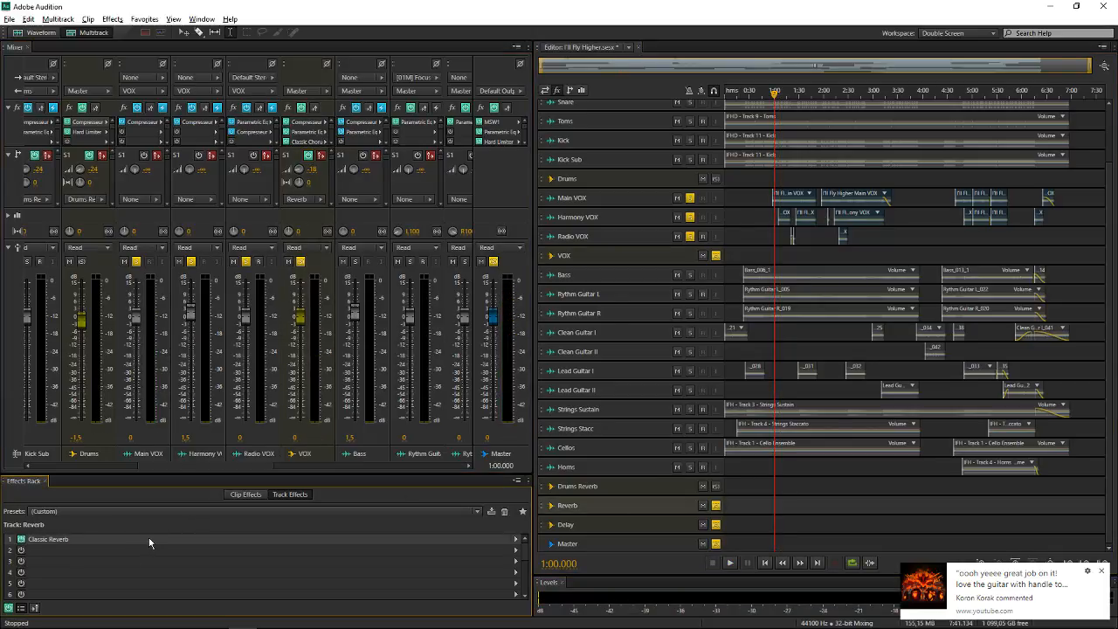
Inspect the Reverb bus's Classic Reverb settings, play the soloed vocals from 1:00.000, and close the effect
{"action": "double_click", "coordinate": [148, 538]}
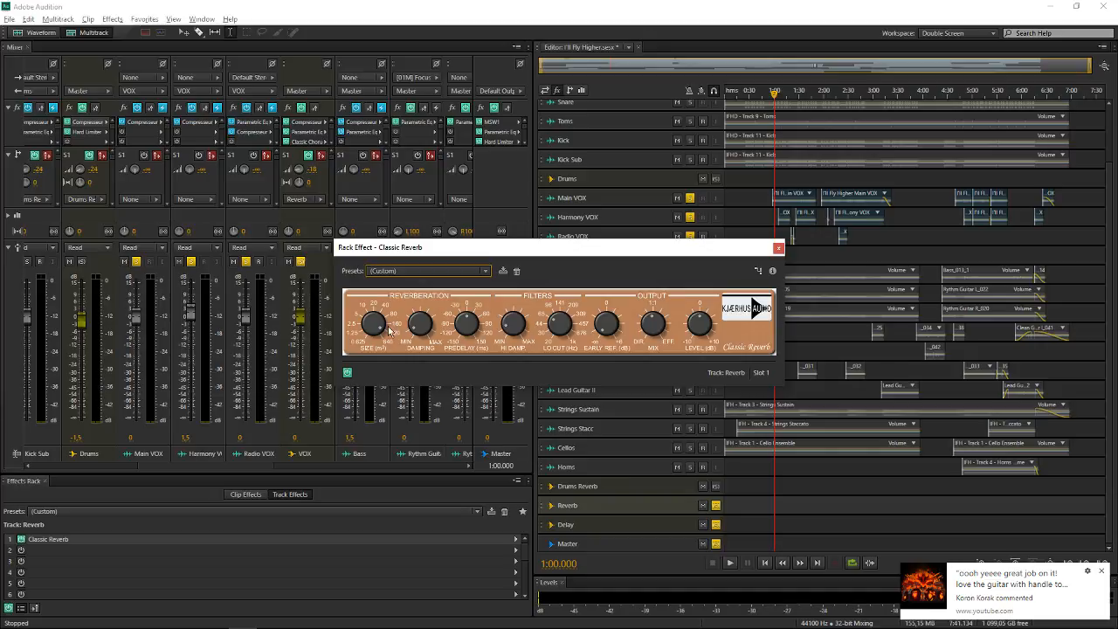
{"action": "mouse_move", "coordinate": [375, 336]}
{"action": "key", "text": "space"}
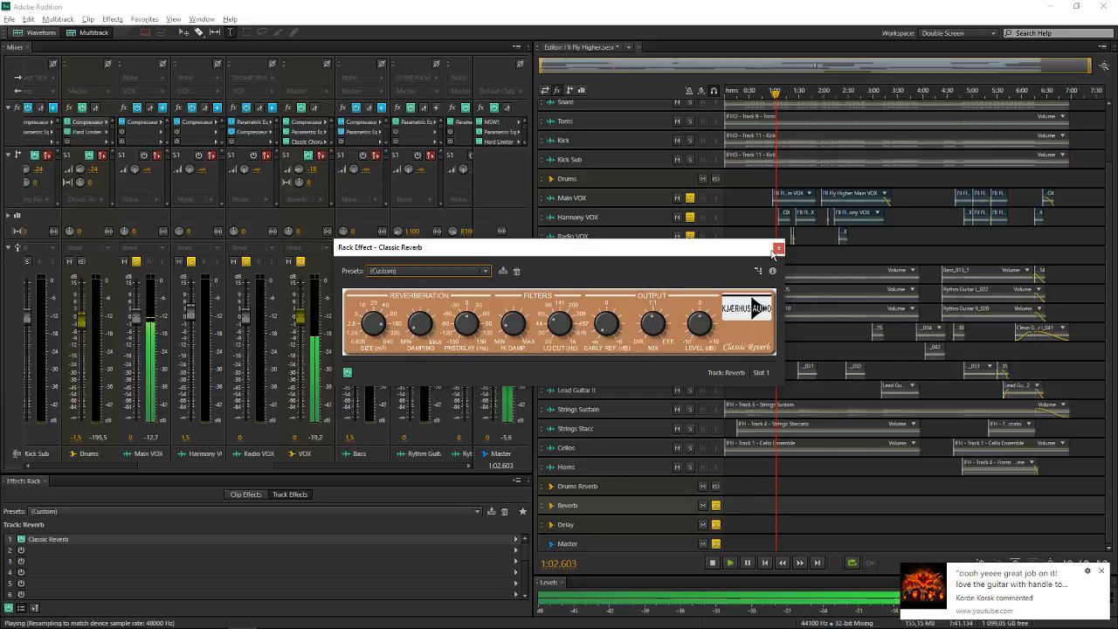
{"action": "left_click", "coordinate": [778, 247]}
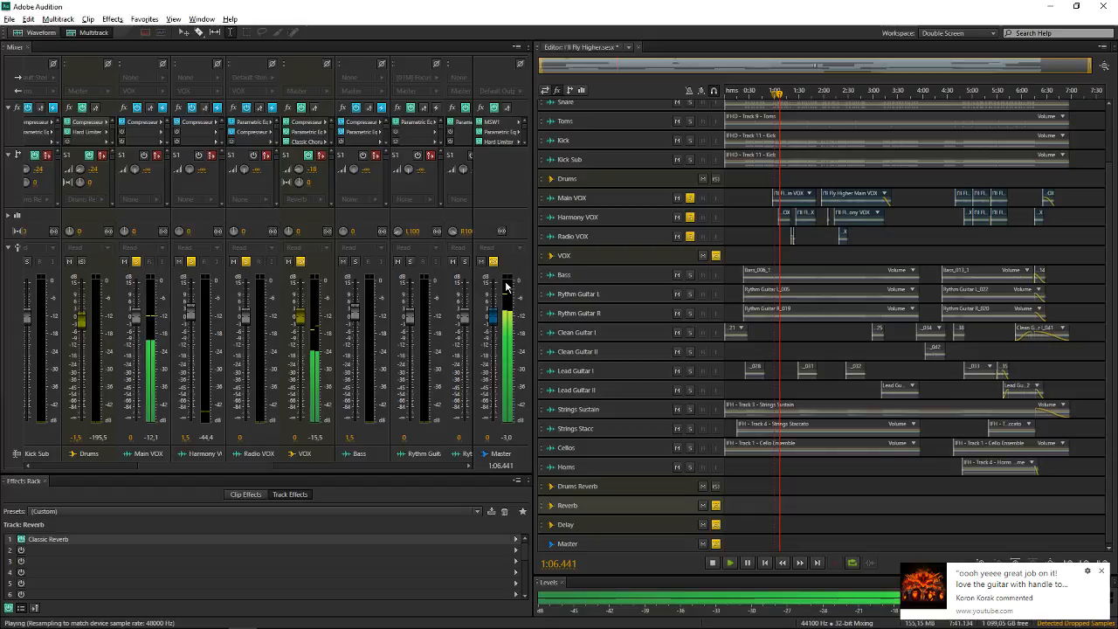
Play the soloed vocals from 1:00.000 and switch on the VOX bus's Send 2 to Delay during playback
{"action": "key", "text": "space"}
{"action": "left_click", "coordinate": [331, 169]}
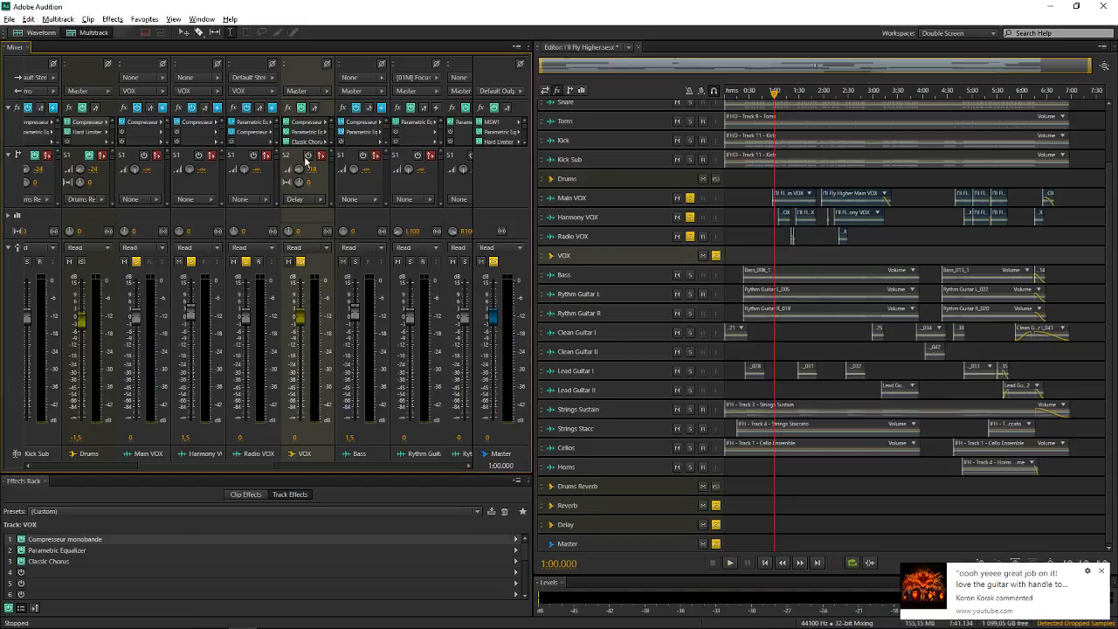
{"action": "scroll", "coordinate": [307, 162], "scroll_direction": "up", "scroll_amount": 1}
{"action": "key", "text": "space"}
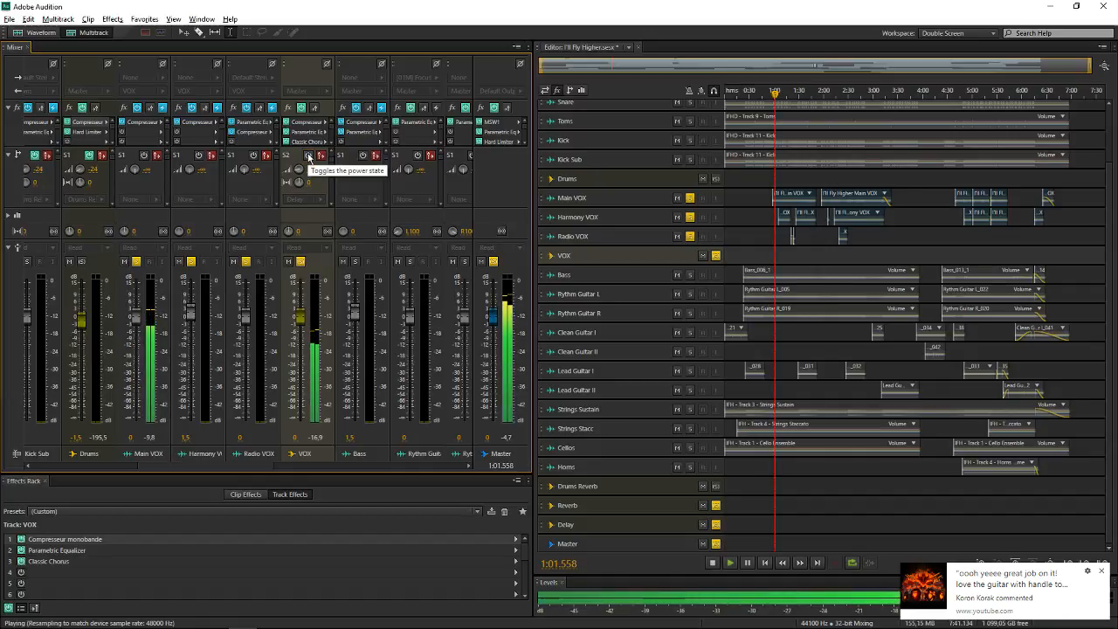
{"action": "left_click", "coordinate": [307, 155]}
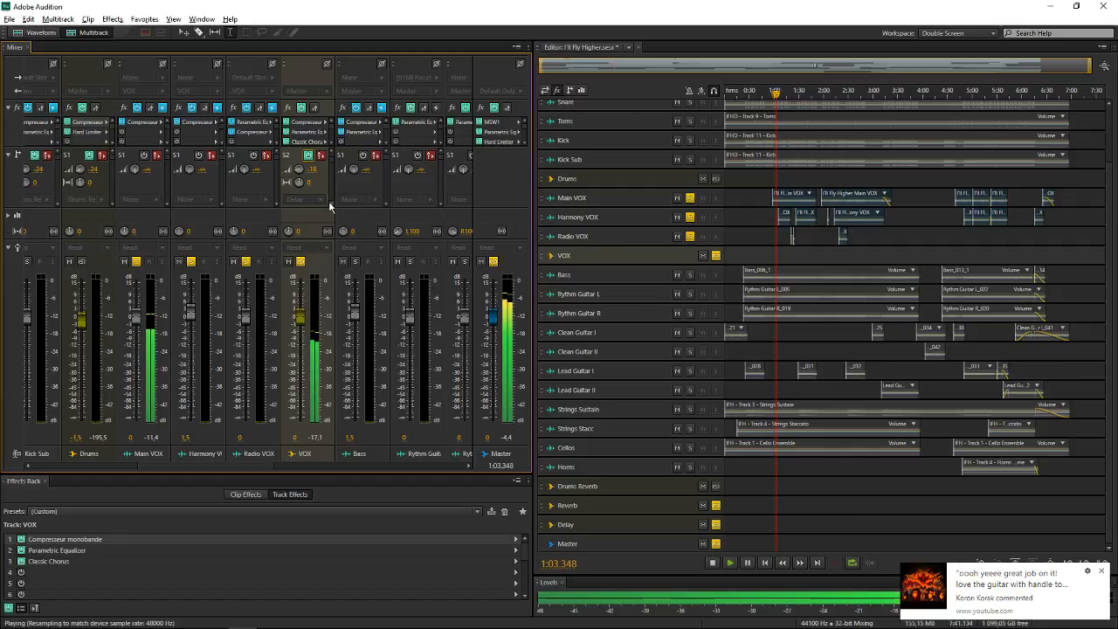
{"action": "key", "text": "space"}
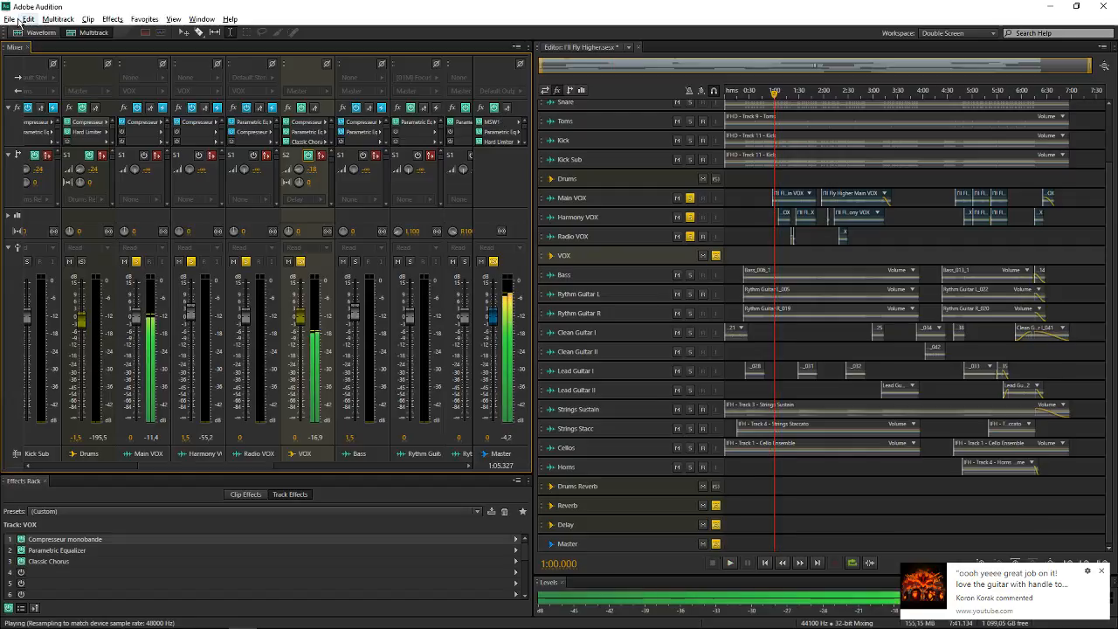
Inspect the Sync and Time settings of the Delay bus's Classic Delay, and close the effect
{"action": "left_click", "coordinate": [15, 20]}
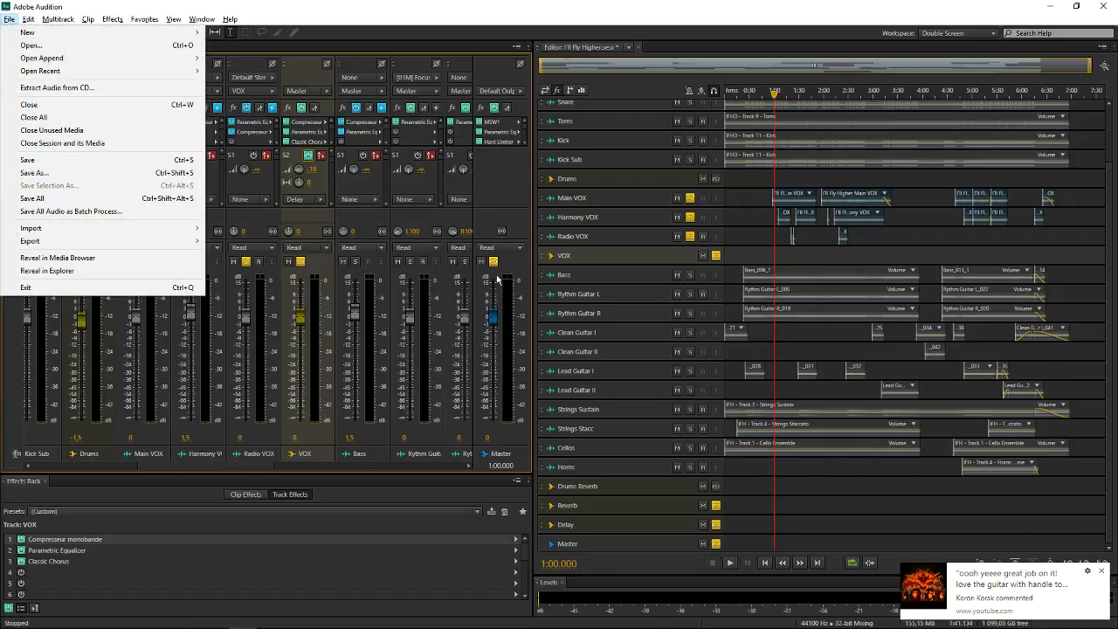
{"action": "left_click", "coordinate": [636, 520]}
{"action": "double_click", "coordinate": [69, 538]}
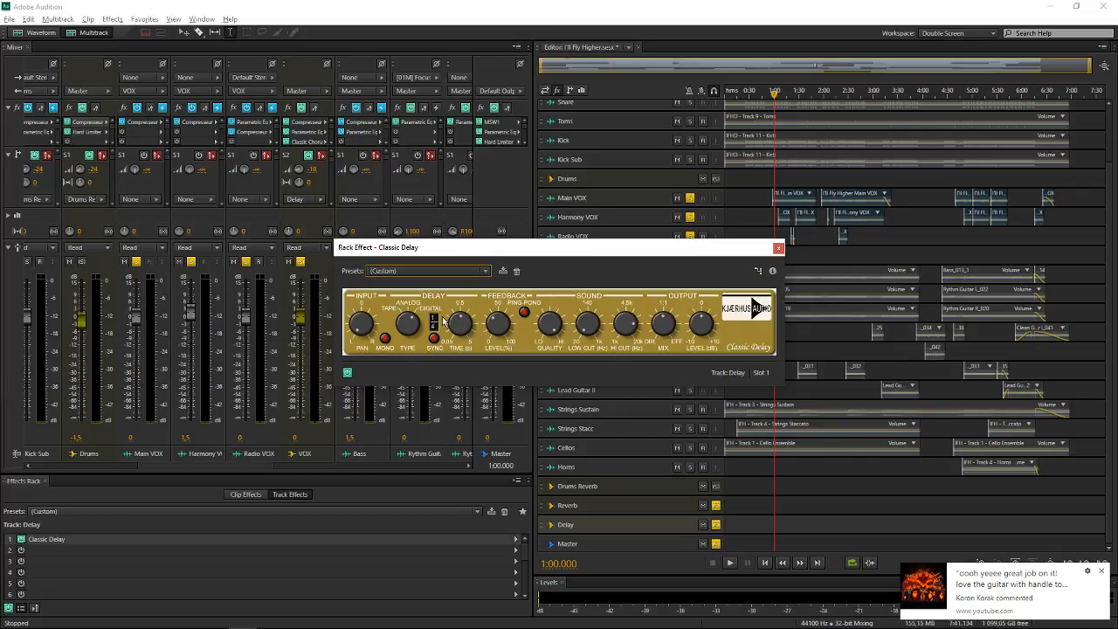
{"action": "left_click_drag", "start_coordinate": [434, 318], "coordinate": [434, 328]}
{"action": "left_click_drag", "start_coordinate": [434, 319], "coordinate": [434, 328]}
{"action": "left_click_drag", "start_coordinate": [434, 327], "coordinate": [434, 338]}
{"action": "left_click_drag", "start_coordinate": [462, 321], "coordinate": [456, 330]}
{"action": "left_click", "coordinate": [778, 249]}
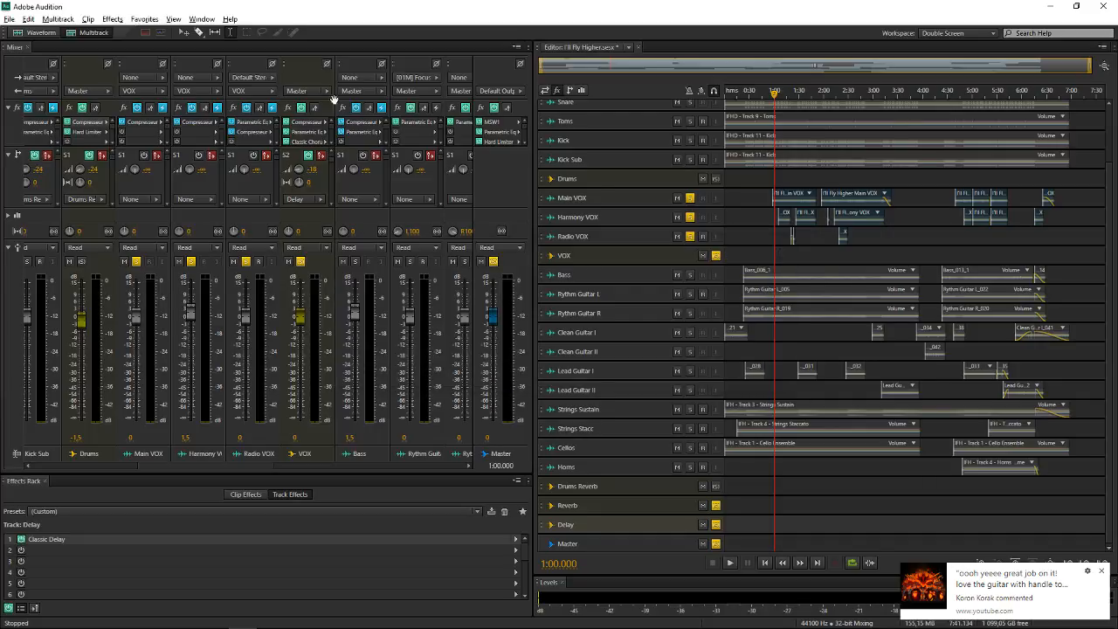
Set the time display tempo to 90 beats per minute in the preferences and review the Delay bus's Classic Delay
{"action": "left_click", "coordinate": [28, 18]}
{"action": "mouse_move", "coordinate": [115, 403]}
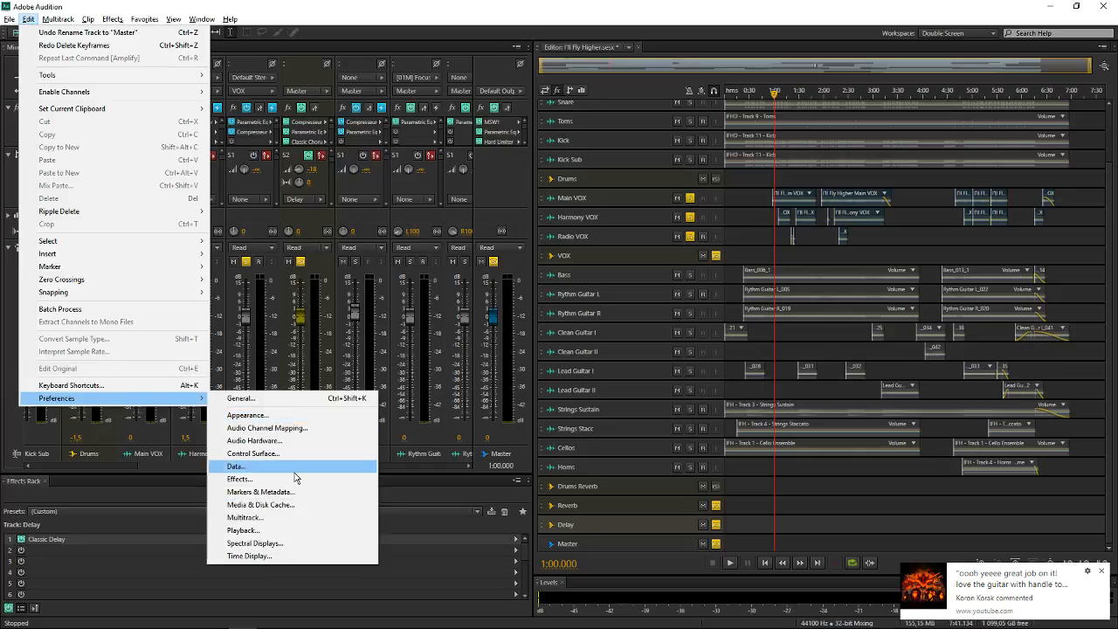
{"action": "left_click", "coordinate": [262, 557]}
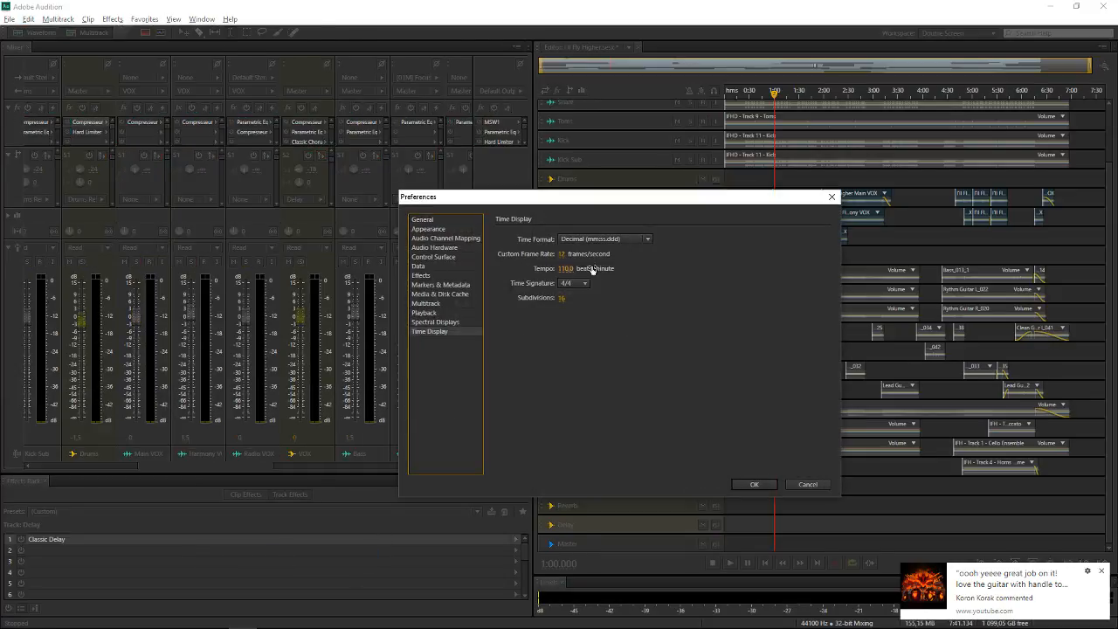
{"action": "left_click", "coordinate": [563, 269]}
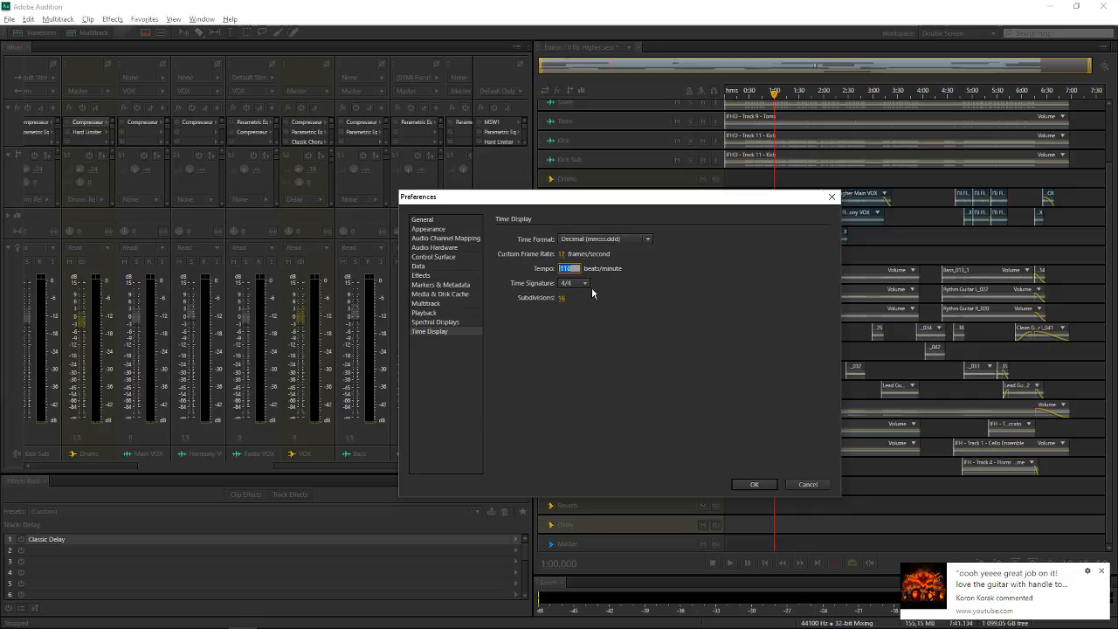
{"action": "type", "text": "90"}
{"action": "left_click", "coordinate": [755, 484]}
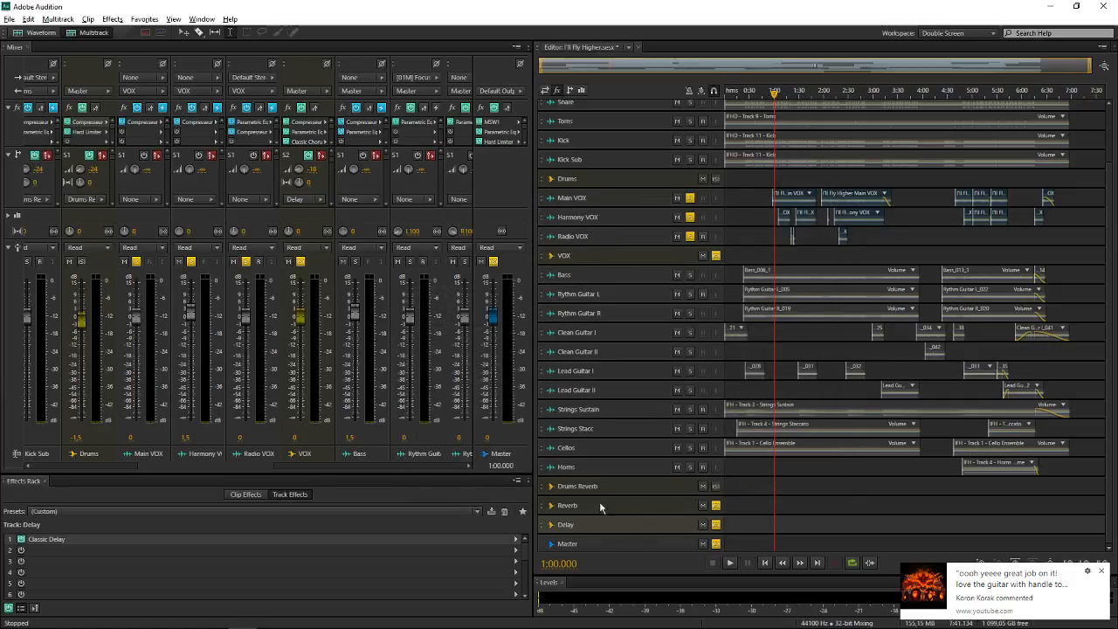
{"action": "double_click", "coordinate": [191, 540]}
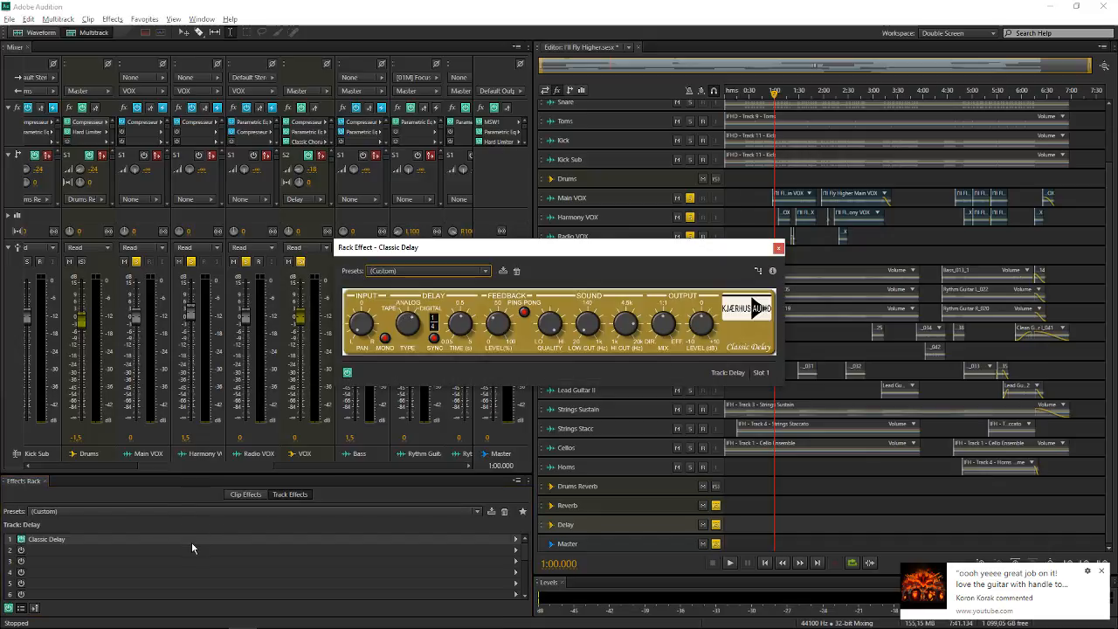
{"action": "left_click", "coordinate": [778, 247]}
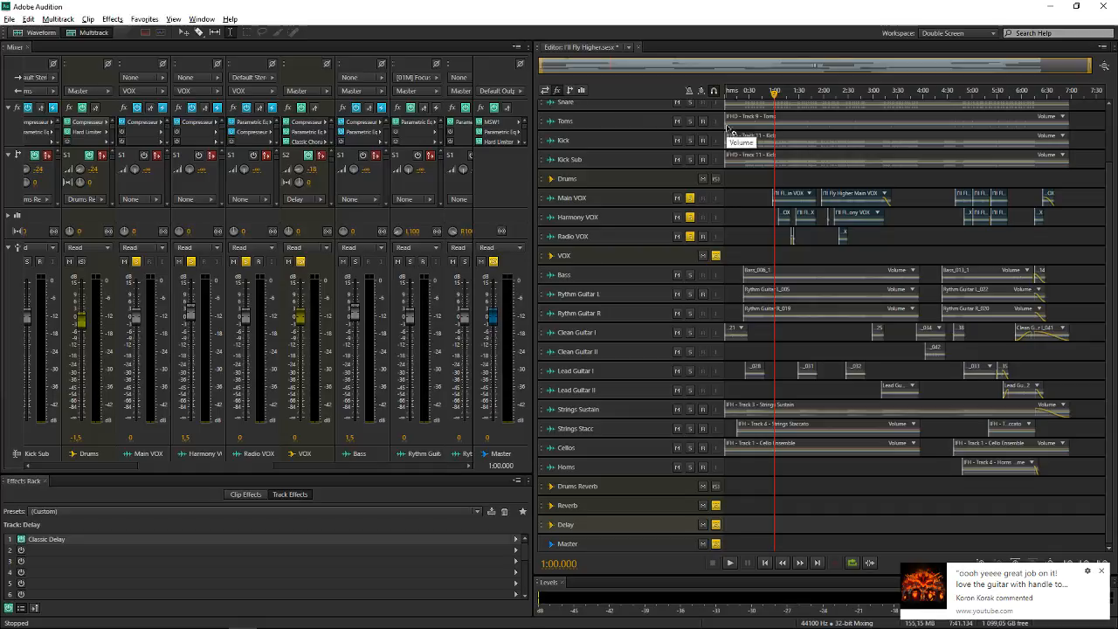
Play the delayed vocals from 1:00.000 with the Kick track also soloed, clear the Drums solo, and stop playback
{"action": "left_click", "coordinate": [690, 140]}
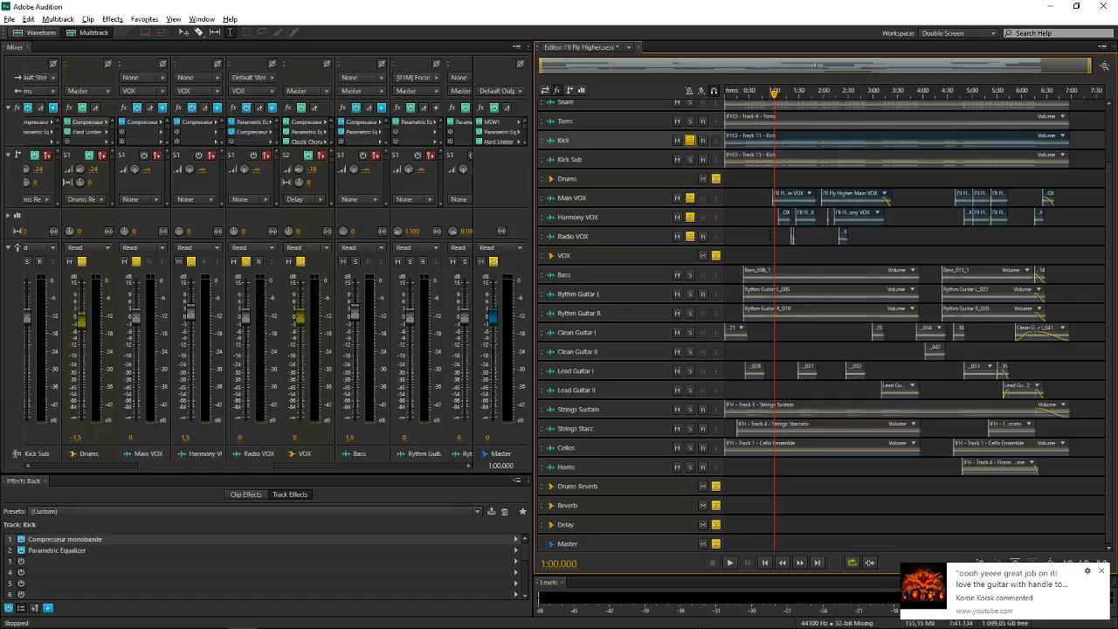
{"action": "key", "text": "space"}
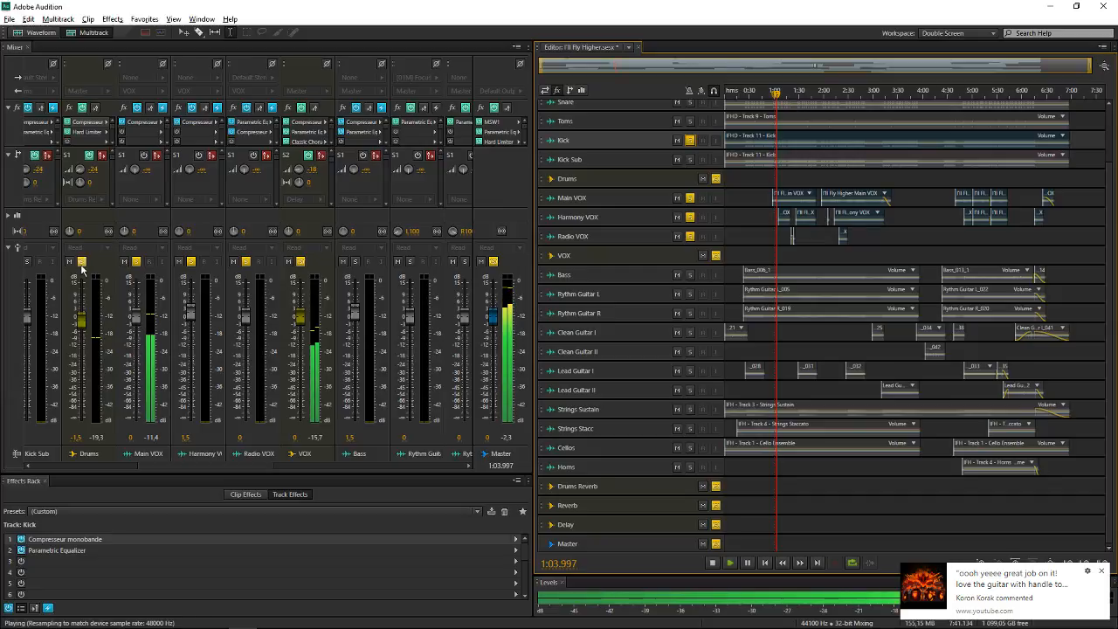
{"action": "left_click", "coordinate": [81, 261]}
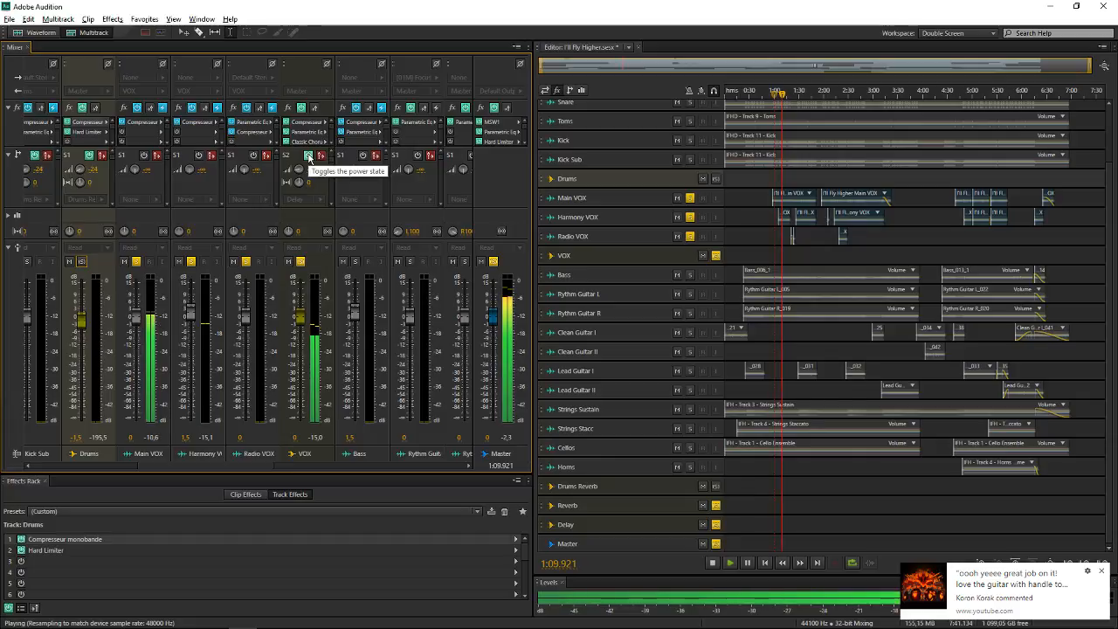
{"action": "key", "text": "space"}
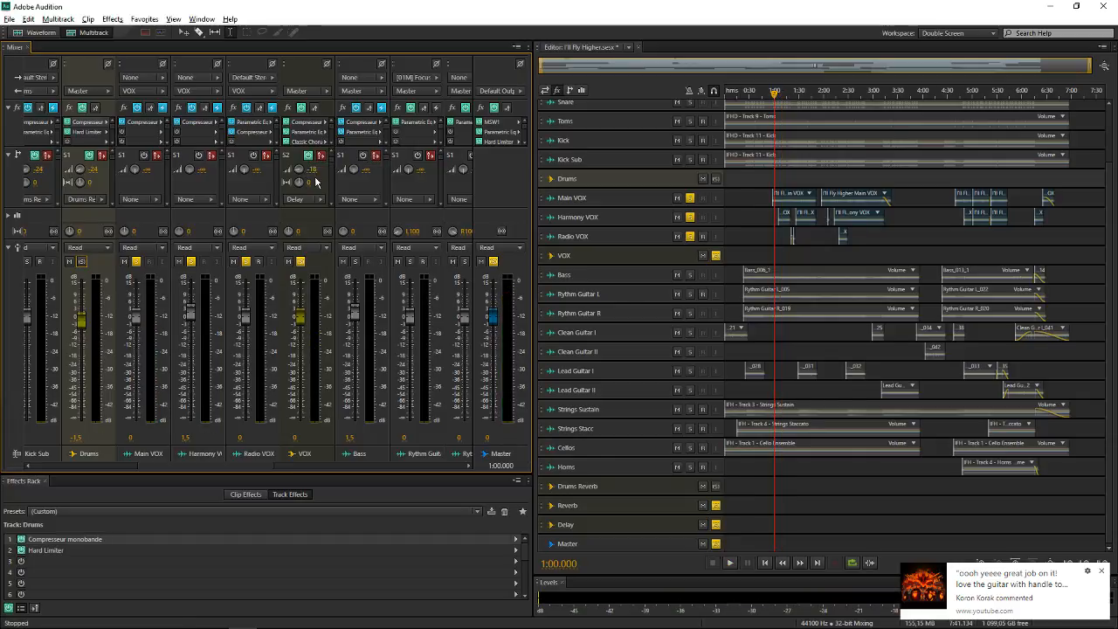
Try to set the VOX bus's Send 2 level to -9 dB
{"action": "left_click", "coordinate": [314, 172]}
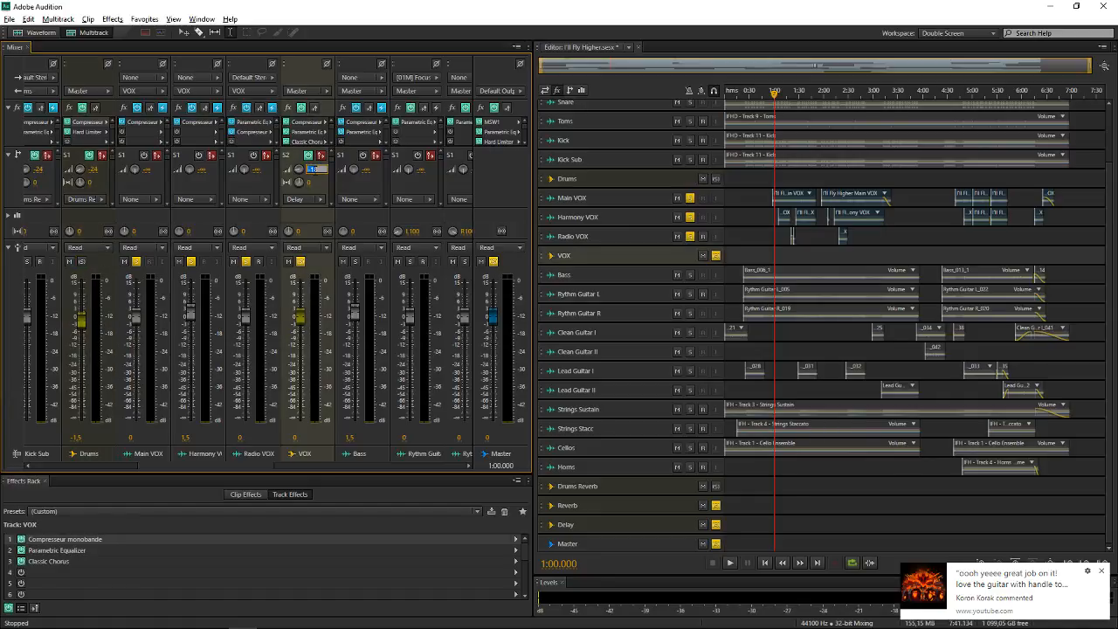
{"action": "type", "text": "-9"}
{"action": "key", "text": "Return"}
Play the delayed vocals against the soloed Snare and Kick tracks, clear both drum solos, and stop playback
{"action": "key", "text": "space"}
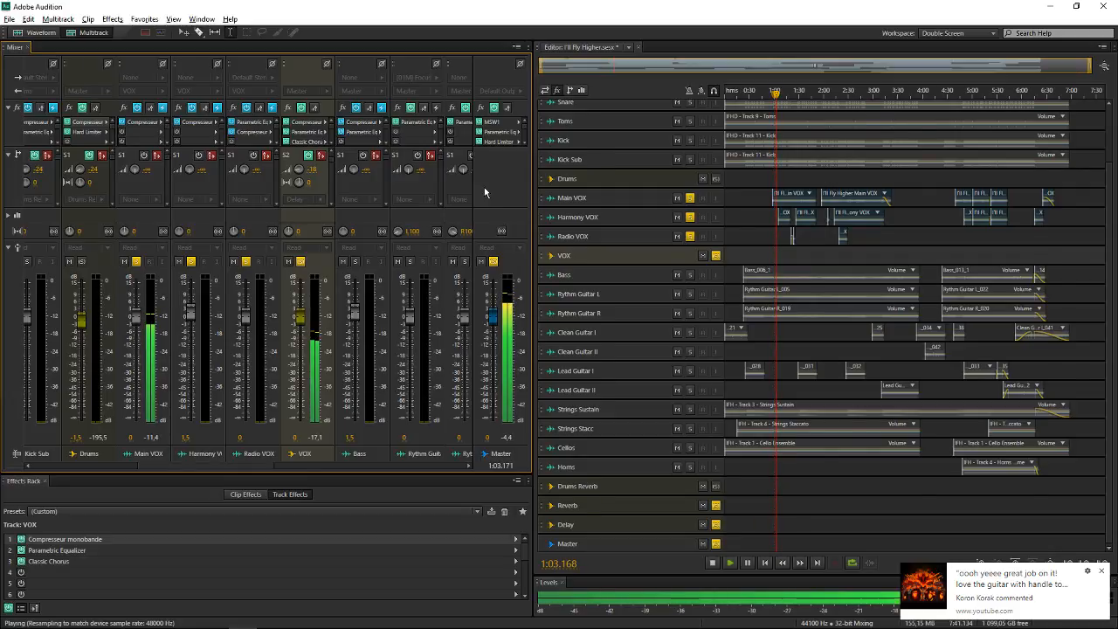
{"action": "scroll", "coordinate": [629, 218], "scroll_direction": "up", "scroll_amount": 2}
{"action": "left_click", "coordinate": [696, 176]}
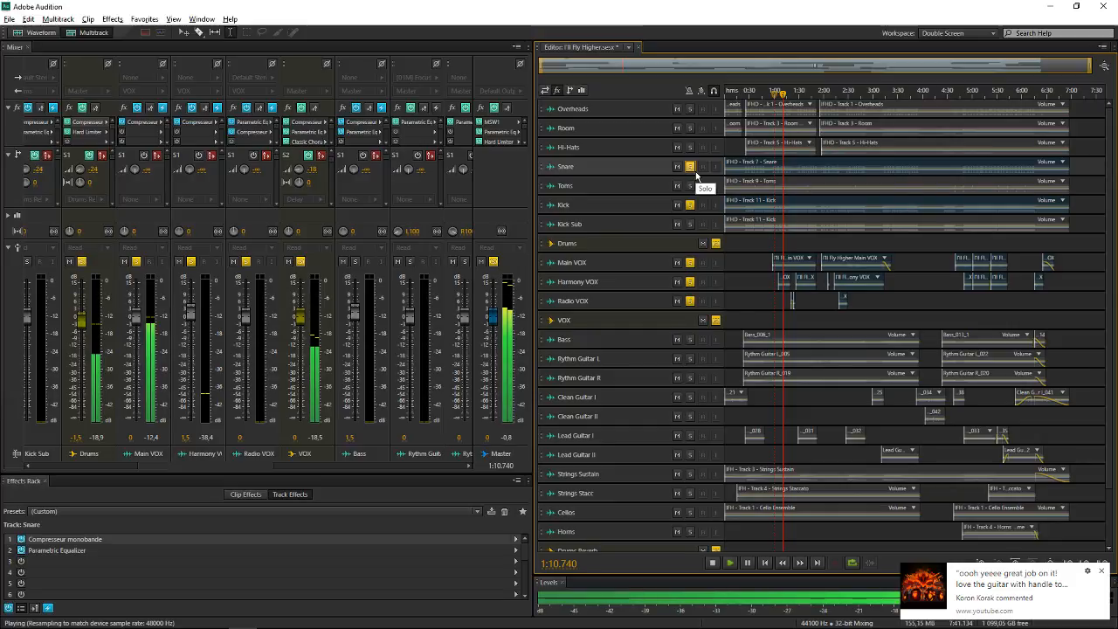
{"action": "left_click", "coordinate": [695, 171]}
{"action": "left_click", "coordinate": [691, 205]}
{"action": "key", "text": "space"}
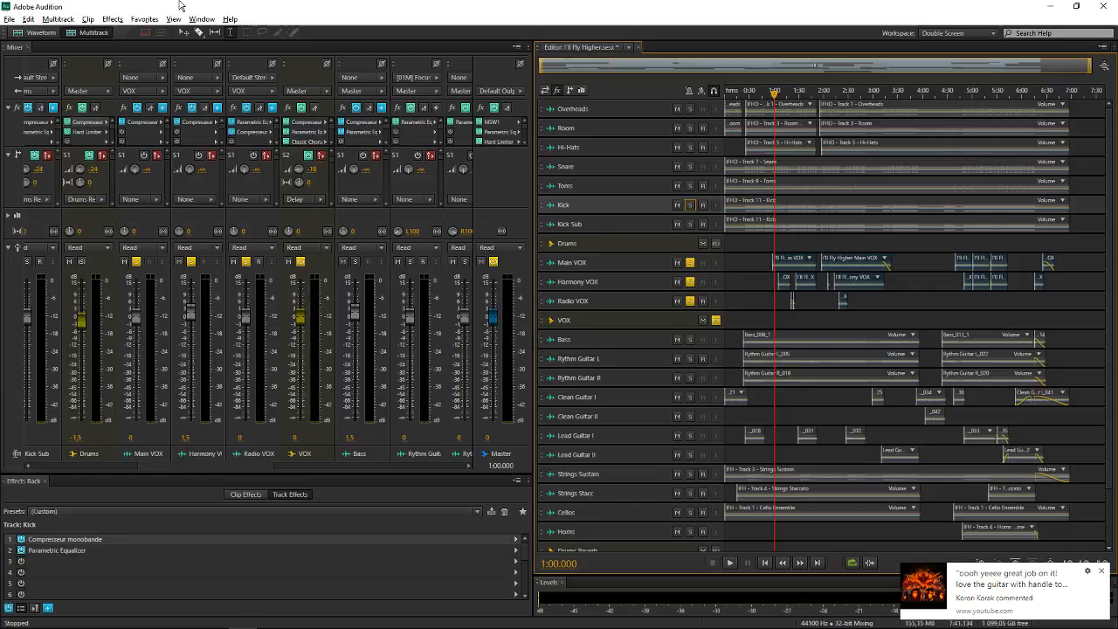
Set the time display tempo to 135 beats per minute in the preferences
{"action": "left_click", "coordinate": [28, 19]}
{"action": "mouse_move", "coordinate": [123, 399]}
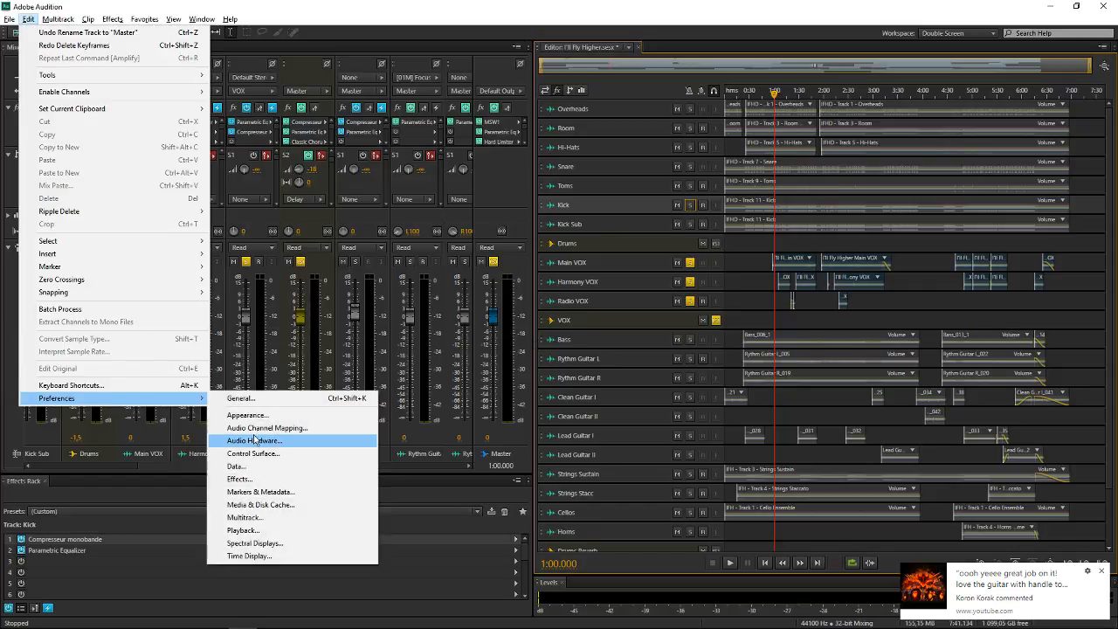
{"action": "left_click", "coordinate": [254, 556]}
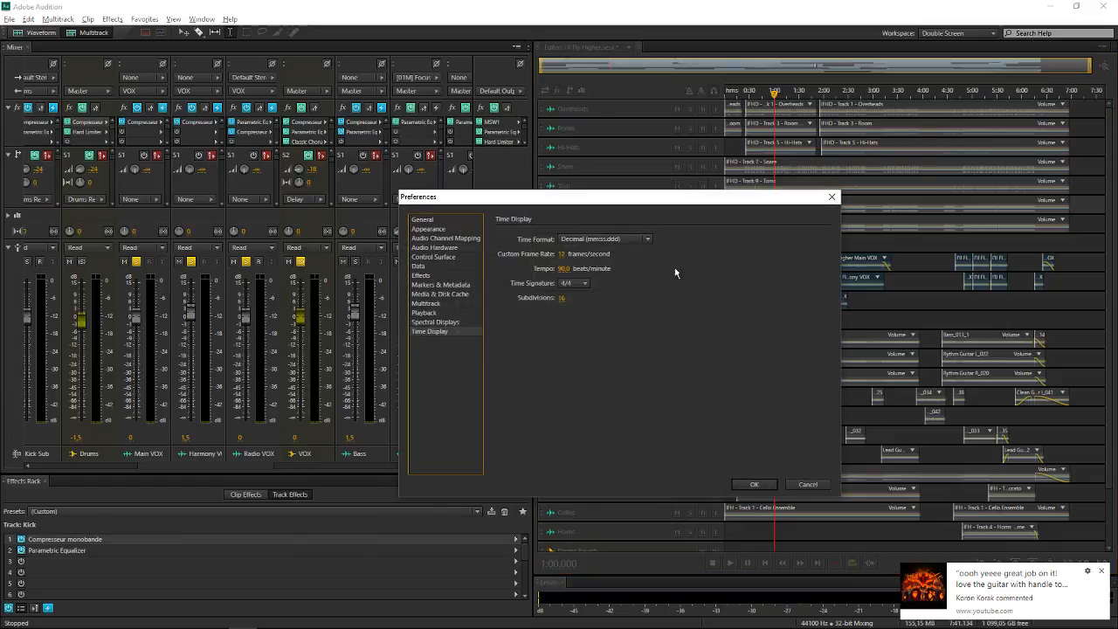
{"action": "left_click", "coordinate": [562, 269]}
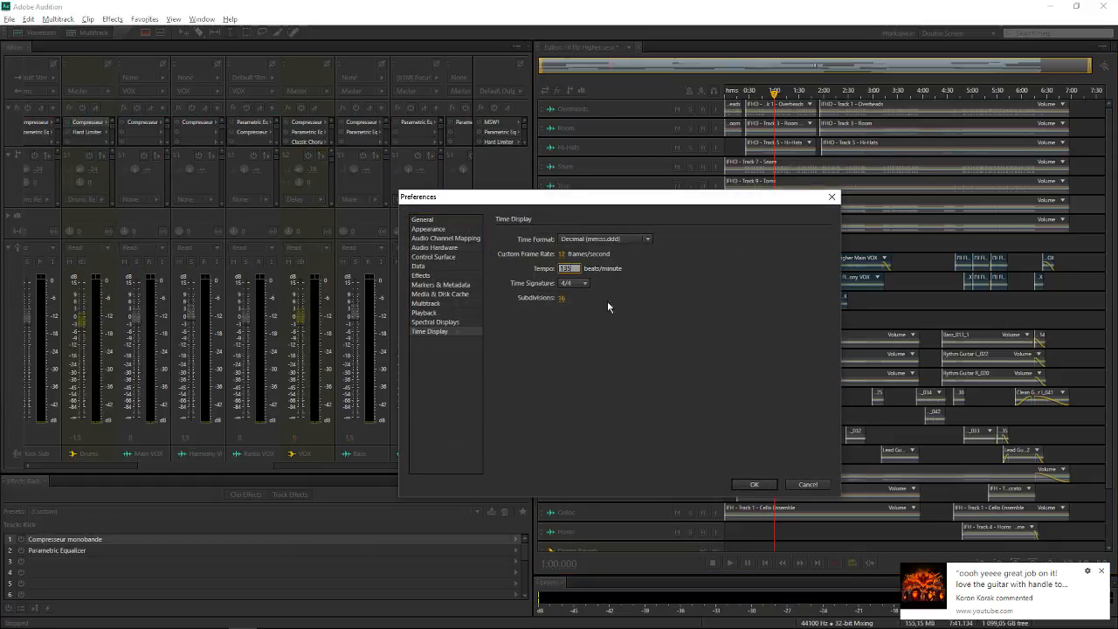
{"action": "left_click", "coordinate": [684, 379]}
{"action": "left_click", "coordinate": [756, 486]}
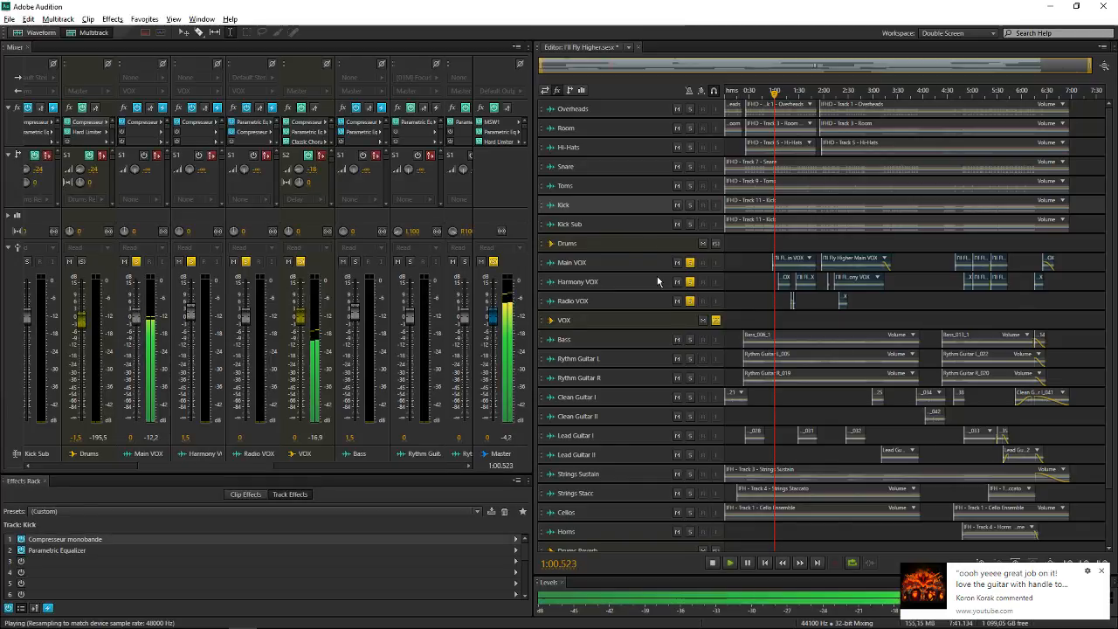
Solo Snare and Kick during vocal playback to compare the delay timing at the new tempo, stop, and clear both solos
{"action": "left_click", "coordinate": [689, 168]}
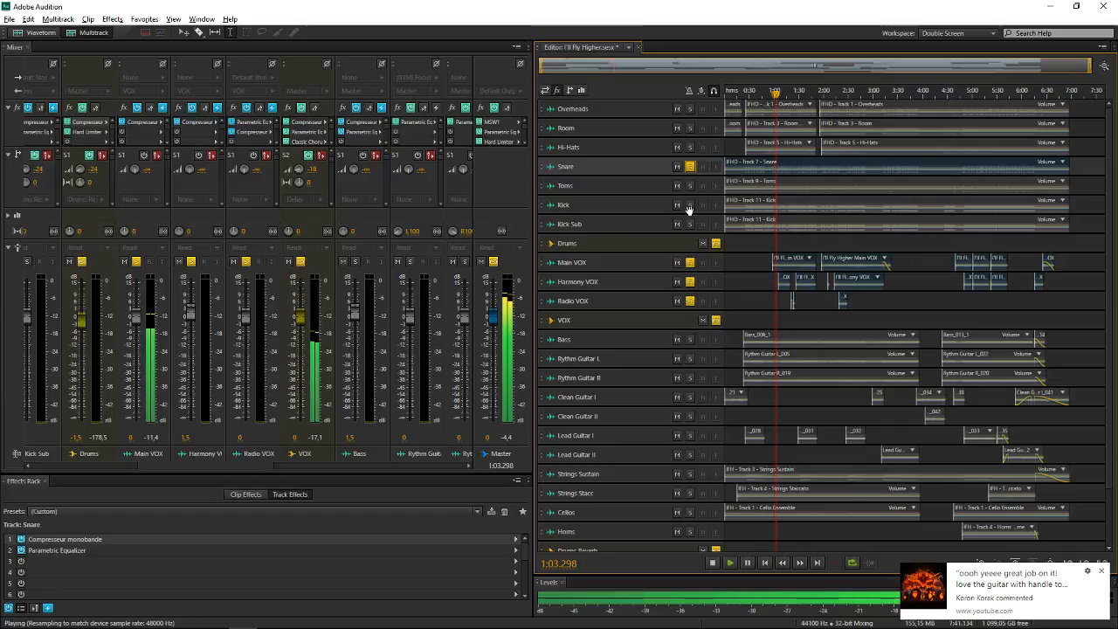
{"action": "left_click", "coordinate": [690, 206]}
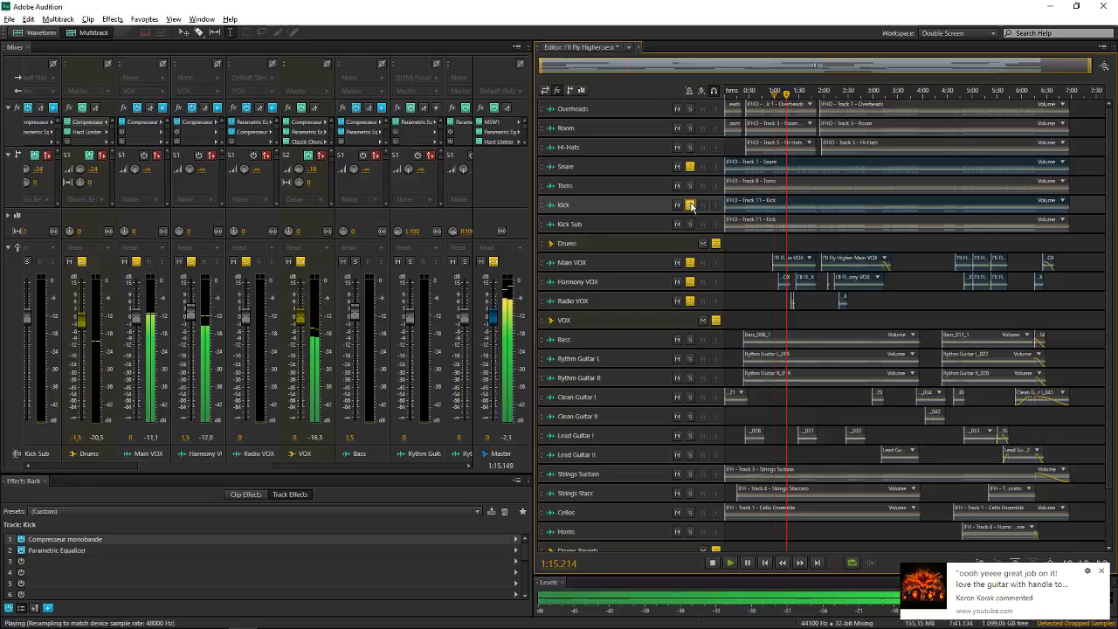
{"action": "left_click", "coordinate": [691, 204]}
{"action": "key", "text": "space"}
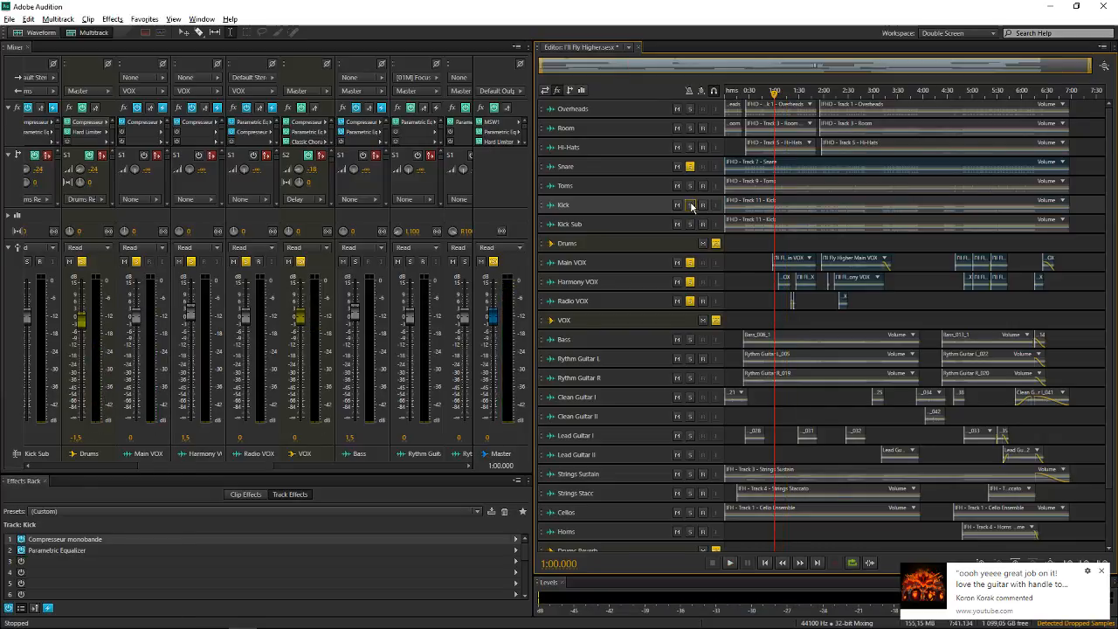
{"action": "left_click", "coordinate": [690, 166]}
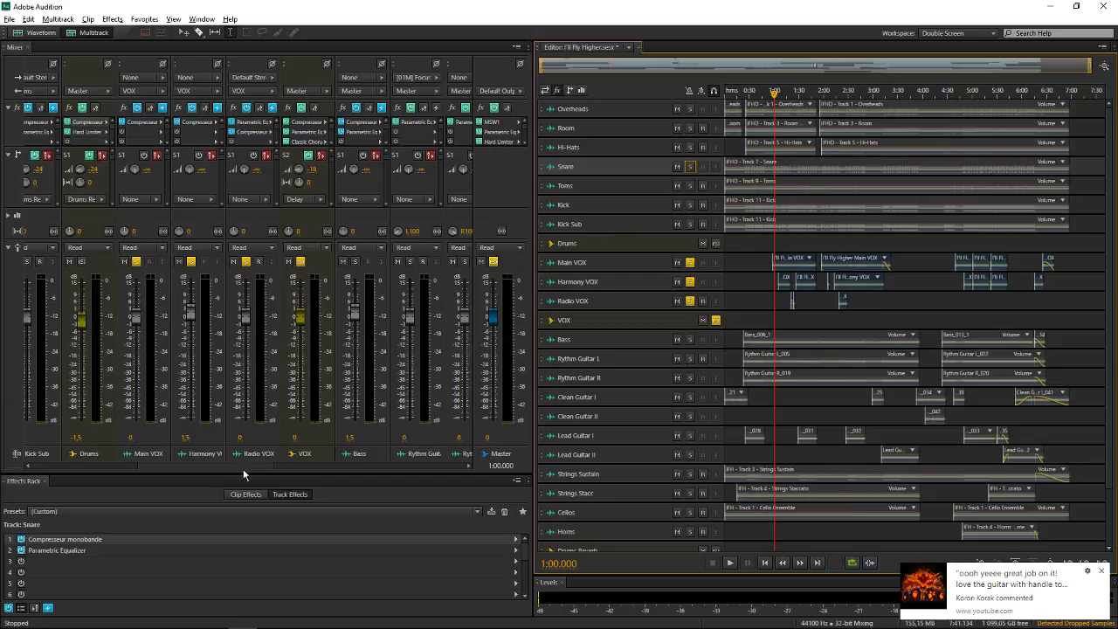
{"action": "left_click_drag", "start_coordinate": [224, 463], "coordinate": [402, 461]}
{"action": "double_click", "coordinate": [446, 125]}
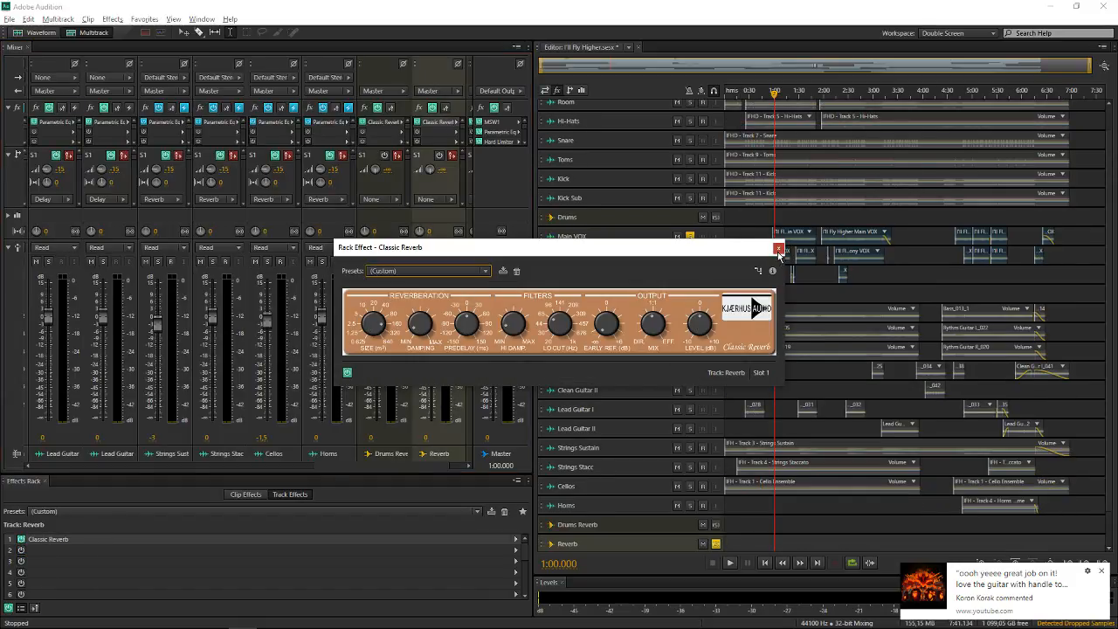
{"action": "left_click", "coordinate": [778, 248]}
Examine the Delay bus's Classic Delay Time control with Sync off, switch Sync back on, and close the effect
{"action": "scroll", "coordinate": [603, 544], "scroll_direction": "down", "scroll_amount": 2}
{"action": "left_click", "coordinate": [612, 527]}
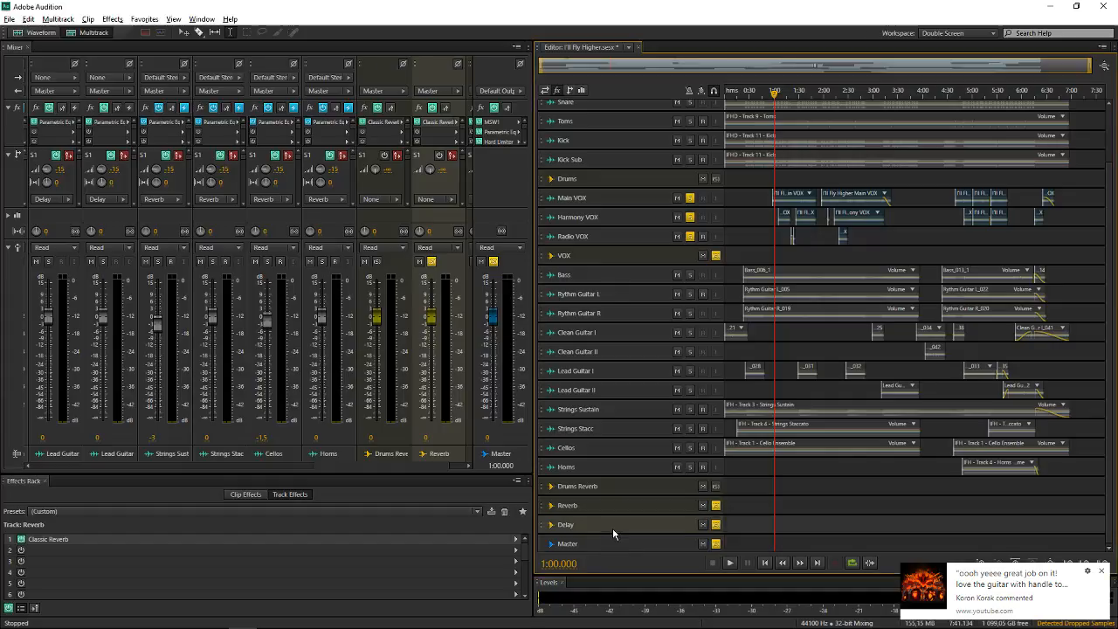
{"action": "double_click", "coordinate": [184, 540]}
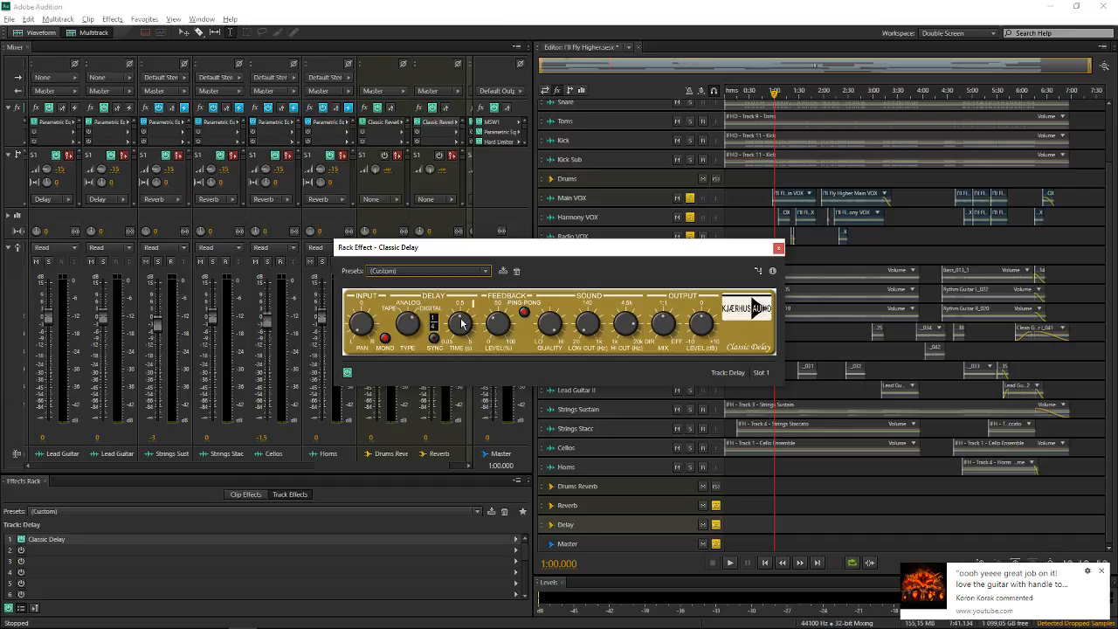
{"action": "mouse_move", "coordinate": [462, 324]}
{"action": "left_click", "coordinate": [434, 338]}
{"action": "left_click", "coordinate": [778, 248]}
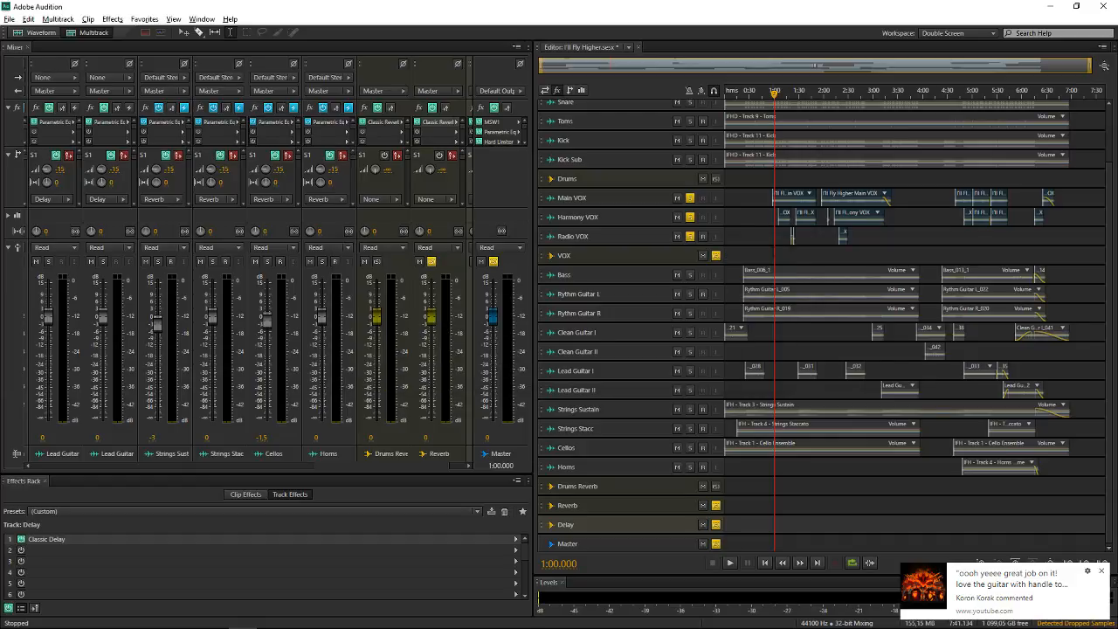
Close the I'll Fly Higher session without saving its changes
{"action": "scroll", "coordinate": [767, 234], "scroll_direction": "up", "scroll_amount": 3}
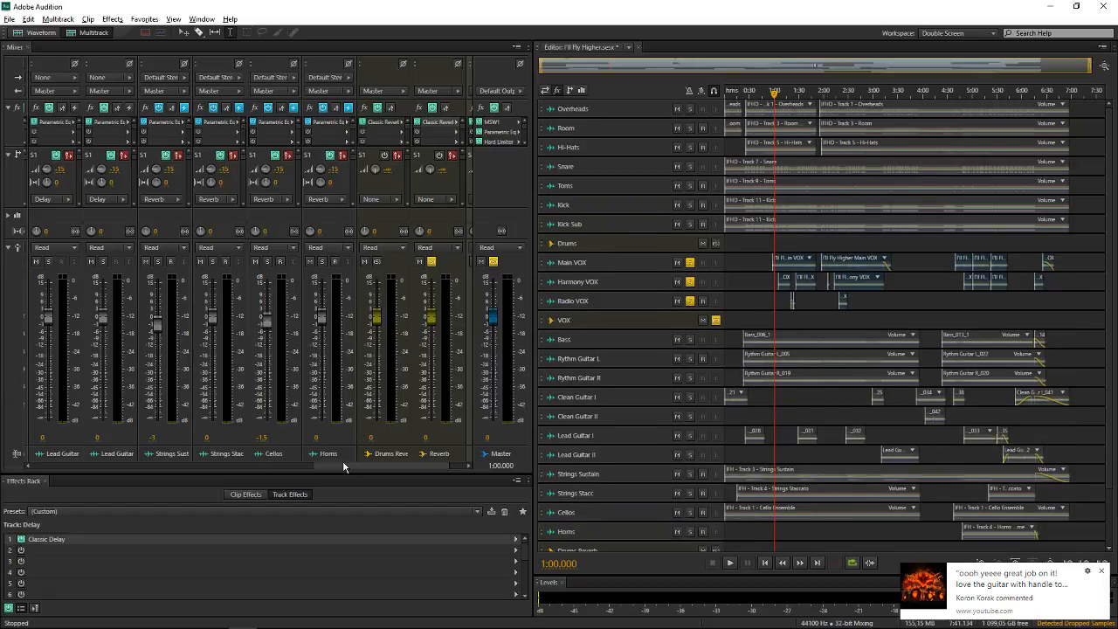
{"action": "left_click_drag", "start_coordinate": [343, 463], "coordinate": [74, 463]}
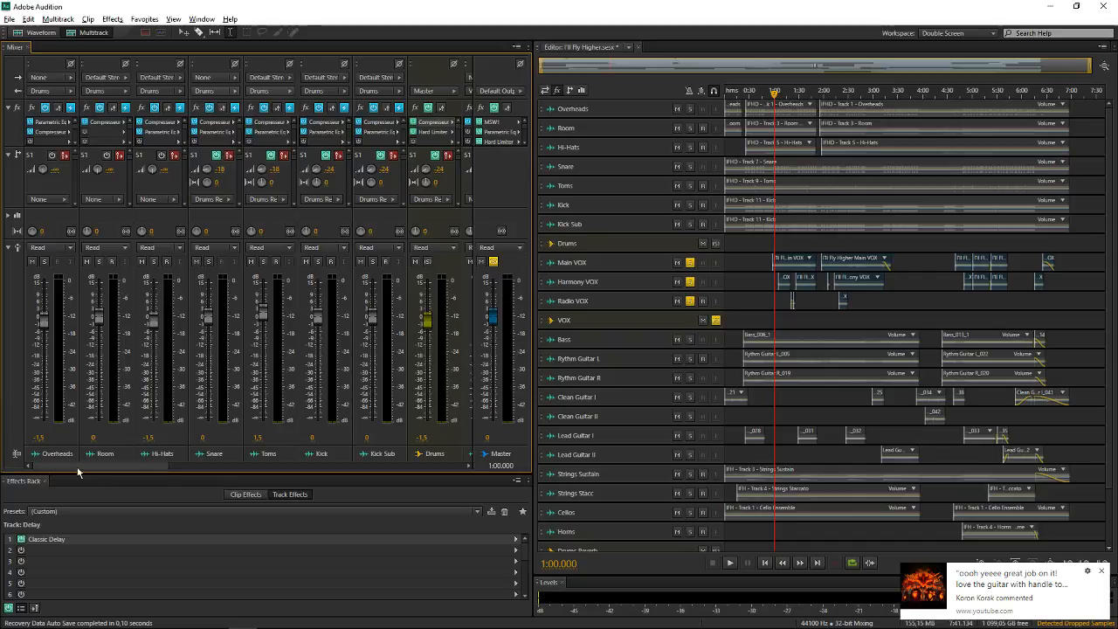
{"action": "mouse_move", "coordinate": [77, 466]}
{"action": "left_mouse_down"}
{"action": "mouse_move", "coordinate": [205, 471]}
{"action": "mouse_move", "coordinate": [69, 464]}
{"action": "left_mouse_up"}
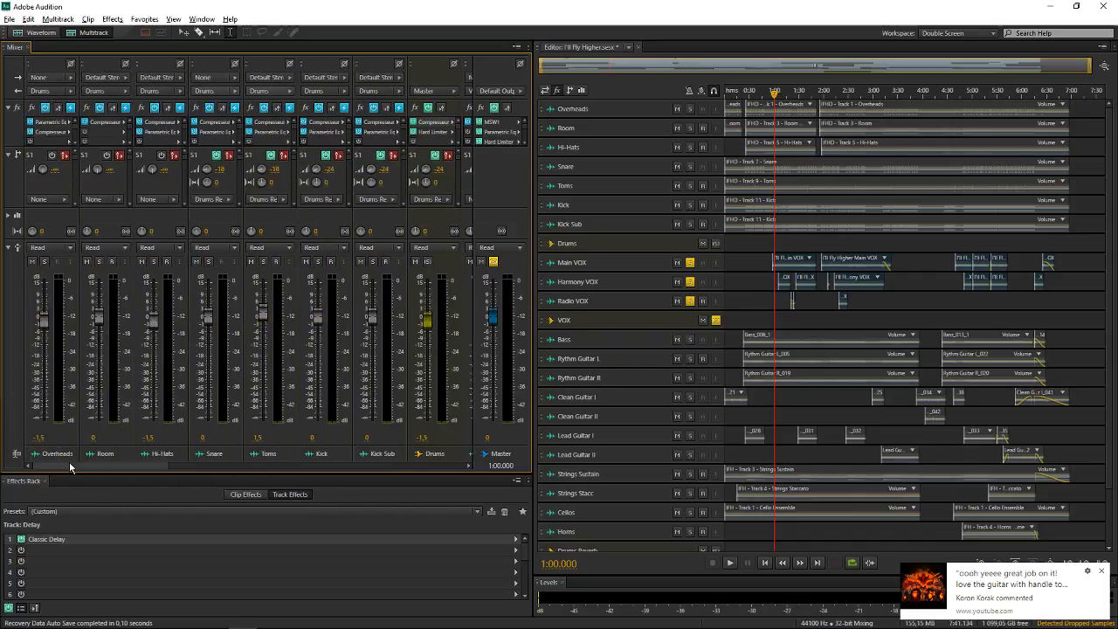
{"action": "left_click", "coordinate": [365, 222]}
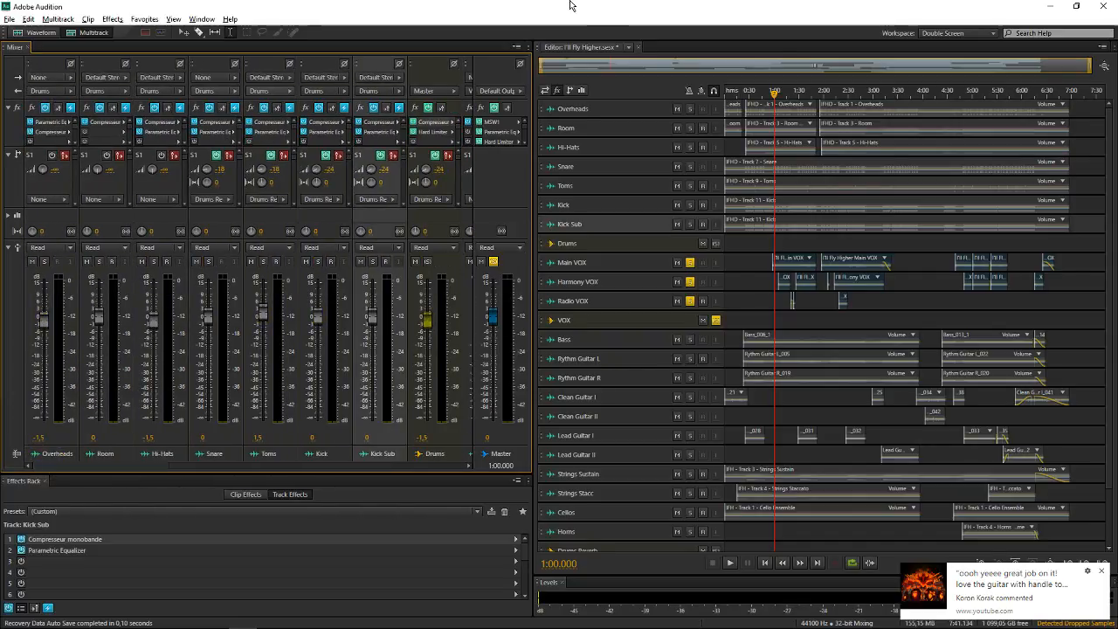
{"action": "left_click", "coordinate": [8, 18]}
{"action": "left_click", "coordinate": [77, 117]}
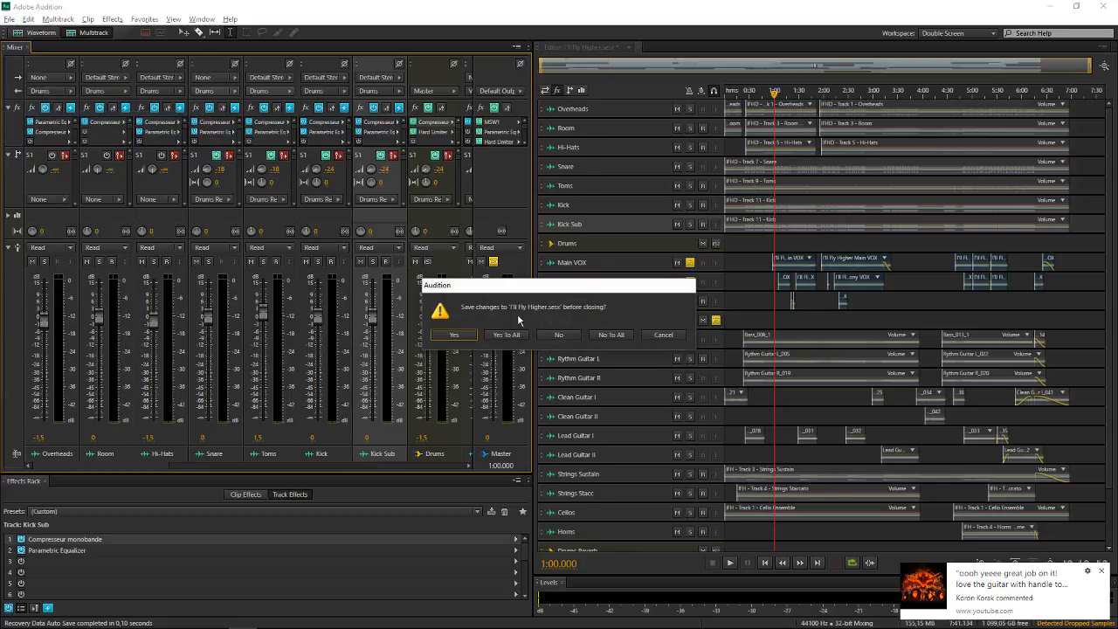
{"action": "left_click", "coordinate": [561, 336]}
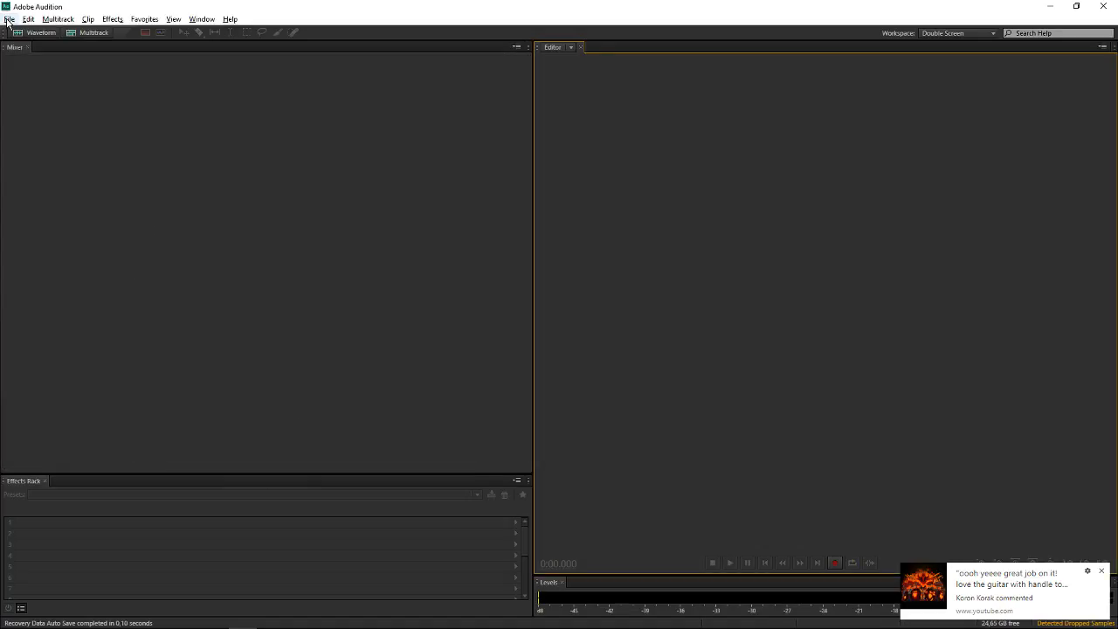
Create a new multitrack session with the default settings, overwriting the existing Untitled Session 1
{"action": "left_click", "coordinate": [9, 18]}
{"action": "mouse_move", "coordinate": [73, 35]}
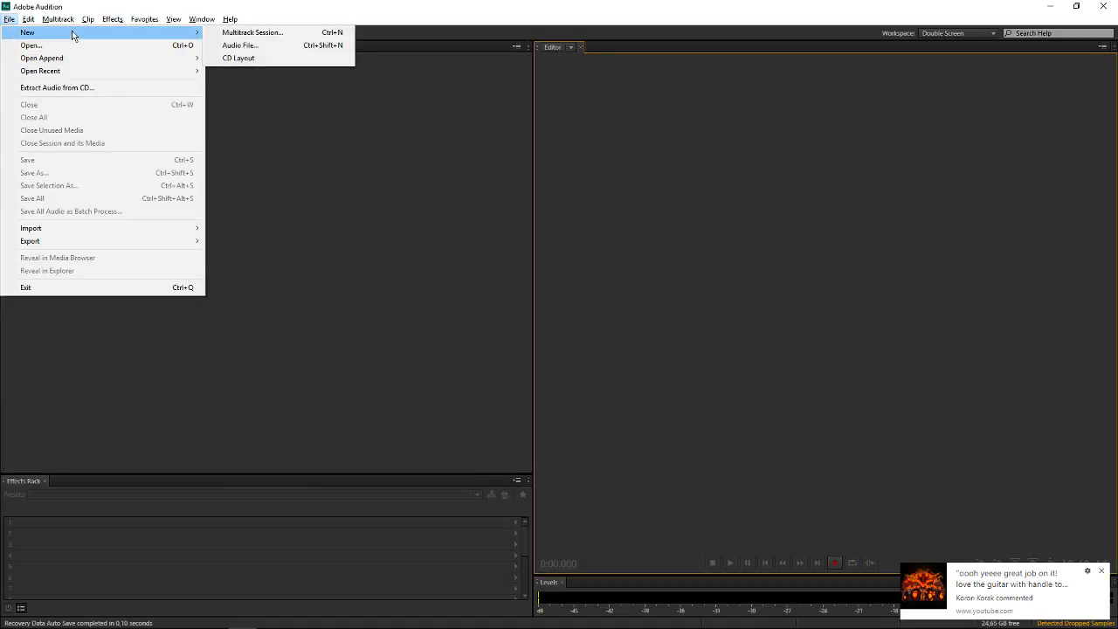
{"action": "left_click", "coordinate": [280, 32]}
{"action": "left_click", "coordinate": [608, 374]}
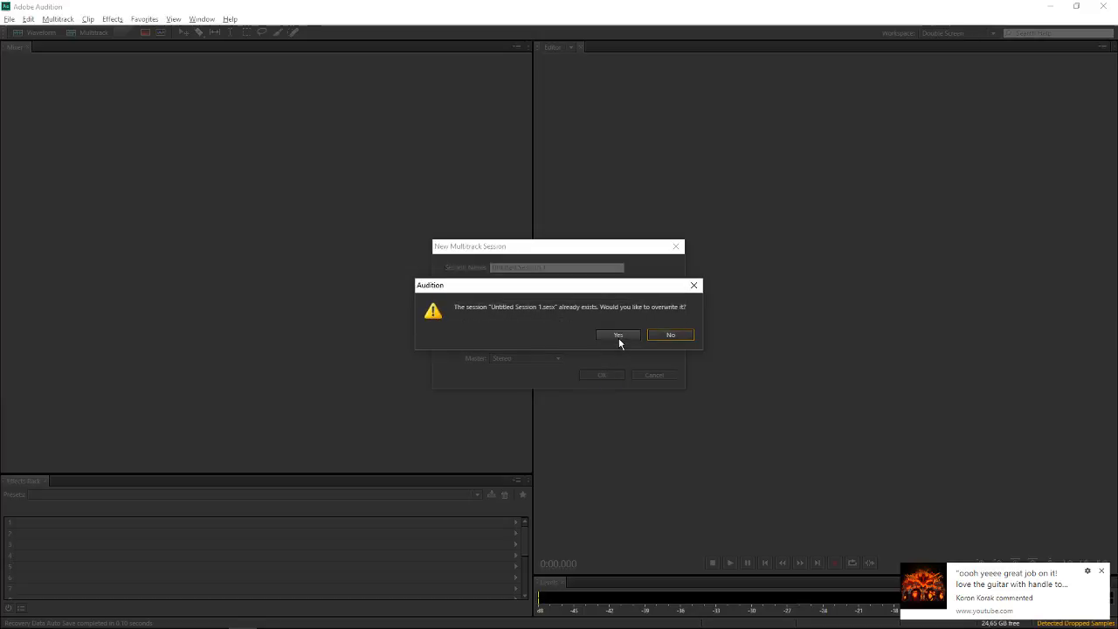
{"action": "left_click", "coordinate": [618, 337]}
{"action": "scroll", "coordinate": [611, 291], "scroll_direction": "down", "scroll_amount": 5}
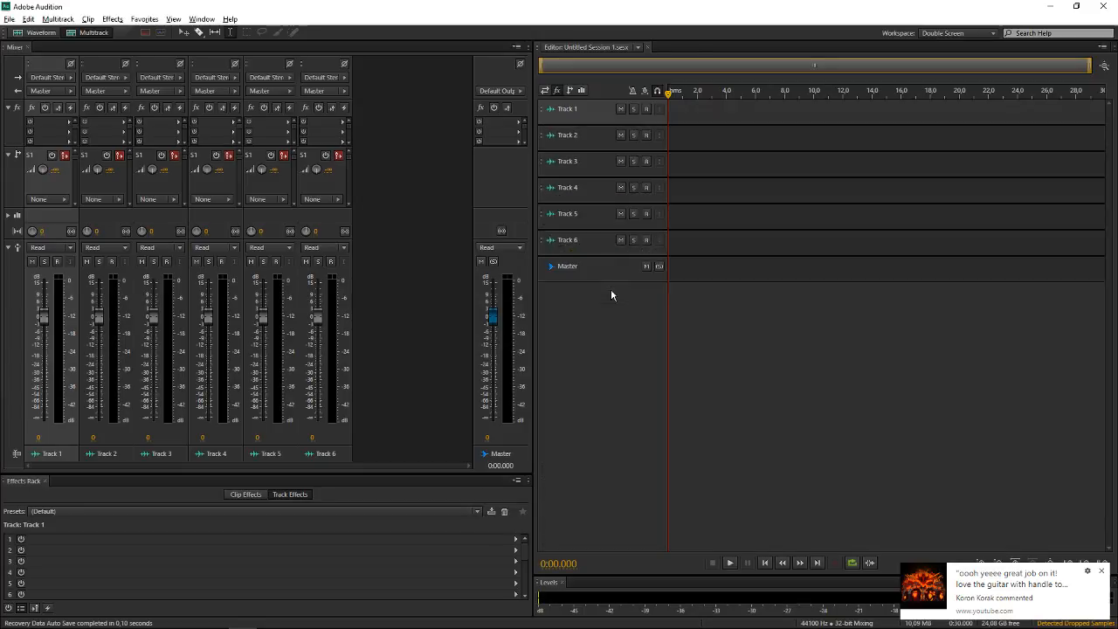
{"action": "scroll", "coordinate": [616, 237], "scroll_direction": "up", "scroll_amount": 1}
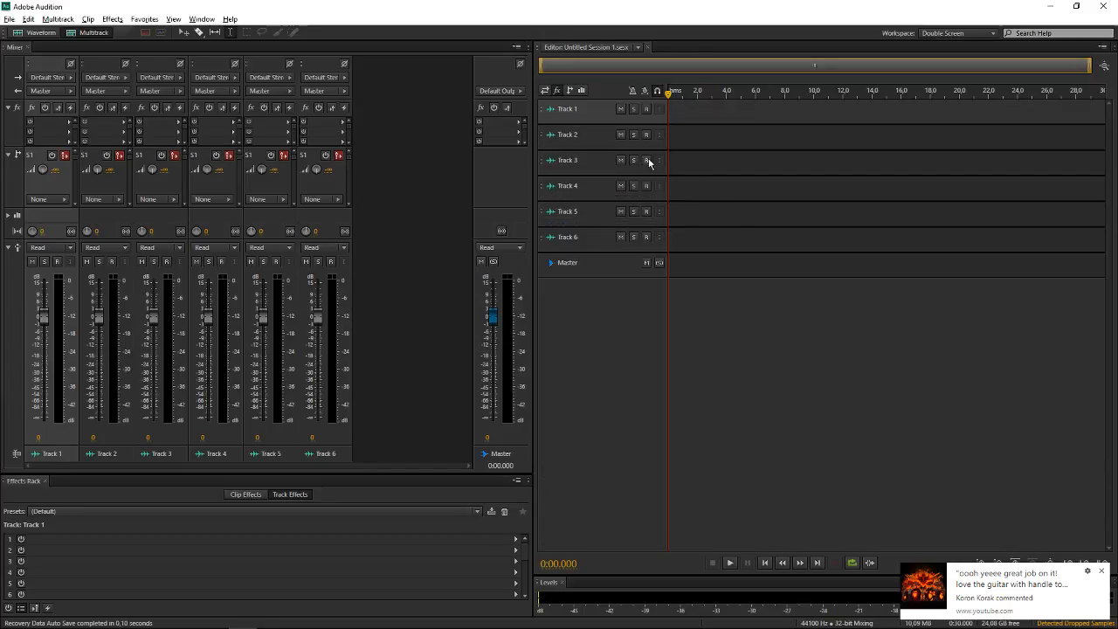
Insert a Parametric Equalizer with the VOX preset in Track 1's first effect slot and close its window
{"action": "left_click", "coordinate": [75, 128]}
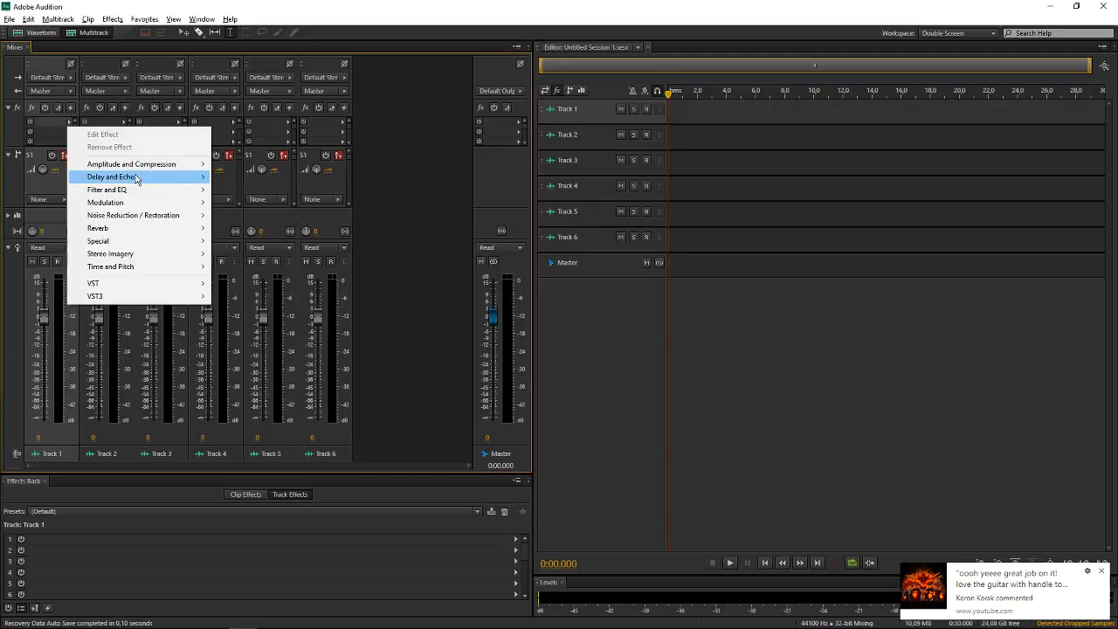
{"action": "left_click", "coordinate": [881, 117]}
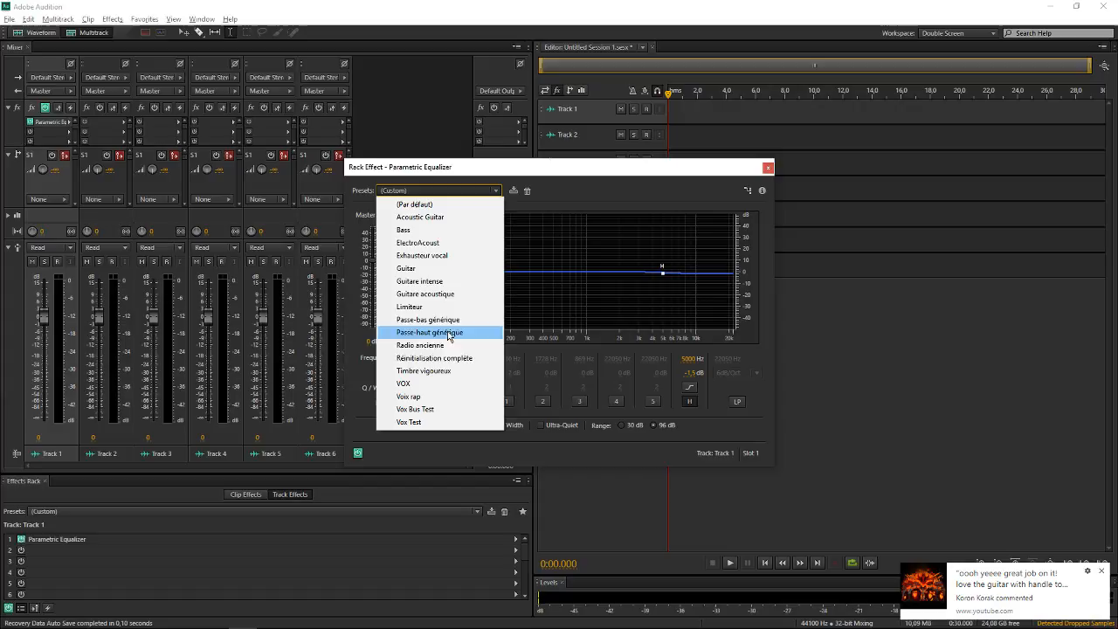
{"action": "left_click", "coordinate": [418, 384]}
{"action": "left_click", "coordinate": [767, 168]}
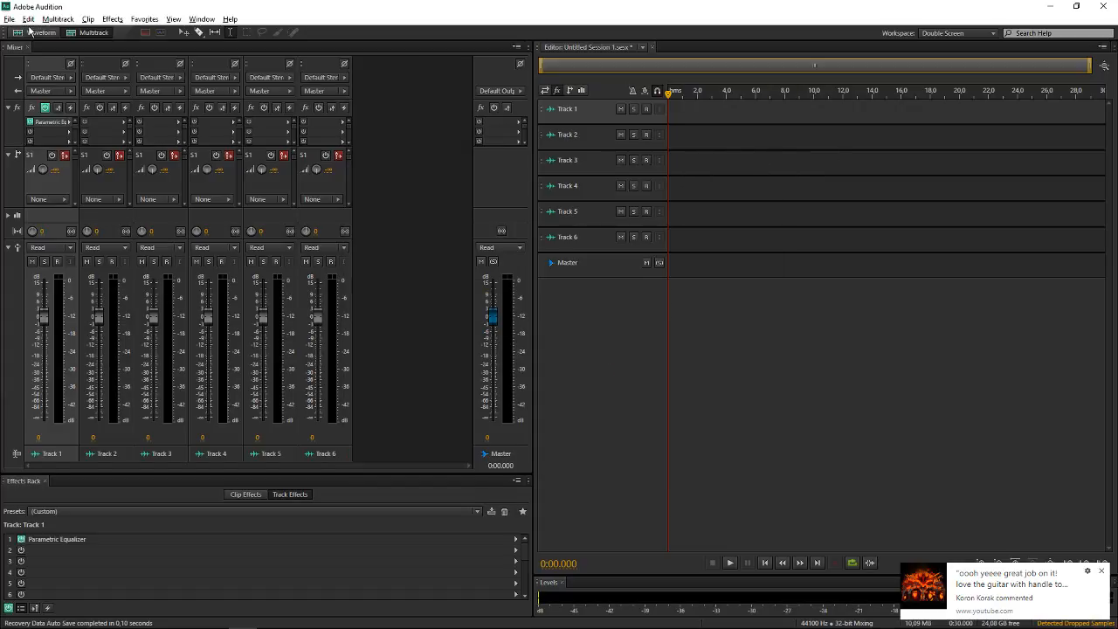
Close the untitled session without saving and open the recent session Template.sesx
{"action": "left_click", "coordinate": [9, 19]}
{"action": "left_click", "coordinate": [67, 117]}
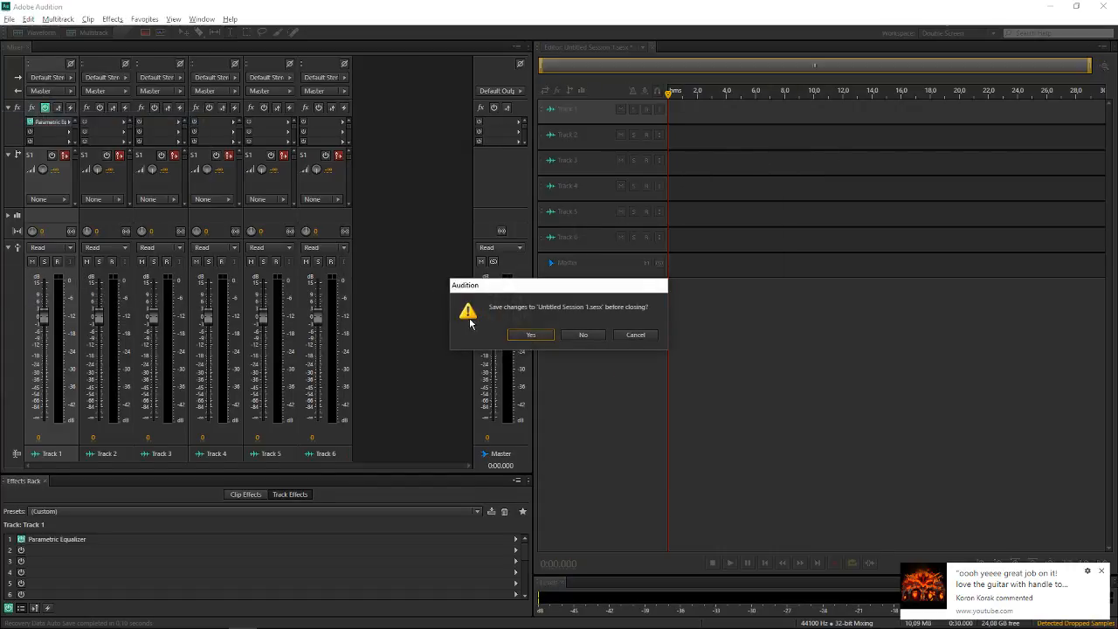
{"action": "left_click", "coordinate": [582, 334]}
{"action": "left_click", "coordinate": [8, 19]}
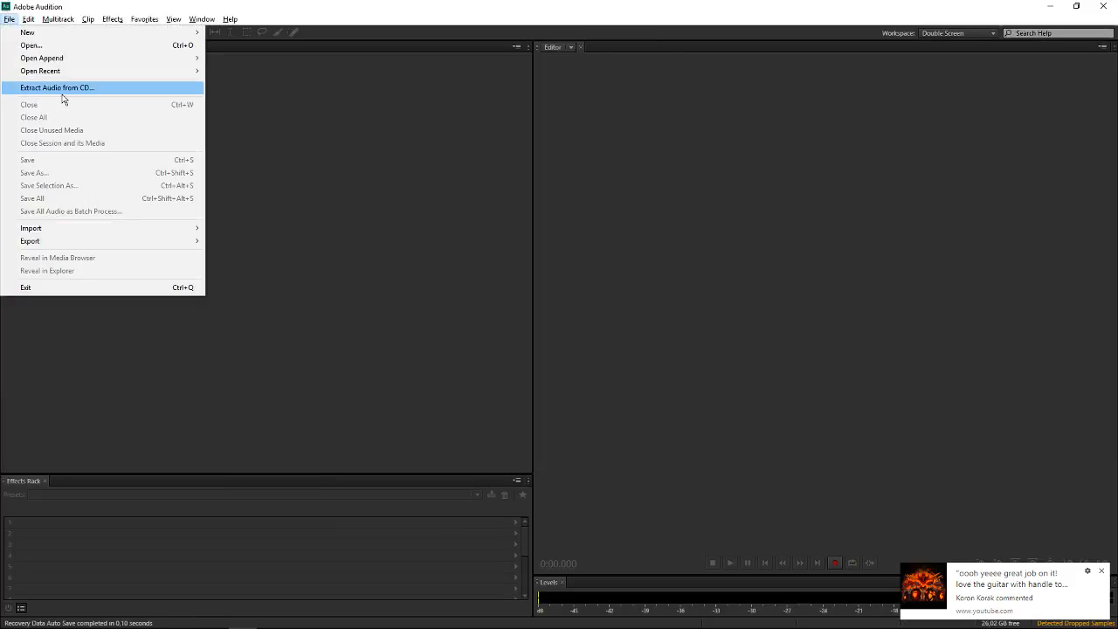
{"action": "mouse_move", "coordinate": [75, 71]}
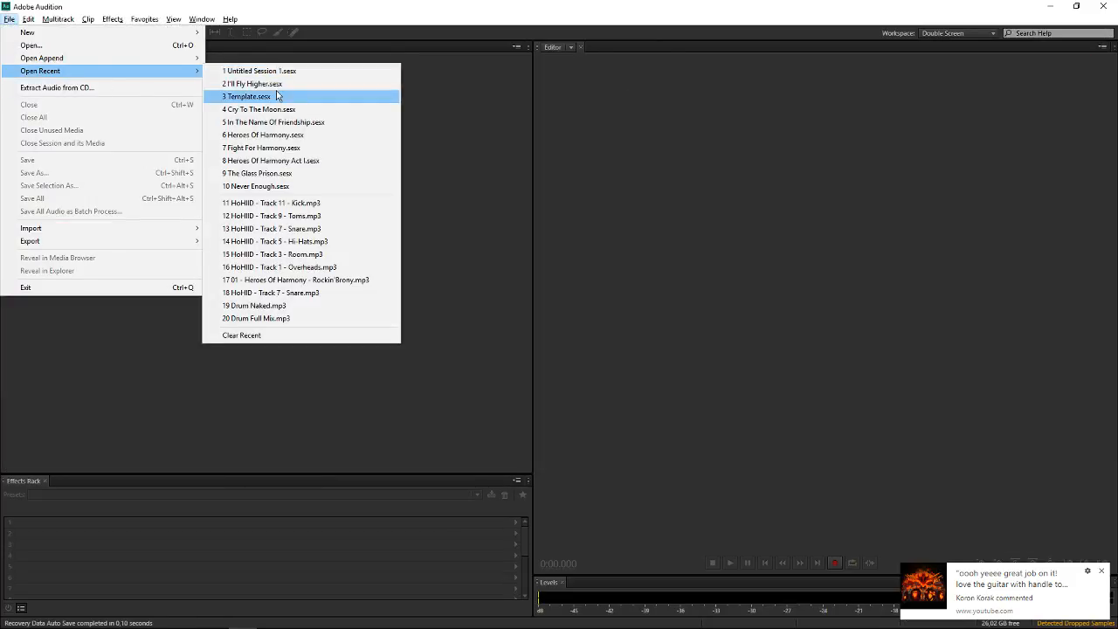
{"action": "left_click", "coordinate": [277, 95]}
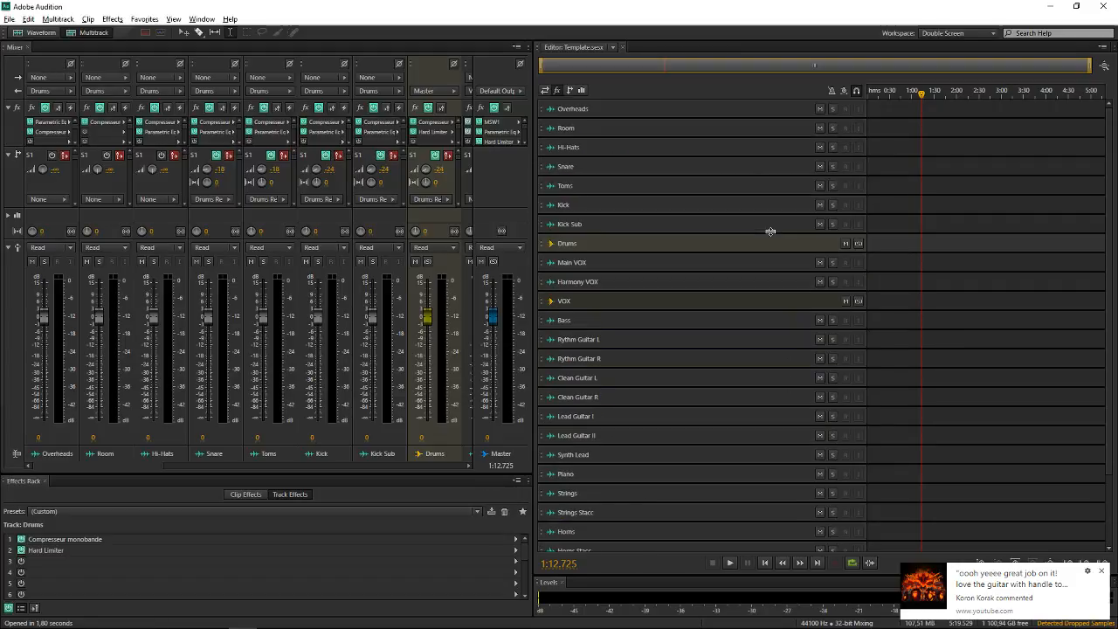
Step through the template's tracks from Overheads down to Master, examining the effects preloaded in each track's rack
{"action": "left_click", "coordinate": [719, 107]}
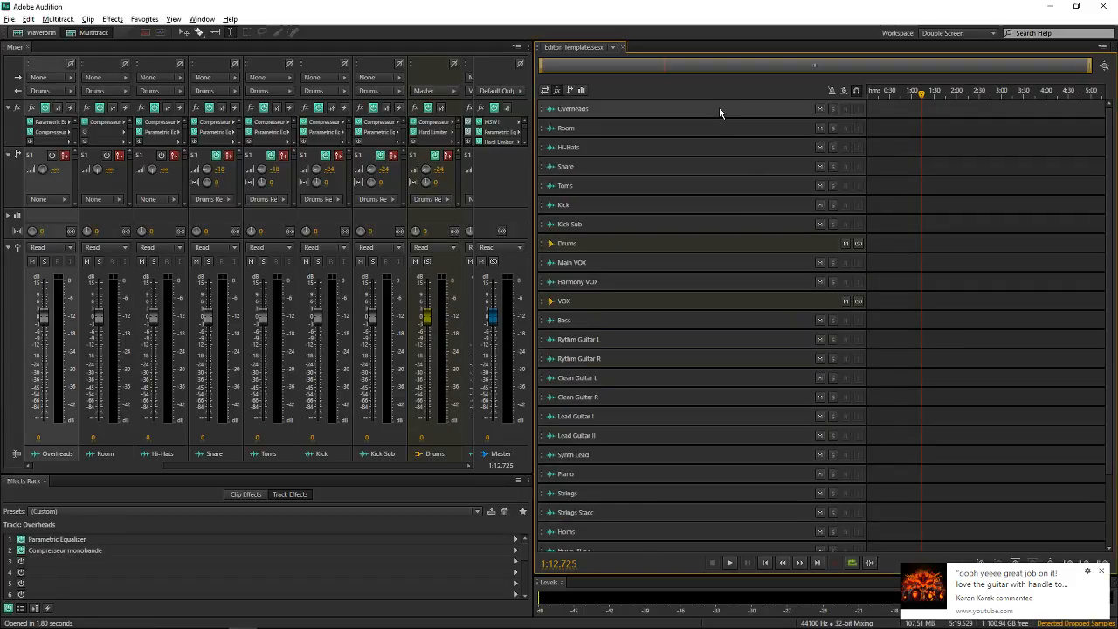
{"action": "key", "text": "Down"}
{"action": "key", "text": "Down"}
{"action": "key", "text": "Down"}
{"action": "key", "text": "Down"}
{"action": "key", "text": "Down"}
{"action": "key", "text": "Down"}
{"action": "key", "text": "Down"}
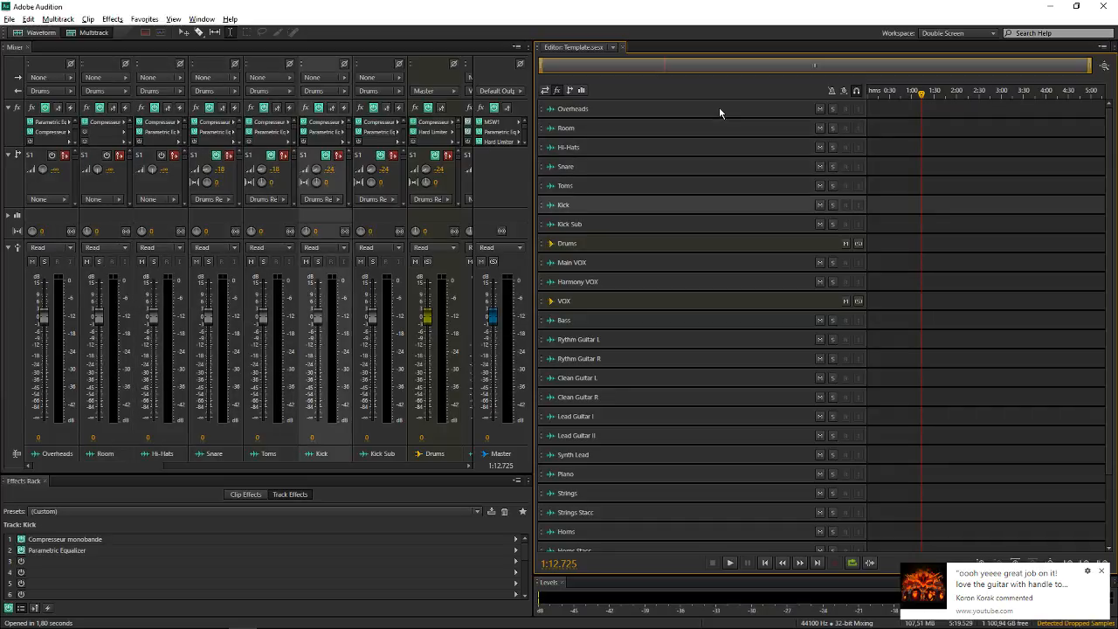
{"action": "key", "text": "Down"}
{"action": "key", "text": "Down"}
{"action": "key", "text": "Down"}
{"action": "key", "text": "Down"}
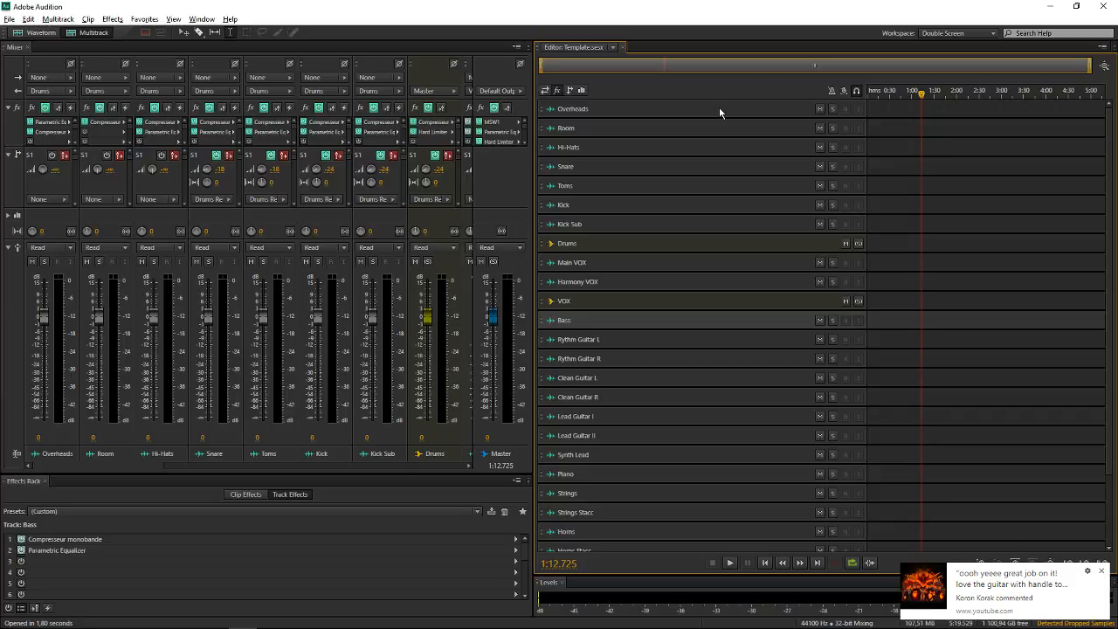
{"action": "key", "text": "Down"}
{"action": "key", "text": "Down"}
{"action": "key", "text": "Down"}
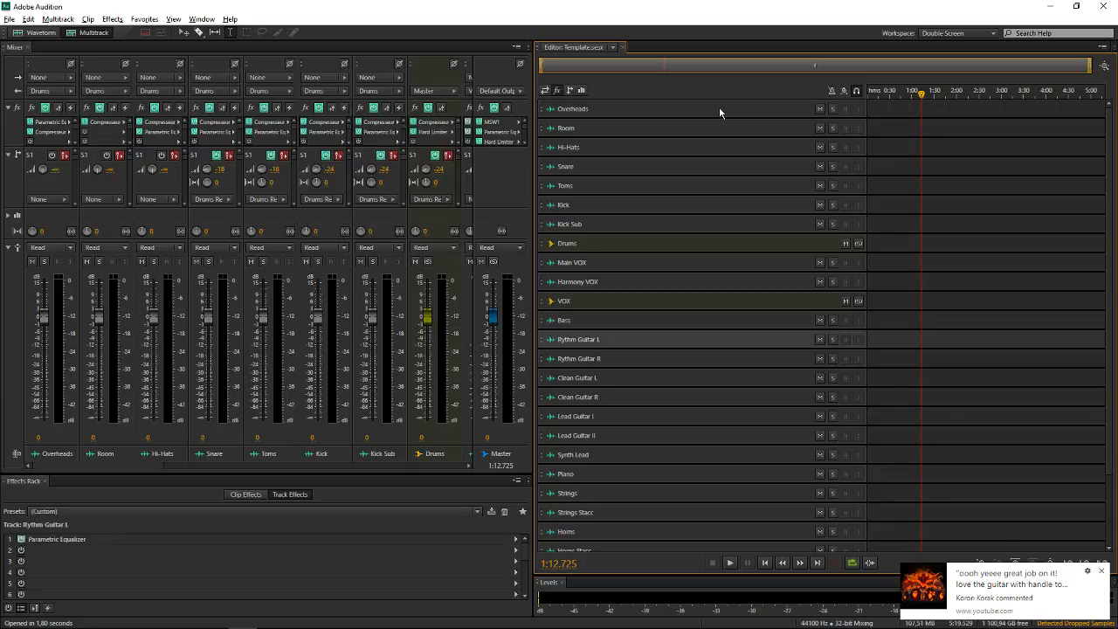
{"action": "key", "text": "Down"}
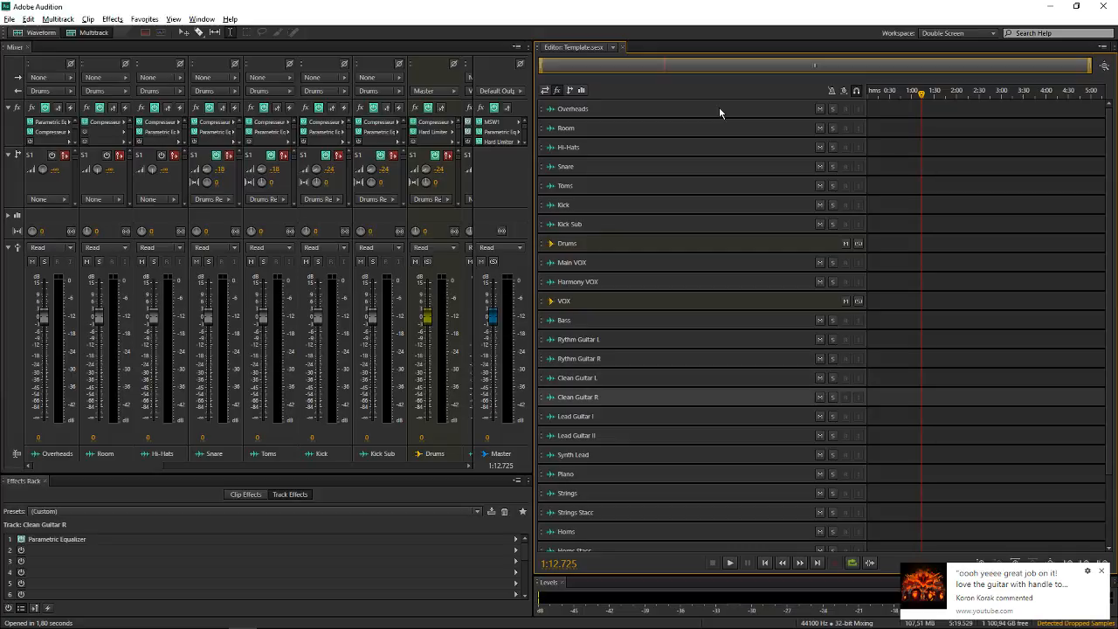
{"action": "key", "text": "Down"}
{"action": "key", "text": "Down"}
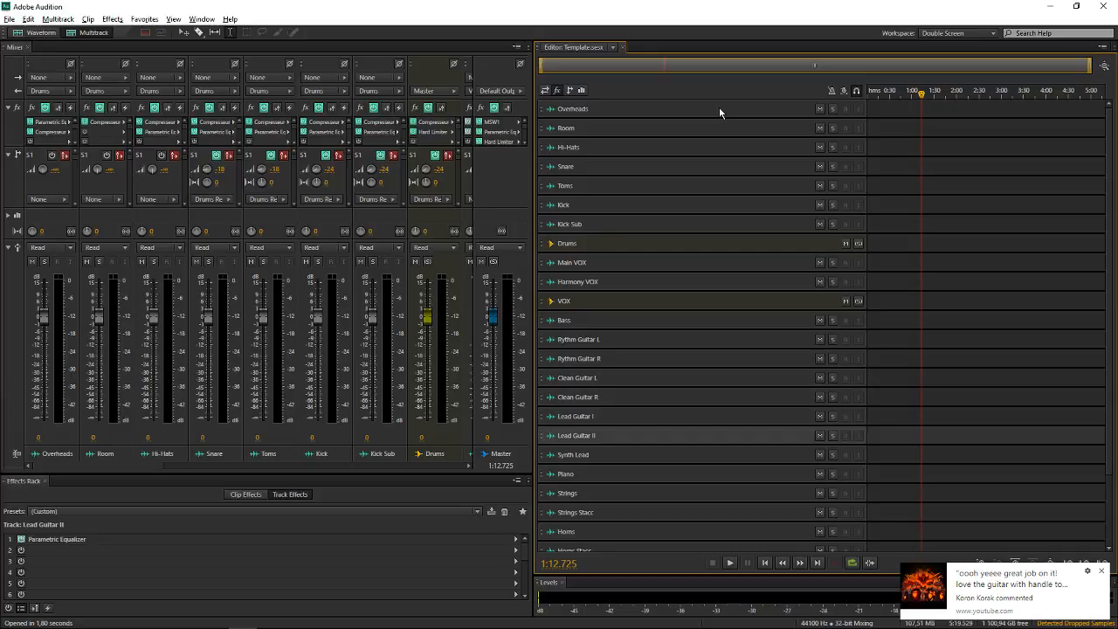
{"action": "key", "text": "Down"}
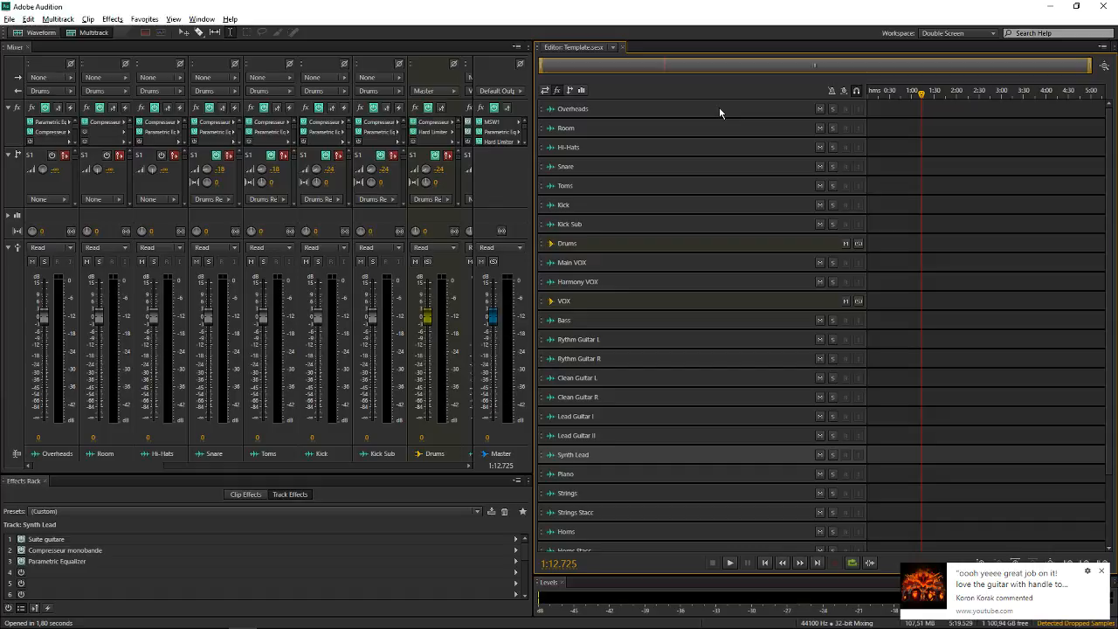
{"action": "key", "text": "Down"}
{"action": "key", "text": "Down"}
{"action": "key", "text": "Down"}
{"action": "scroll", "coordinate": [661, 157], "scroll_direction": "down", "scroll_amount": 2}
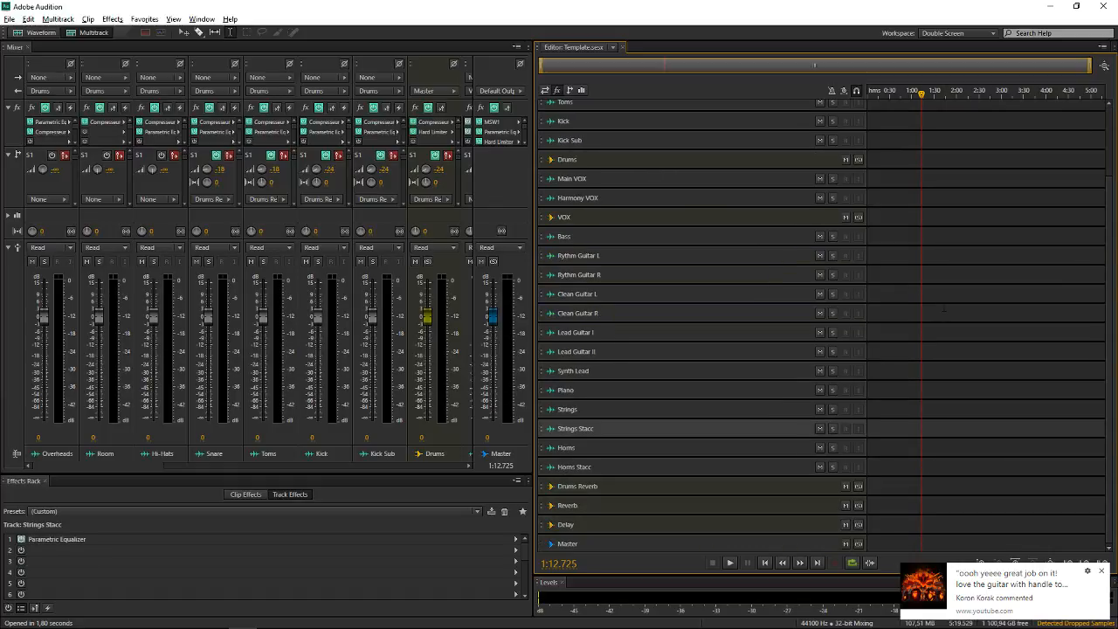
{"action": "key", "text": "Down"}
{"action": "key", "text": "Down"}
{"action": "key", "text": "Down"}
{"action": "key", "text": "Down"}
{"action": "key", "text": "Down"}
{"action": "key", "text": "Down"}
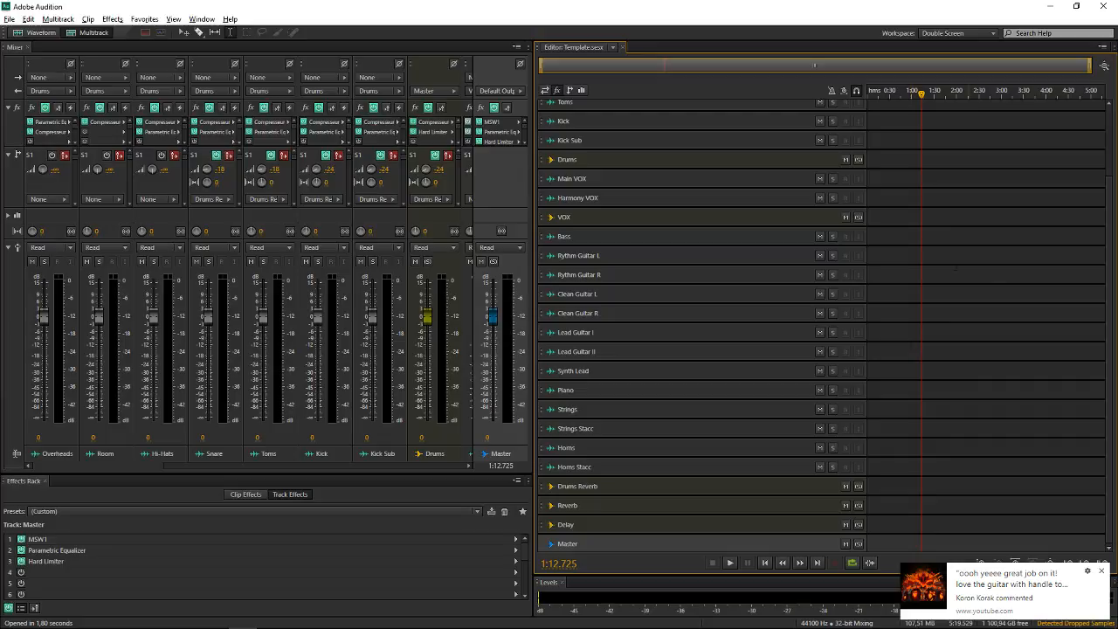
{"action": "scroll", "coordinate": [960, 297], "scroll_direction": "up", "scroll_amount": 4}
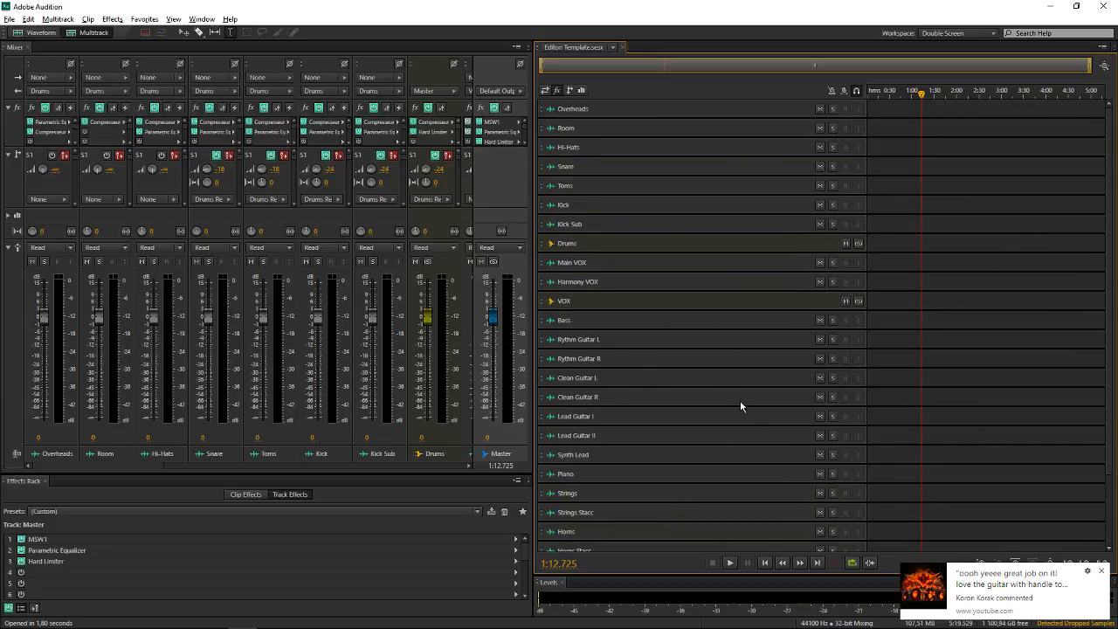
Review the template's full track layout, checking the Overheads and Rythm Guitar L tracks and the buses below them
{"action": "left_click", "coordinate": [637, 111]}
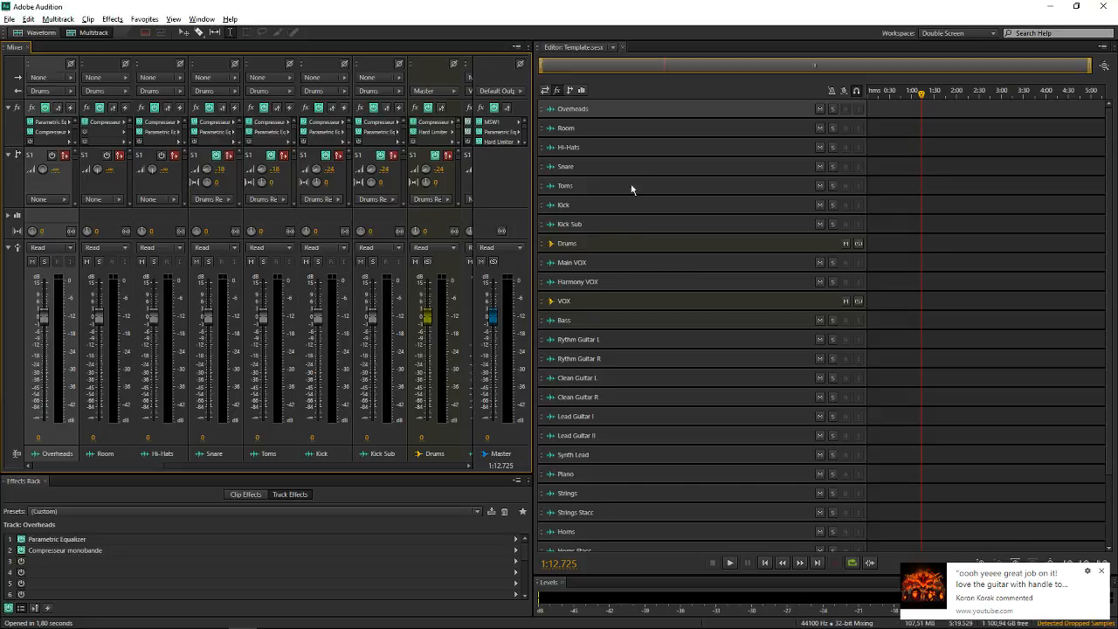
{"action": "scroll", "coordinate": [669, 187], "scroll_direction": "up", "scroll_amount": 3}
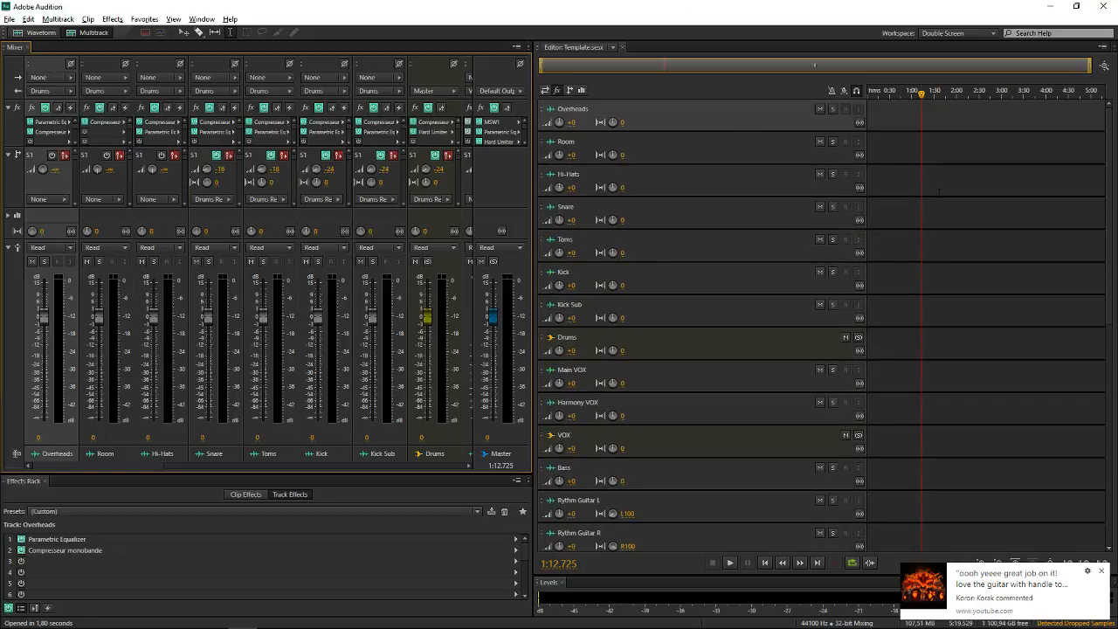
{"action": "scroll", "coordinate": [757, 140], "scroll_direction": "down", "scroll_amount": 1}
{"action": "left_click", "coordinate": [659, 408]}
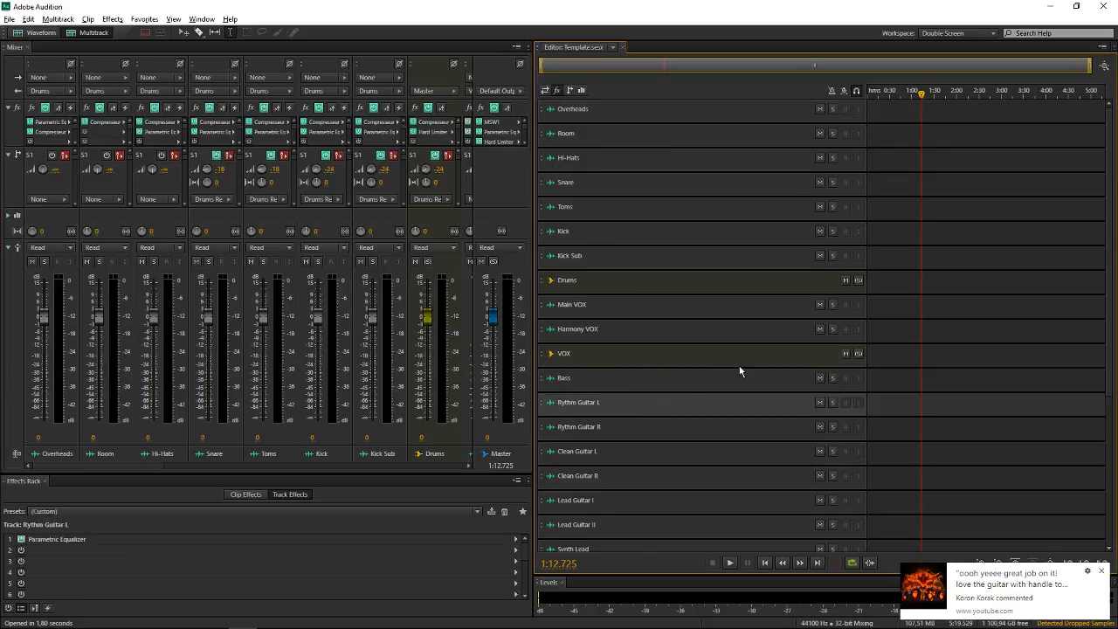
{"action": "scroll", "coordinate": [741, 371], "scroll_direction": "down", "scroll_amount": 1}
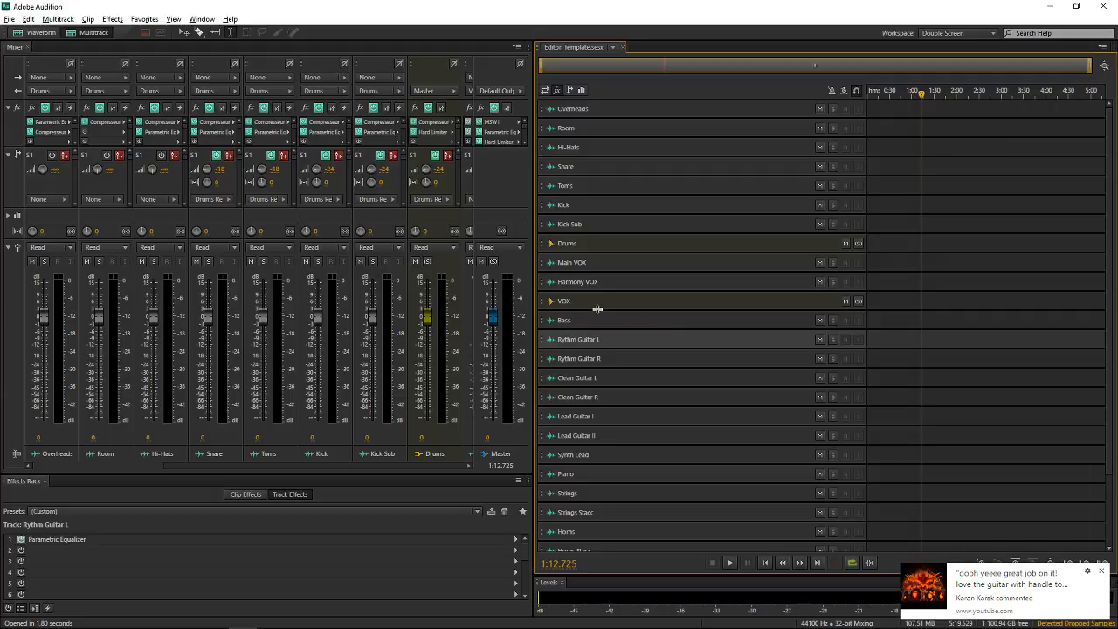
{"action": "scroll", "coordinate": [681, 264], "scroll_direction": "down", "scroll_amount": 1}
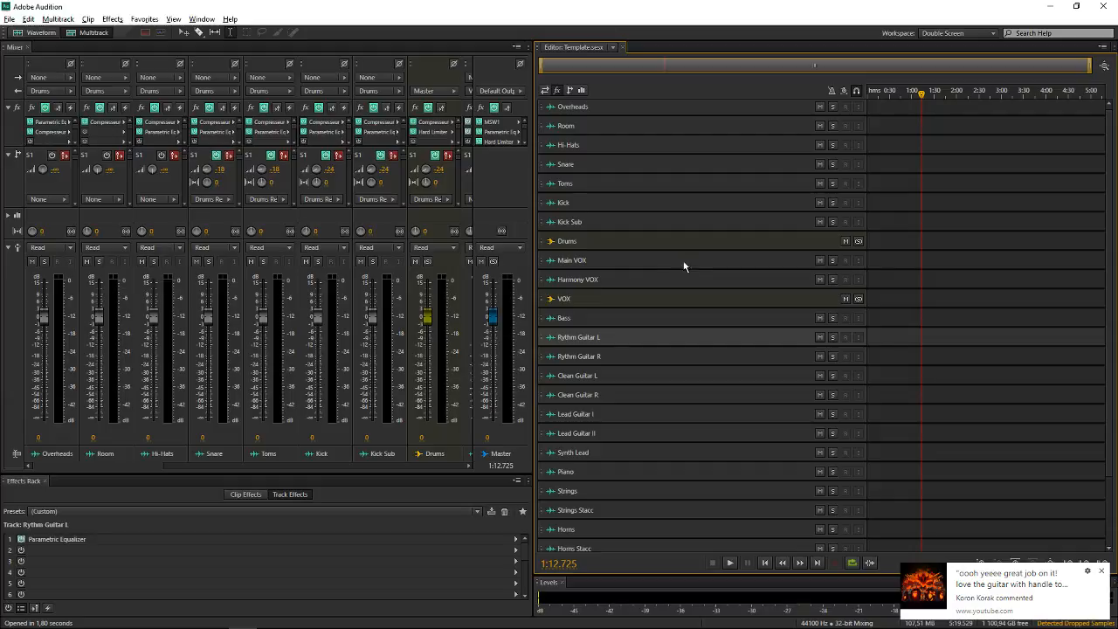
{"action": "scroll", "coordinate": [903, 249], "scroll_direction": "down", "scroll_amount": 3}
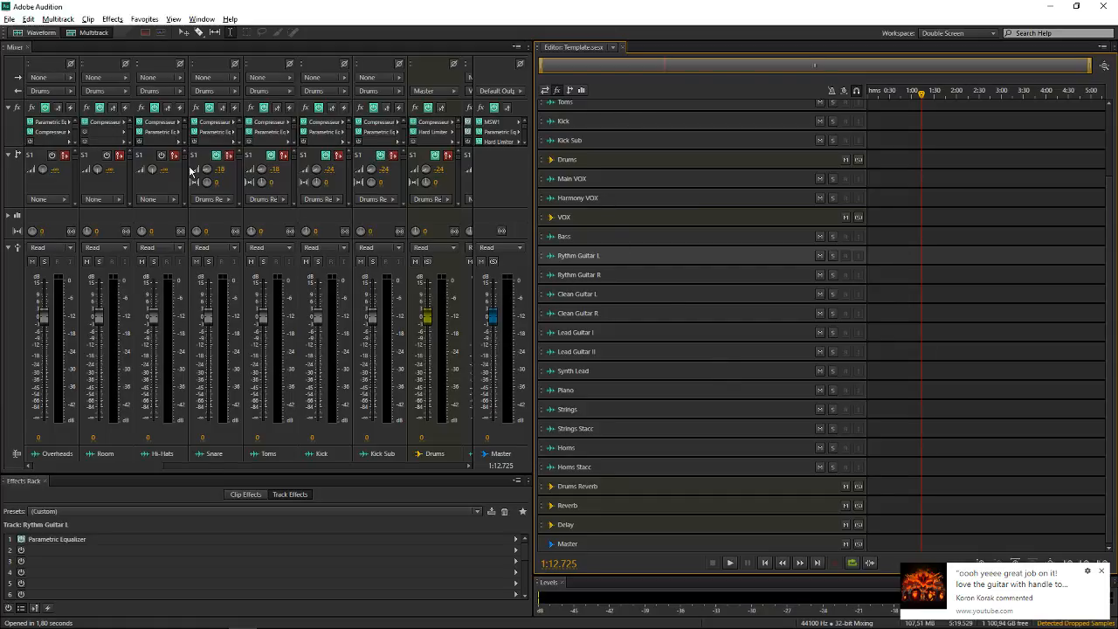
Check the send destination on Overheads and the input options on Snare, and select the Kick Sub track
{"action": "left_click", "coordinate": [54, 199]}
{"action": "left_click", "coordinate": [222, 209]}
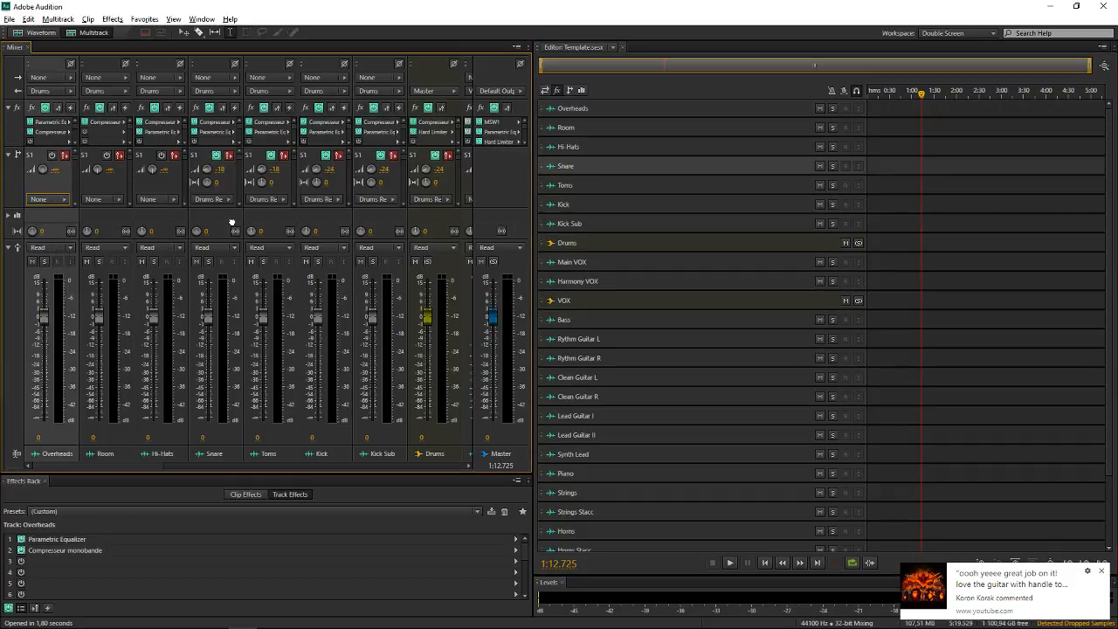
{"action": "left_click", "coordinate": [232, 219]}
{"action": "left_click", "coordinate": [212, 77]}
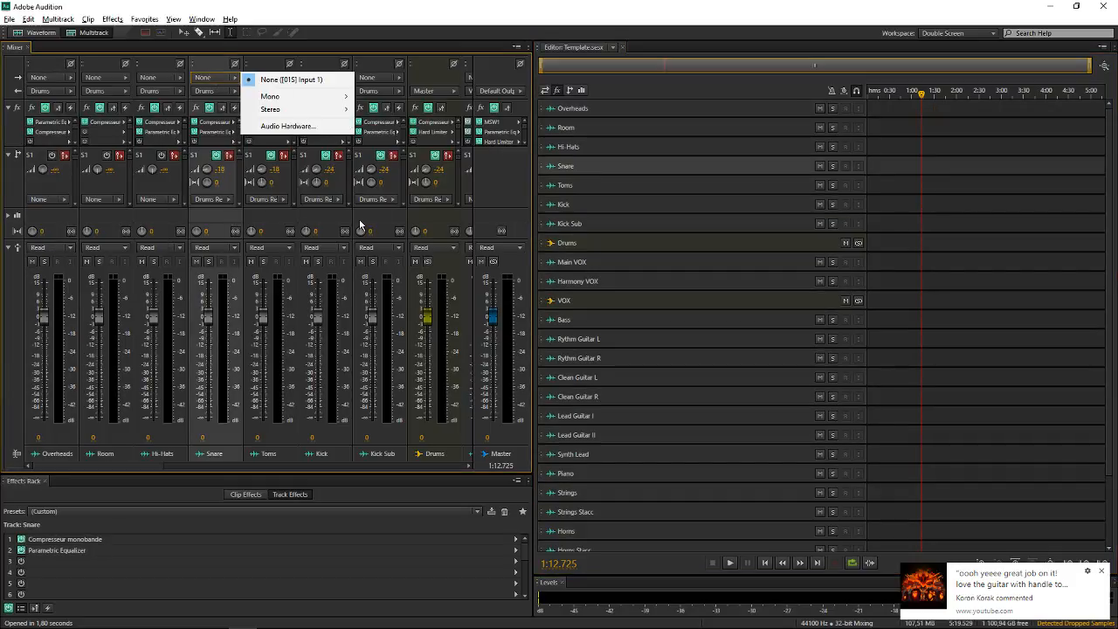
{"action": "left_click", "coordinate": [374, 218]}
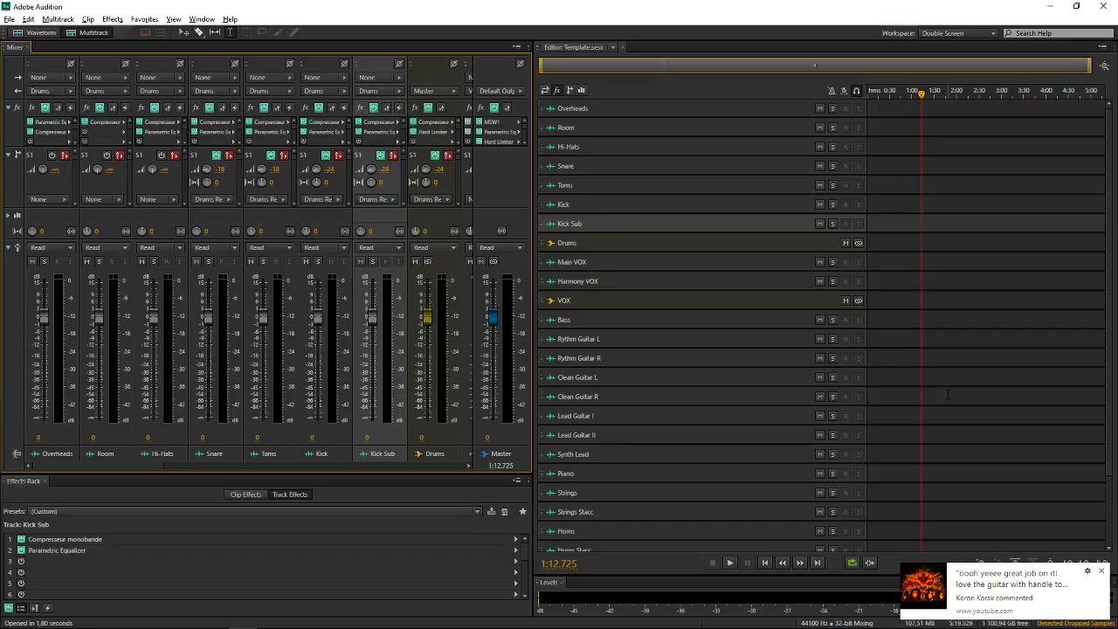
{"action": "scroll", "coordinate": [789, 322], "scroll_direction": "up", "scroll_amount": 4}
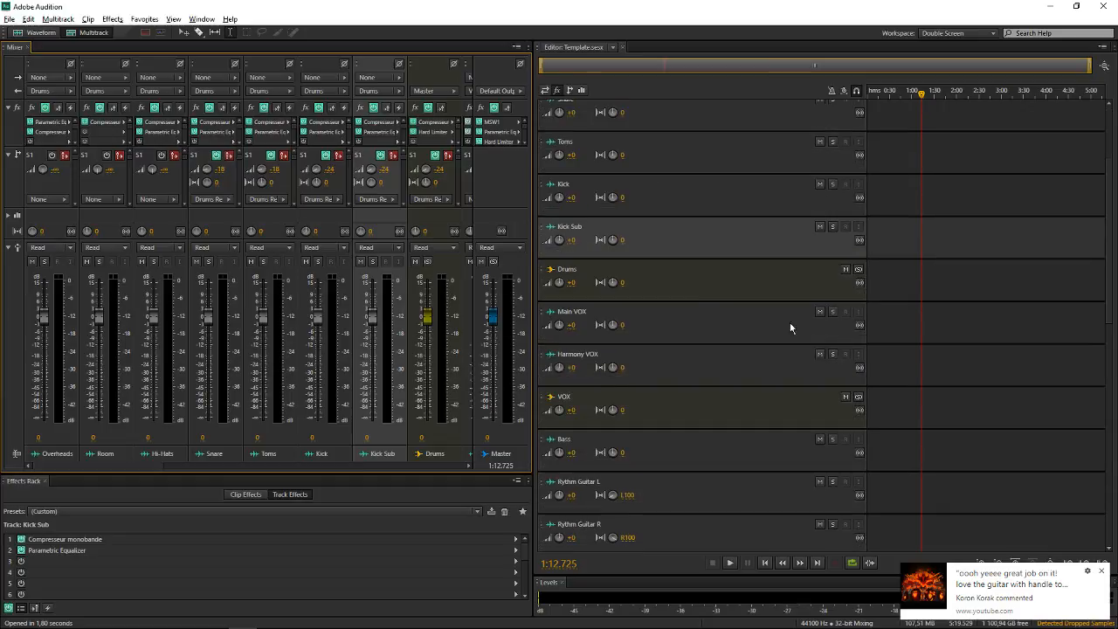
{"action": "scroll", "coordinate": [735, 239], "scroll_direction": "down", "scroll_amount": 3}
{"action": "scroll", "coordinate": [732, 239], "scroll_direction": "up", "scroll_amount": 5}
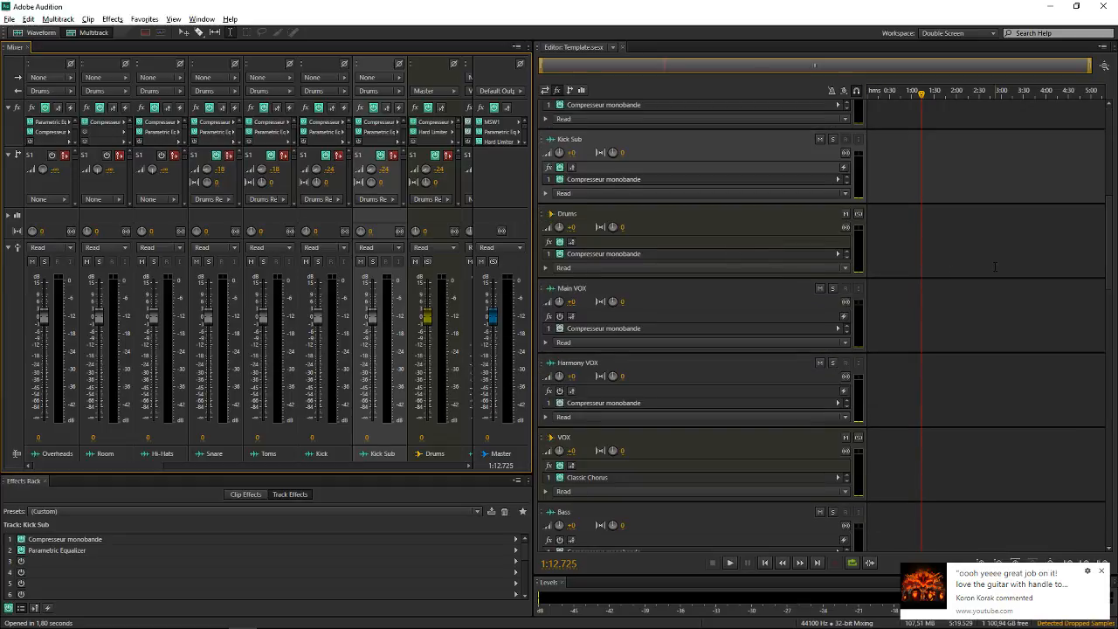
{"action": "scroll", "coordinate": [695, 254], "scroll_direction": "down", "scroll_amount": 5}
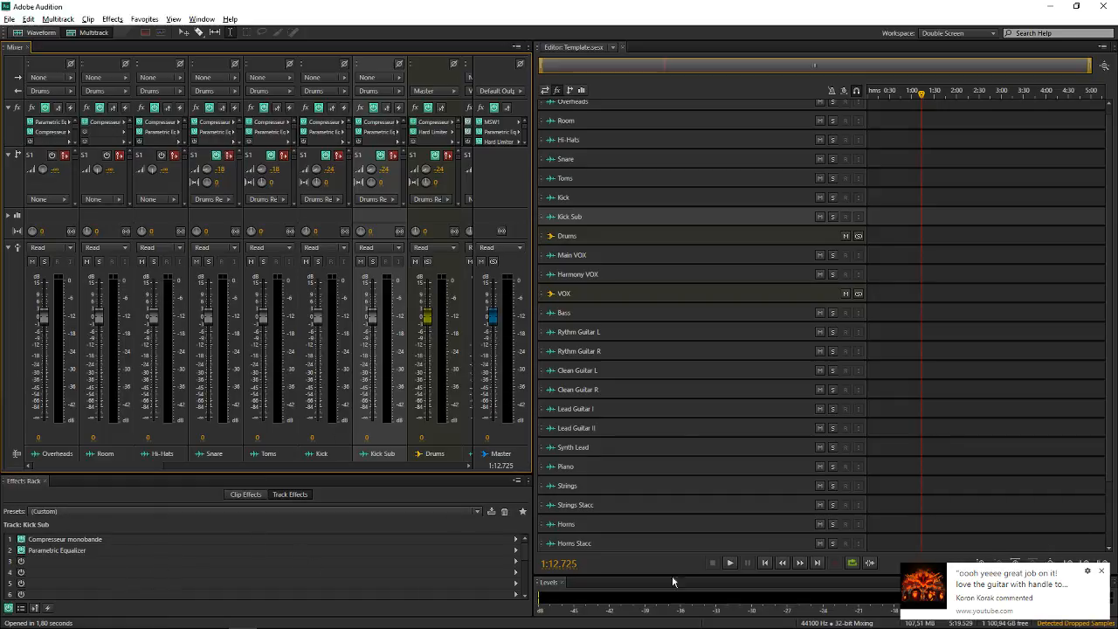
Examine the Parametric Equalizer curve and band settings on the Snare track's effects rack, and close the effect window
{"action": "left_click", "coordinate": [673, 102]}
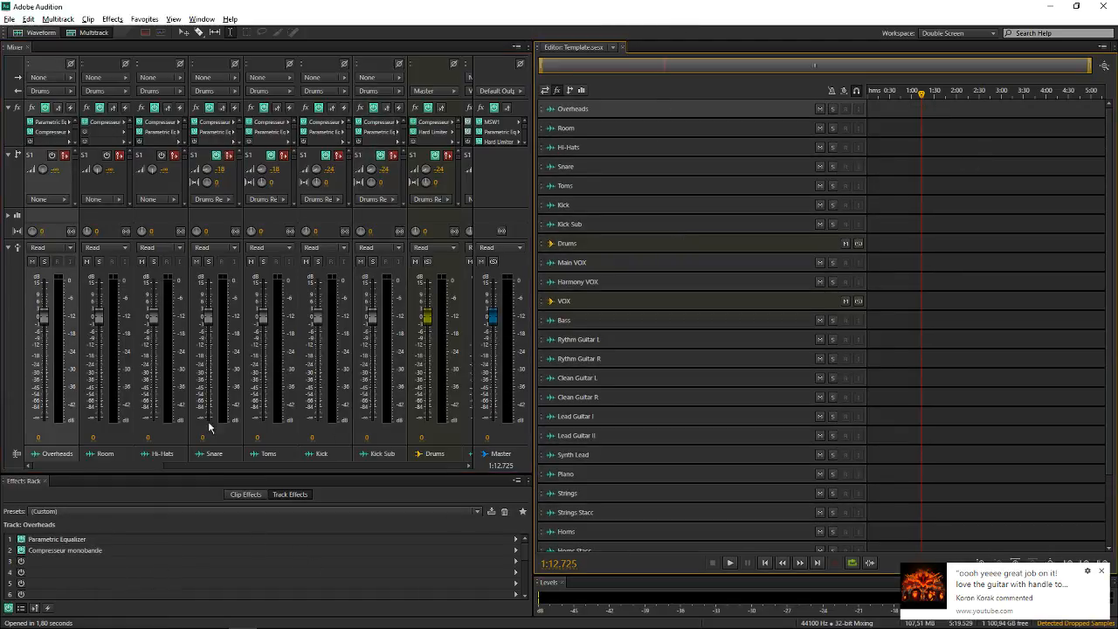
{"action": "left_click", "coordinate": [632, 168]}
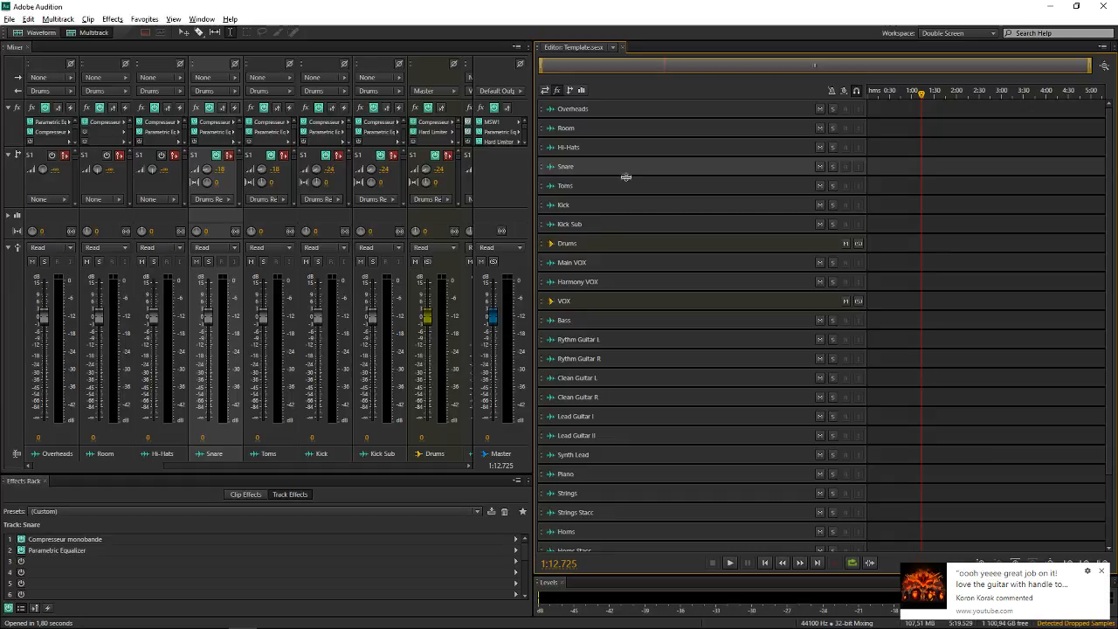
{"action": "double_click", "coordinate": [114, 556]}
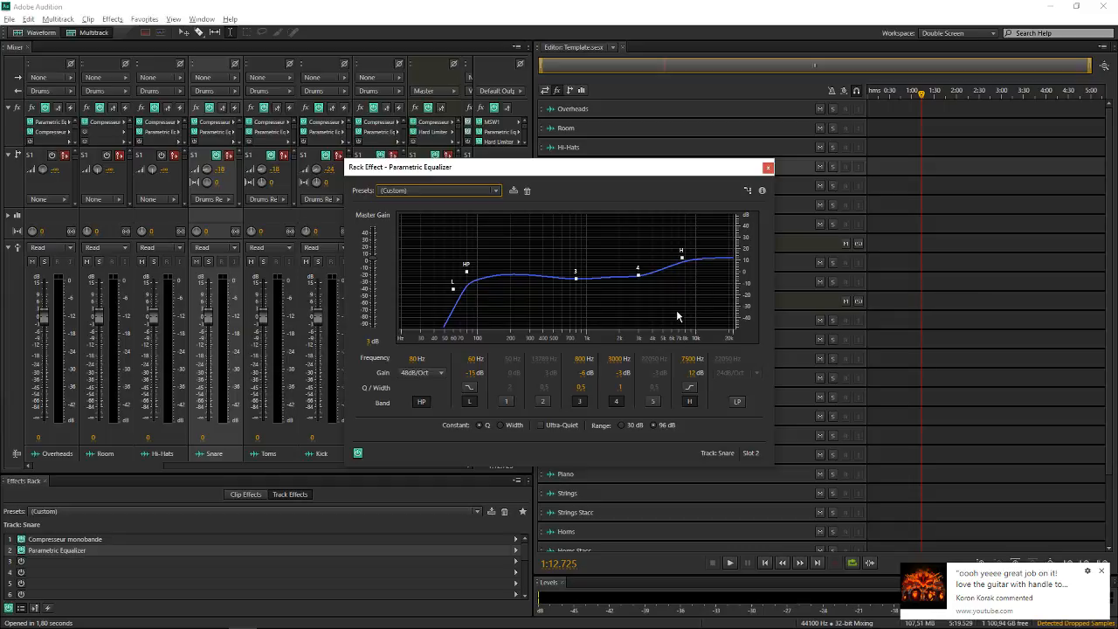
{"action": "left_click", "coordinate": [767, 168]}
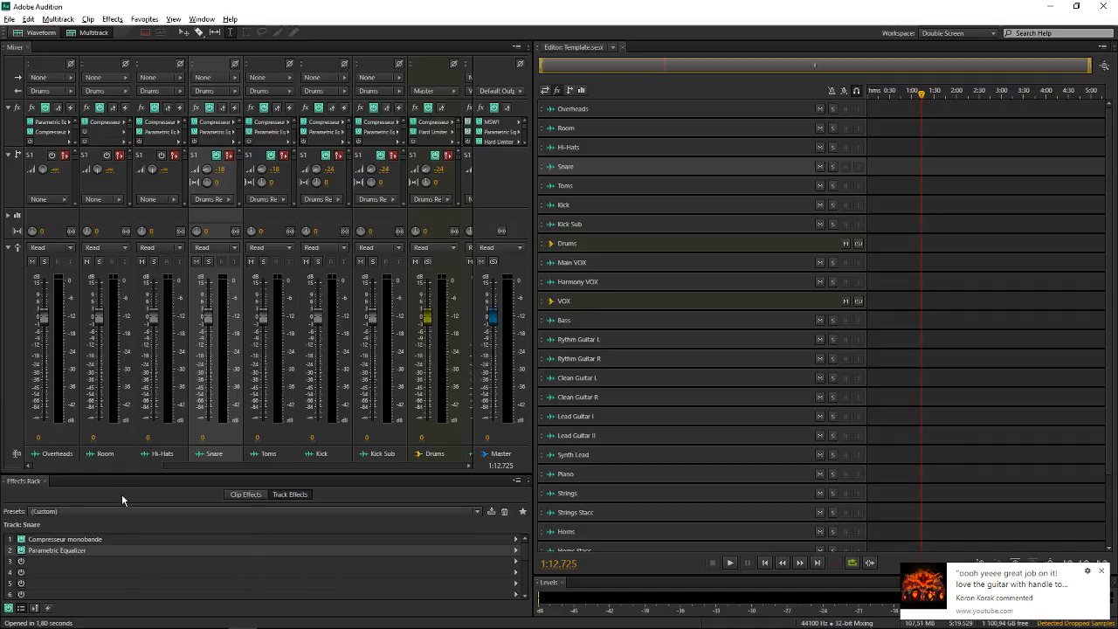
Start saving the Snare track's Parametric Equalizer settings as an effect preset named Snare, and cancel the save
{"action": "double_click", "coordinate": [103, 549]}
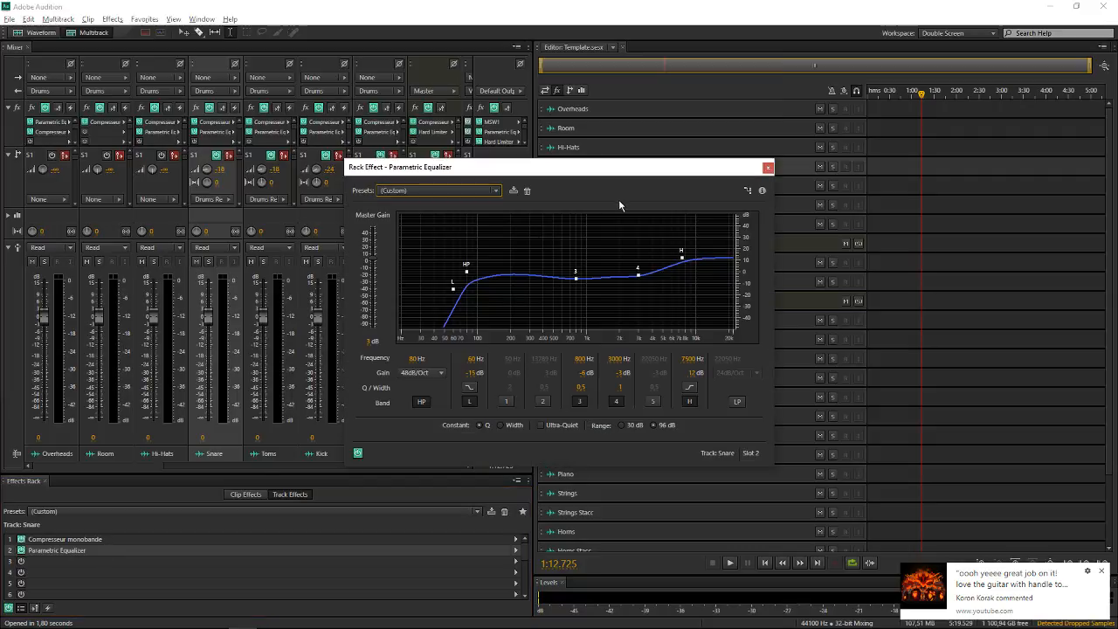
{"action": "left_click", "coordinate": [511, 191]}
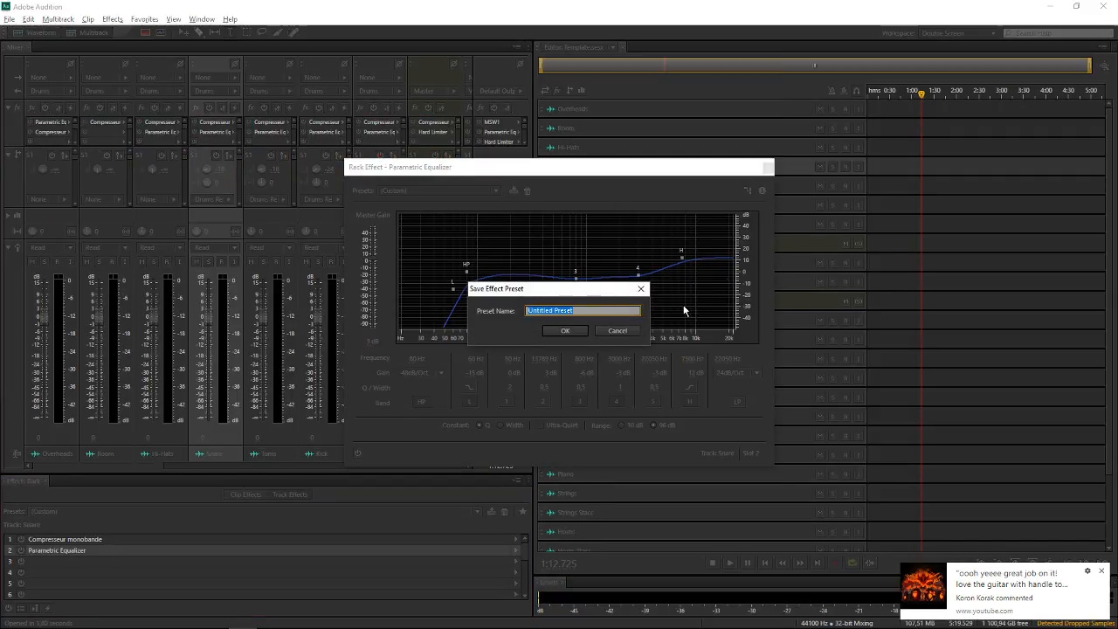
{"action": "type", "text": "Snare"}
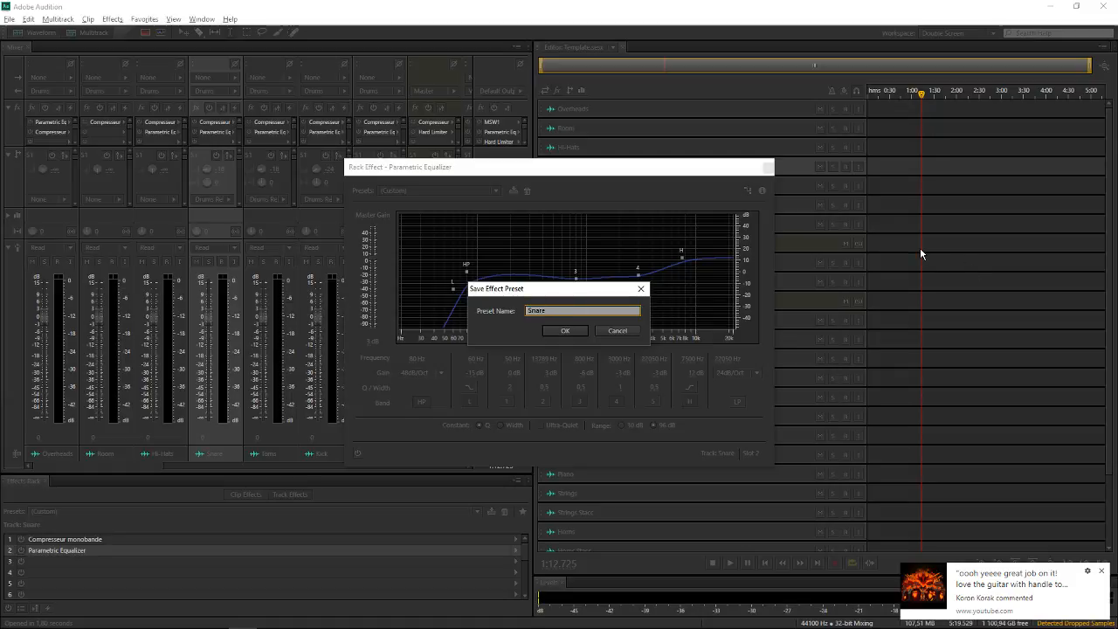
{"action": "left_click", "coordinate": [613, 332]}
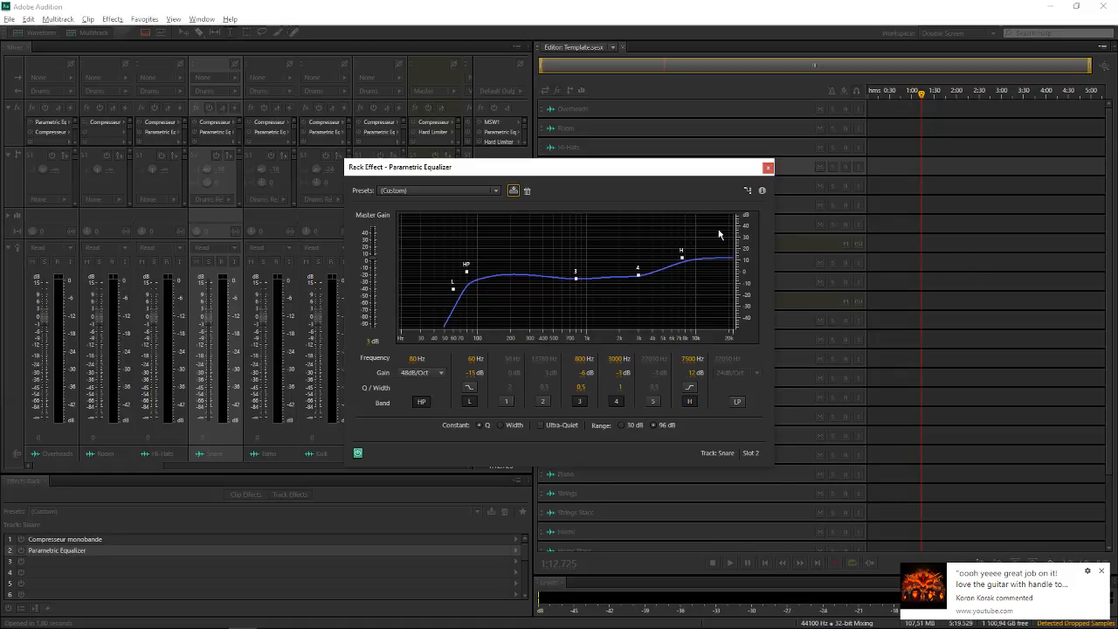
{"action": "left_click", "coordinate": [767, 167]}
Check the Snare track's Compresseur monobande settings, and start saving its whole effects rack as a preset named Snare, cancelling the save
{"action": "double_click", "coordinate": [65, 539]}
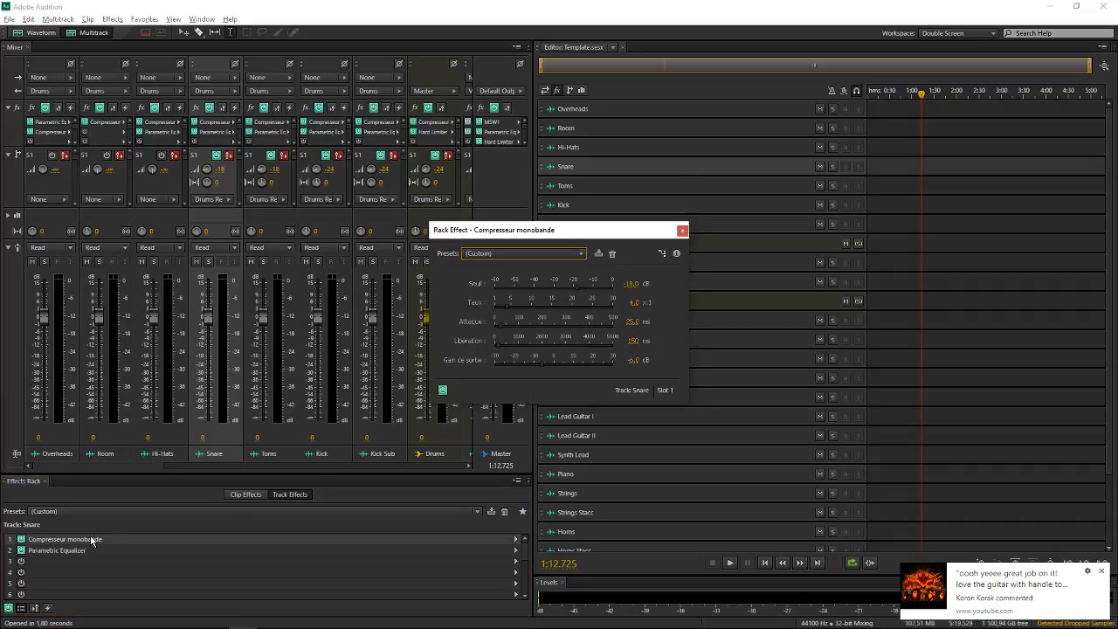
{"action": "left_click", "coordinate": [681, 231]}
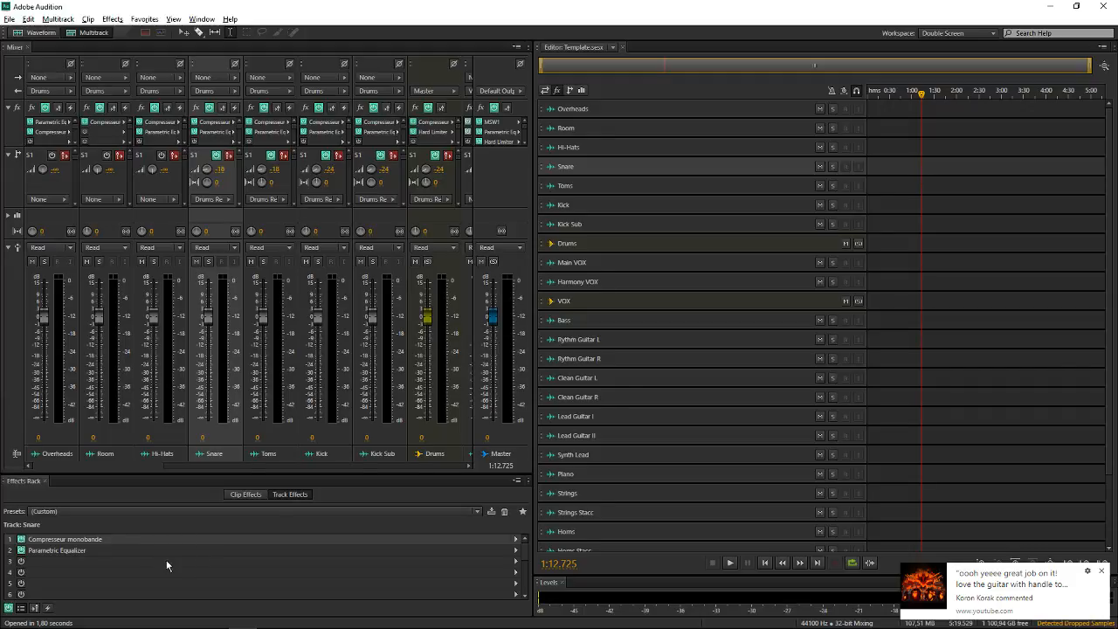
{"action": "left_click", "coordinate": [490, 512]}
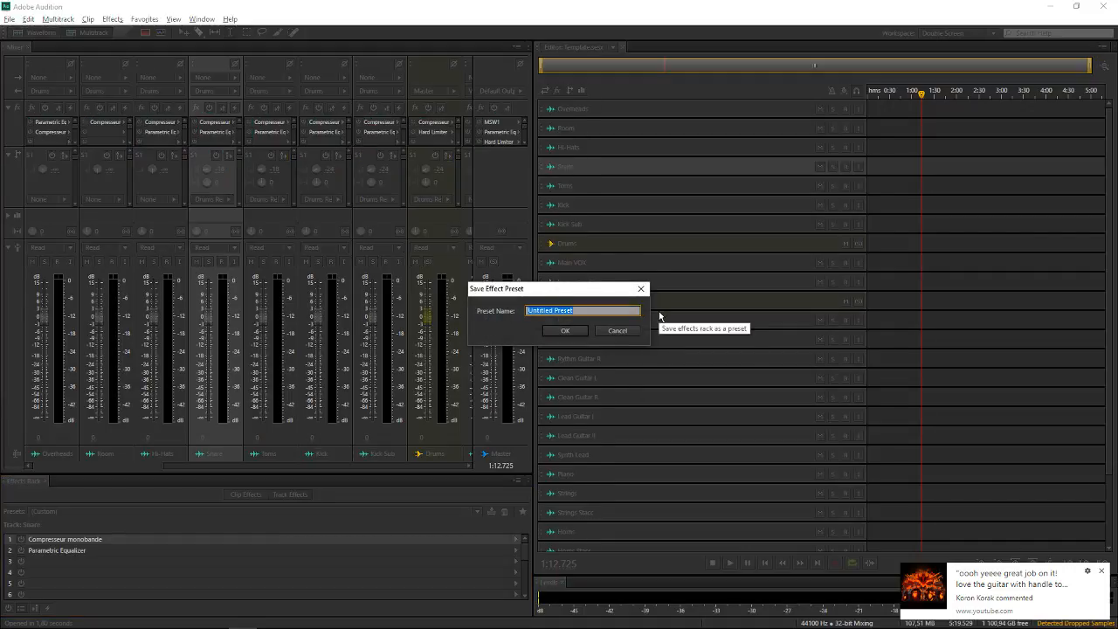
{"action": "type", "text": "Saniare"}
{"action": "key", "text": "BackSpace"}
{"action": "key", "text": "BackSpace"}
{"action": "key", "text": "BackSpace"}
{"action": "type", "text": "nare"}
{"action": "left_click", "coordinate": [625, 333]}
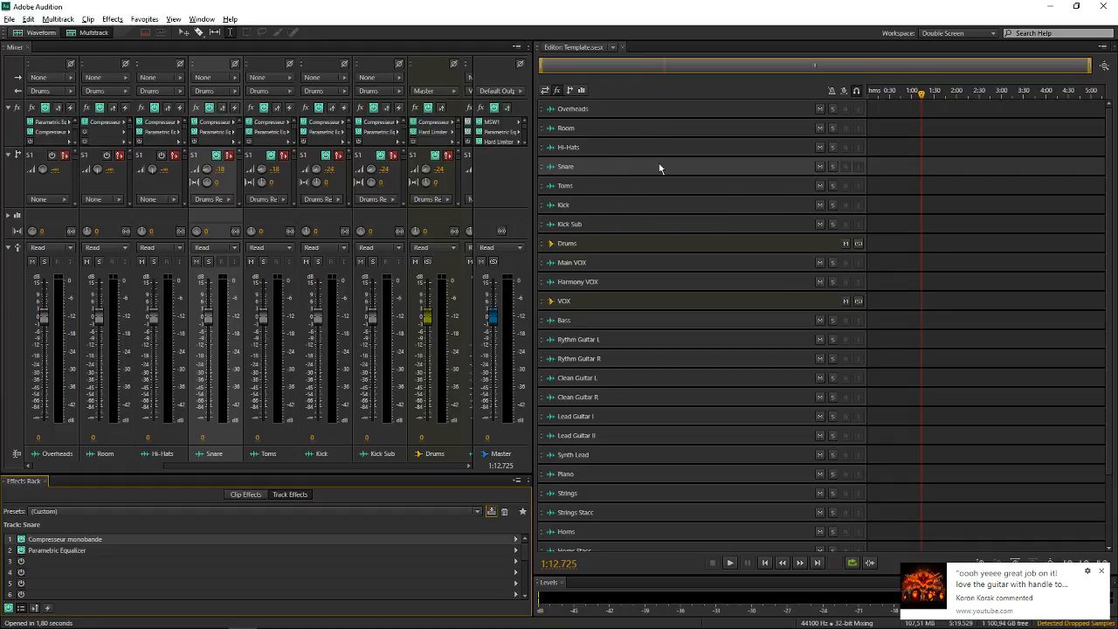
Add an audio track directly below the Snare track and name it Snare Test
{"action": "key", "text": "alt+a"}
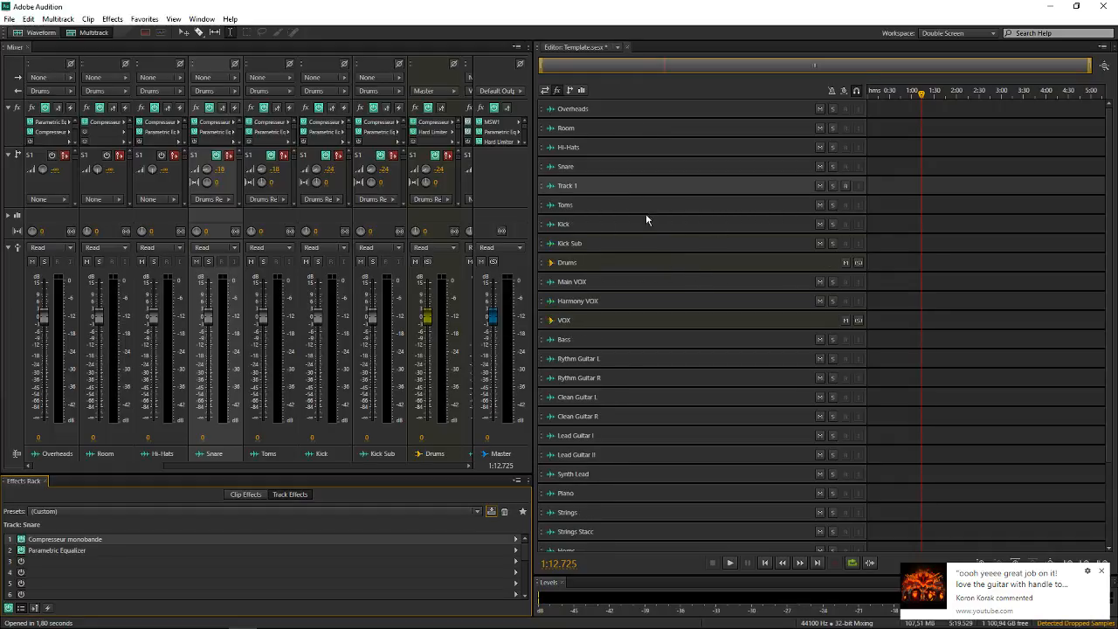
{"action": "left_click", "coordinate": [594, 187]}
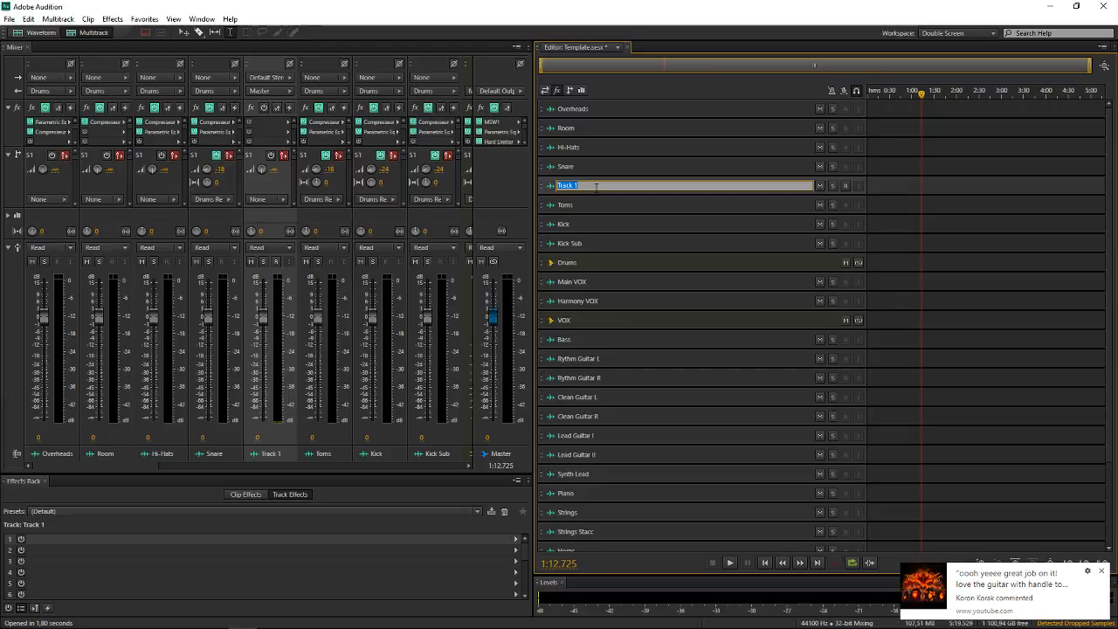
{"action": "type", "text": "Snare Test"}
{"action": "key", "text": "Return"}
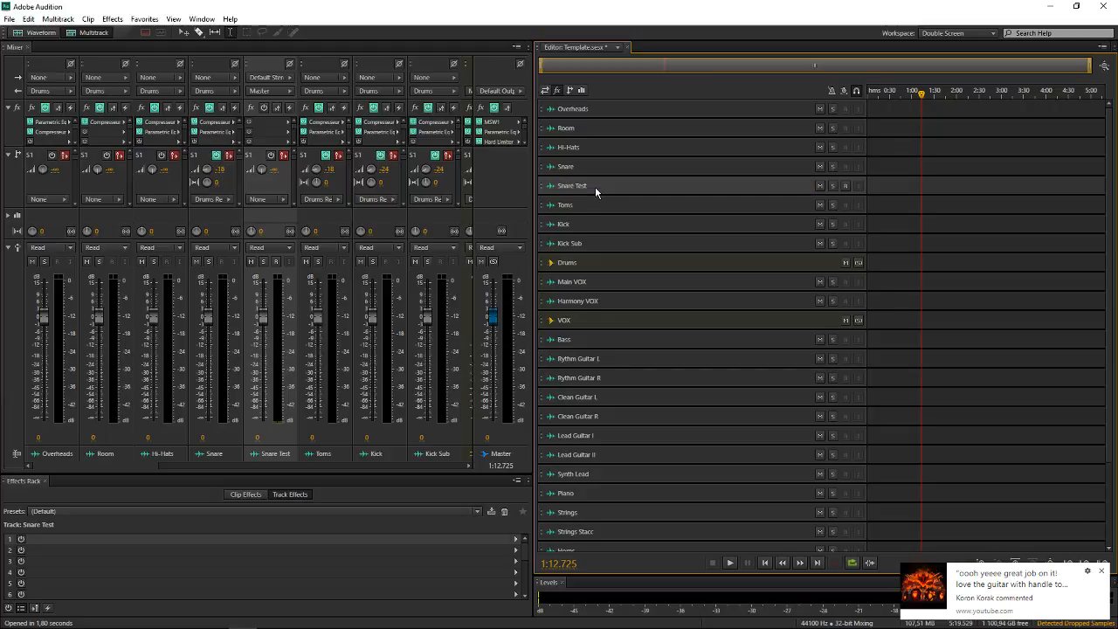
Load the Snare Test effects rack preset on the Snare Test track, and delete that track
{"action": "left_click", "coordinate": [152, 511]}
{"action": "key", "text": "Return"}
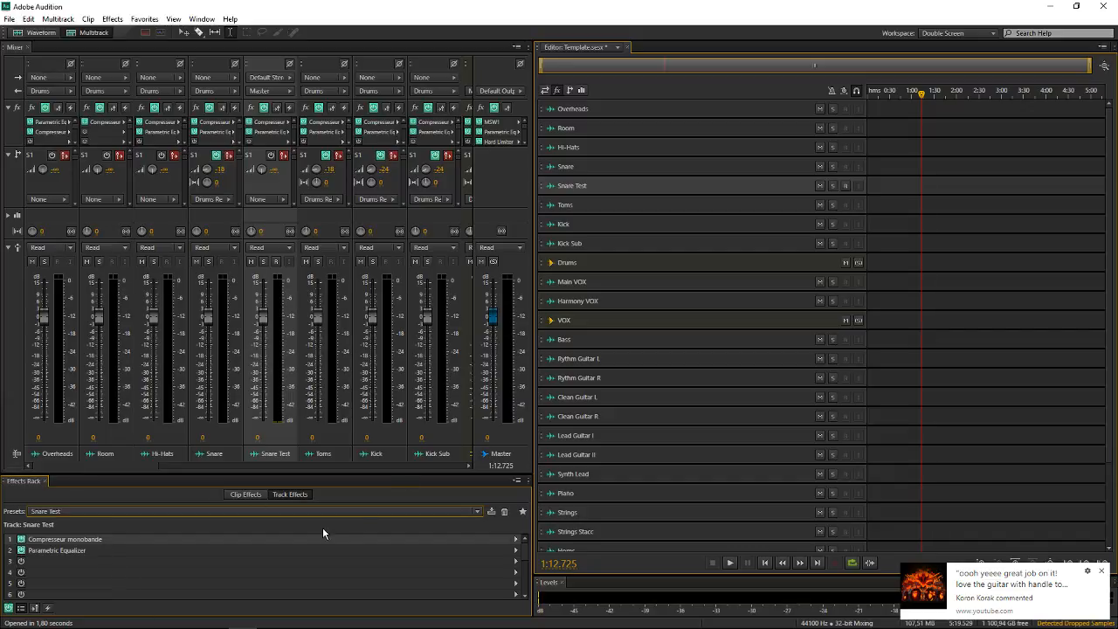
{"action": "left_click", "coordinate": [613, 187]}
{"action": "key", "text": "ctrl+alt+BackSpace"}
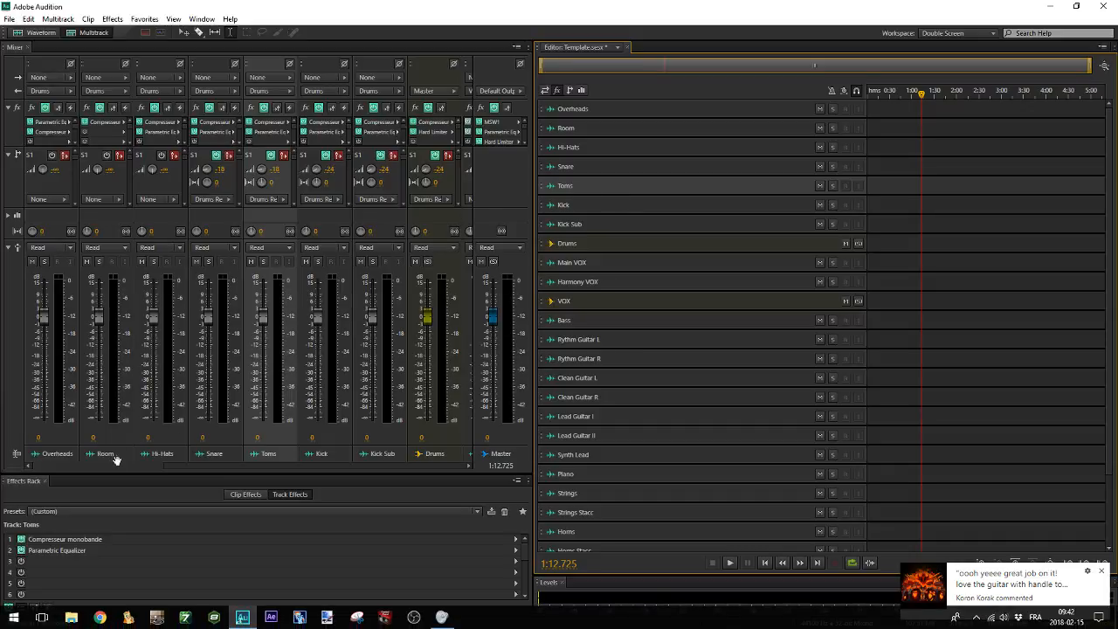
Try the Drums preset in the Drums Reverb bus's Classic Reverb, and set the effect to the Drums New preset
{"action": "left_click_drag", "start_coordinate": [137, 465], "coordinate": [469, 453]}
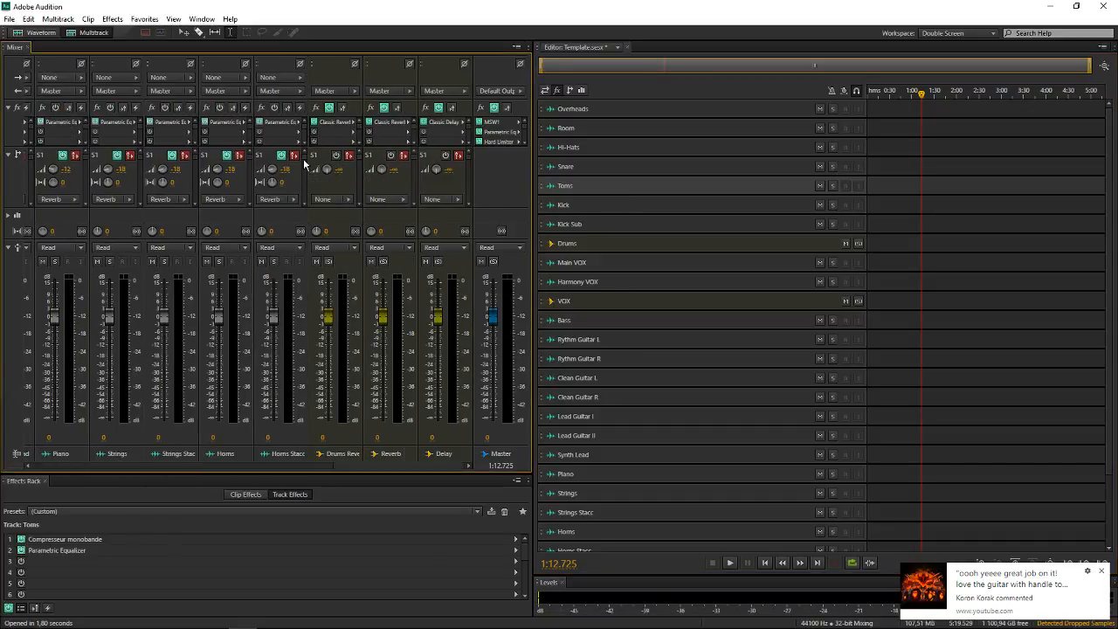
{"action": "double_click", "coordinate": [340, 121]}
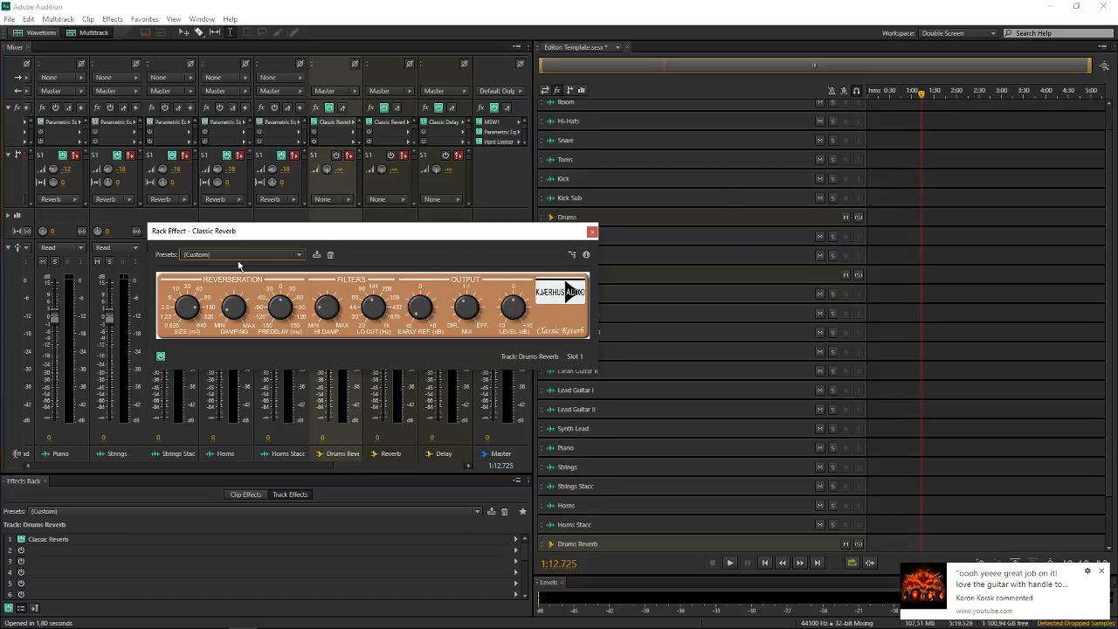
{"action": "left_click", "coordinate": [243, 255]}
{"action": "left_click", "coordinate": [377, 261]}
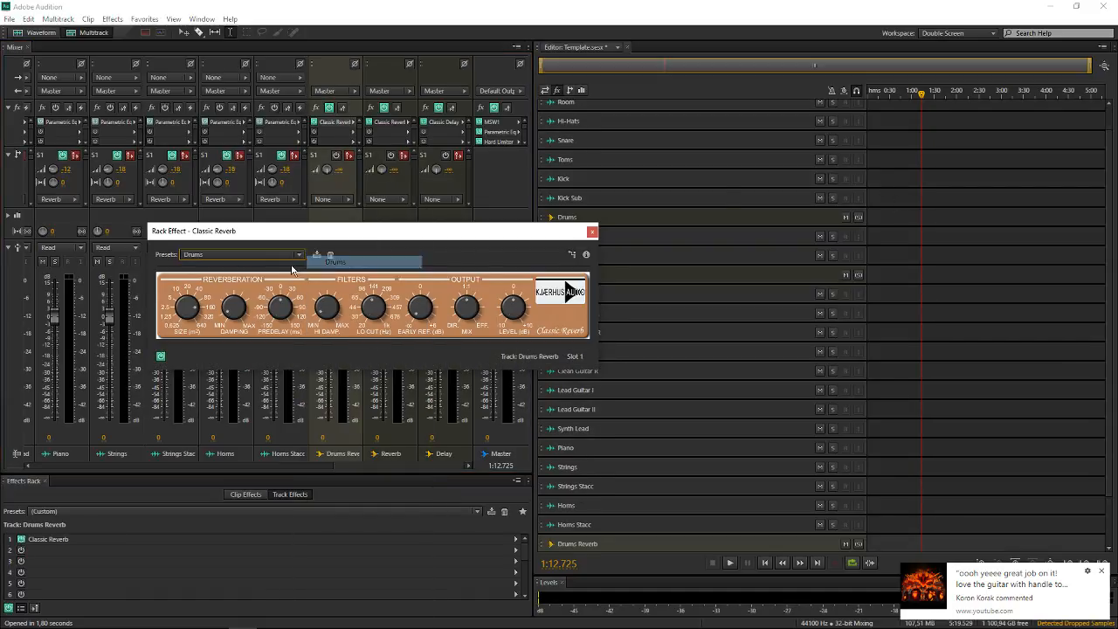
{"action": "left_click", "coordinate": [277, 258]}
{"action": "left_click", "coordinate": [340, 278]}
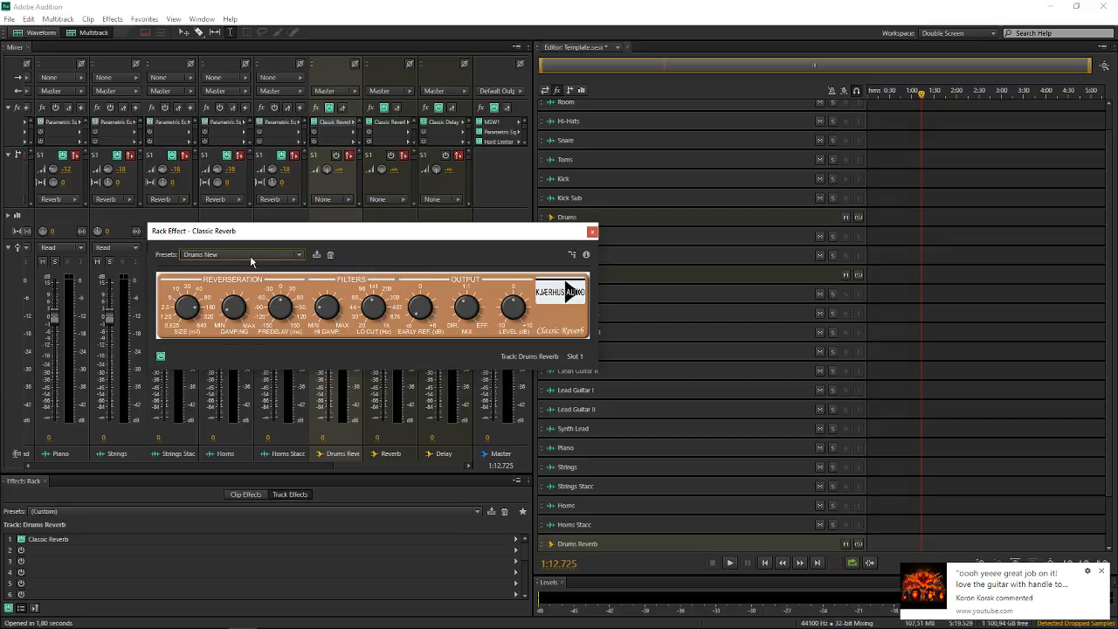
{"action": "left_click", "coordinate": [592, 231]}
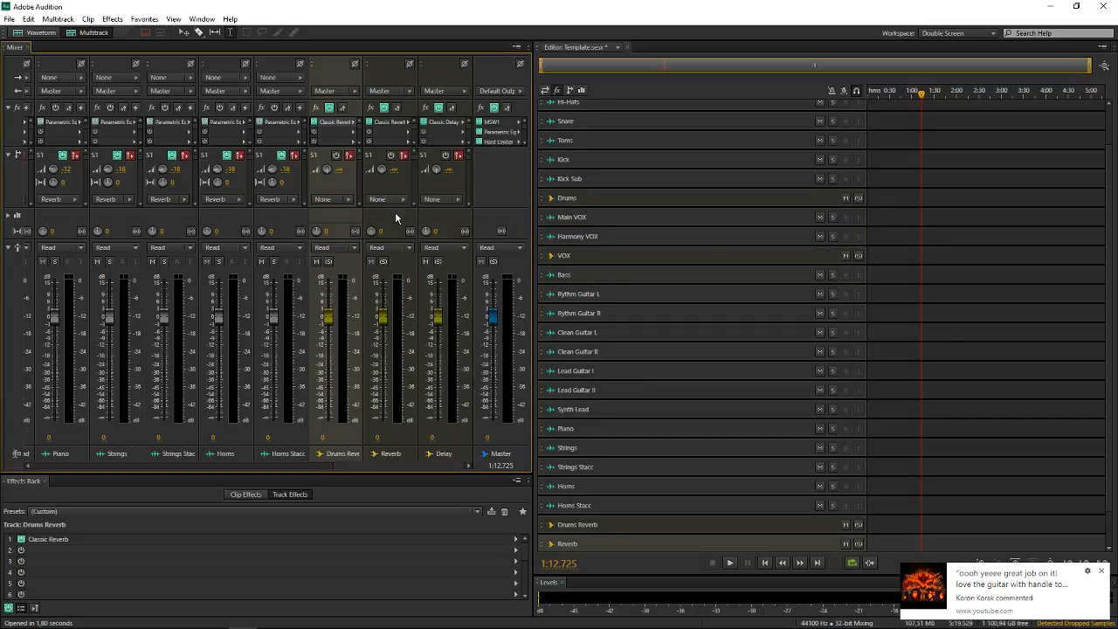
Browse the list of Classic Reverb presets on the Reverb bus without choosing one, and close the effect window
{"action": "left_click", "coordinate": [395, 214]}
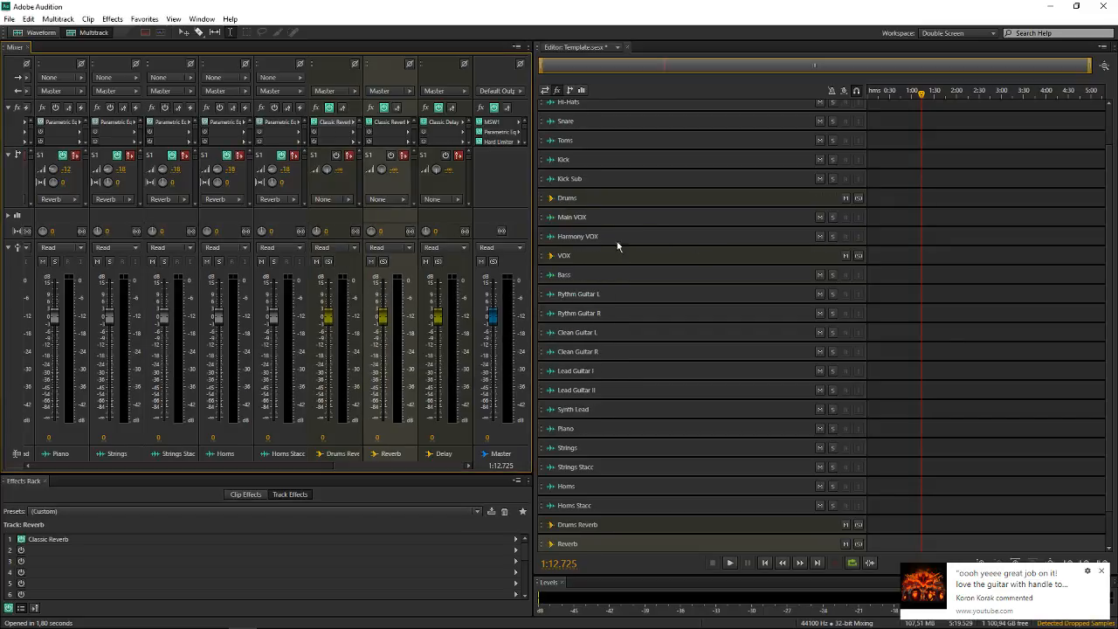
{"action": "double_click", "coordinate": [54, 540]}
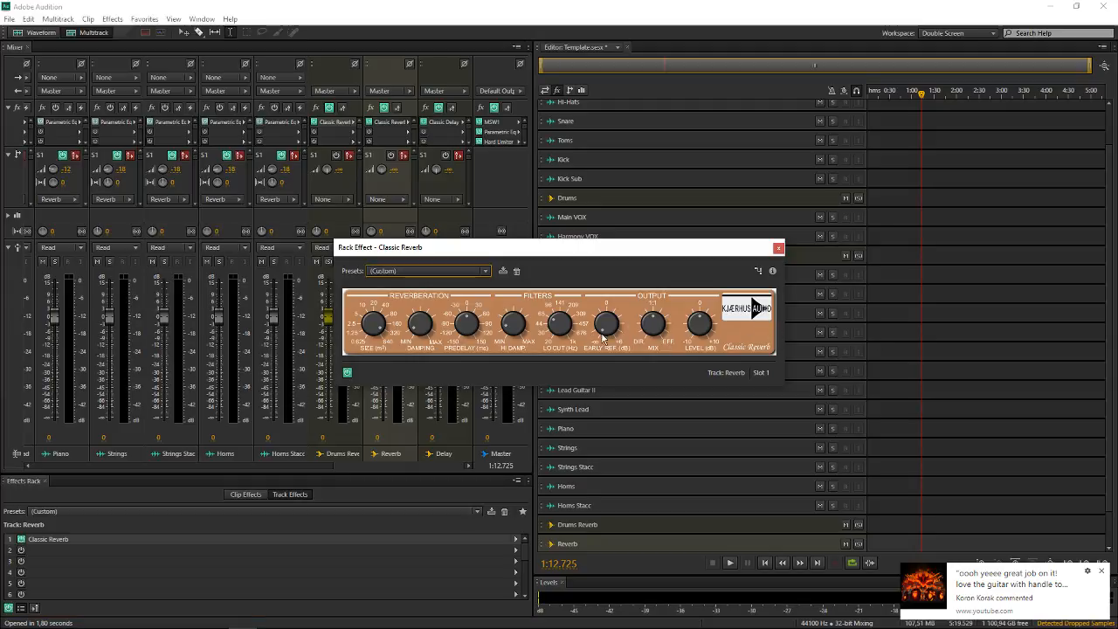
{"action": "left_click", "coordinate": [454, 271]}
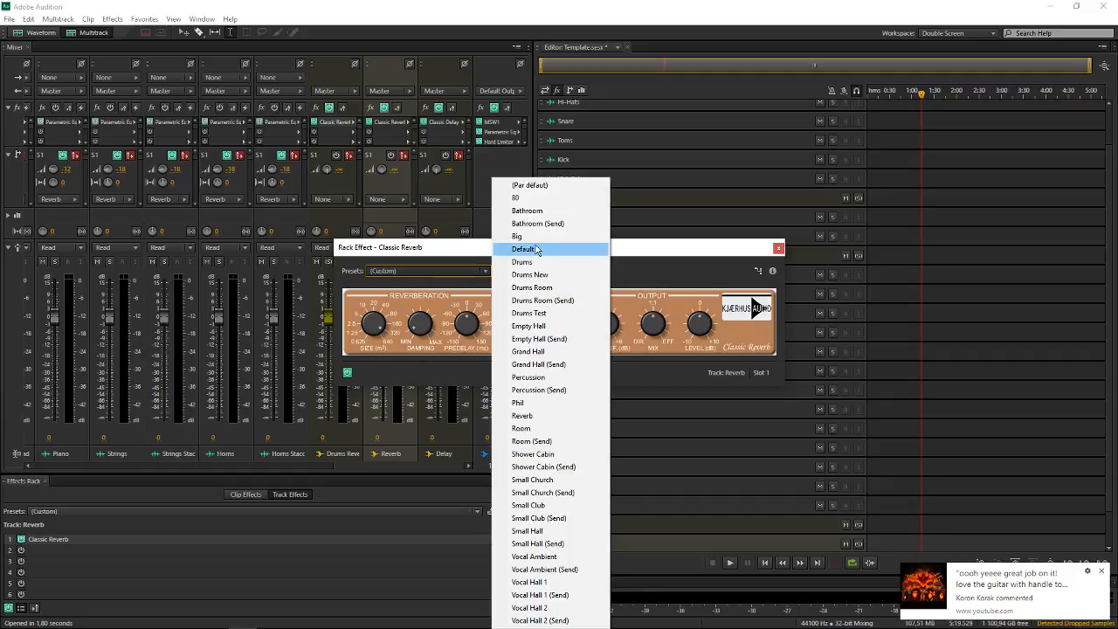
{"action": "left_click_drag", "start_coordinate": [446, 251], "coordinate": [428, 95]}
{"action": "left_click", "coordinate": [408, 113]}
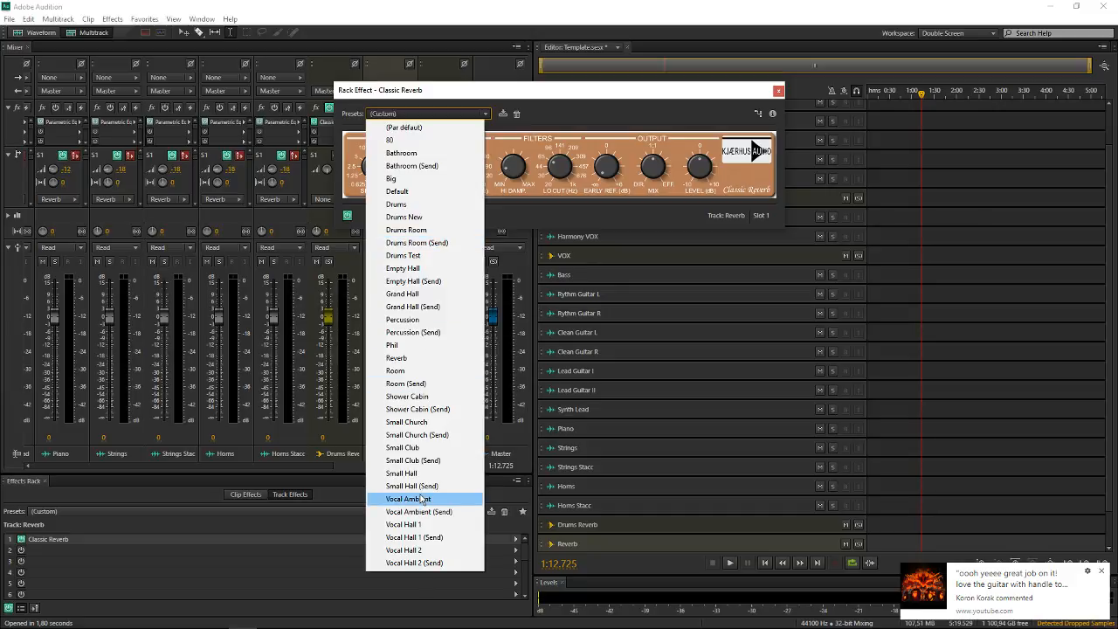
{"action": "left_click", "coordinate": [778, 90]}
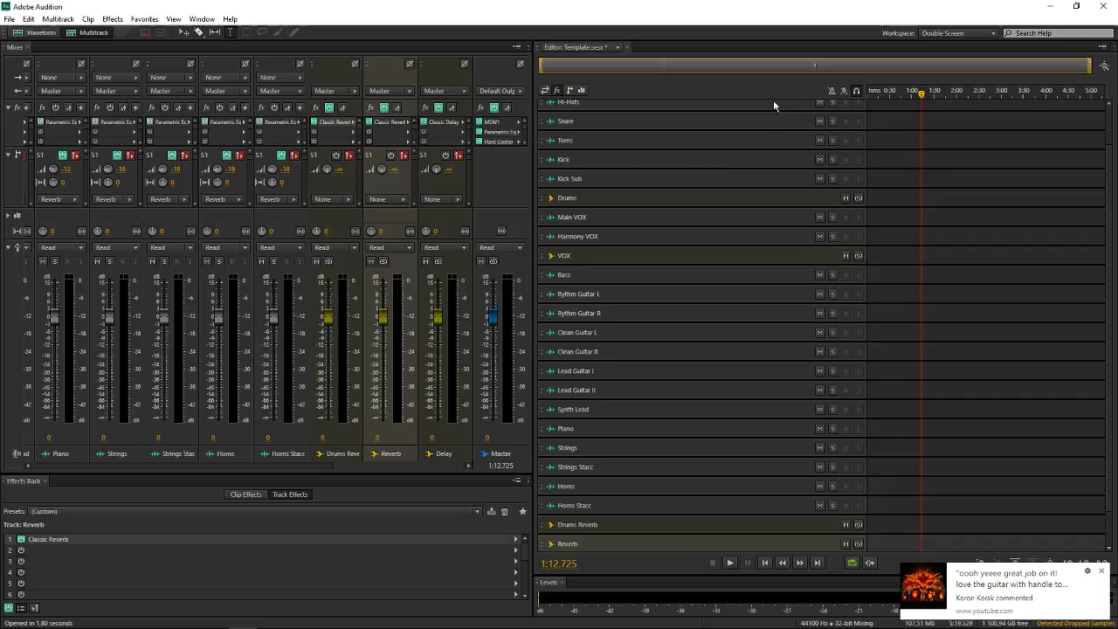
{"action": "double_click", "coordinate": [104, 542]}
{"action": "left_click", "coordinate": [441, 113]}
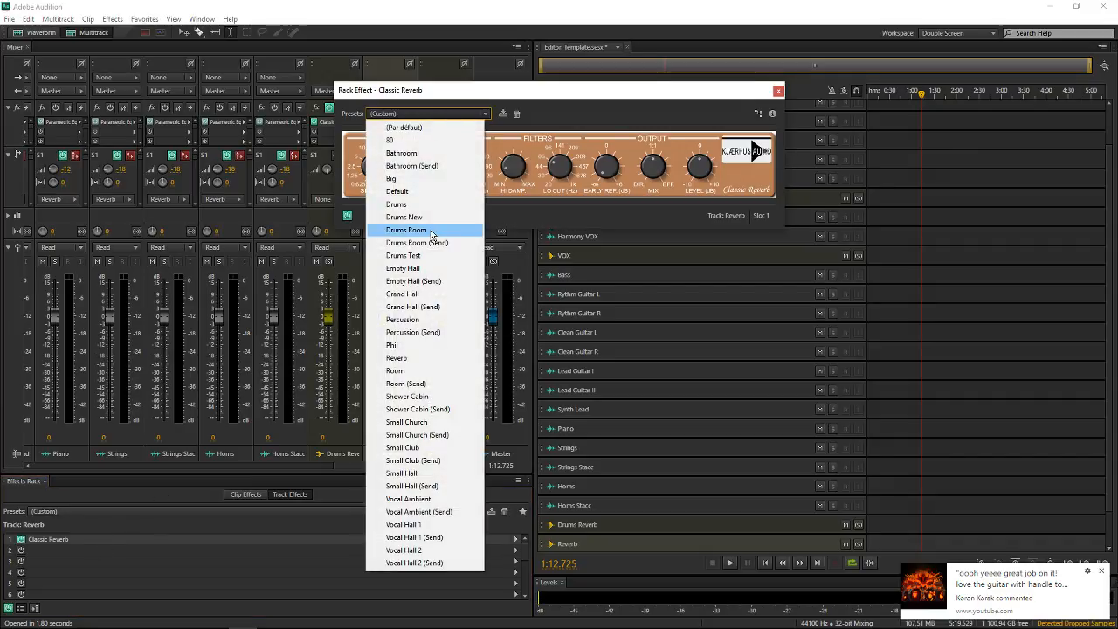
{"action": "left_click", "coordinate": [581, 103]}
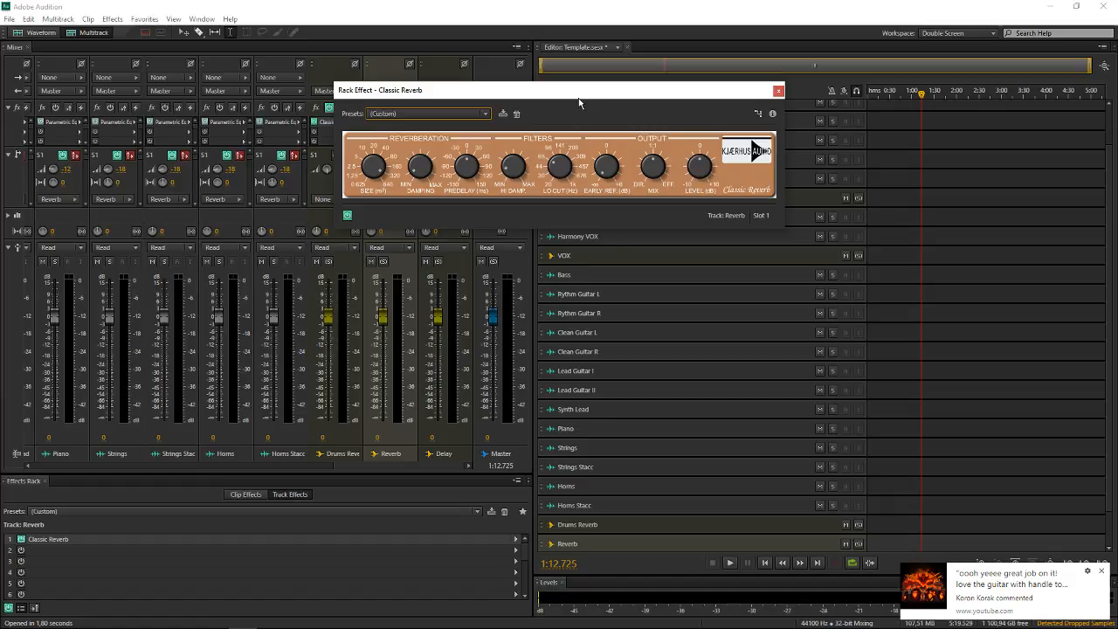
{"action": "left_click", "coordinate": [778, 90]}
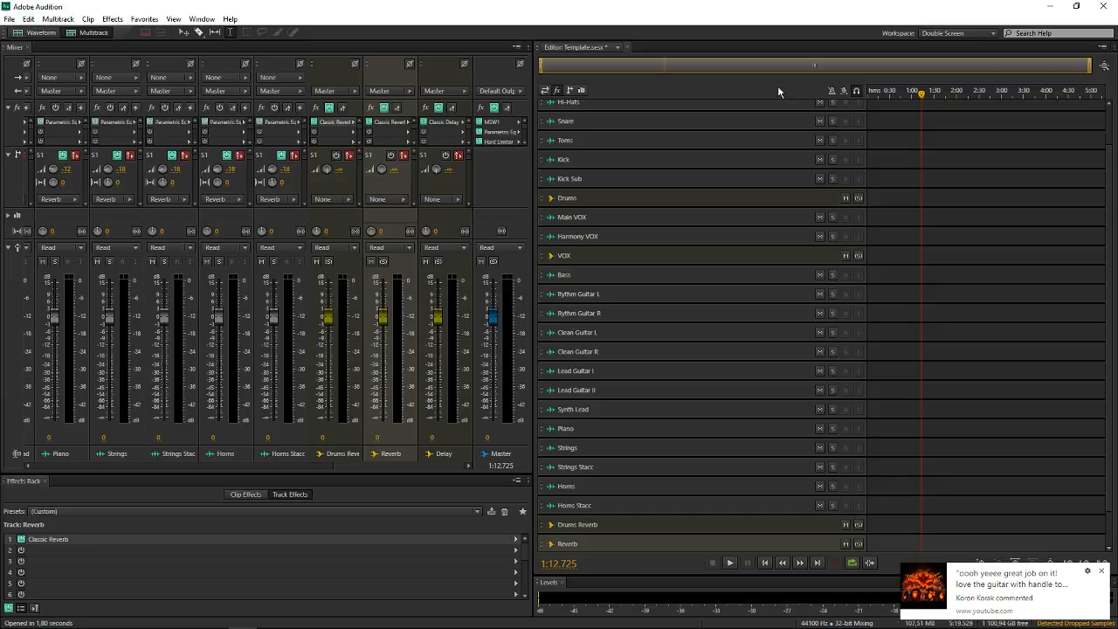
{"action": "left_click", "coordinate": [9, 18]}
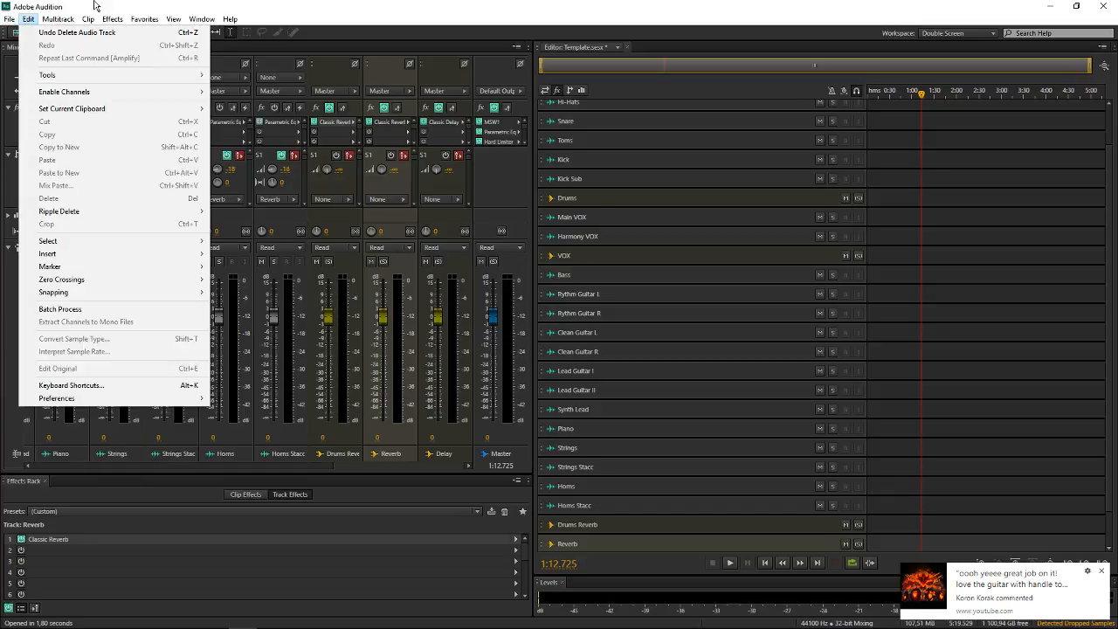
{"action": "left_click", "coordinate": [95, 3]}
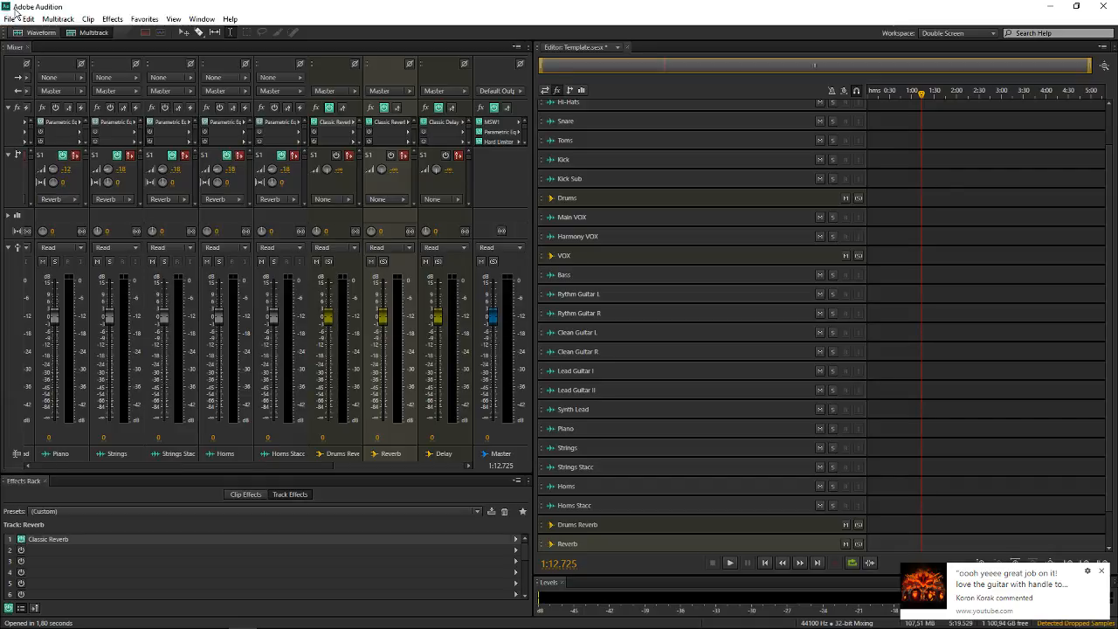
Close all open files, discarding the changes to Template.sesx
{"action": "left_click", "coordinate": [9, 18]}
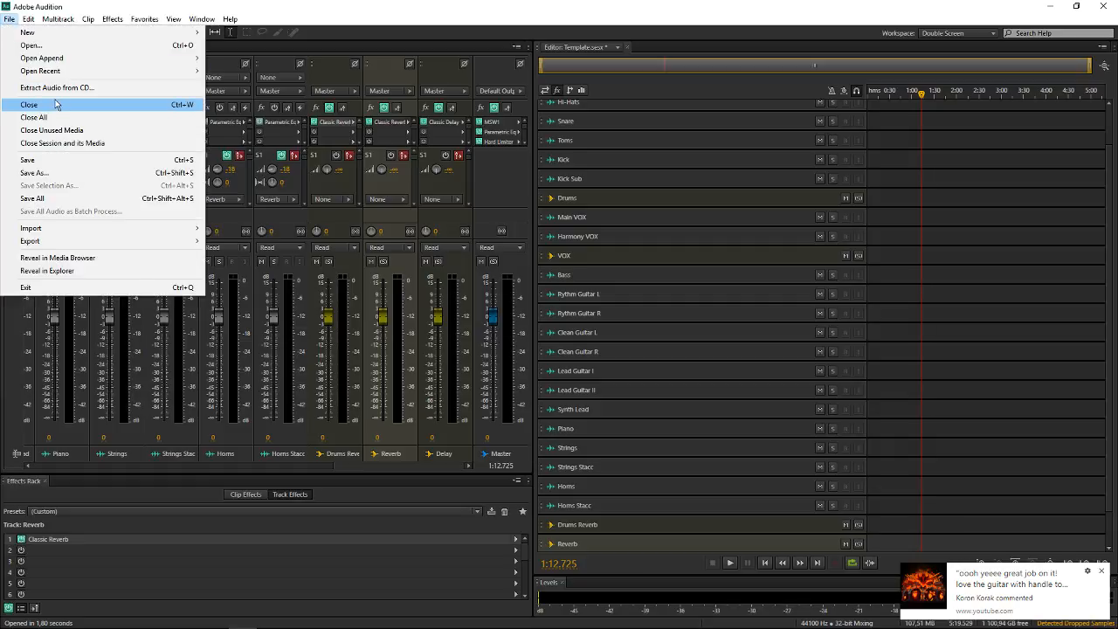
{"action": "left_click", "coordinate": [59, 117]}
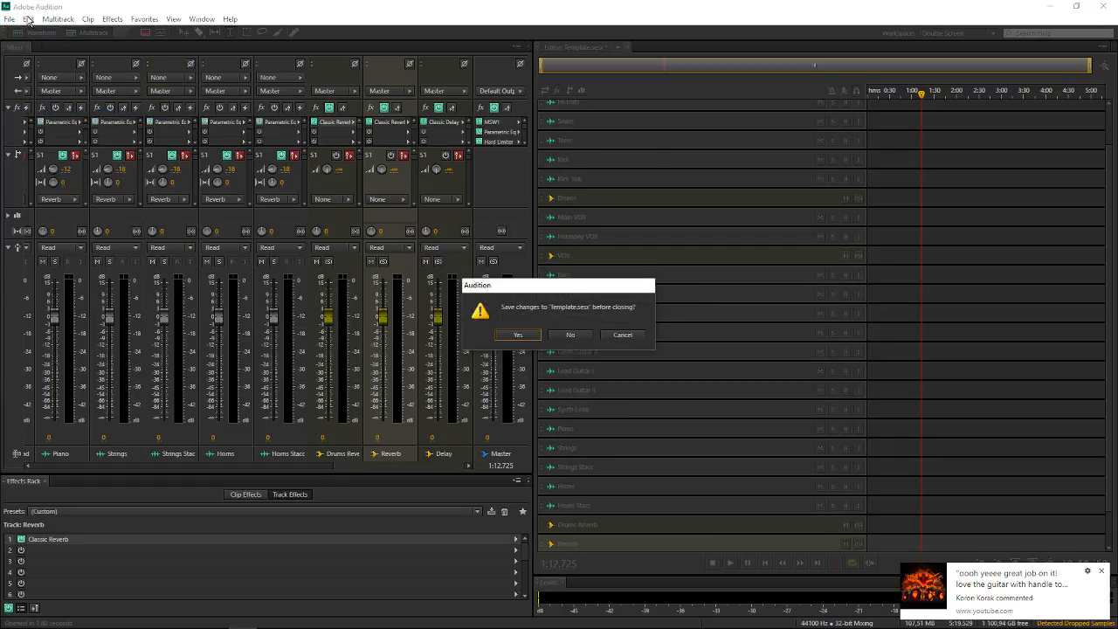
{"action": "left_click", "coordinate": [577, 339]}
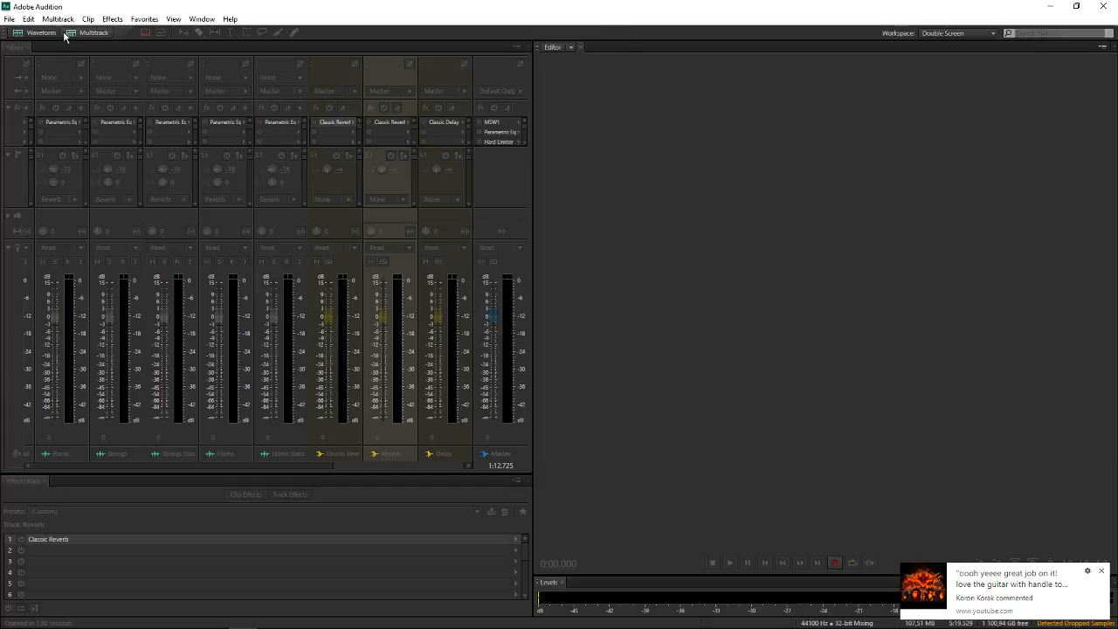
Open the recent session Fight For Harmony.sesx
{"action": "left_click", "coordinate": [10, 18]}
{"action": "mouse_move", "coordinate": [50, 71]}
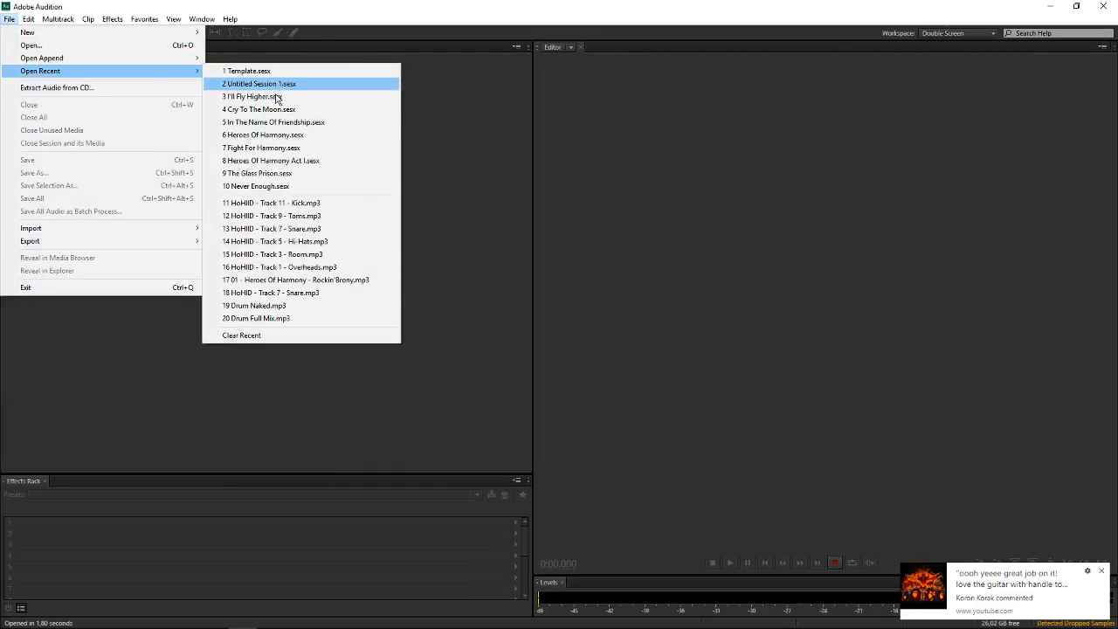
{"action": "left_click", "coordinate": [306, 145]}
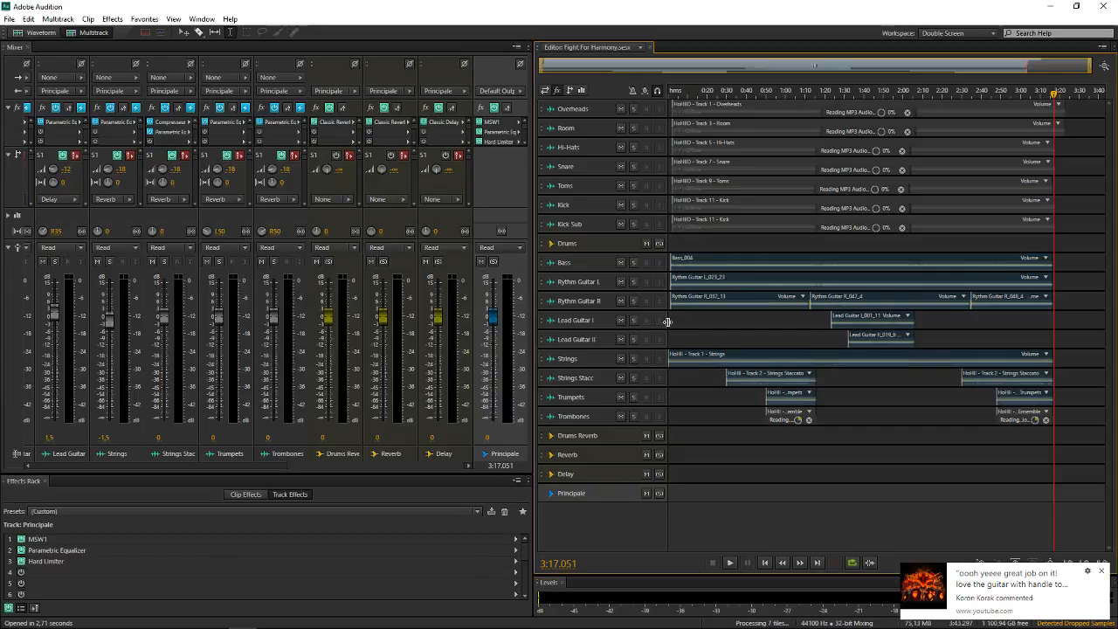
Move the playhead to the start of the Fight For Harmony session and dismiss the two comment notifications
{"action": "left_click", "coordinate": [667, 321]}
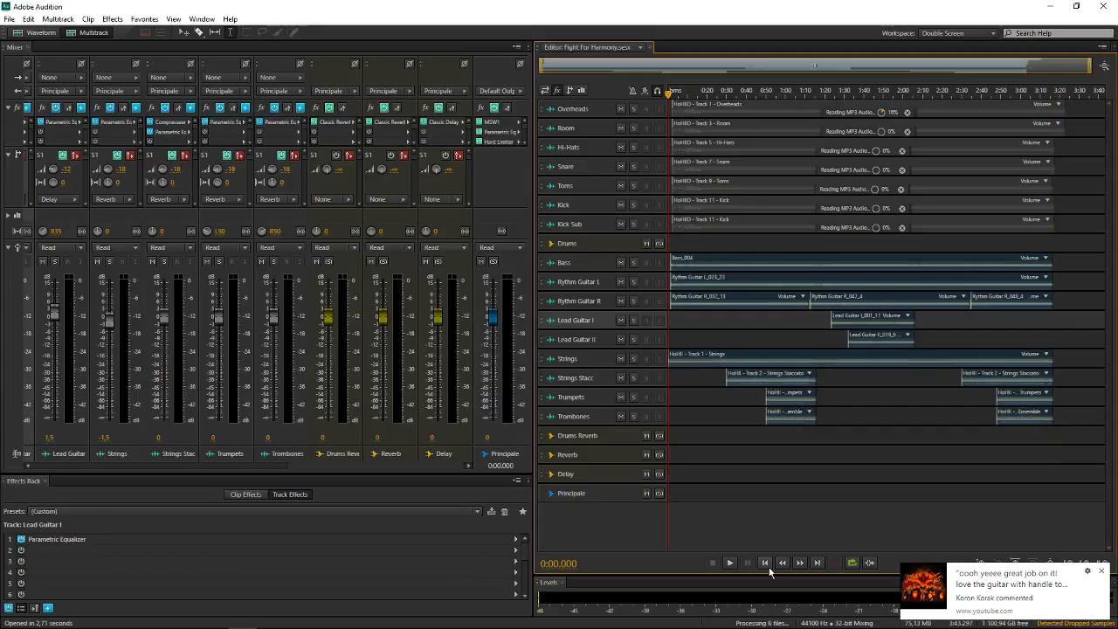
{"action": "left_click", "coordinate": [1102, 573]}
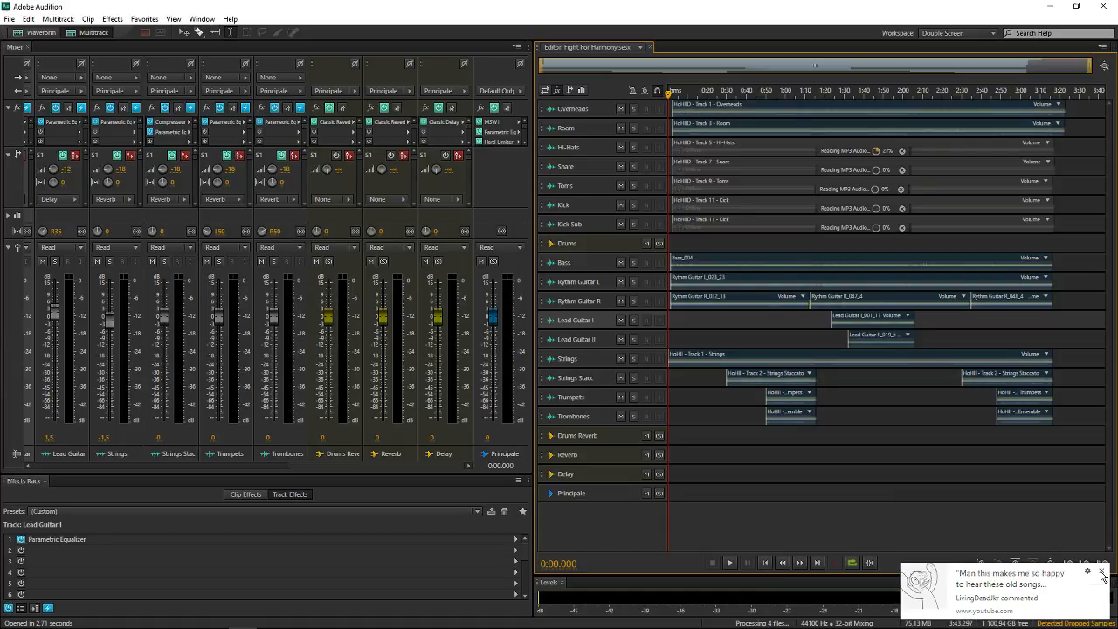
{"action": "left_click", "coordinate": [1102, 573]}
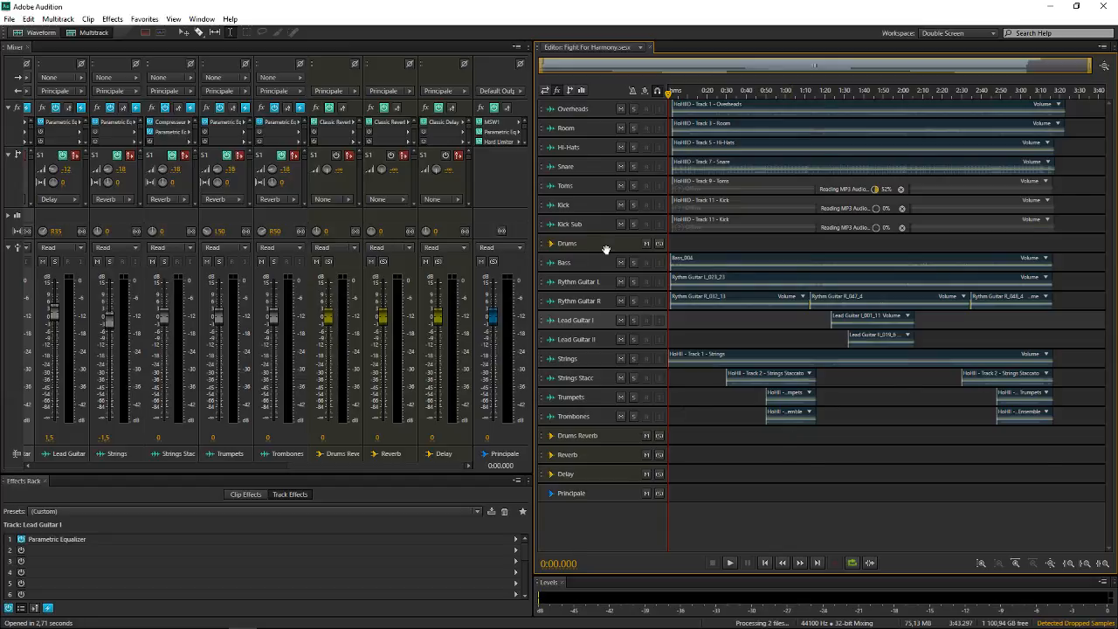
{"action": "scroll", "coordinate": [606, 250], "scroll_direction": "up", "scroll_amount": 1}
{"action": "scroll", "coordinate": [698, 273], "scroll_direction": "up", "scroll_amount": 1}
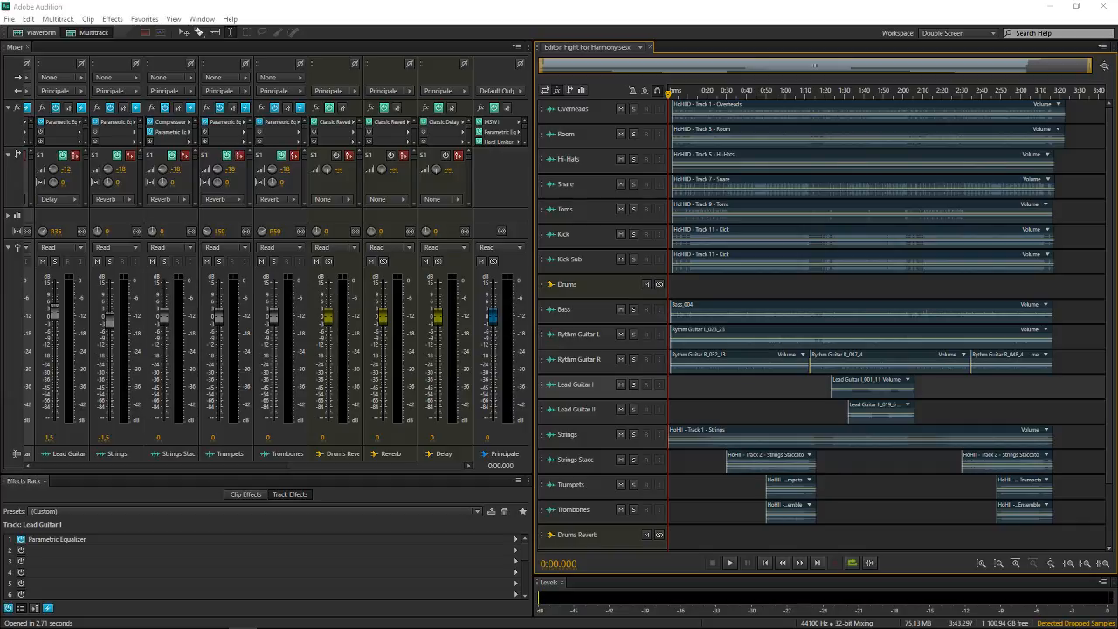
Open 02 - Fight For Harmony - Rockin'Brony.mp3 from the MP3 folder inside Heroes Of Harmony (OFFICIAL) on the desktop
{"action": "key", "text": "ctrl+o"}
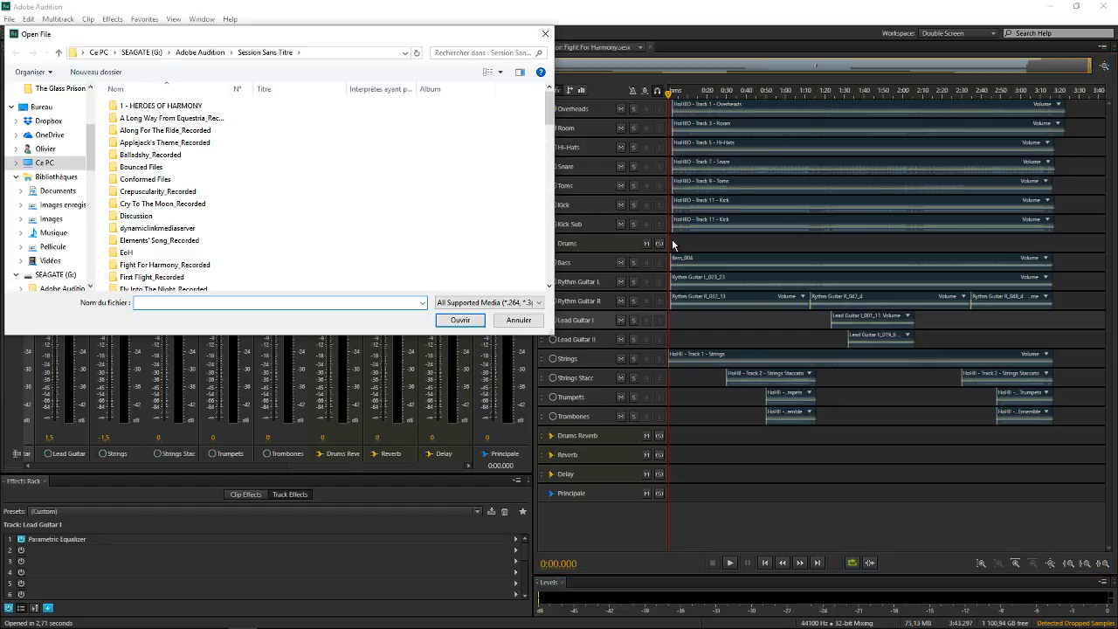
{"action": "scroll", "coordinate": [96, 157], "scroll_direction": "down", "scroll_amount": 10}
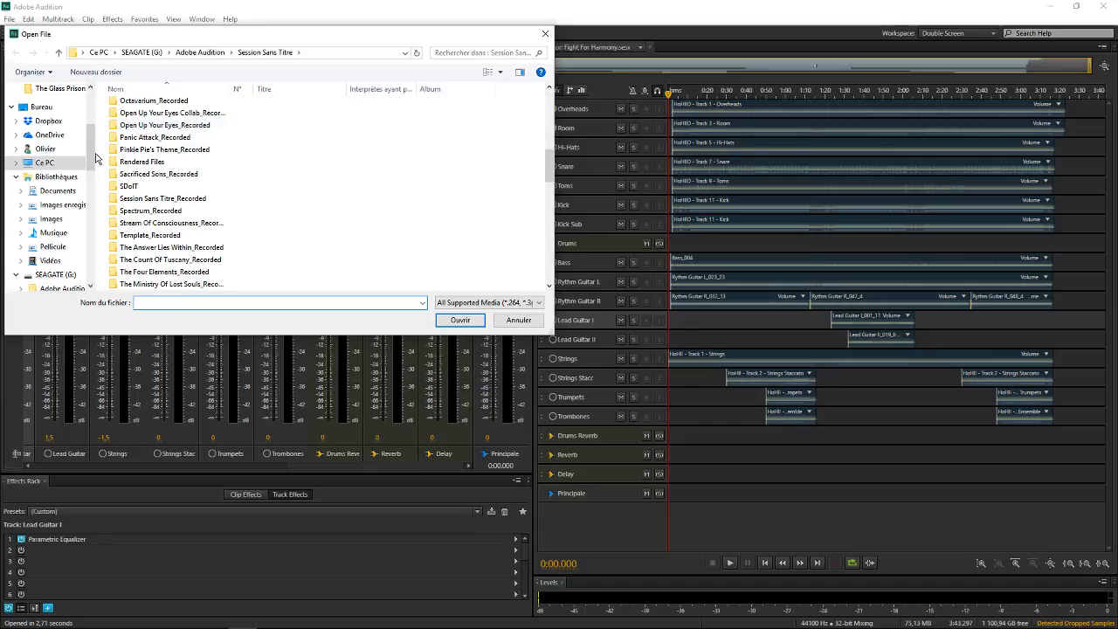
{"action": "scroll", "coordinate": [61, 175], "scroll_direction": "up", "scroll_amount": 4}
{"action": "left_click", "coordinate": [42, 251]}
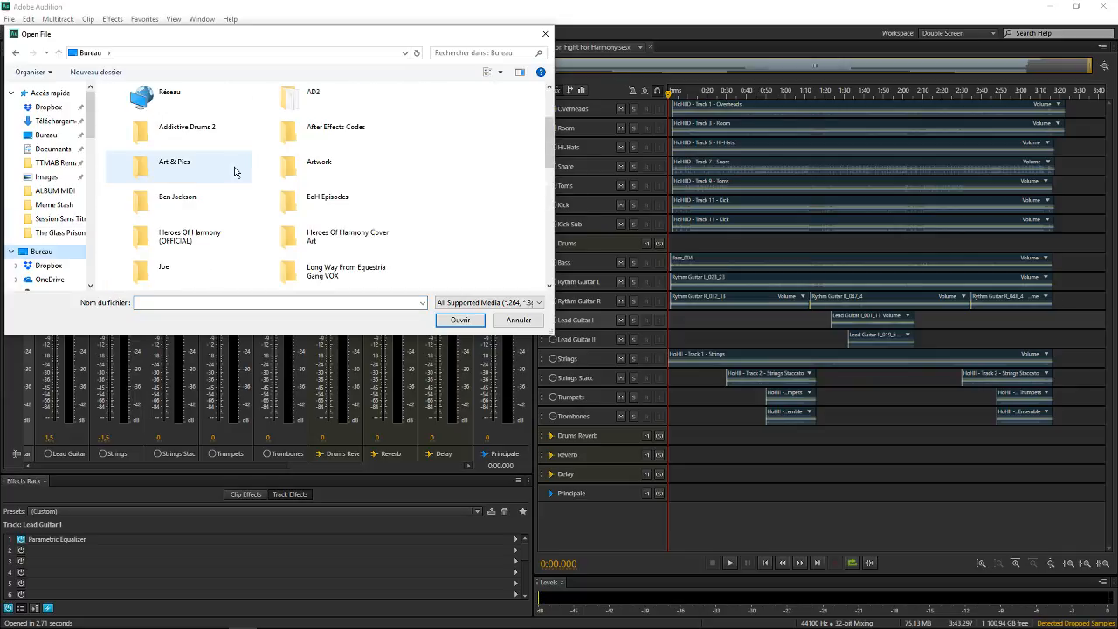
{"action": "scroll", "coordinate": [246, 184], "scroll_direction": "down", "scroll_amount": 3}
{"action": "scroll", "coordinate": [254, 196], "scroll_direction": "up", "scroll_amount": 3}
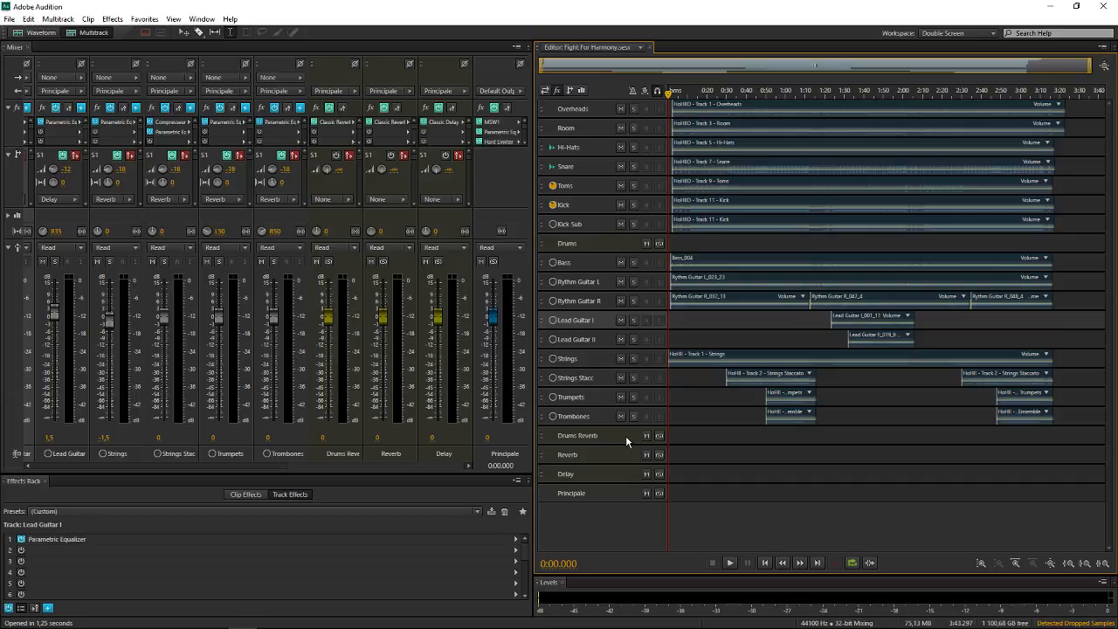
{"action": "left_click", "coordinate": [557, 419]}
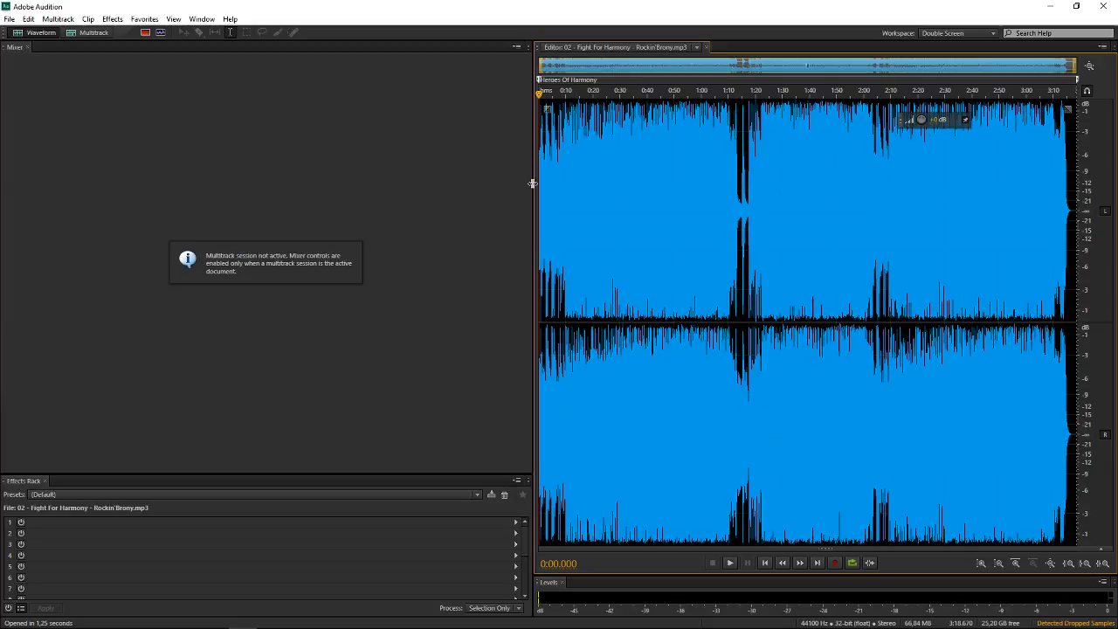
Widen the waveform editor, and play the MP3 from its beginning for about 40 seconds
{"action": "left_click_drag", "start_coordinate": [532, 184], "coordinate": [419, 183]}
{"action": "scroll", "coordinate": [540, 85], "scroll_direction": "up", "scroll_amount": 2}
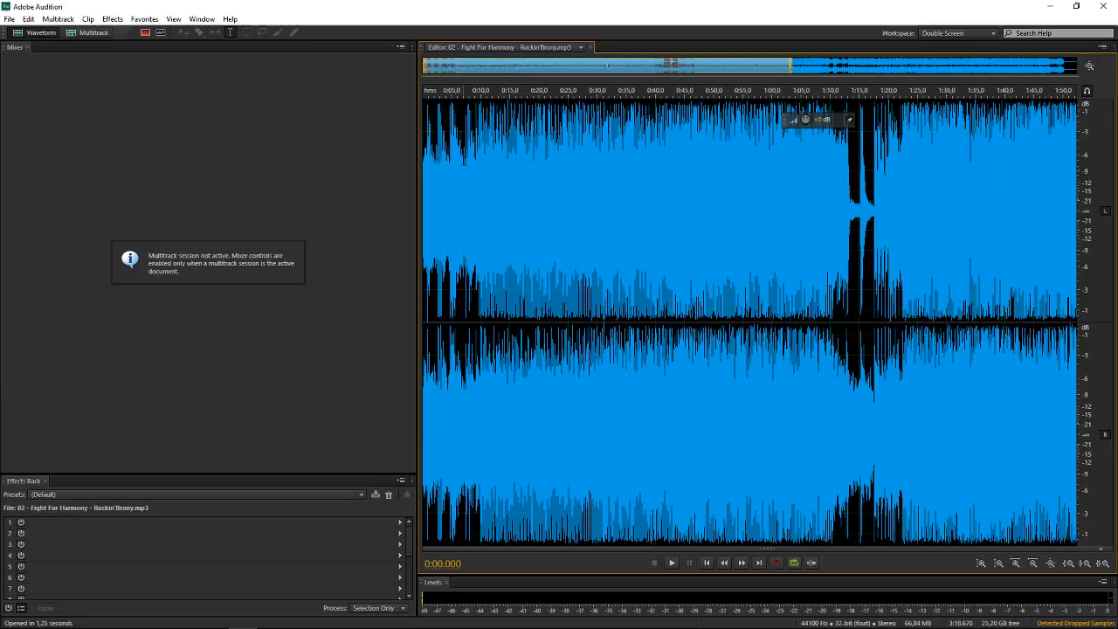
{"action": "key", "text": "space"}
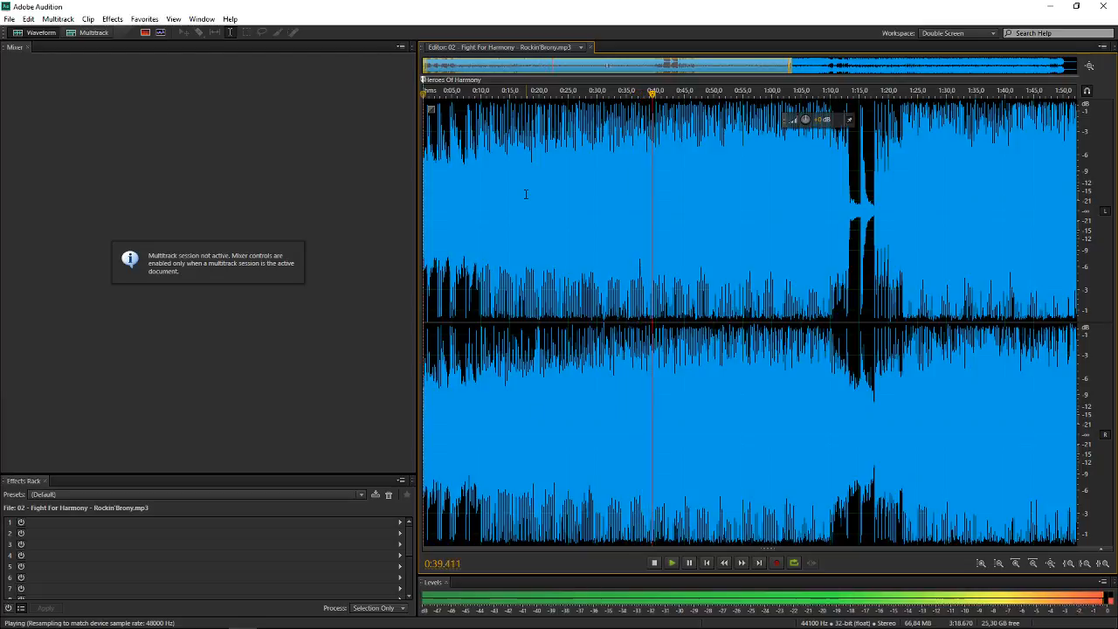
{"action": "key", "text": "space"}
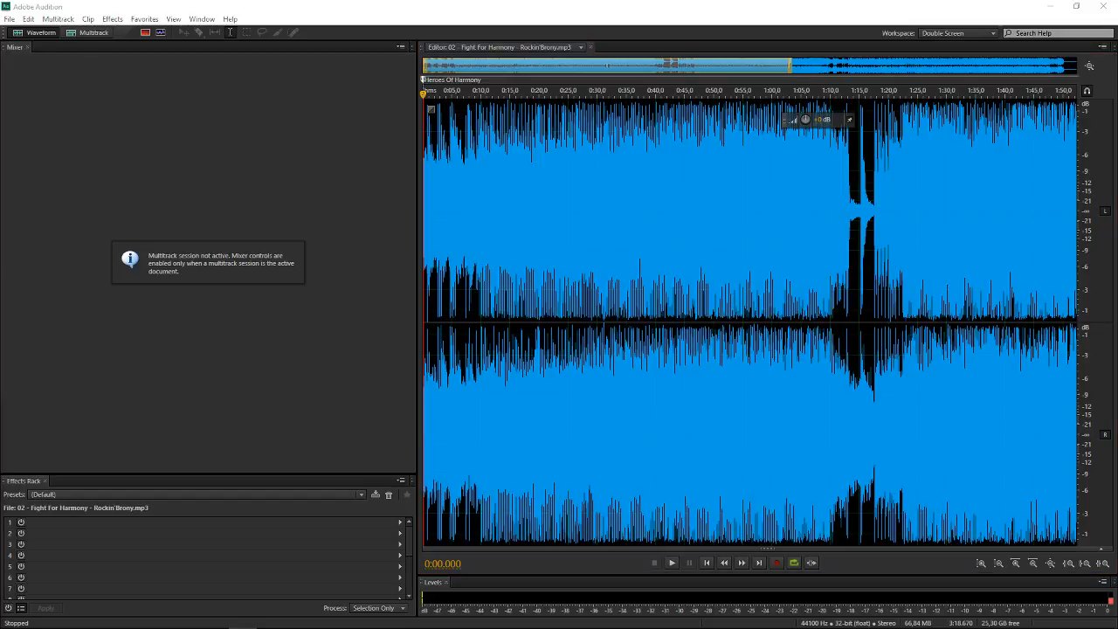
Return to the Fight For Harmony multitrack session and play the full mix from the start for about 35 seconds
{"action": "key", "text": "0"}
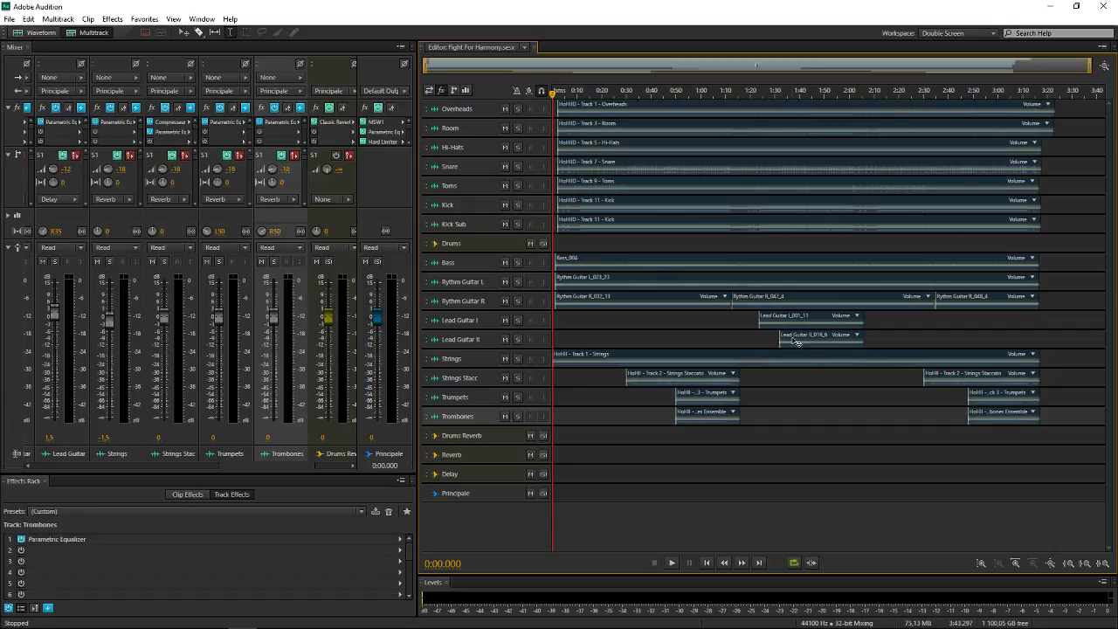
{"action": "scroll", "coordinate": [560, 72], "scroll_direction": "up", "scroll_amount": 3}
{"action": "left_click_drag", "start_coordinate": [567, 65], "coordinate": [184, 64]}
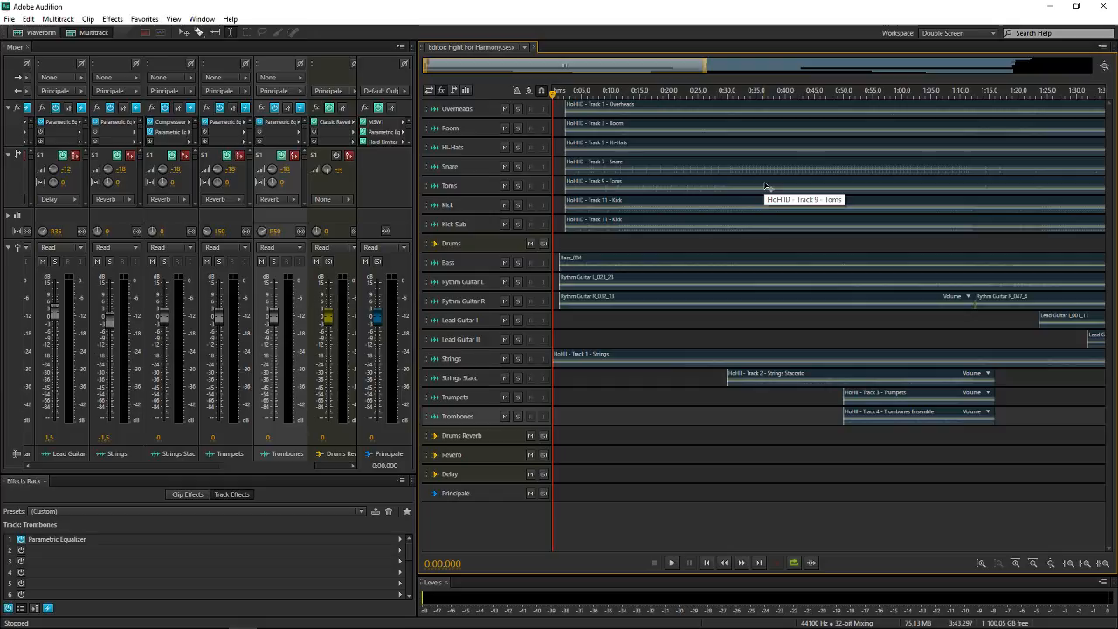
{"action": "scroll", "coordinate": [430, 201], "scroll_direction": "up", "scroll_amount": 1}
{"action": "scroll", "coordinate": [950, 227], "scroll_direction": "up", "scroll_amount": 1}
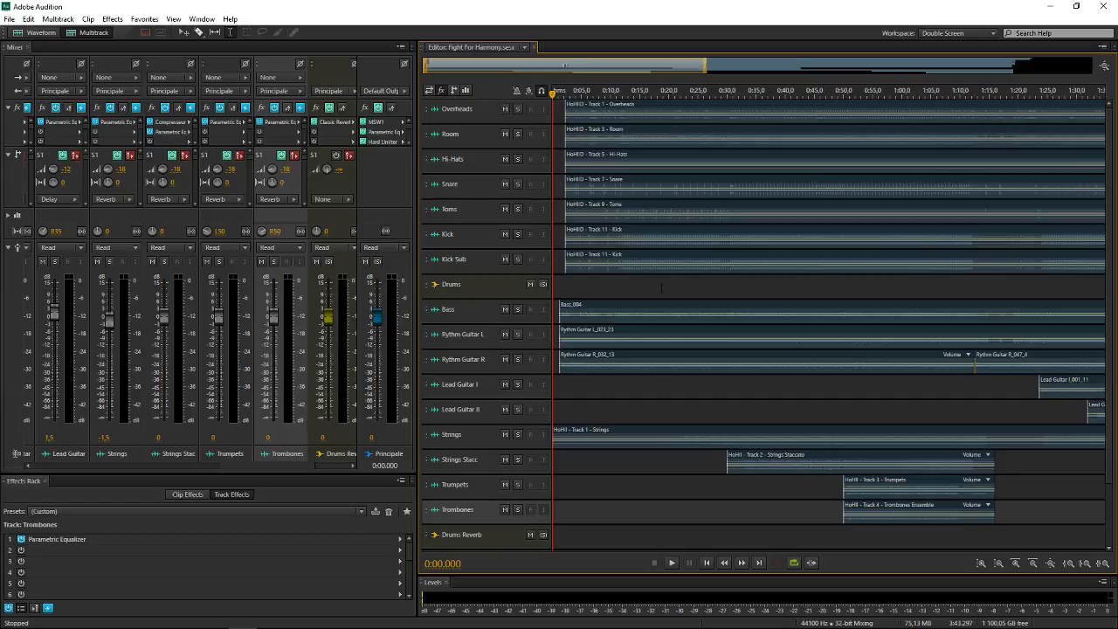
{"action": "key", "text": "space"}
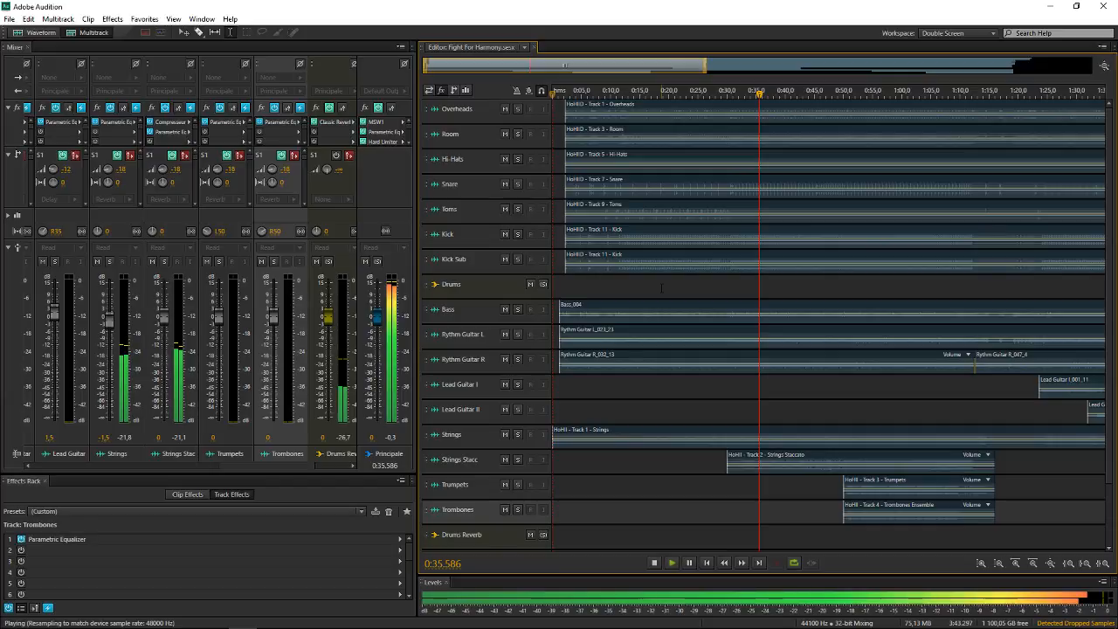
{"action": "key", "text": "space"}
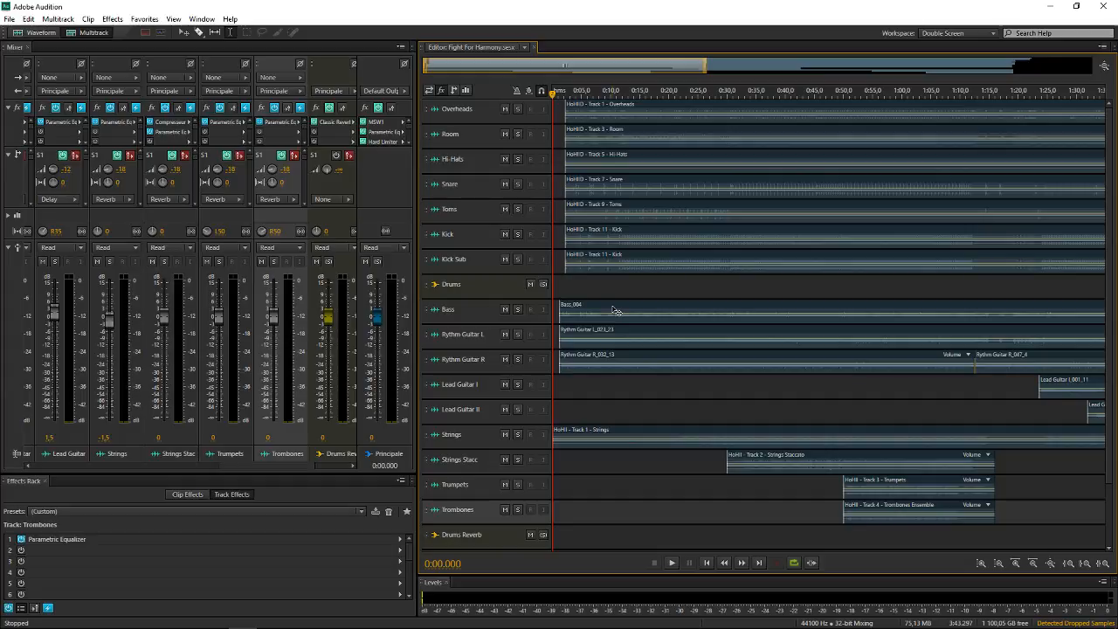
Solo the Drums bus, and play the drums from about 0:43 for several seconds
{"action": "scroll", "coordinate": [548, 281], "scroll_direction": "up", "scroll_amount": 4}
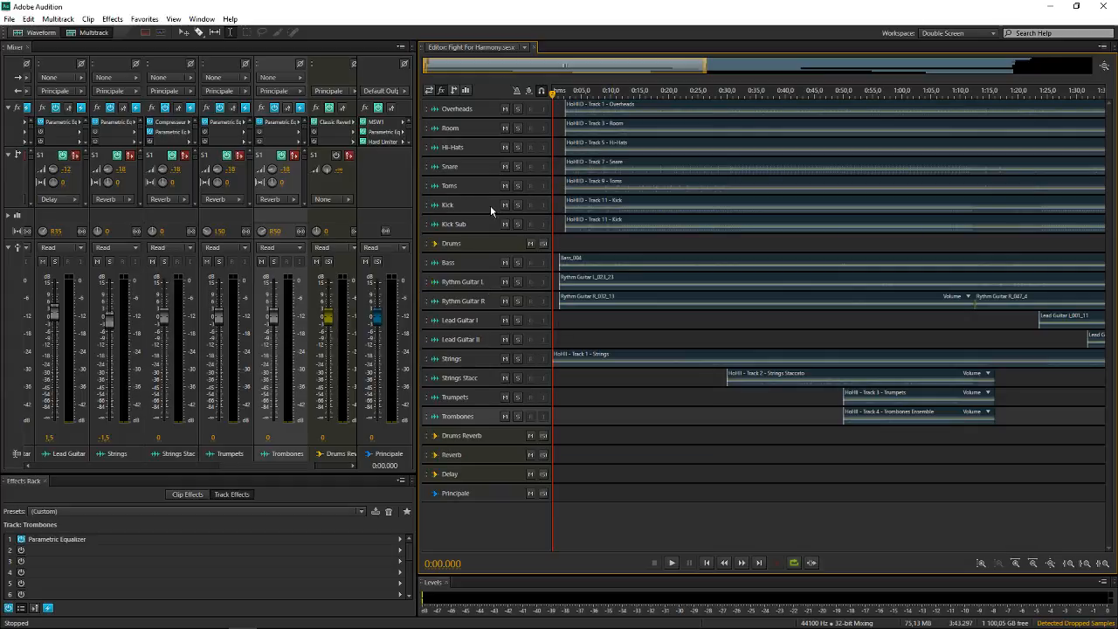
{"action": "left_click", "coordinate": [543, 281]}
{"action": "scroll", "coordinate": [549, 281], "scroll_direction": "up", "scroll_amount": 3}
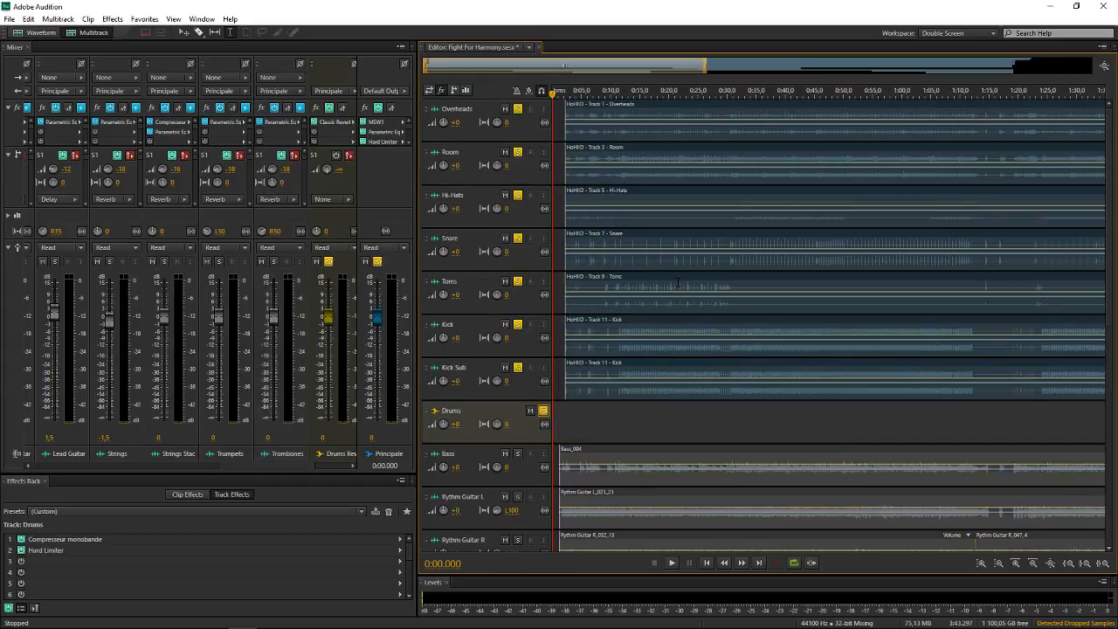
{"action": "left_click", "coordinate": [800, 410]}
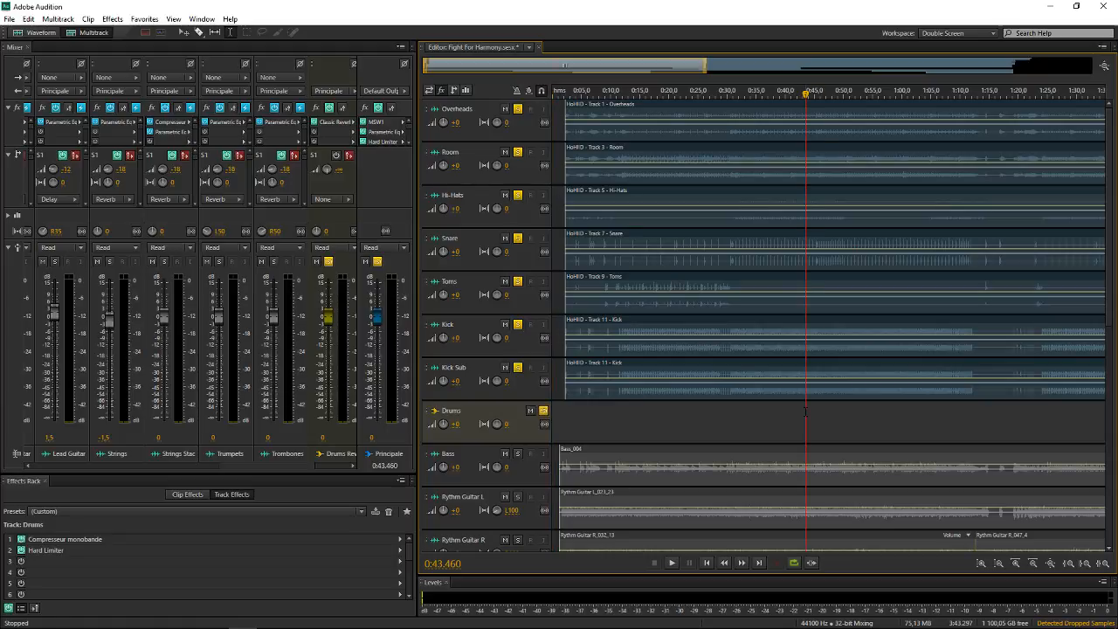
{"action": "key", "text": "space"}
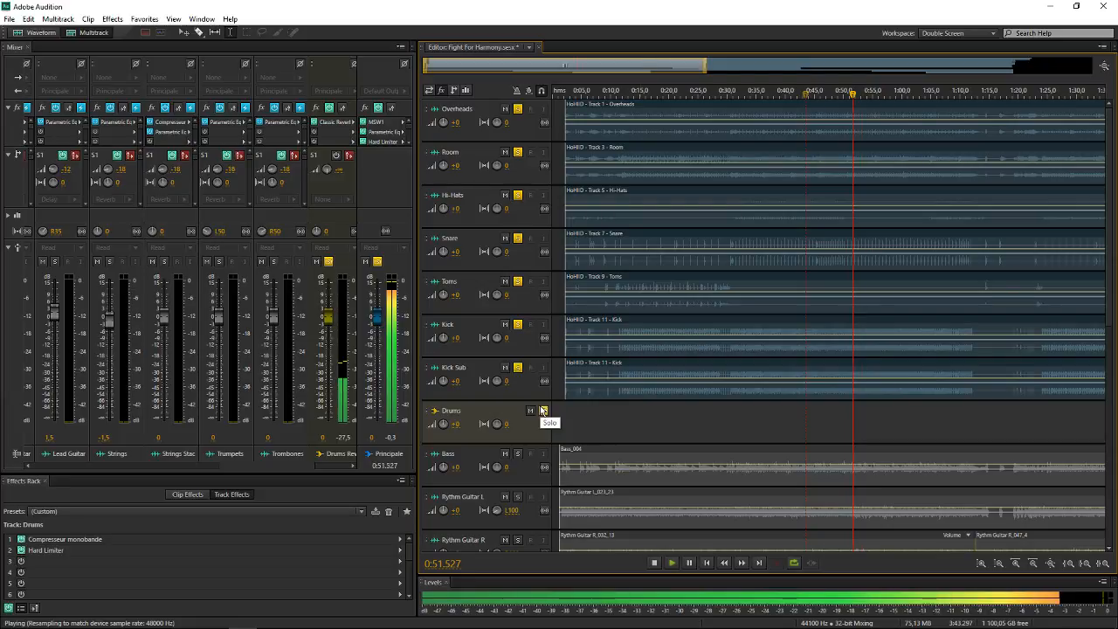
{"action": "left_click_drag", "start_coordinate": [709, 76], "coordinate": [955, 65]}
{"action": "key", "text": "space"}
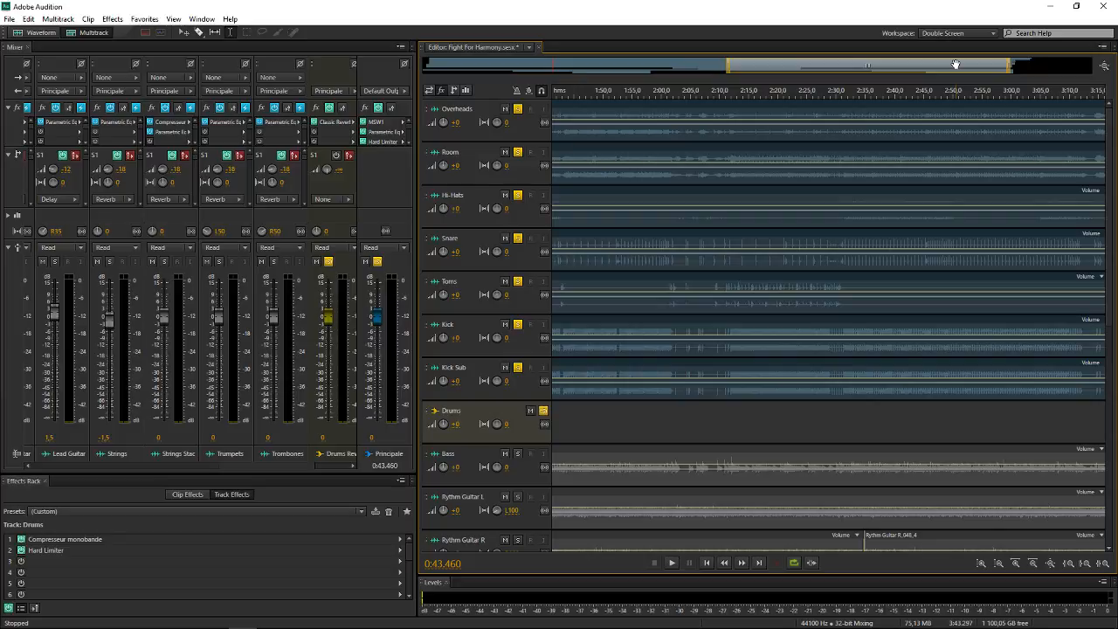
Play the soloed drums from about 2:27 for a few seconds, and stop playback
{"action": "left_click", "coordinate": [819, 406]}
{"action": "key", "text": "space"}
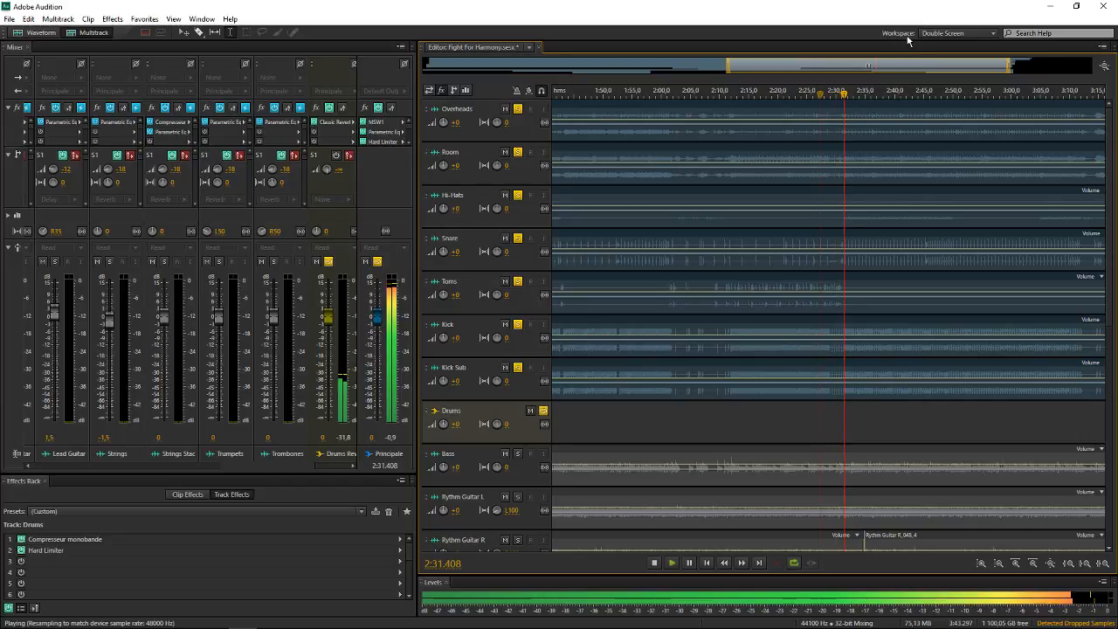
{"action": "key", "text": "space"}
Turn off solo on the Drums bus
{"action": "scroll", "coordinate": [897, 65], "scroll_direction": "down", "scroll_amount": 3}
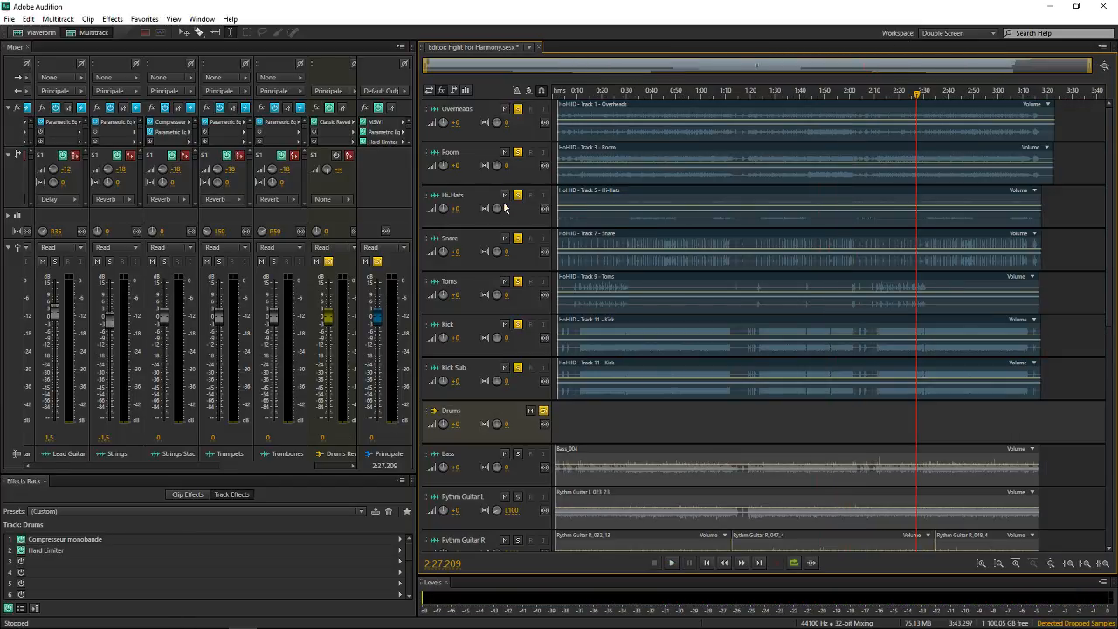
{"action": "scroll", "coordinate": [506, 209], "scroll_direction": "down", "scroll_amount": 3}
{"action": "left_click", "coordinate": [544, 244]}
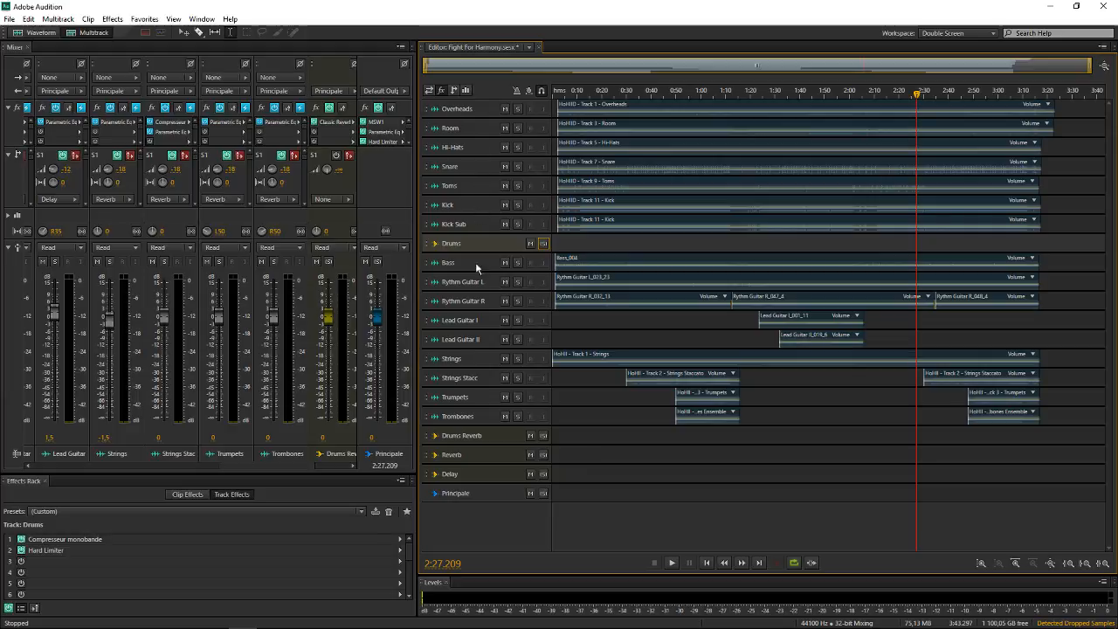
Select the Strings Stacc track, and save the Fight For Harmony session
{"action": "scroll", "coordinate": [502, 233], "scroll_direction": "up", "scroll_amount": 3}
{"action": "scroll", "coordinate": [562, 299], "scroll_direction": "down", "scroll_amount": 2}
{"action": "scroll", "coordinate": [519, 334], "scroll_direction": "down", "scroll_amount": 3}
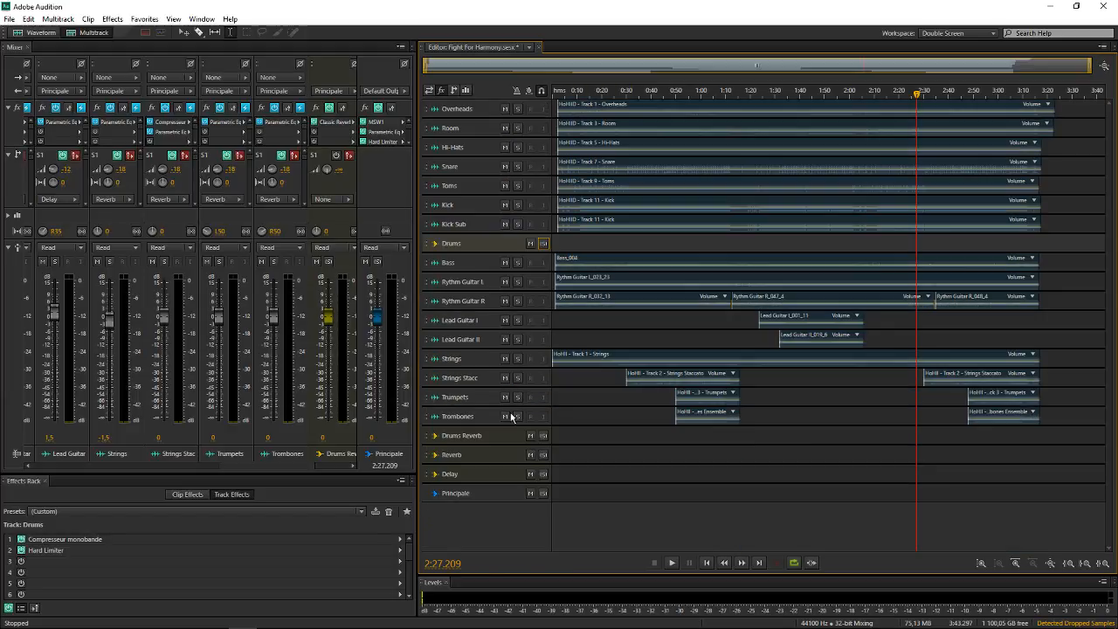
{"action": "left_click", "coordinate": [486, 378]}
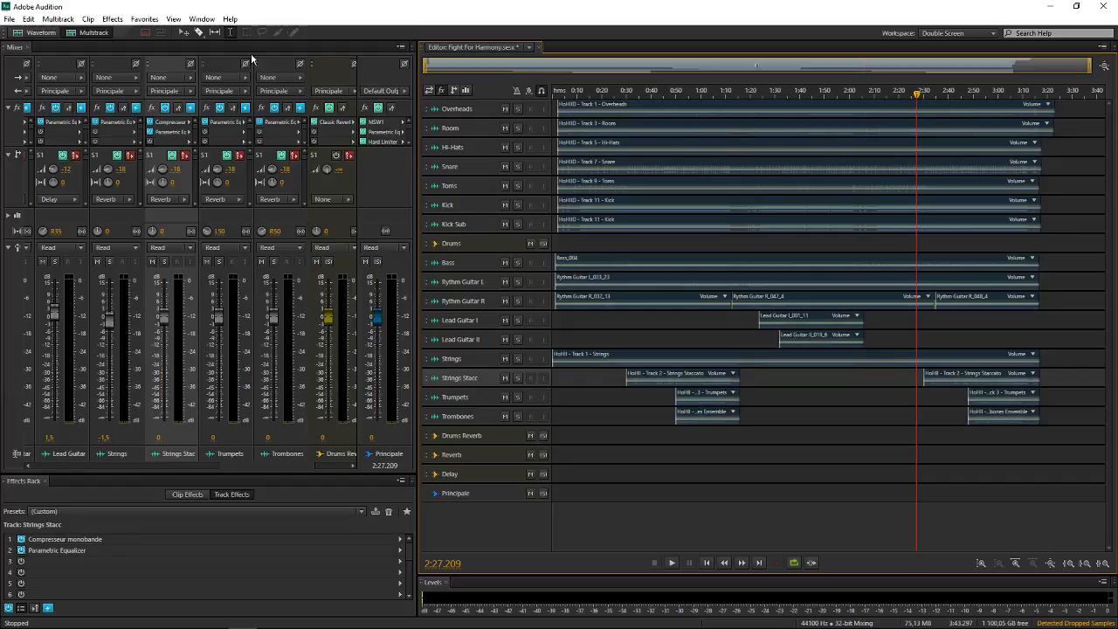
{"action": "key", "text": "ctrl+s"}
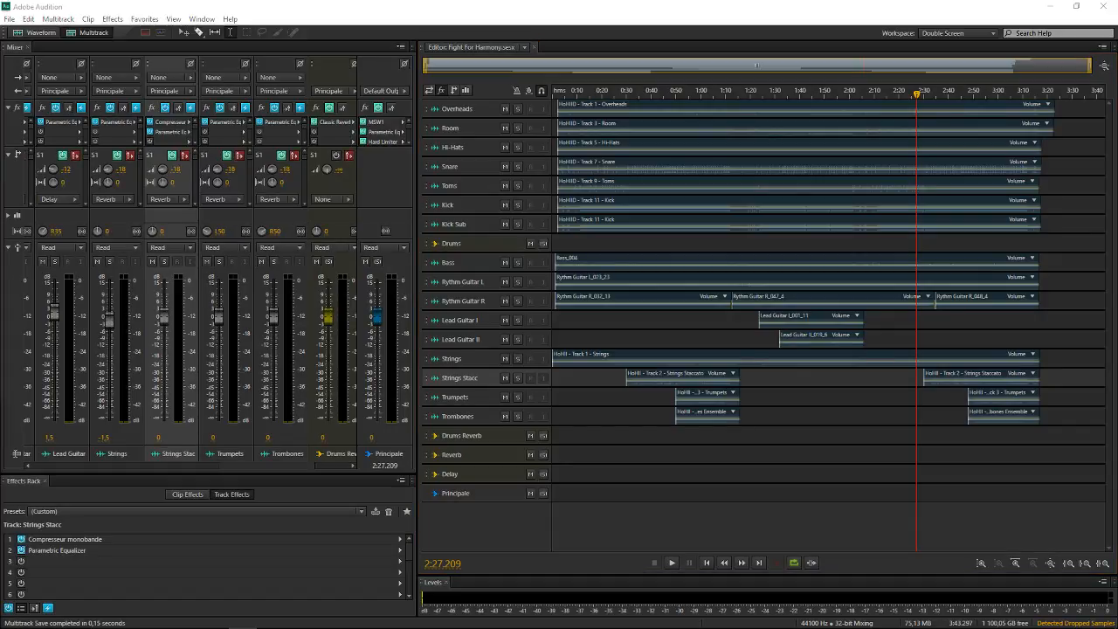
Open Drum Full Mix.mp3 and Drum Naked.mp3 together from the Dropbox folder
{"action": "key", "text": "ctrl+o"}
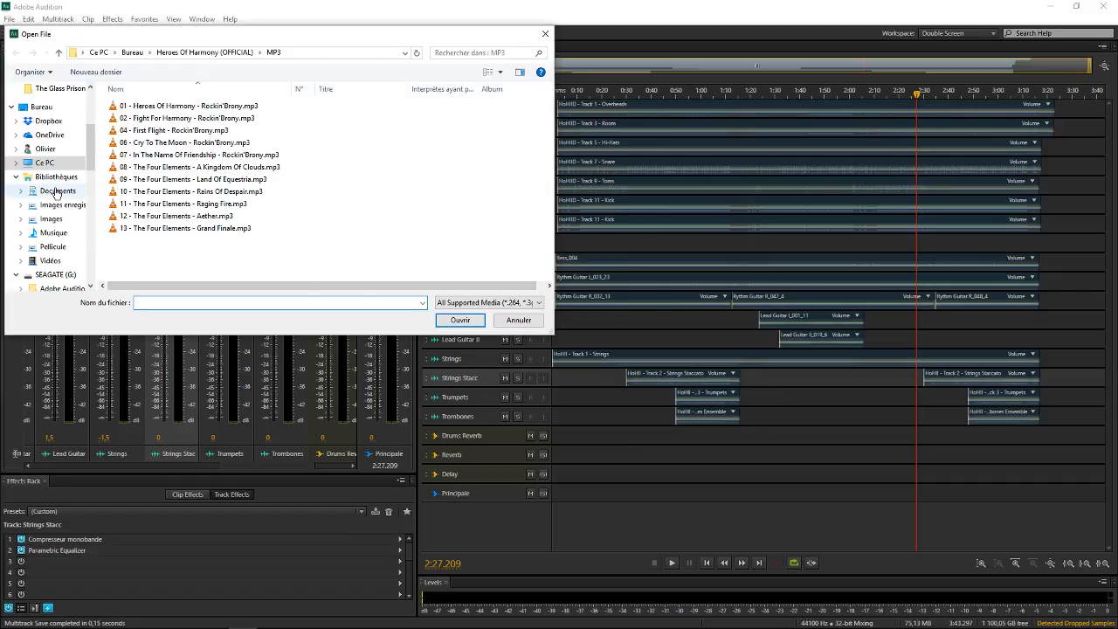
{"action": "scroll", "coordinate": [55, 192], "scroll_direction": "down", "scroll_amount": 2}
{"action": "scroll", "coordinate": [55, 192], "scroll_direction": "up", "scroll_amount": 5}
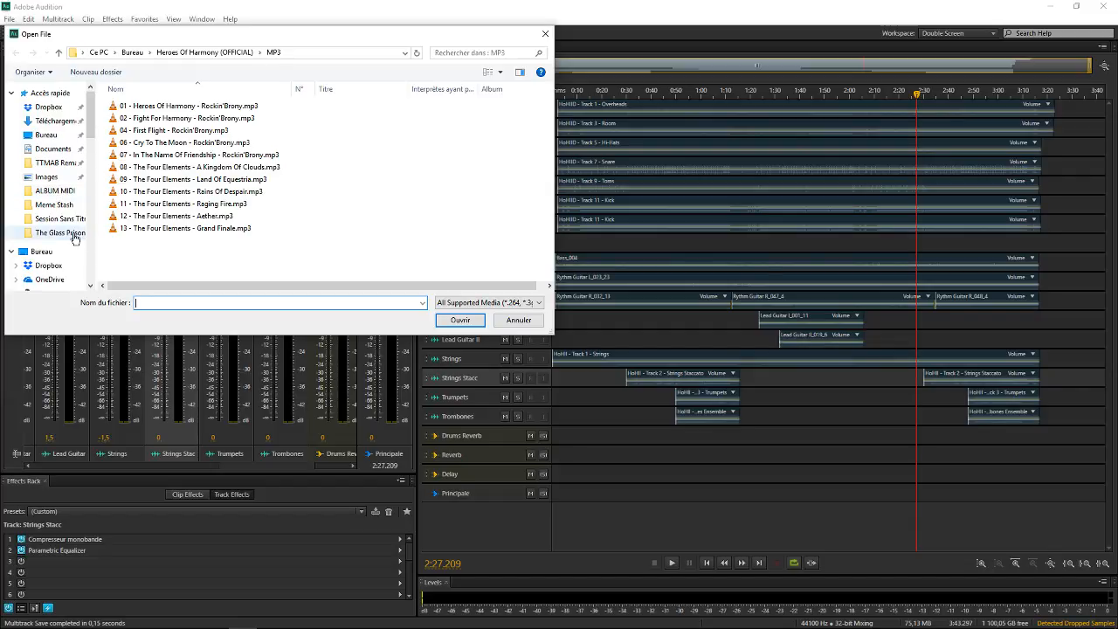
{"action": "scroll", "coordinate": [68, 274], "scroll_direction": "down", "scroll_amount": 1}
{"action": "scroll", "coordinate": [69, 274], "scroll_direction": "down", "scroll_amount": 3}
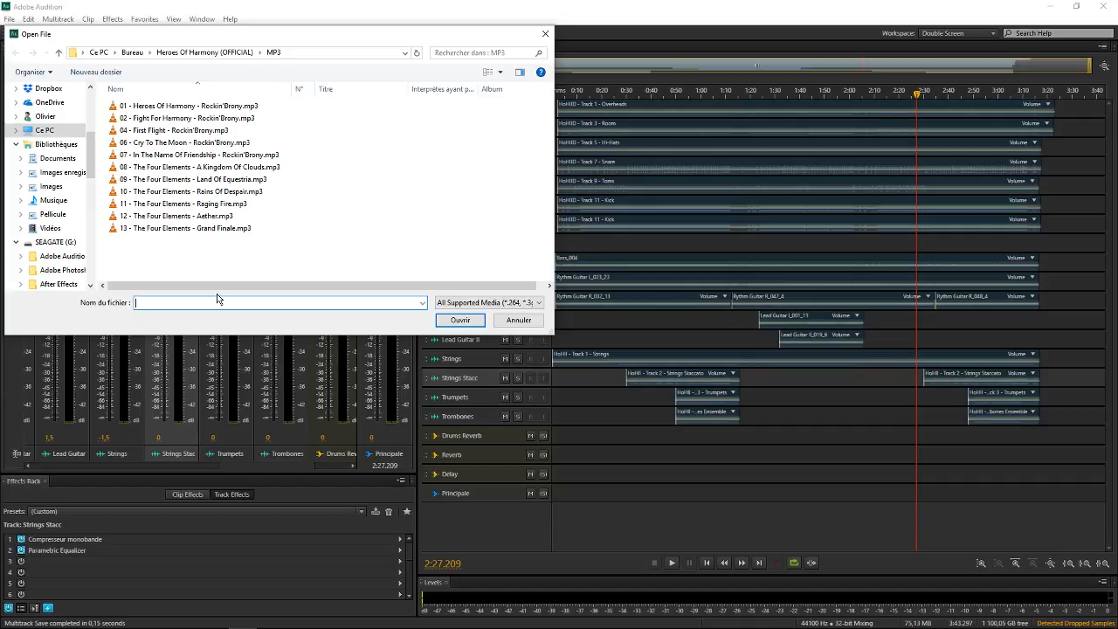
{"action": "scroll", "coordinate": [55, 166], "scroll_direction": "up", "scroll_amount": 2}
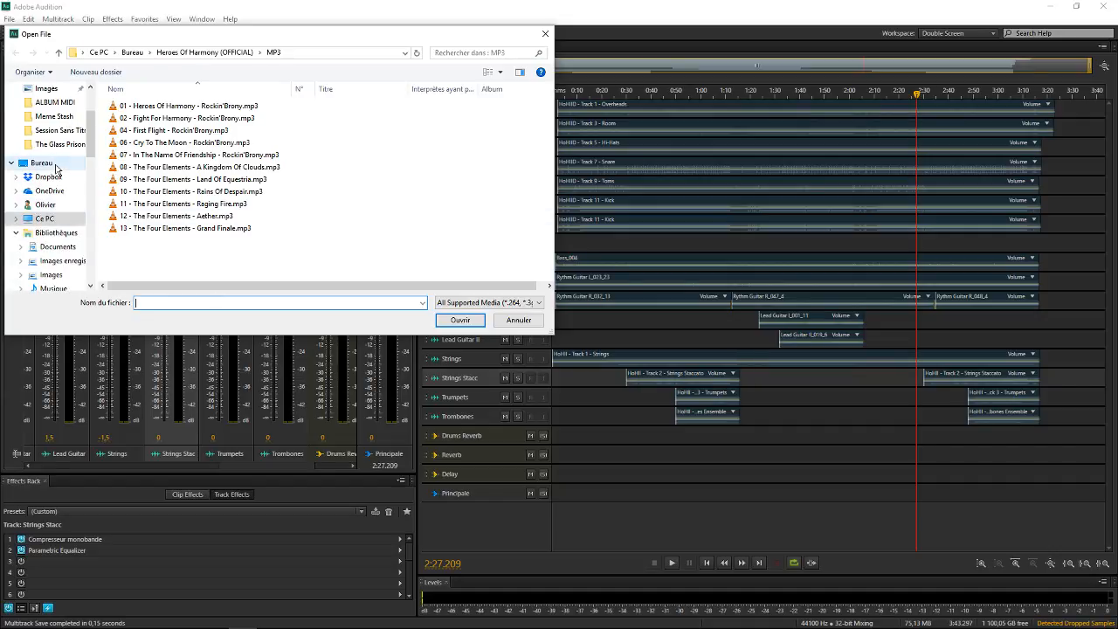
{"action": "left_click", "coordinate": [48, 176]}
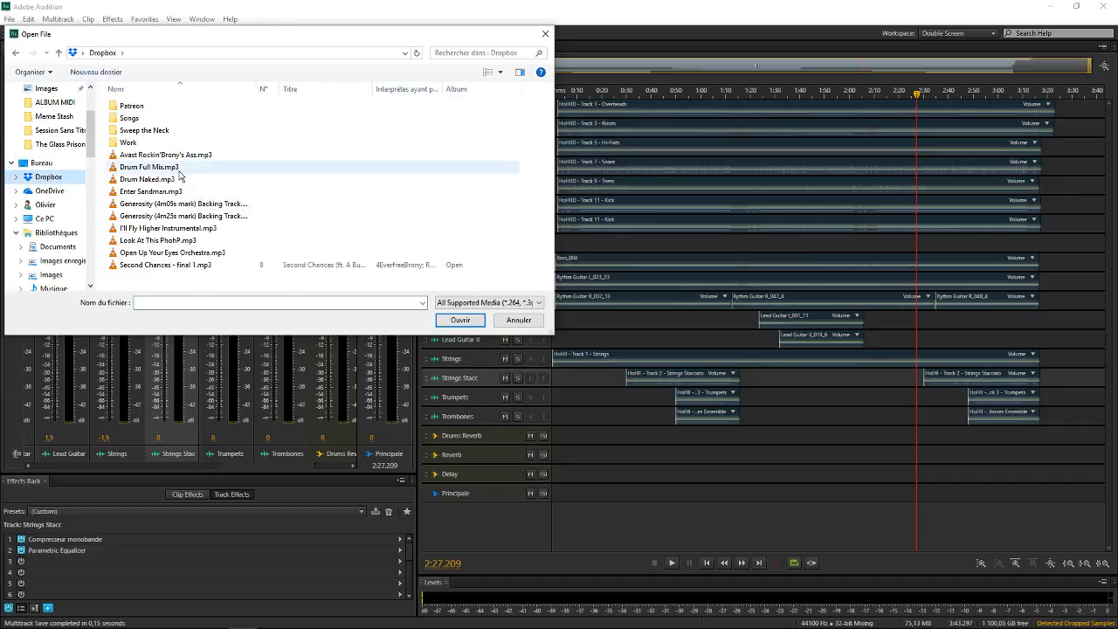
{"action": "left_click", "coordinate": [180, 171]}
{"action": "left_click", "coordinate": [186, 180], "text": "ctrl"}
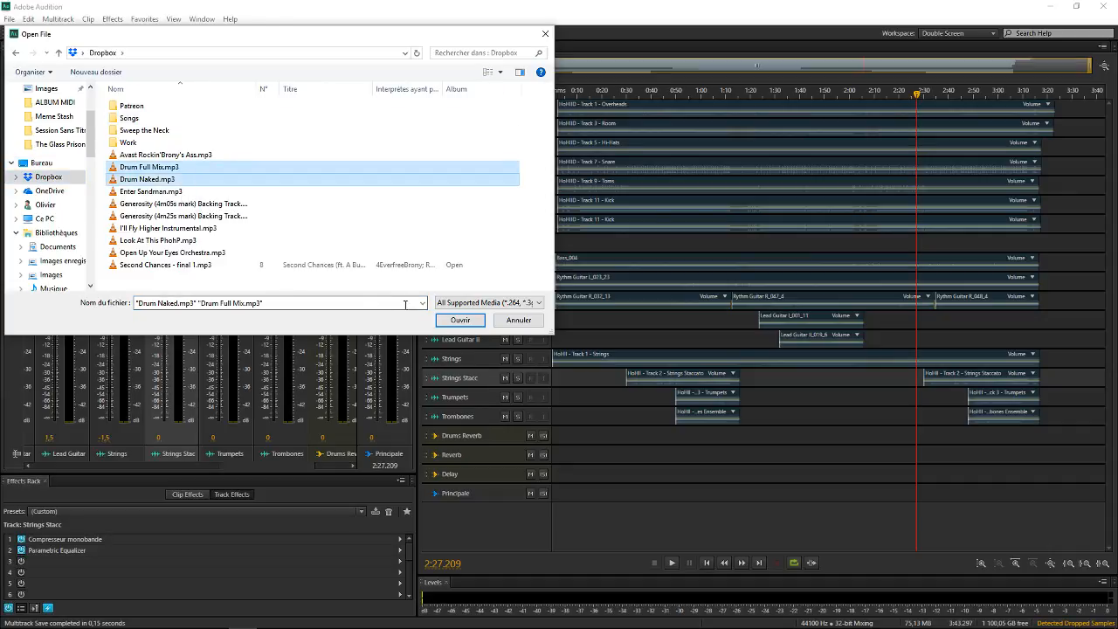
{"action": "left_click", "coordinate": [460, 321]}
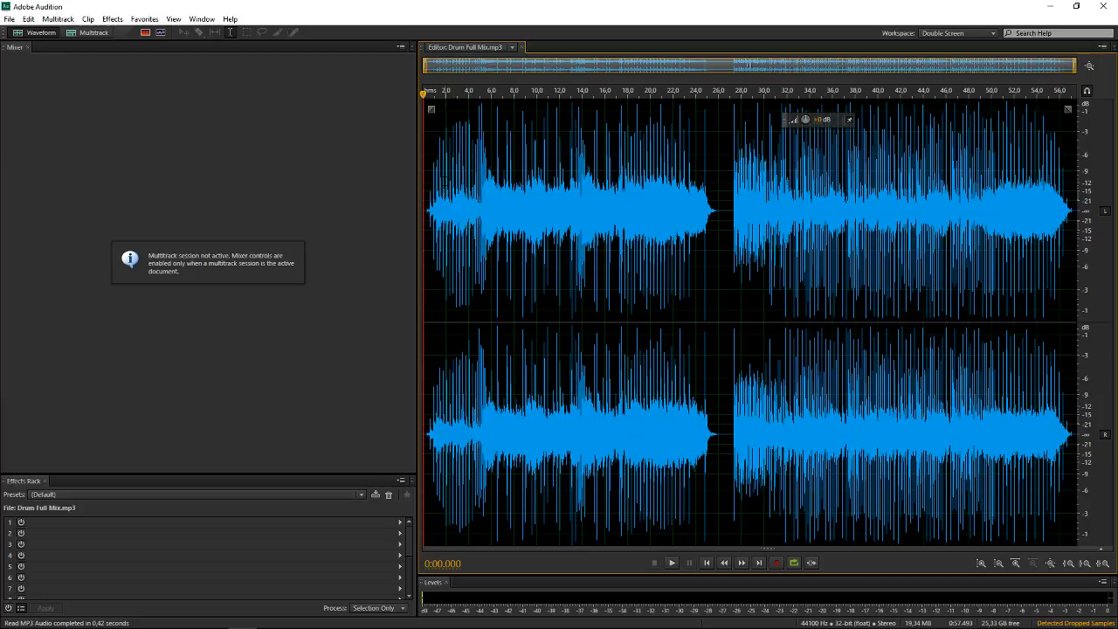
Play Drum Full Mix.mp3 from the beginning, replay it from about 0:05 through to its final seconds, and stop playback
{"action": "key", "text": "space"}
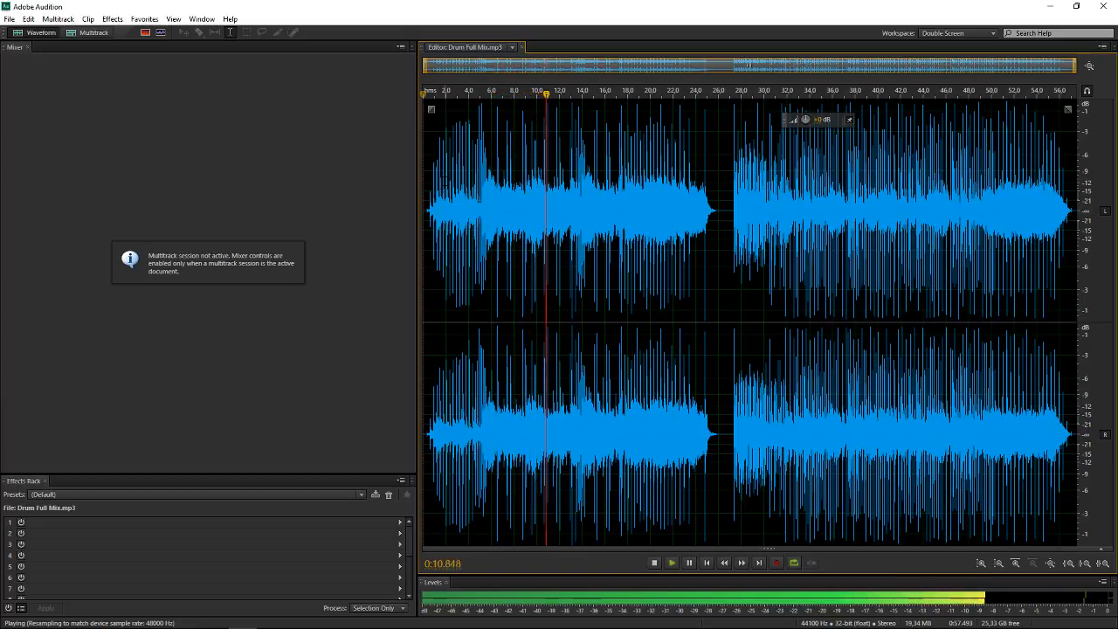
{"action": "key", "text": "space"}
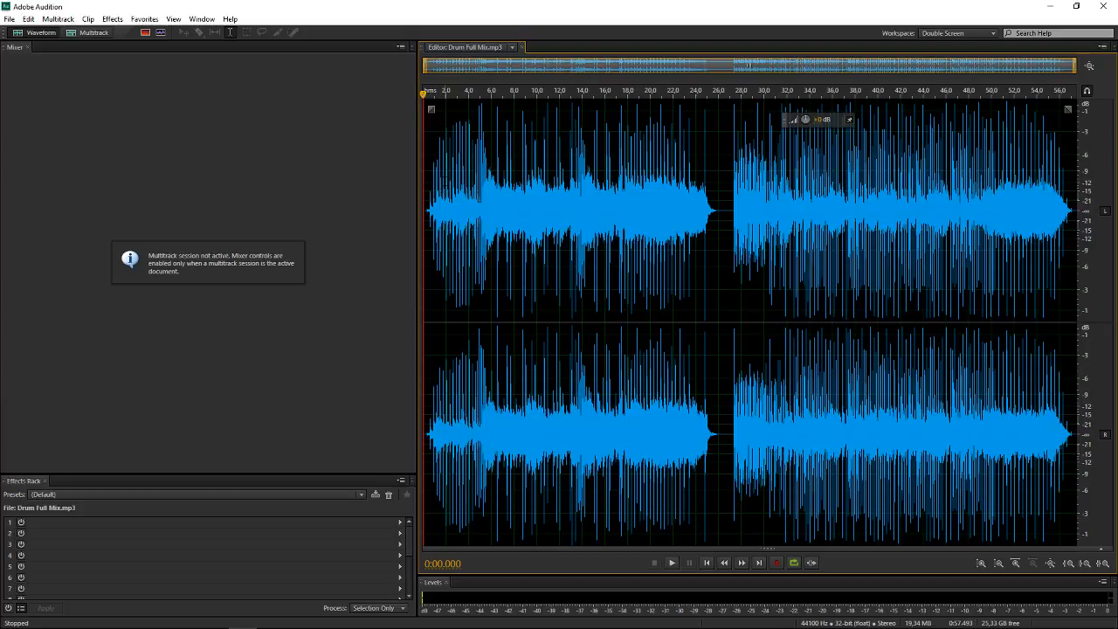
{"action": "left_click", "coordinate": [486, 262]}
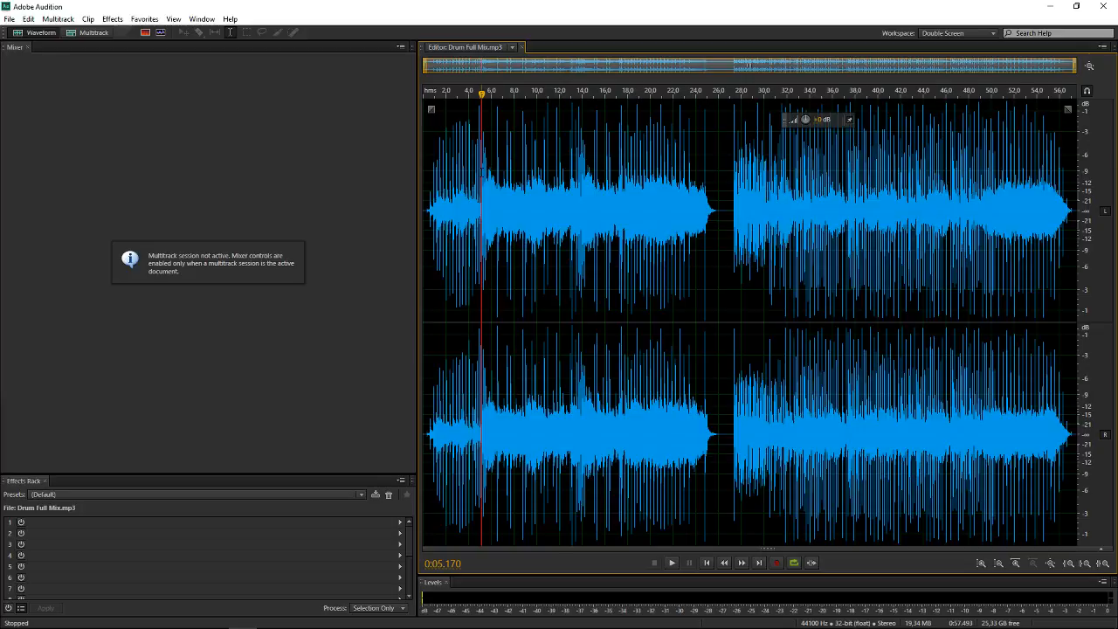
{"action": "key", "text": "space"}
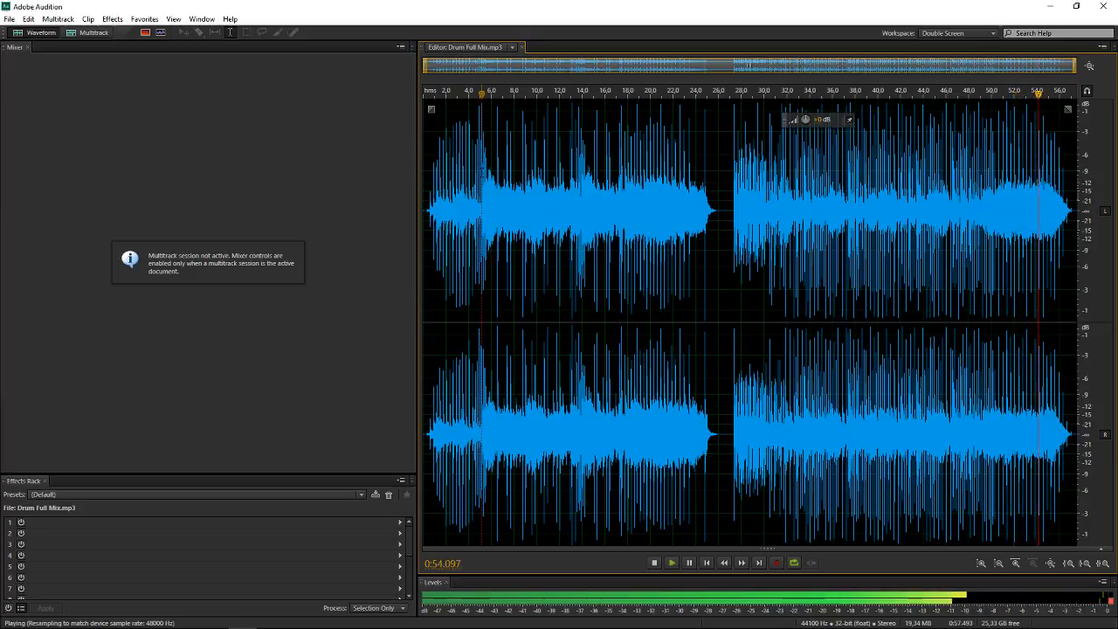
{"action": "key", "text": "space"}
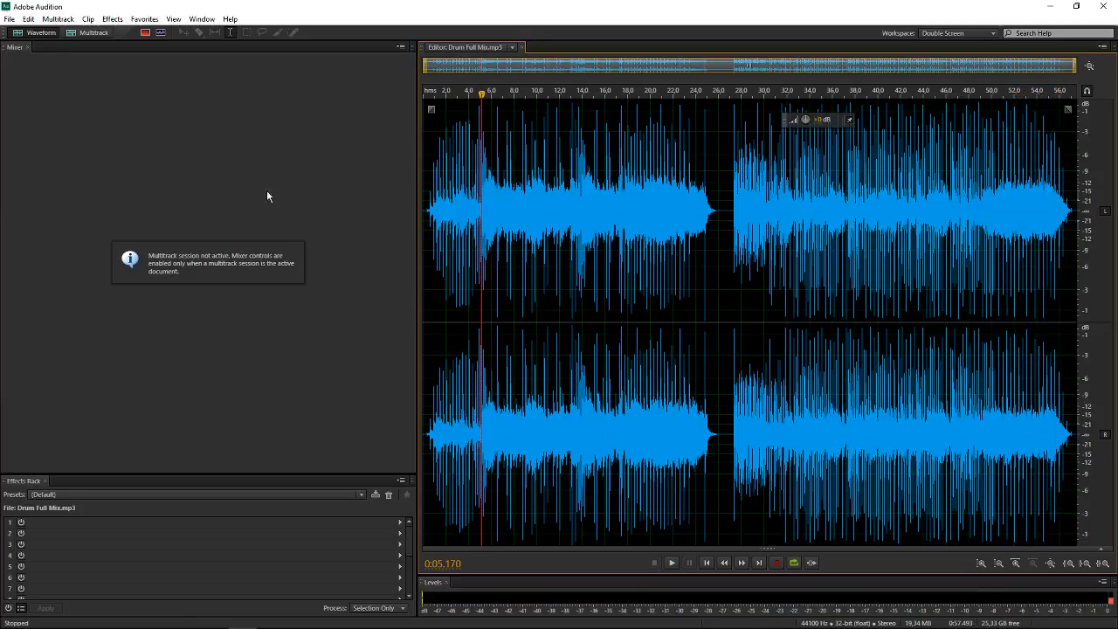
Show Drum Naked.mp3 in the editor and play it from the beginning
{"action": "double_click", "coordinate": [0, 404]}
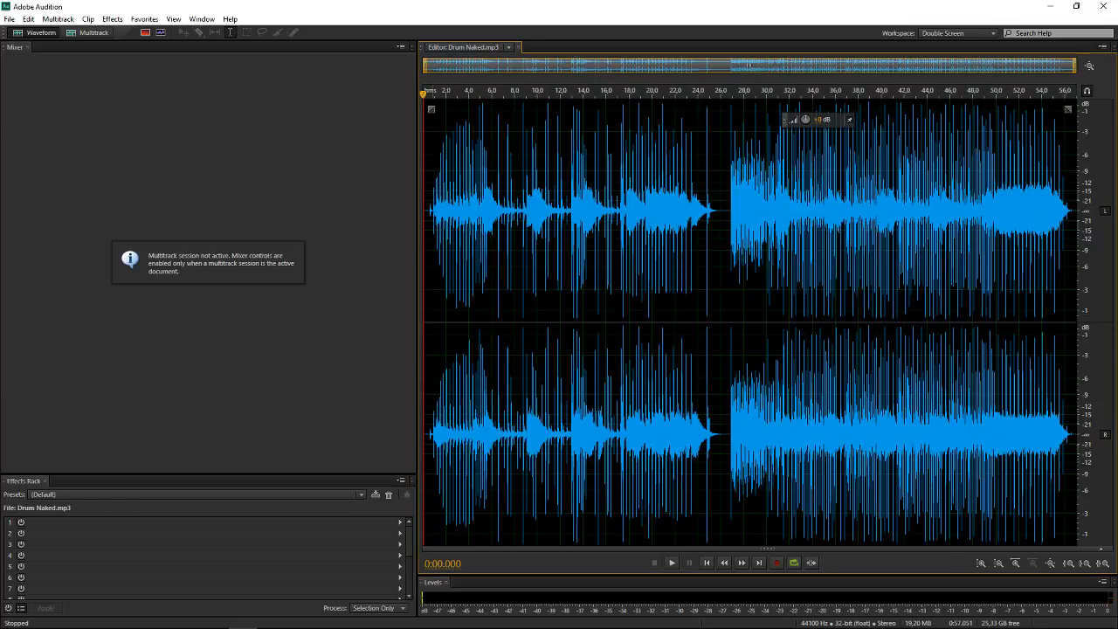
{"action": "key", "text": "space"}
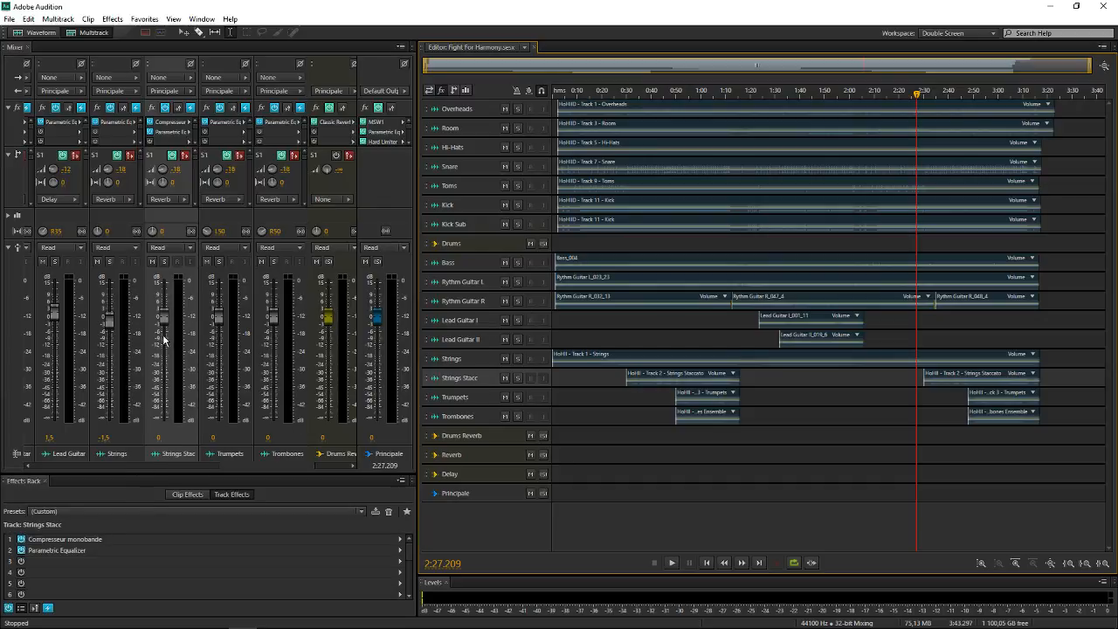
Return to the Fight For Harmony session, set the Strings Stacc volume to -1.5 dB, and play from 0:30
{"action": "left_click_drag", "start_coordinate": [163, 340], "coordinate": [162, 329]}
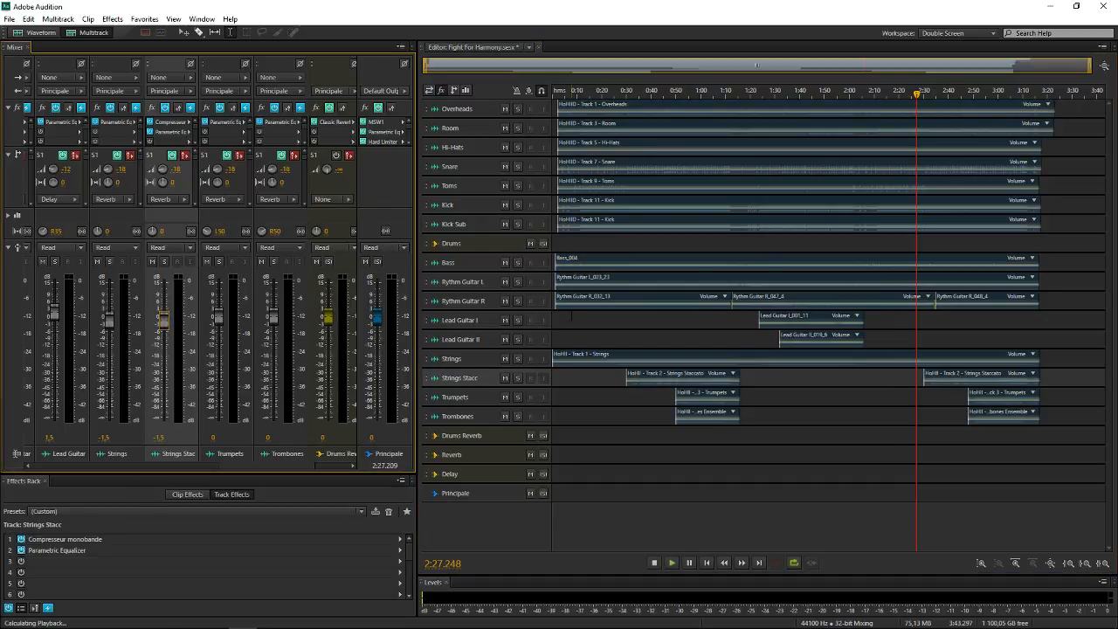
{"action": "key", "text": "space"}
{"action": "left_click", "coordinate": [601, 323]}
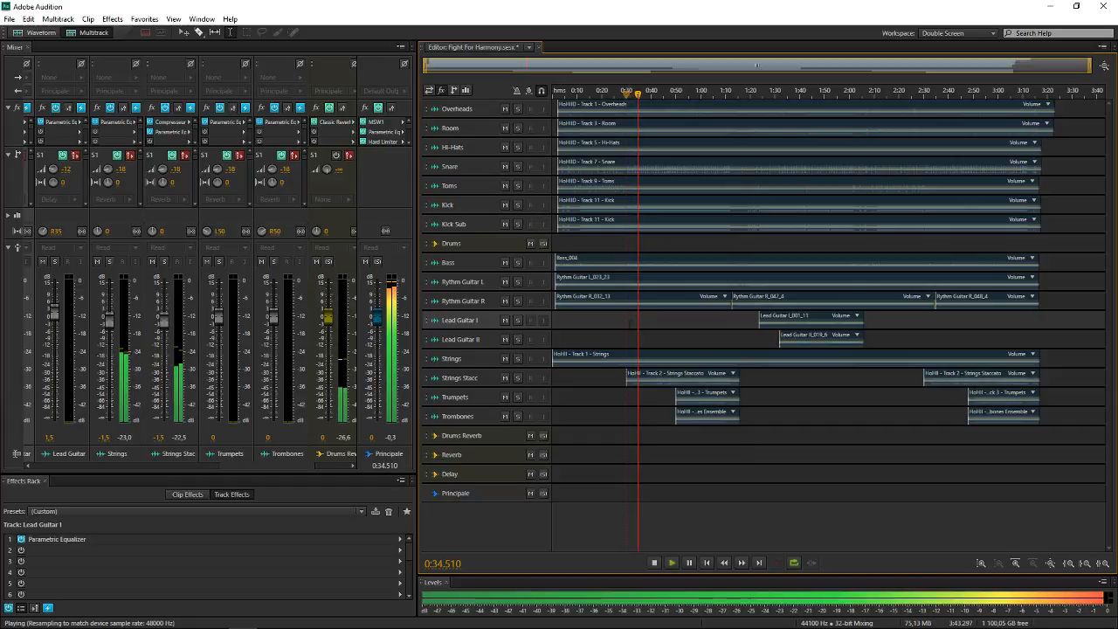
Set the Rythm Guitar L and Rythm Guitar R volumes to -1.5 dB, and save the session
{"action": "left_click_drag", "start_coordinate": [253, 465], "coordinate": [122, 469]}
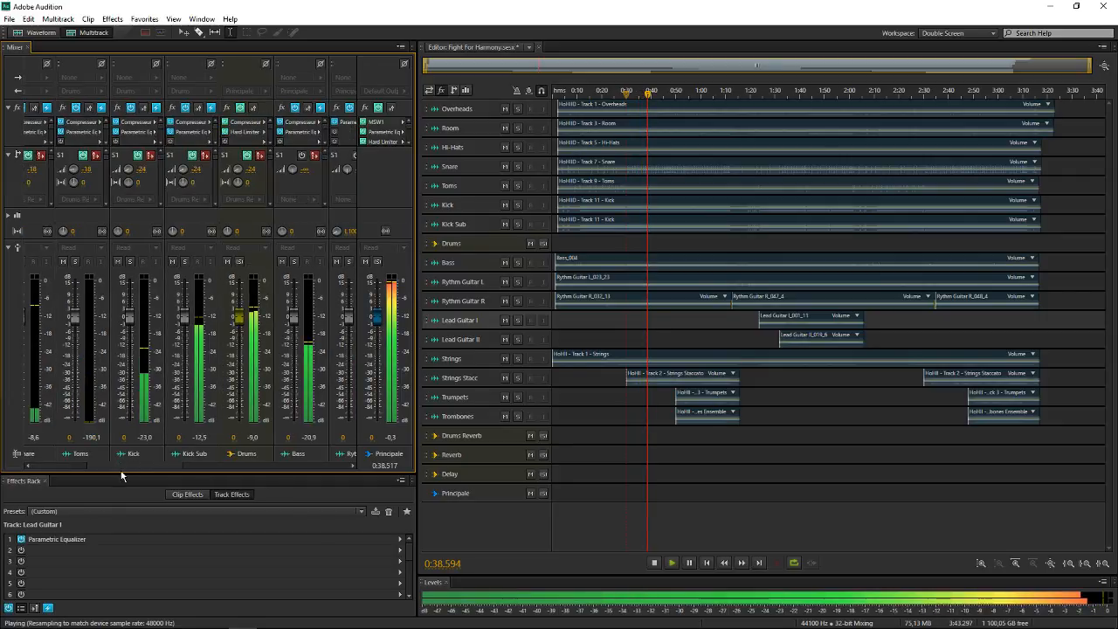
{"action": "left_click_drag", "start_coordinate": [122, 476], "coordinate": [146, 472]}
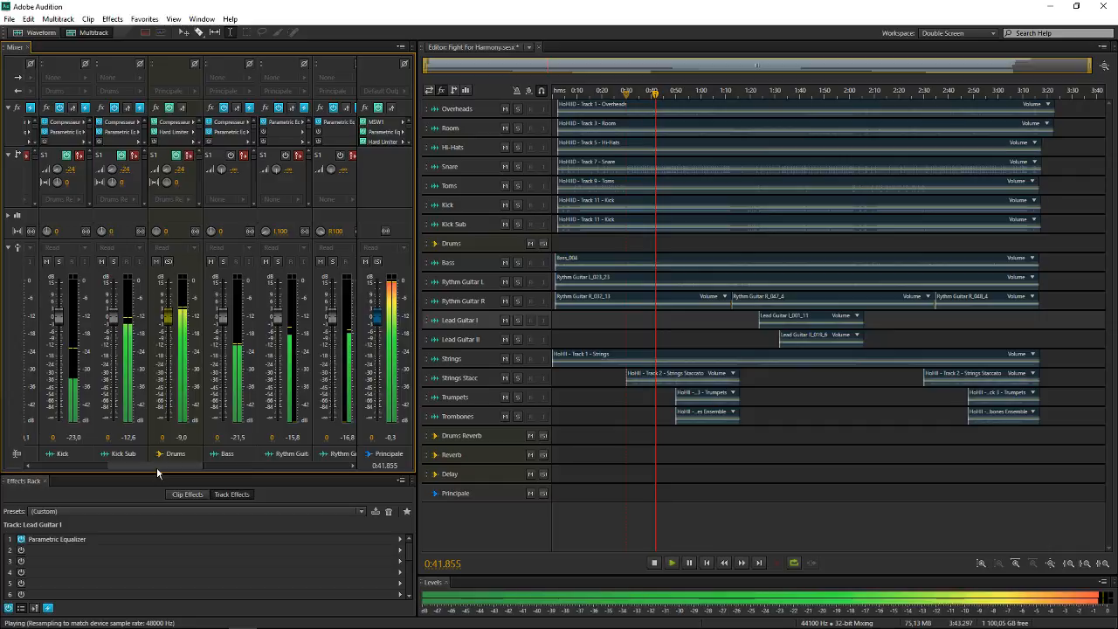
{"action": "left_click_drag", "start_coordinate": [158, 468], "coordinate": [191, 468]}
{"action": "left_click", "coordinate": [153, 439]}
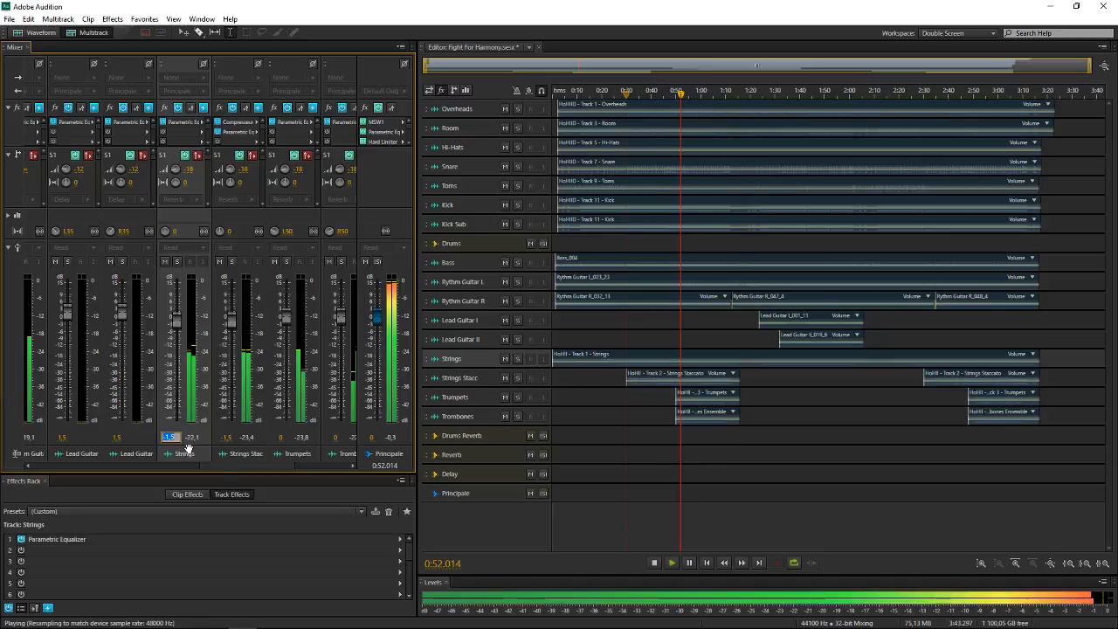
{"action": "left_click_drag", "start_coordinate": [206, 466], "coordinate": [148, 462]}
{"action": "left_click", "coordinate": [206, 437]}
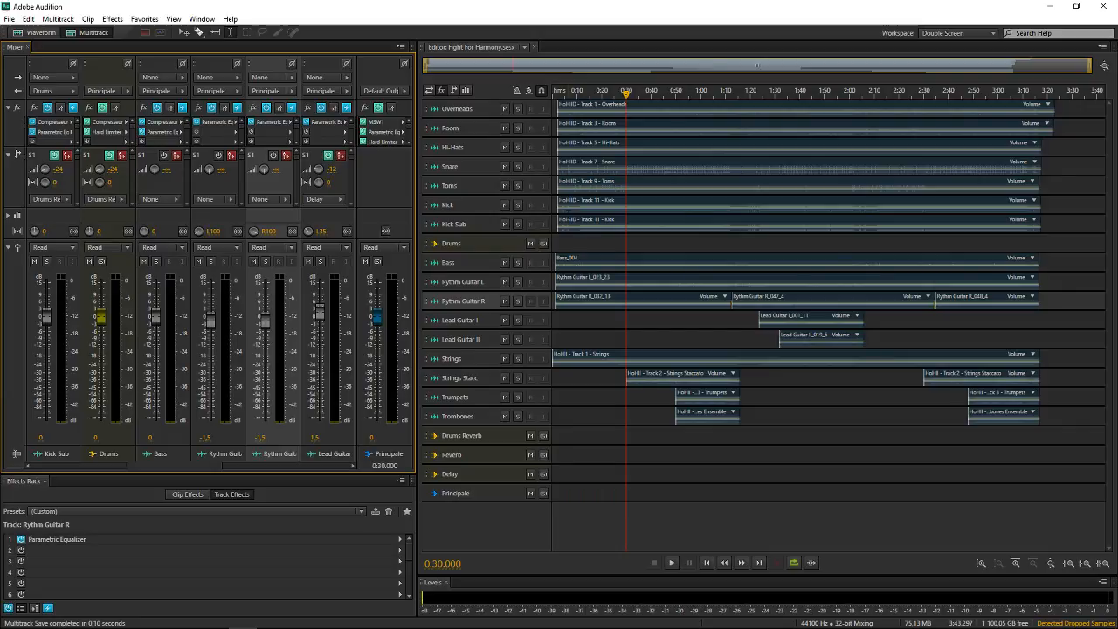
Switch to File Explorer and open the MP3 folder inside the desktop's Heroes Of Harmony (OFFICIAL) folder
{"action": "scroll", "coordinate": [207, 462], "scroll_direction": "up", "scroll_amount": 3}
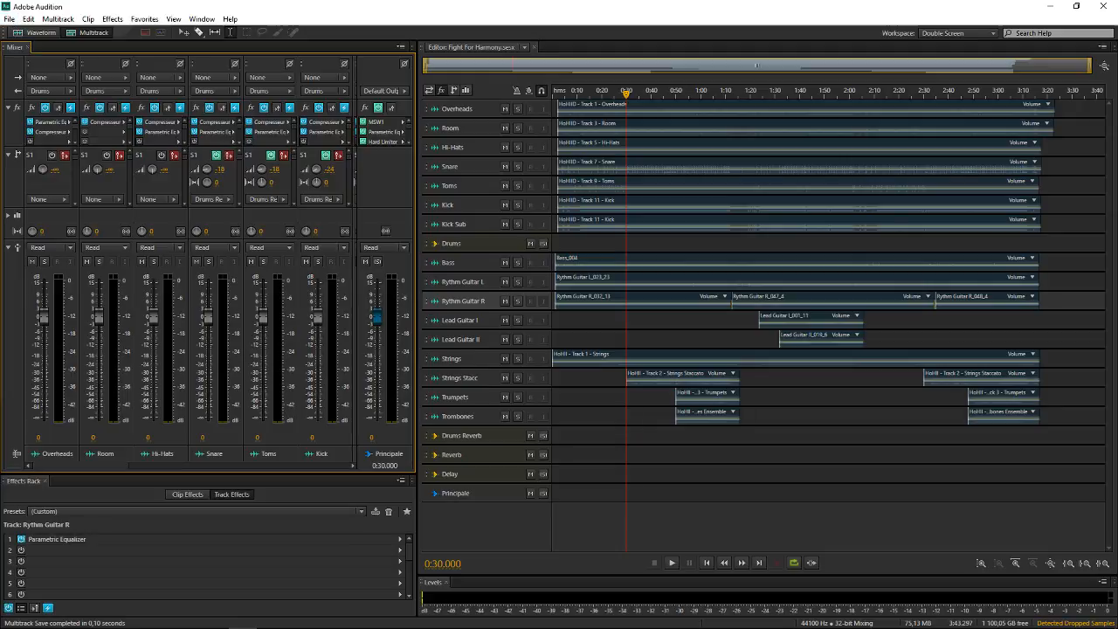
{"action": "mouse_move", "coordinate": [84, 620]}
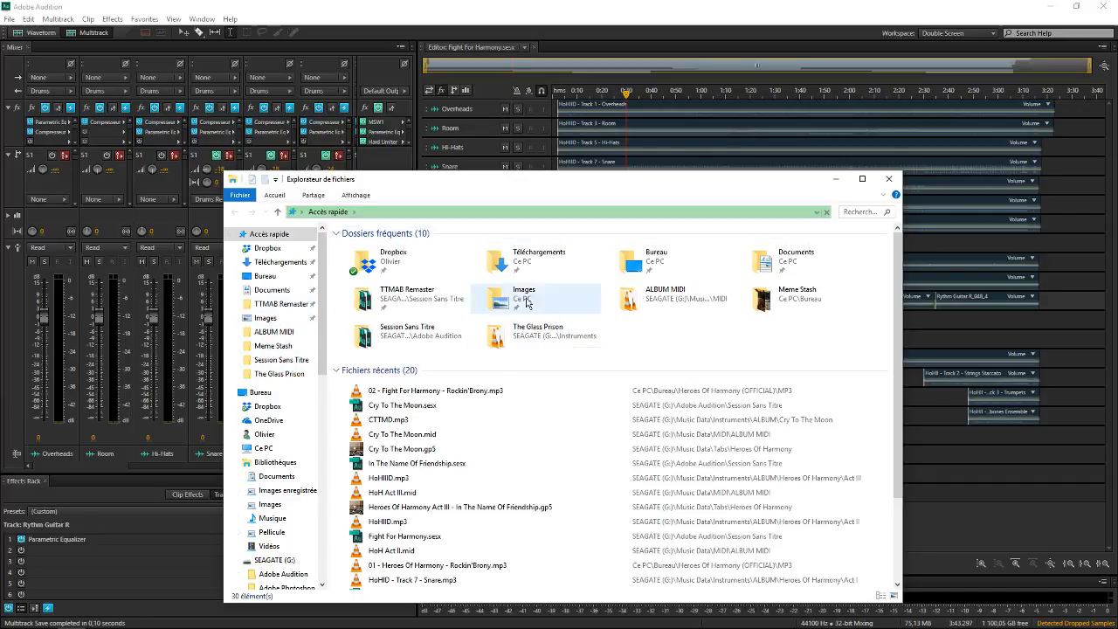
{"action": "double_click", "coordinate": [622, 267]}
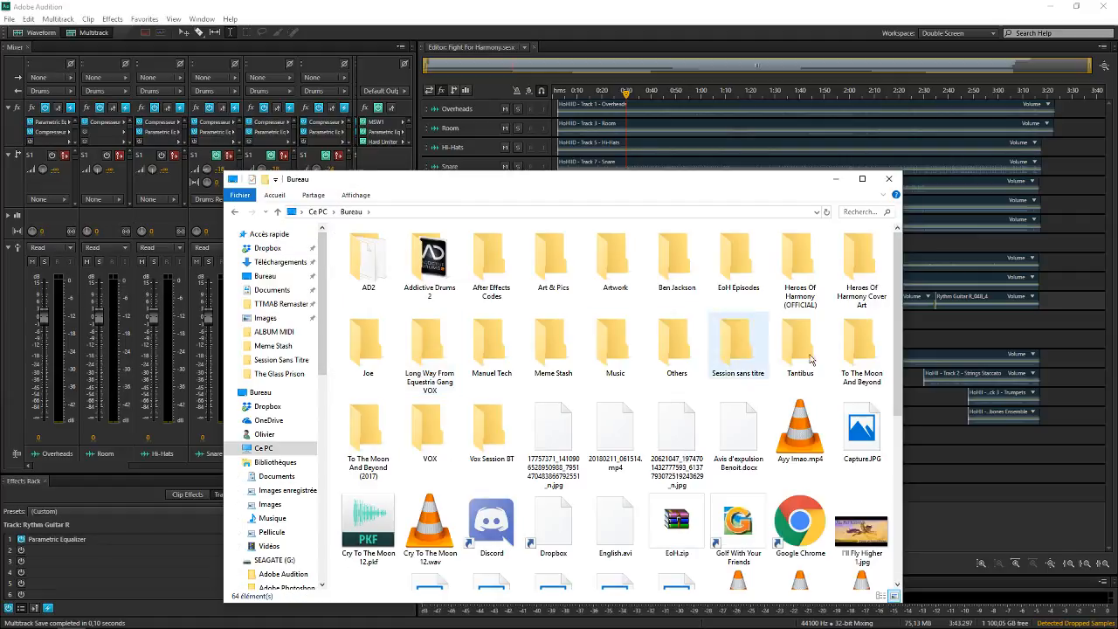
{"action": "double_click", "coordinate": [800, 266]}
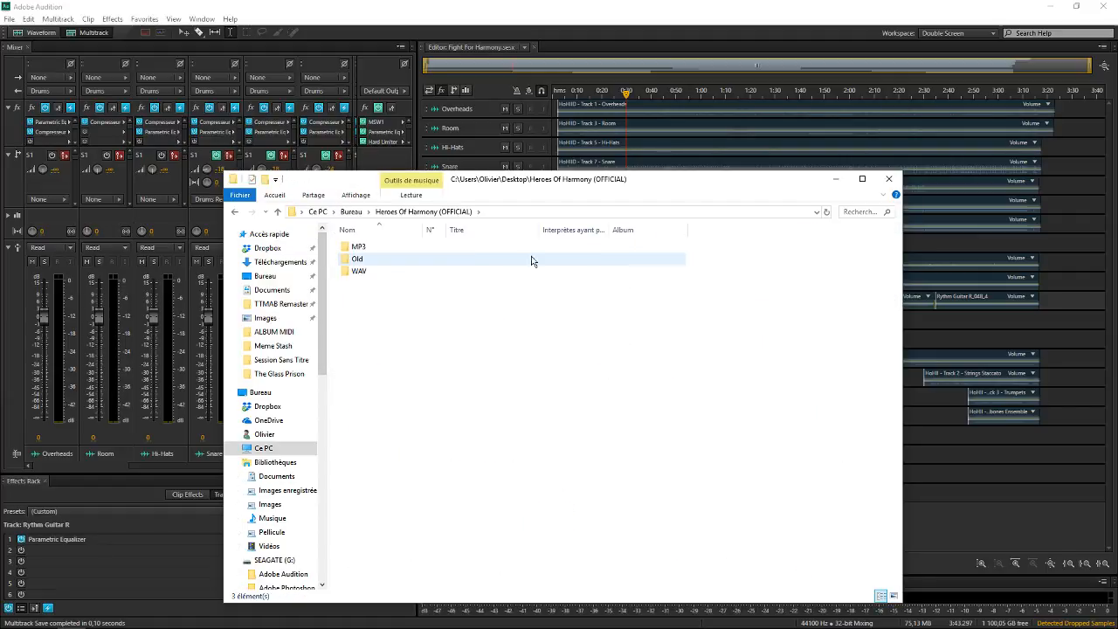
{"action": "double_click", "coordinate": [387, 247]}
Highlight all the album's MP3 files and then only The Four Elements tracks, and close the folder window
{"action": "left_click_drag", "start_coordinate": [423, 425], "coordinate": [540, 238]}
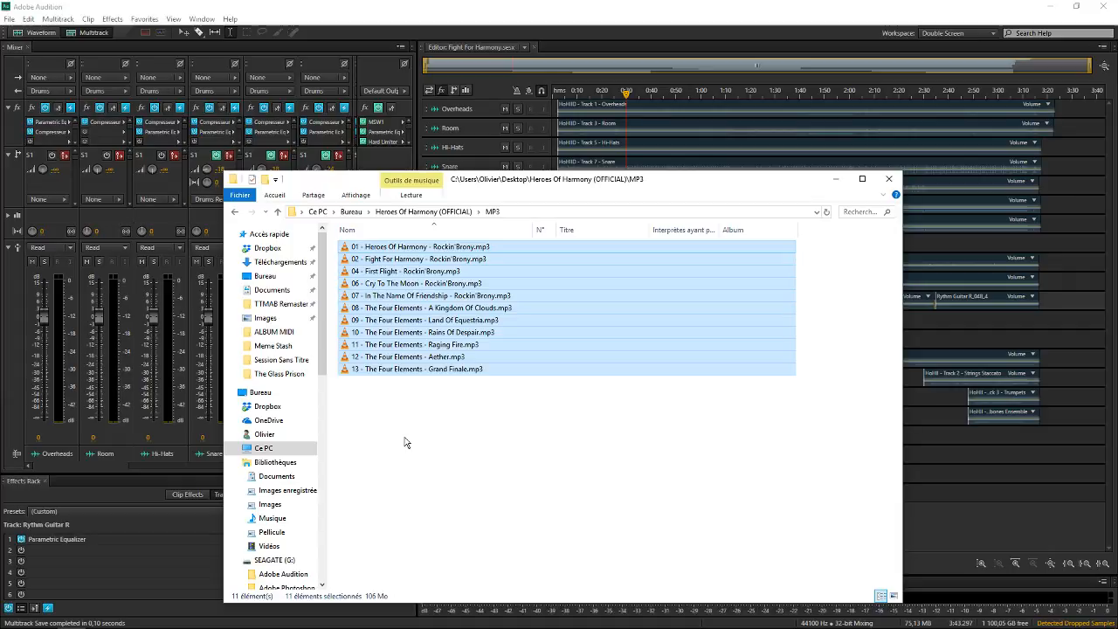
{"action": "left_click_drag", "start_coordinate": [394, 402], "coordinate": [497, 312]}
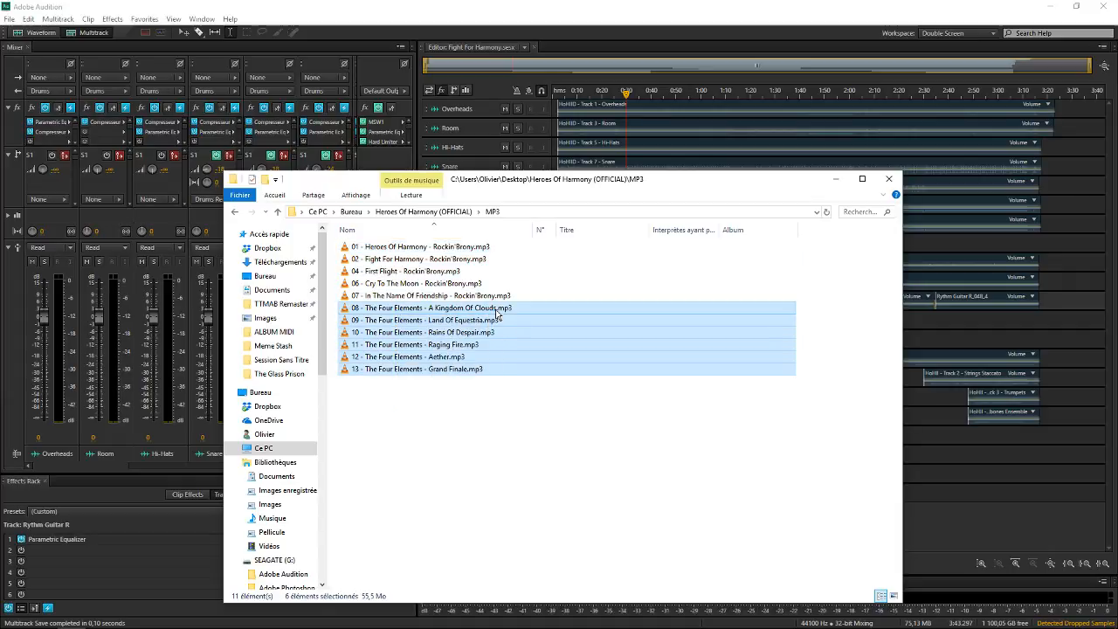
{"action": "left_click", "coordinate": [452, 428]}
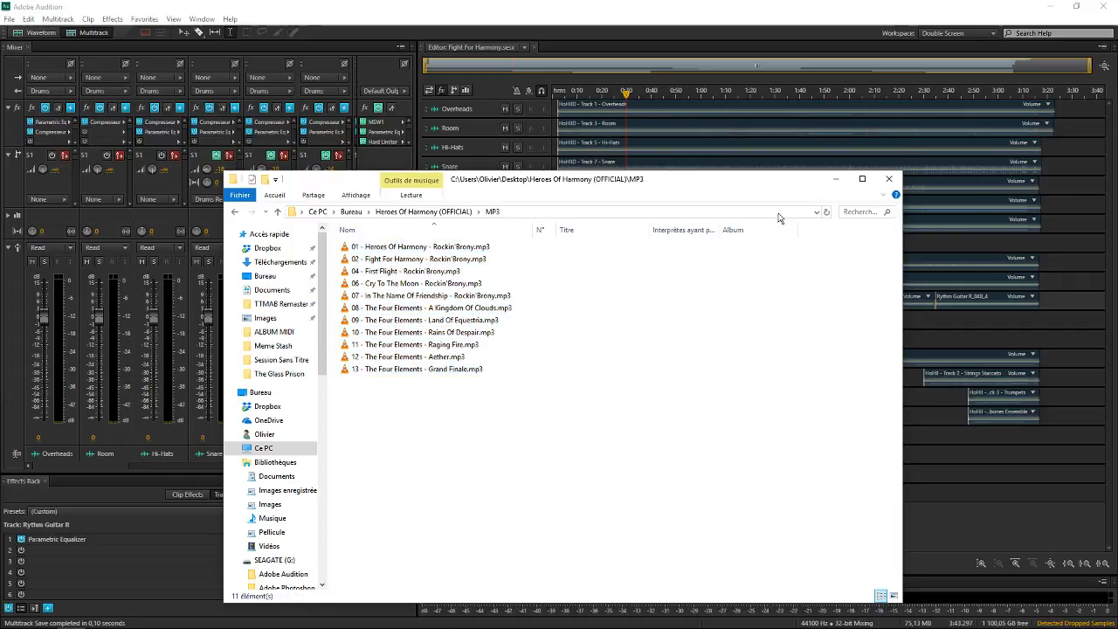
{"action": "left_click", "coordinate": [888, 178]}
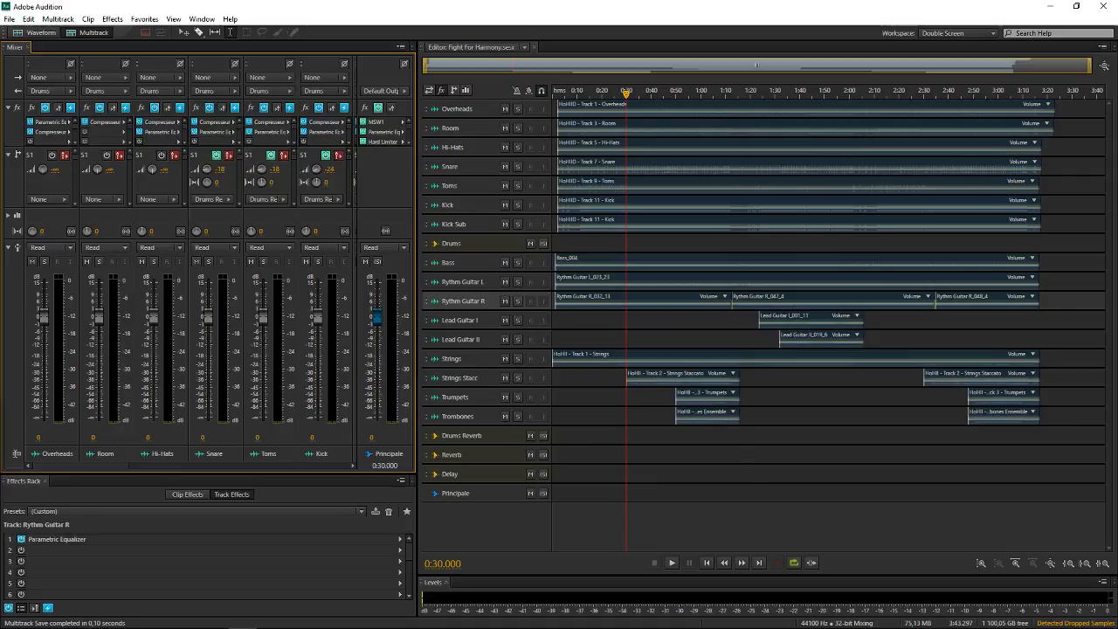
Play the session from 0:30 while soloing the Strings, Strings Stacc, Trumpets and Trombones tracks
{"action": "left_click", "coordinate": [518, 359]}
{"action": "left_click", "coordinate": [518, 378]}
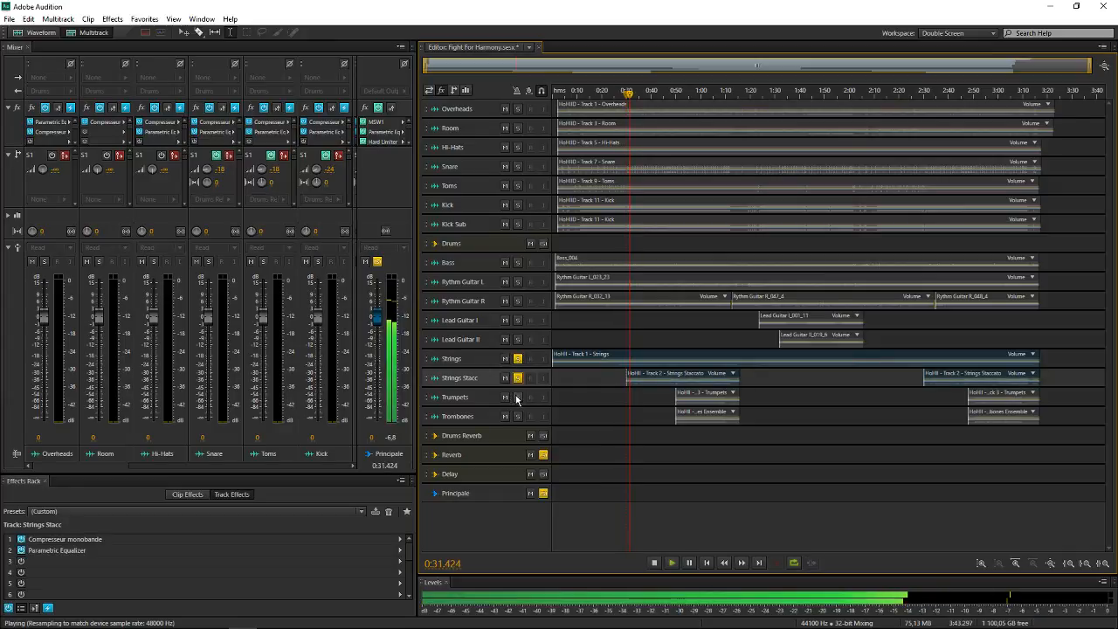
{"action": "left_click", "coordinate": [517, 397]}
{"action": "left_click", "coordinate": [517, 416]}
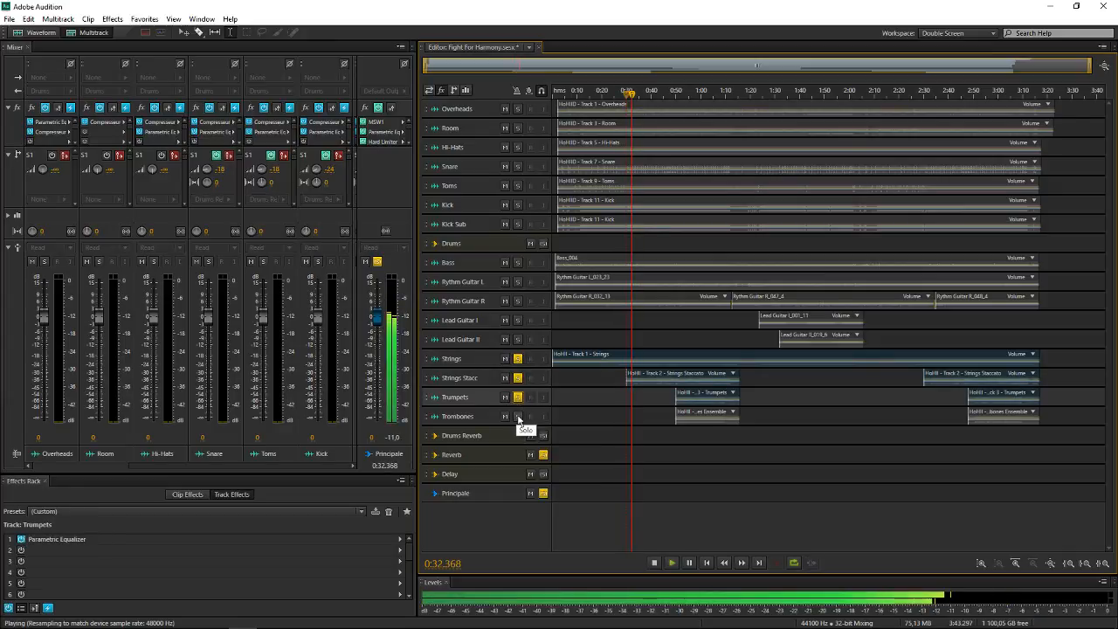
Play the soloed orchestral tracks from 0:50, stop playback, and clear every solo through the Principale track
{"action": "left_click", "coordinate": [675, 438]}
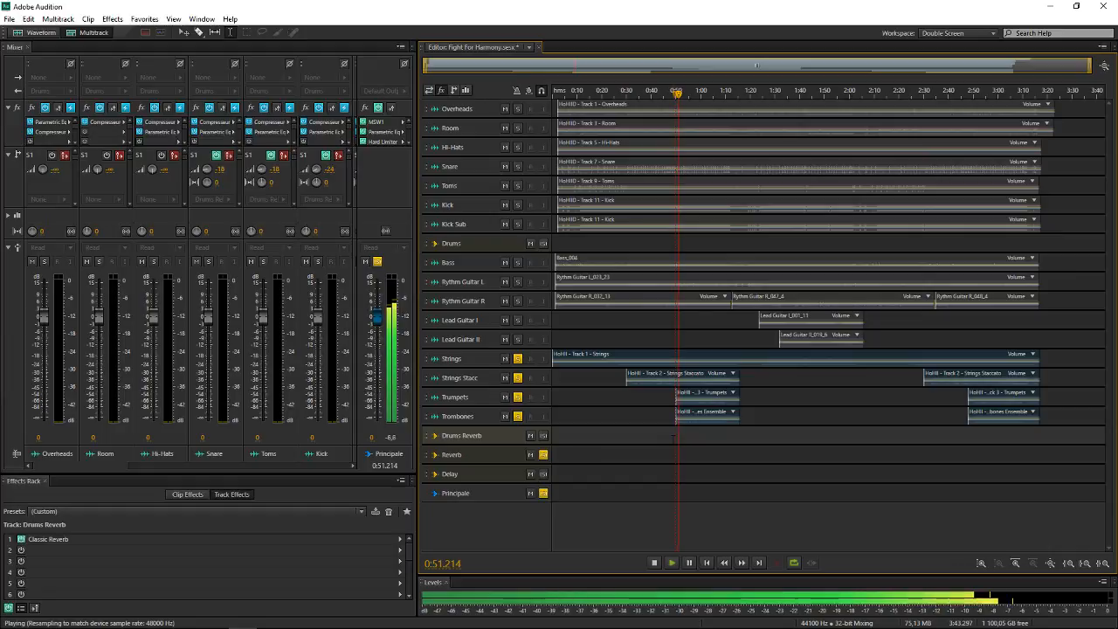
{"action": "key", "text": "space"}
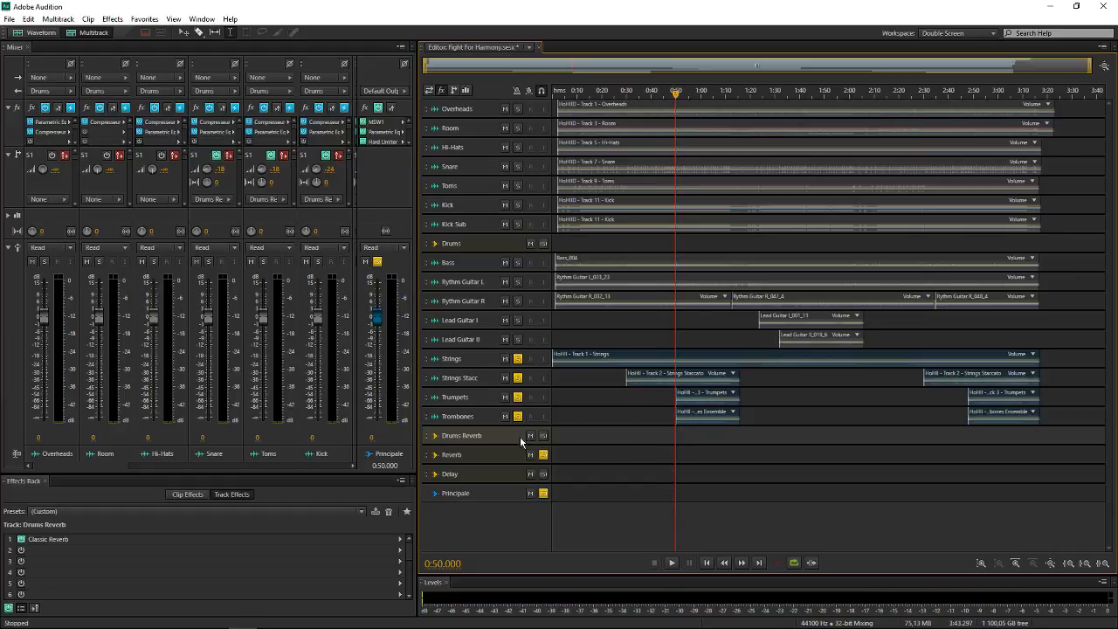
{"action": "left_click", "coordinate": [543, 493]}
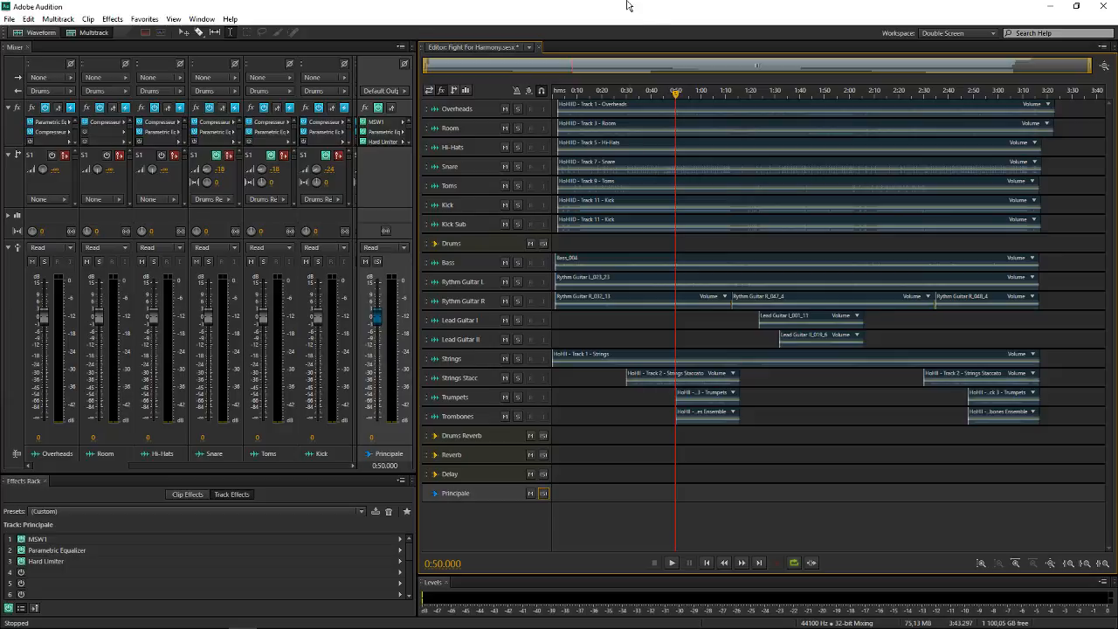
Solo the Strings, Strings Stacc, Trumpets and Trombones tracks again with playback stopped
{"action": "left_click", "coordinate": [517, 358]}
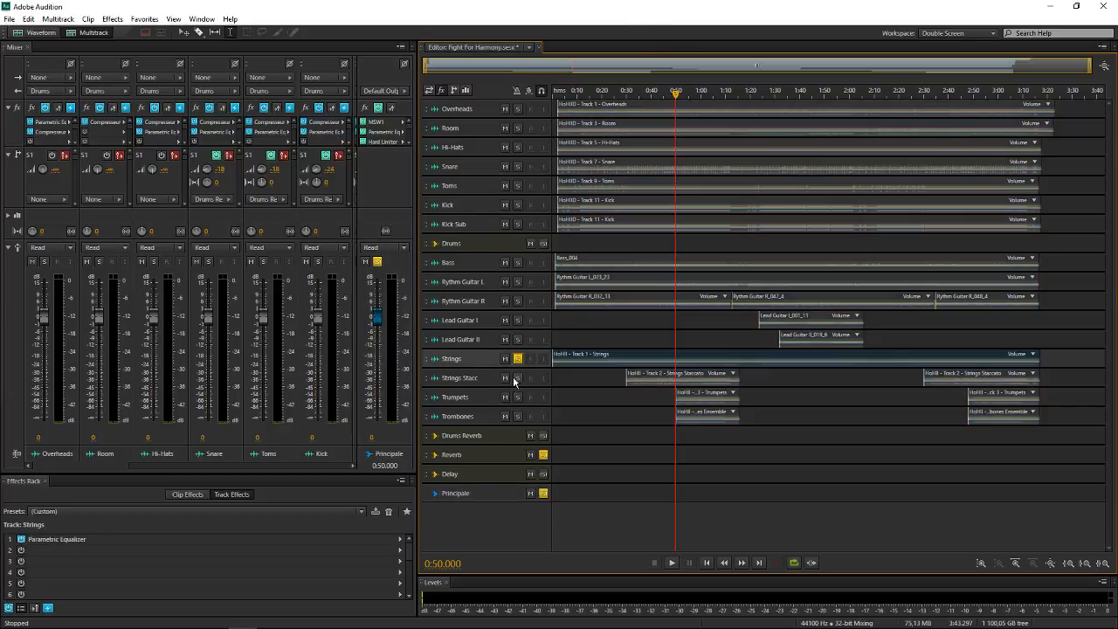
{"action": "left_click", "coordinate": [517, 378]}
{"action": "left_click", "coordinate": [517, 397]}
{"action": "left_click", "coordinate": [519, 416]}
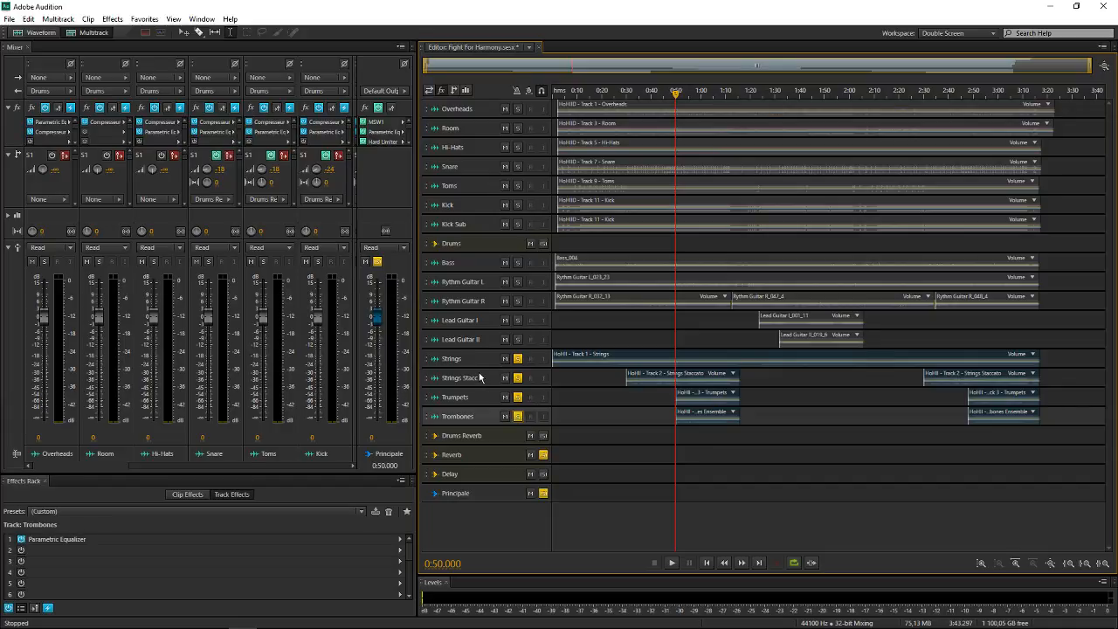
Play the soloed orchestral tracks from 0:30, switch the Strings Stacc solo off and back on to compare, and stop playback
{"action": "scroll", "coordinate": [481, 377], "scroll_direction": "up", "scroll_amount": 3}
{"action": "left_click", "coordinate": [624, 454]}
{"action": "key", "text": "space"}
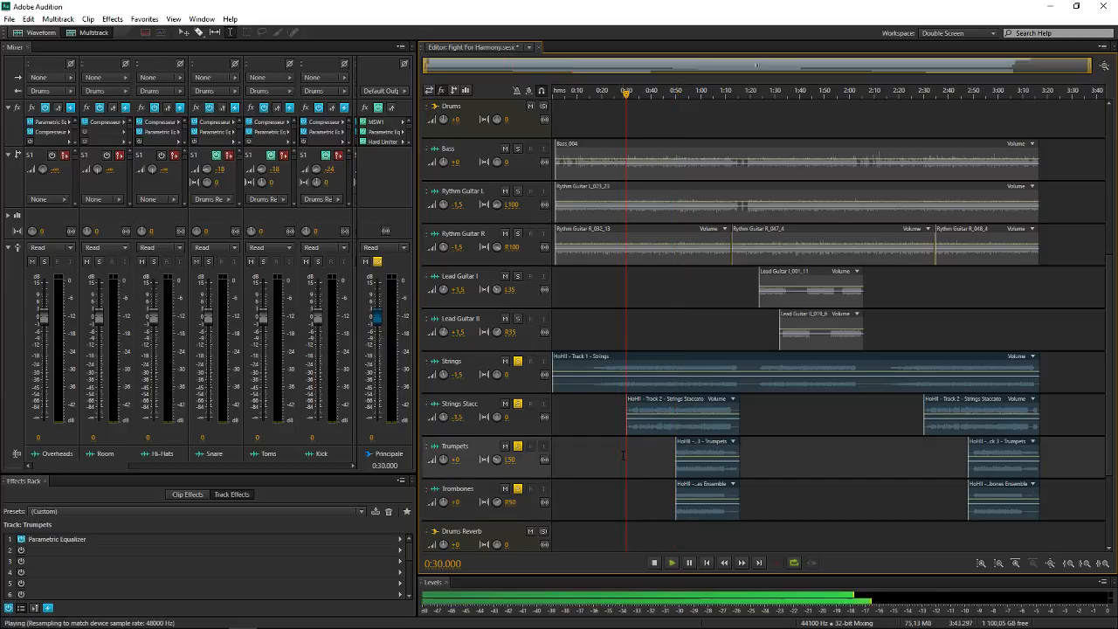
{"action": "left_click", "coordinate": [519, 403]}
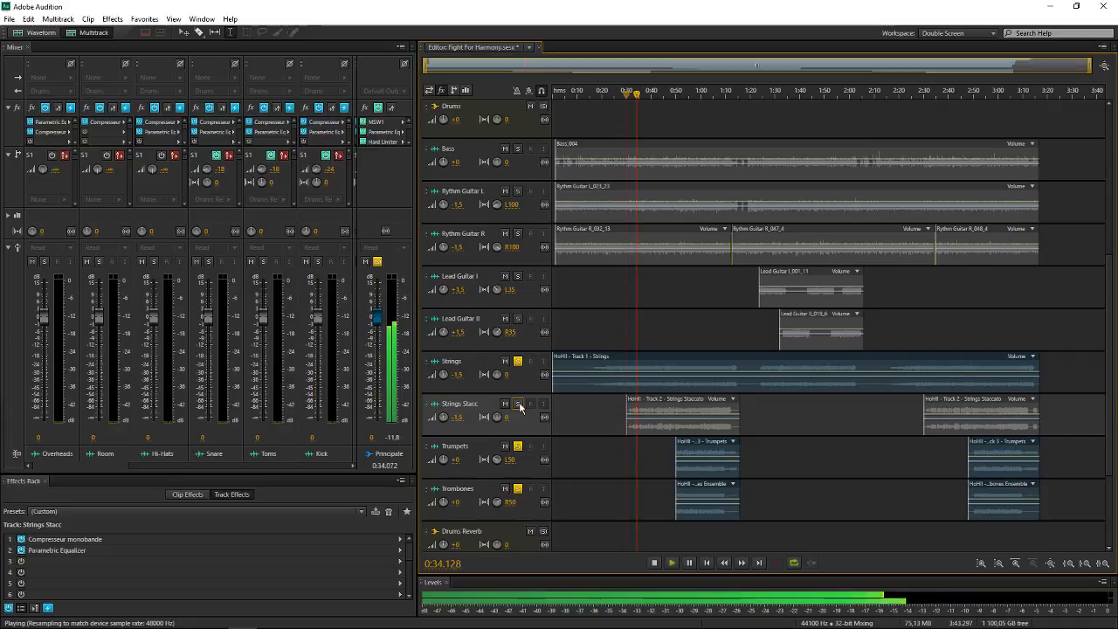
{"action": "left_click", "coordinate": [518, 404]}
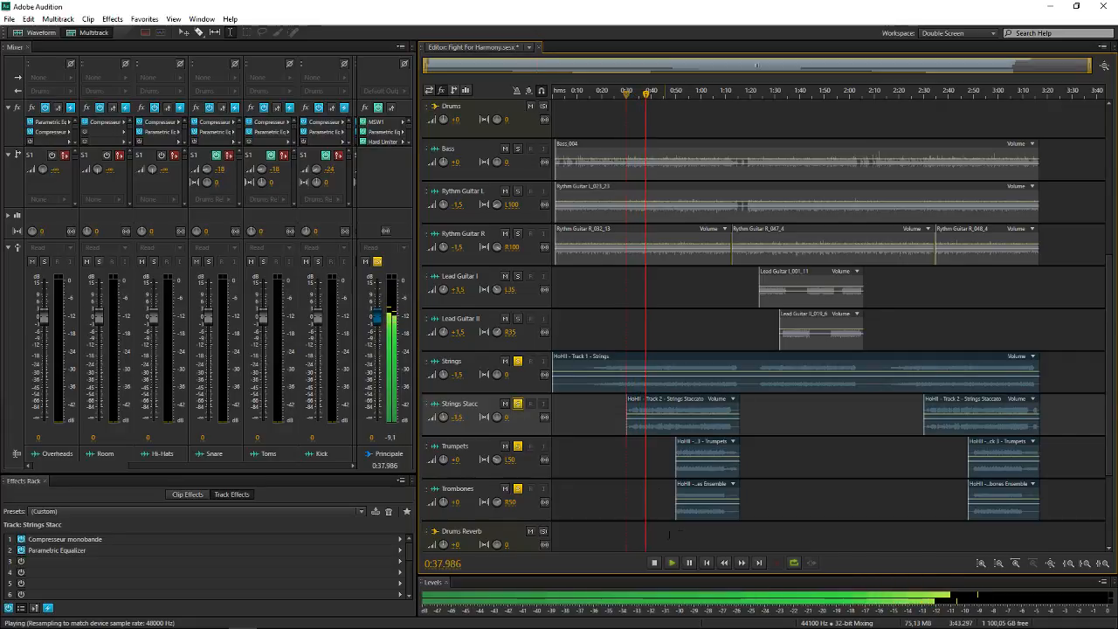
{"action": "key", "text": "space"}
{"action": "key", "text": "space"}
Play from about 0:52 while unsoloing Strings Stacc and Strings to hear only the brass, stop playback, and solo both string tracks again
{"action": "left_click", "coordinate": [518, 403]}
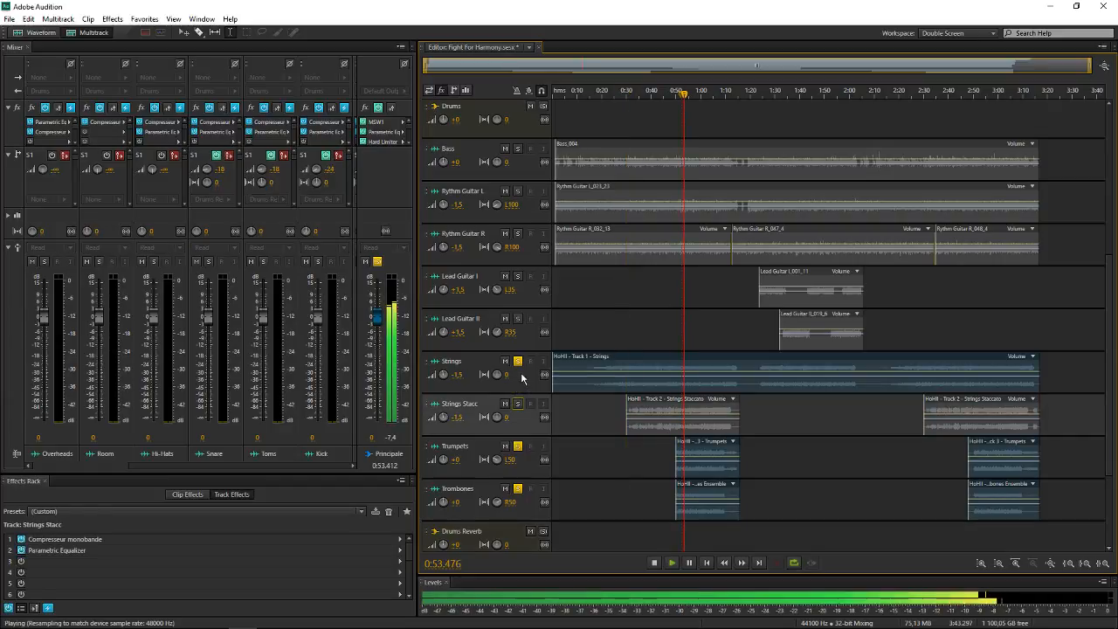
{"action": "left_click", "coordinate": [518, 361]}
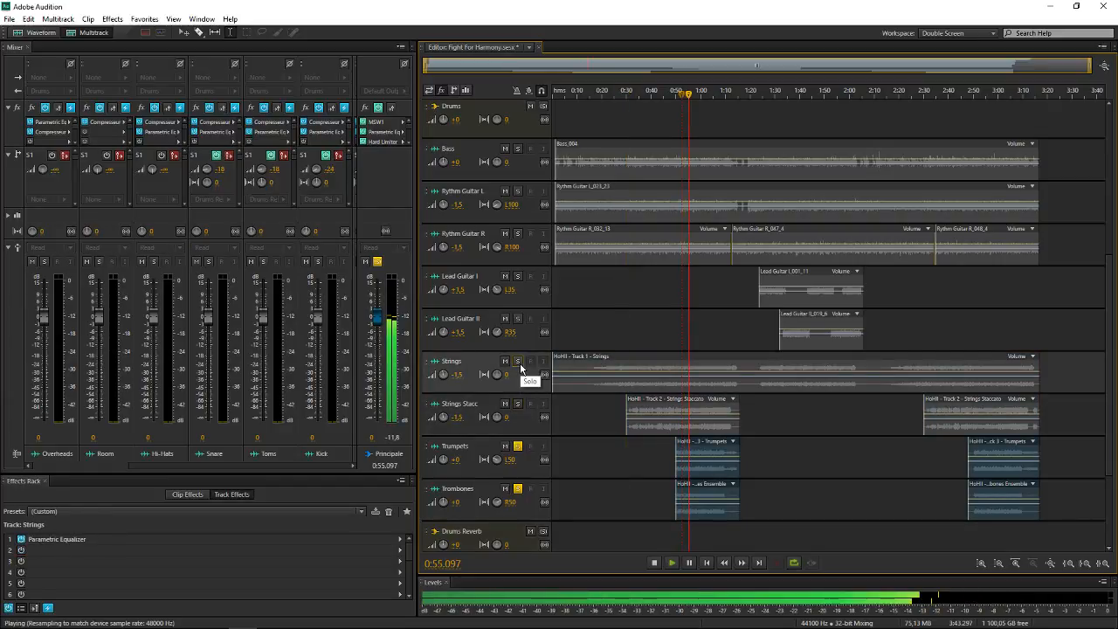
{"action": "key", "text": "space"}
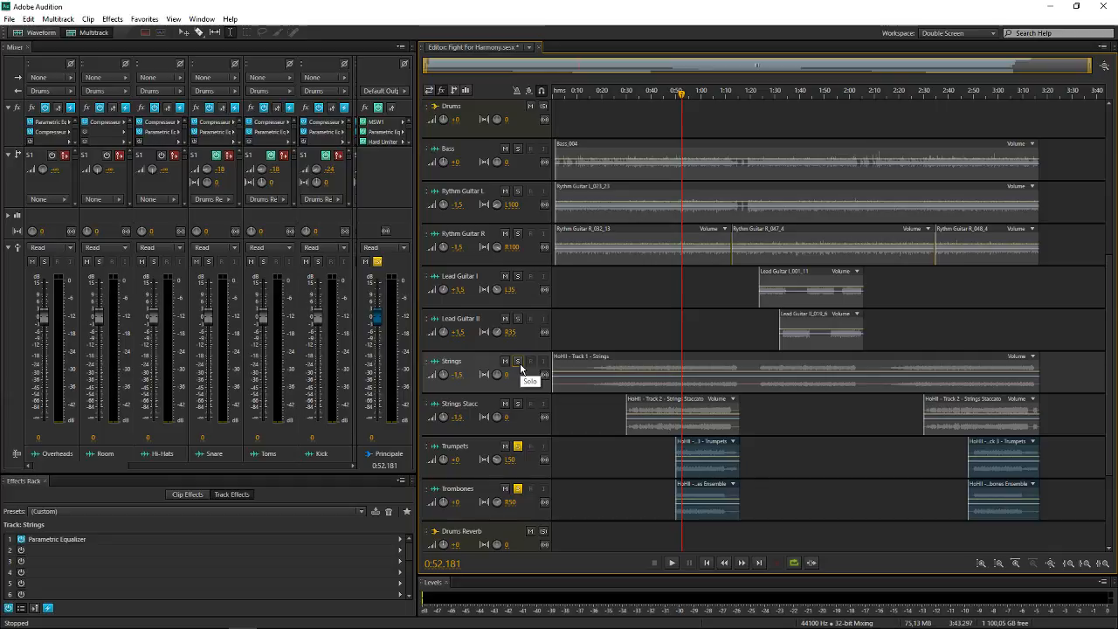
{"action": "left_click", "coordinate": [521, 405]}
{"action": "left_click", "coordinate": [518, 361]}
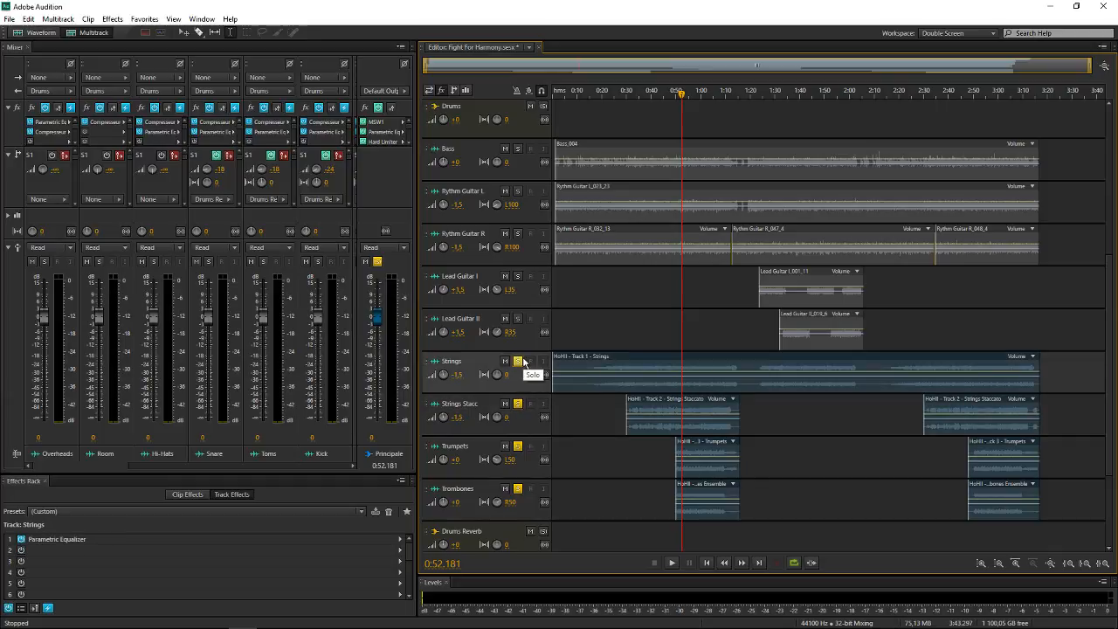
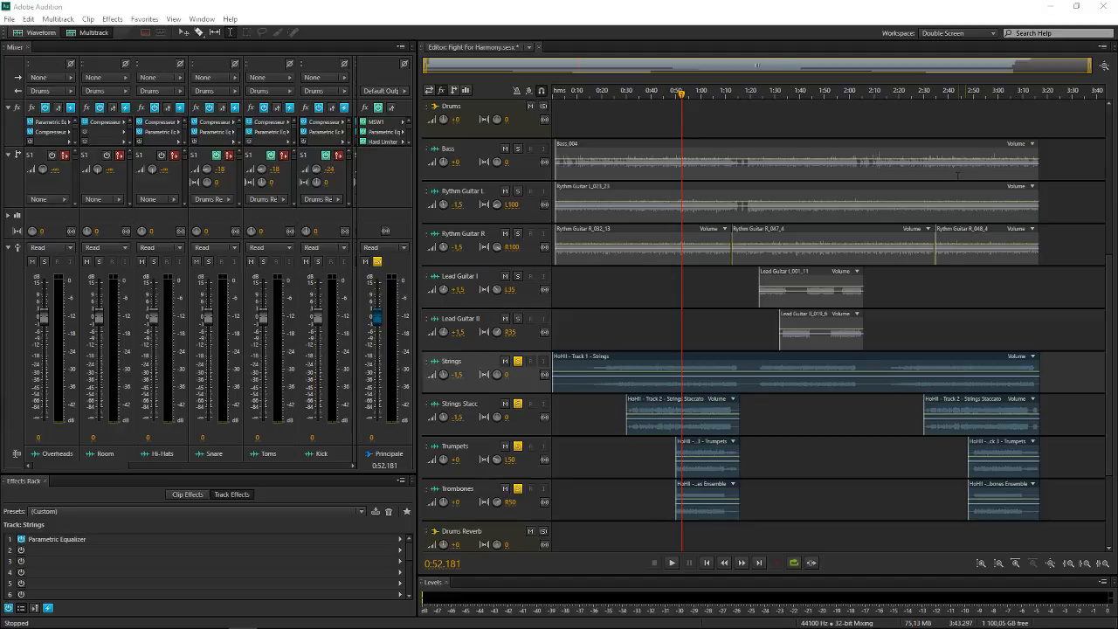
Close the Fight For Harmony session and save its changes
{"action": "mouse_move", "coordinate": [187, 618]}
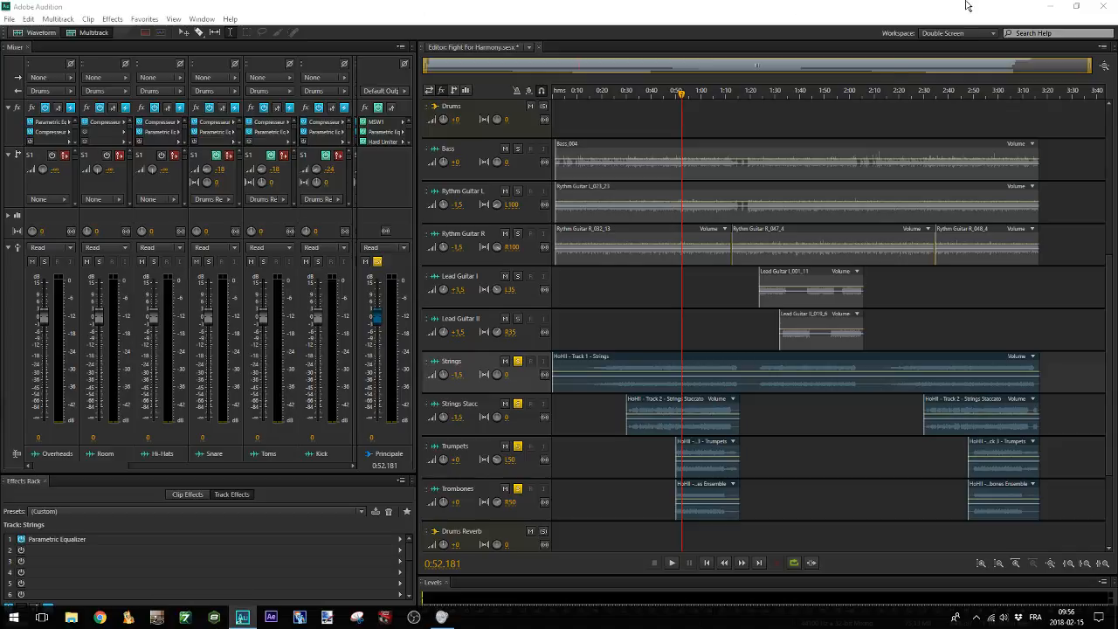
{"action": "left_click", "coordinate": [10, 19]}
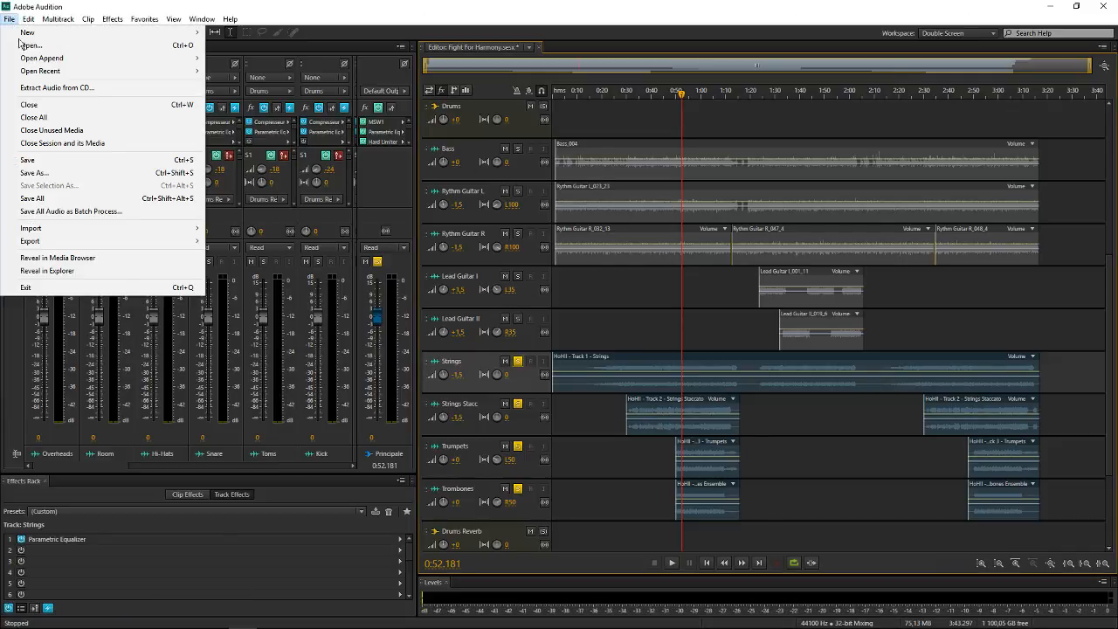
{"action": "left_click", "coordinate": [35, 104]}
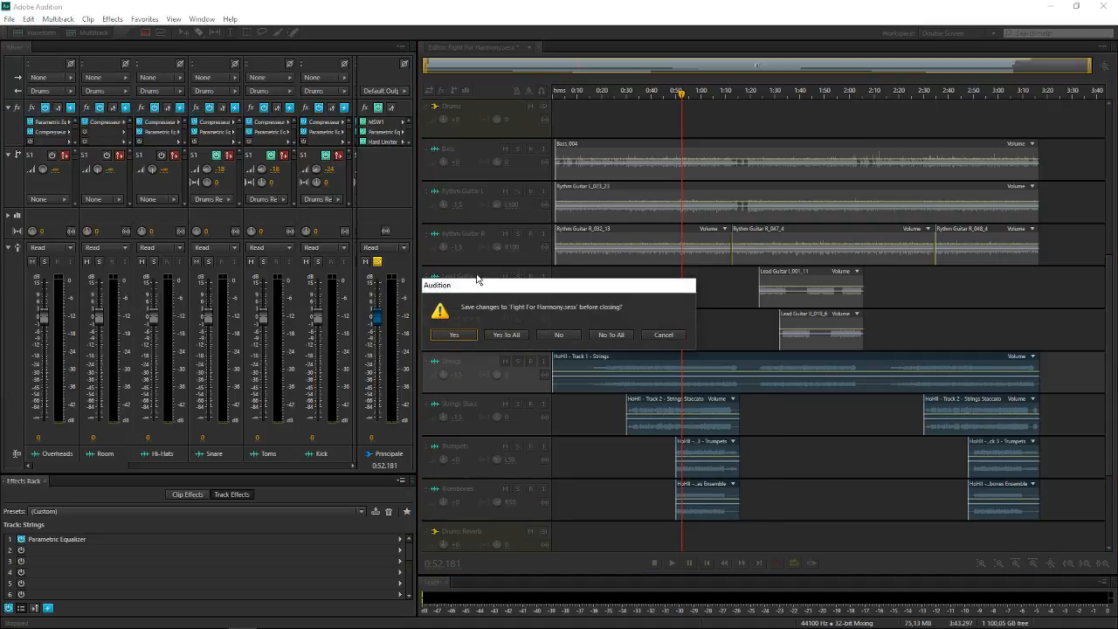
{"action": "left_click", "coordinate": [444, 331]}
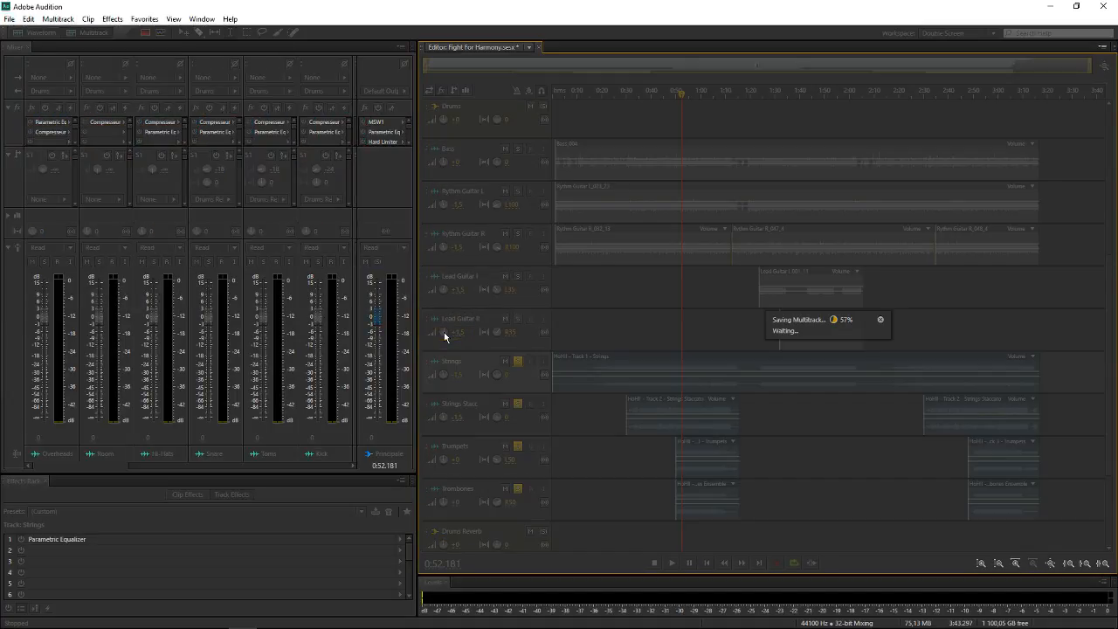
Open the file TGP - Track 5 - Synth Lead.mp3 from the The Glass Prison folder
{"action": "left_click", "coordinate": [9, 19]}
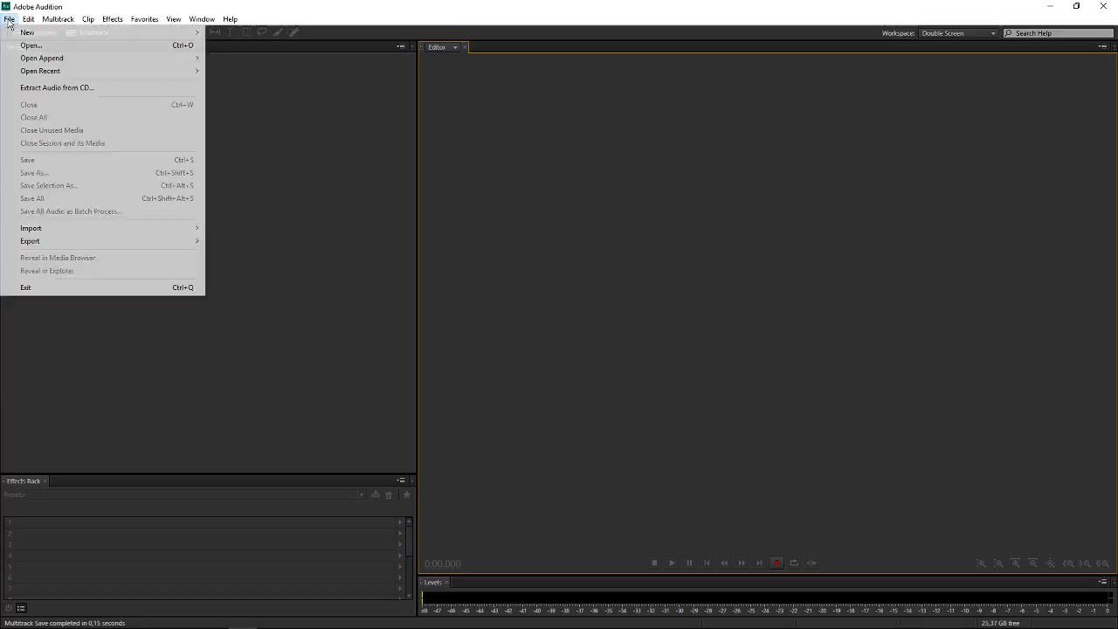
{"action": "left_click", "coordinate": [53, 46]}
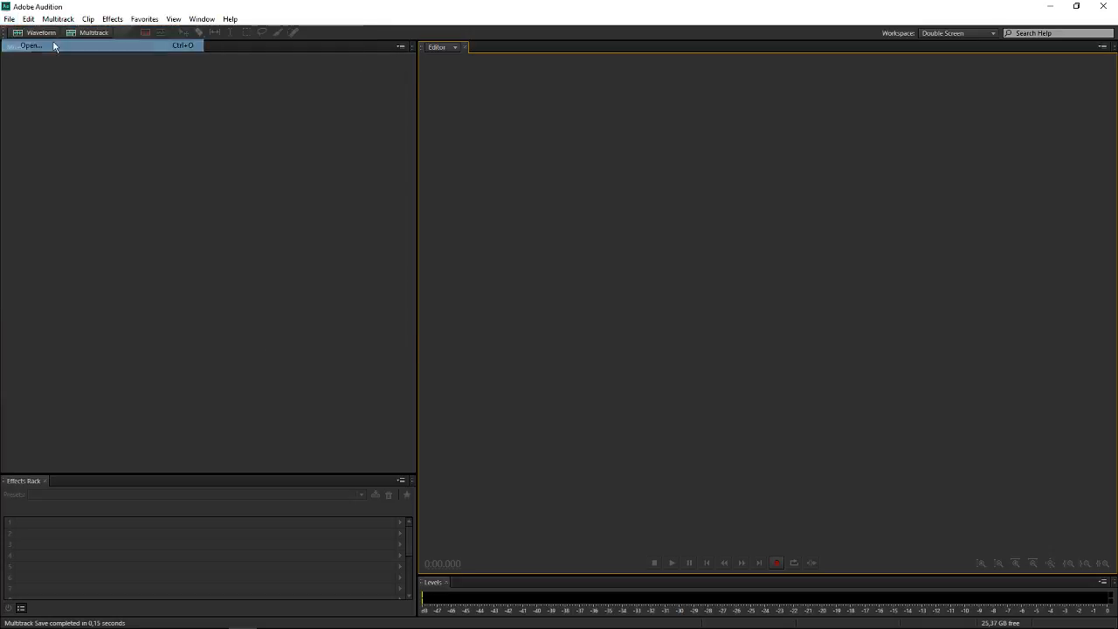
{"action": "scroll", "coordinate": [54, 214], "scroll_direction": "down", "scroll_amount": 5}
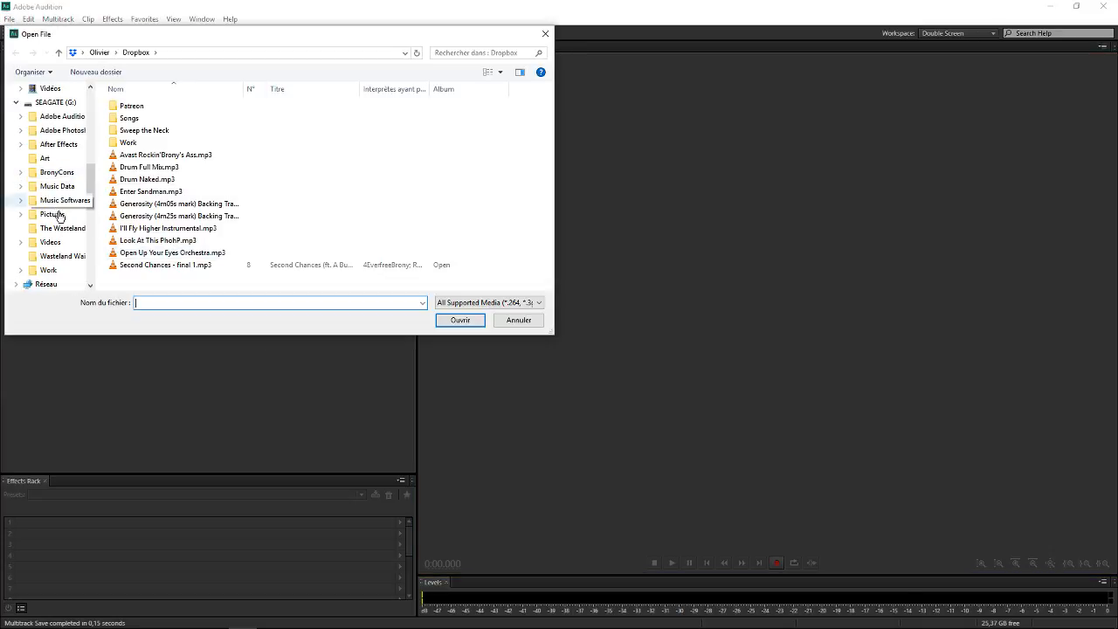
{"action": "scroll", "coordinate": [48, 201], "scroll_direction": "up", "scroll_amount": 6}
{"action": "left_click", "coordinate": [57, 130]}
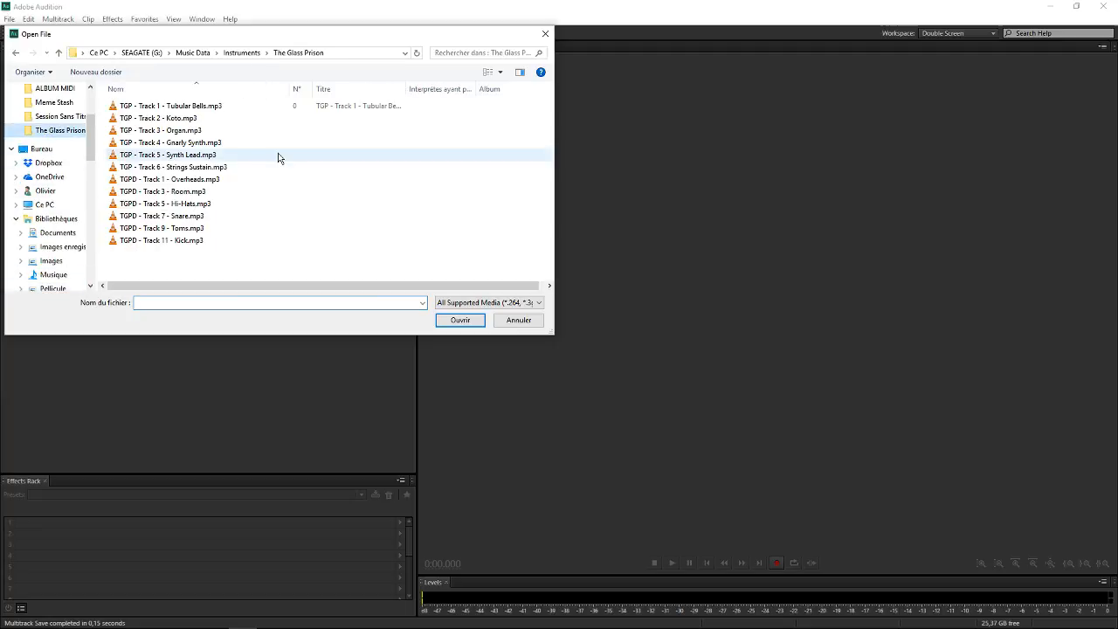
{"action": "double_click", "coordinate": [244, 154]}
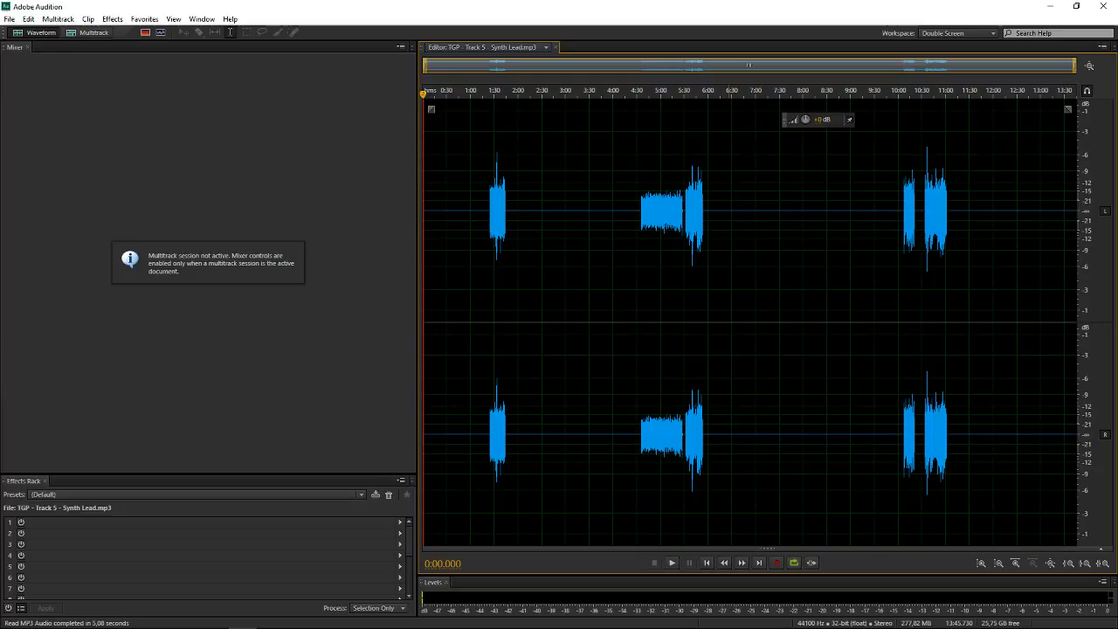
Play the first synth lead section from about 1:24 and stop playback
{"action": "scroll", "coordinate": [731, 262], "scroll_direction": "up", "scroll_amount": 2}
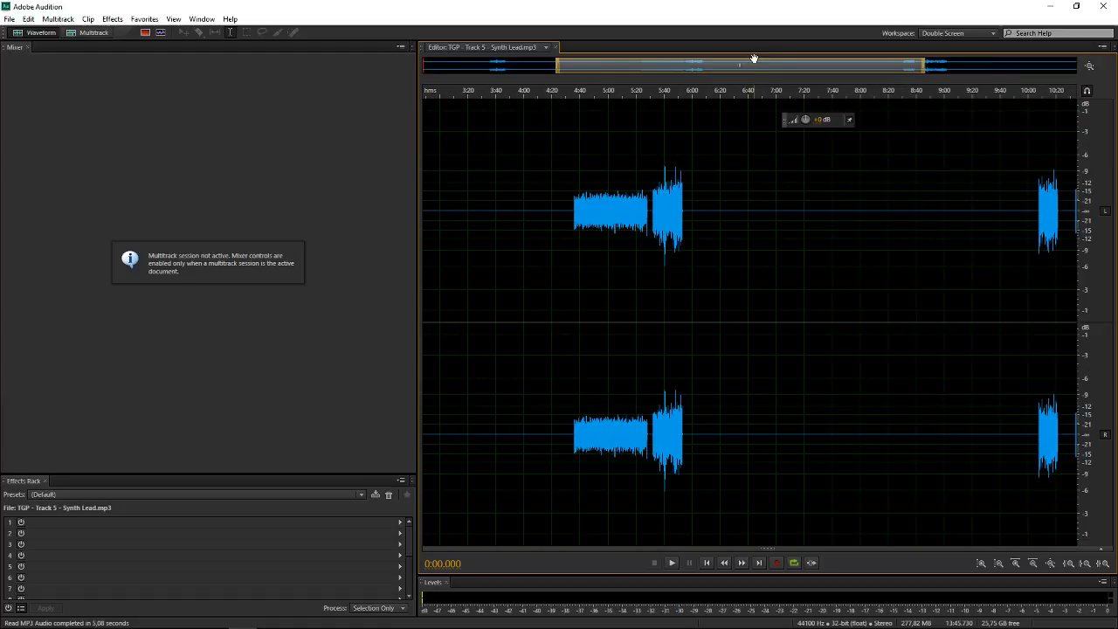
{"action": "left_click_drag", "start_coordinate": [755, 60], "coordinate": [459, 61]}
{"action": "left_click", "coordinate": [542, 220]}
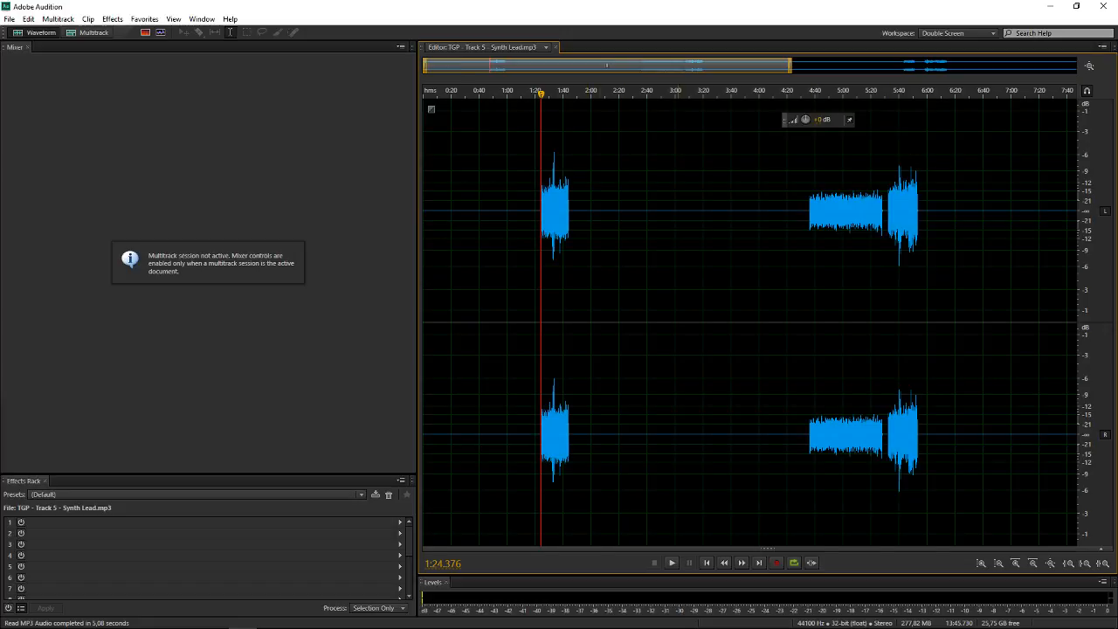
{"action": "scroll", "coordinate": [677, 158], "scroll_direction": "up", "scroll_amount": 1}
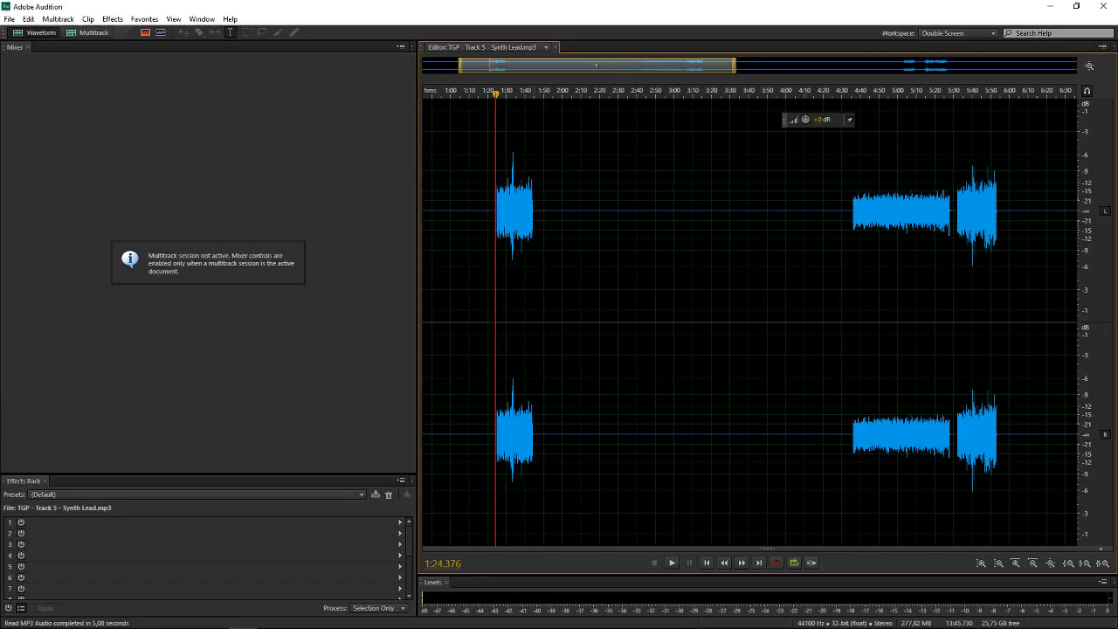
{"action": "key", "text": "space"}
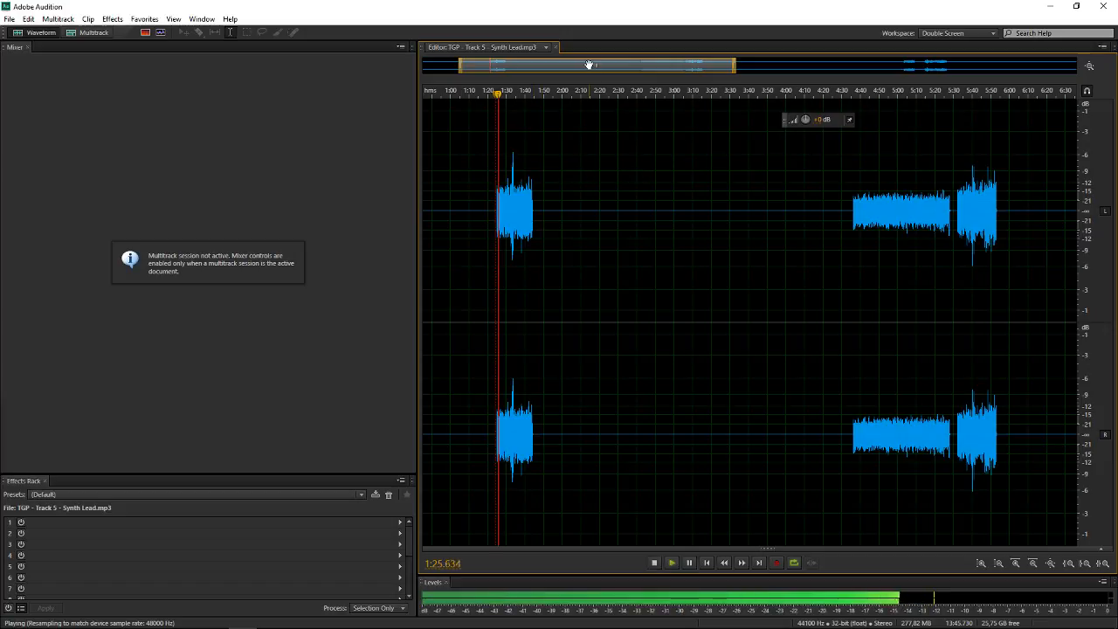
{"action": "left_click_drag", "start_coordinate": [589, 65], "coordinate": [842, 61]}
{"action": "scroll", "coordinate": [635, 67], "scroll_direction": "down", "scroll_amount": 2}
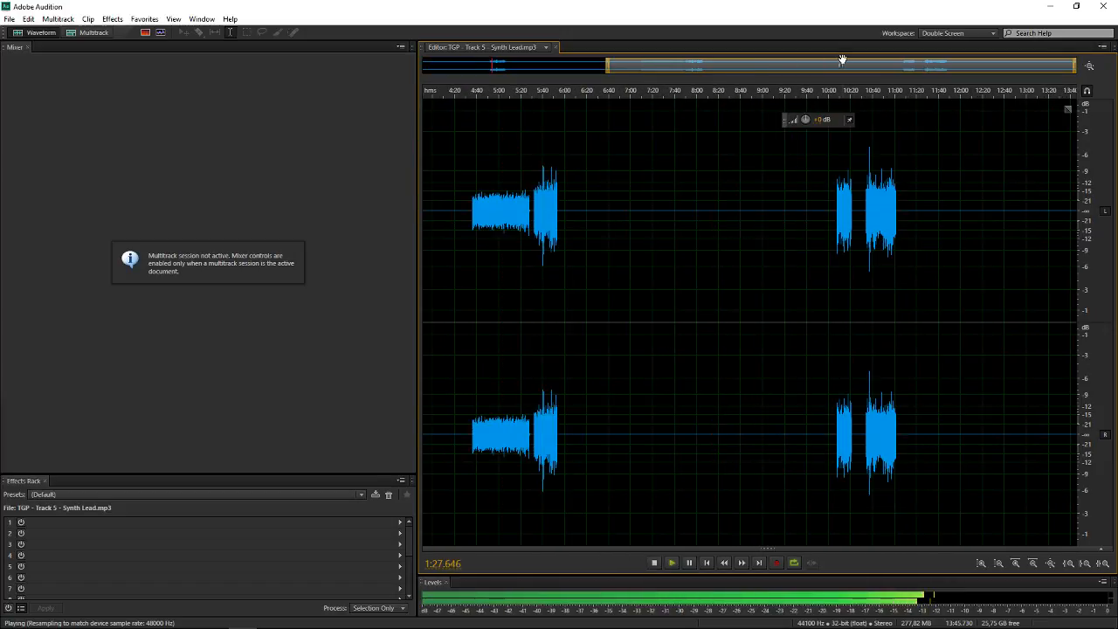
{"action": "scroll", "coordinate": [811, 67], "scroll_direction": "down", "scroll_amount": 2}
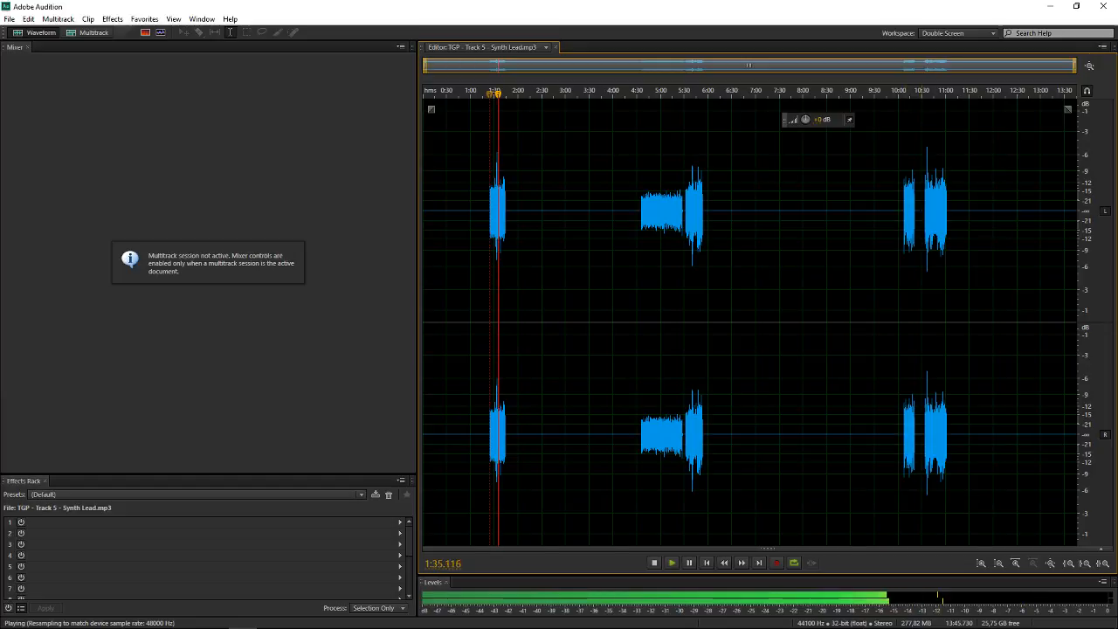
{"action": "key", "text": "space"}
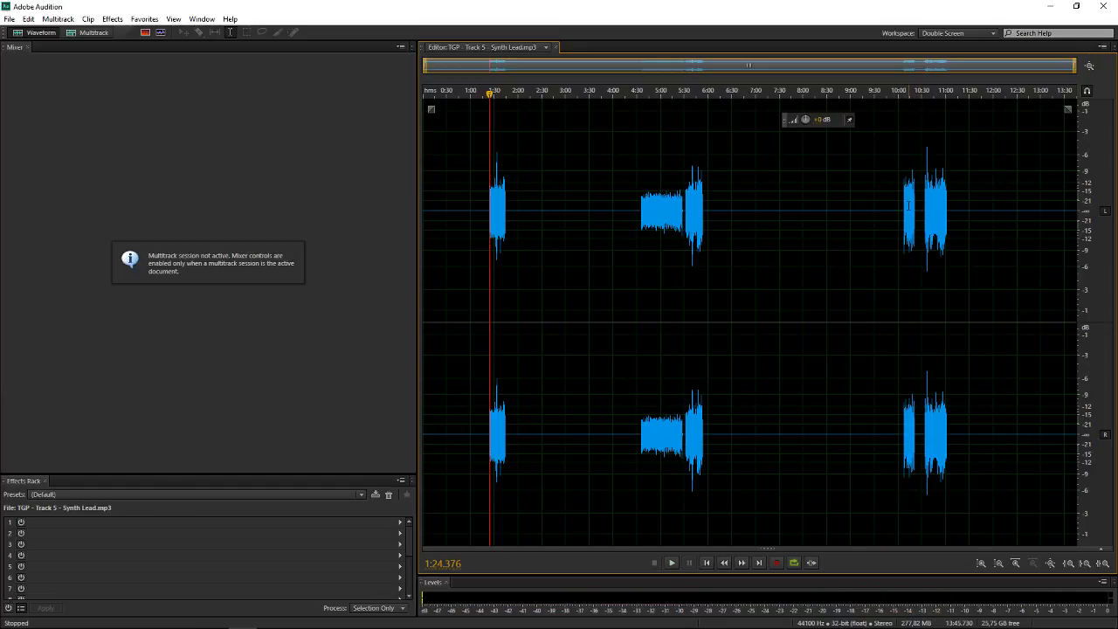
Play the synth lead section starting at about 10:08 and stop at its end
{"action": "left_click", "coordinate": [905, 202]}
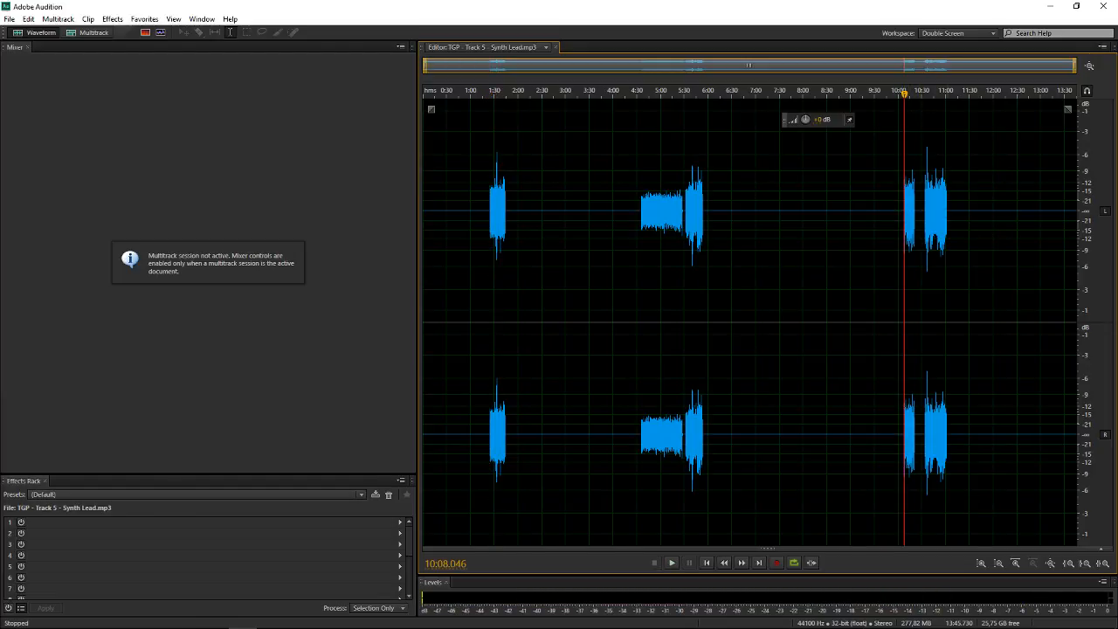
{"action": "key", "text": "space"}
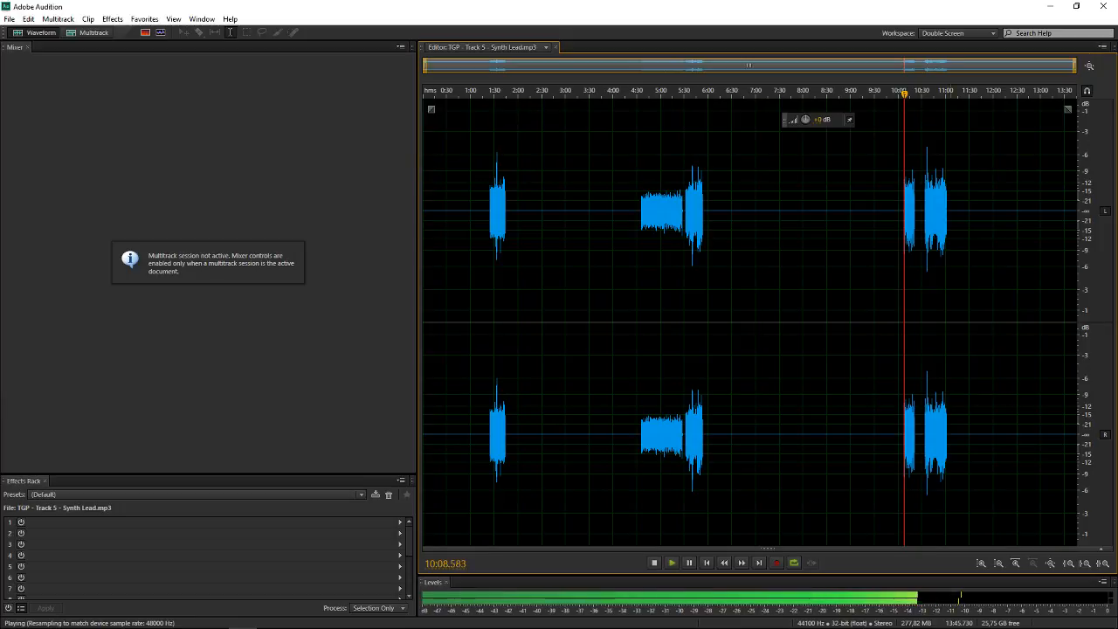
{"action": "scroll", "coordinate": [950, 210], "scroll_direction": "up", "scroll_amount": 7}
{"action": "scroll", "coordinate": [950, 210], "scroll_direction": "up", "scroll_amount": 2}
{"action": "scroll", "coordinate": [950, 209], "scroll_direction": "down", "scroll_amount": 4}
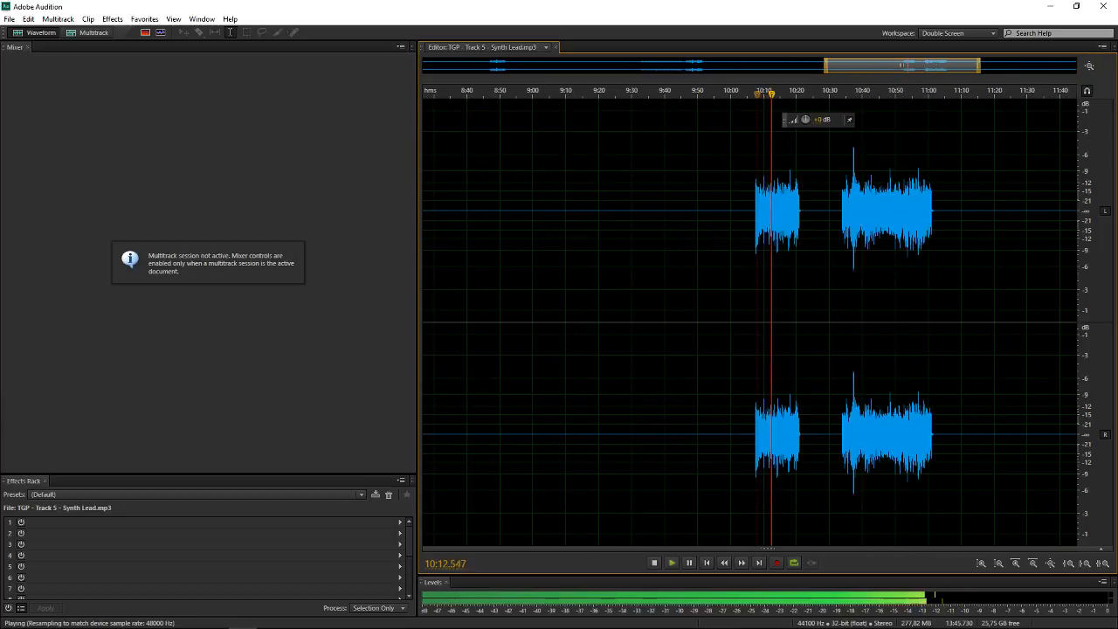
{"action": "scroll", "coordinate": [950, 210], "scroll_direction": "up", "scroll_amount": 2}
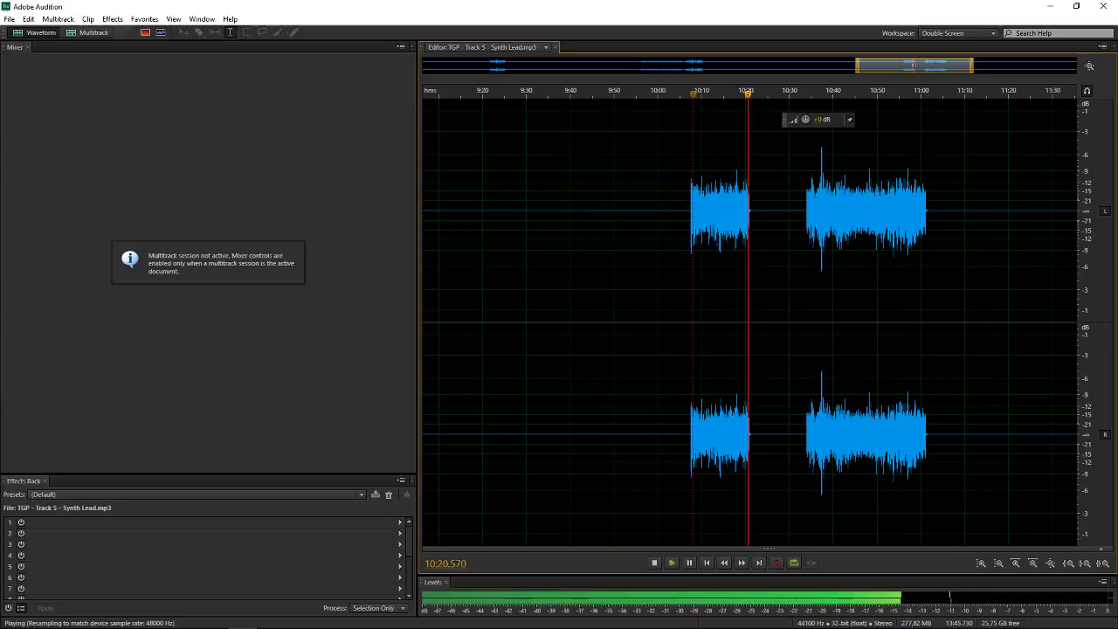
{"action": "key", "text": "space"}
Play the last synth lead section from about 10:33 and stop playback
{"action": "left_click", "coordinate": [805, 198]}
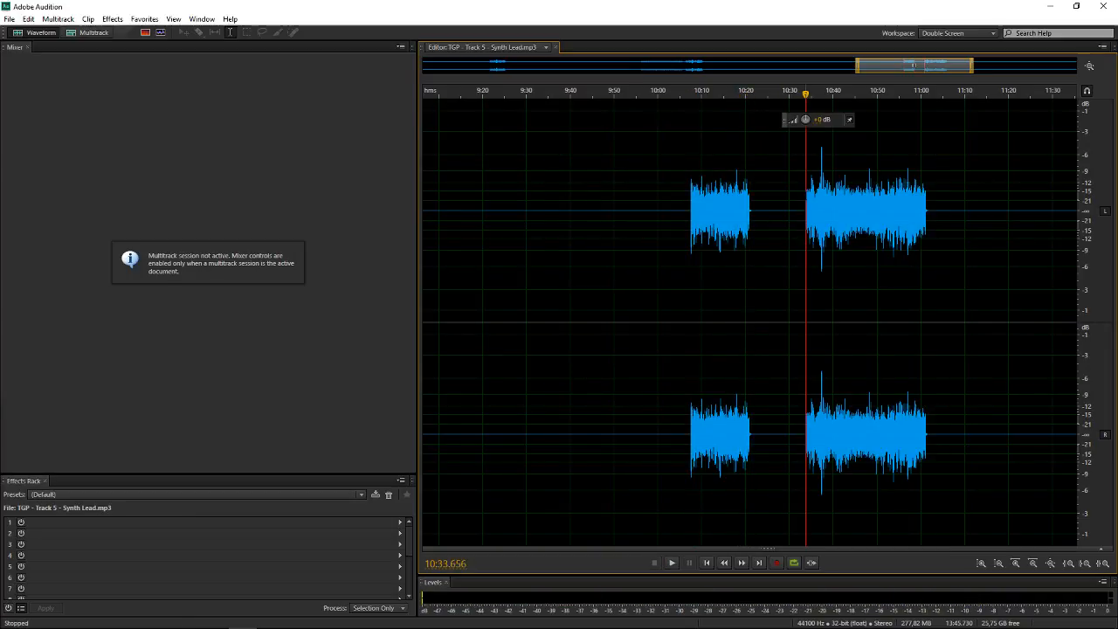
{"action": "key", "text": "space"}
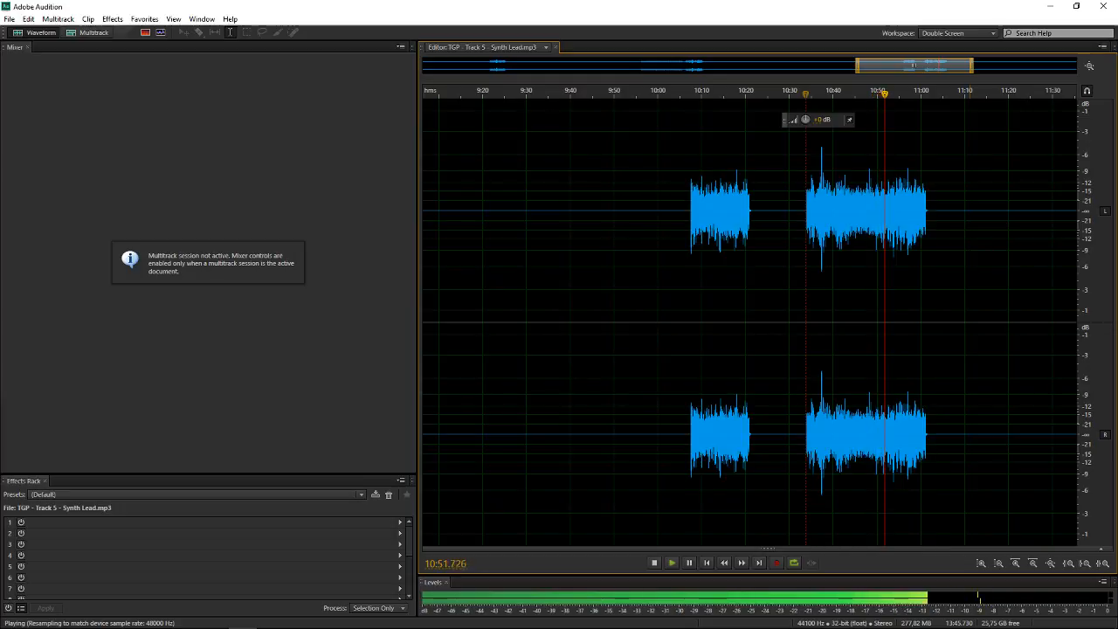
{"action": "key", "text": "space"}
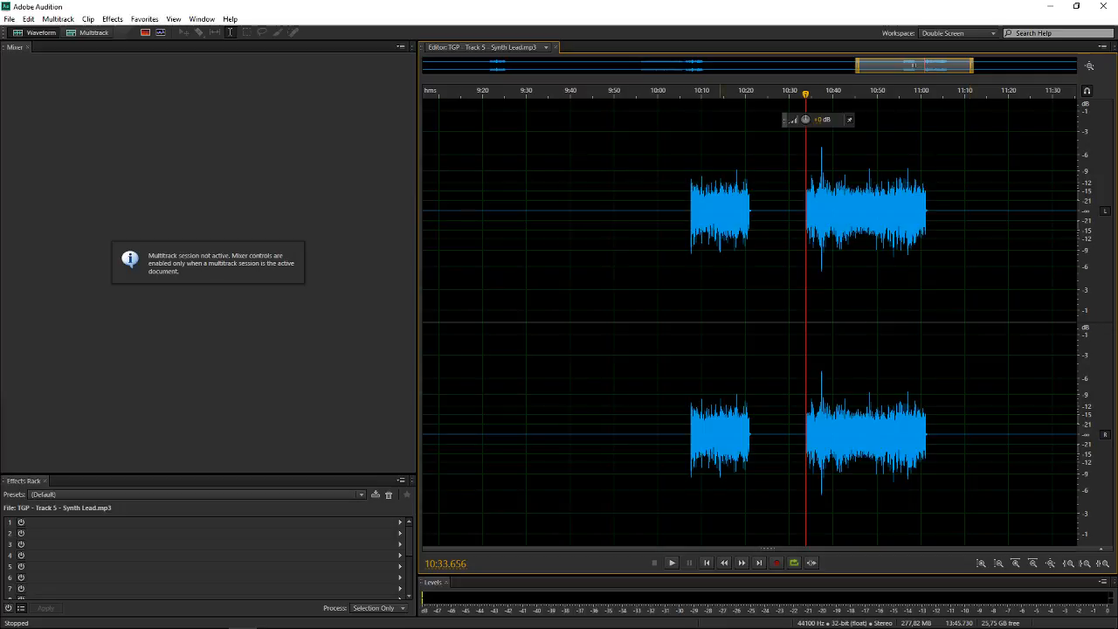
Show the full waveform and play the middle synth lead section from about 5:37
{"action": "key", "text": "backslash"}
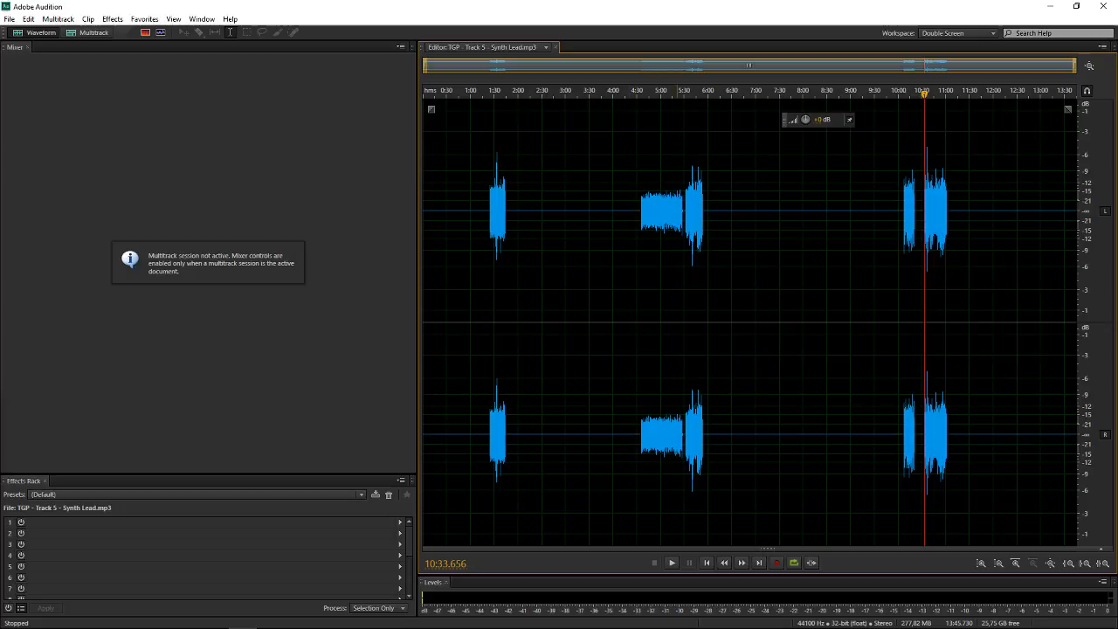
{"action": "scroll", "coordinate": [959, 262], "scroll_direction": "up", "scroll_amount": 6}
{"action": "scroll", "coordinate": [958, 262], "scroll_direction": "down", "scroll_amount": 6}
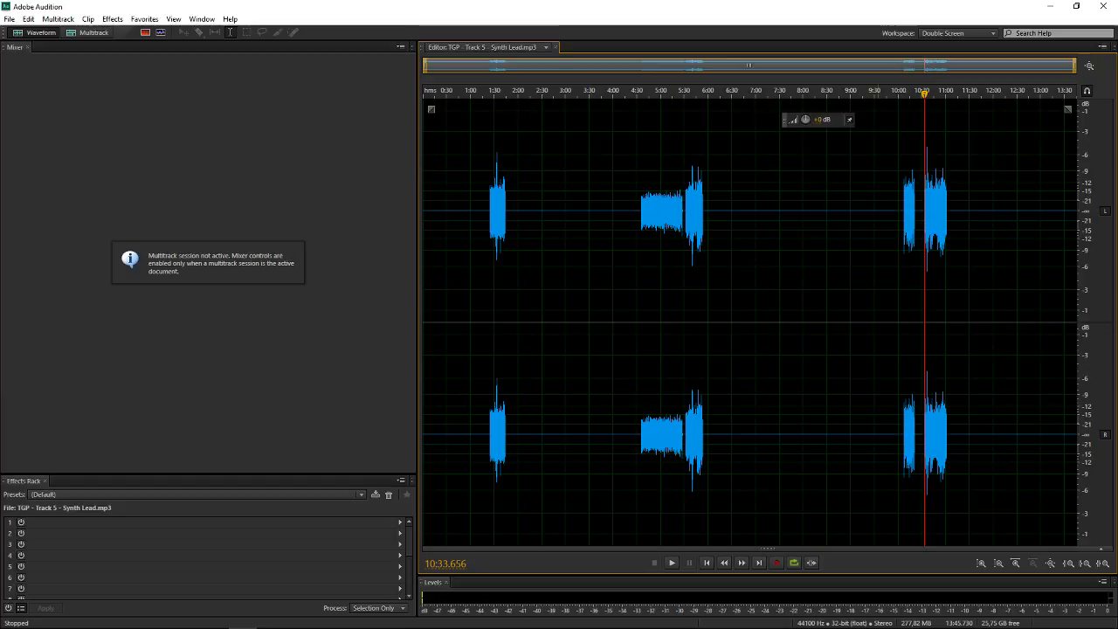
{"action": "scroll", "coordinate": [904, 228], "scroll_direction": "up", "scroll_amount": 6}
{"action": "left_click_drag", "start_coordinate": [926, 69], "coordinate": [965, 70]}
{"action": "scroll", "coordinate": [641, 262], "scroll_direction": "down", "scroll_amount": 3}
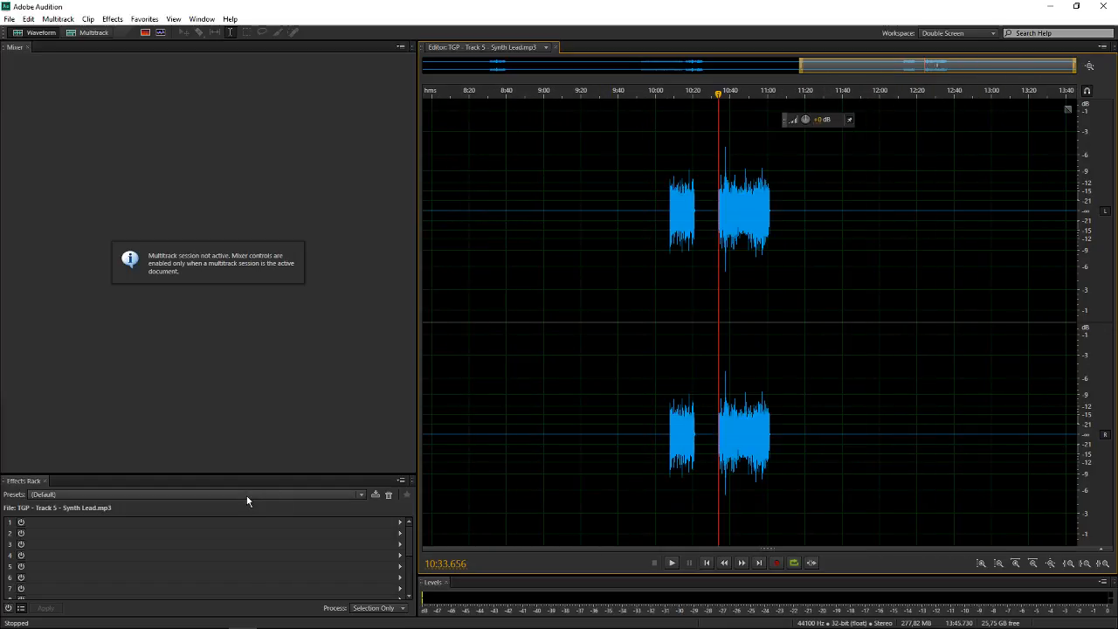
{"action": "scroll", "coordinate": [716, 322], "scroll_direction": "down", "scroll_amount": 3}
{"action": "left_click", "coordinate": [691, 91]}
{"action": "key", "text": "space"}
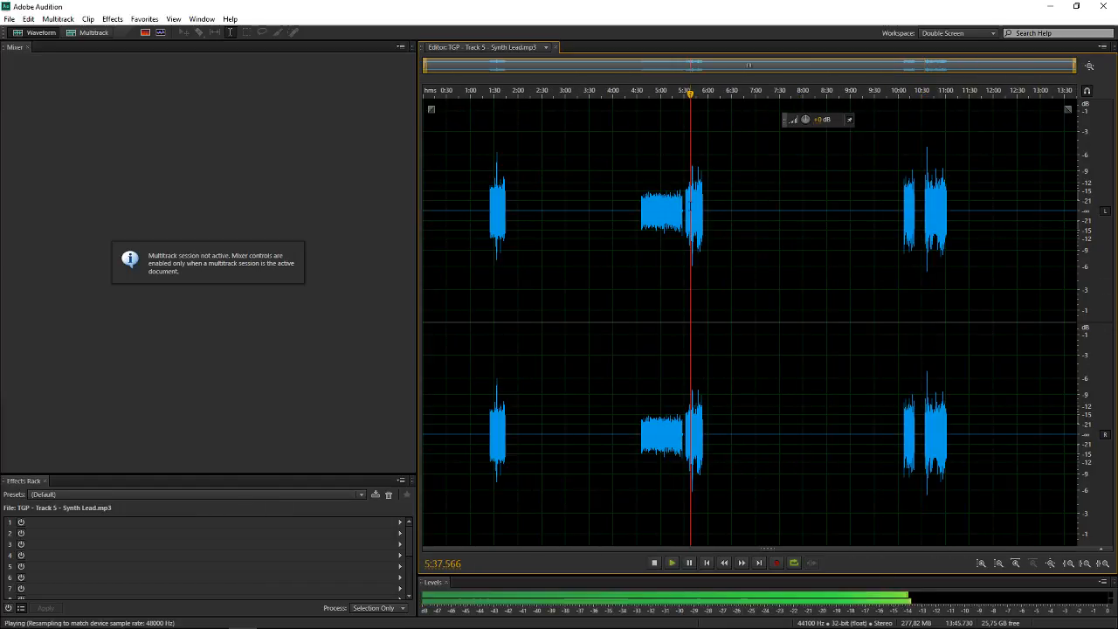
Load the Synth Lead preset into the effects rack of the synth lead file with playback stopped
{"action": "left_click", "coordinate": [165, 495]}
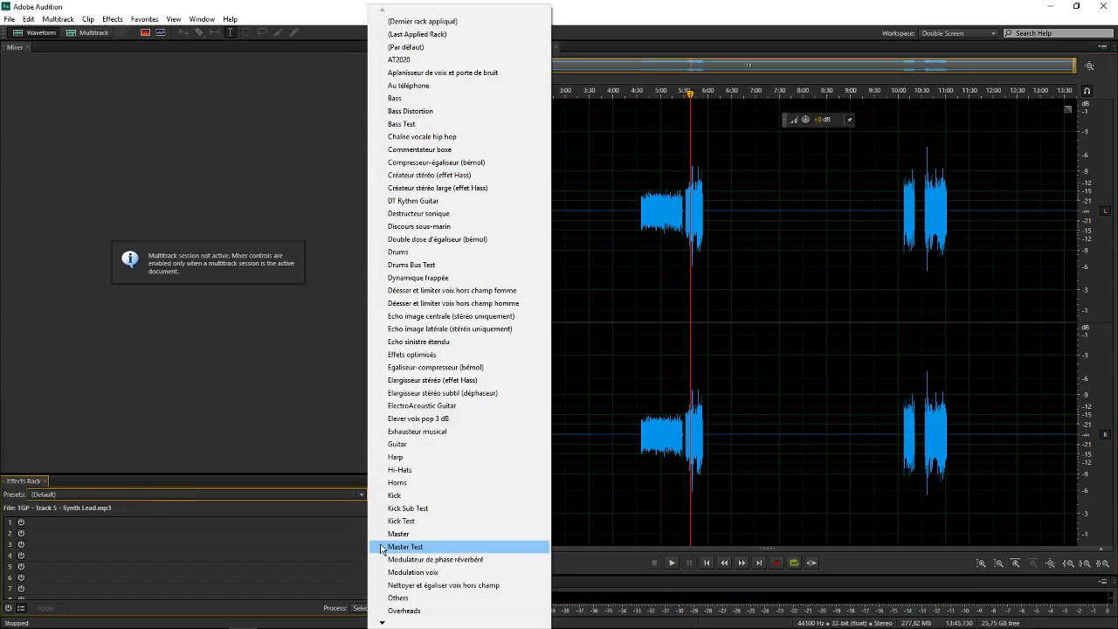
{"action": "key", "text": "s"}
{"action": "key", "text": "s"}
{"action": "key", "text": "s"}
{"action": "key", "text": "s"}
{"action": "key", "text": "s"}
{"action": "key", "text": "s"}
{"action": "key", "text": "s"}
{"action": "key", "text": "s"}
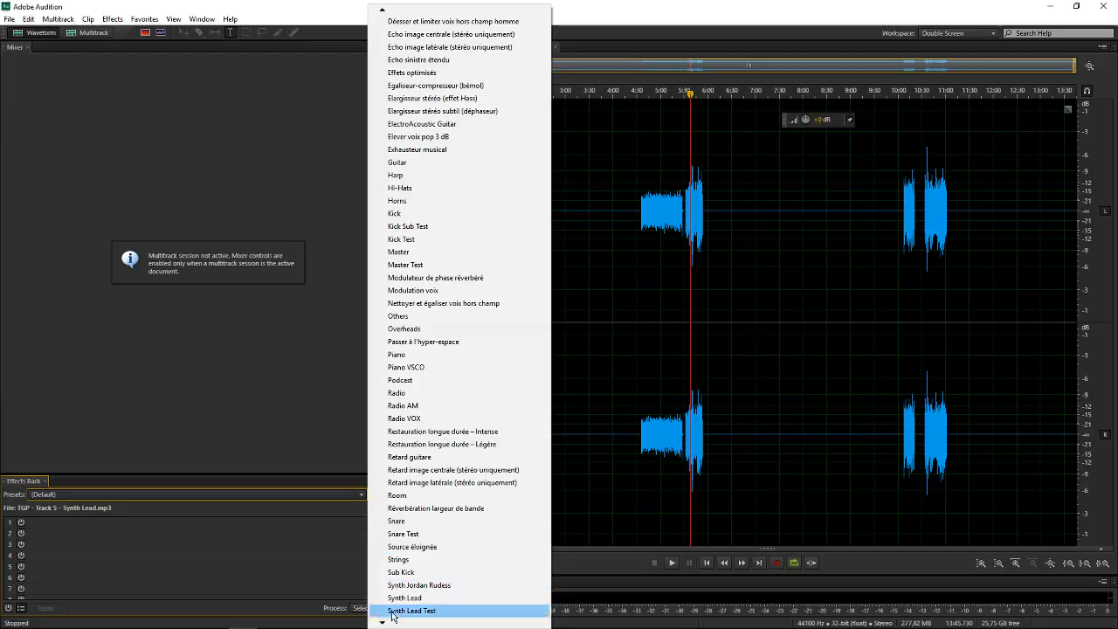
{"action": "left_click", "coordinate": [428, 598]}
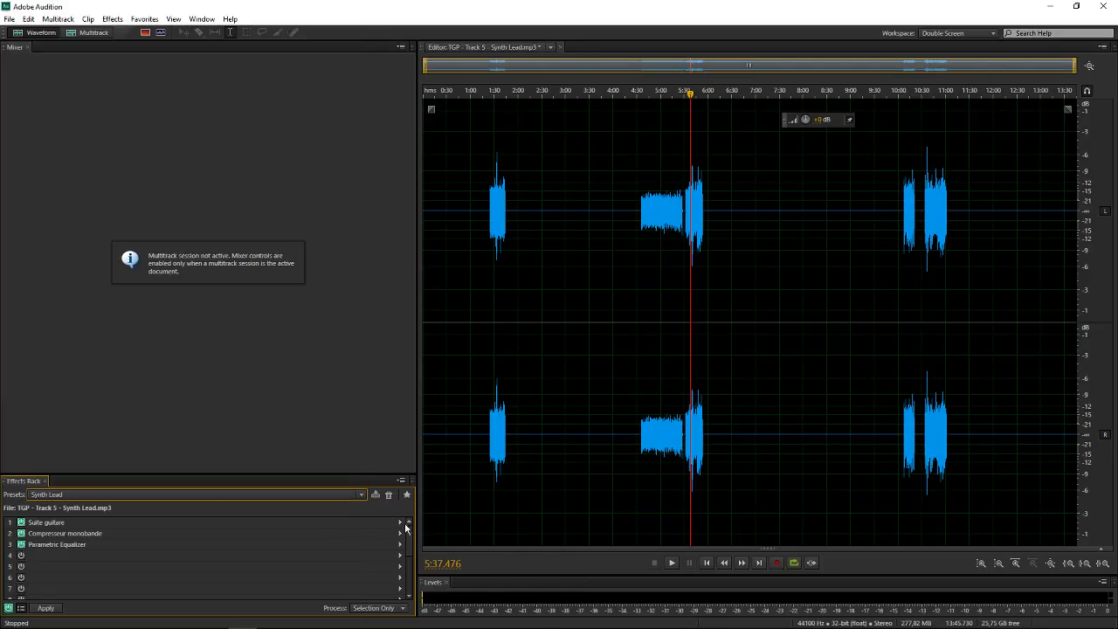
Replace the Suite guitare effect in rack slot 1 with Voxengo Amp Simulator and adjust its Highs level
{"action": "left_click", "coordinate": [401, 522]}
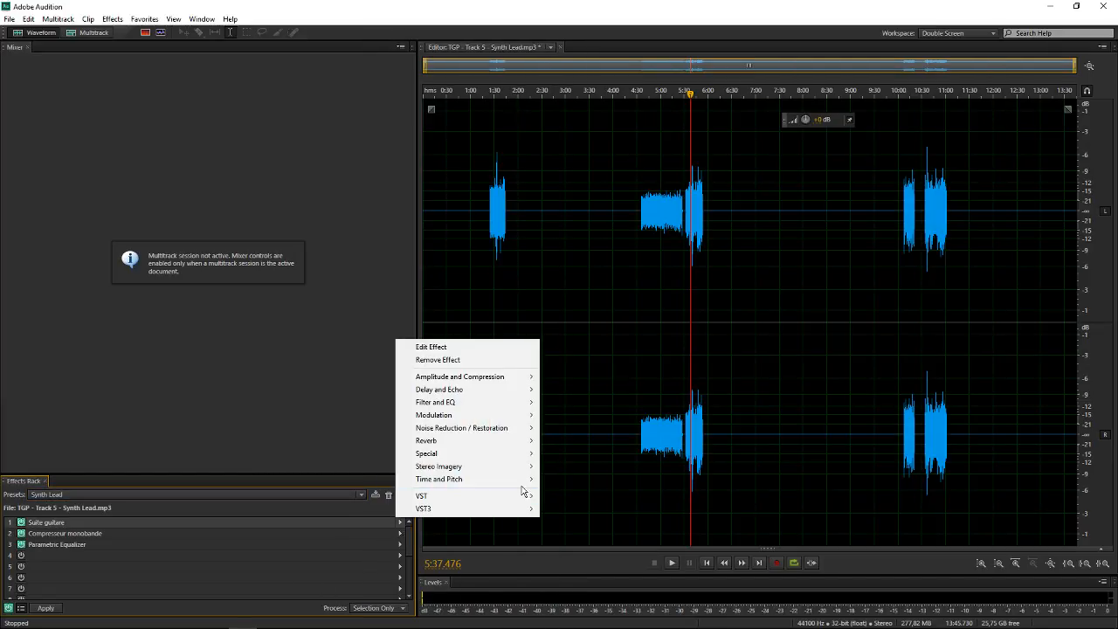
{"action": "mouse_move", "coordinate": [519, 495]}
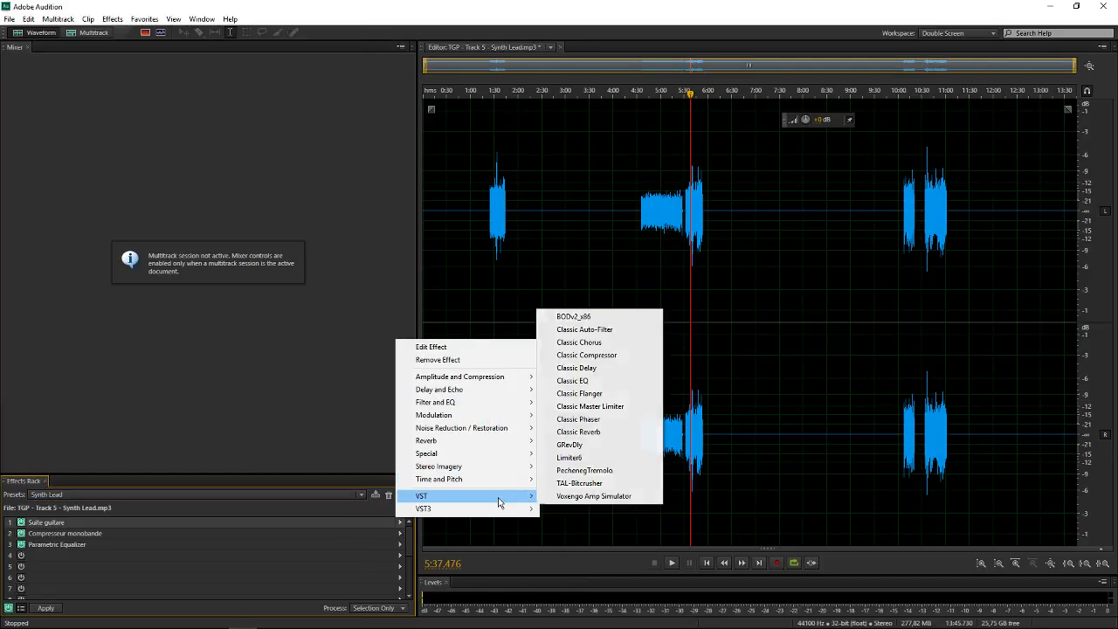
{"action": "left_click", "coordinate": [597, 496]}
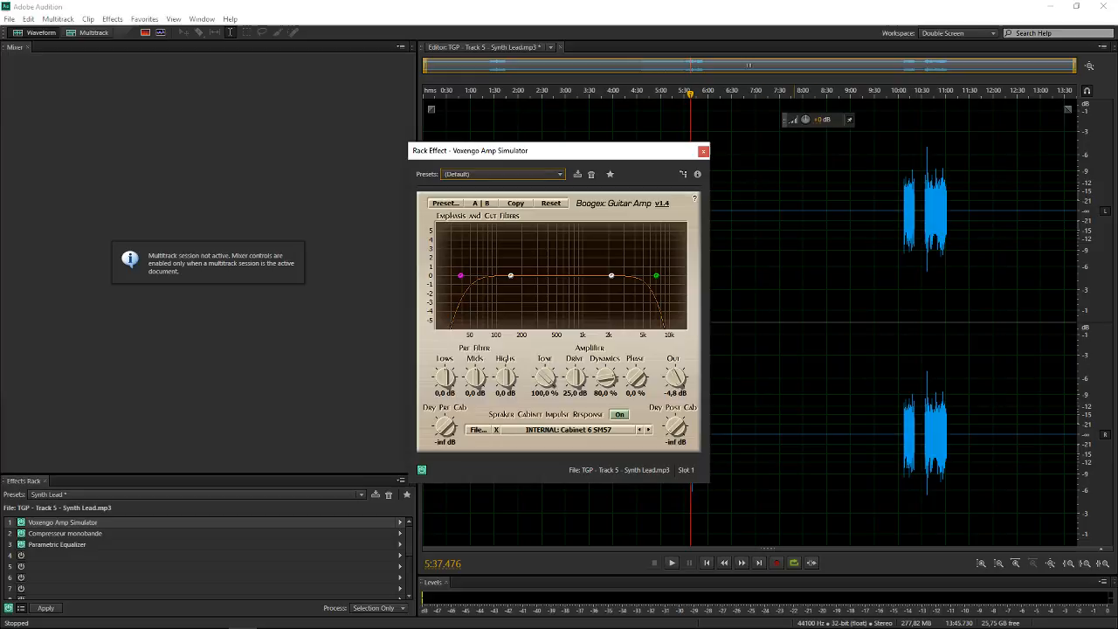
{"action": "left_click_drag", "start_coordinate": [508, 378], "coordinate": [507, 364]}
{"action": "left_click", "coordinate": [704, 152]}
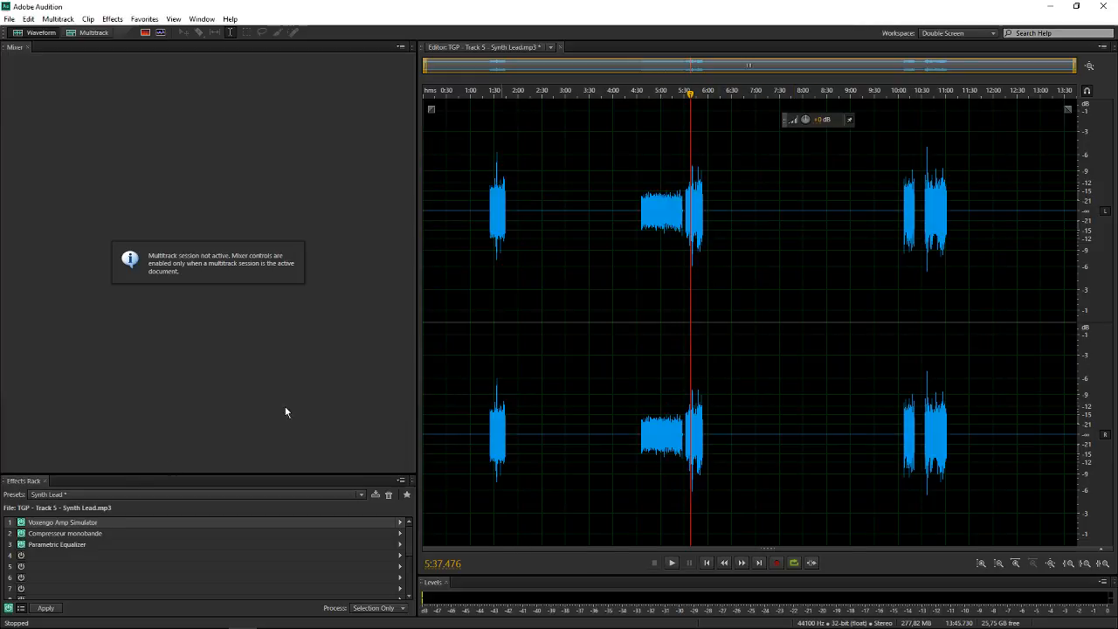
Bypass the effects rack and inspect the settings of Voxengo Amp Simulator, Compresseur monobande and Parametric Equalizer
{"action": "left_click", "coordinate": [9, 607]}
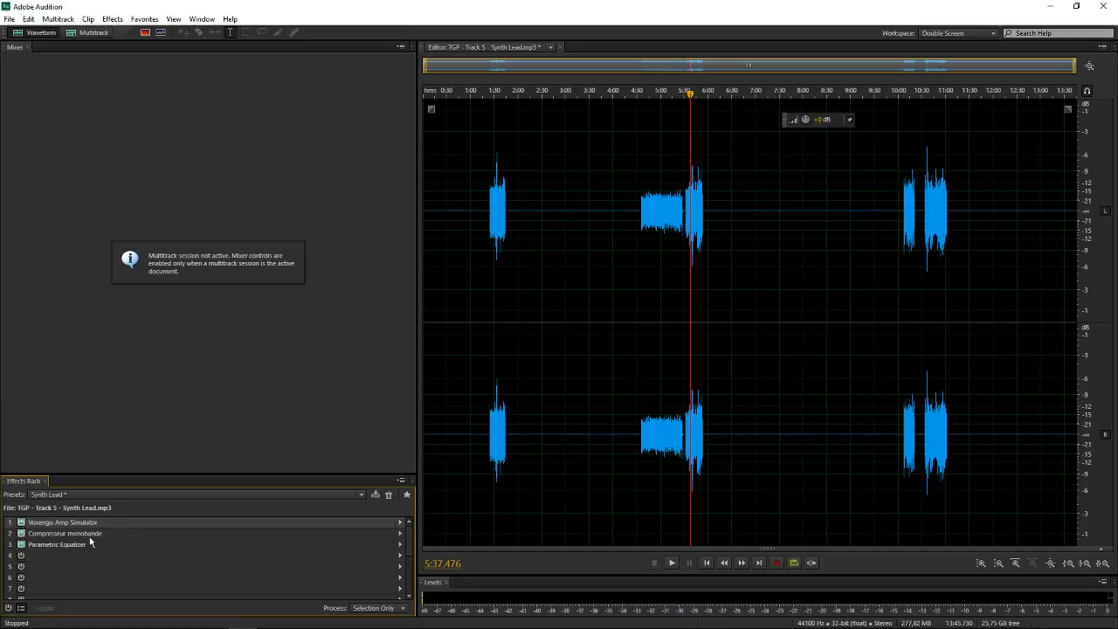
{"action": "double_click", "coordinate": [97, 523]}
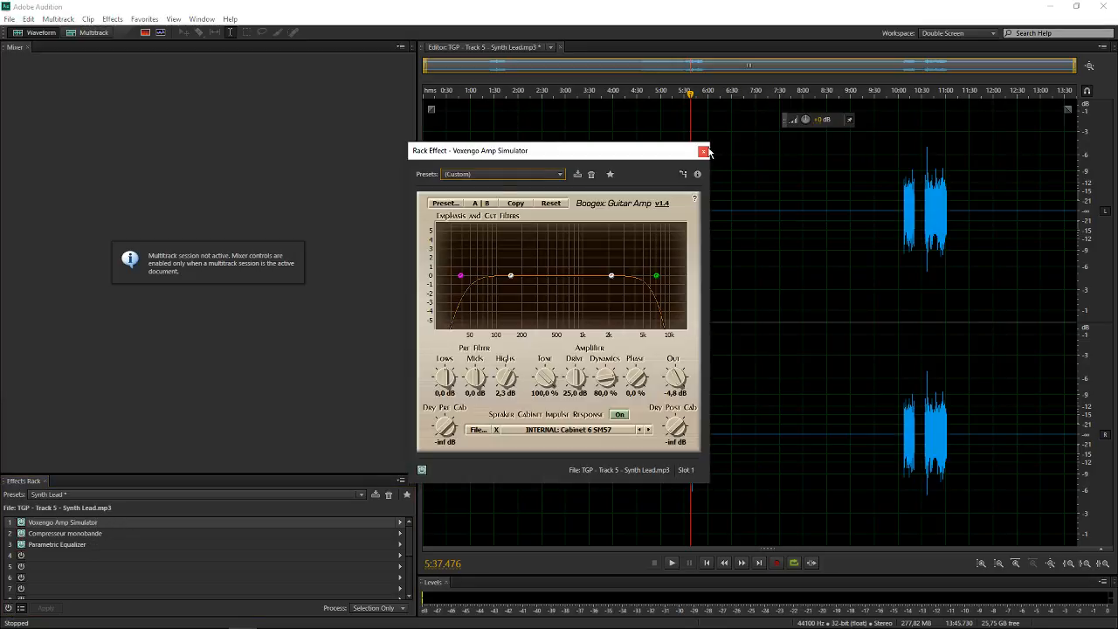
{"action": "left_click", "coordinate": [703, 151]}
{"action": "double_click", "coordinate": [86, 534]}
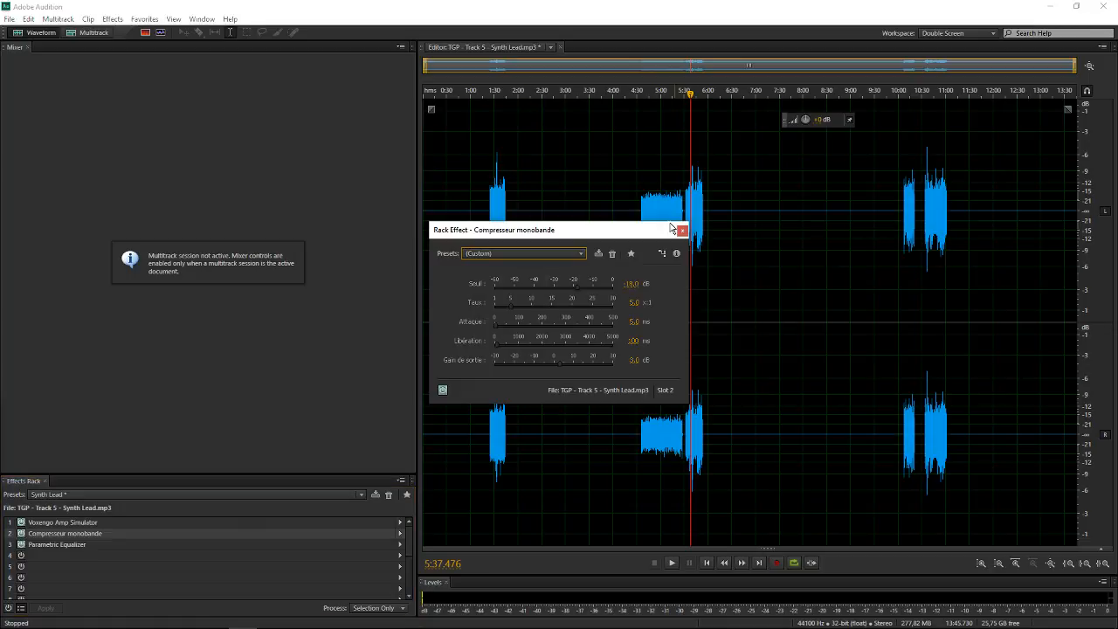
{"action": "left_click", "coordinate": [686, 223]}
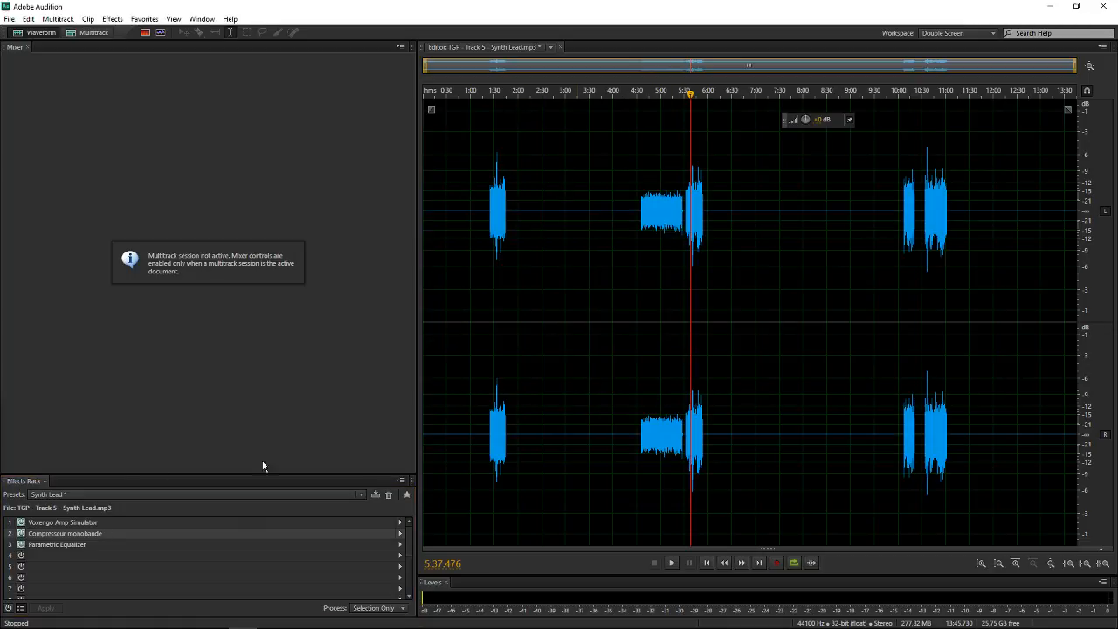
{"action": "double_click", "coordinate": [70, 543]}
{"action": "left_click", "coordinate": [767, 167]}
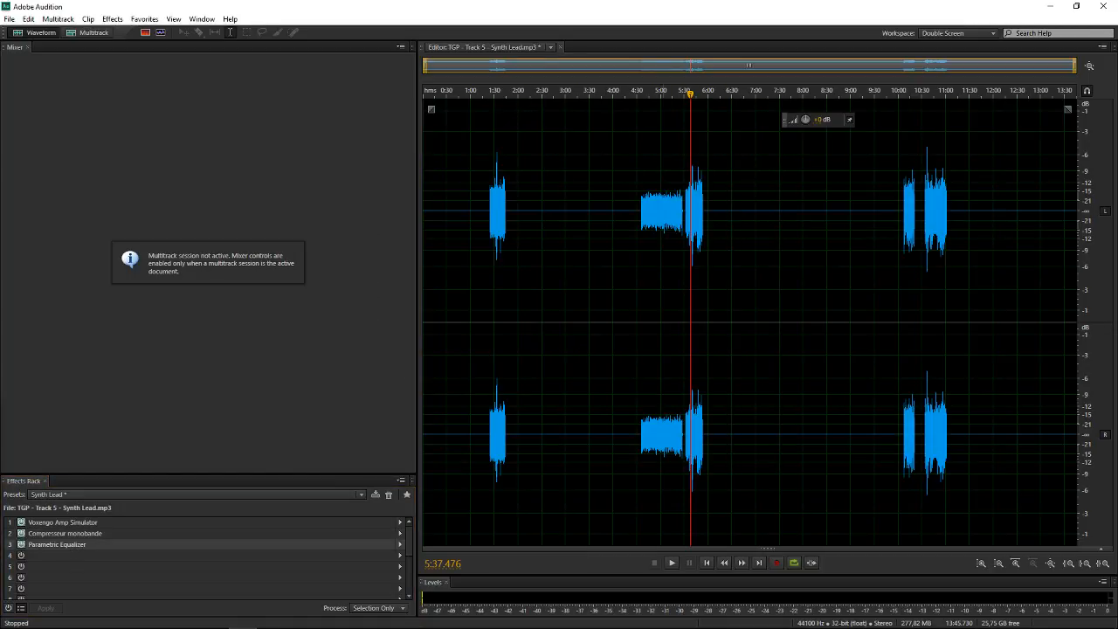
Play the synth lead section from about 10:07 to its end with the effects rack bypassed, then stop playback
{"action": "key", "text": "="}
{"action": "left_click_drag", "start_coordinate": [732, 64], "coordinate": [1034, 81]}
{"action": "left_click", "coordinate": [669, 204]}
{"action": "scroll", "coordinate": [669, 204], "scroll_direction": "up", "scroll_amount": 5}
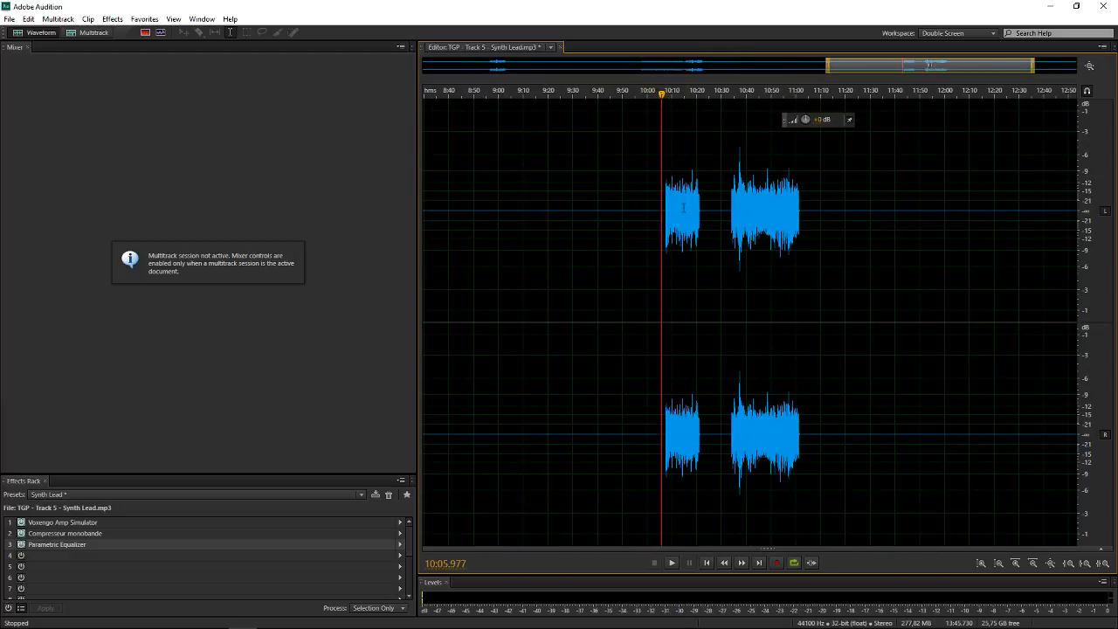
{"action": "left_click", "coordinate": [609, 208]}
{"action": "key", "text": "space"}
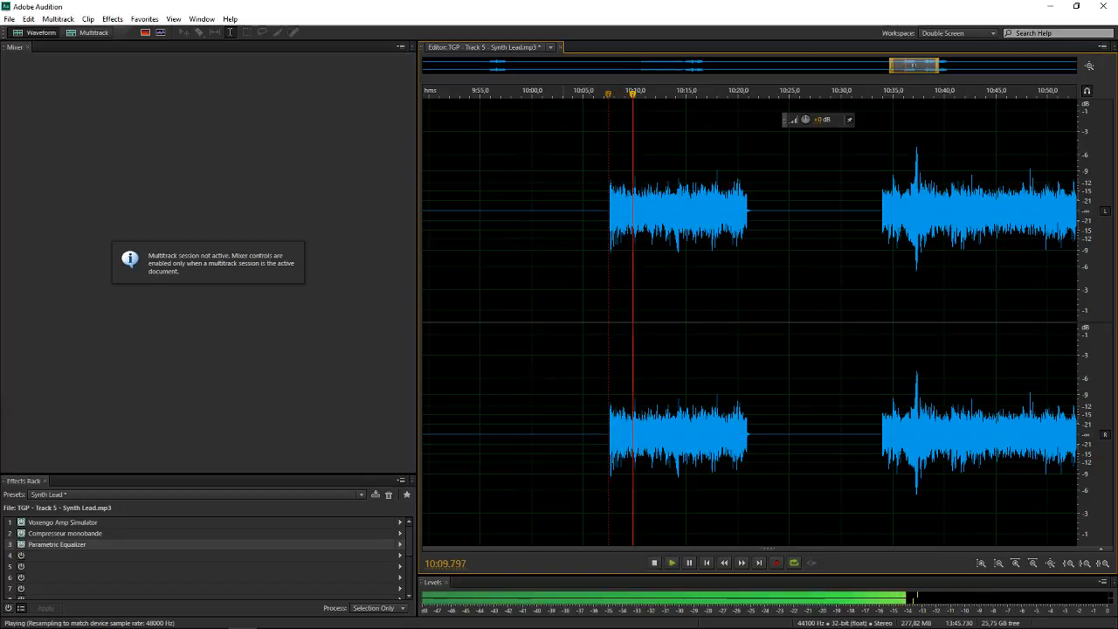
{"action": "key", "text": "space"}
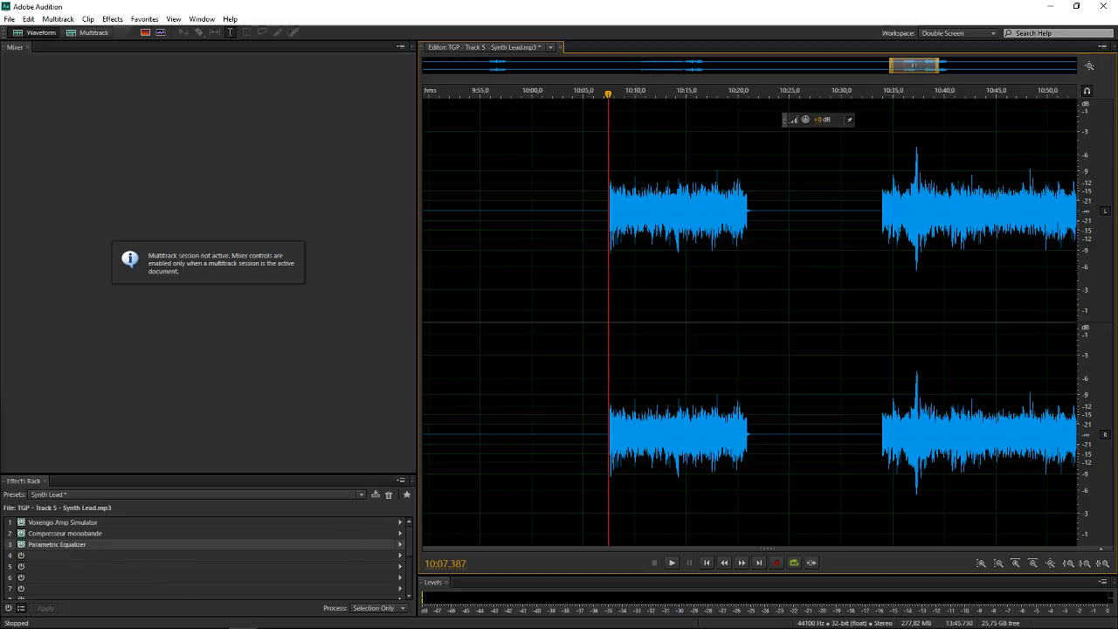
{"action": "key", "text": "space"}
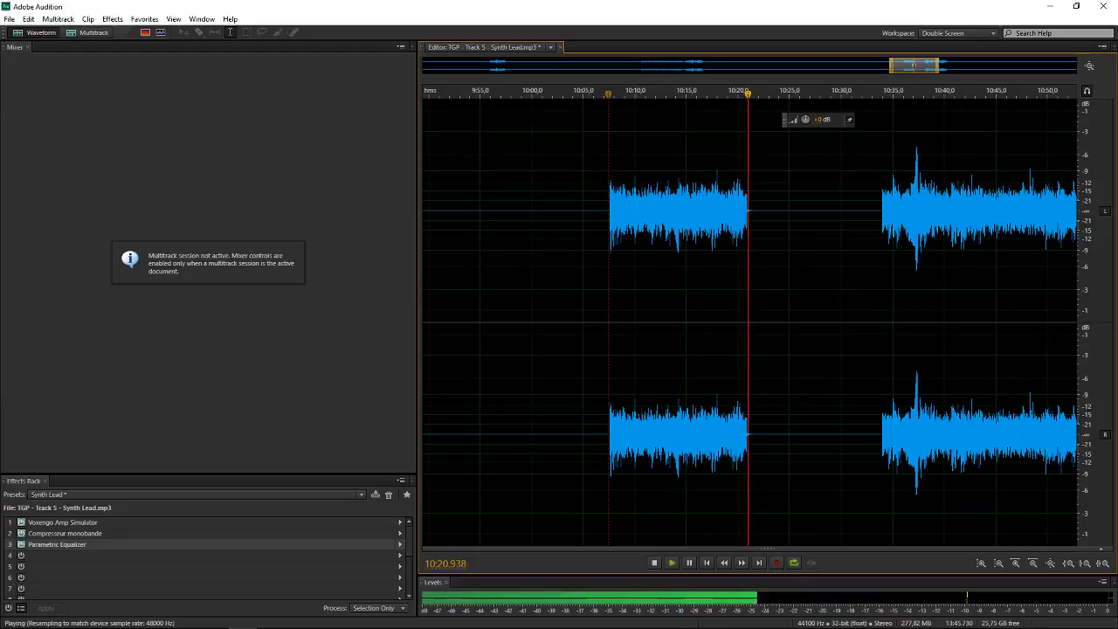
{"action": "key", "text": "space"}
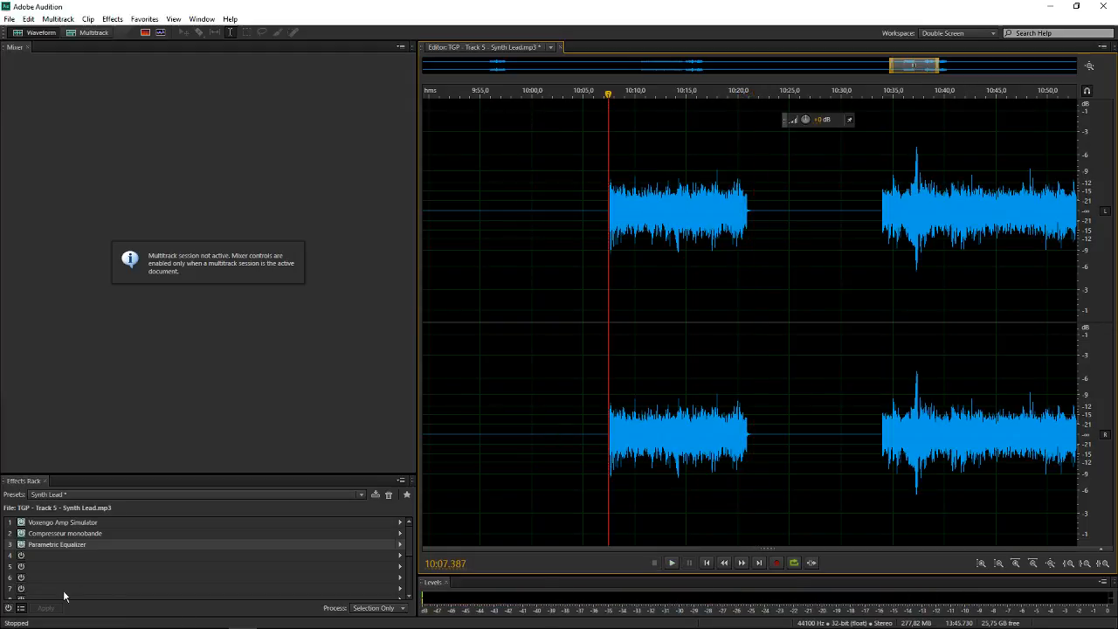
Re-enable the effects rack and replay the same synth lead section from about 10:07 with the effects active
{"action": "left_click", "coordinate": [9, 608]}
{"action": "key", "text": "space"}
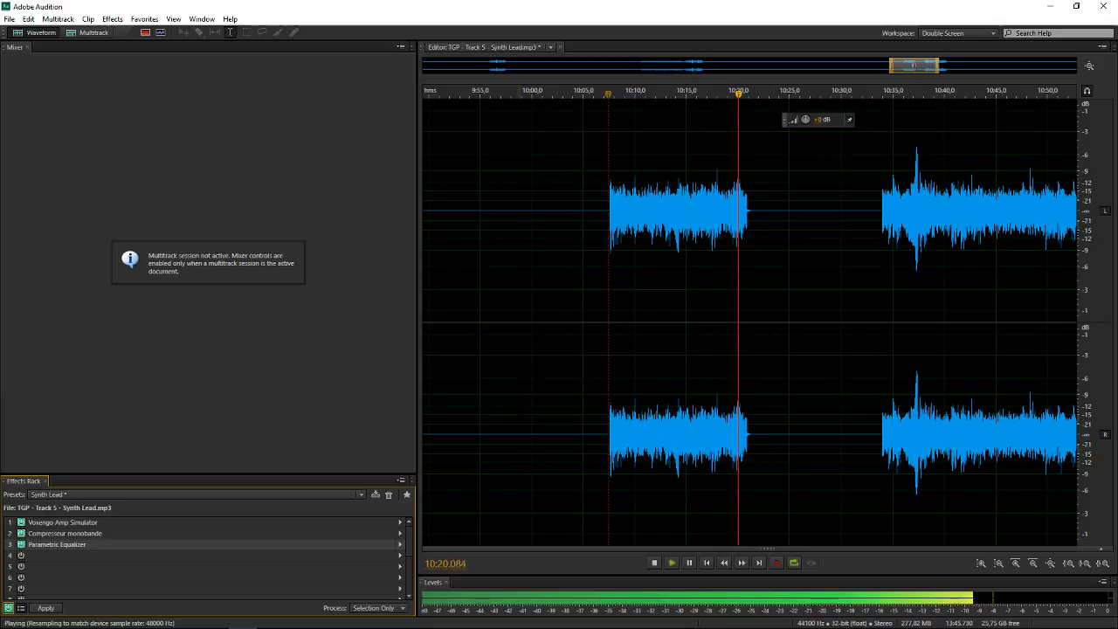
{"action": "key", "text": "space"}
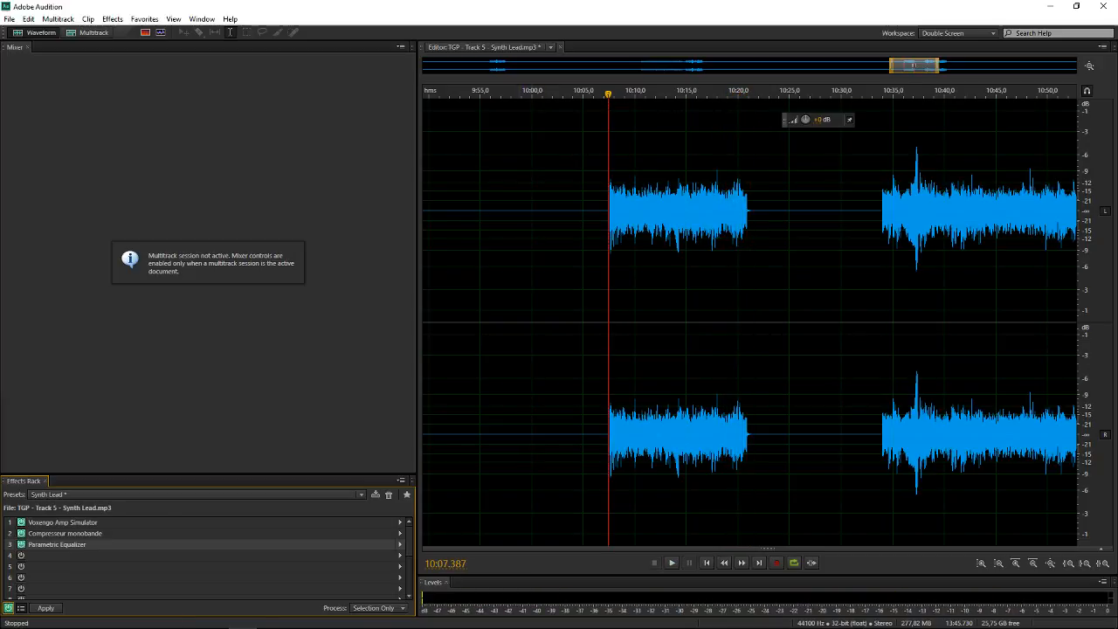
Open the recent multitrack session The Glass Prison.sesx
{"action": "left_click", "coordinate": [12, 20]}
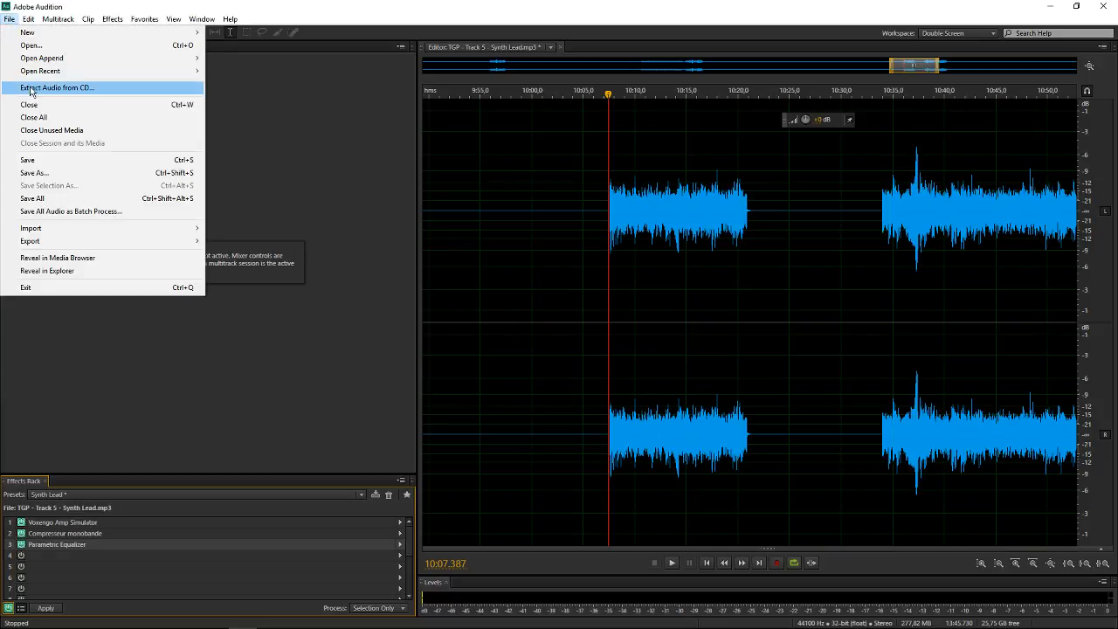
{"action": "mouse_move", "coordinate": [53, 70]}
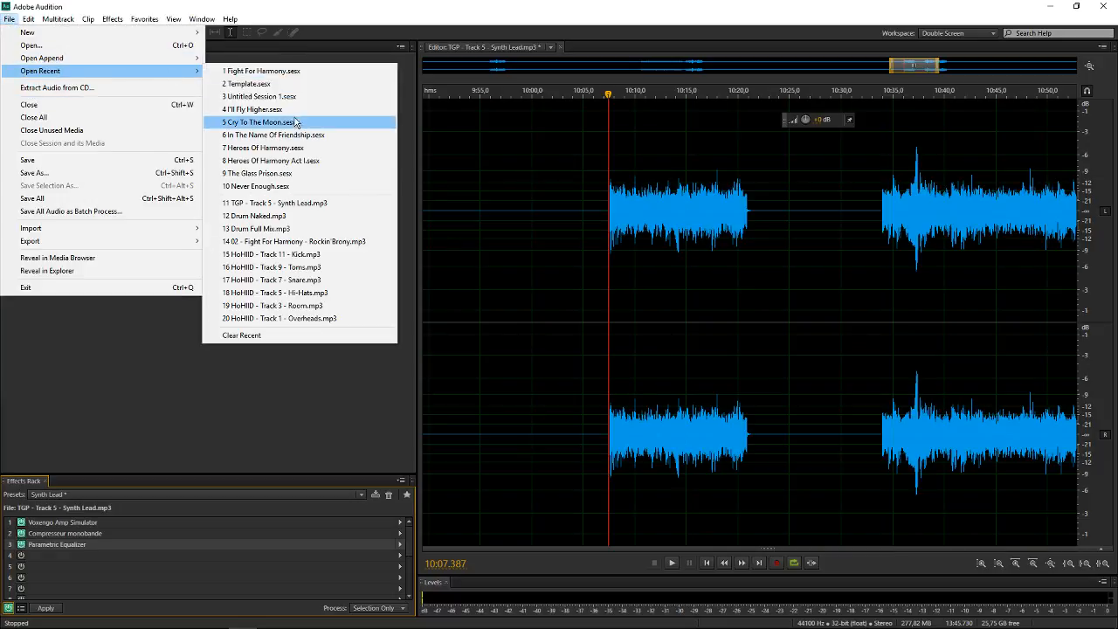
{"action": "left_click", "coordinate": [299, 172]}
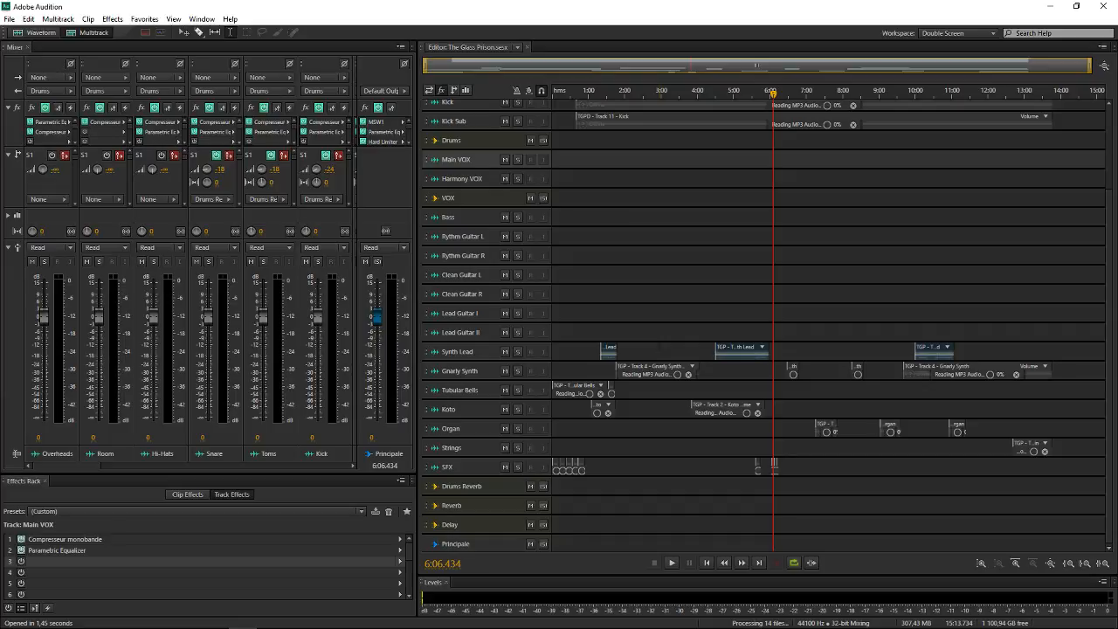
Examine the Gnarly Synth track's effects, the session's track layout and the mixer channels of the lead and synth tracks
{"action": "left_click", "coordinate": [474, 372]}
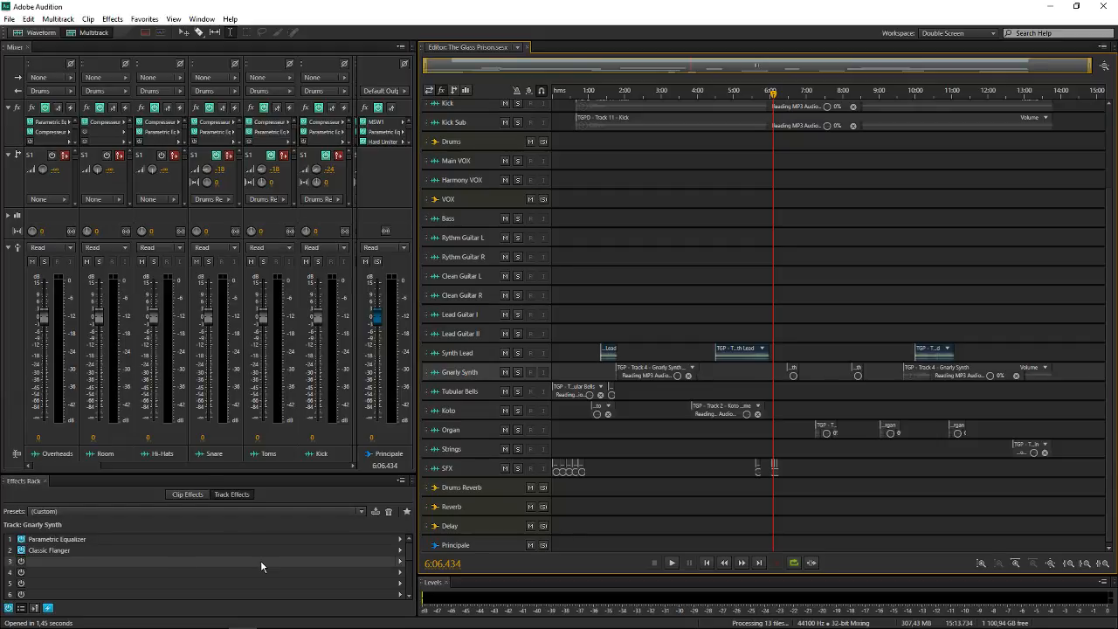
{"action": "scroll", "coordinate": [495, 335], "scroll_direction": "down", "scroll_amount": 1}
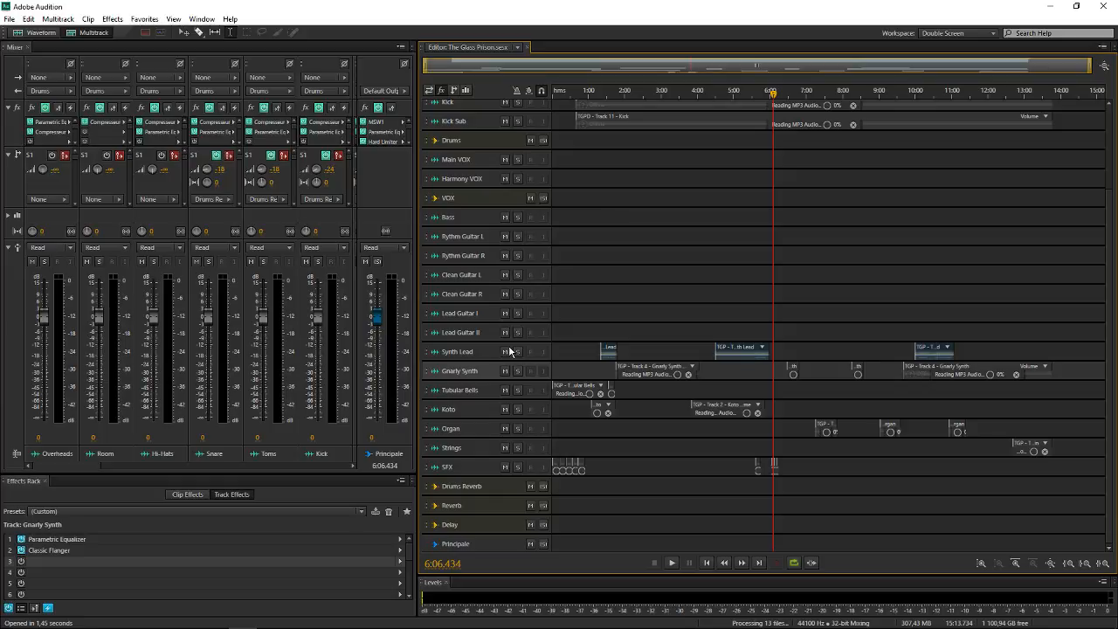
{"action": "scroll", "coordinate": [486, 362], "scroll_direction": "up", "scroll_amount": 2}
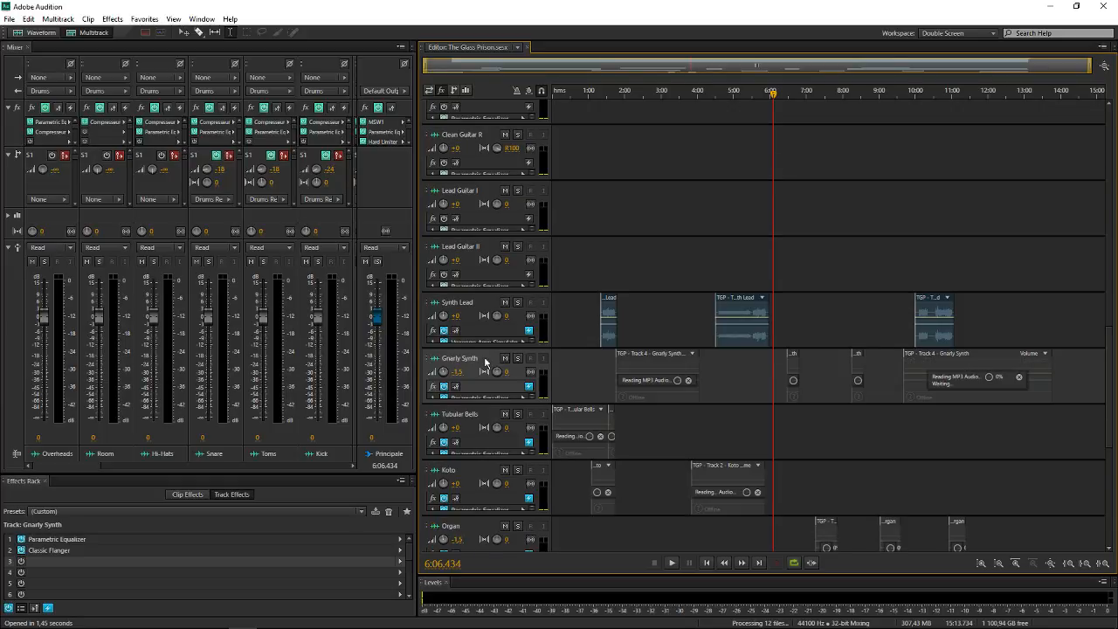
{"action": "scroll", "coordinate": [485, 361], "scroll_direction": "down", "scroll_amount": 2}
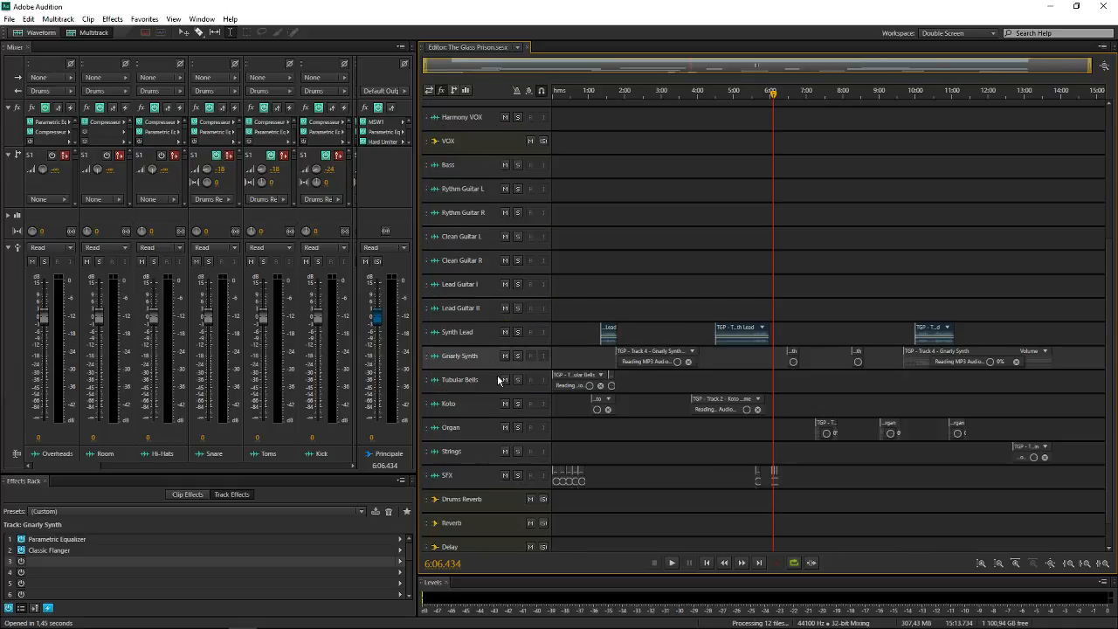
{"action": "scroll", "coordinate": [585, 303], "scroll_direction": "up", "scroll_amount": 1}
{"action": "scroll", "coordinate": [614, 274], "scroll_direction": "up", "scroll_amount": 3}
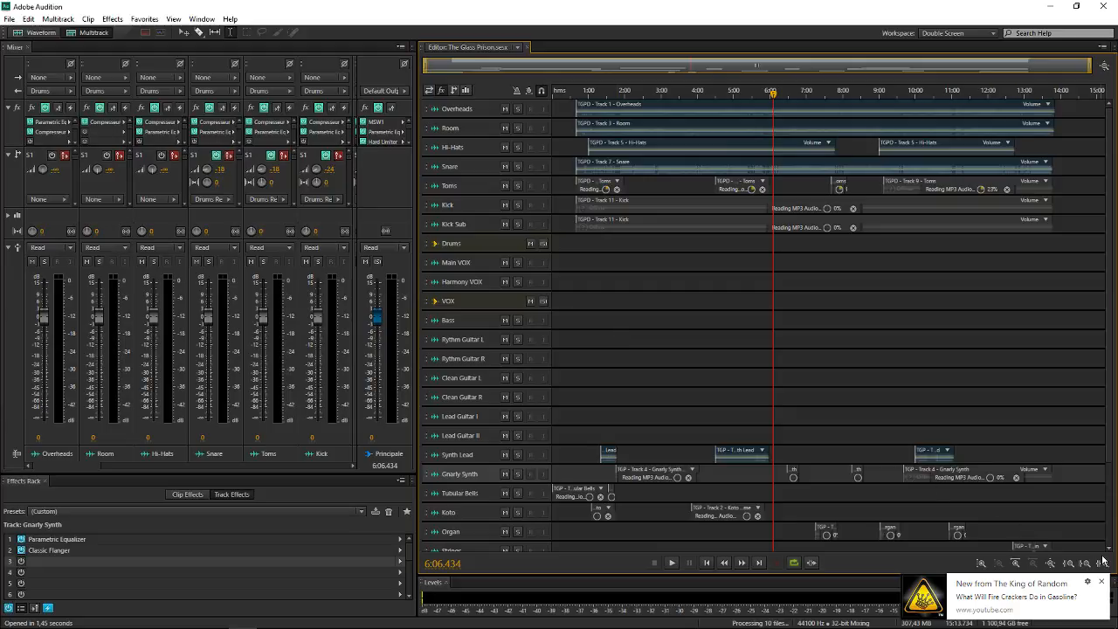
{"action": "left_click", "coordinate": [1102, 583]}
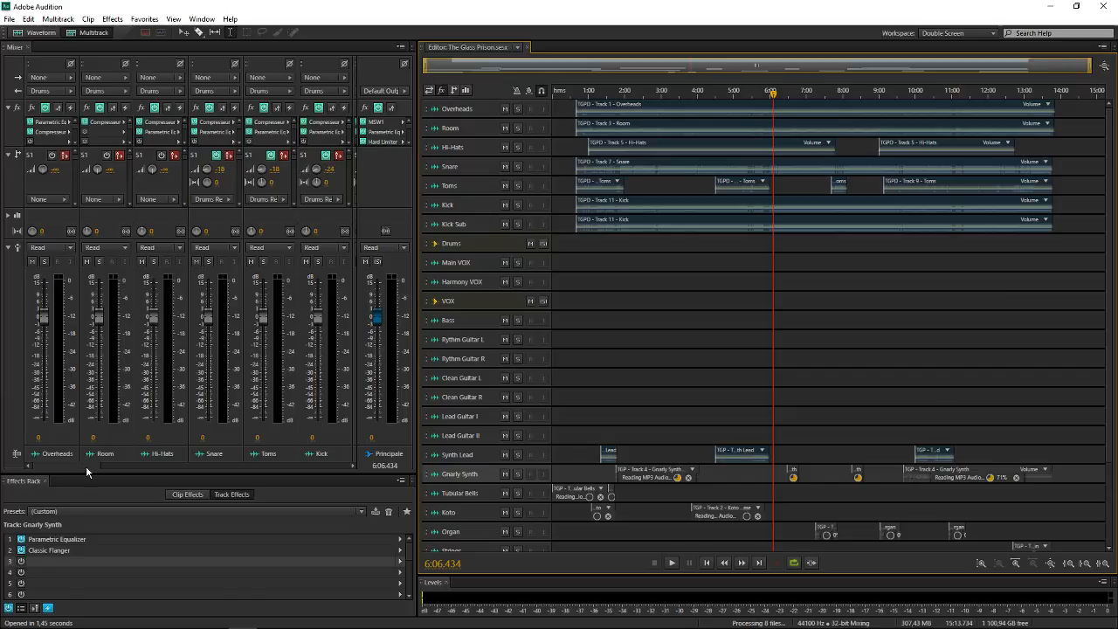
{"action": "left_click_drag", "start_coordinate": [86, 466], "coordinate": [310, 472]}
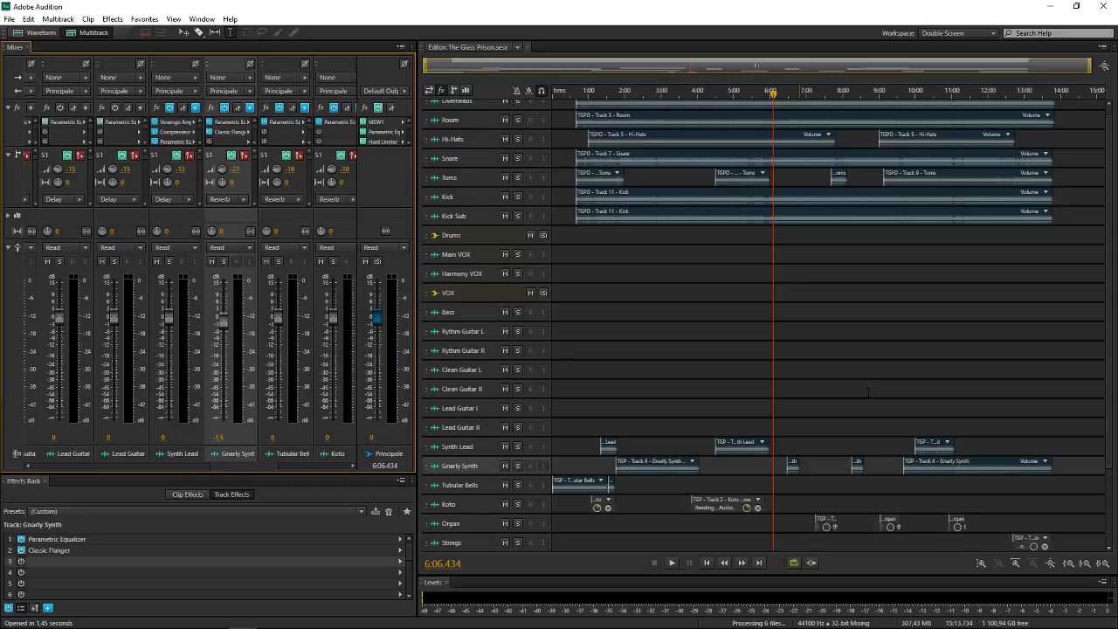
Play The Glass Prison session from 10:00, at the start of the last Synth Lead clip, and stop playback
{"action": "left_click", "coordinate": [913, 406]}
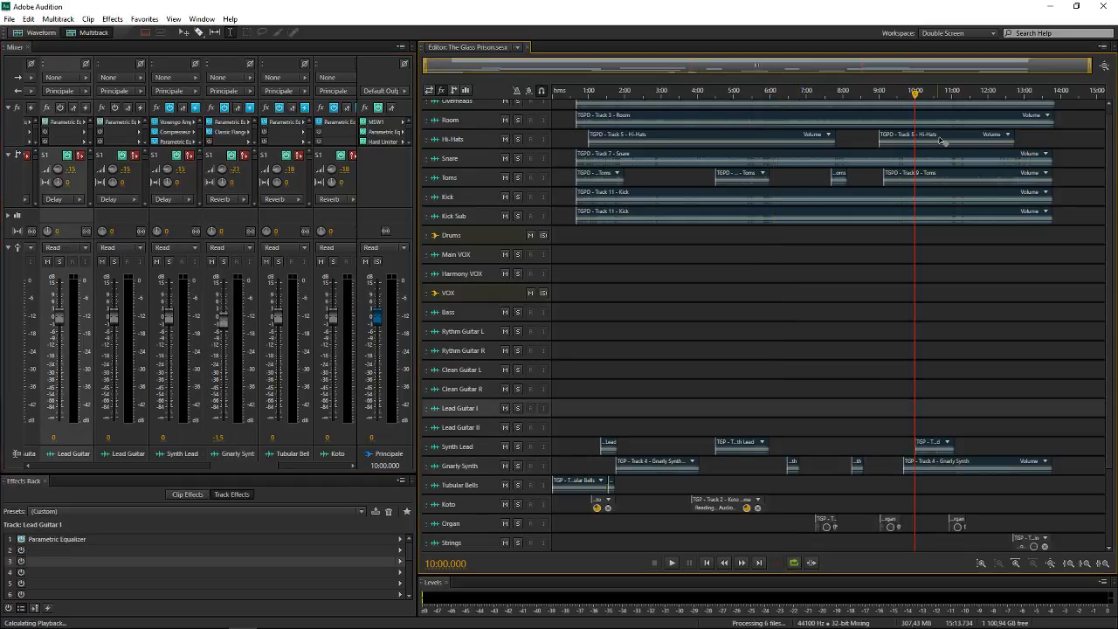
{"action": "scroll", "coordinate": [960, 147], "scroll_direction": "up", "scroll_amount": 3}
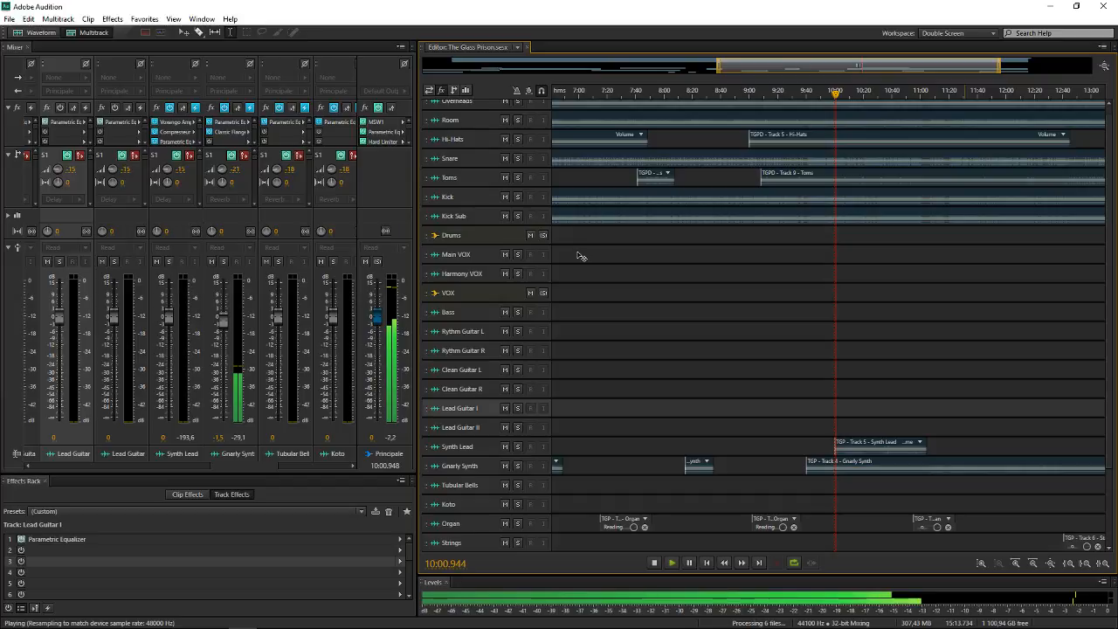
{"action": "key", "text": "space"}
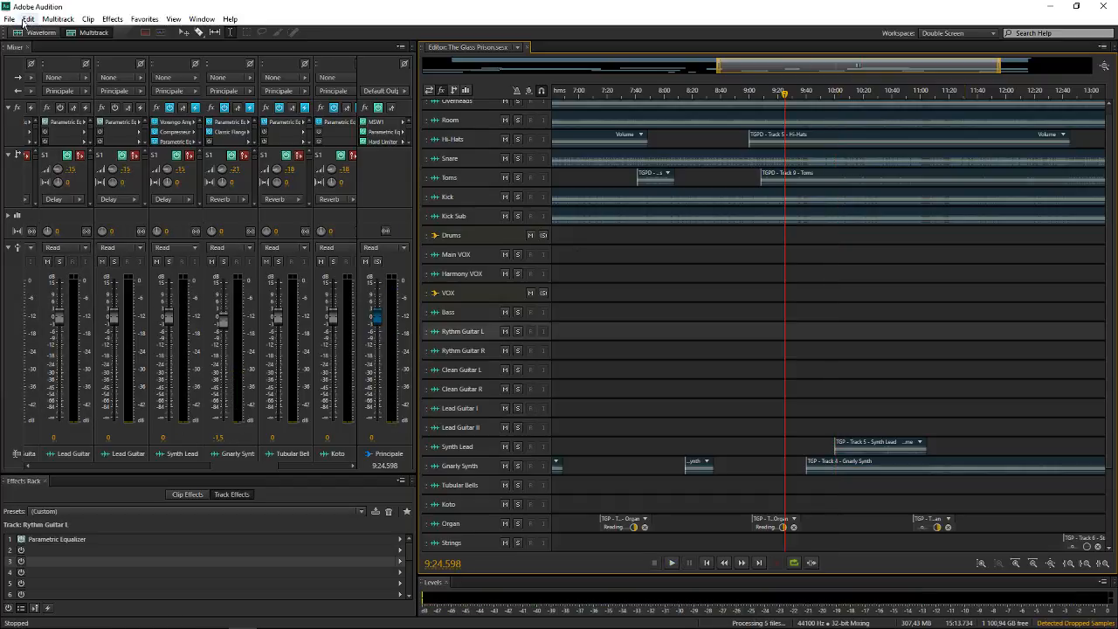
Close all open files and open the recent file Drum Full Mix.mp3
{"action": "left_click", "coordinate": [8, 19]}
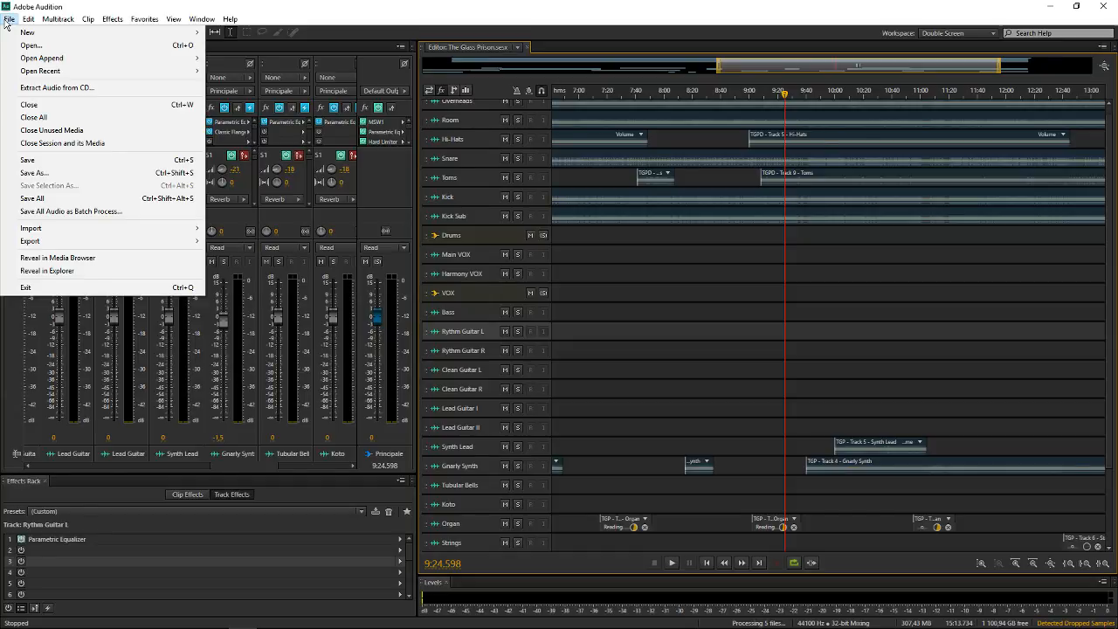
{"action": "left_click", "coordinate": [9, 20]}
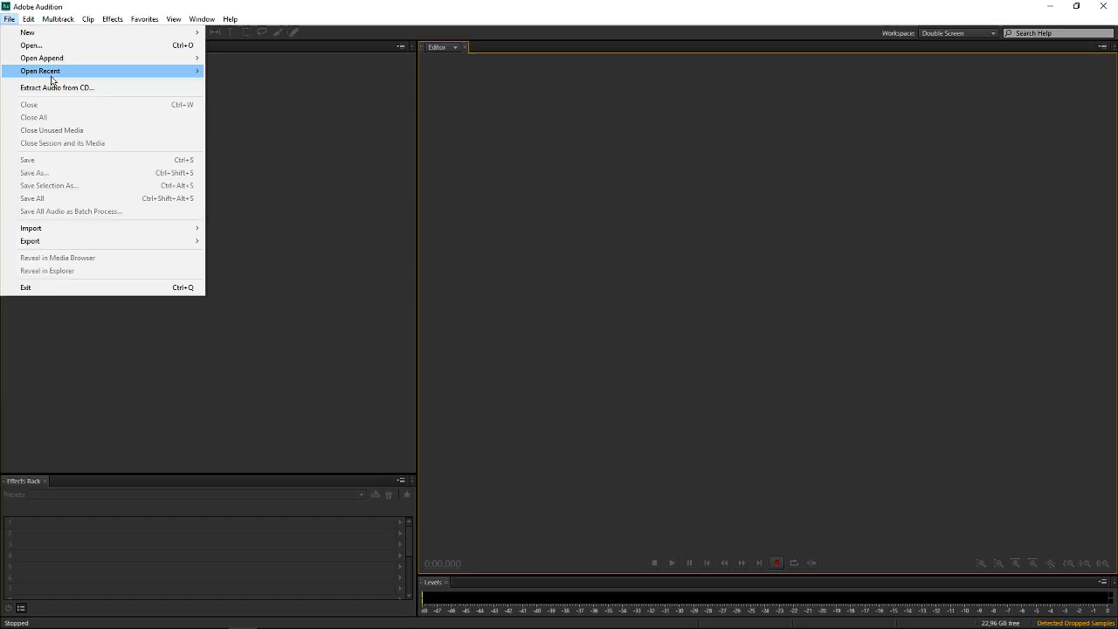
{"action": "mouse_move", "coordinate": [52, 75]}
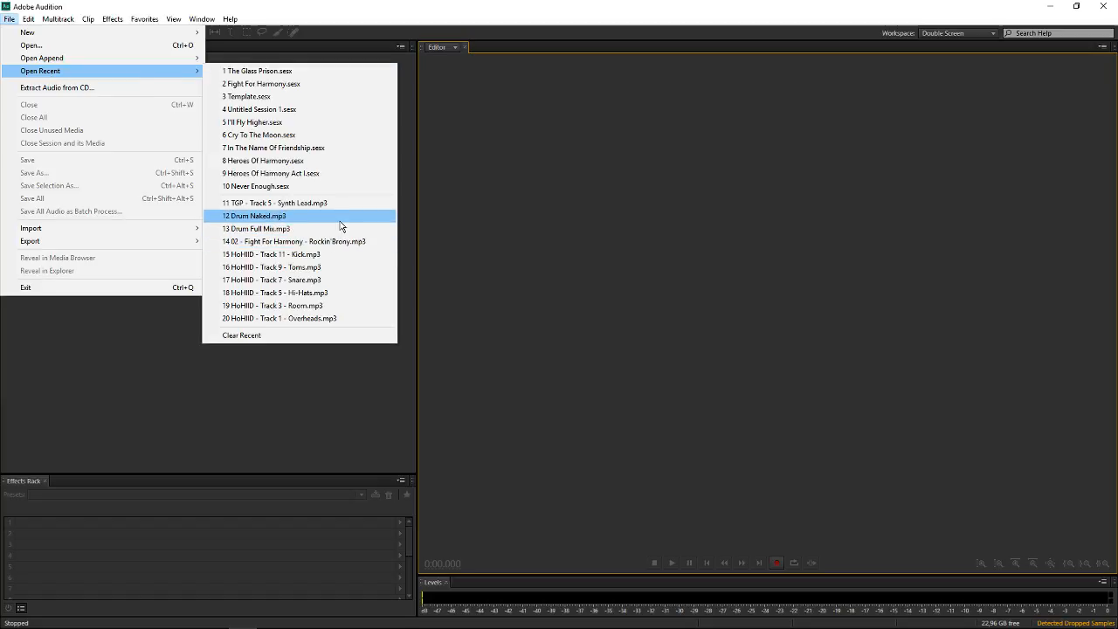
{"action": "left_click", "coordinate": [332, 228]}
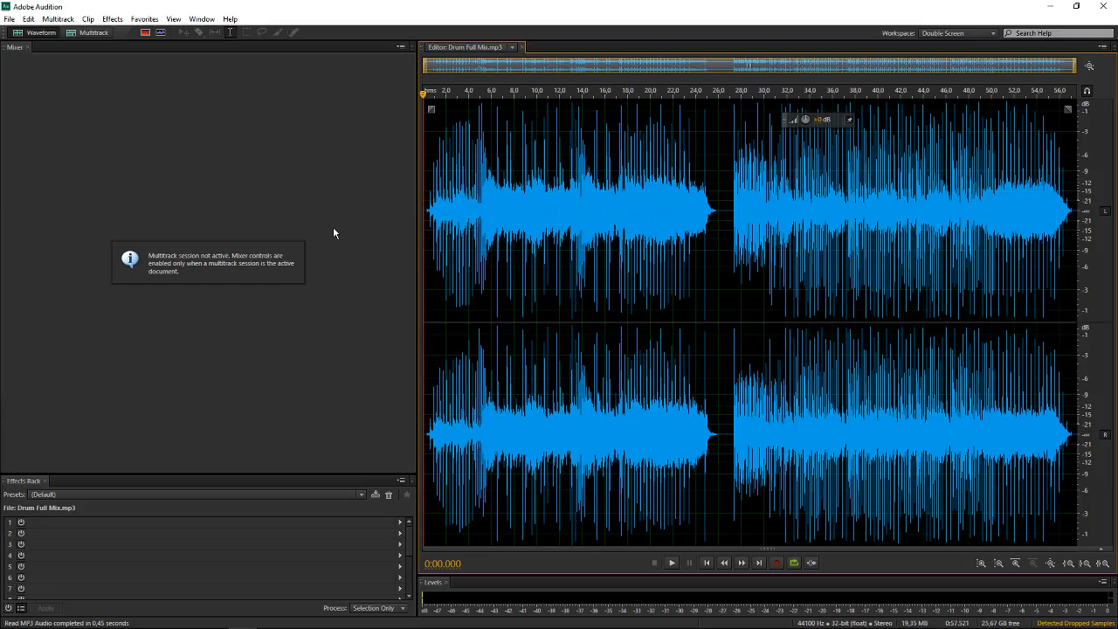
Reopen The Glass Prison.sesx from the recent files
{"action": "left_click", "coordinate": [11, 21]}
{"action": "mouse_move", "coordinate": [145, 70]}
{"action": "left_click", "coordinate": [230, 73]}
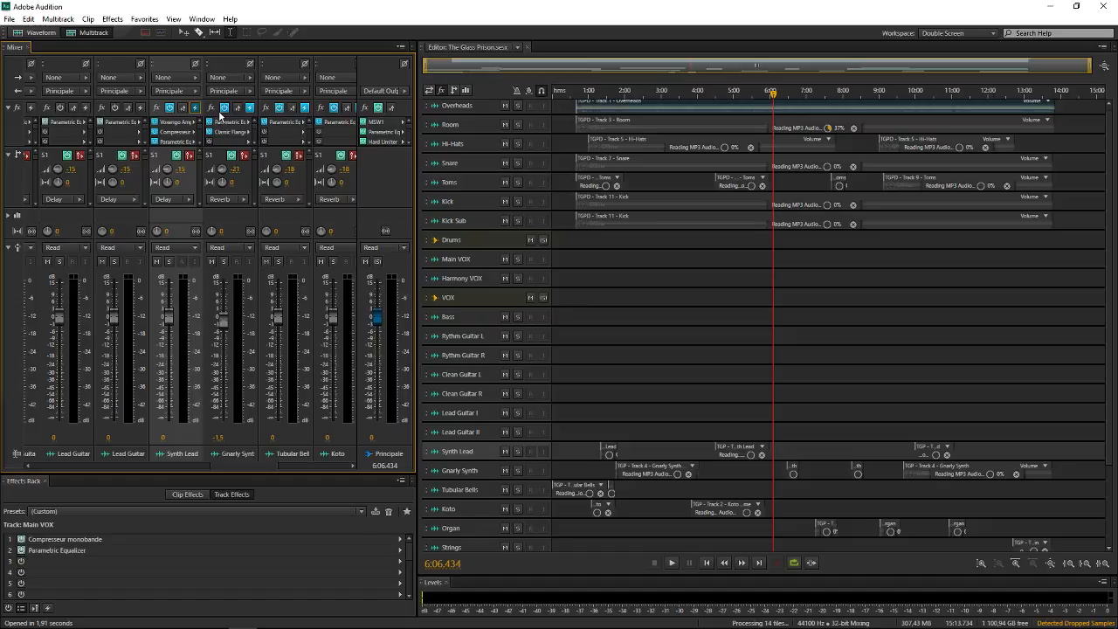
Turn off pre-rendering on the Synth Lead, Gnarly Synth, Tubular Bells, Koto, Organ and Strings tracks in the mixer
{"action": "scroll", "coordinate": [219, 115], "scroll_direction": "down", "scroll_amount": 3}
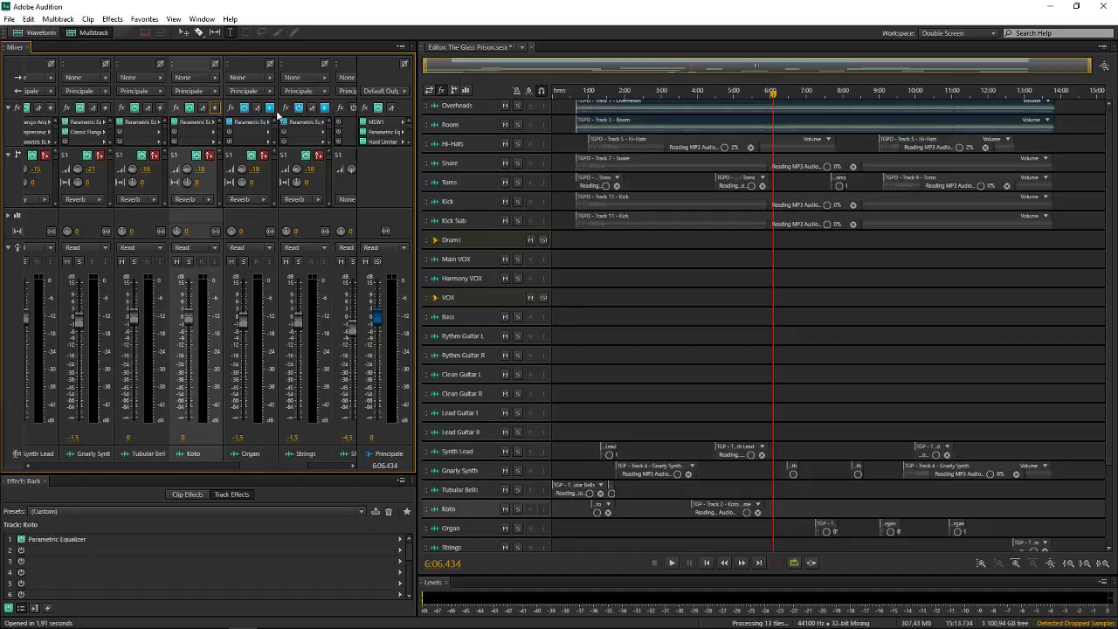
{"action": "left_click", "coordinate": [293, 183]}
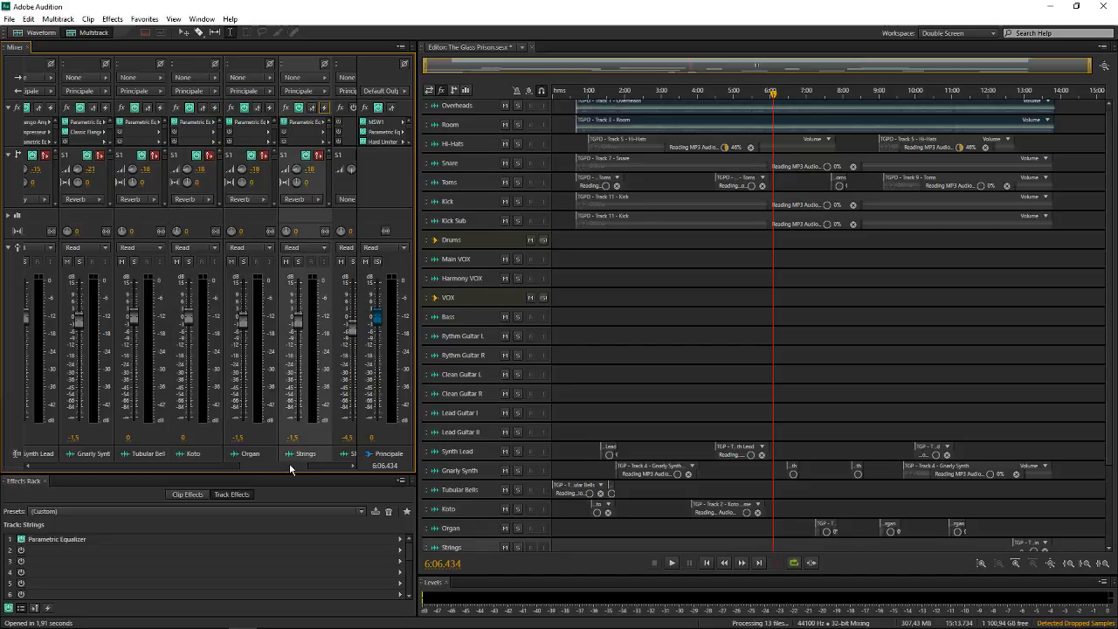
{"action": "scroll", "coordinate": [289, 463], "scroll_direction": "down", "scroll_amount": 1}
Place the playhead at 9:00 in the session and view the timeline around it
{"action": "left_click", "coordinate": [879, 300]}
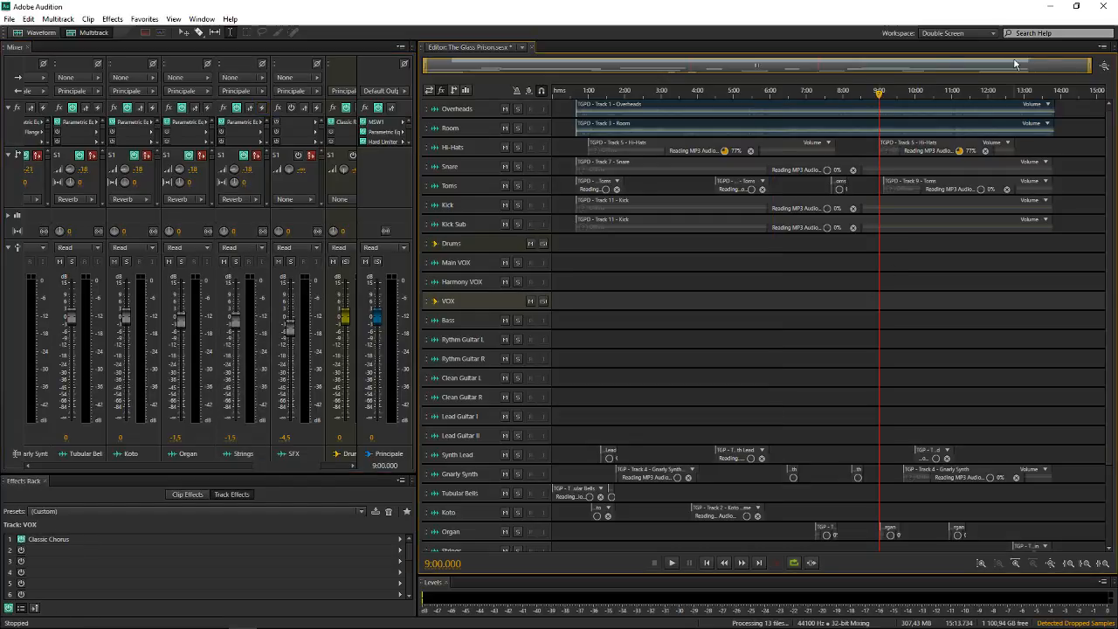
{"action": "scroll", "coordinate": [1019, 67], "scroll_direction": "up", "scroll_amount": 2}
{"action": "left_click_drag", "start_coordinate": [1043, 67], "coordinate": [1067, 67]}
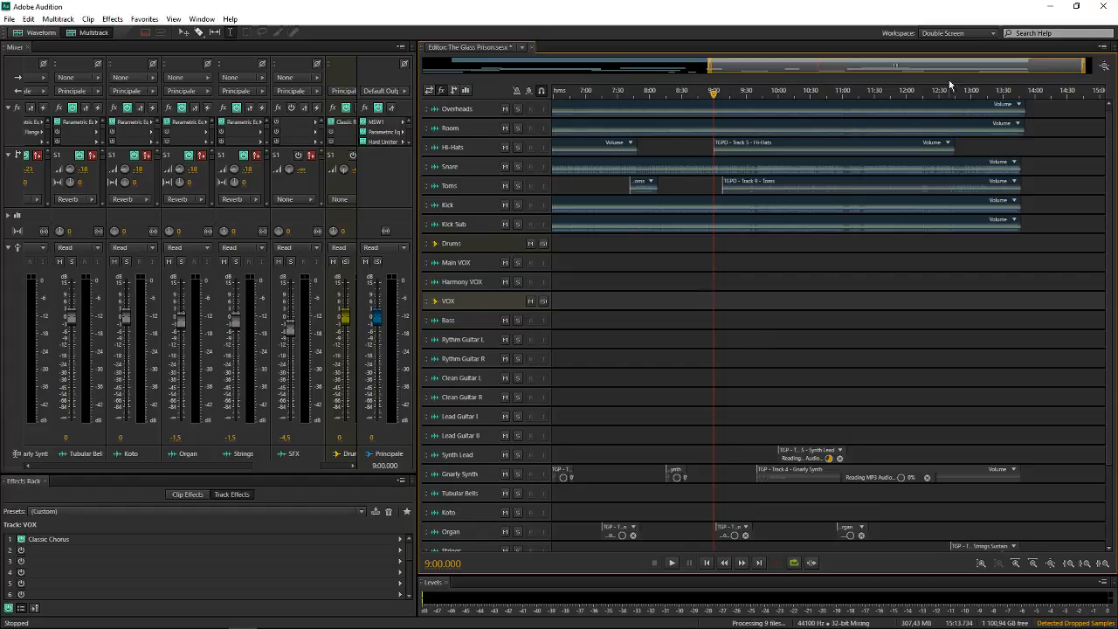
{"action": "scroll", "coordinate": [981, 65], "scroll_direction": "down", "scroll_amount": 3}
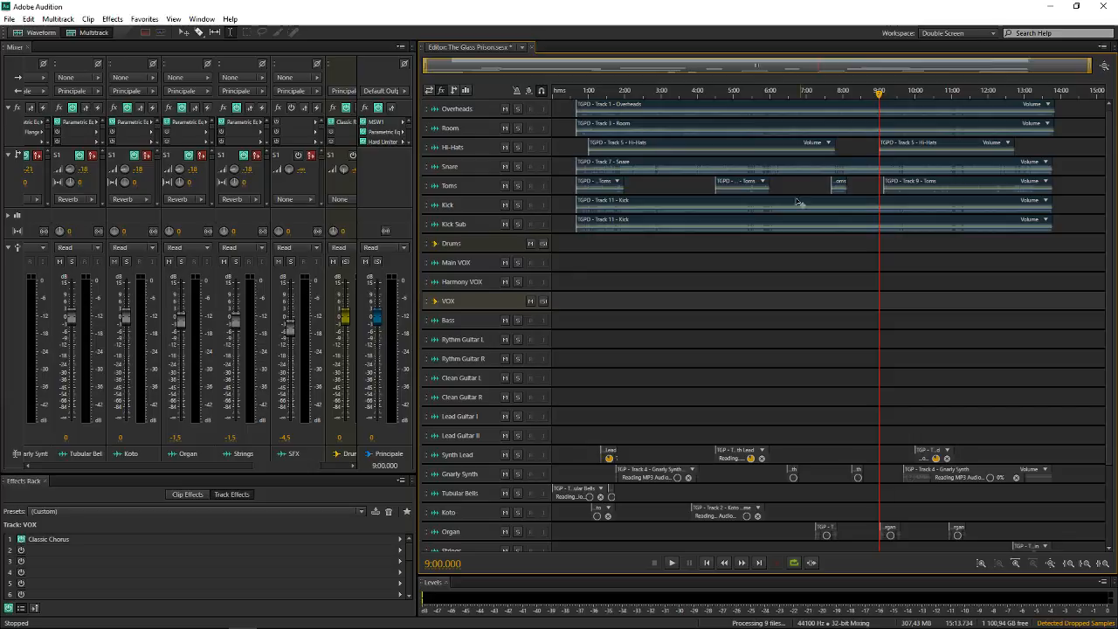
Solo the Gnarly Synth track and play it from 9:40, at the start of its last clip
{"action": "scroll", "coordinate": [642, 410], "scroll_direction": "down", "scroll_amount": 1}
{"action": "scroll", "coordinate": [643, 410], "scroll_direction": "down", "scroll_amount": 2}
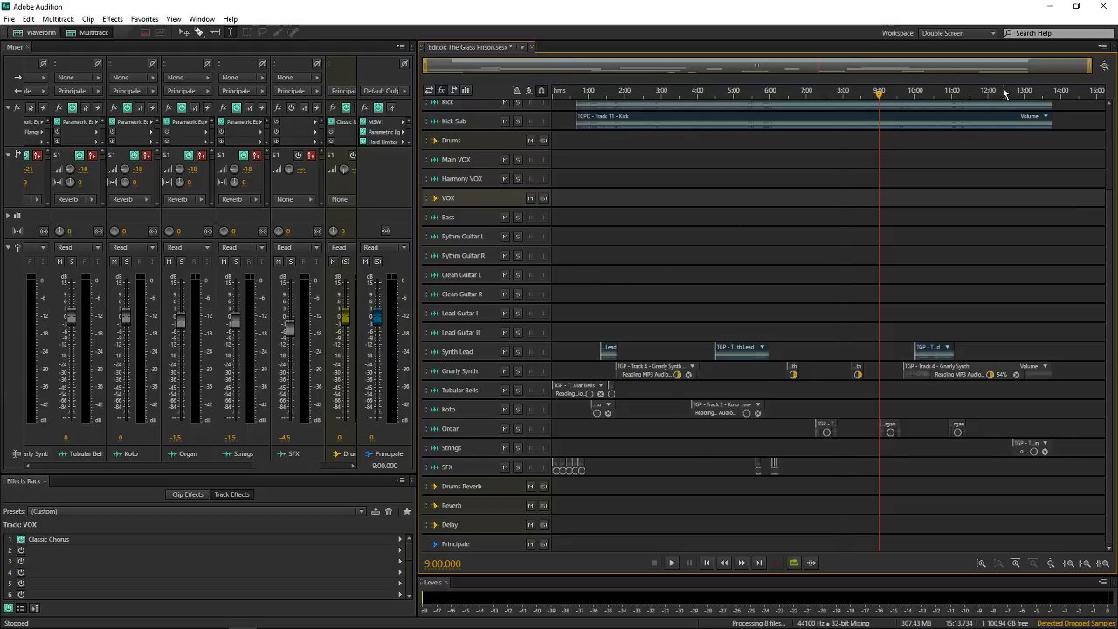
{"action": "scroll", "coordinate": [1004, 91], "scroll_direction": "up", "scroll_amount": 4}
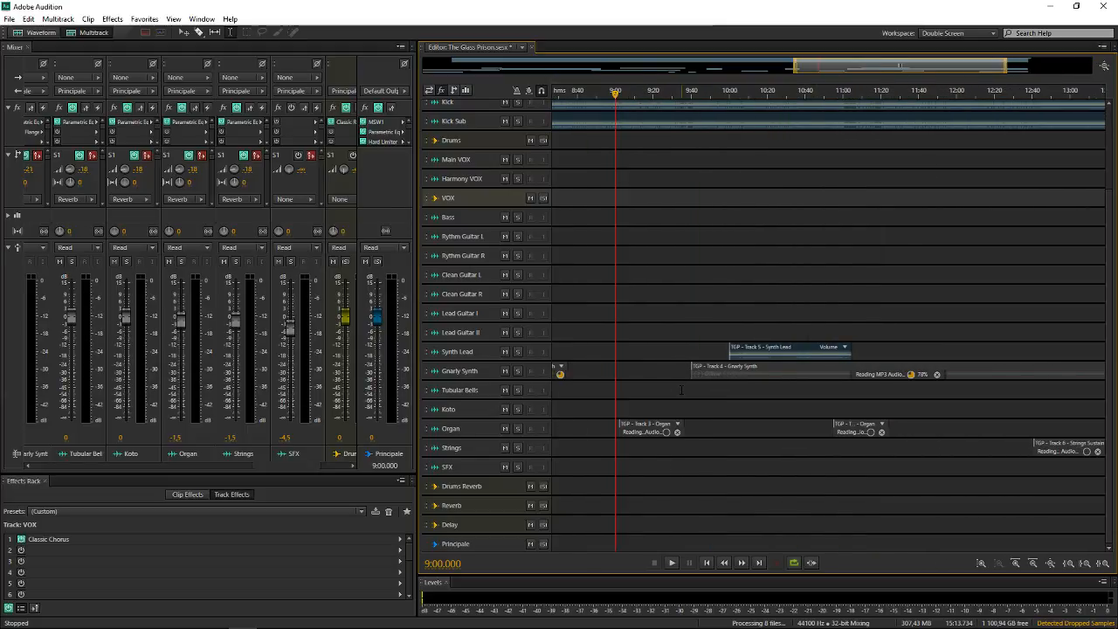
{"action": "left_click", "coordinate": [691, 390]}
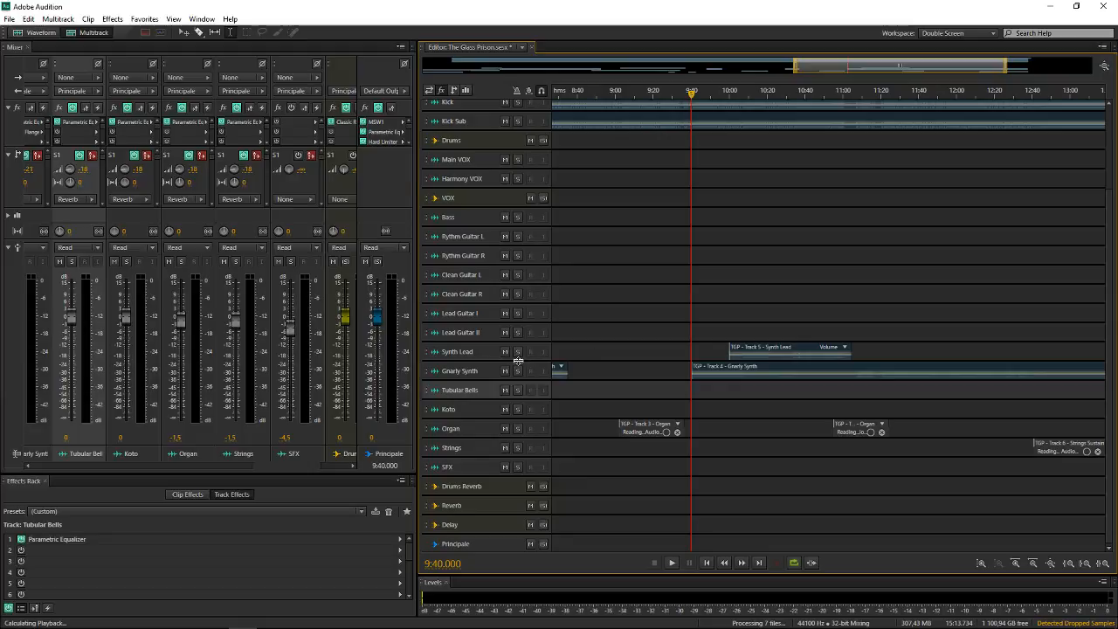
{"action": "left_click", "coordinate": [490, 373]}
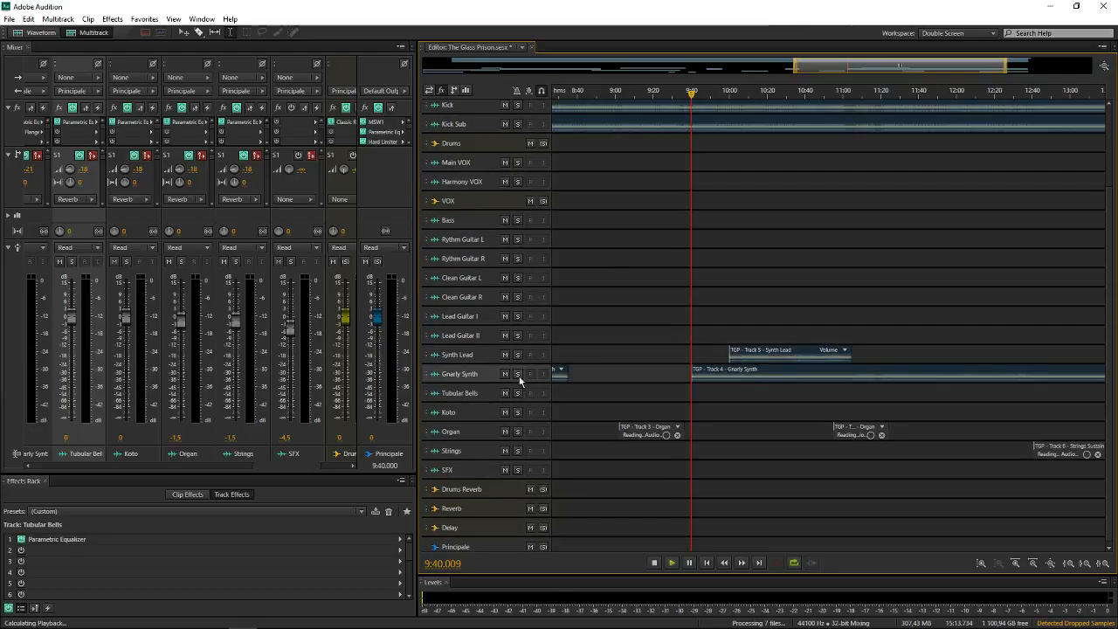
{"action": "left_click", "coordinate": [517, 374]}
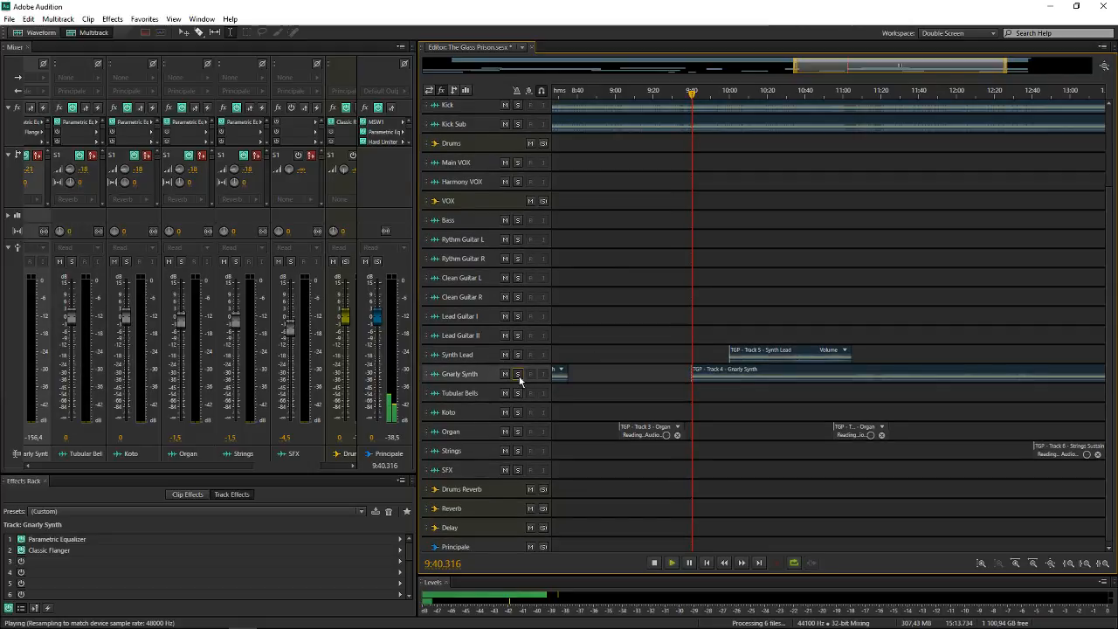
Compare the soloed Gnarly Synth with its Classic Flanger bypassed and switched on during playback, and close the effect window
{"action": "double_click", "coordinate": [66, 553]}
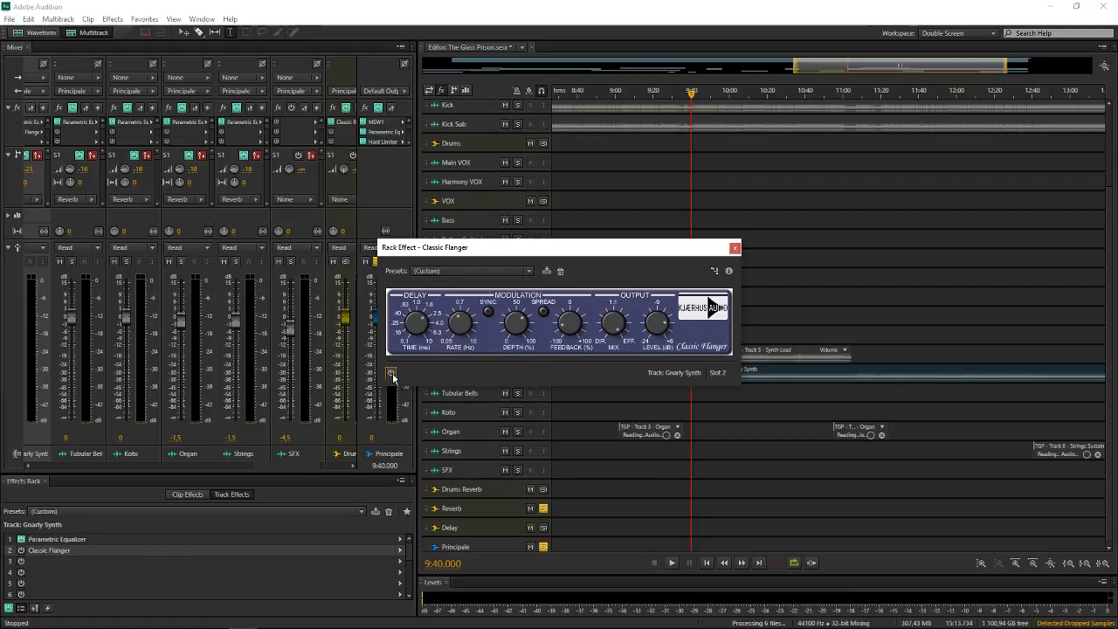
{"action": "scroll", "coordinate": [908, 62], "scroll_direction": "down", "scroll_amount": 5}
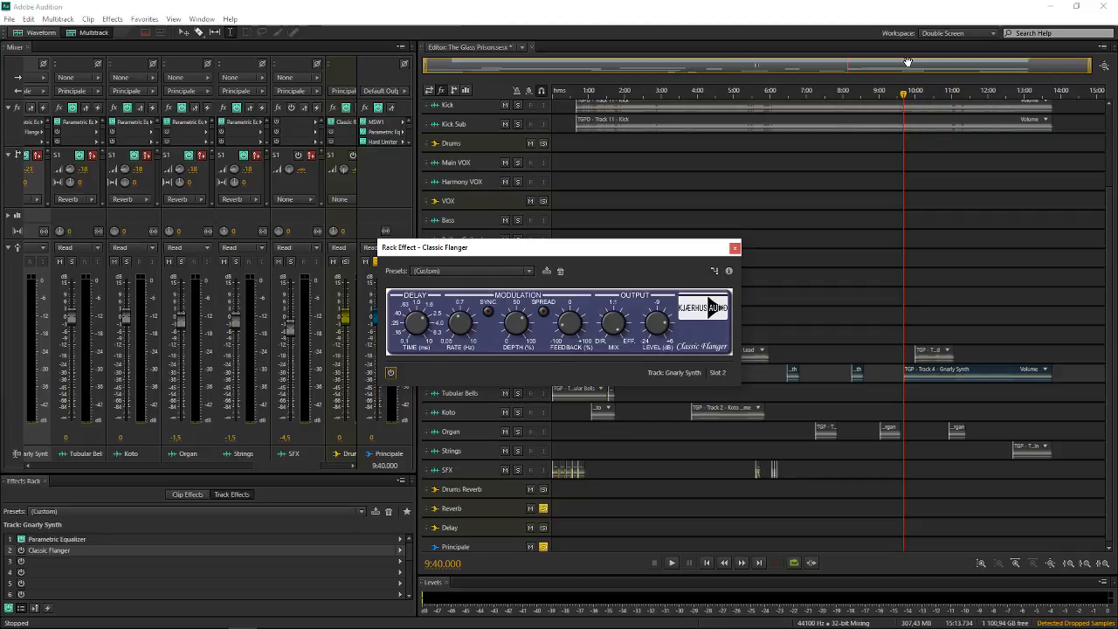
{"action": "key", "text": "space"}
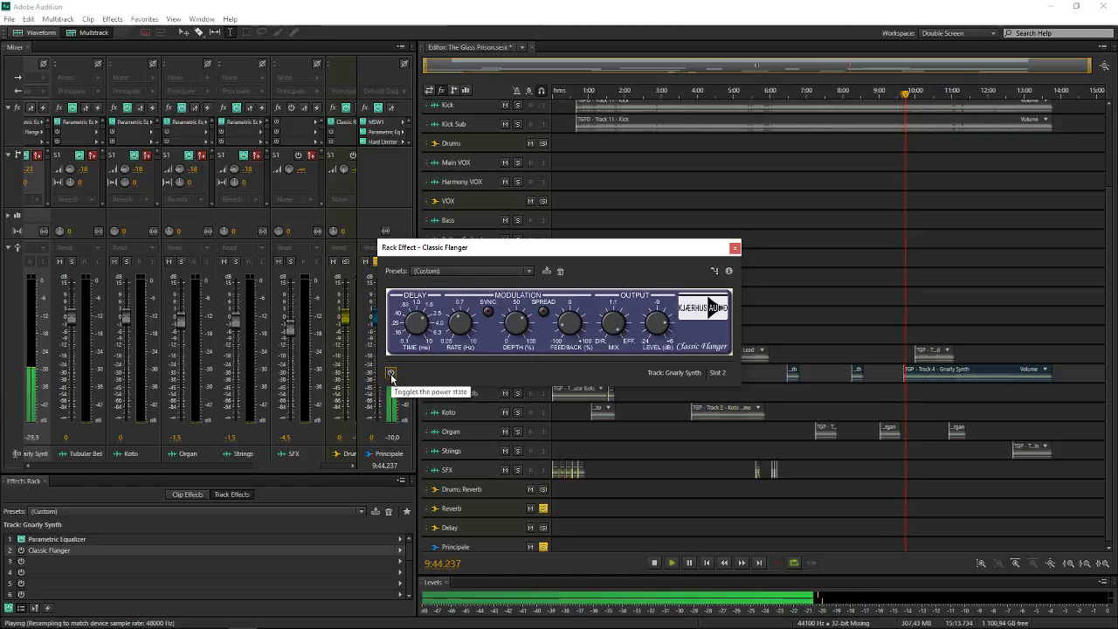
{"action": "left_click", "coordinate": [391, 373]}
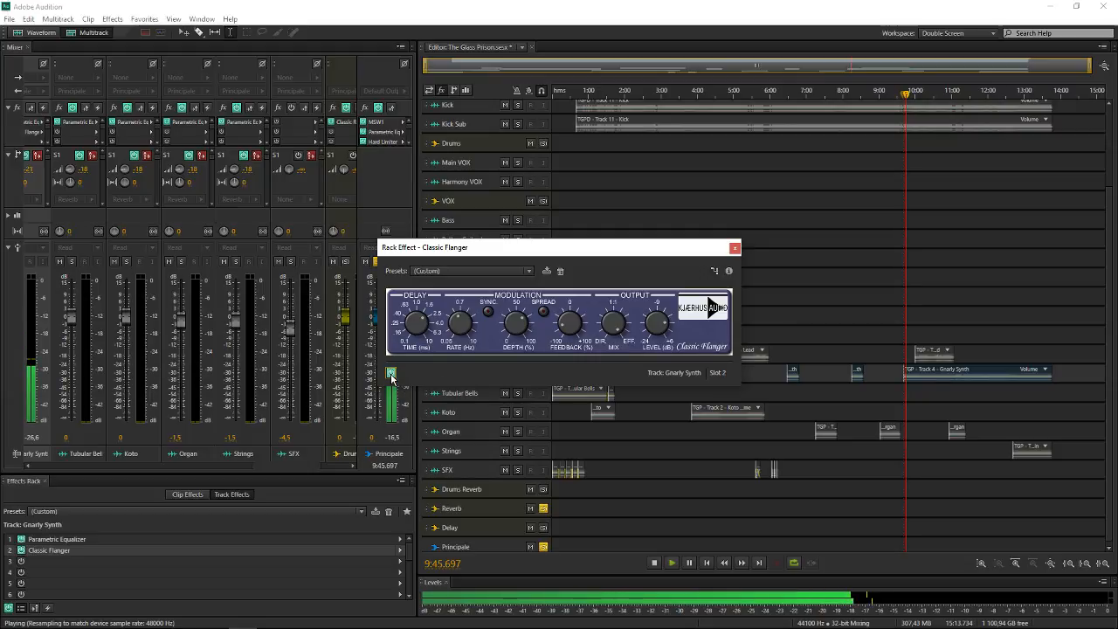
{"action": "left_click", "coordinate": [735, 248]}
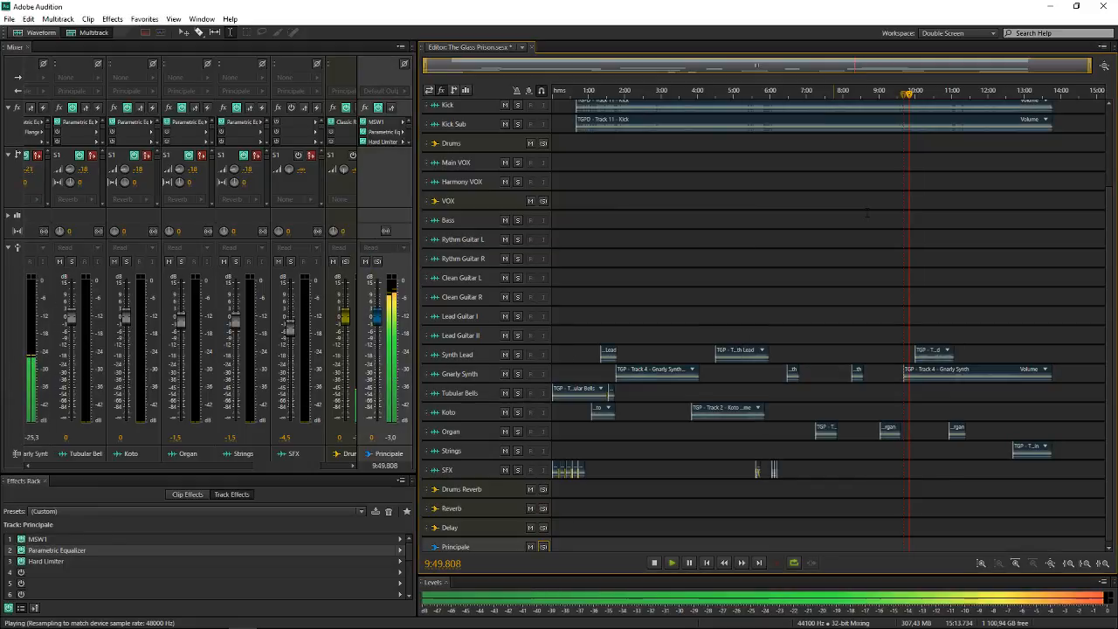
Select the Lead Guitar II track and place the playhead at about 10:03.8, just inside the last Synth Lead clip
{"action": "scroll", "coordinate": [999, 91], "scroll_direction": "up", "scroll_amount": 3}
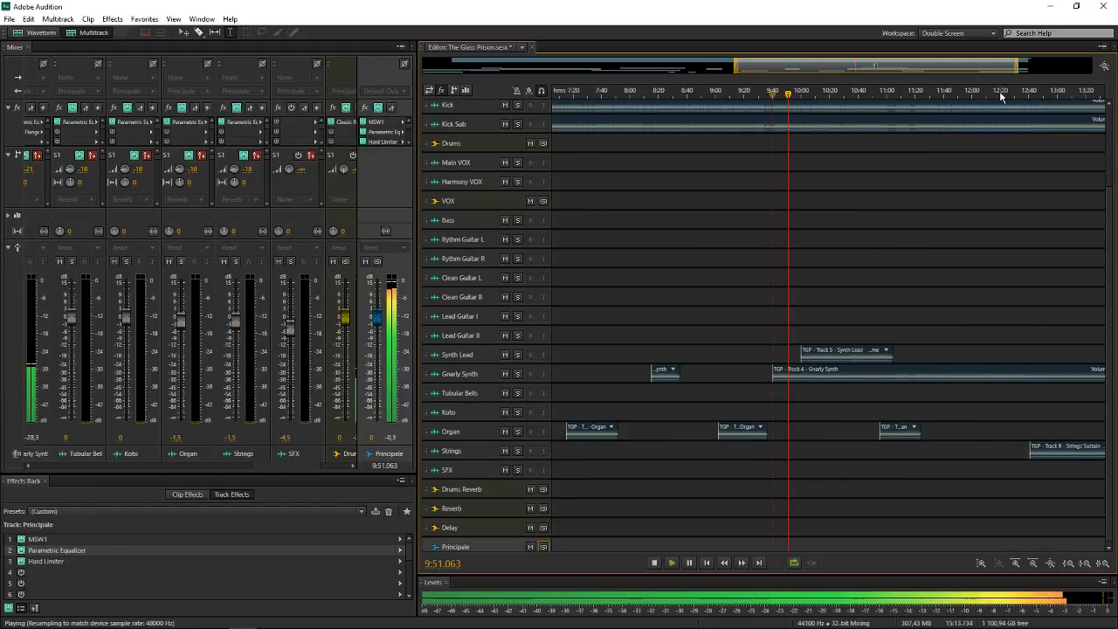
{"action": "scroll", "coordinate": [999, 90], "scroll_direction": "up", "scroll_amount": 1}
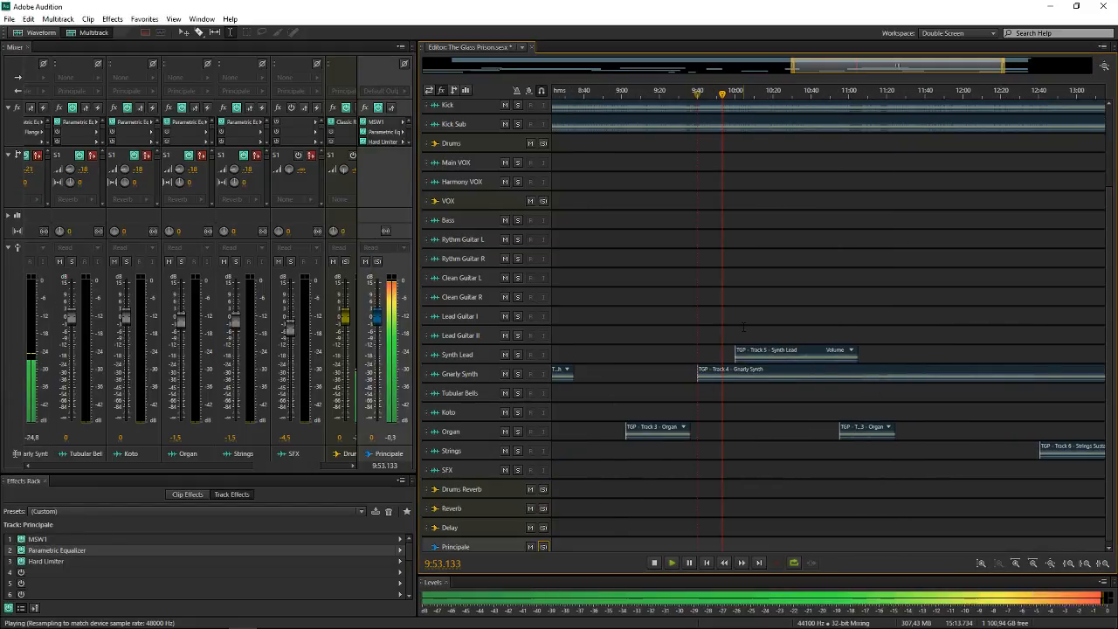
{"action": "left_click", "coordinate": [488, 335]}
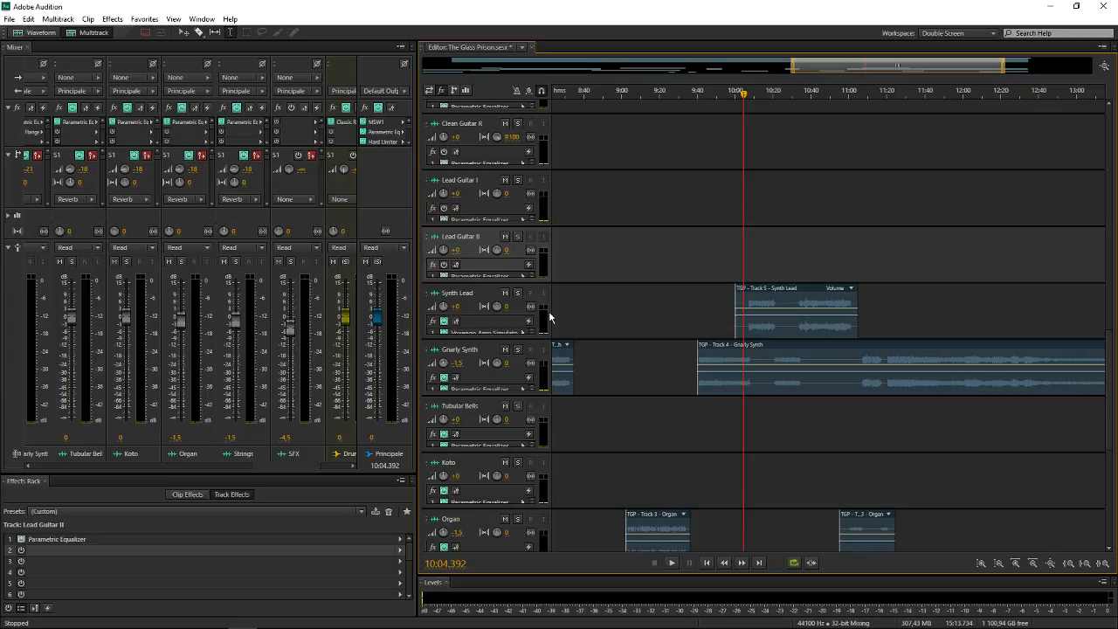
{"action": "left_click", "coordinate": [746, 267]}
{"action": "key", "text": "ctrl+alt+Left"}
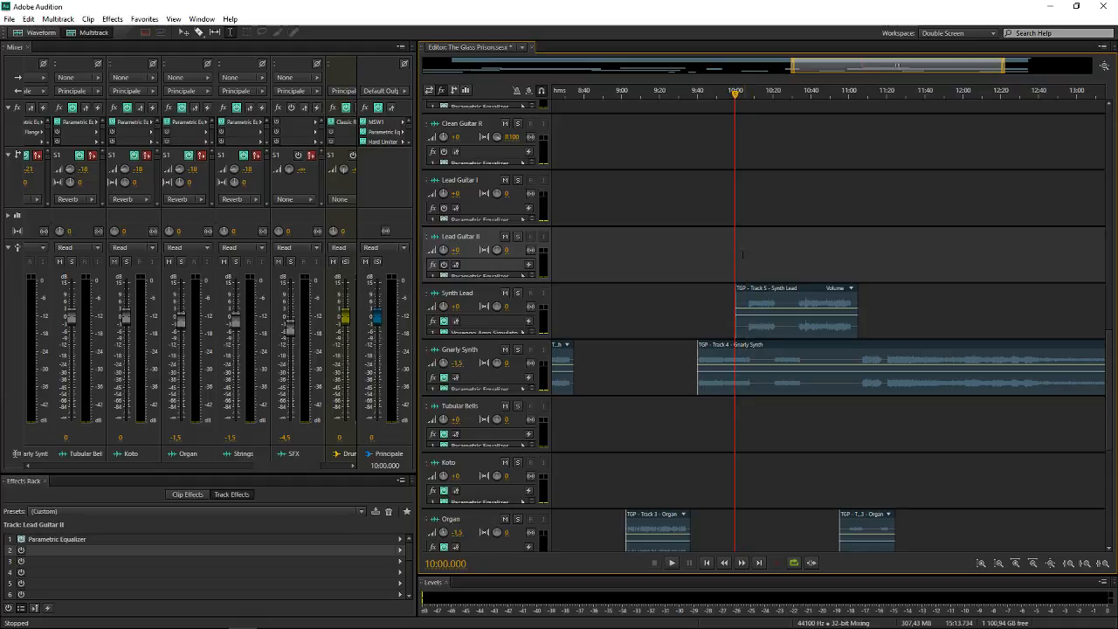
{"action": "left_click", "coordinate": [743, 255]}
Play the full mix from the playhead past the end of the last Synth Lead clip and stop playback
{"action": "scroll", "coordinate": [880, 185], "scroll_direction": "up", "scroll_amount": 4}
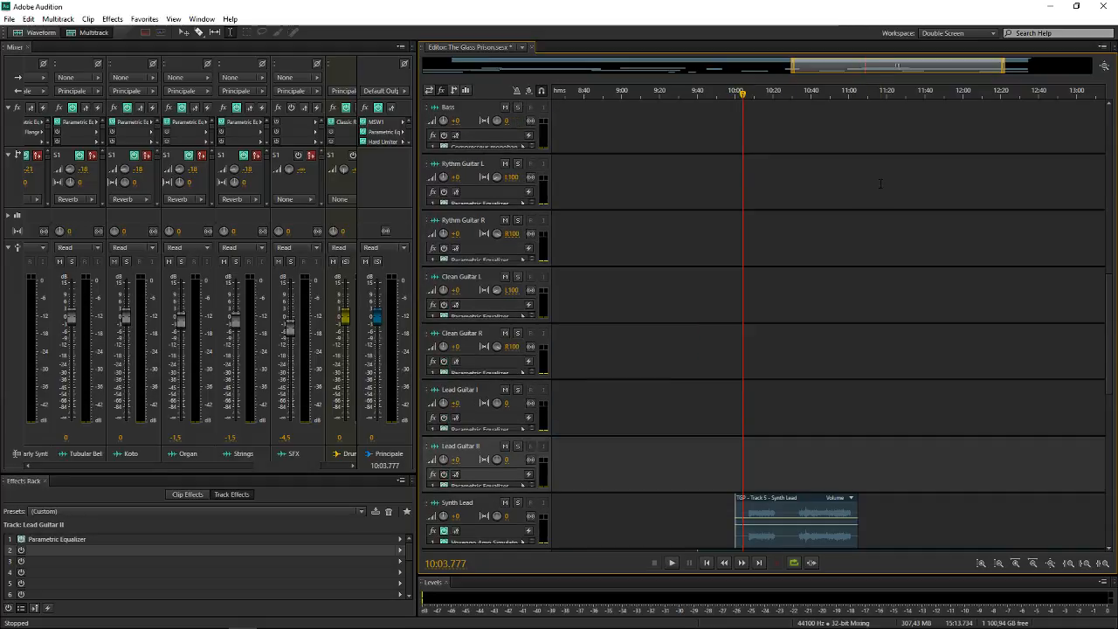
{"action": "scroll", "coordinate": [880, 184], "scroll_direction": "up", "scroll_amount": 2}
{"action": "scroll", "coordinate": [534, 270], "scroll_direction": "down", "scroll_amount": 5}
{"action": "scroll", "coordinate": [777, 217], "scroll_direction": "down", "scroll_amount": 2}
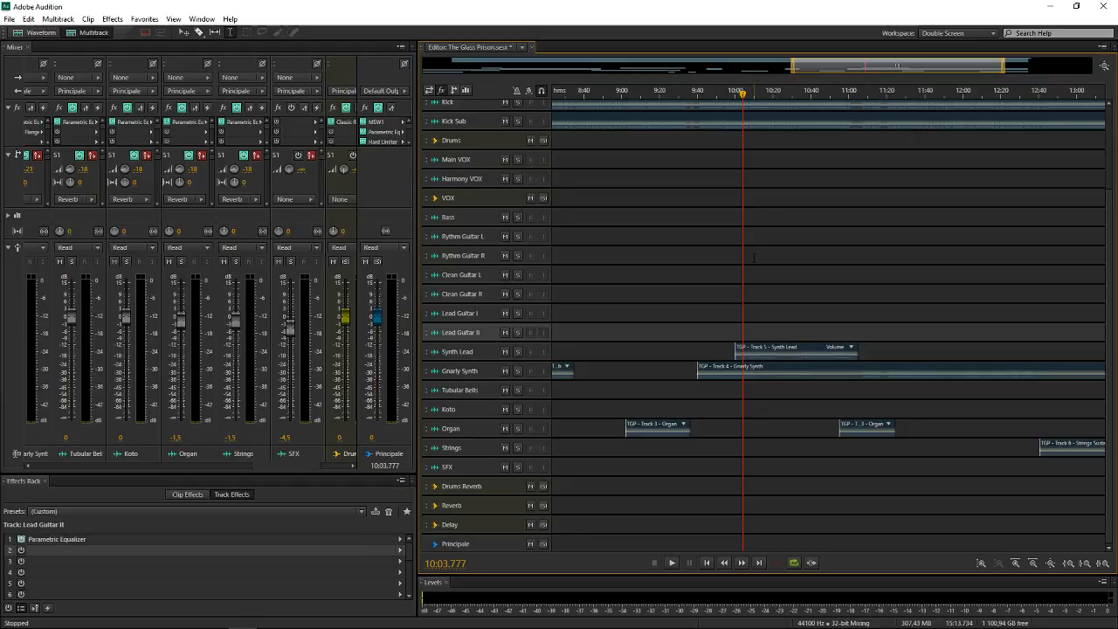
{"action": "key", "text": "space"}
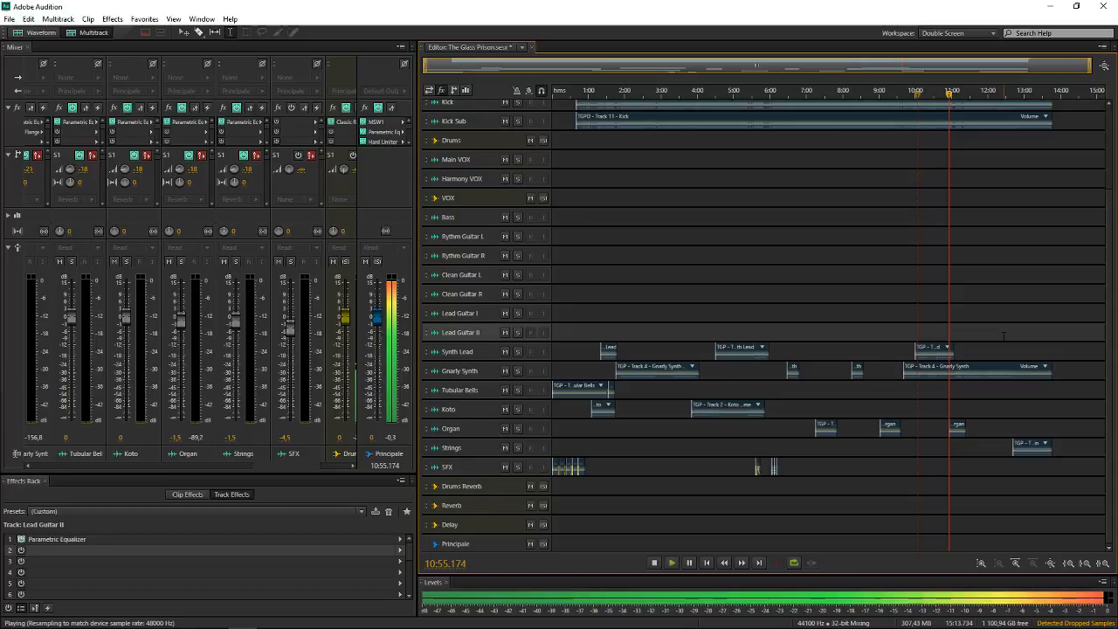
{"action": "key", "text": "space"}
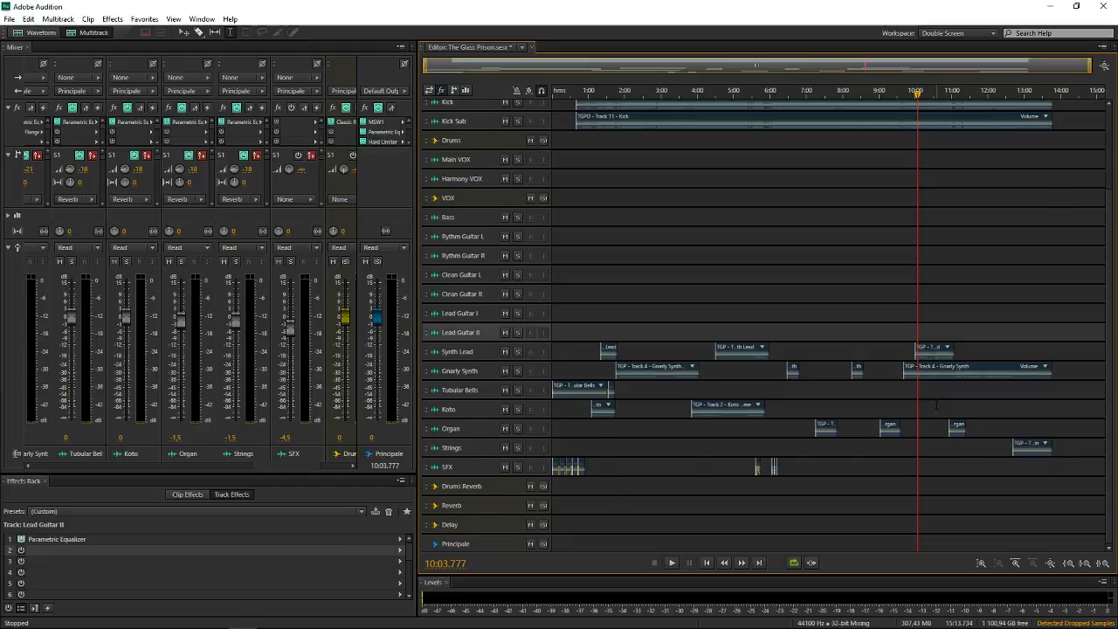
Look over the session's tracks and save the multitrack session
{"action": "scroll", "coordinate": [936, 404], "scroll_direction": "up", "scroll_amount": 3}
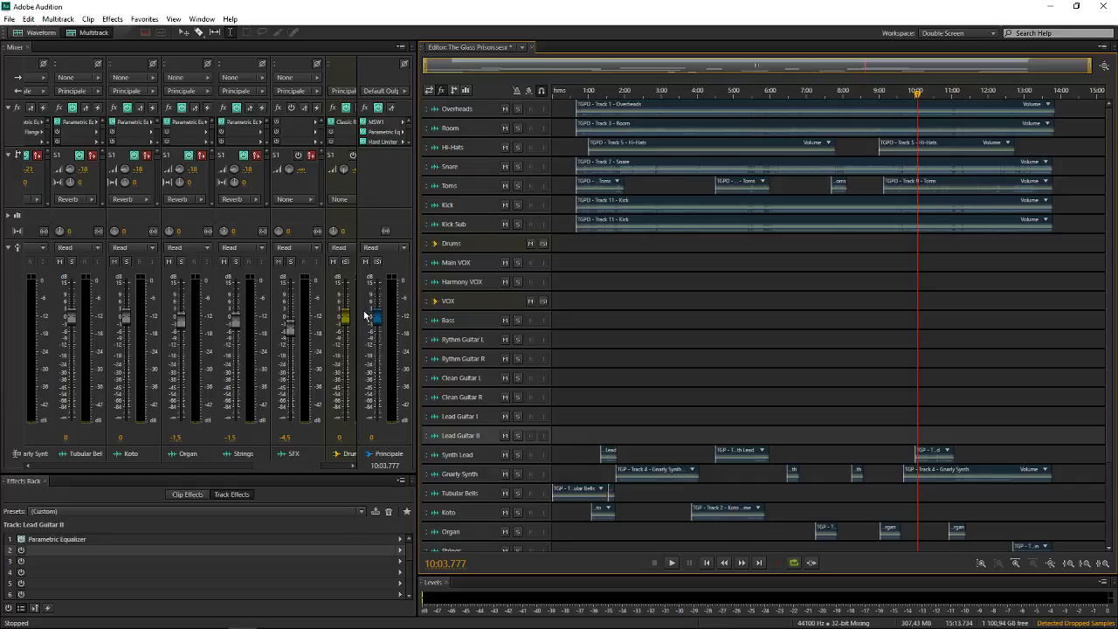
{"action": "scroll", "coordinate": [654, 308], "scroll_direction": "down", "scroll_amount": 3}
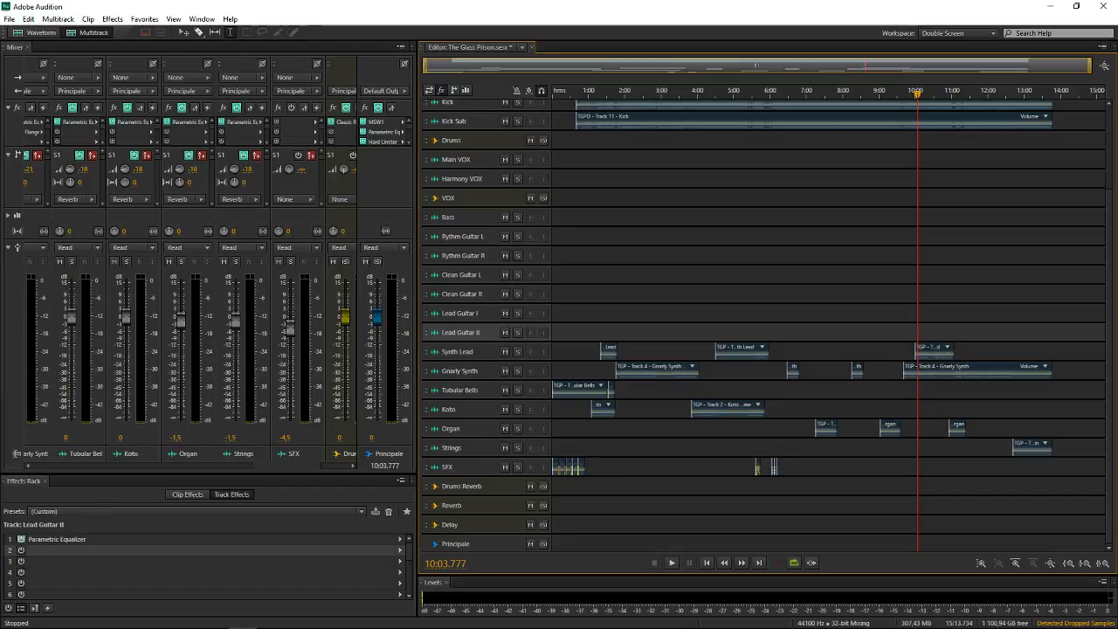
{"action": "scroll", "coordinate": [473, 352], "scroll_direction": "up", "scroll_amount": 1}
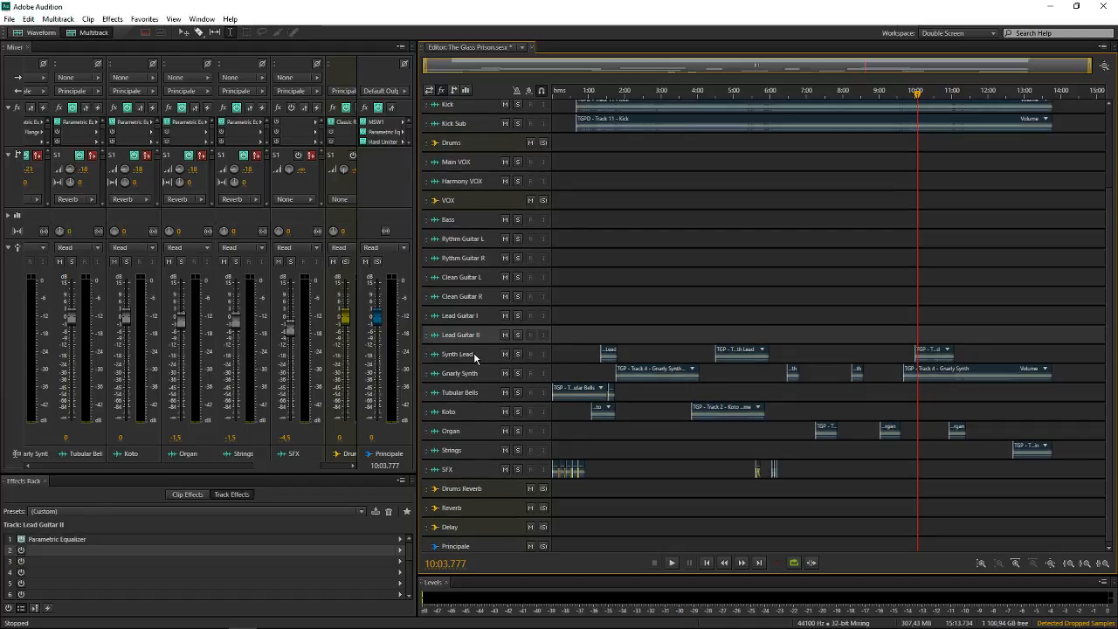
{"action": "key", "text": "ctrl+s"}
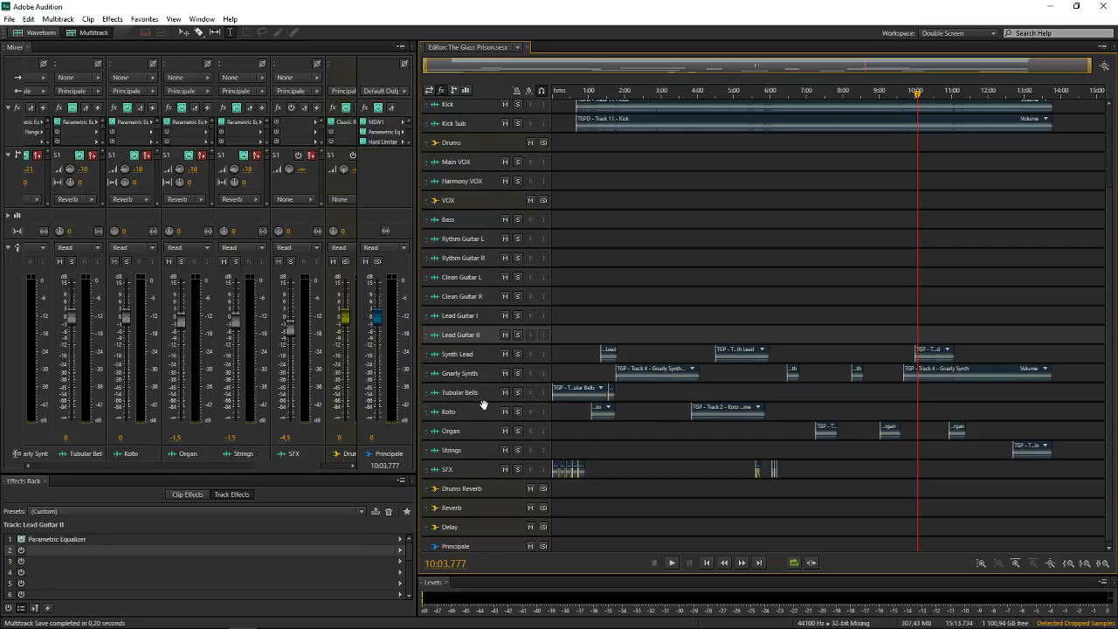
Bring the drum tracks into view in both the timeline and the mixer
{"action": "scroll", "coordinate": [626, 352], "scroll_direction": "up", "scroll_amount": 3}
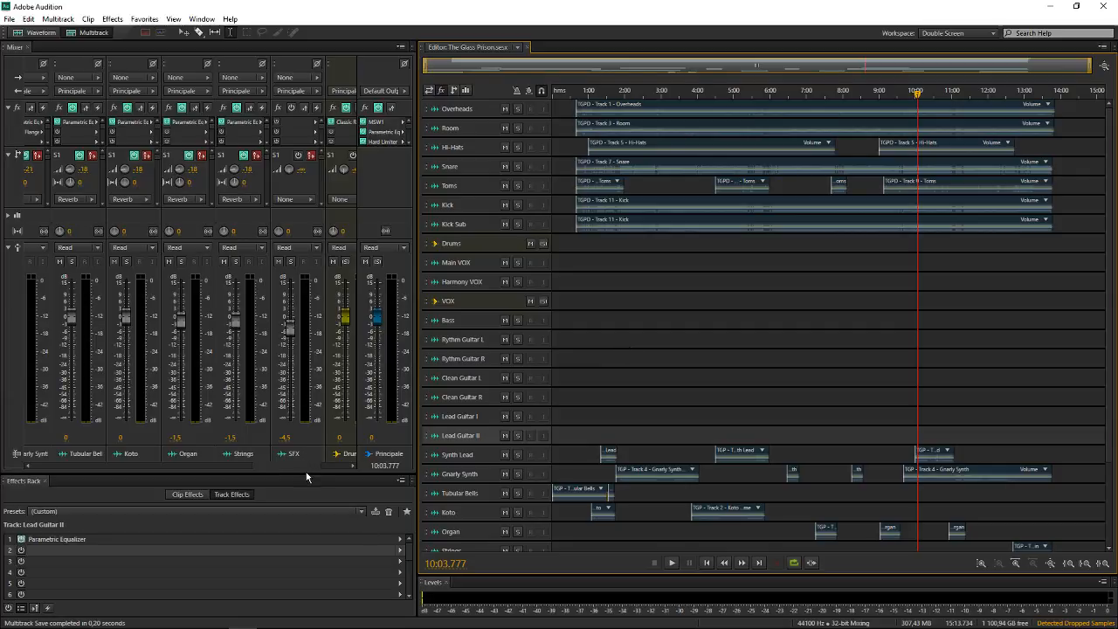
{"action": "left_click_drag", "start_coordinate": [294, 465], "coordinate": [52, 461]}
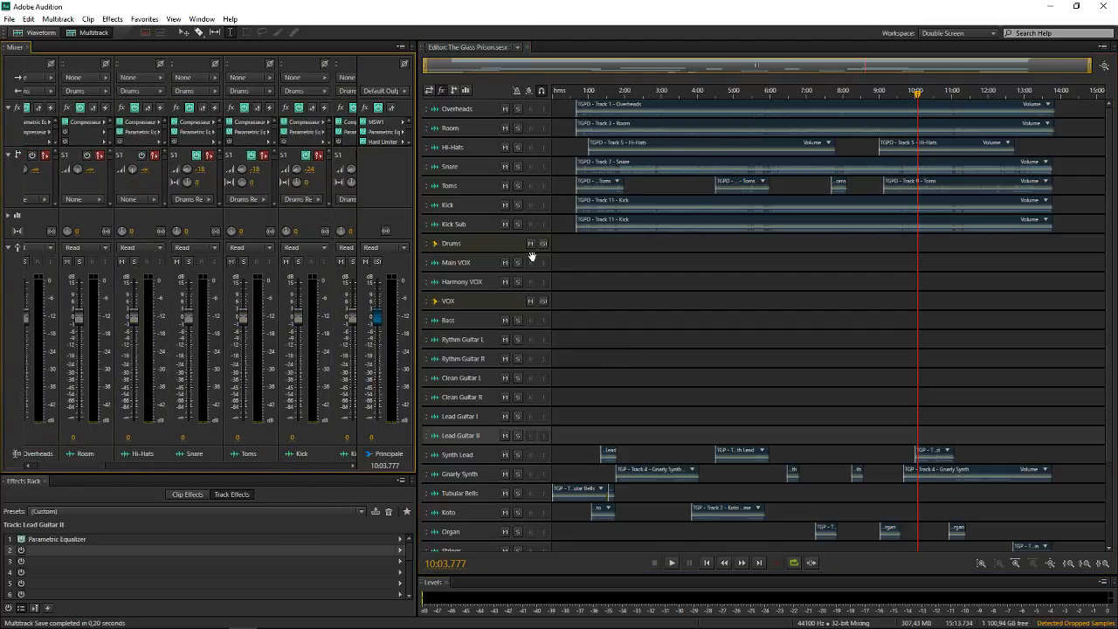